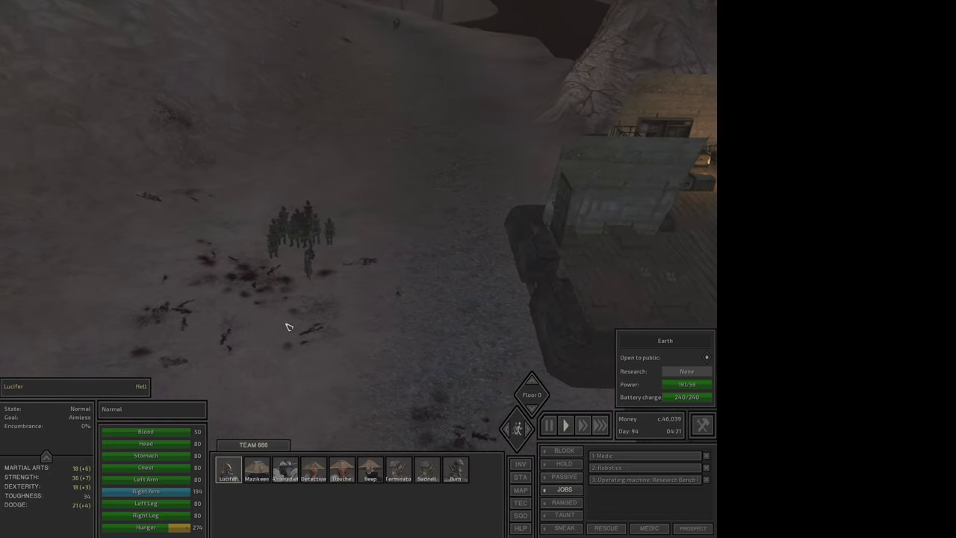
# Survey the terrain around the Earth base on the world map
pyautogui.press('w')
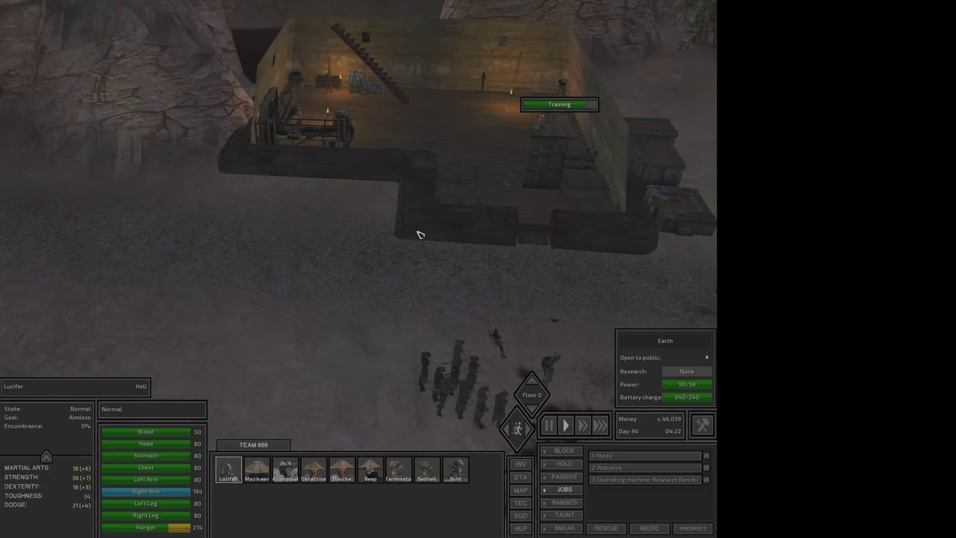
pyautogui.press('q')
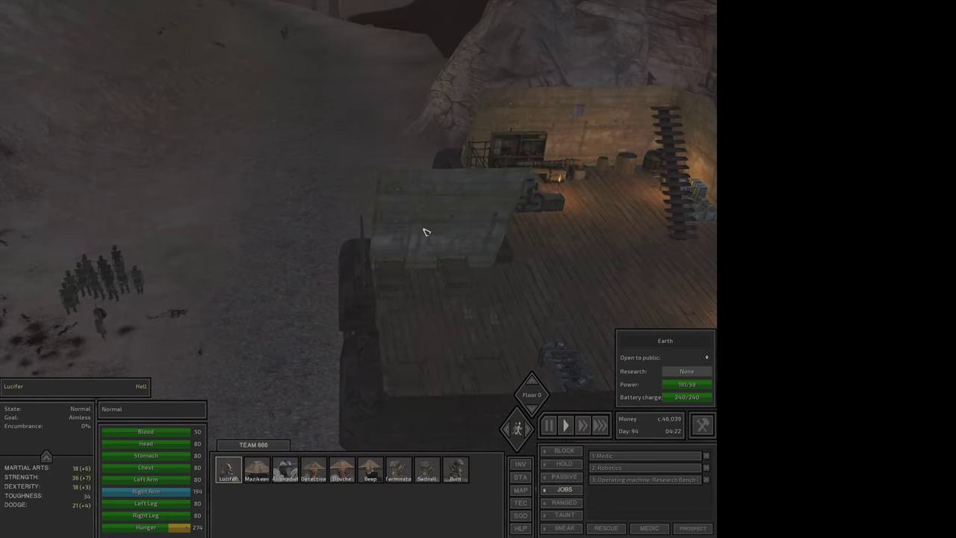
pyautogui.press('w')
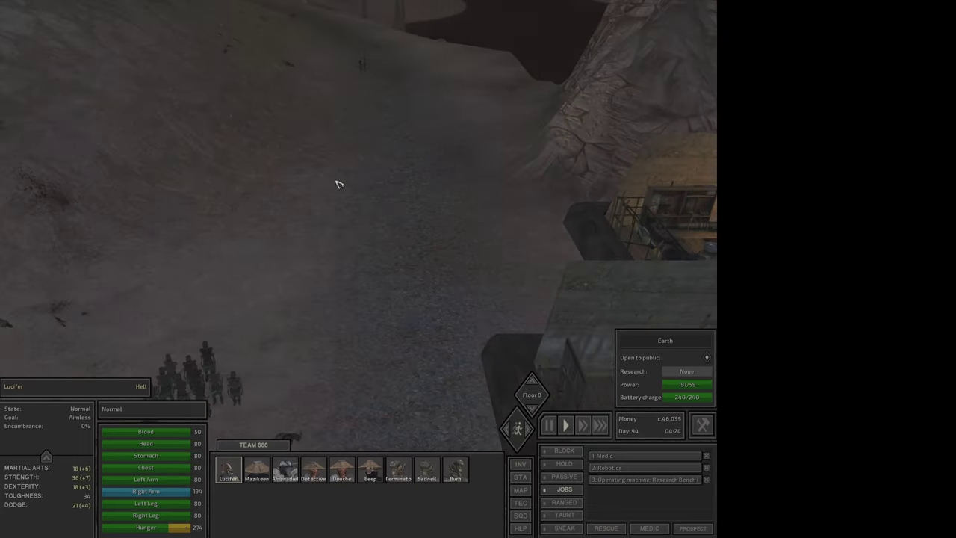
pyautogui.press('a')
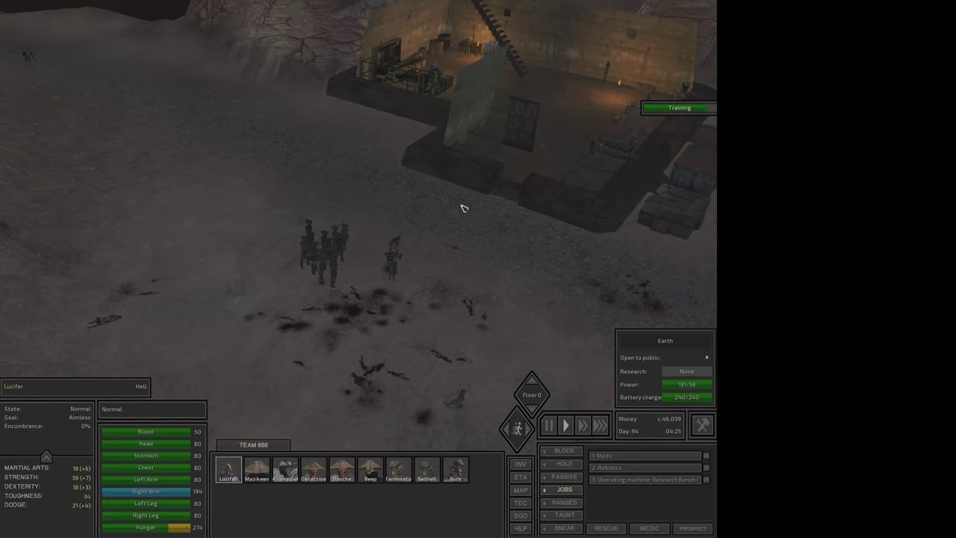
pyautogui.press('m')
pyautogui.scroll(3, 370, 242)
pyautogui.scroll(2, 370, 243)
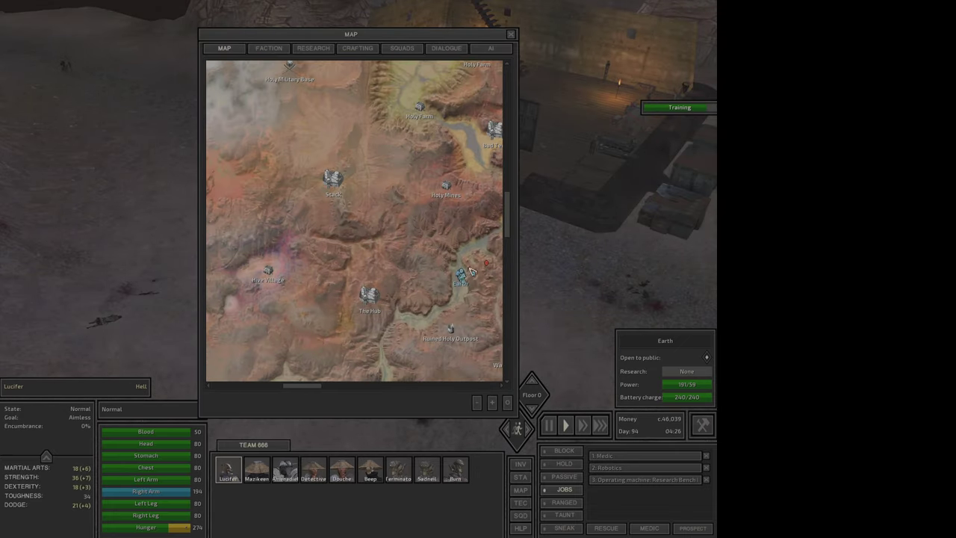
pyautogui.scroll(1, 370, 243)
pyautogui.moveTo(369, 243); pyautogui.dragTo(482, 286)
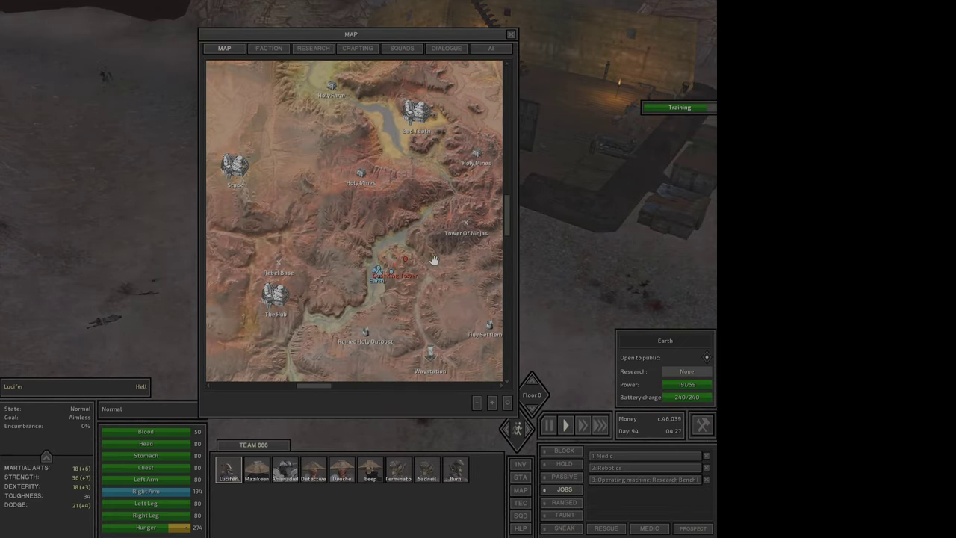
pyautogui.press('d')
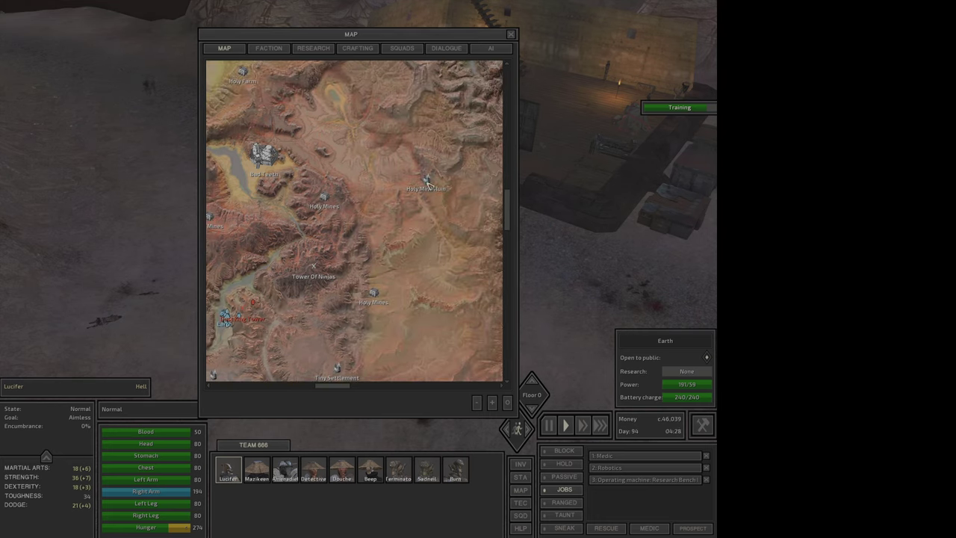
pyautogui.press('s')
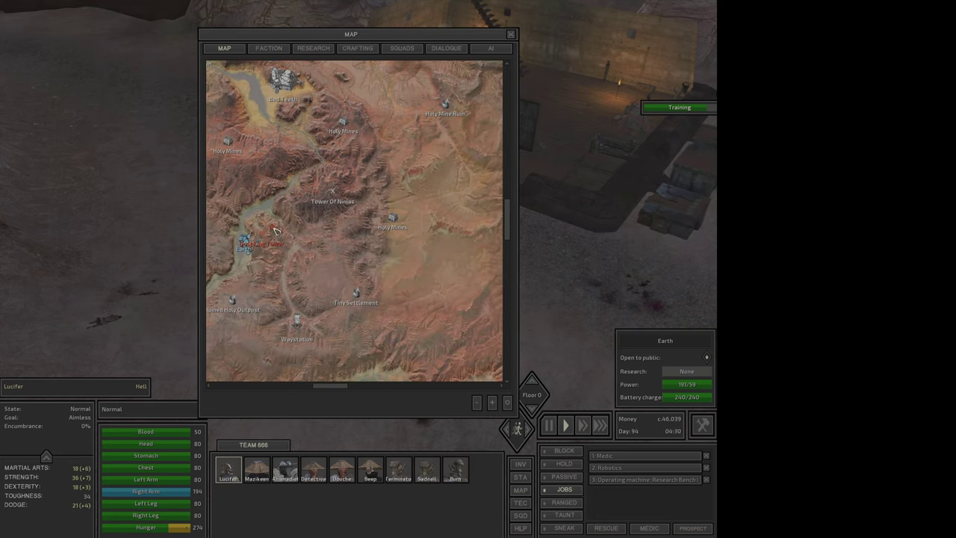
pyautogui.press('m')
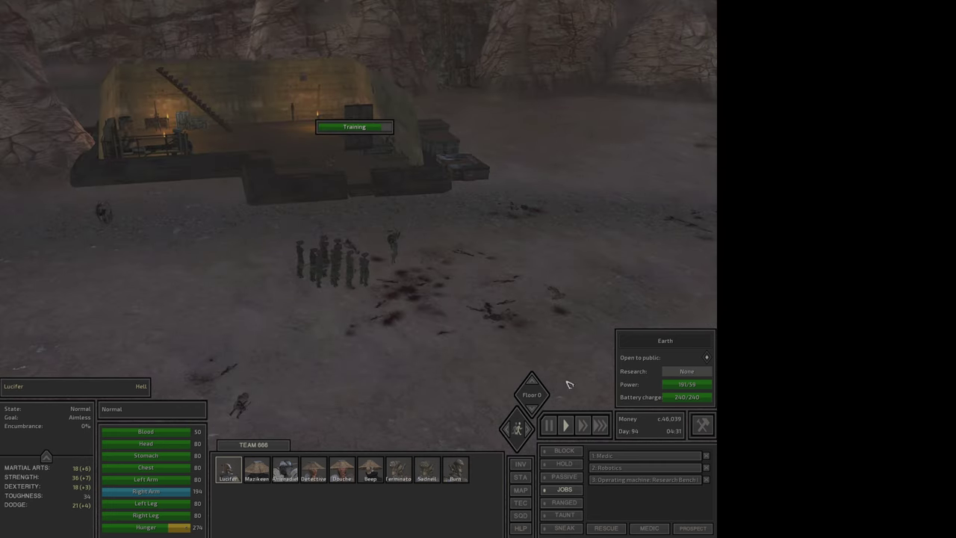
# Queue Lucifer to operate the Electrical Workbench
pyautogui.press('d')
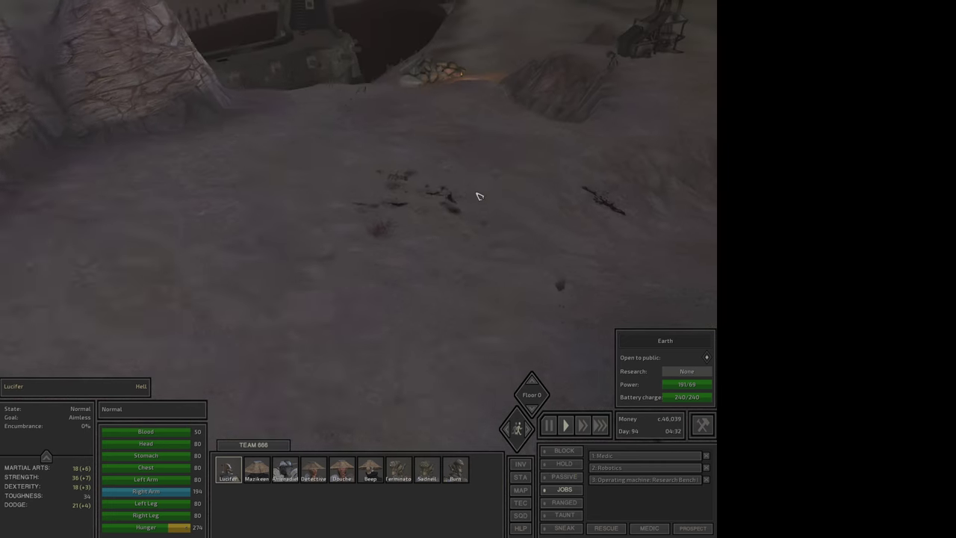
pyautogui.press('w')
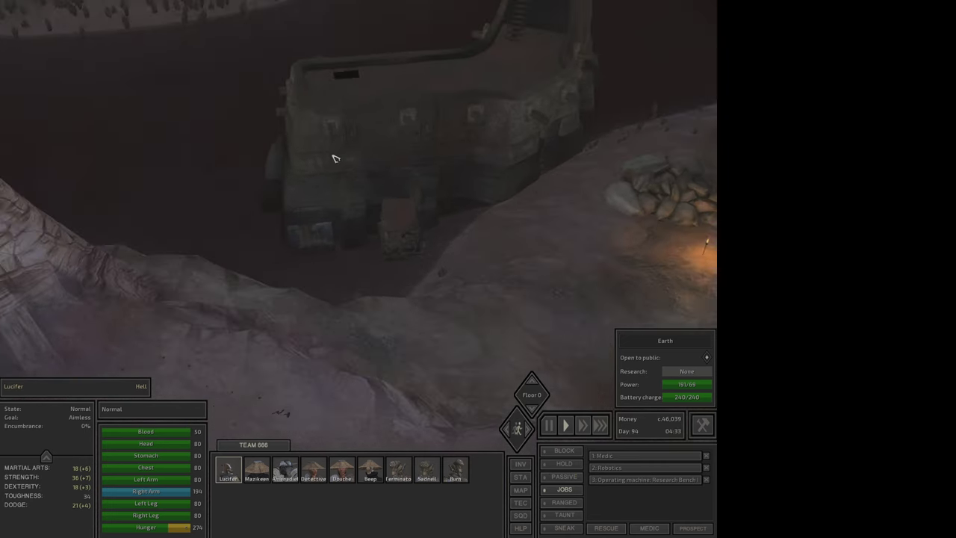
pyautogui.rightClick(309, 241)
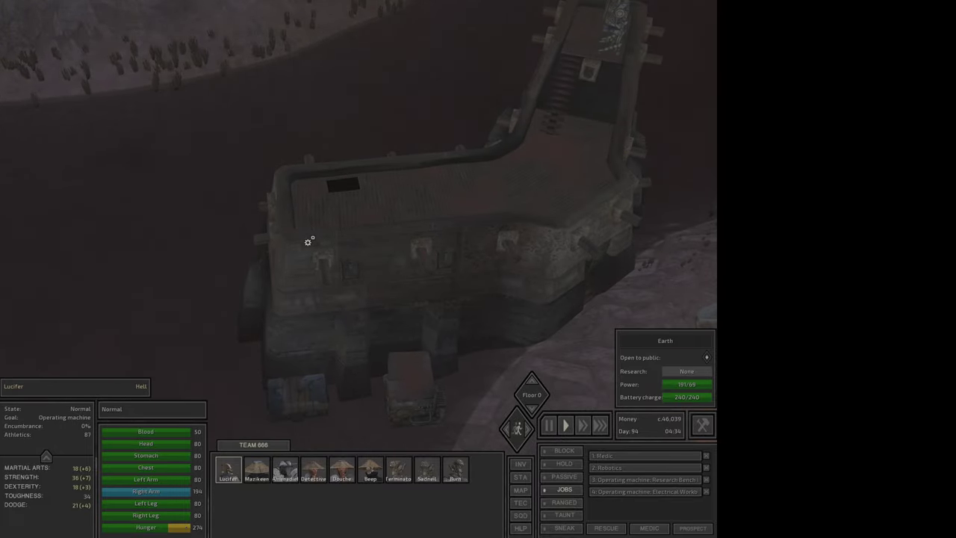
pyautogui.press('s')
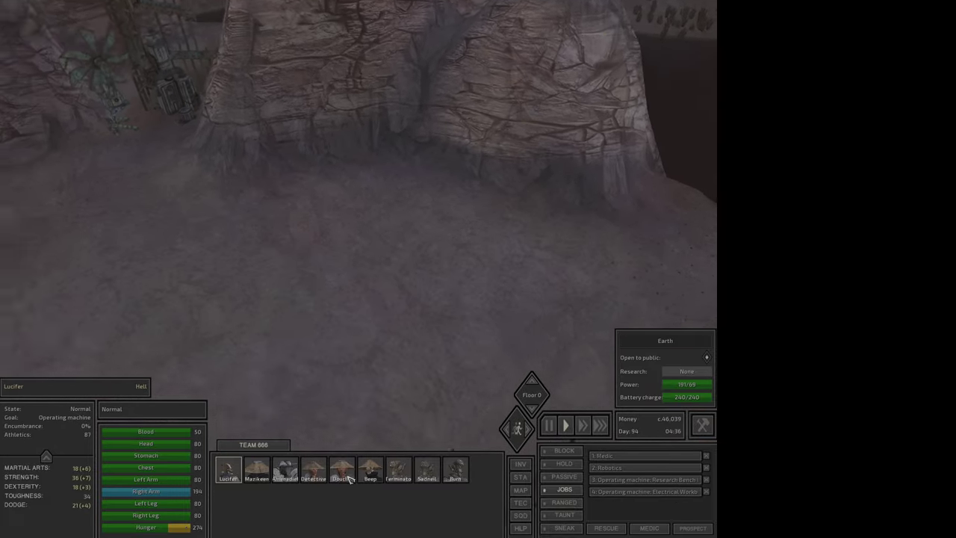
# Switch between squad members and check the first member's skills
pyautogui.doubleClick(370, 471)
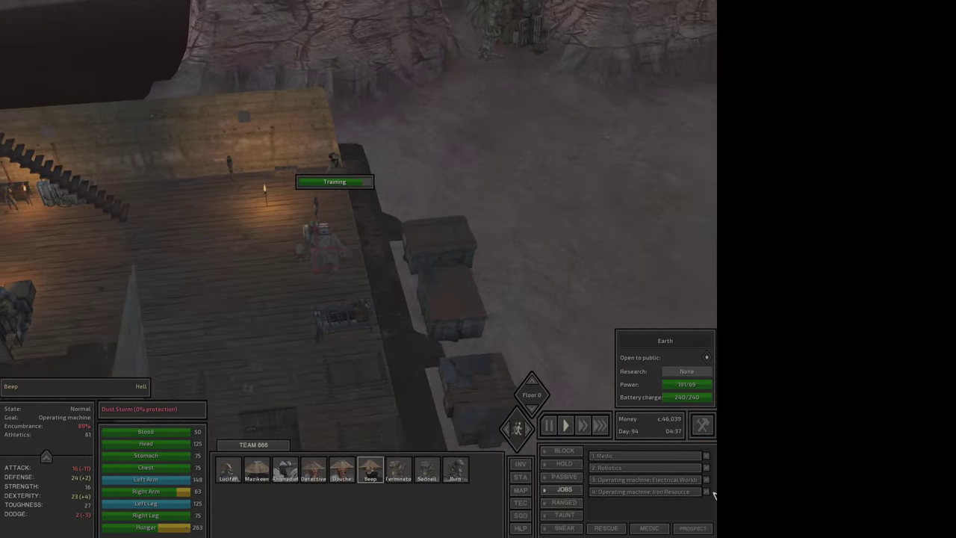
pyautogui.click(348, 291)
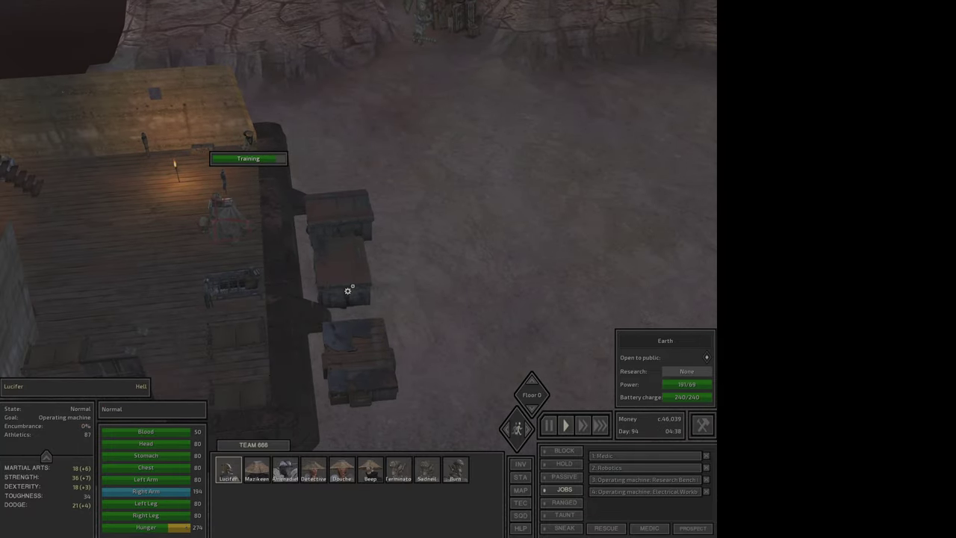
pyautogui.press('c')
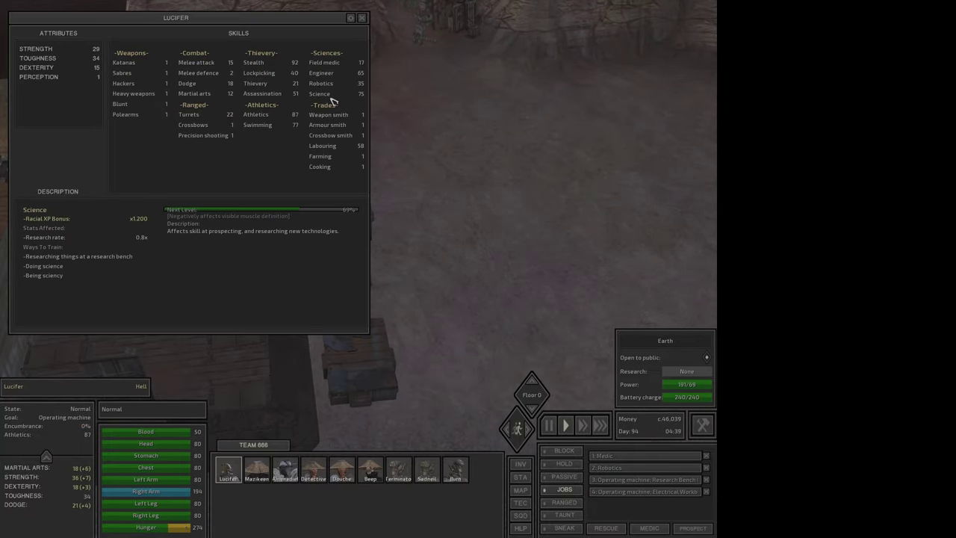
pyautogui.press('c')
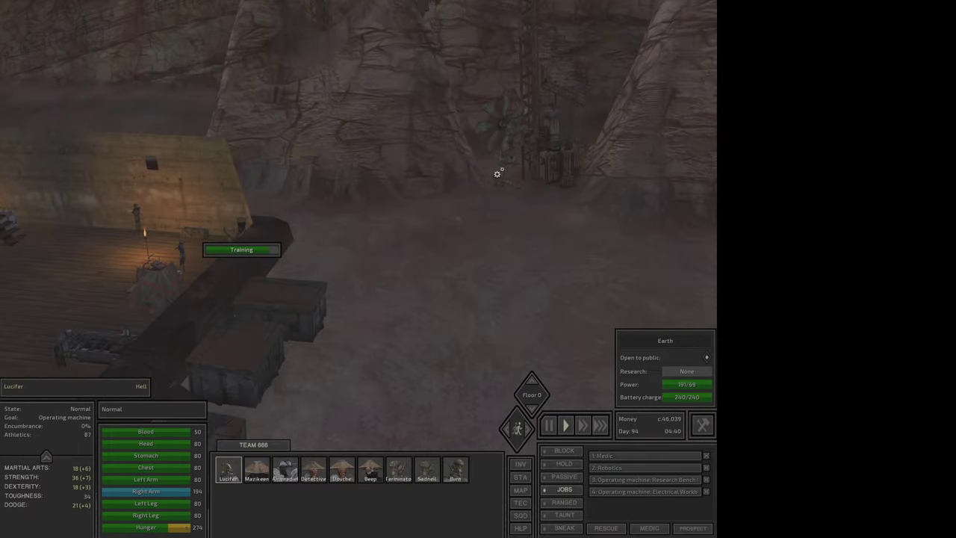
# Select the training member with F2 and review his detailed stats and skills
pyautogui.press('F2')
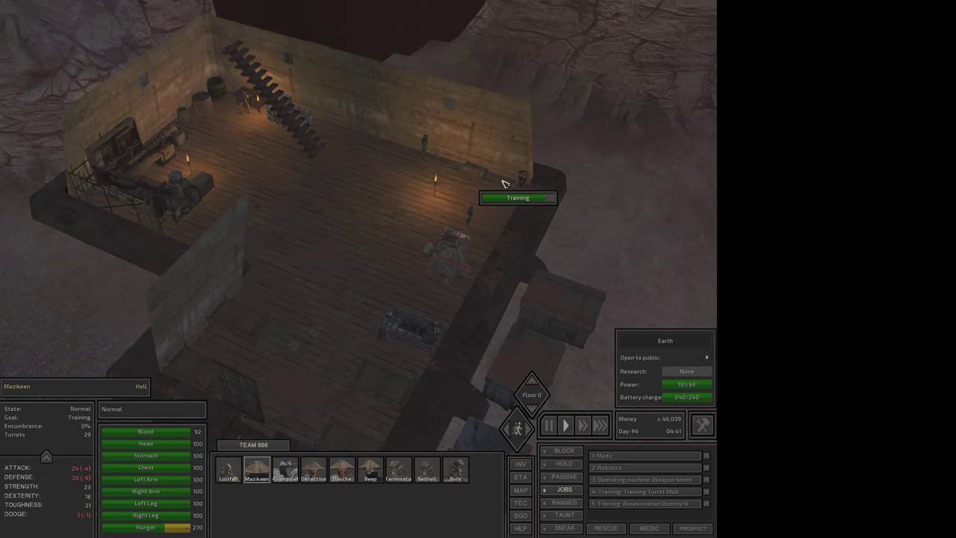
pyautogui.press('a')
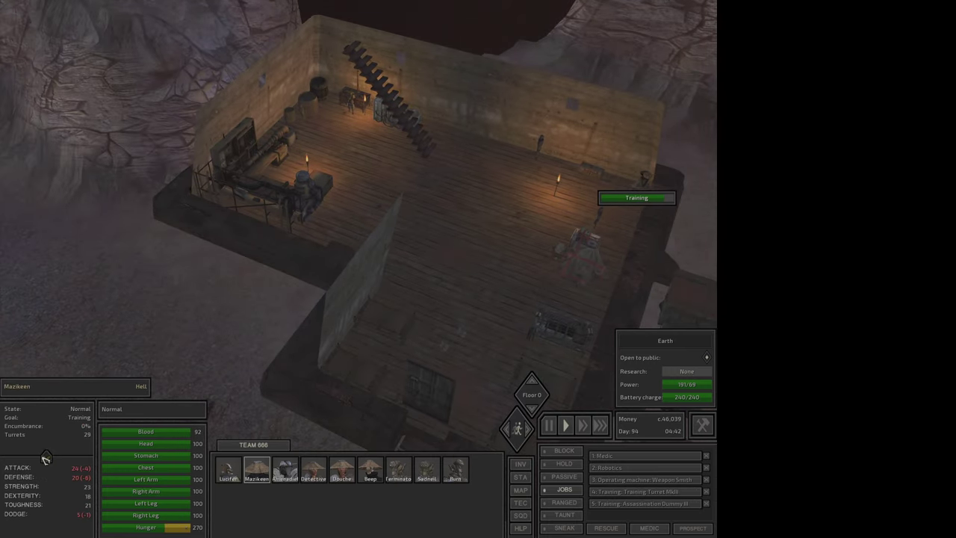
pyautogui.click(45, 458)
pyautogui.scroll(3, 418, 258)
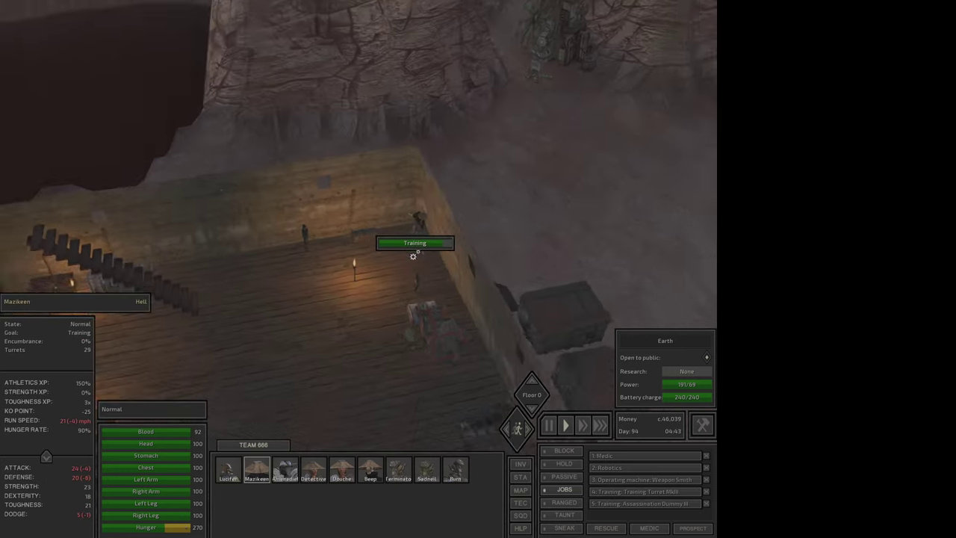
pyautogui.press('c')
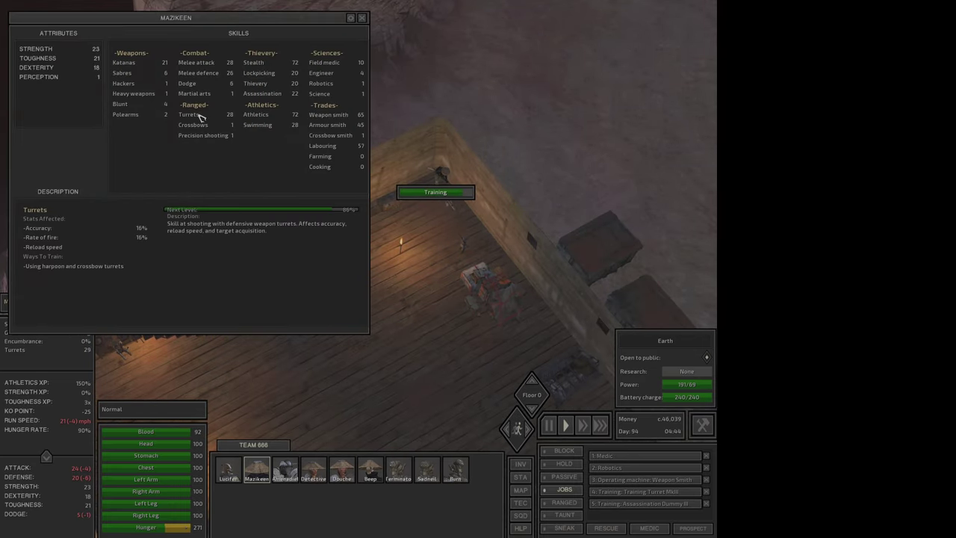
pyautogui.press('c')
pyautogui.press('d')
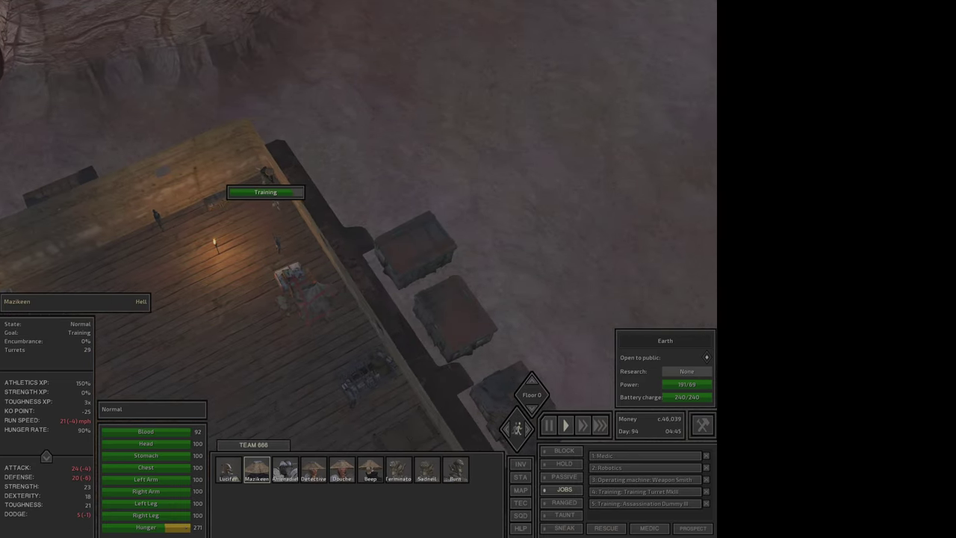
pyautogui.press('c')
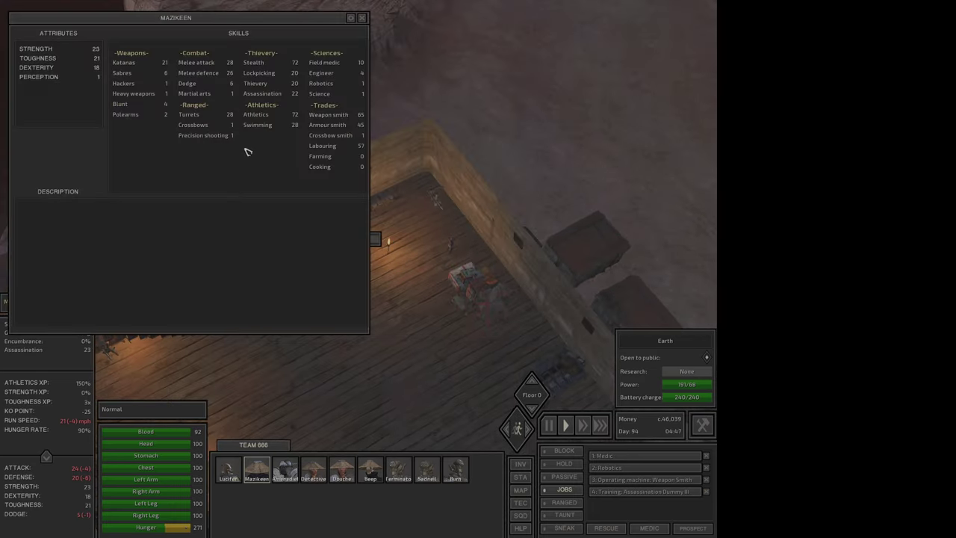
pyautogui.press('a')
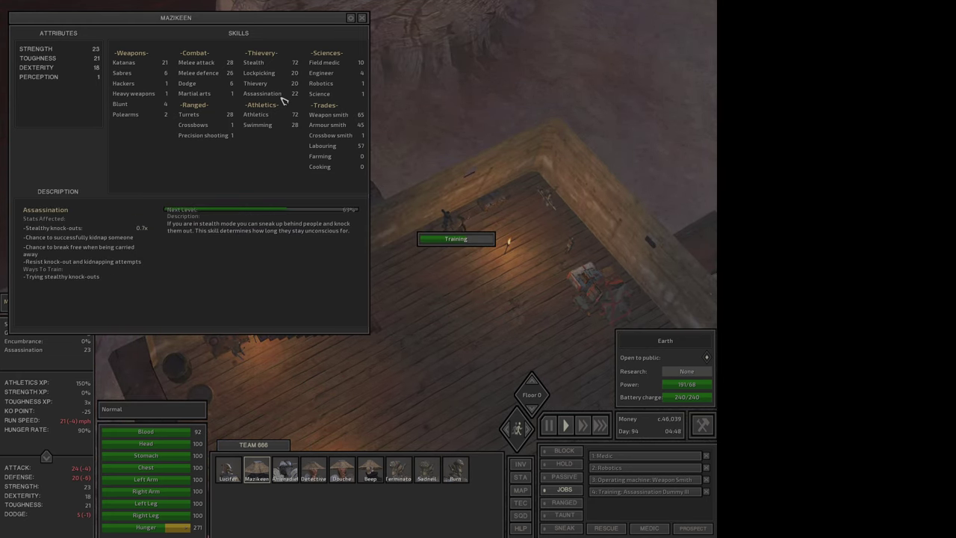
pyautogui.press('c')
pyautogui.press('d')
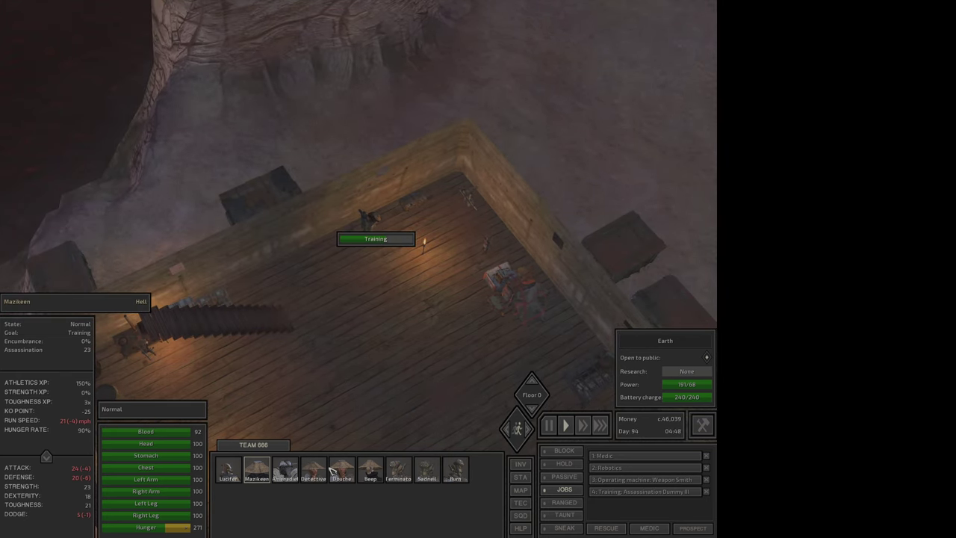
# Check the skills of two other squad members
pyautogui.click(327, 469)
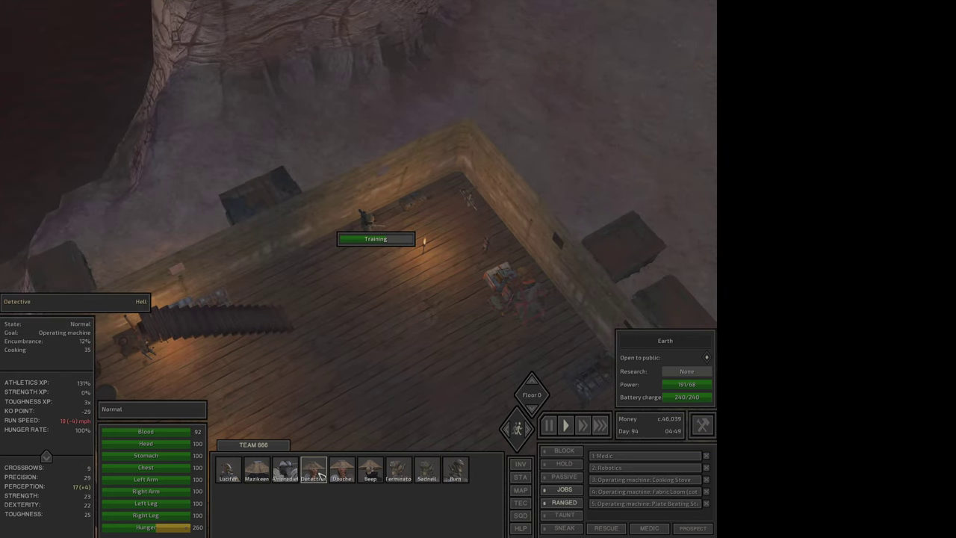
pyautogui.press('c')
pyautogui.press('c')
pyautogui.click(285, 469)
pyautogui.press('d')
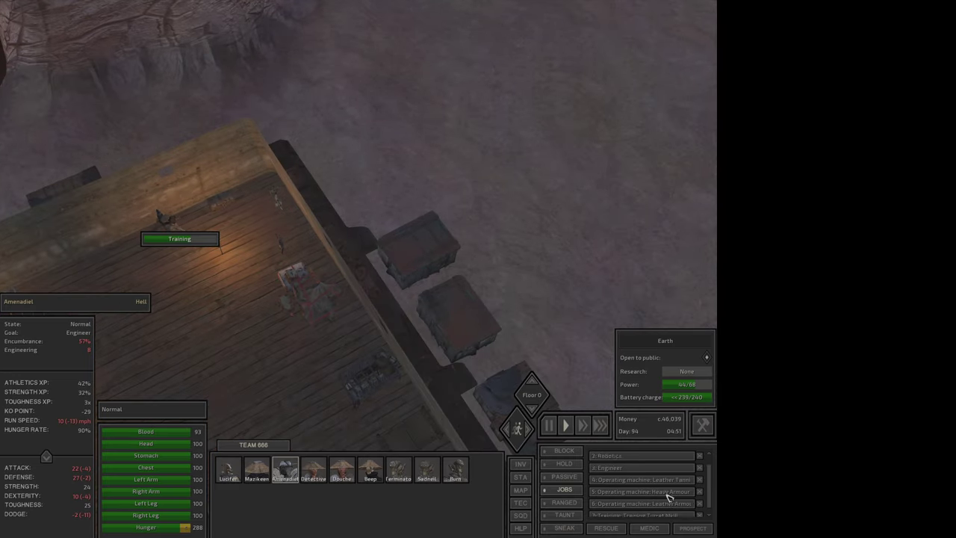
pyautogui.scroll(-1, 669, 497)
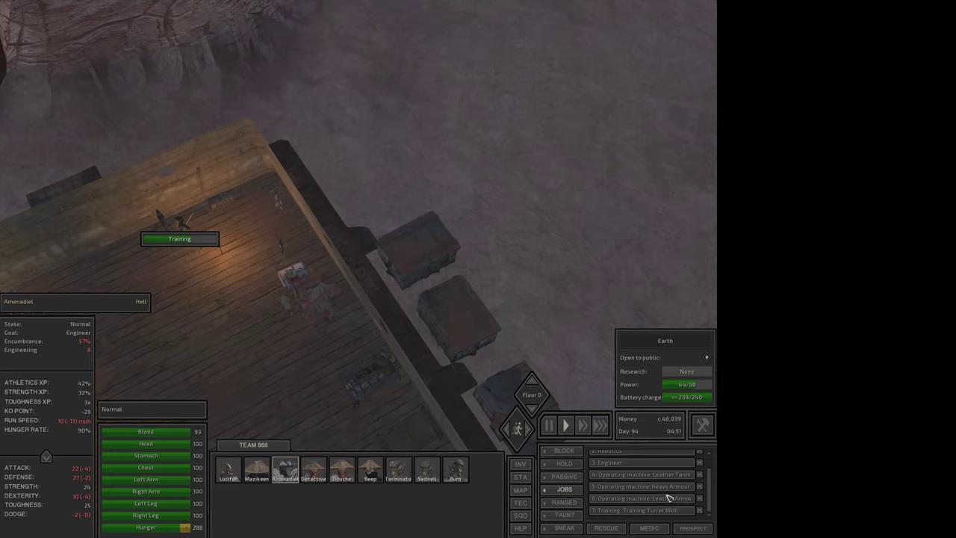
pyautogui.press('a')
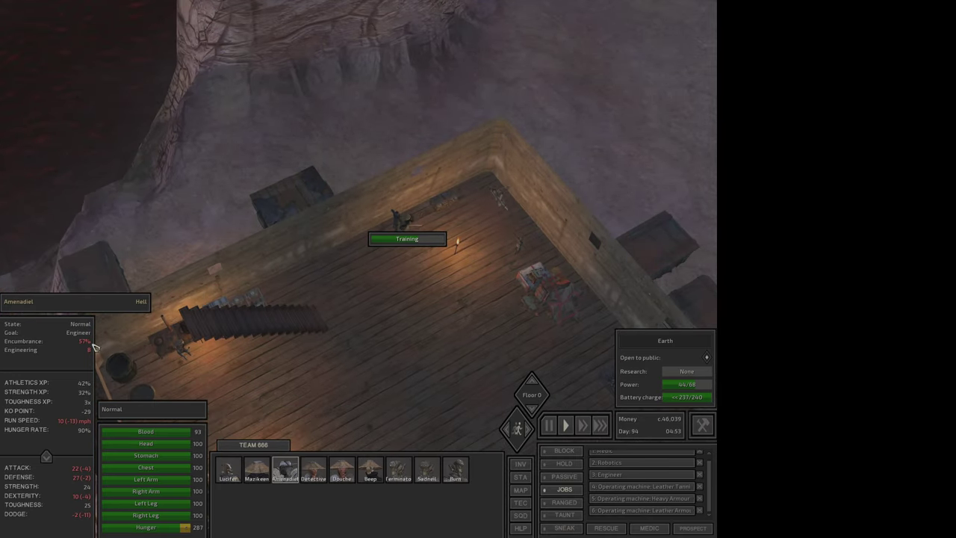
# Jump to a squad member and inspect the unfinished wind generator
pyautogui.doubleClick(278, 482)
pyautogui.press('e')
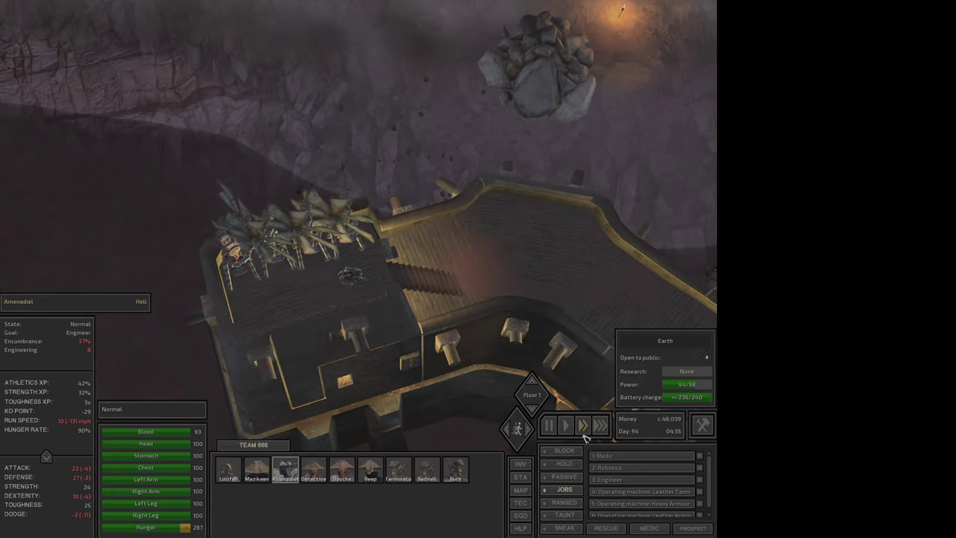
pyautogui.press('e')
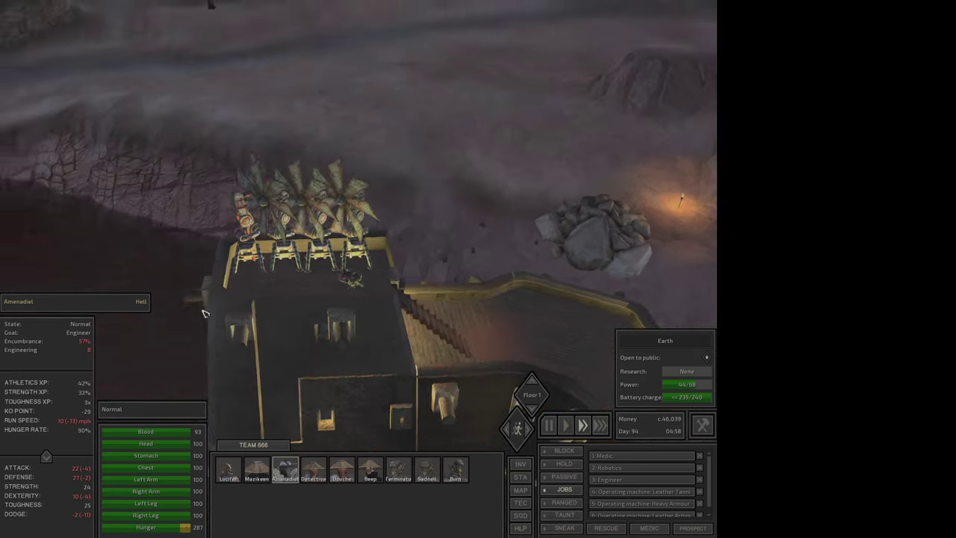
pyautogui.click(242, 254)
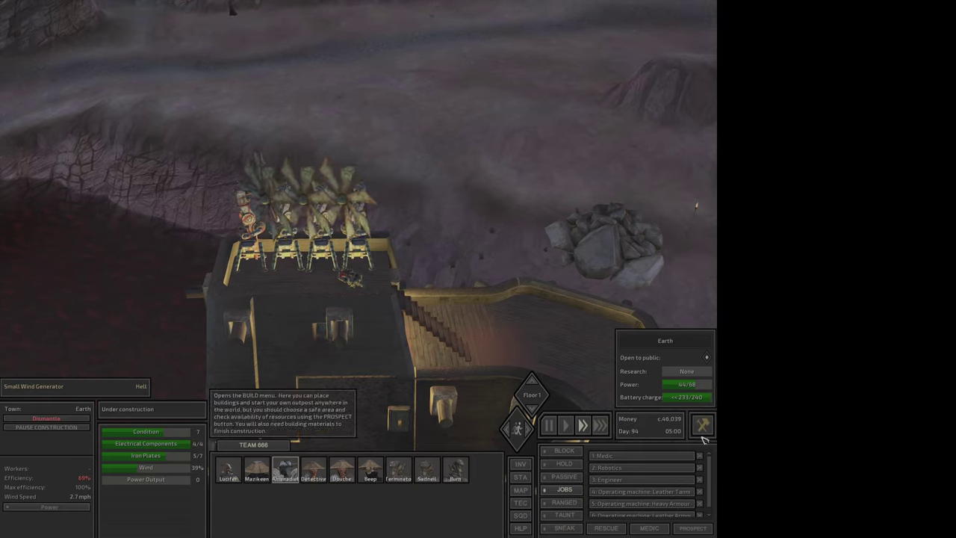
pyautogui.scroll(5, 319, 266)
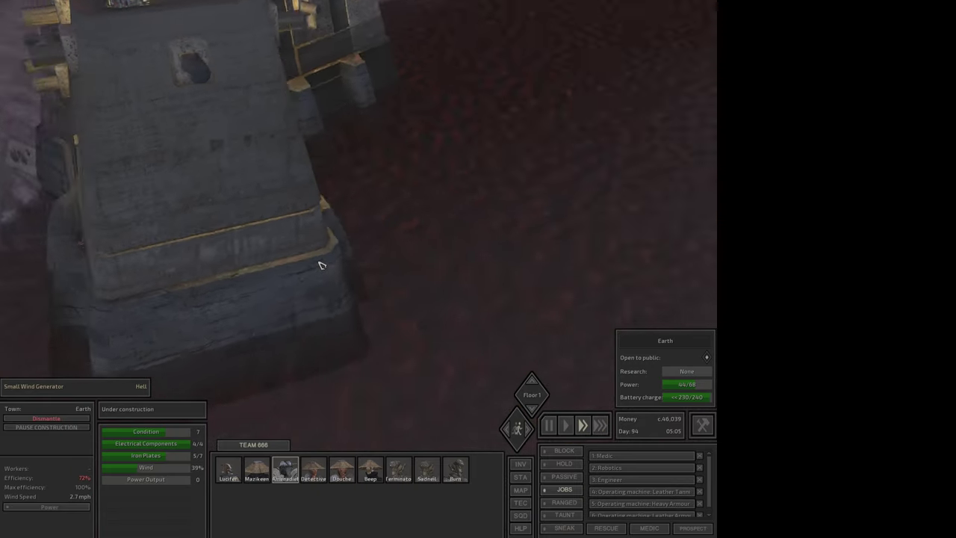
pyautogui.scroll(-5, 320, 263)
pyautogui.scroll(-3, 320, 258)
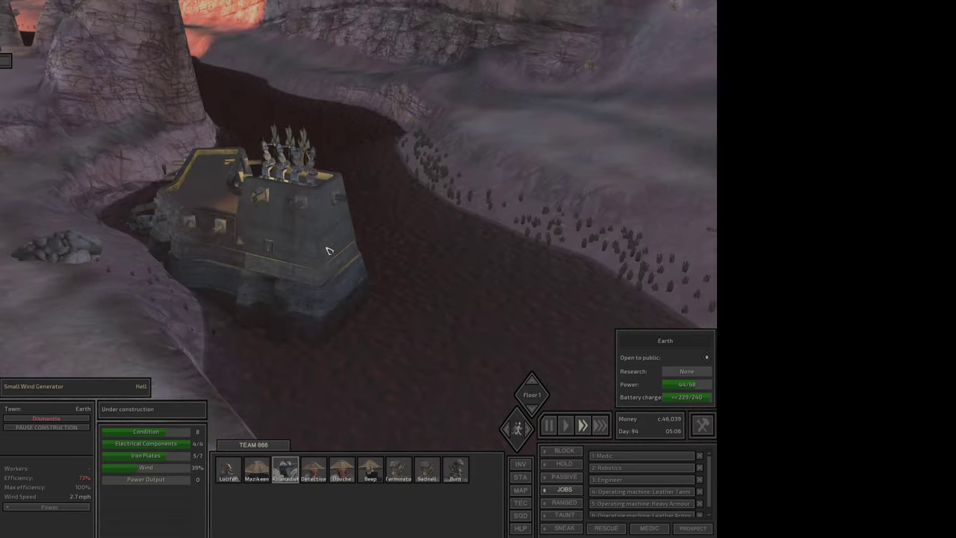
pyautogui.scroll(2, 323, 250)
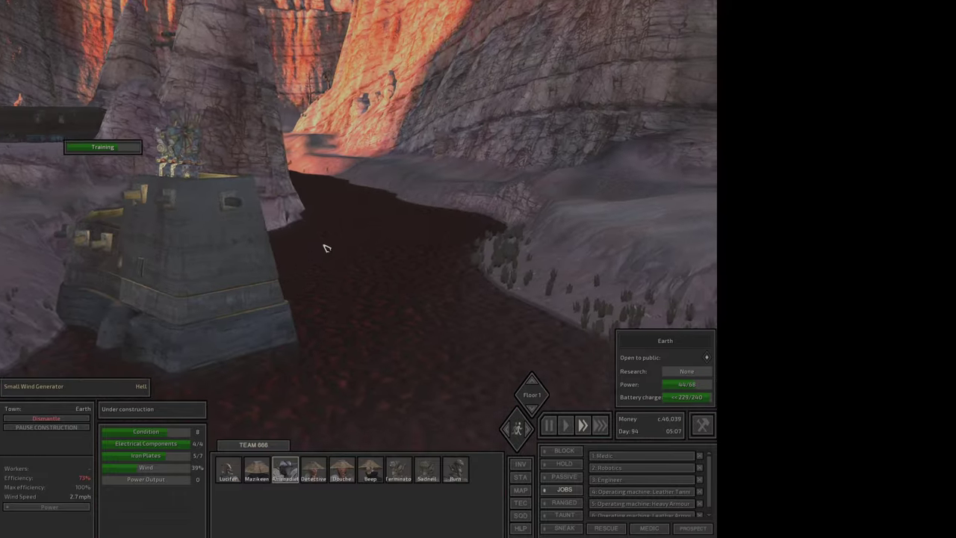
# Orbit around the canyon, then select and centre on Lucifer
pyautogui.press('e')
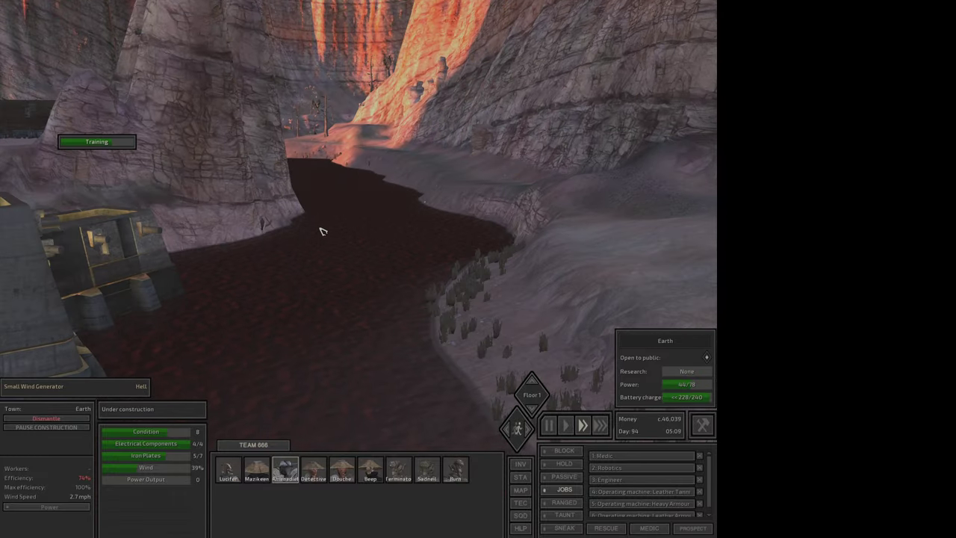
pyautogui.press('e')
pyautogui.scroll(5, 319, 229)
pyautogui.scroll(-8, 318, 226)
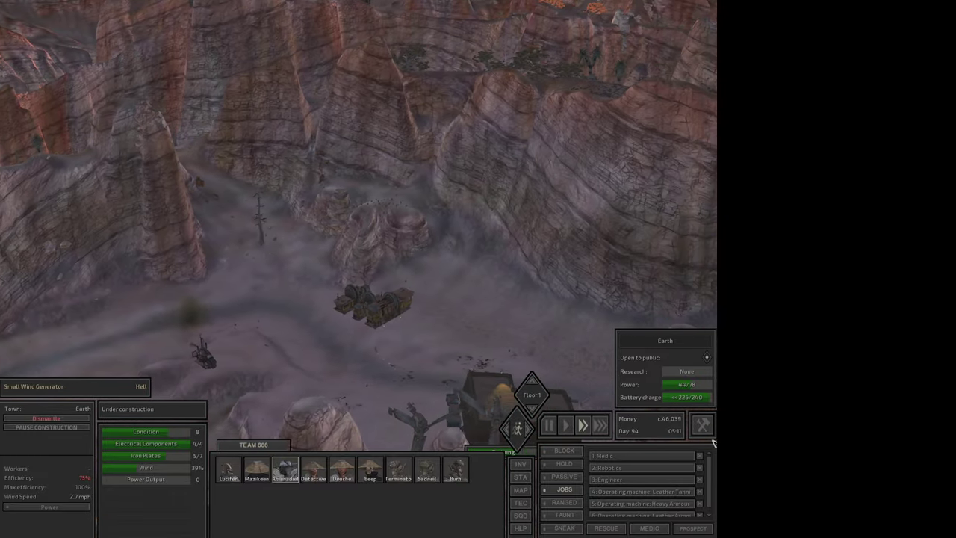
pyautogui.scroll(5, 389, 284)
pyautogui.press('e')
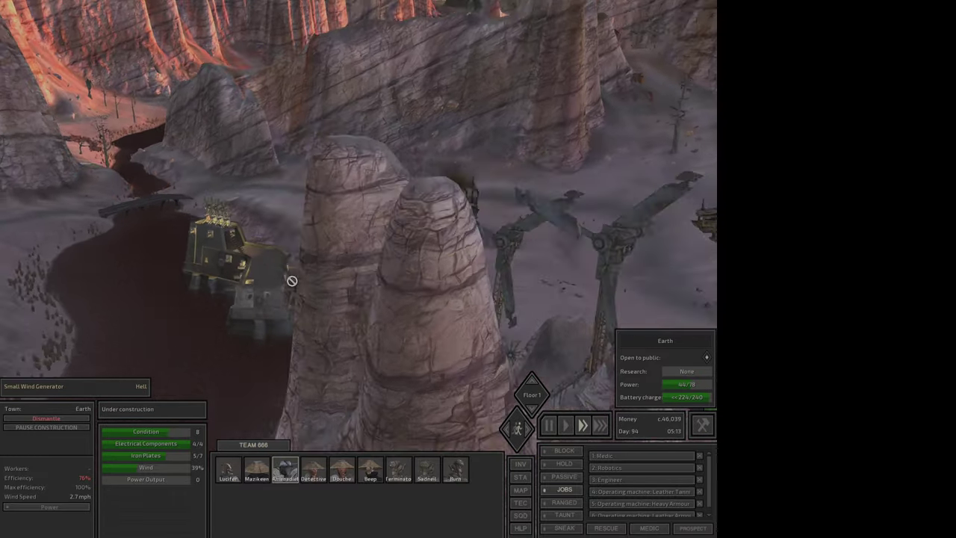
pyautogui.doubleClick(231, 470)
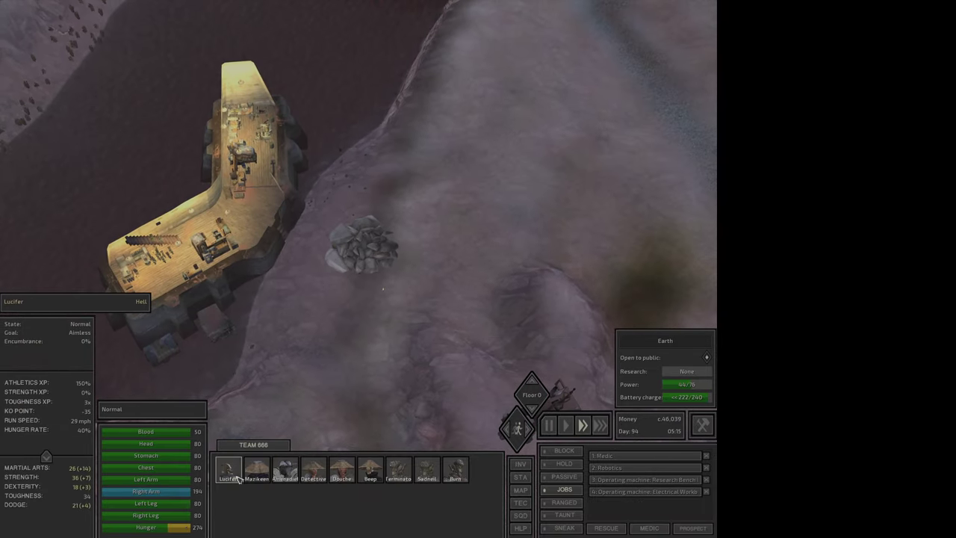
# Centre the view on Amenadiel, then on the Detective
pyautogui.doubleClick(285, 470)
pyautogui.press('e')
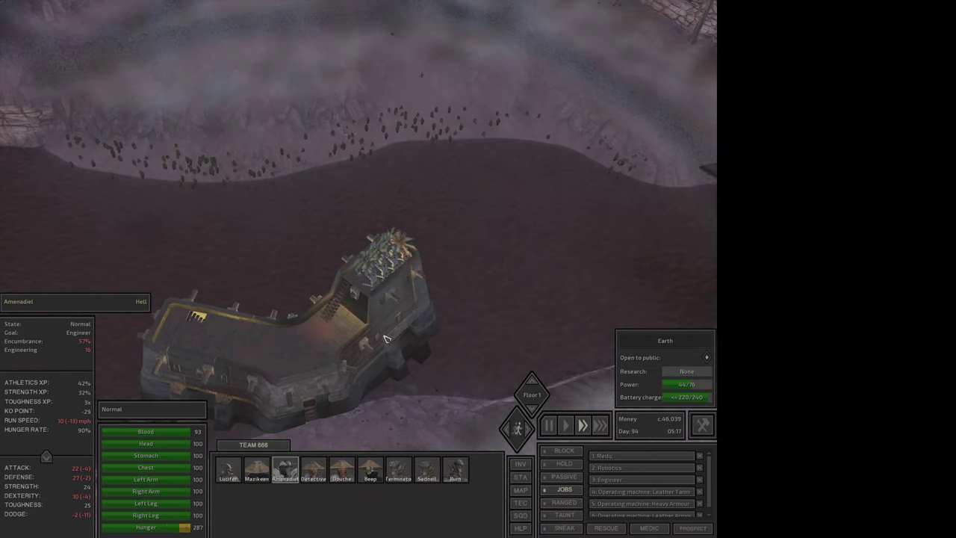
pyautogui.press('e')
pyautogui.scroll(3, 400, 346)
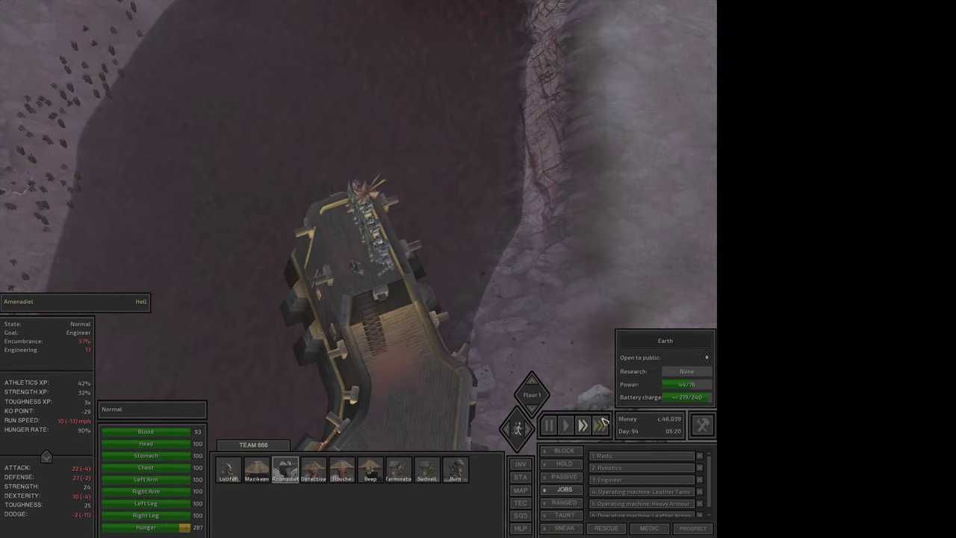
pyautogui.doubleClick(314, 470)
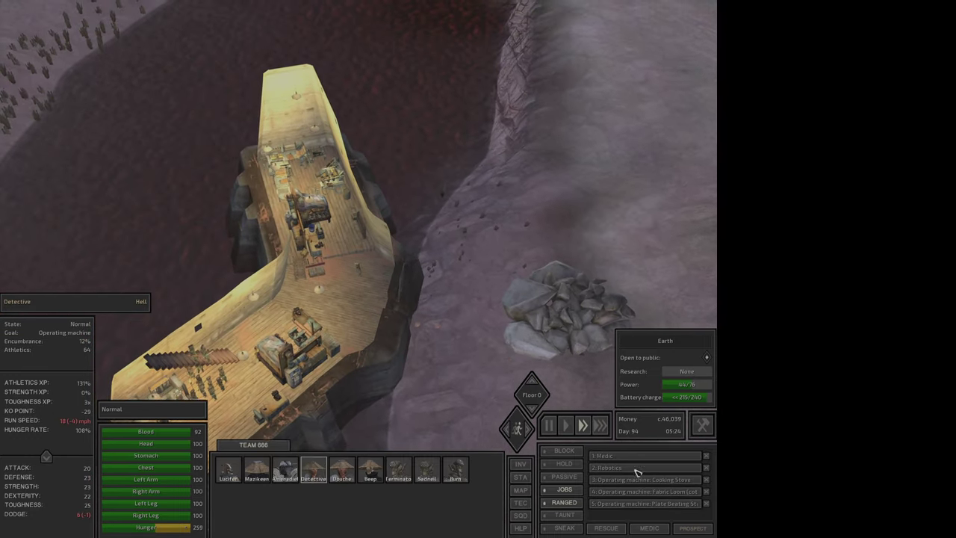
pyautogui.scroll(3, 368, 266)
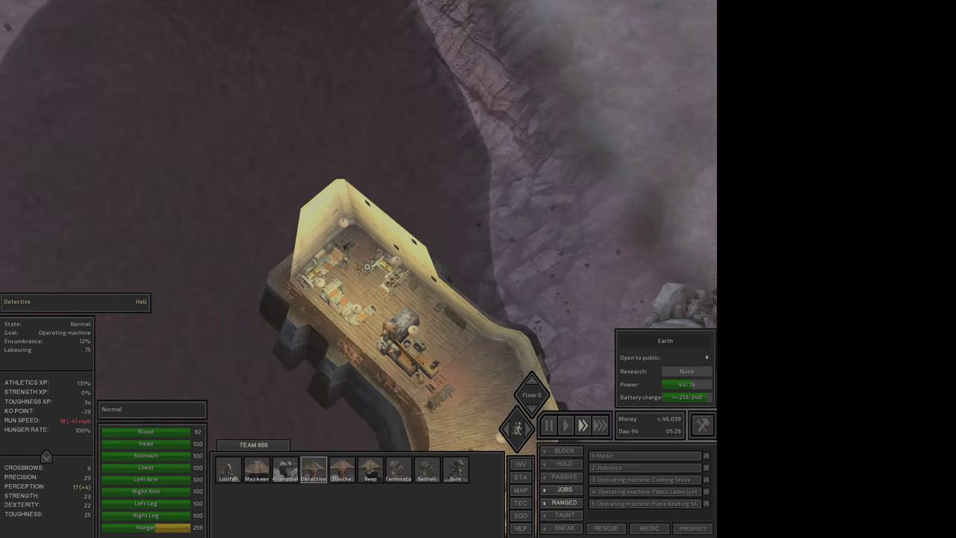
# Inspect the Fabric Loom, Clothing Bench, Leather Tanning Bench and Leather Armour Crafting Bench
pyautogui.click(353, 247)
pyautogui.press('i')
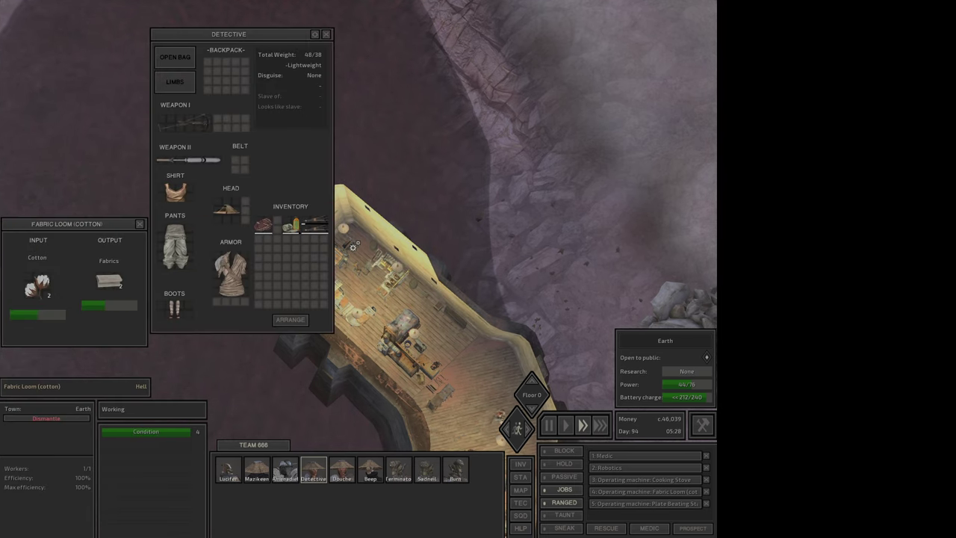
pyautogui.press('i')
pyautogui.click(320, 280)
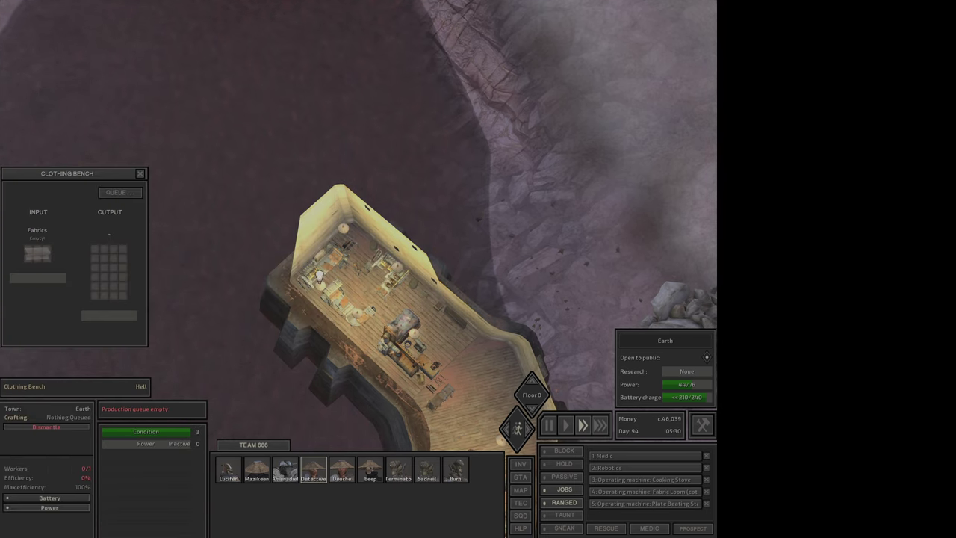
pyautogui.click(119, 192)
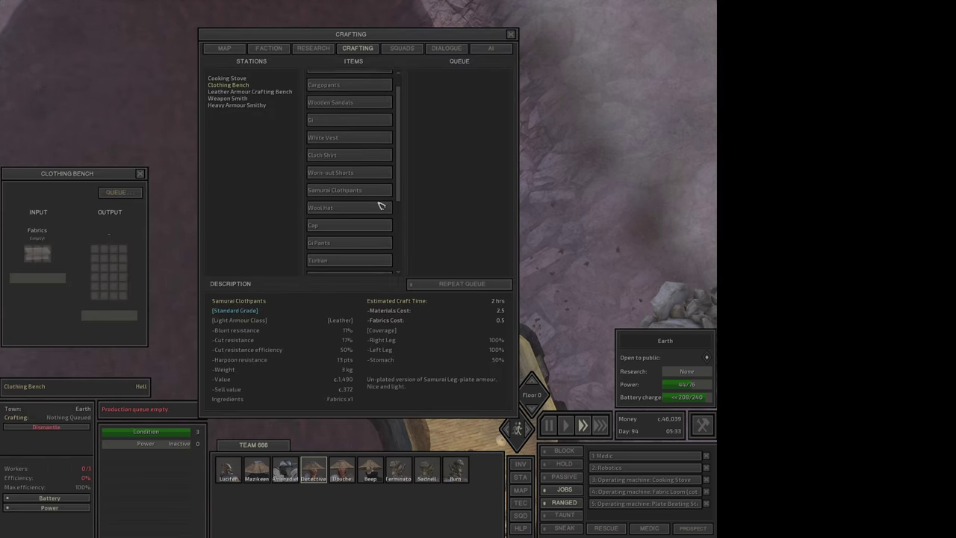
pyautogui.press('Escape')
pyautogui.click(341, 312)
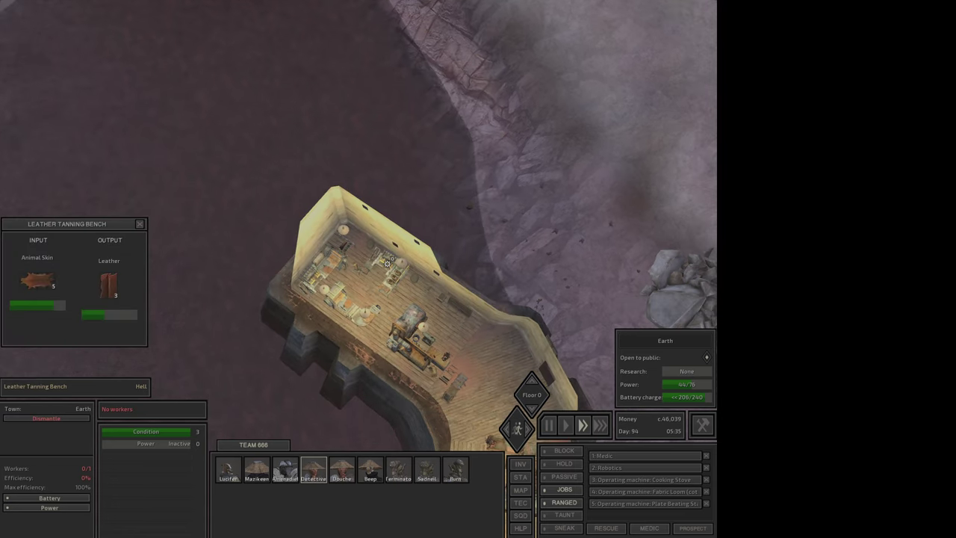
pyautogui.click(388, 268)
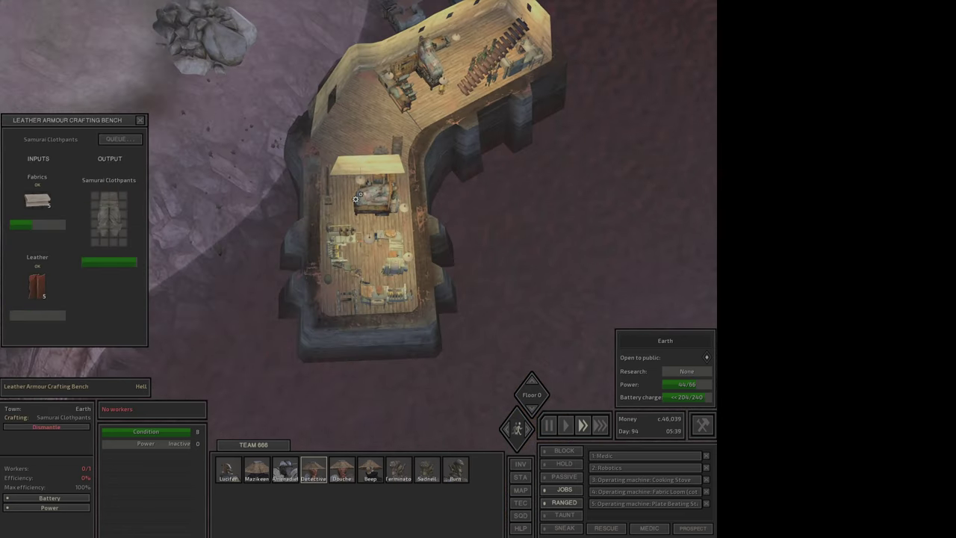
# Queue a repeating Naginata, Refitted Blade at the Weapon Smith
pyautogui.click(370, 198)
pyautogui.click(170, 223)
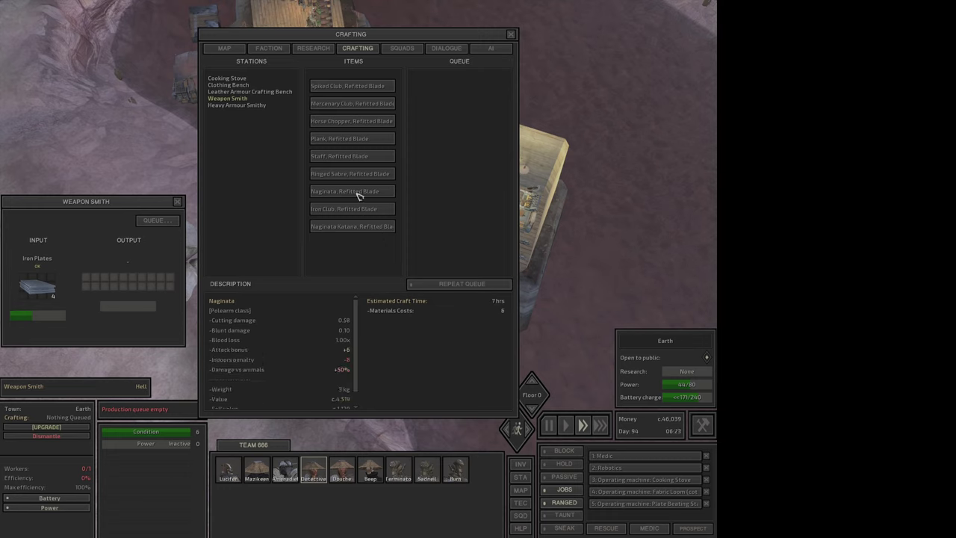
pyautogui.moveTo(352, 227)
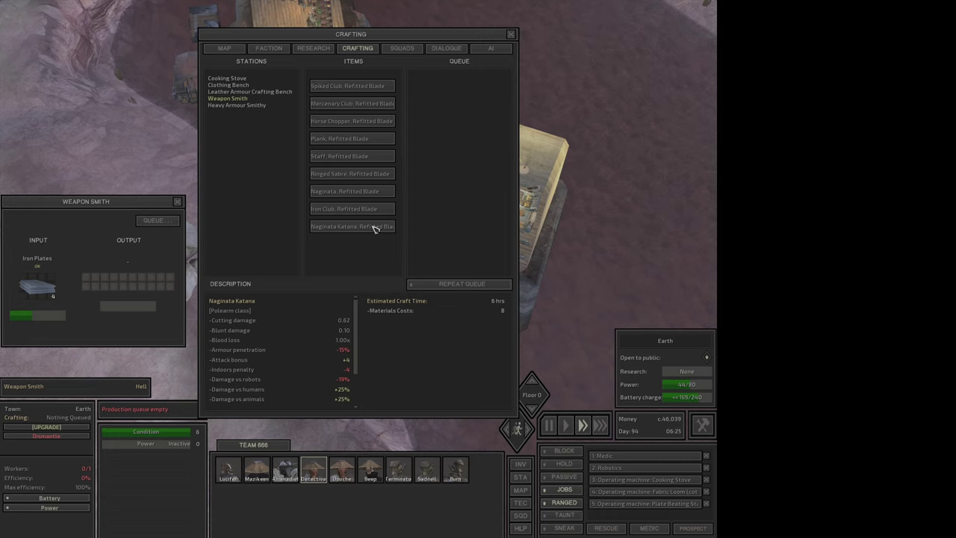
pyautogui.scroll(-2, 344, 359)
pyautogui.moveTo(352, 191)
pyautogui.click(367, 193)
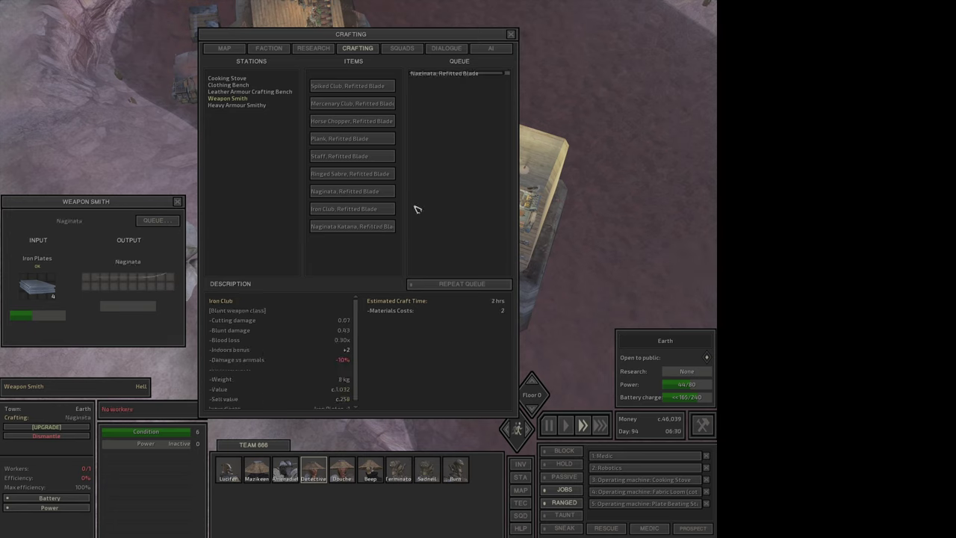
pyautogui.click(439, 287)
# Select Mazikeen and check the Iron Plates crate and Iron Refinery III
pyautogui.press('Escape')
pyautogui.doubleClick(256, 469)
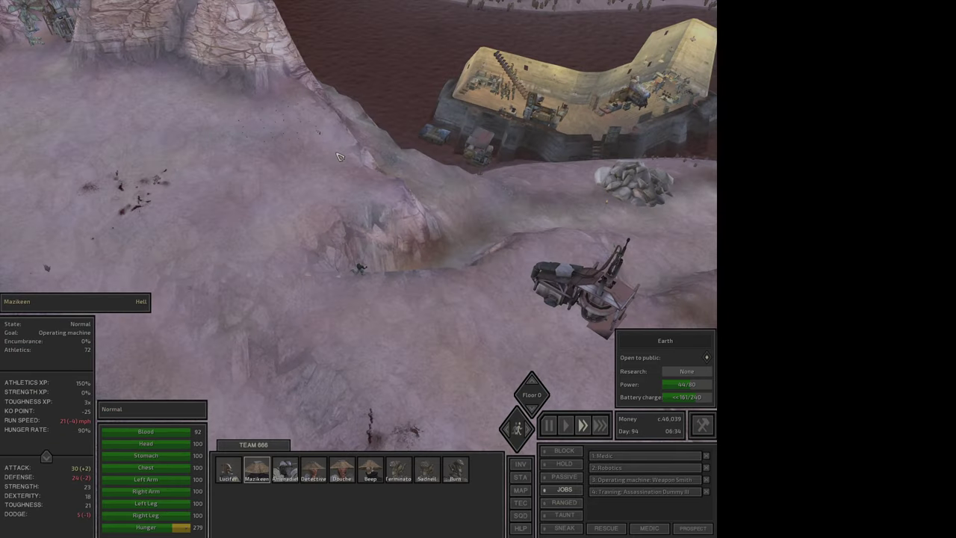
pyautogui.click(349, 110)
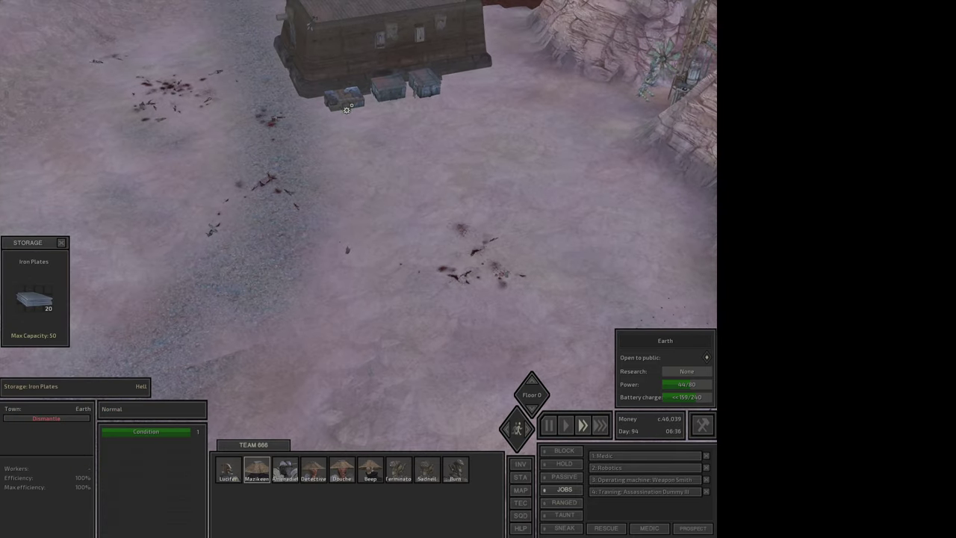
pyautogui.press('w')
pyautogui.click(336, 113)
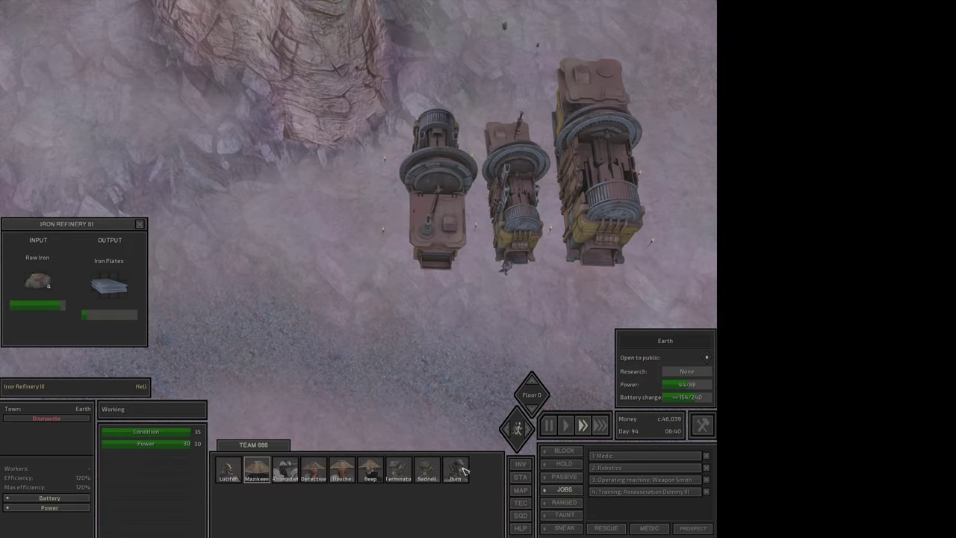
# Select Burn and inspect the Steel Refinery, L-House contents and Cooking Stove
pyautogui.click(455, 471)
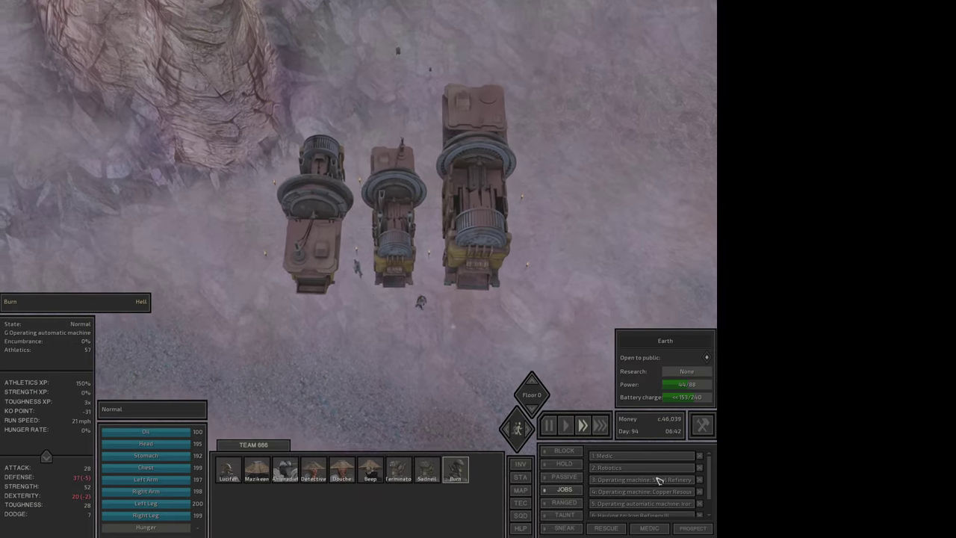
pyautogui.scroll(-1, 654, 486)
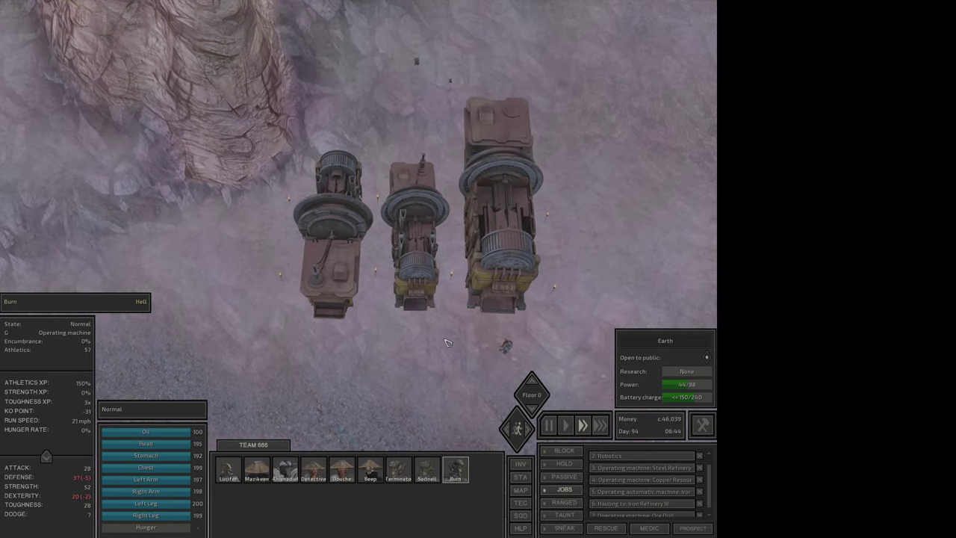
pyautogui.click(332, 269)
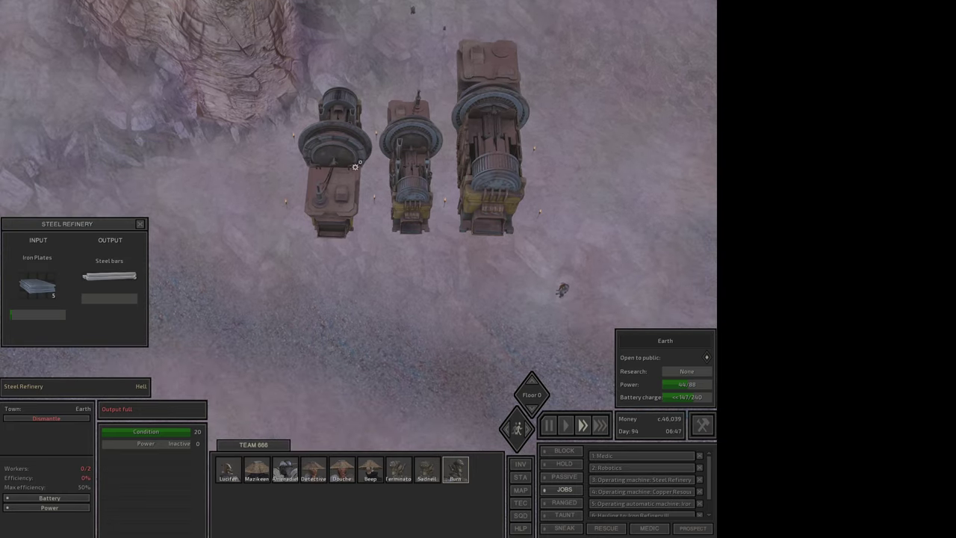
pyautogui.scroll(5, 519, 171)
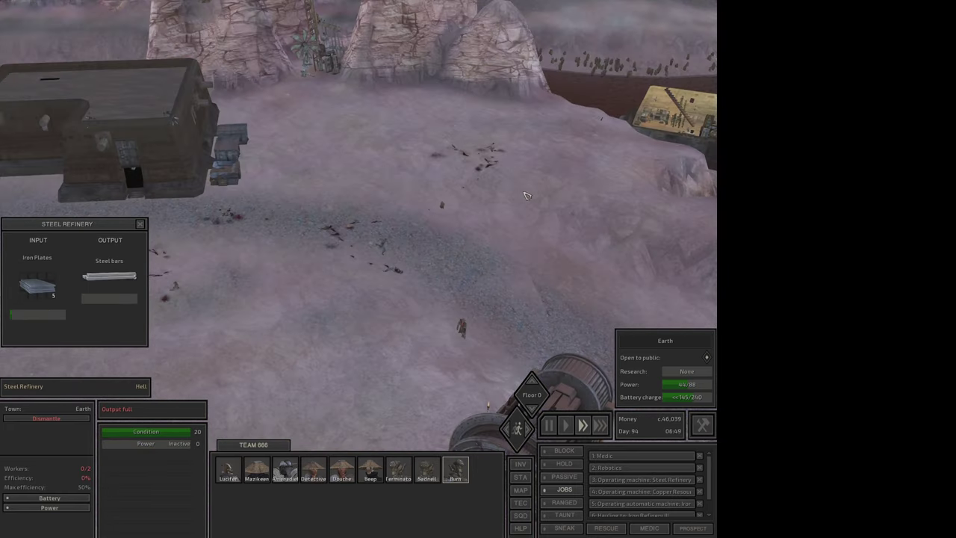
pyautogui.click(391, 214)
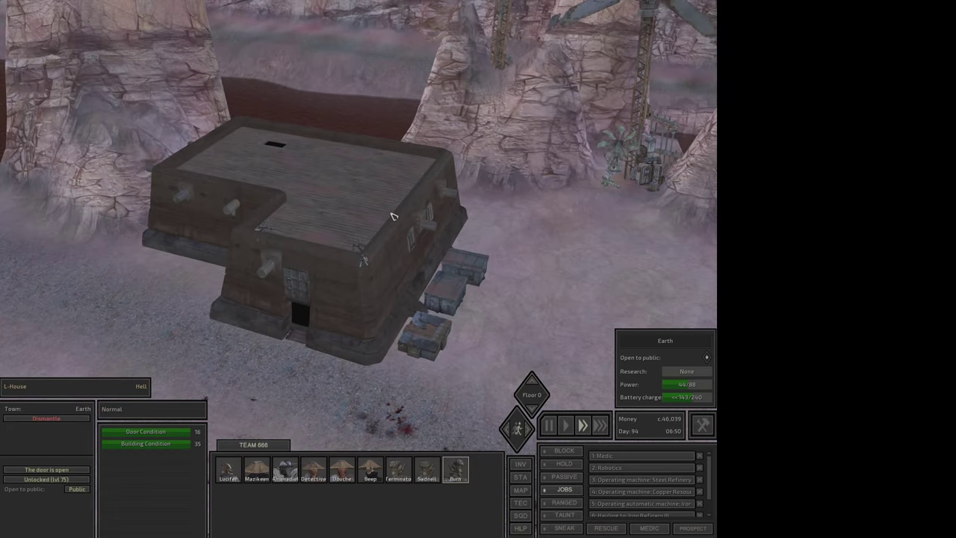
pyautogui.click(275, 180)
pyautogui.click(256, 186)
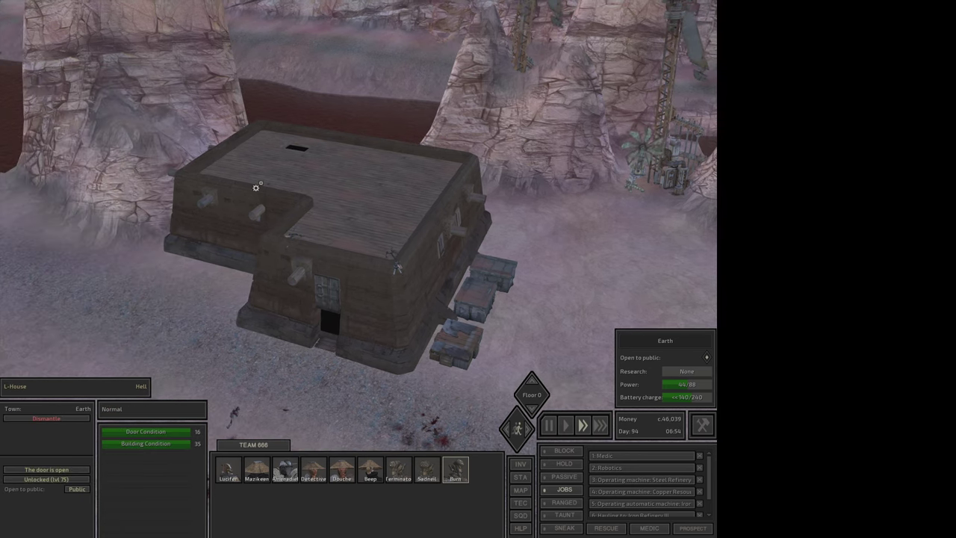
pyautogui.click(293, 206)
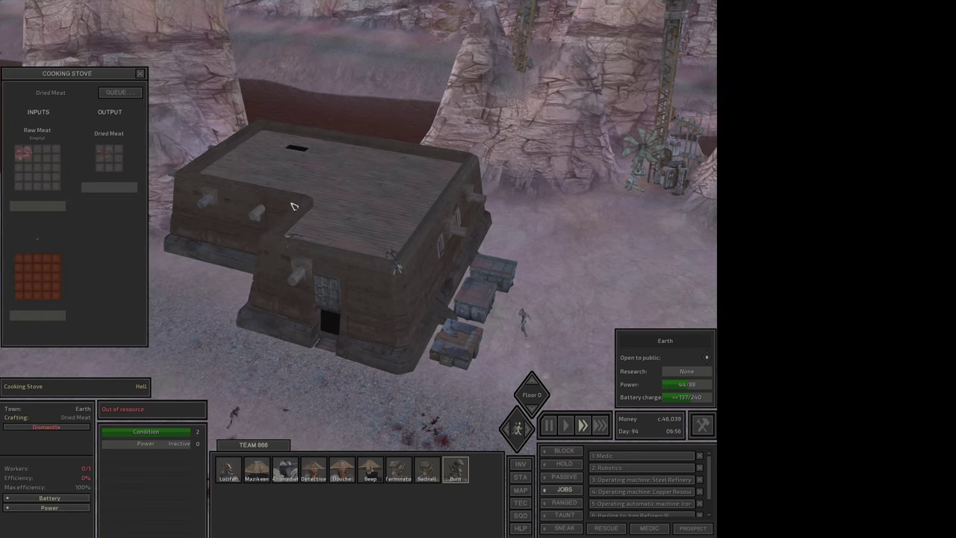
# Check the faction relations list on the world map, then return to the base
pyautogui.press('F1')
pyautogui.press('m')
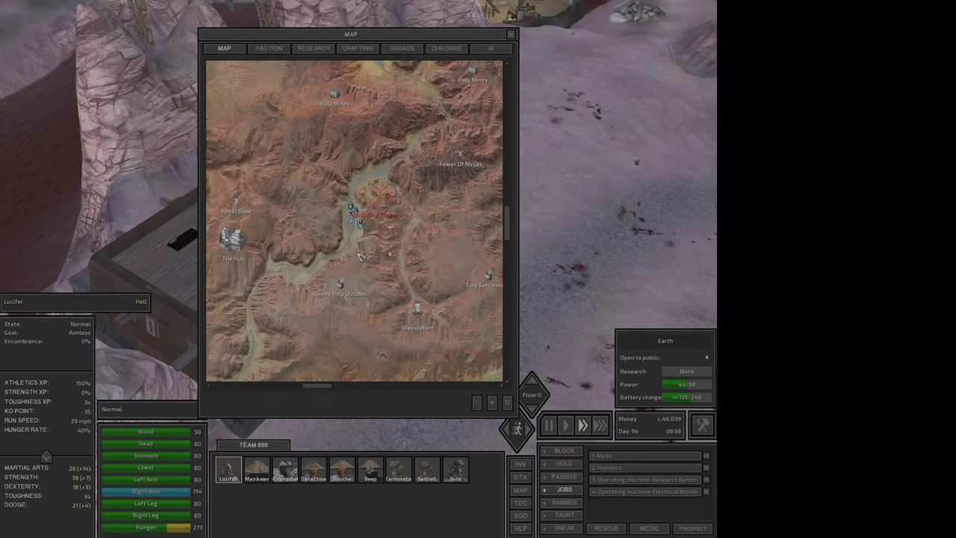
pyautogui.scroll(1, 359, 257)
pyautogui.click(267, 50)
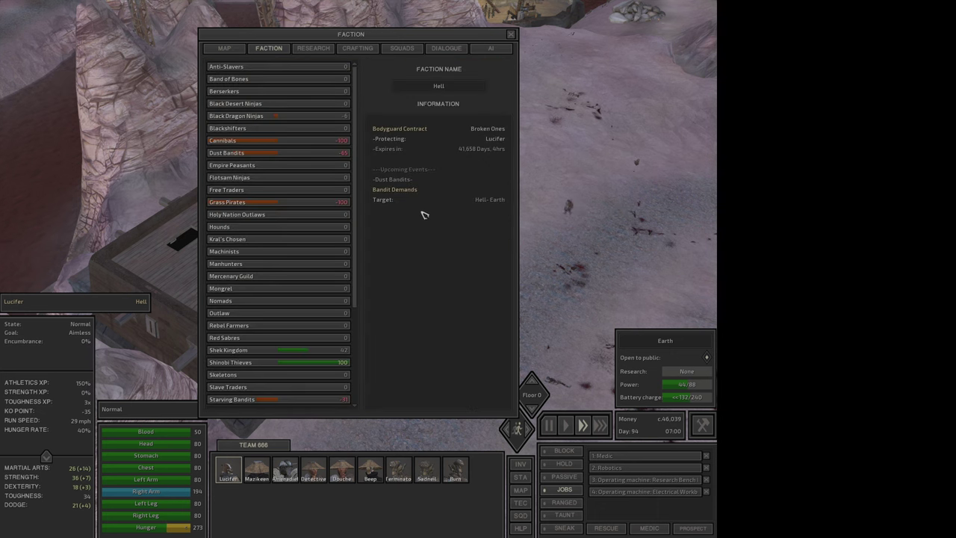
pyautogui.click(217, 49)
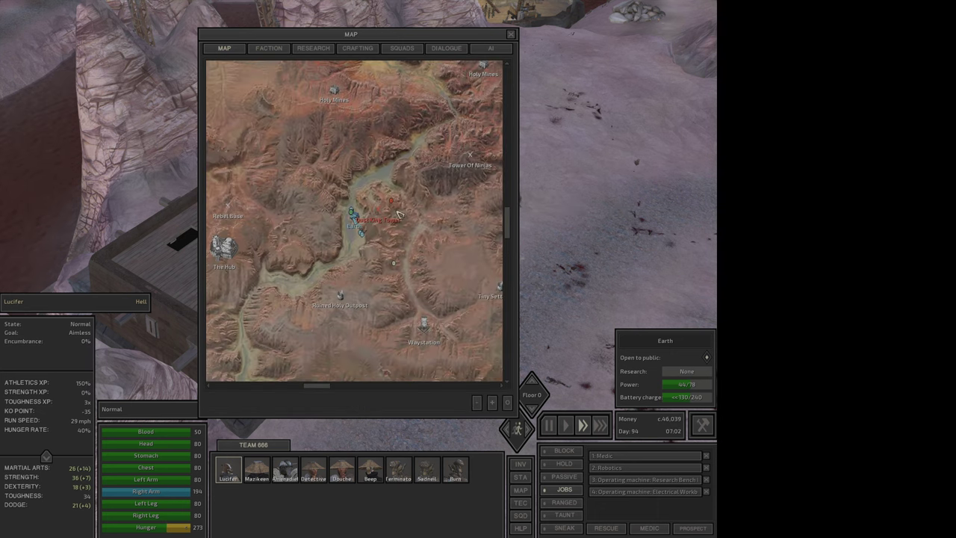
pyautogui.moveTo(368, 255); pyautogui.dragTo(358, 218)
pyautogui.press('m')
pyautogui.click(363, 266)
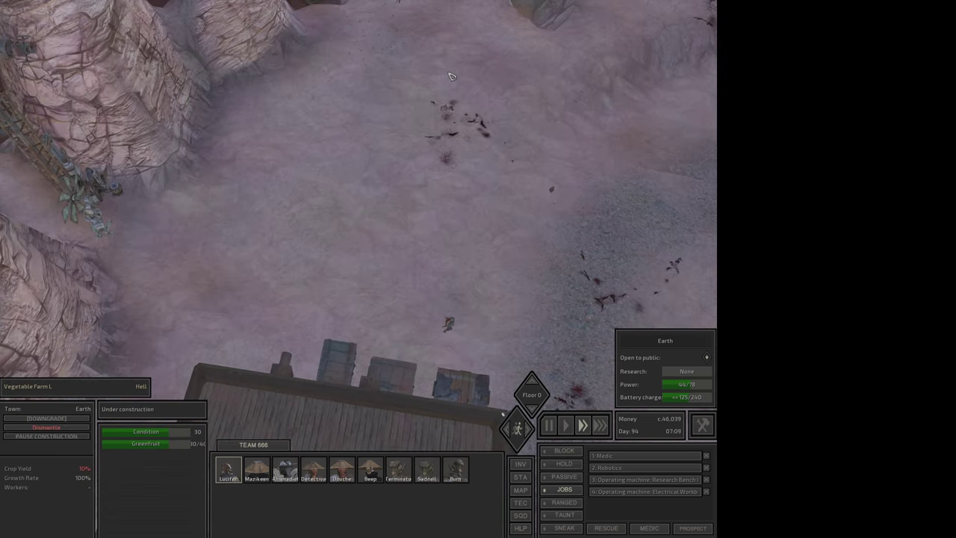
pyautogui.scroll(3, 451, 77)
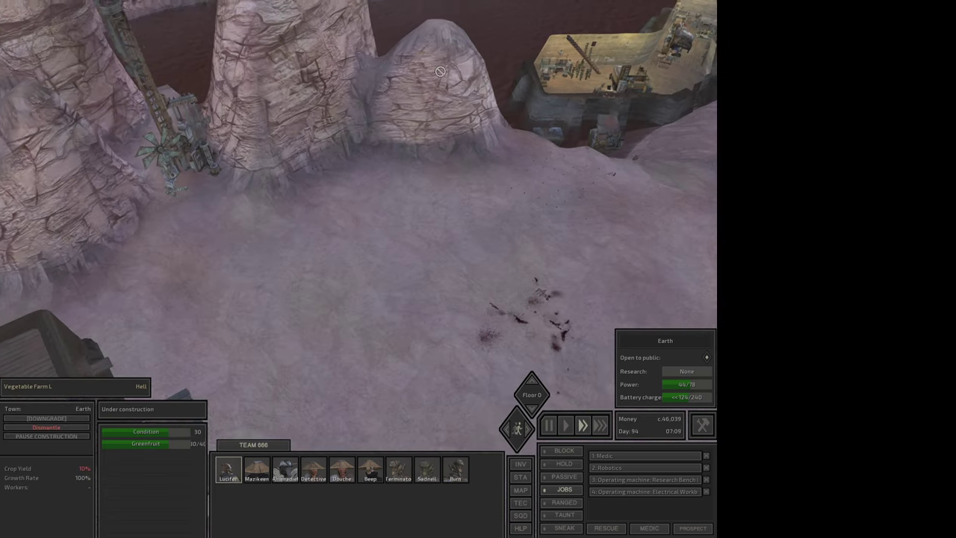
pyautogui.scroll(2, 396, 194)
pyautogui.scroll(2, 340, 315)
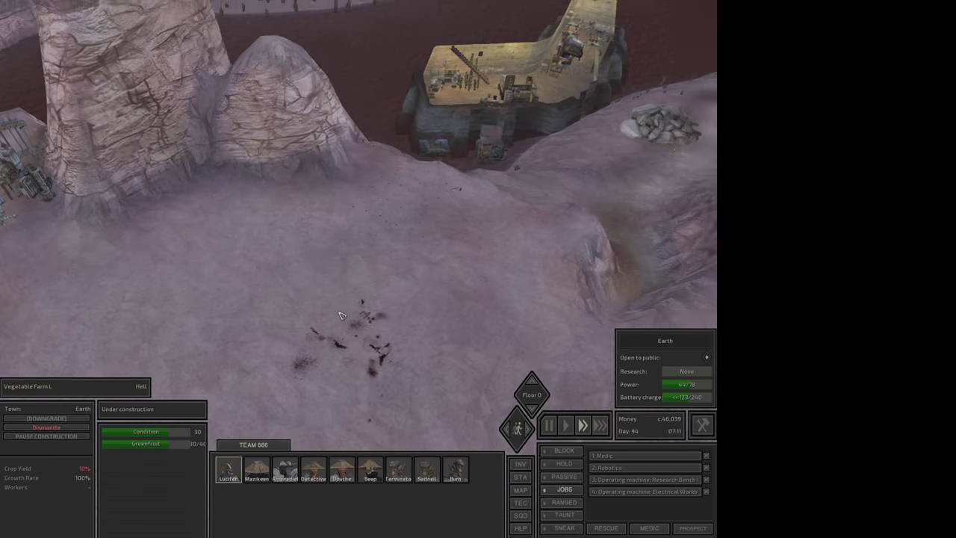
# Check the unconscious Dust Bandit Bowman, Mazikeen, and Burn's stats and jobs
pyautogui.press('e')
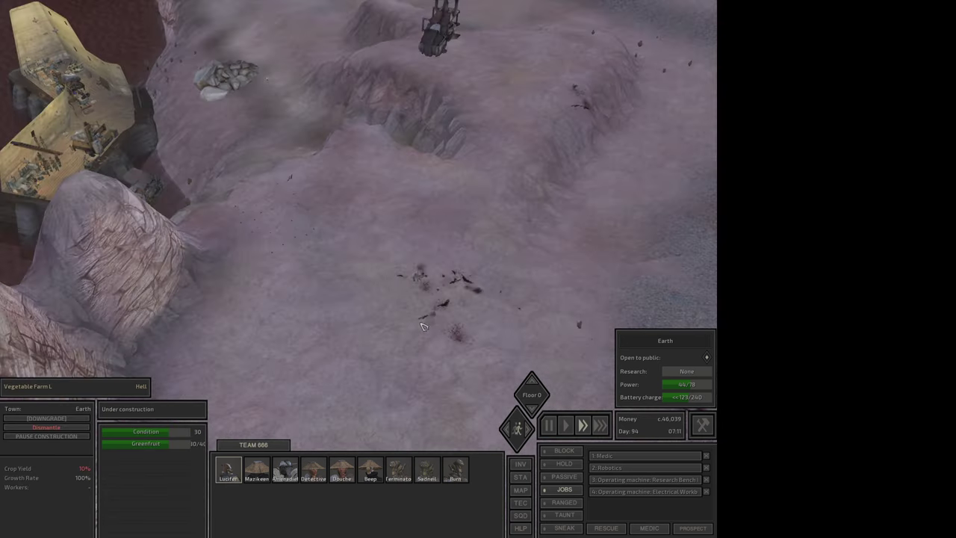
pyautogui.click(420, 277)
pyautogui.doubleClick(256, 469)
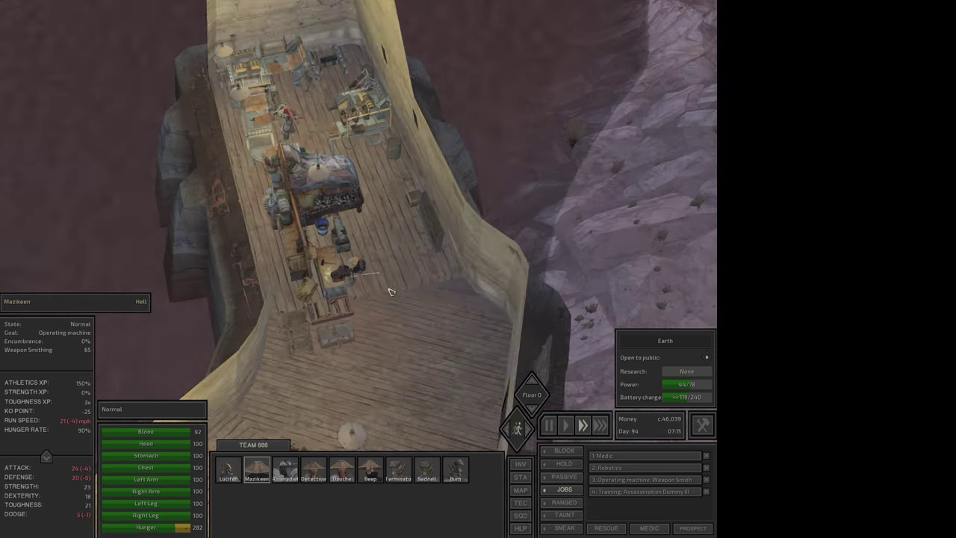
pyautogui.press('d')
pyautogui.press('d')
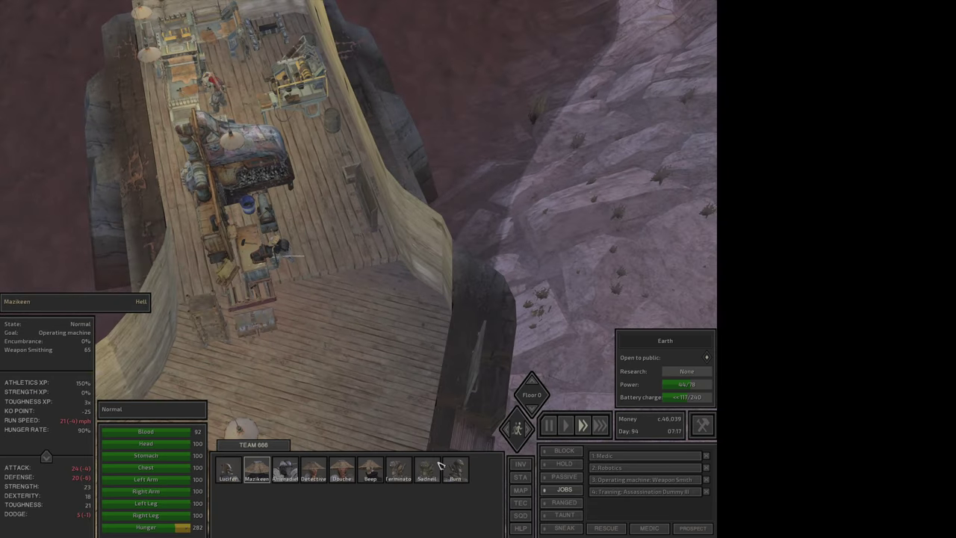
pyautogui.click(455, 468)
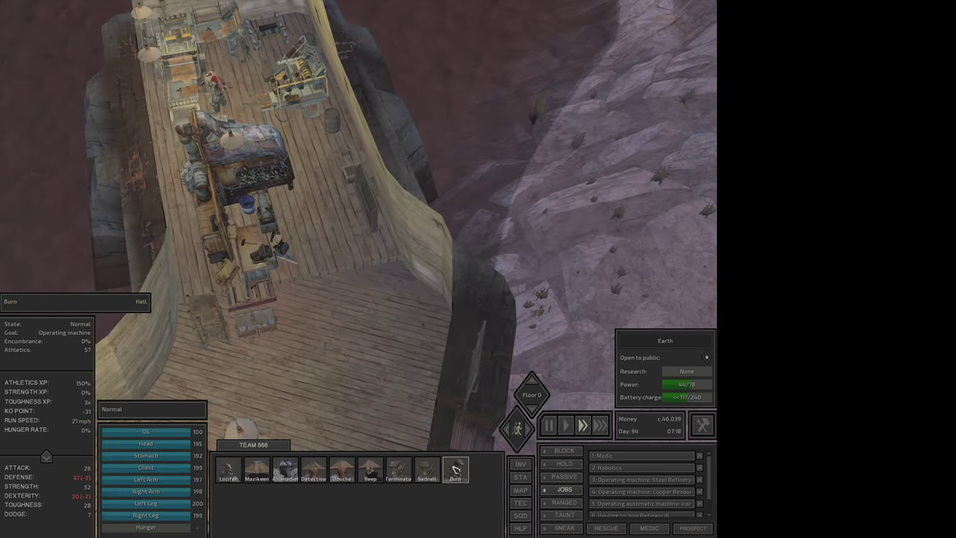
pyautogui.doubleClick(398, 470)
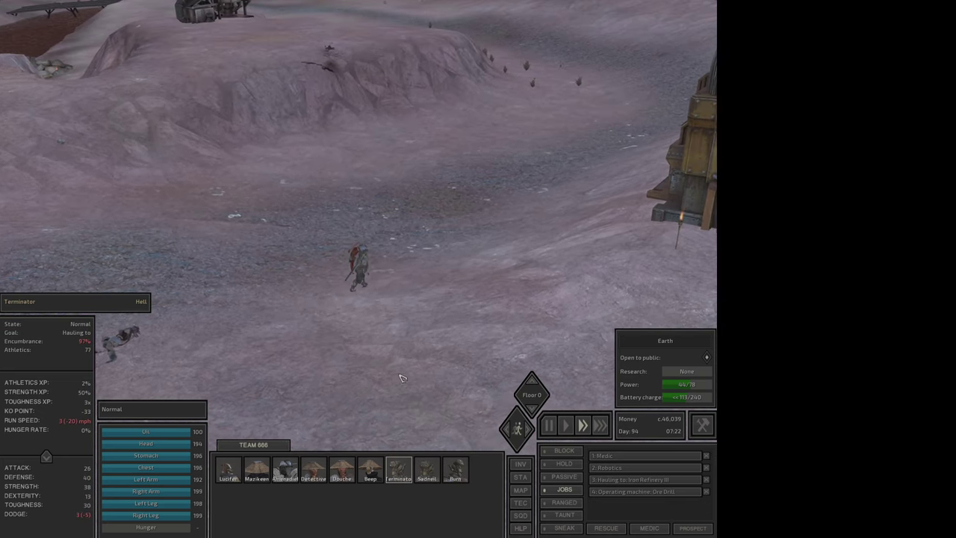
pyautogui.press('c')
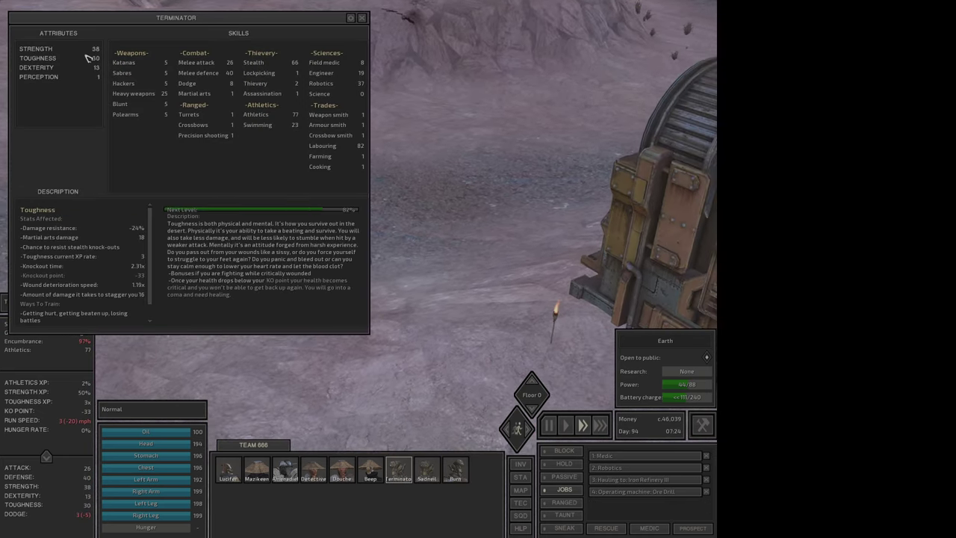
pyautogui.moveTo(45, 48)
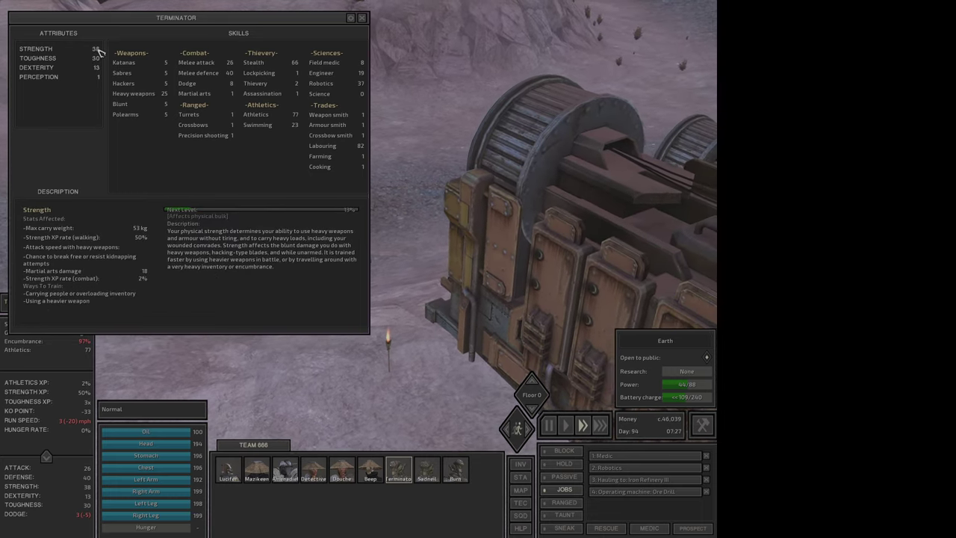
pyautogui.press('Escape')
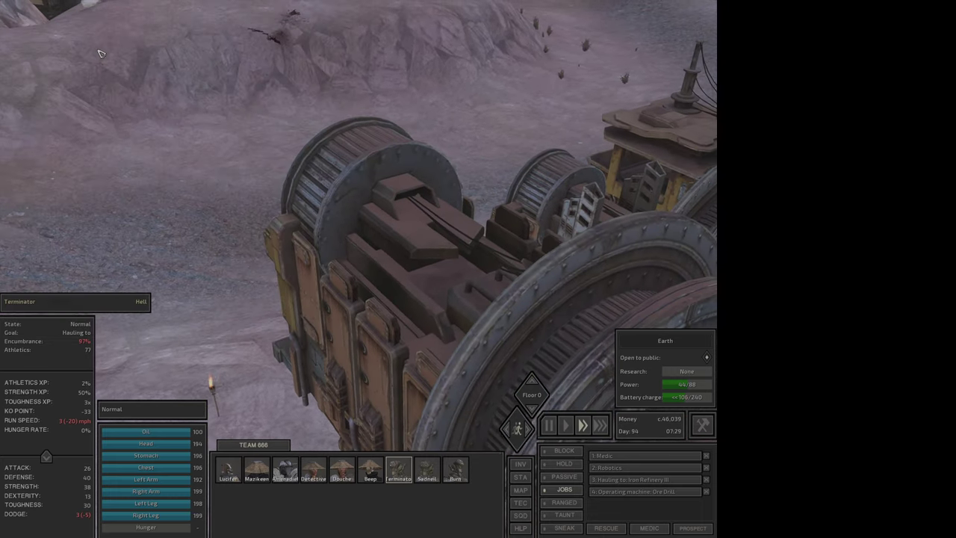
pyautogui.click(370, 469)
pyautogui.press('p')
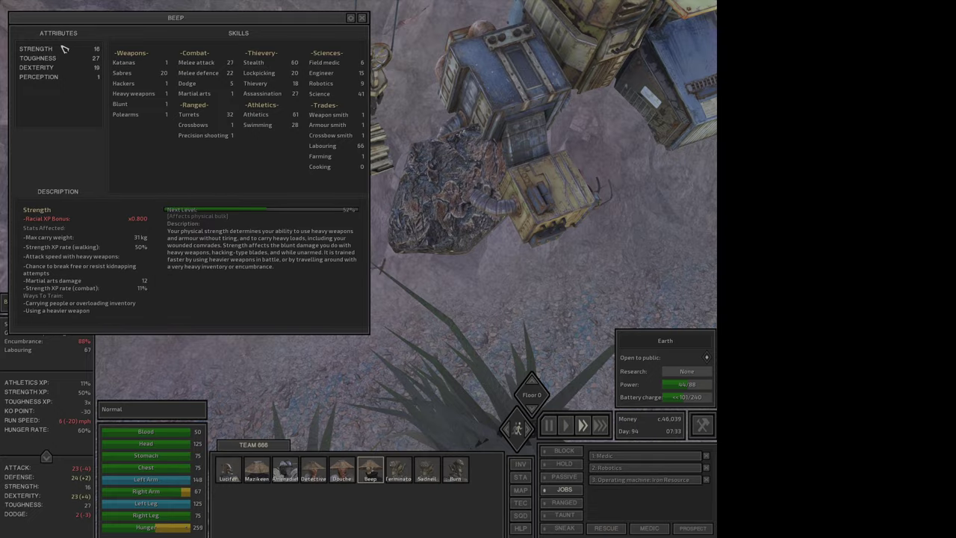
pyautogui.press('p')
pyautogui.click(371, 212)
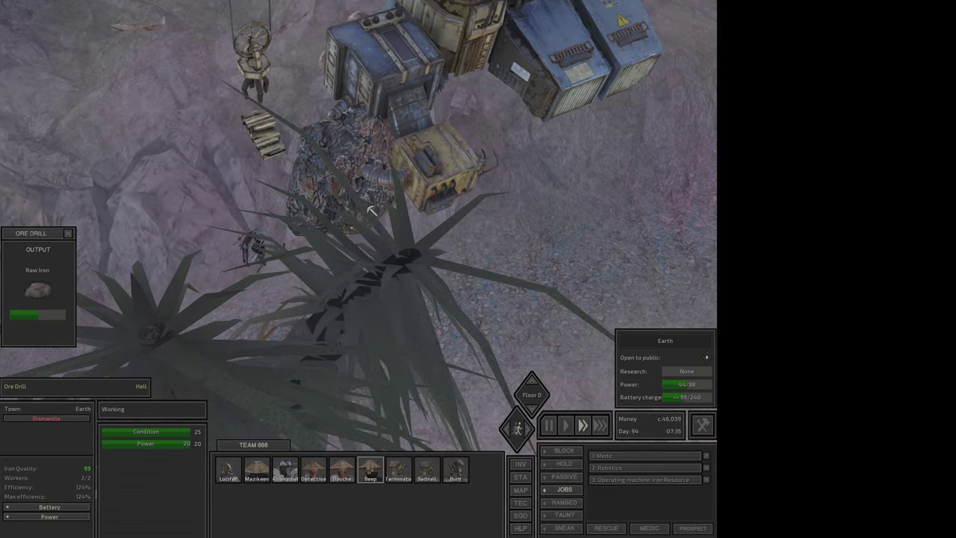
pyautogui.scroll(5, 372, 211)
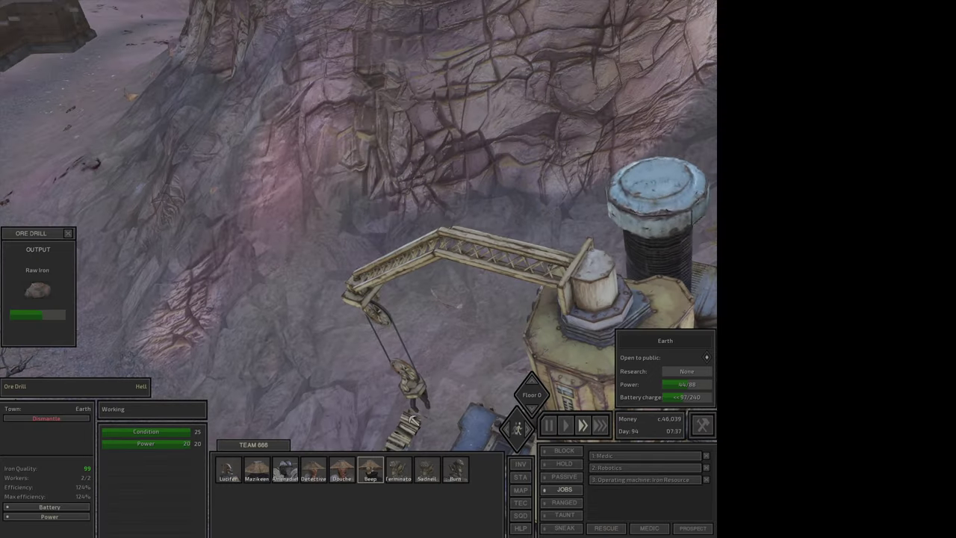
pyautogui.press('d')
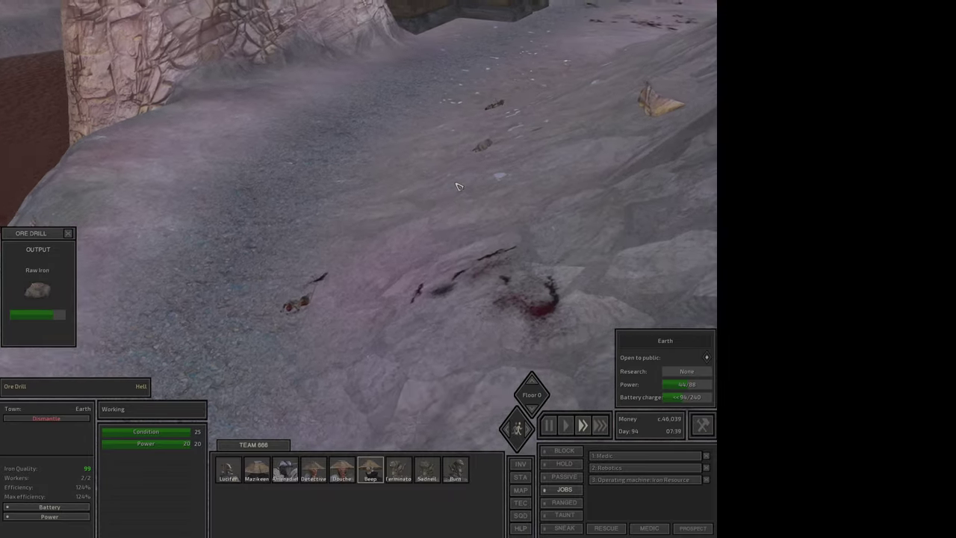
pyautogui.press('d')
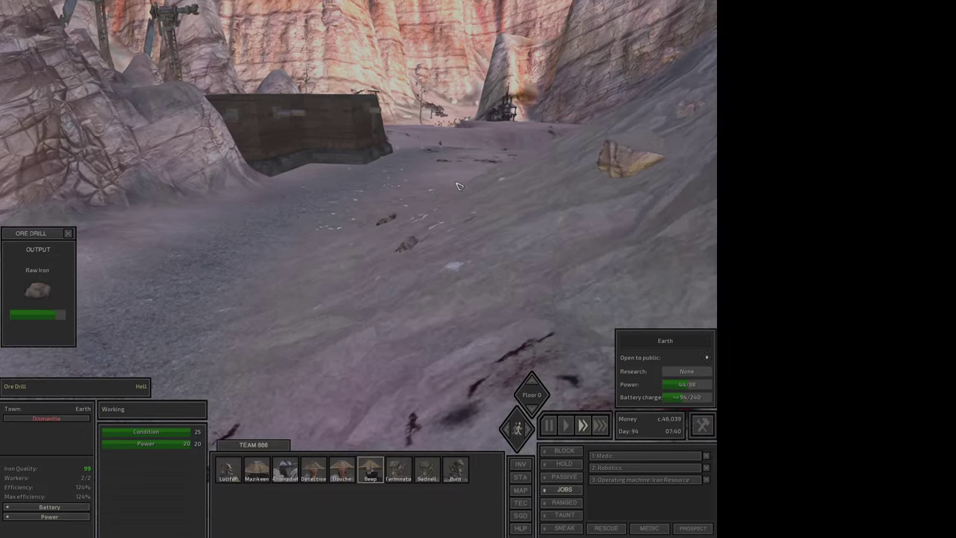
pyautogui.press('d')
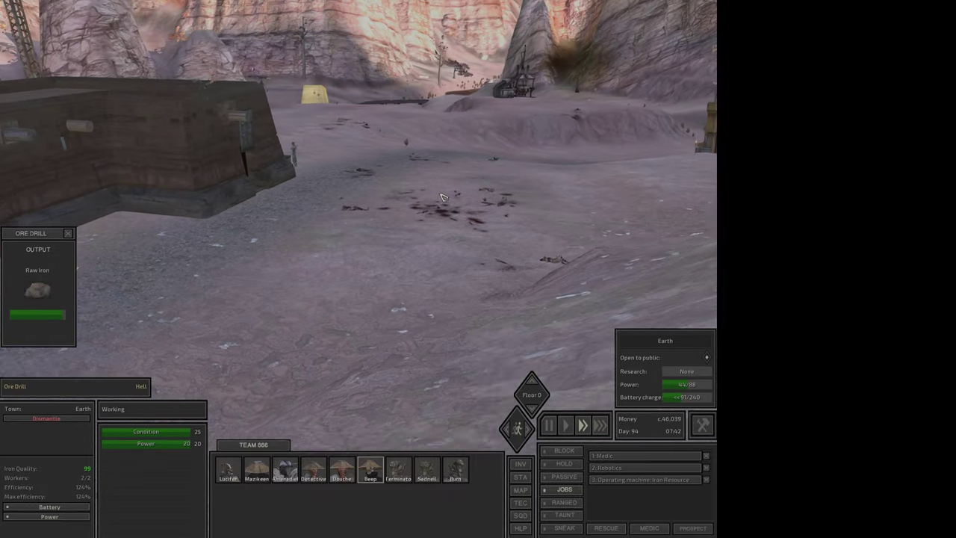
pyautogui.scroll(-5, 291, 375)
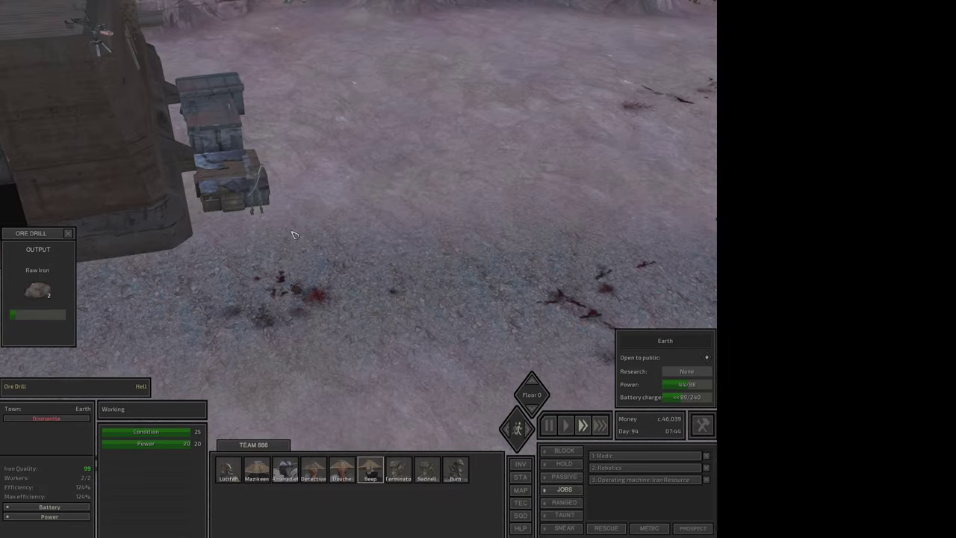
pyautogui.click(266, 201)
pyautogui.scroll(-1, 671, 502)
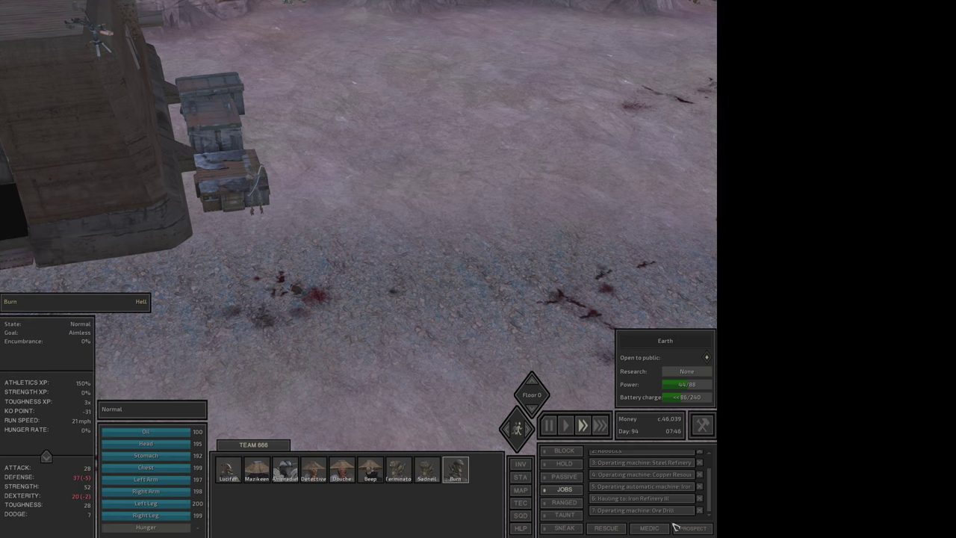
pyautogui.scroll(2, 380, 252)
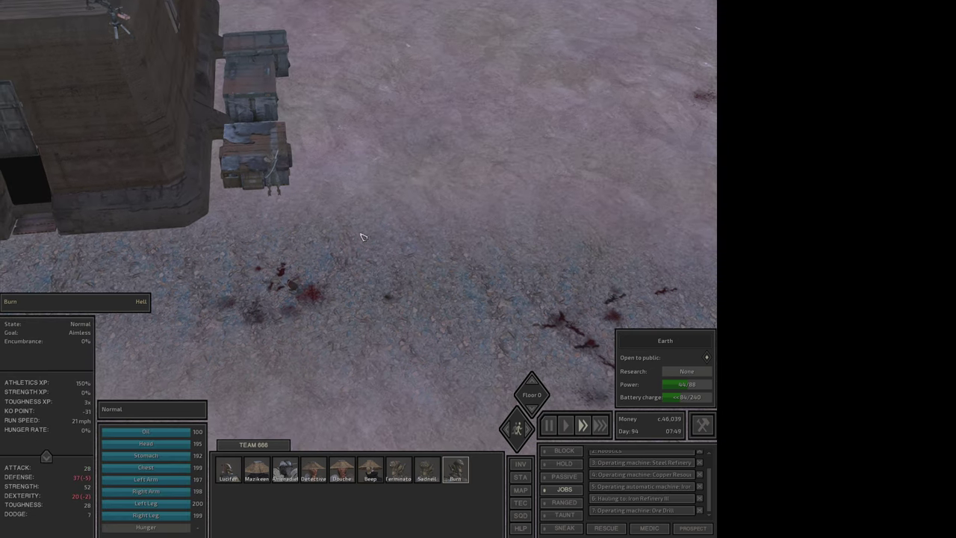
pyautogui.press('e')
pyautogui.press('w')
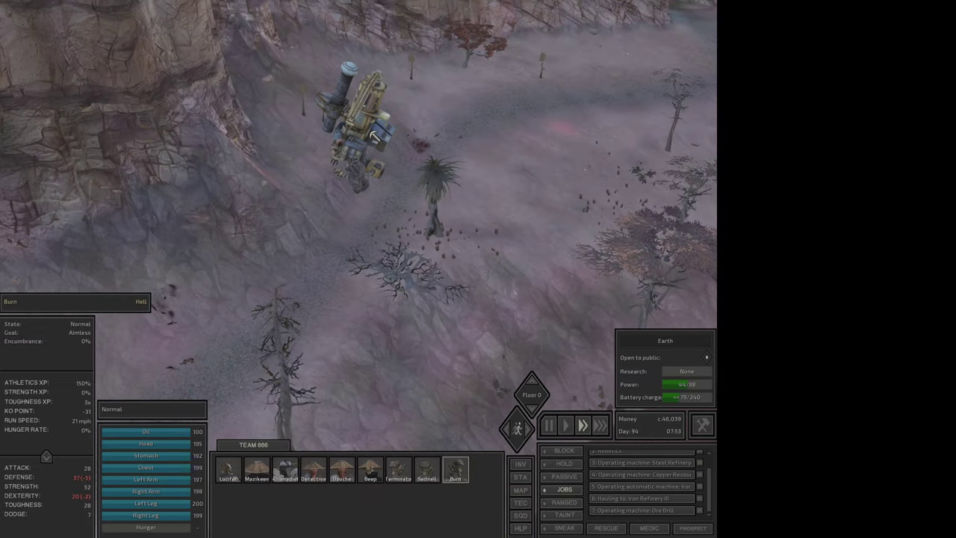
pyautogui.click(367, 127)
pyautogui.press('e')
pyautogui.scroll(2, 448, 179)
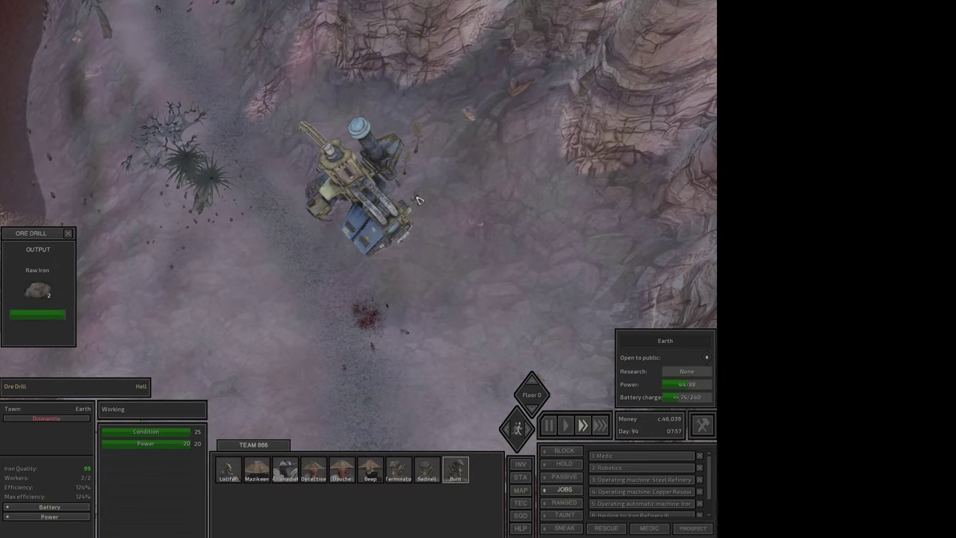
pyautogui.click(377, 348)
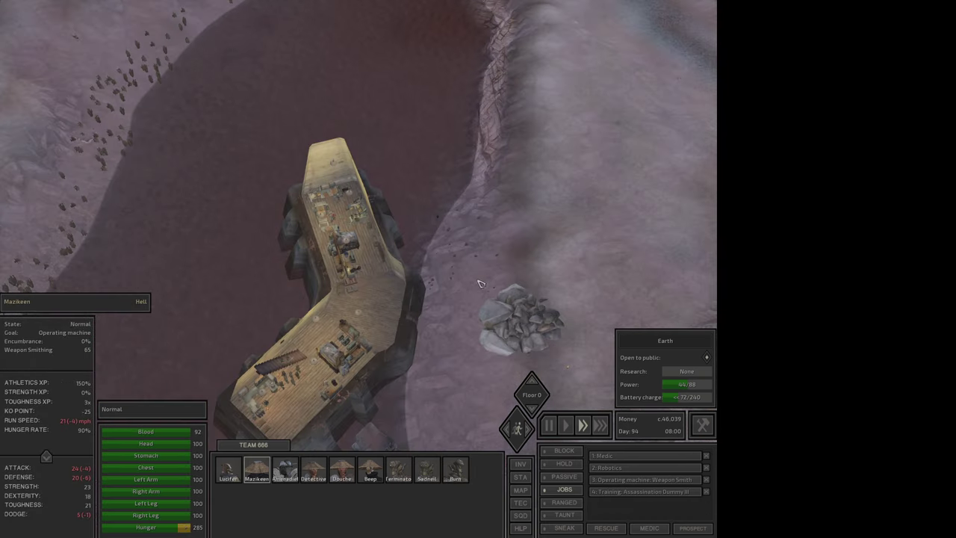
pyautogui.press('Tab')
pyautogui.press('Tab')
pyautogui.press('Tab')
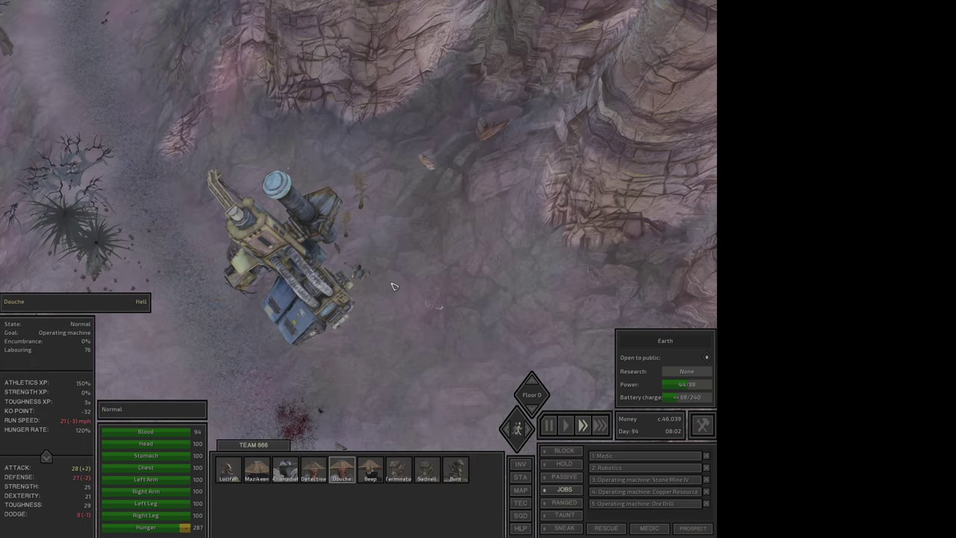
pyautogui.scroll(5, 418, 302)
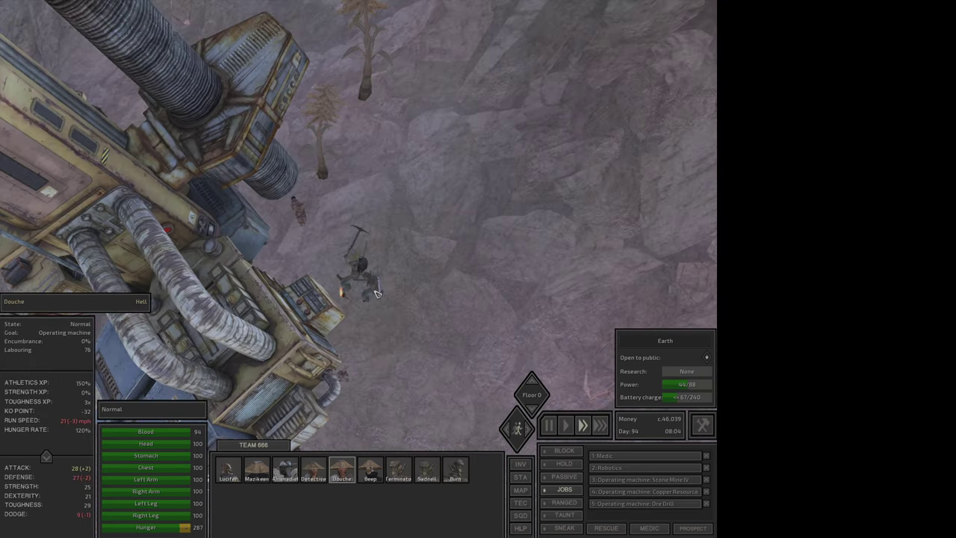
pyautogui.click(376, 293)
pyautogui.click(352, 251)
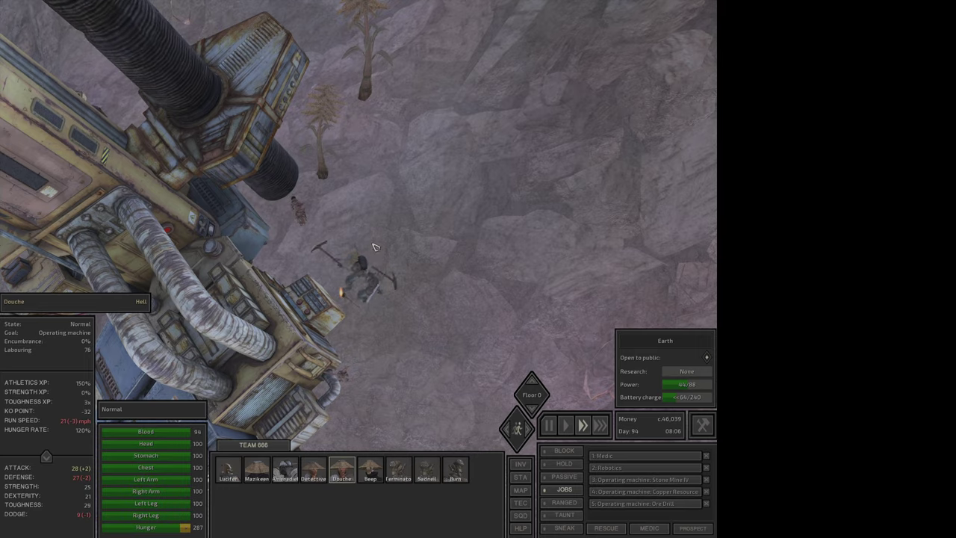
pyautogui.press('e')
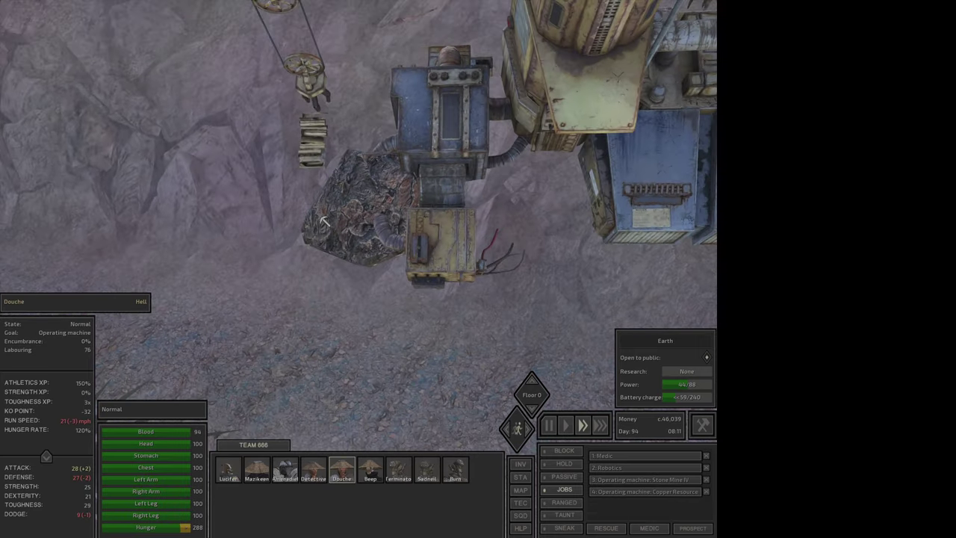
pyautogui.press('d')
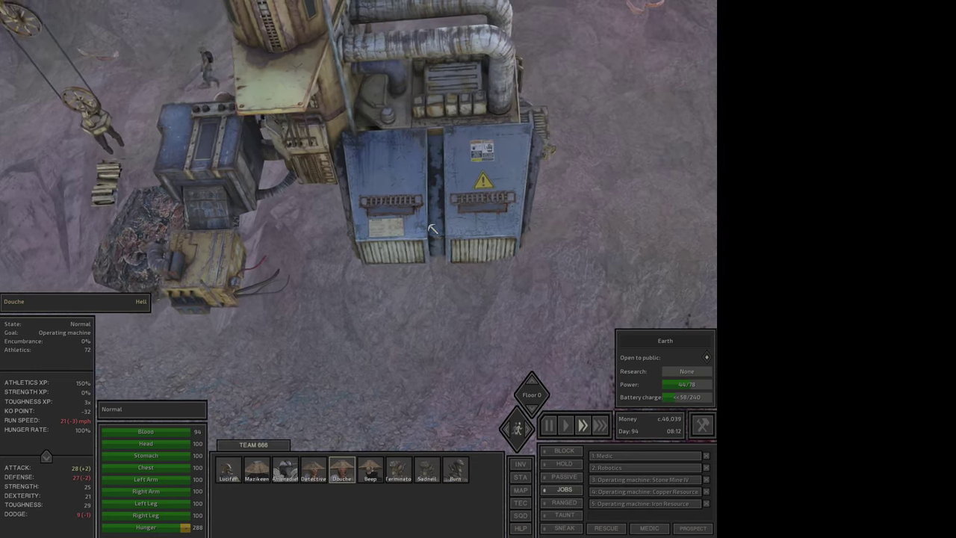
pyautogui.press('e')
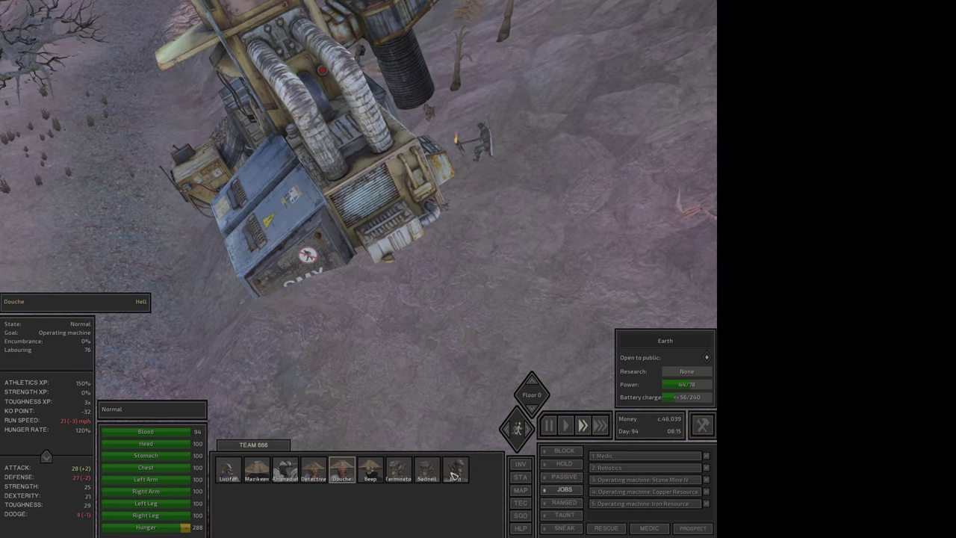
pyautogui.doubleClick(454, 472)
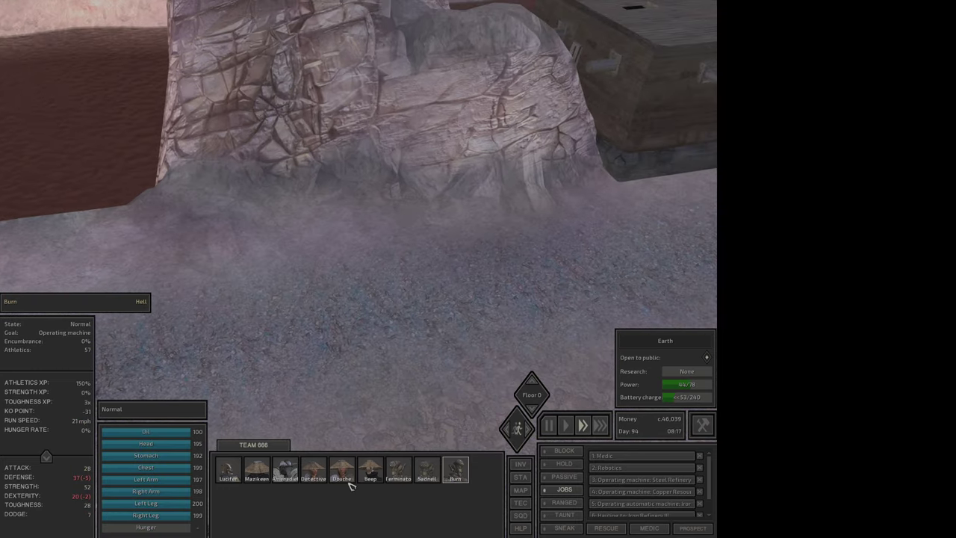
# Inspect the electrical workbench, components storage, heavy armour smithy and longhouse
pyautogui.doubleClick(349, 485)
pyautogui.doubleClick(228, 469)
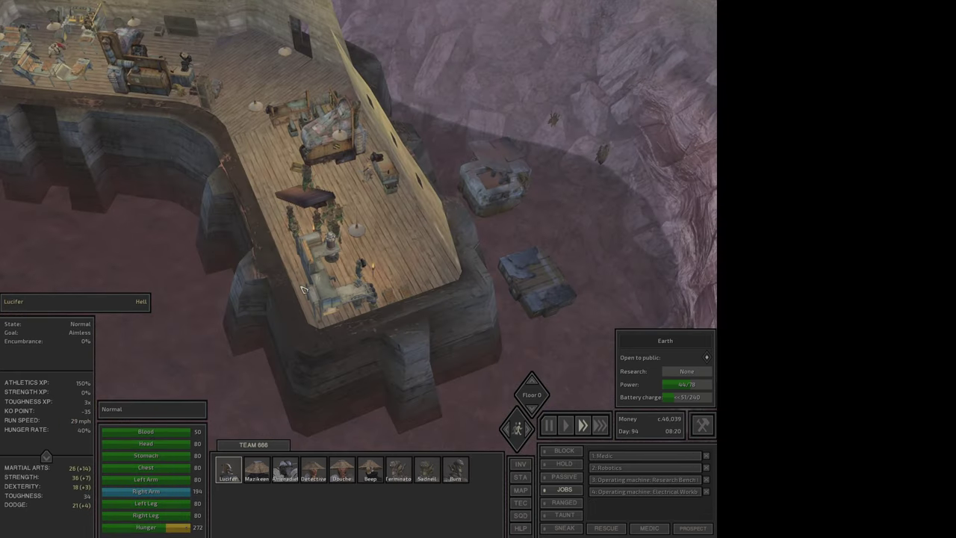
pyautogui.click(329, 246)
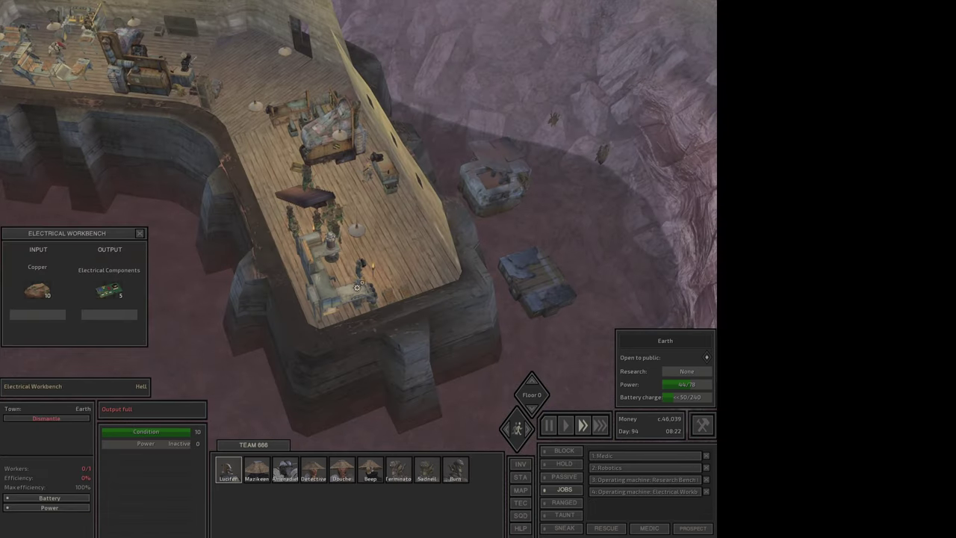
pyautogui.click(397, 296)
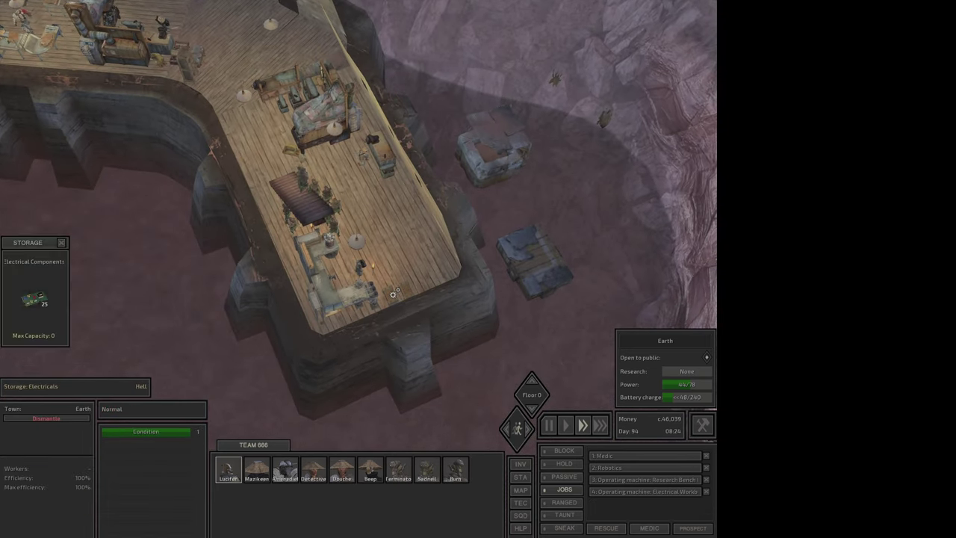
pyautogui.scroll(2, 341, 207)
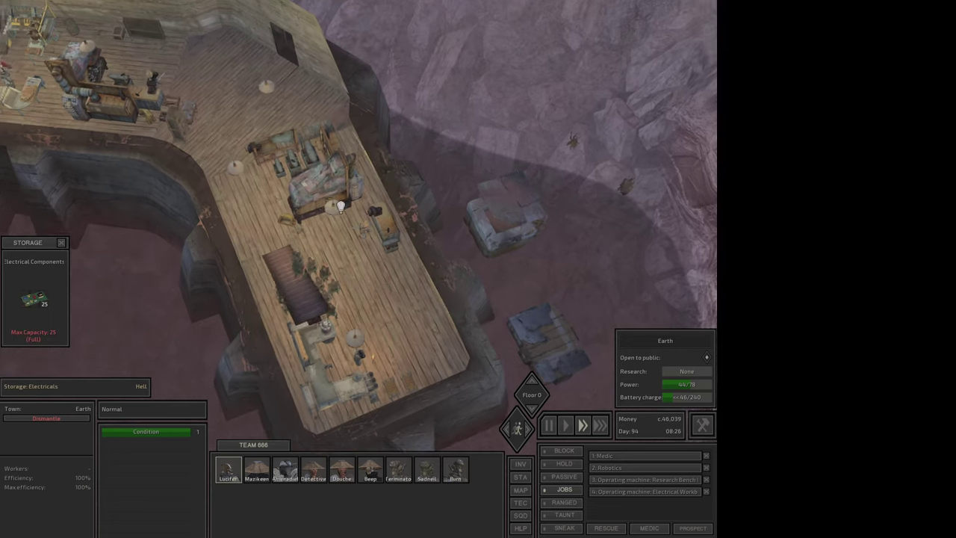
pyautogui.scroll(-2, 341, 207)
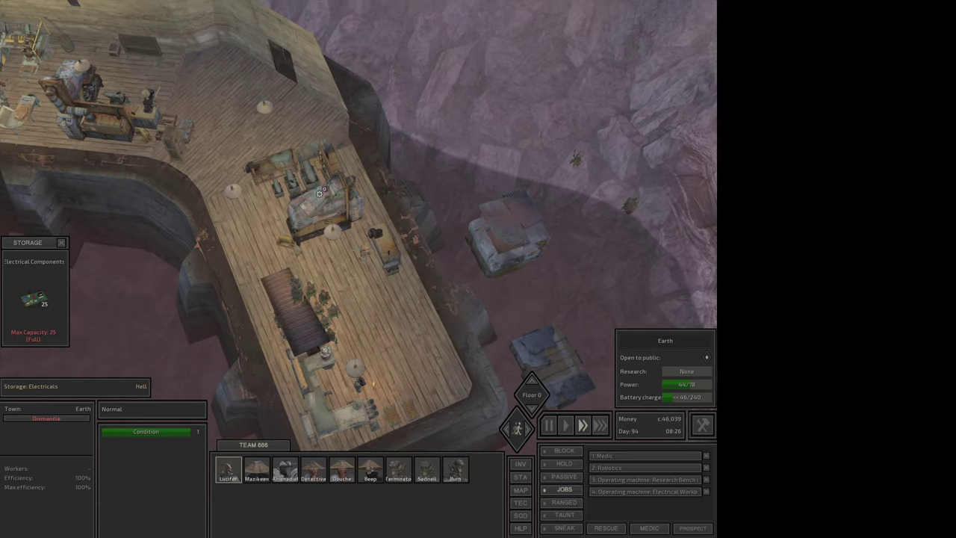
pyautogui.click(149, 97)
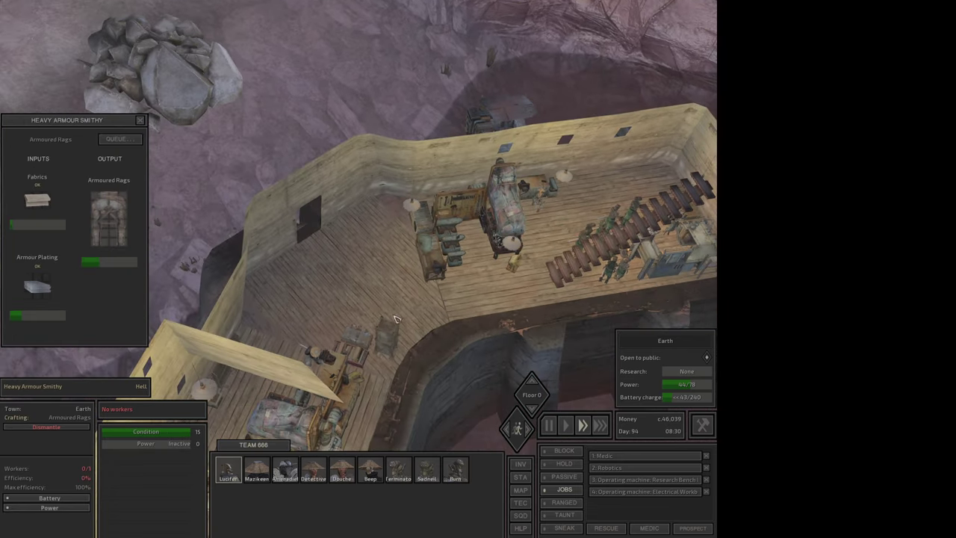
pyautogui.click(402, 353)
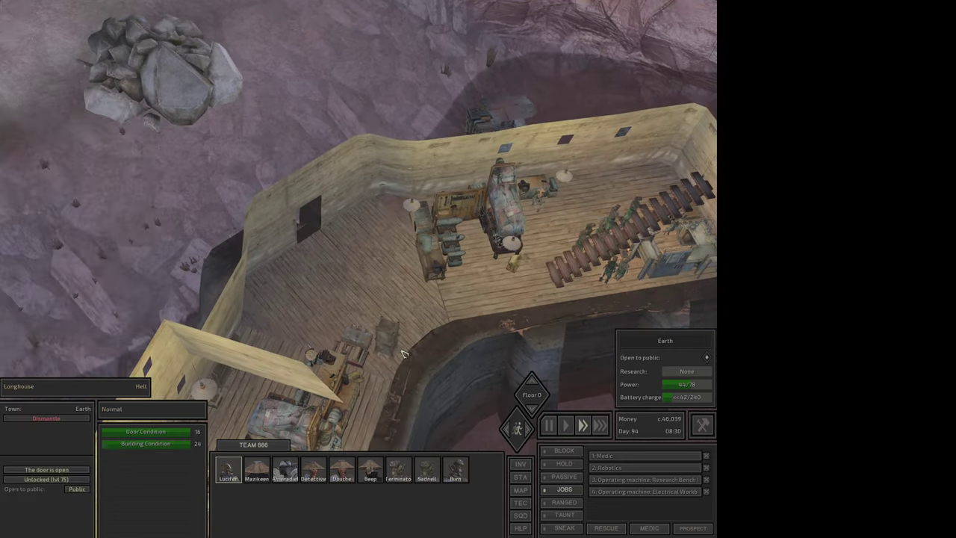
pyautogui.scroll(2, 388, 342)
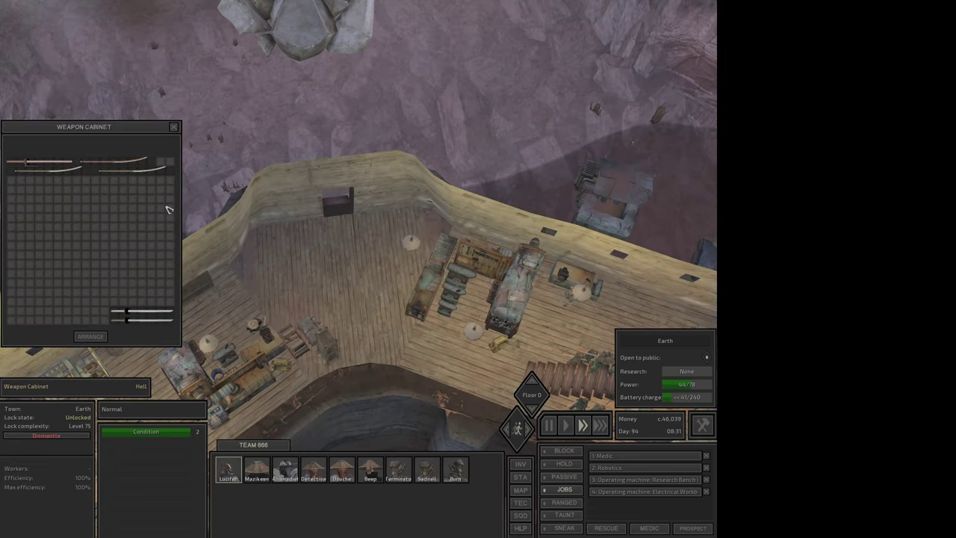
# Open the armour storage beside Lucifer's, Amenadiel's, Mazikeen's and Douche's inventories
pyautogui.click(313, 335)
pyautogui.press('i')
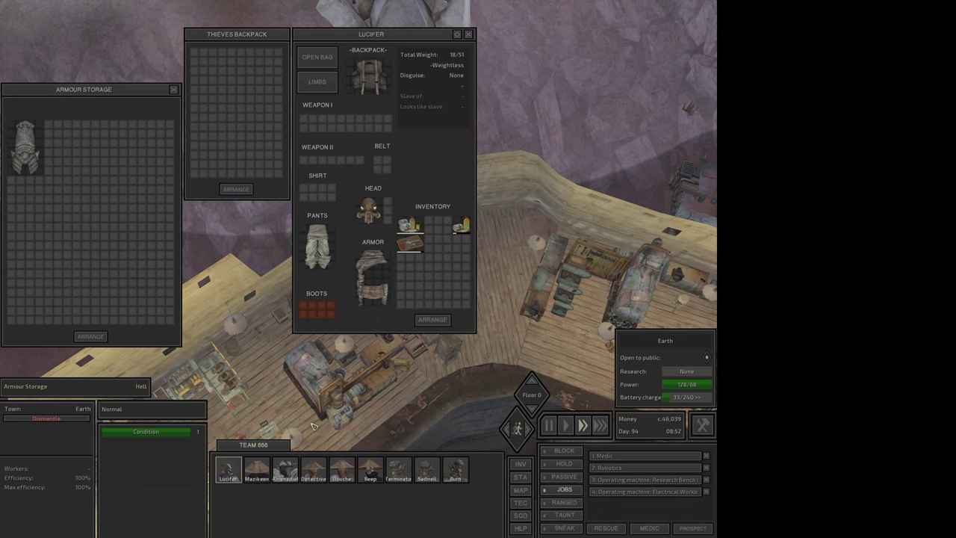
pyautogui.click(285, 469)
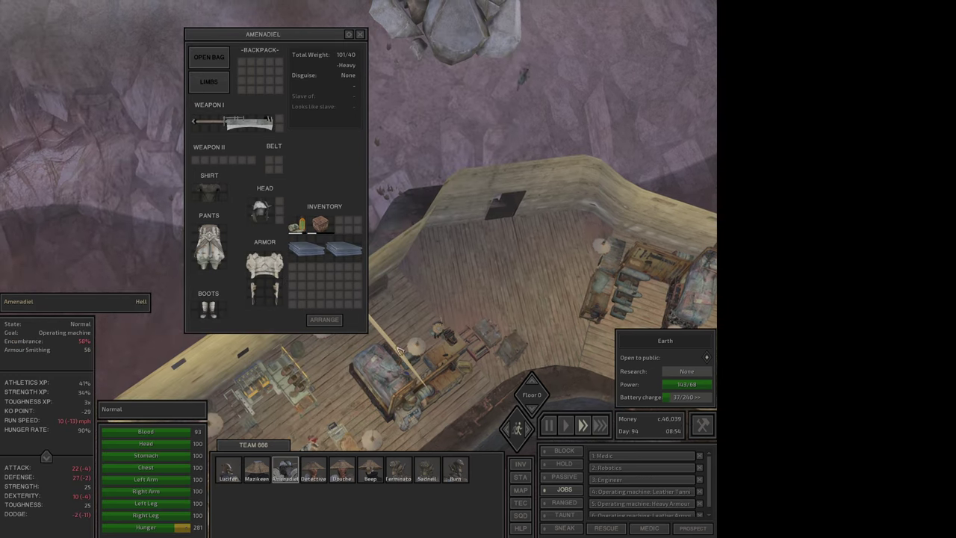
pyautogui.click(257, 469)
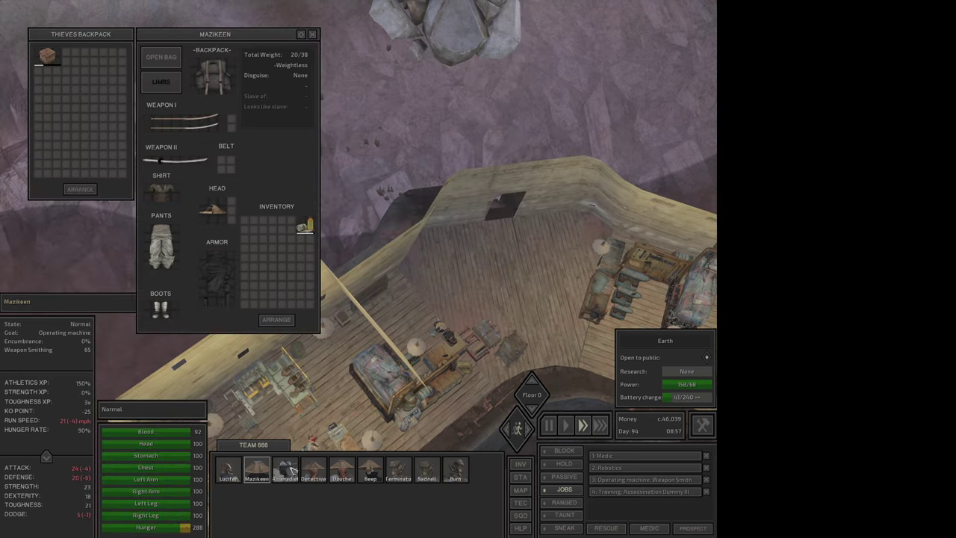
pyautogui.click(341, 469)
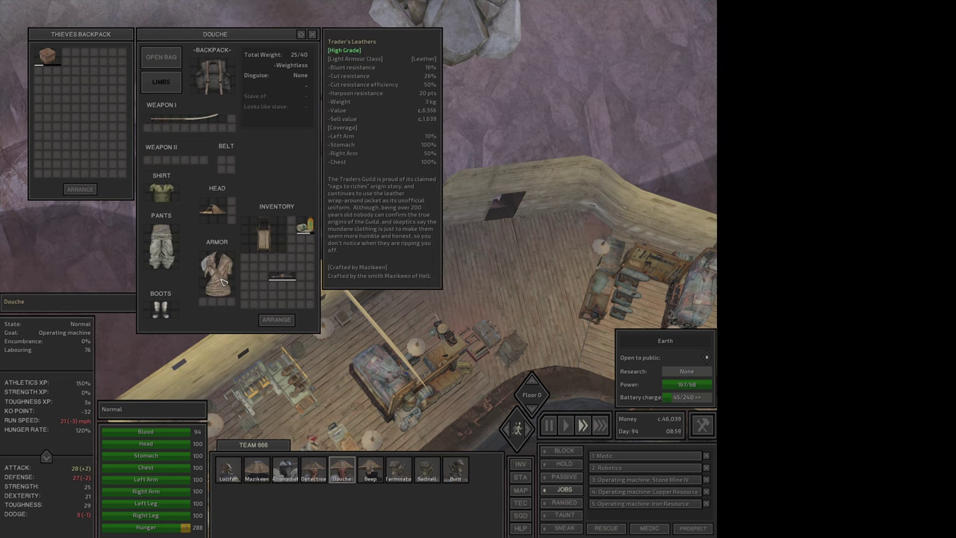
# Check the armour storage, leather benches, weapon stand and fabric chest
pyautogui.click(432, 331)
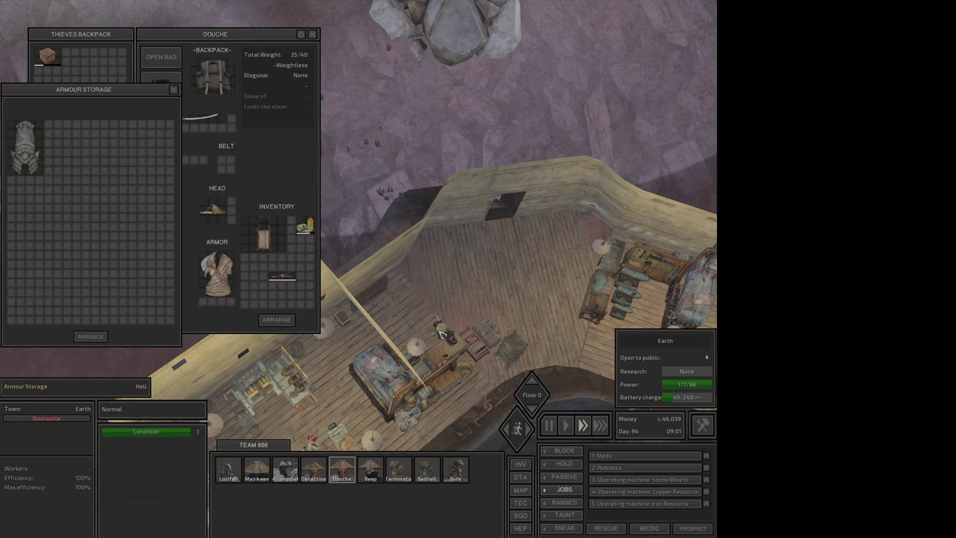
pyautogui.click(359, 354)
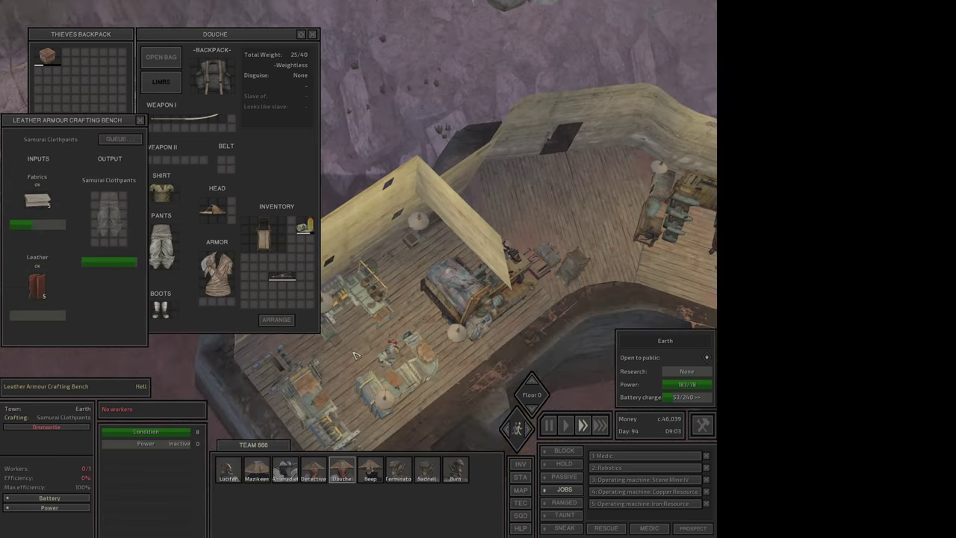
pyautogui.click(405, 382)
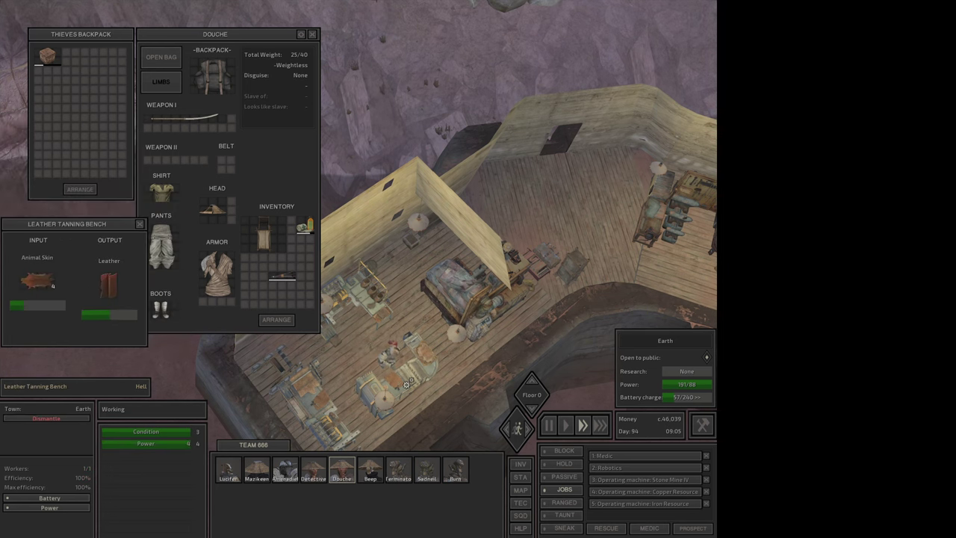
pyautogui.click(478, 230)
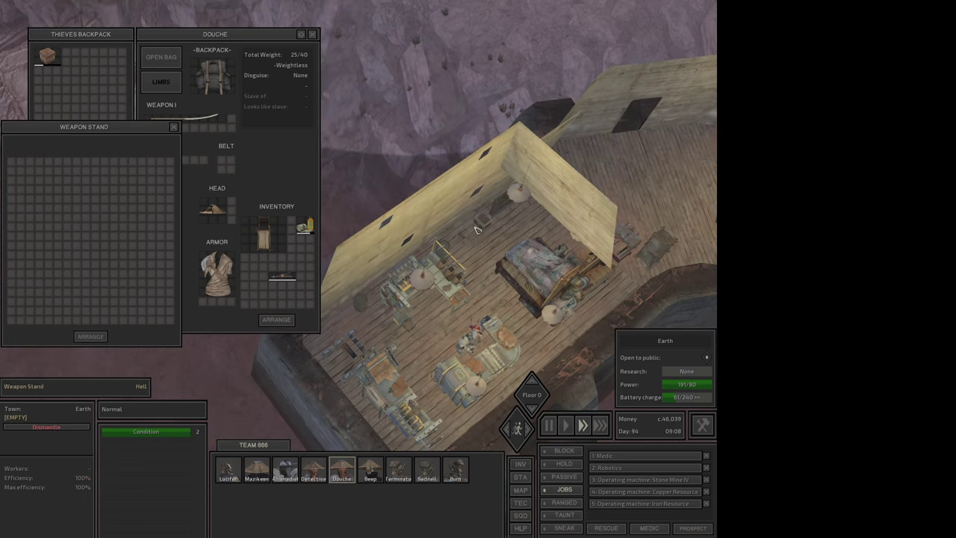
pyautogui.click(383, 281)
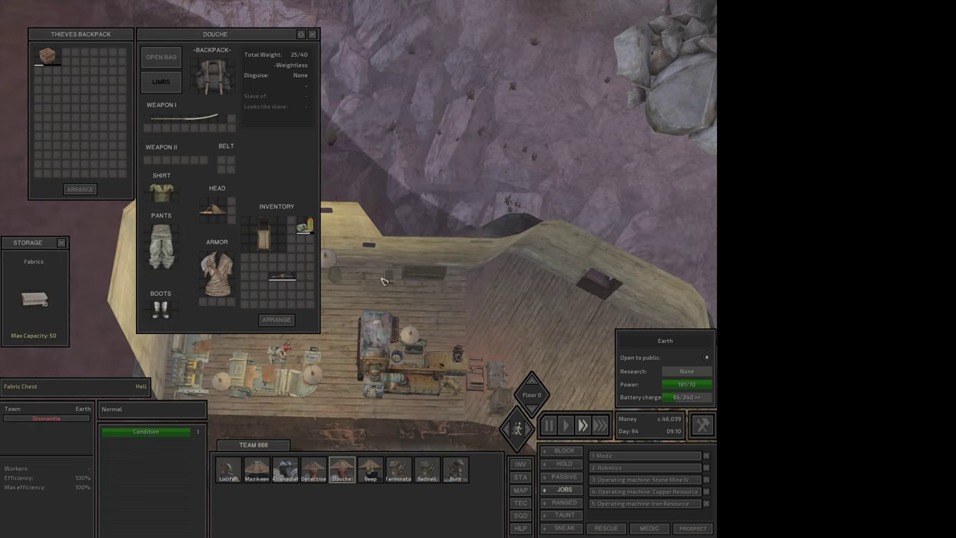
# Check faction relations on the world map, then close it
pyautogui.click(228, 469)
pyautogui.press('m')
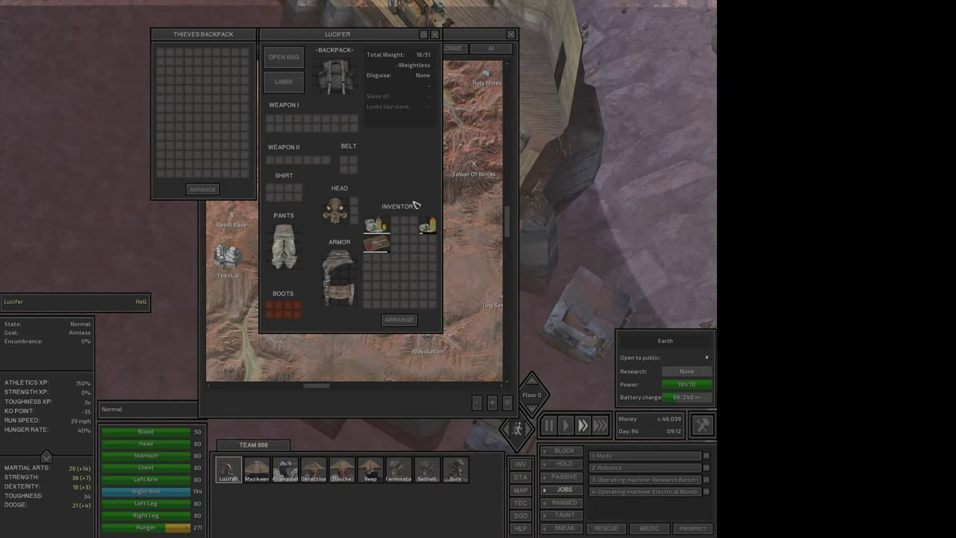
pyautogui.click(435, 35)
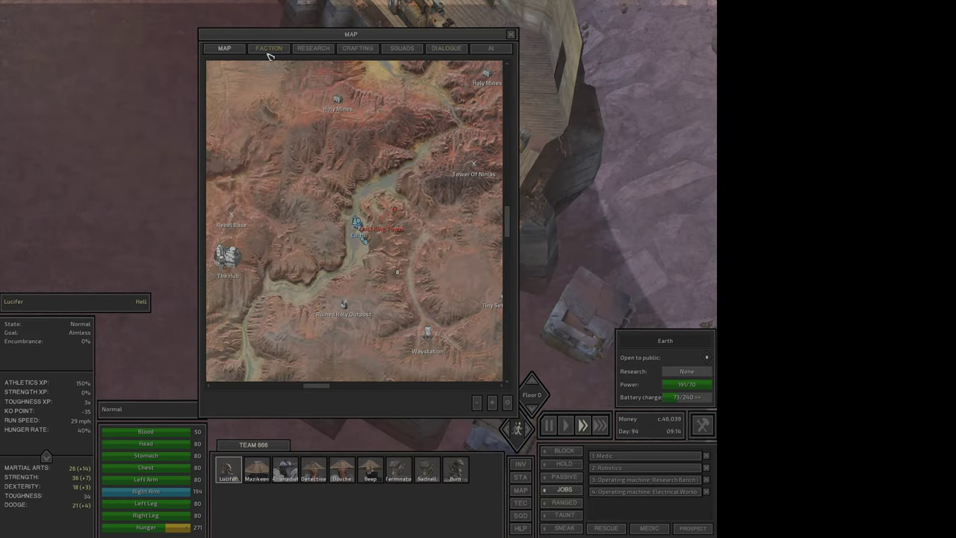
pyautogui.click(269, 49)
pyautogui.press('Escape')
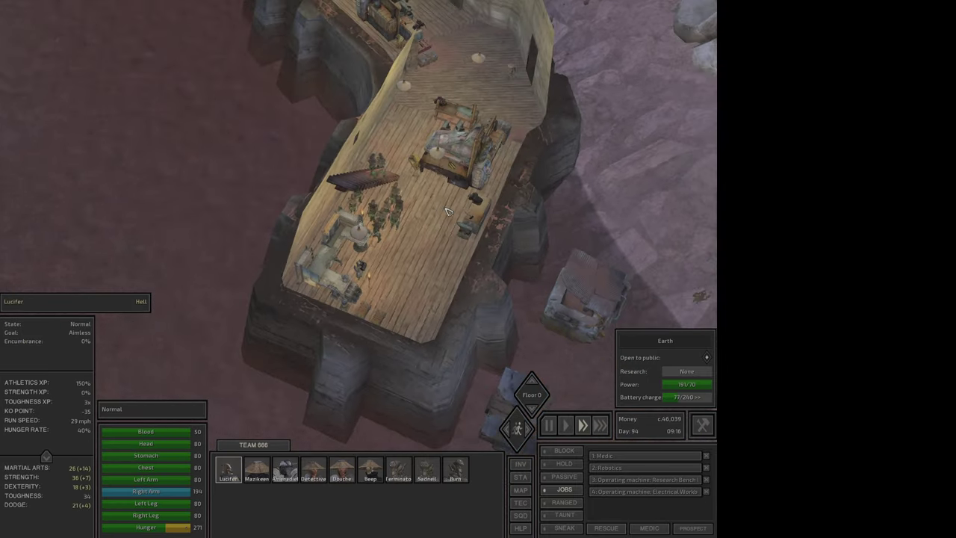
# Order Lucifer to a destination on the world map
pyautogui.press('m')
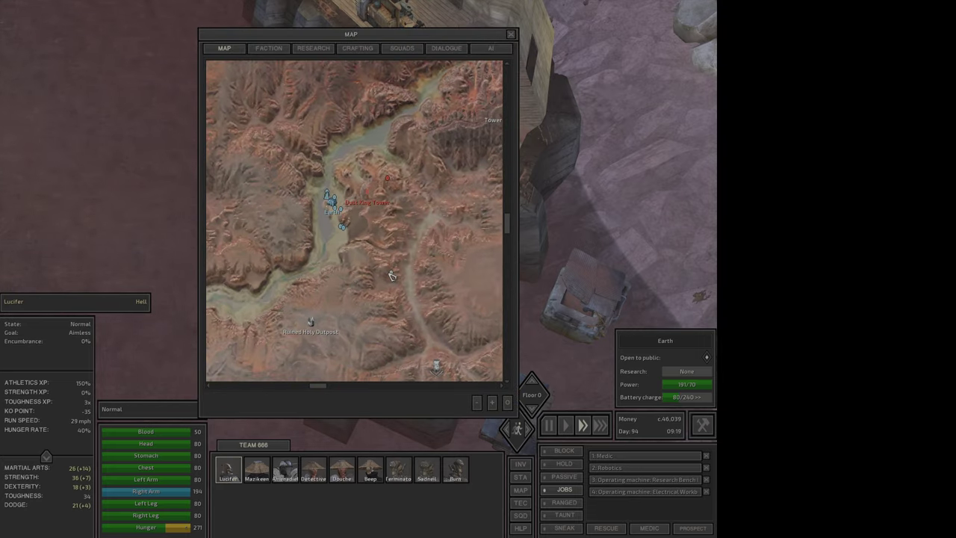
pyautogui.rightClick(391, 274)
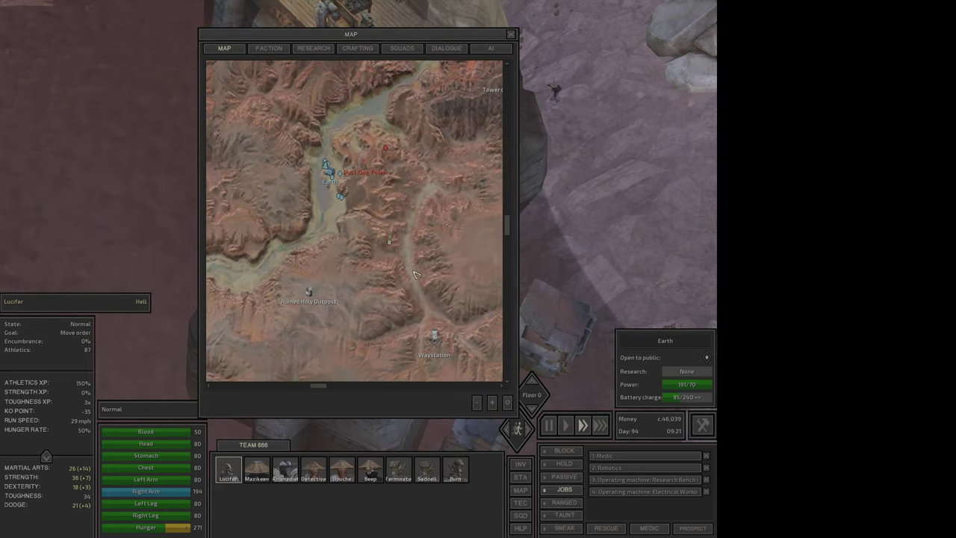
pyautogui.press('Escape')
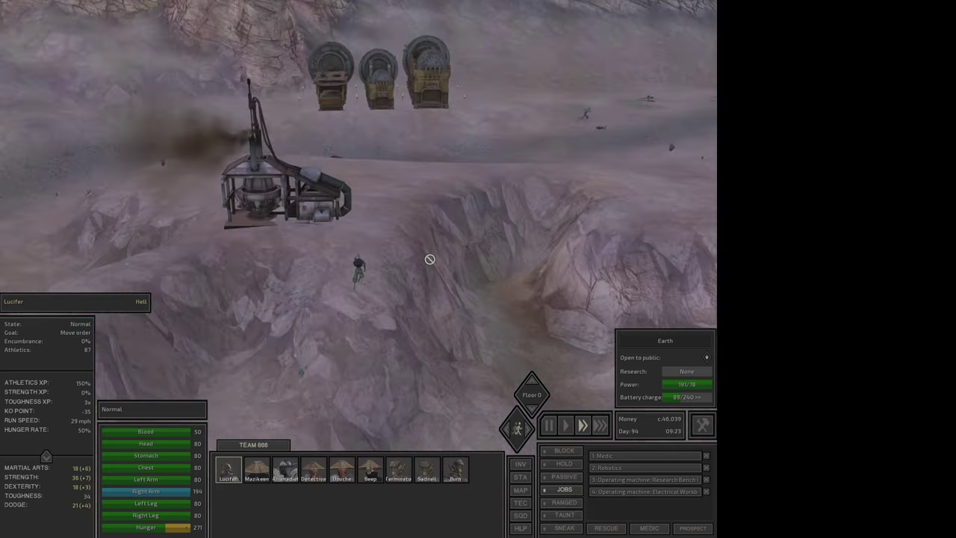
# Check Lucifer's inventory and his attributes and skills while he travels
pyautogui.press('i')
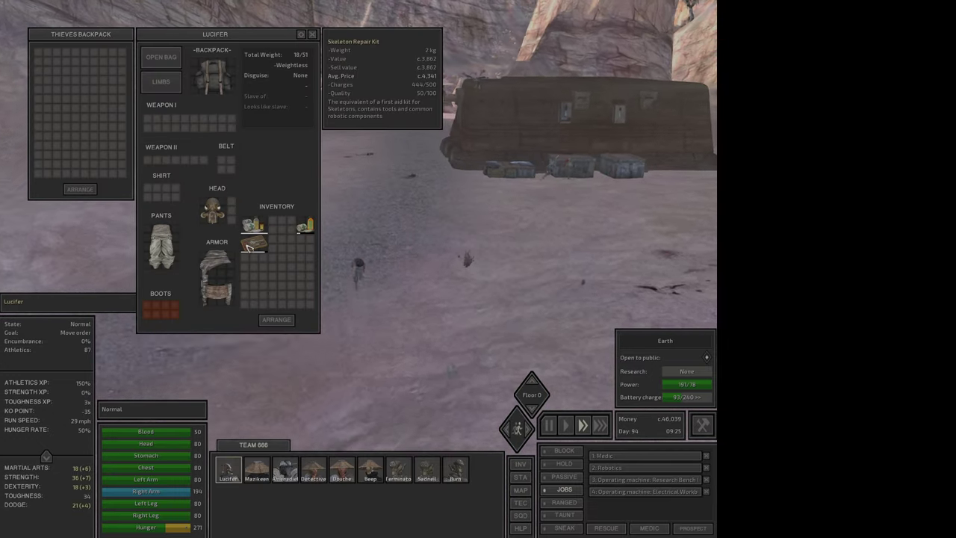
pyautogui.press('i')
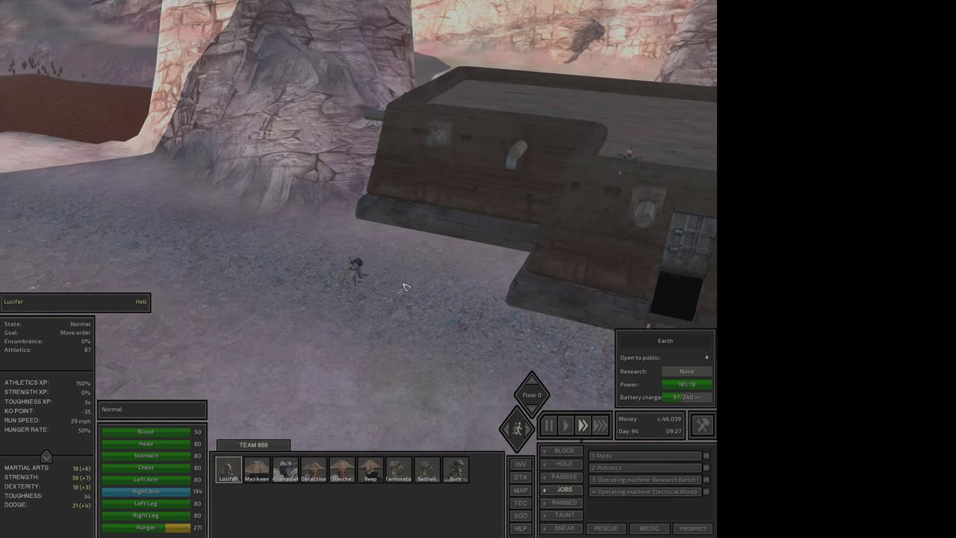
pyautogui.press('i')
pyautogui.press('i')
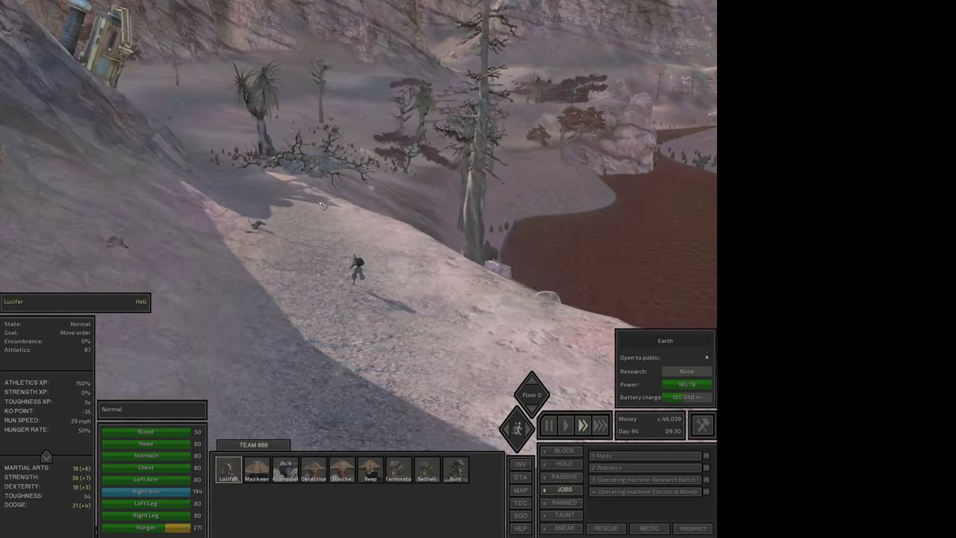
pyautogui.press('k')
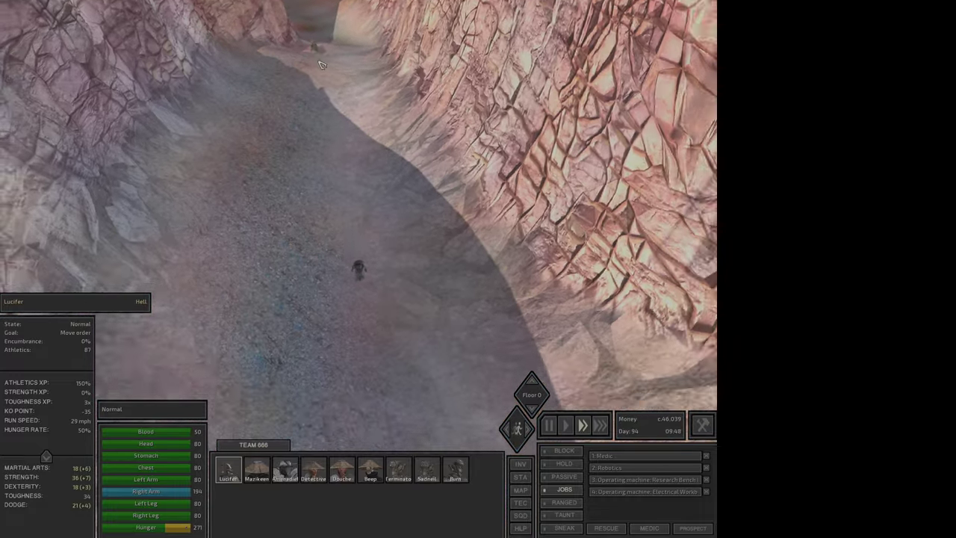
# Check the Broken Ones robot, turn off Lucifer's jobs, and open the map
pyautogui.click(317, 42)
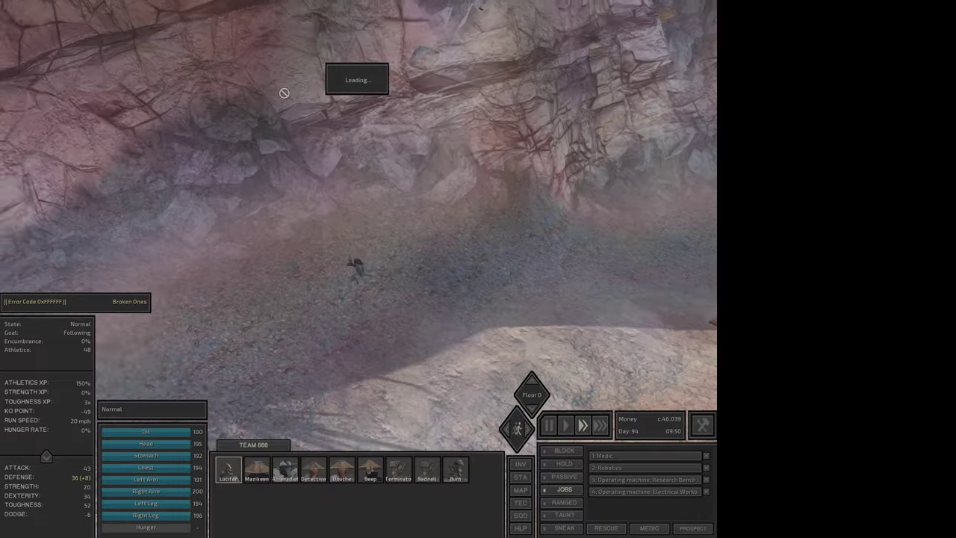
pyautogui.click(284, 92)
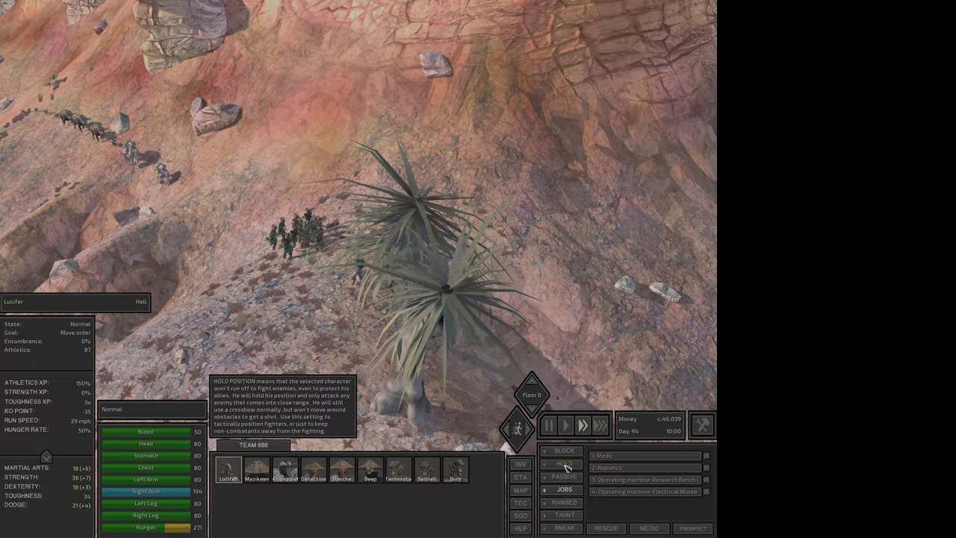
pyautogui.click(564, 490)
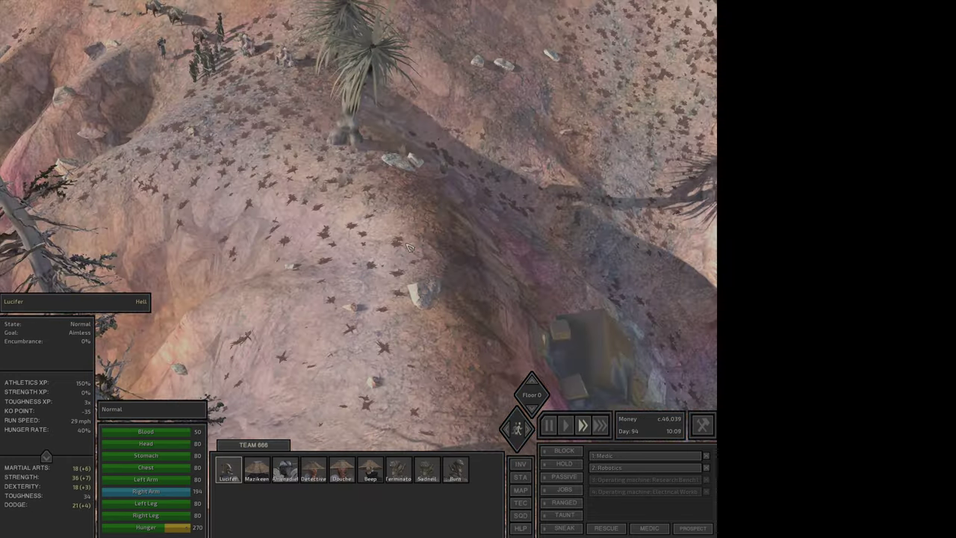
pyautogui.press('m')
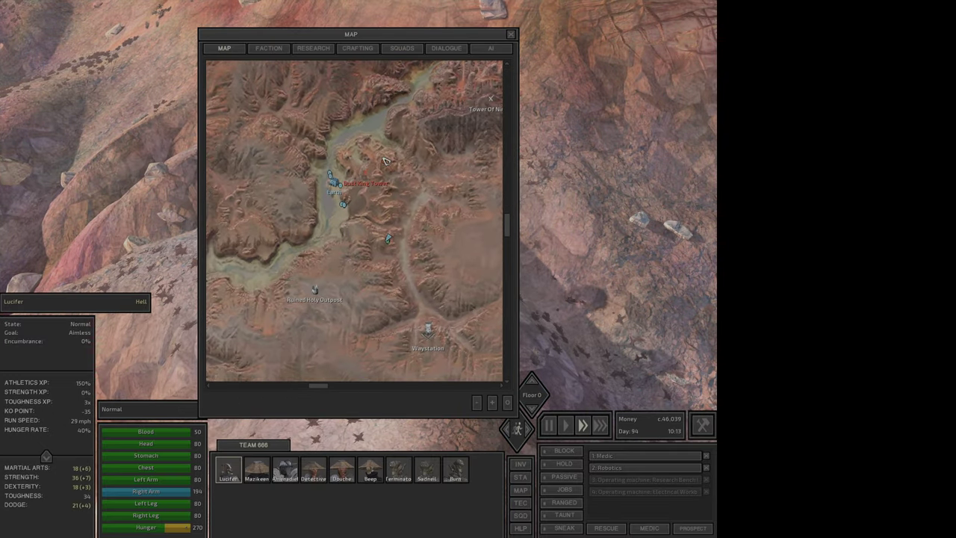
# Order Lucifer to a map location near the squad and check faction relations
pyautogui.click(387, 168)
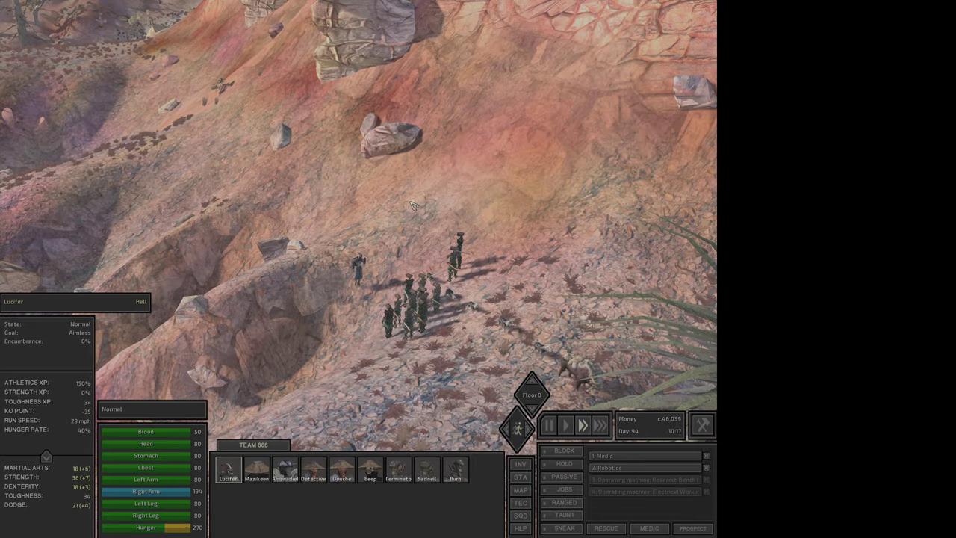
pyautogui.press('m')
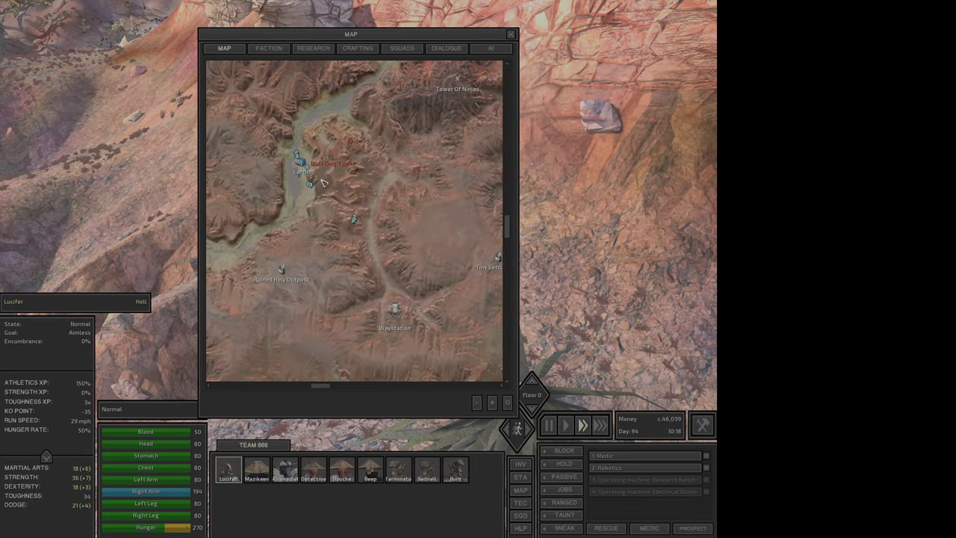
pyautogui.rightClick(378, 159)
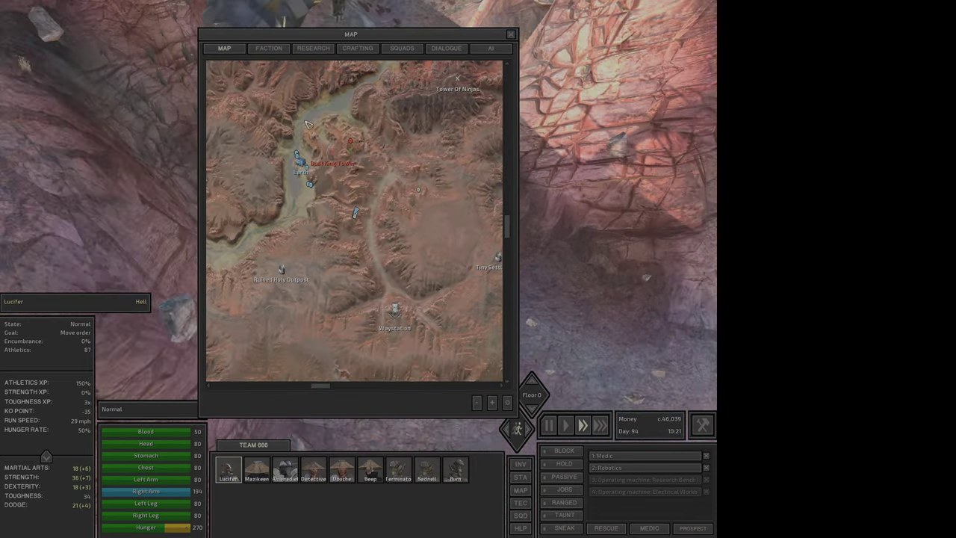
pyautogui.click(268, 48)
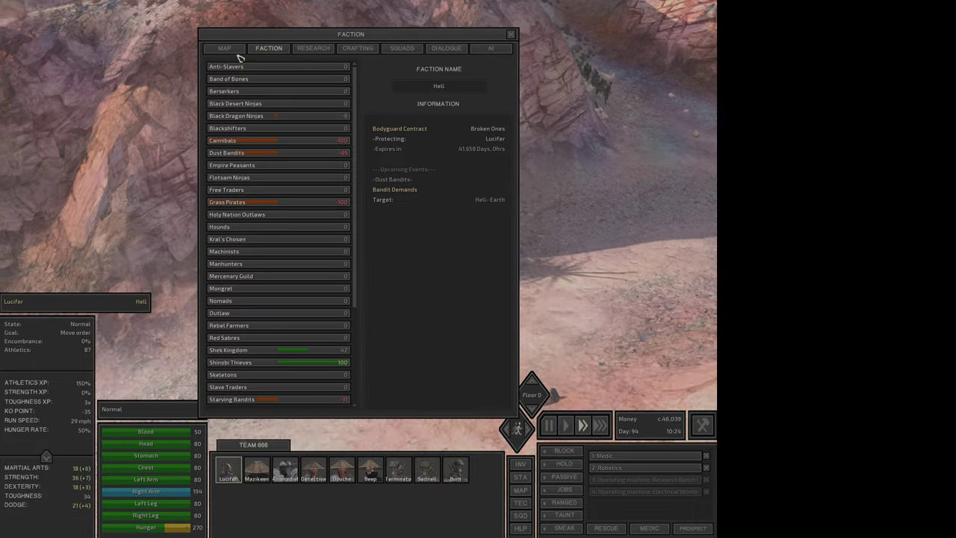
pyautogui.click(228, 49)
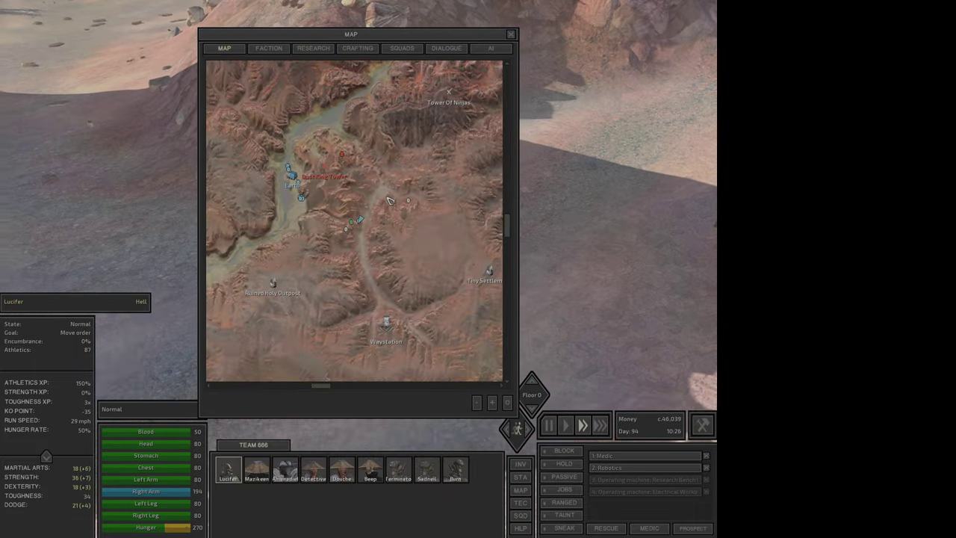
pyautogui.press('m')
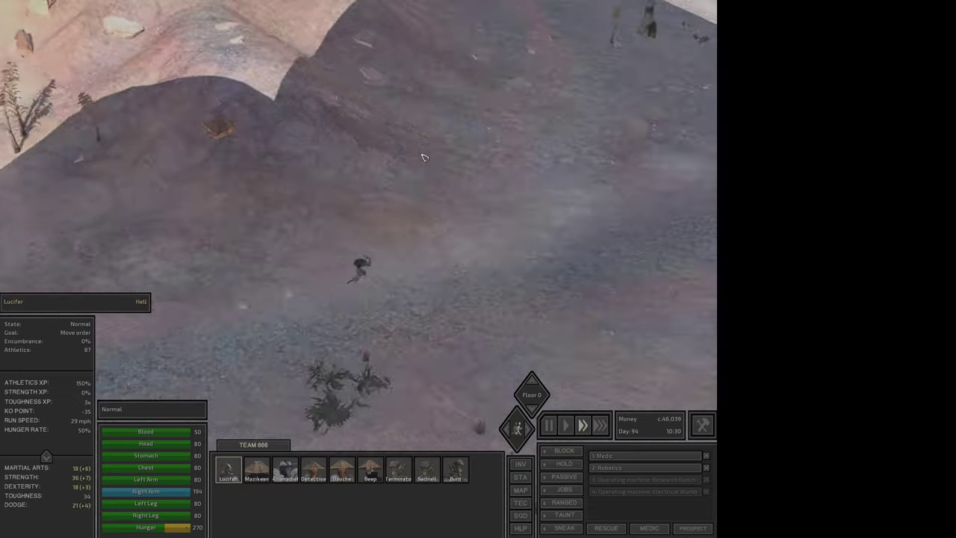
# Send Lucifer into the valley northeast toward Holy Mines
pyautogui.press('i')
pyautogui.press('i')
pyautogui.press('m')
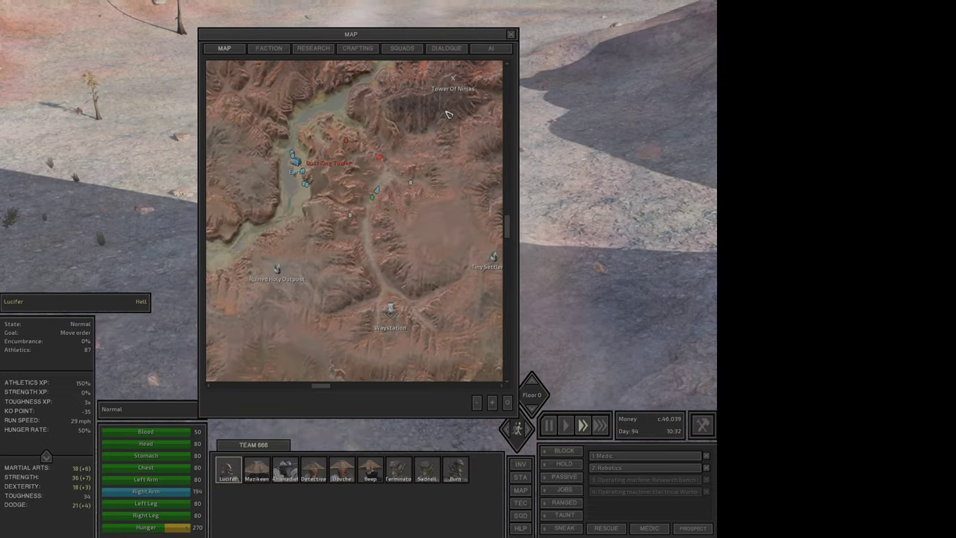
pyautogui.moveTo(421, 207); pyautogui.dragTo(362, 196)
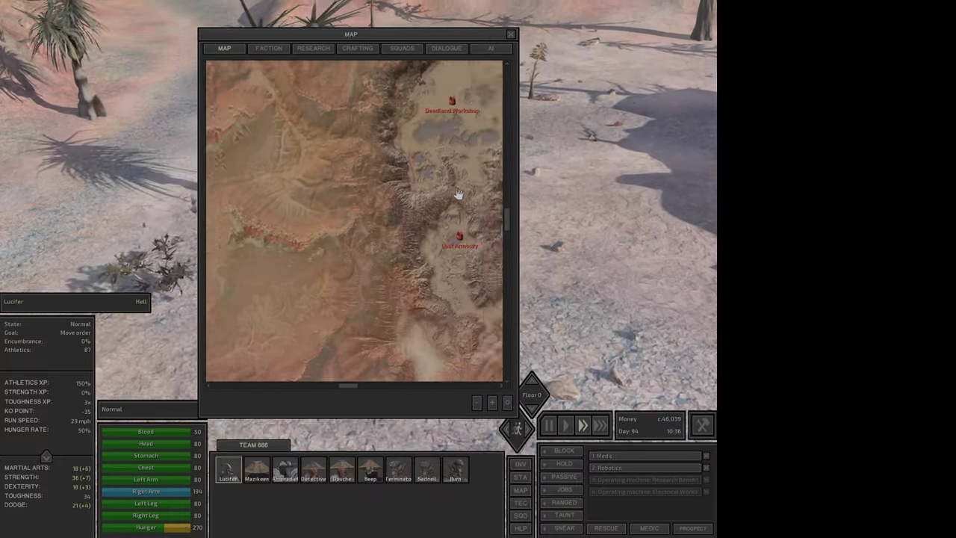
pyautogui.moveTo(459, 195); pyautogui.dragTo(432, 192)
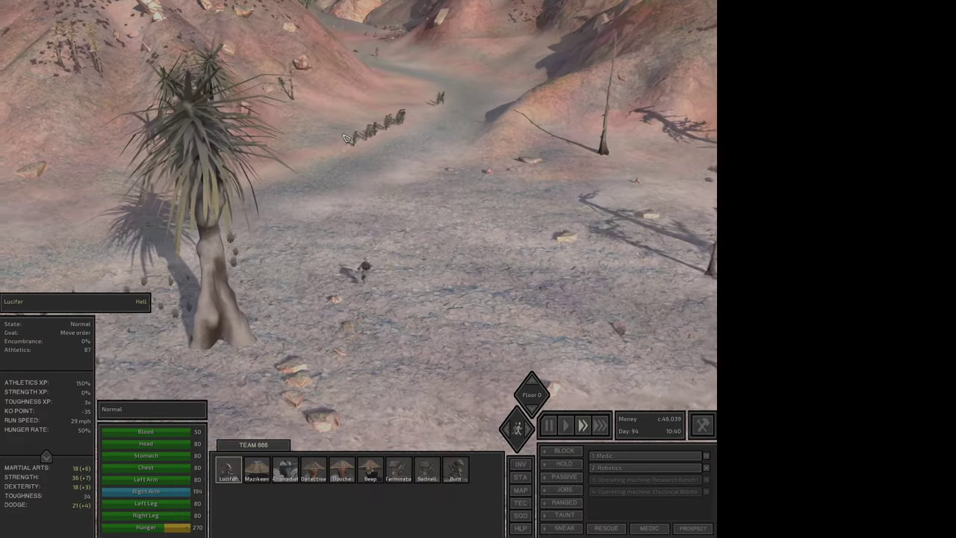
pyautogui.rightClick(409, 99)
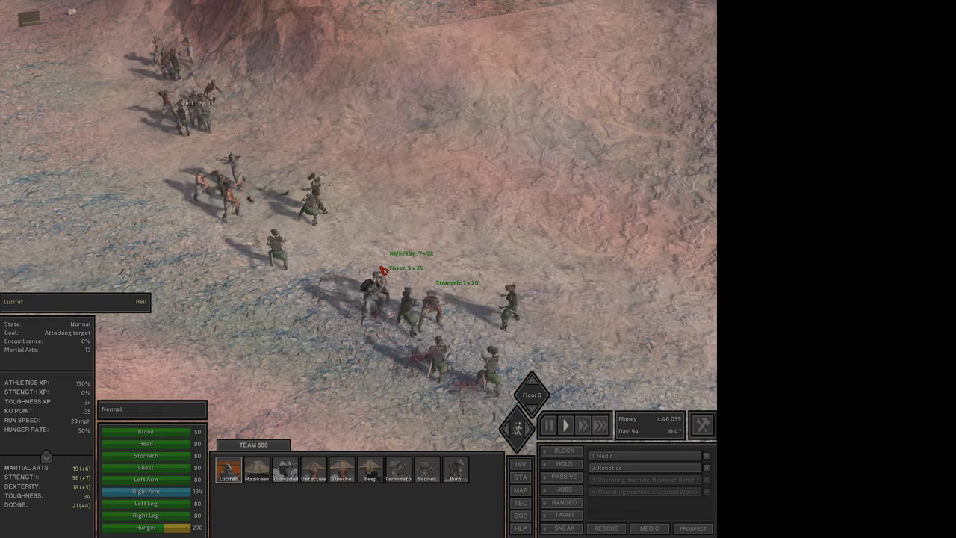
pyautogui.scroll(5, 387, 267)
# Glance at Lucifer's inventory and skills window mid-fight
pyautogui.press('i')
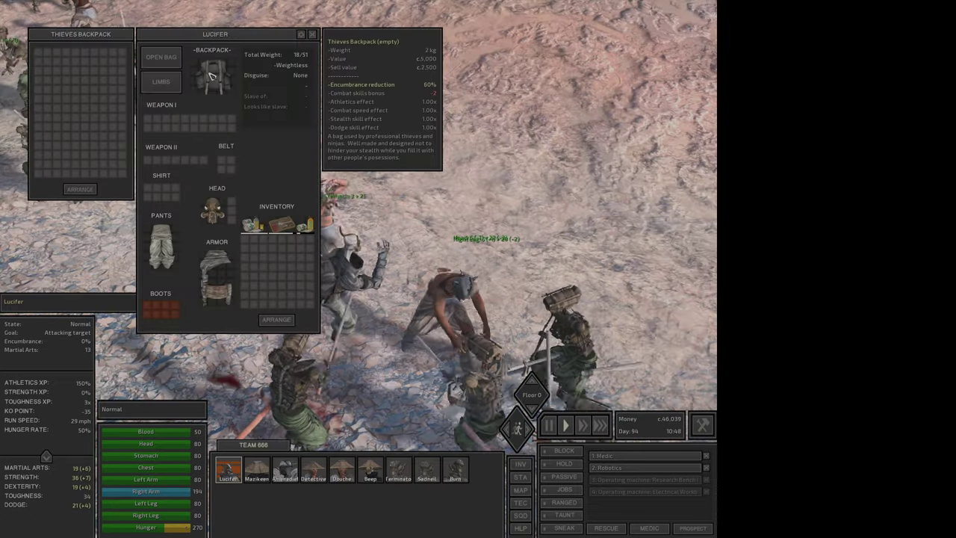
pyautogui.press('i')
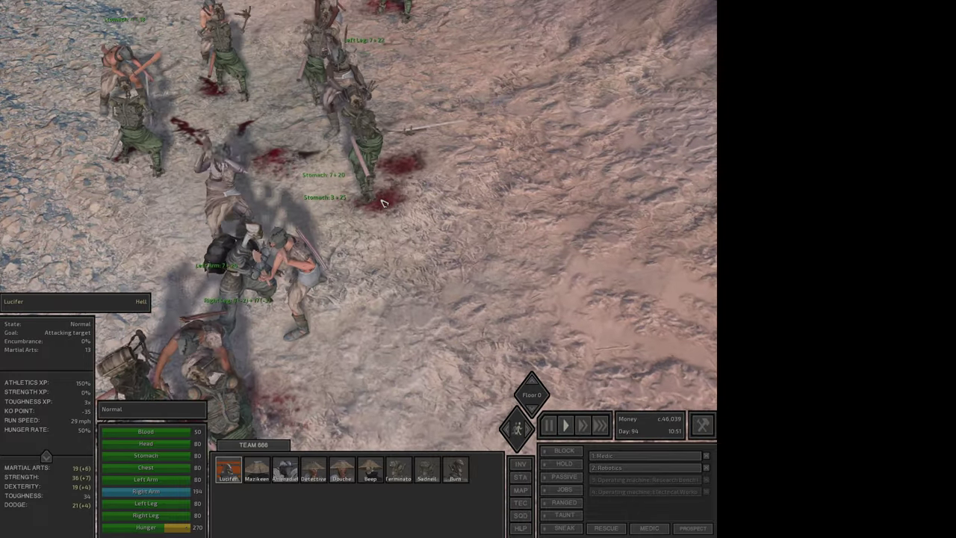
pyautogui.press('F1')
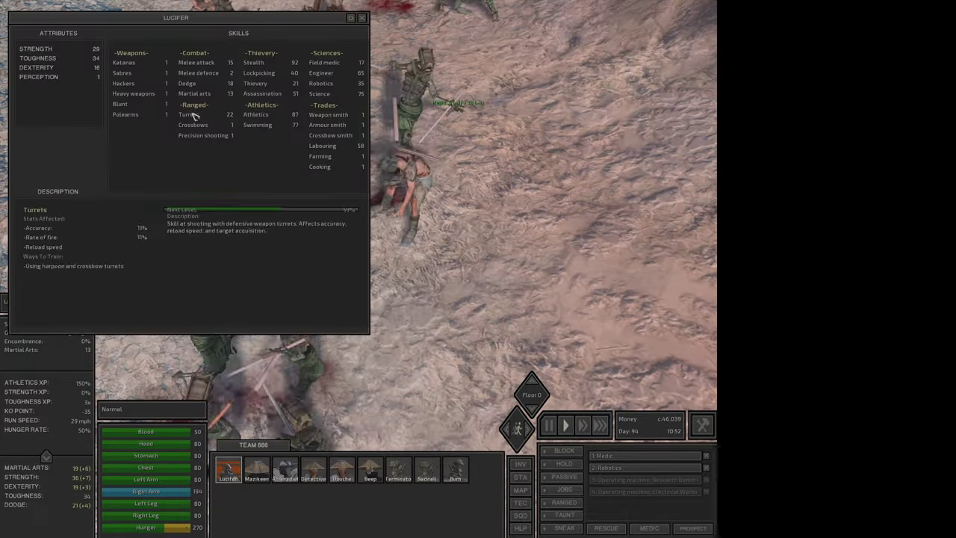
pyautogui.press('F1')
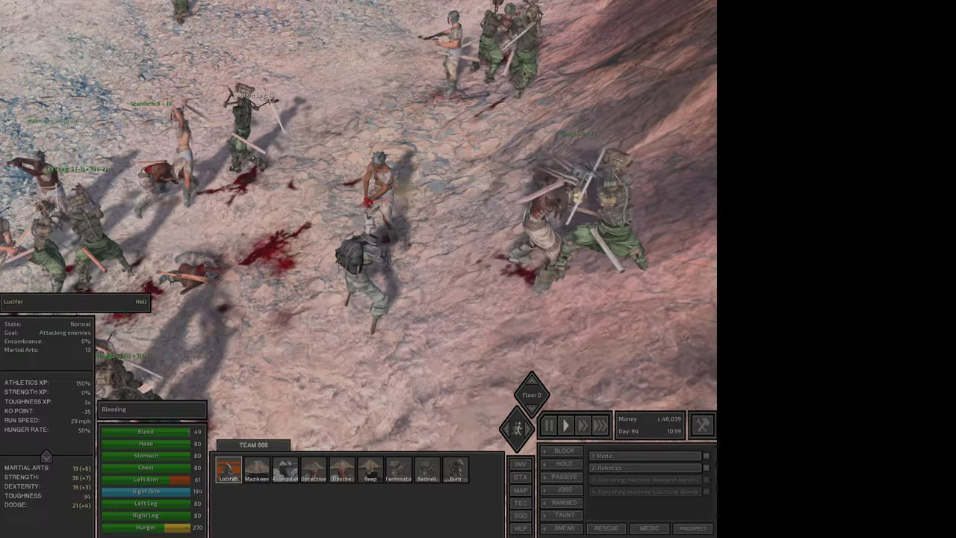
# Inspect a Dust Bandit's stats, then review Lucifer's inventory, the thieves backpack and character stats
pyautogui.click(422, 246)
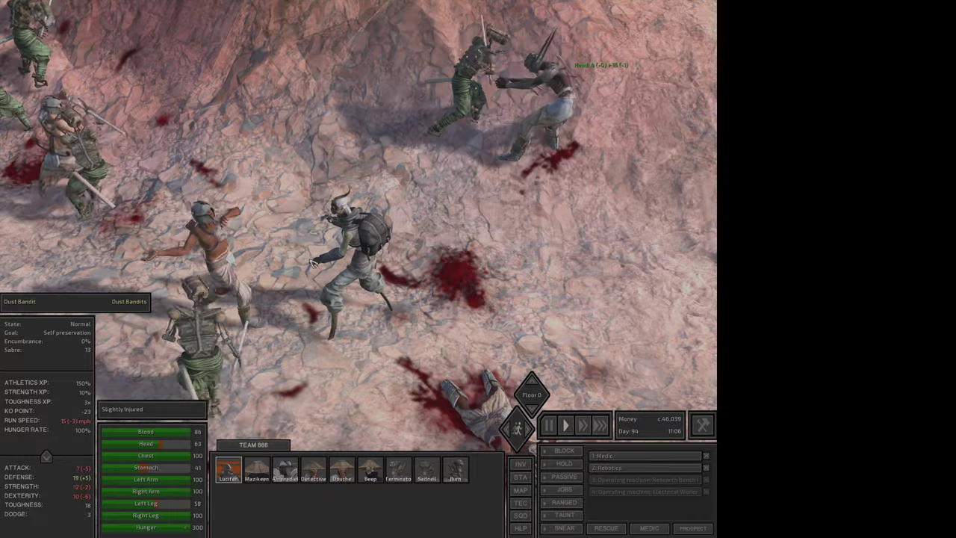
pyautogui.press('i')
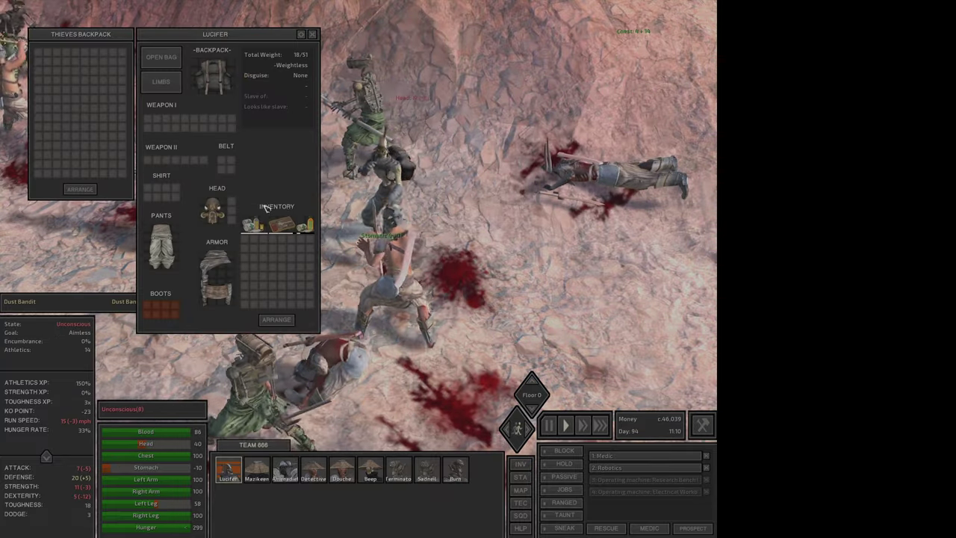
pyautogui.press('i')
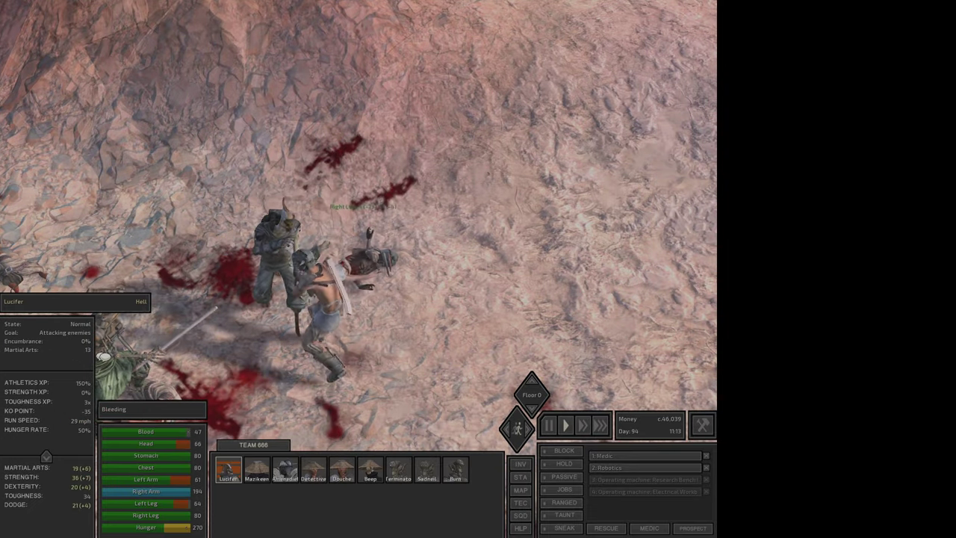
pyautogui.press('p')
pyautogui.press('p')
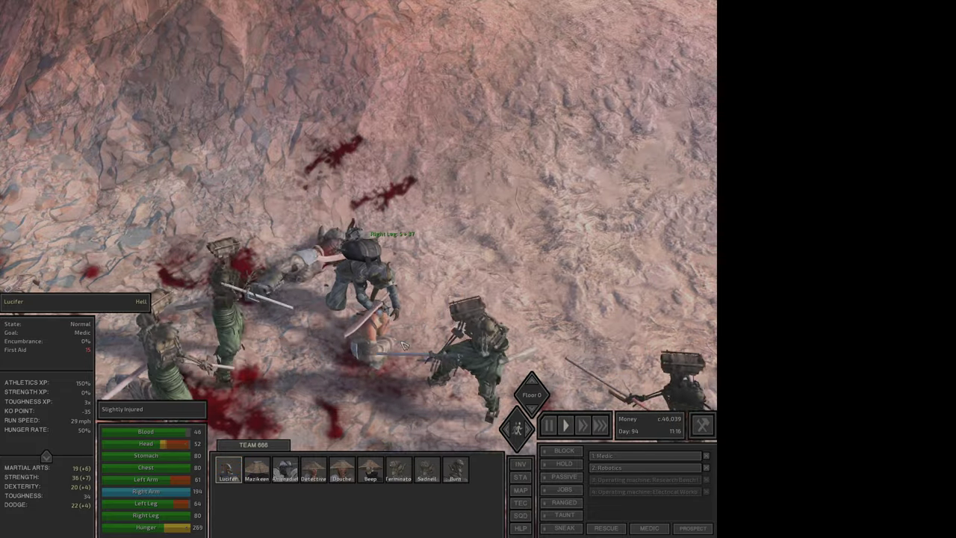
pyautogui.scroll(5, 402, 344)
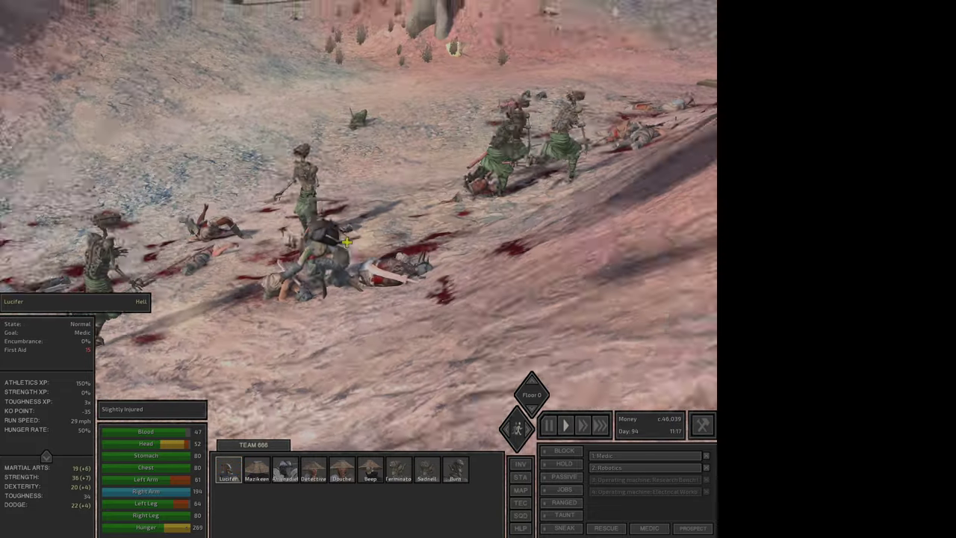
# Move Lucifer down the valley, check the Dust Boss, and have Lucifer loot a downed bandit
pyautogui.press('e')
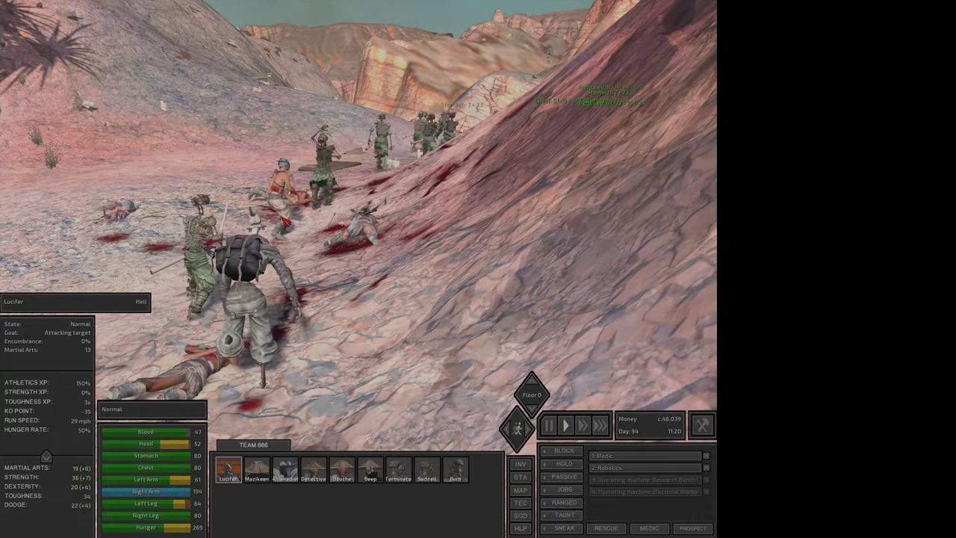
pyautogui.scroll(-5, 286, 232)
pyautogui.scroll(3, 286, 231)
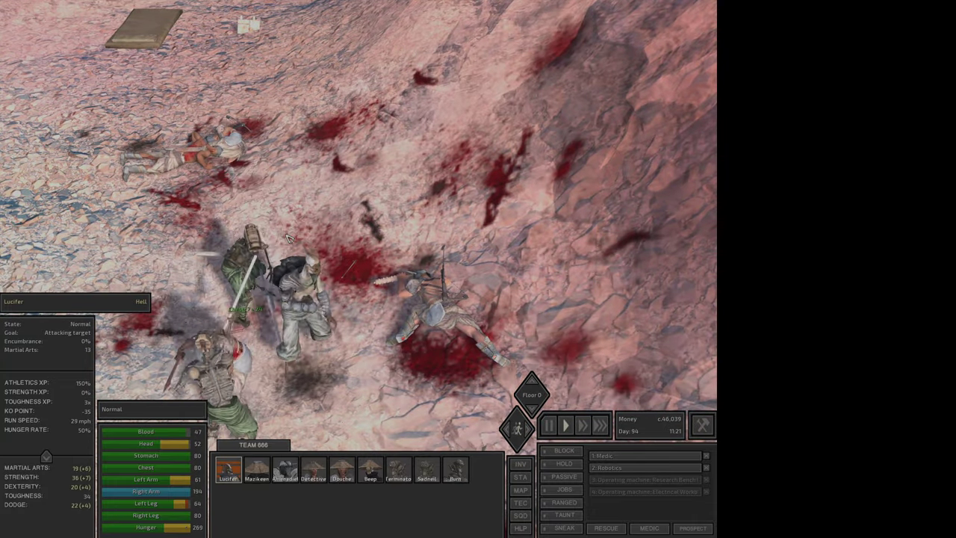
pyautogui.scroll(-2, 287, 237)
pyautogui.rightClick(359, 196)
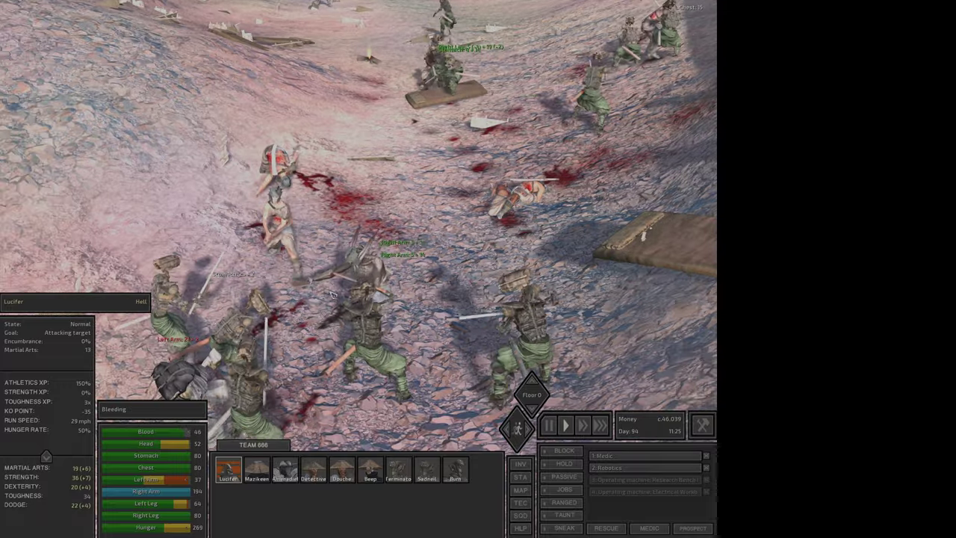
pyautogui.click(381, 260)
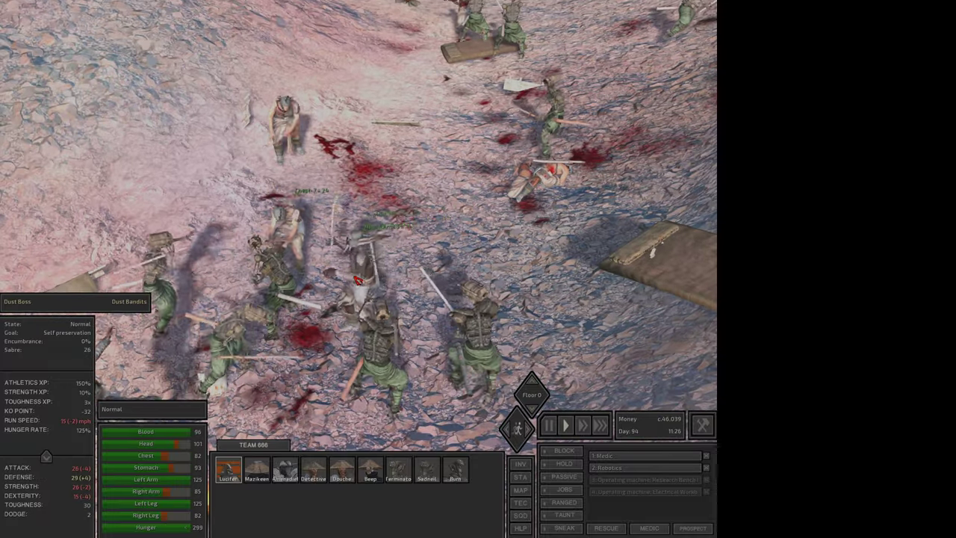
pyautogui.click(355, 283)
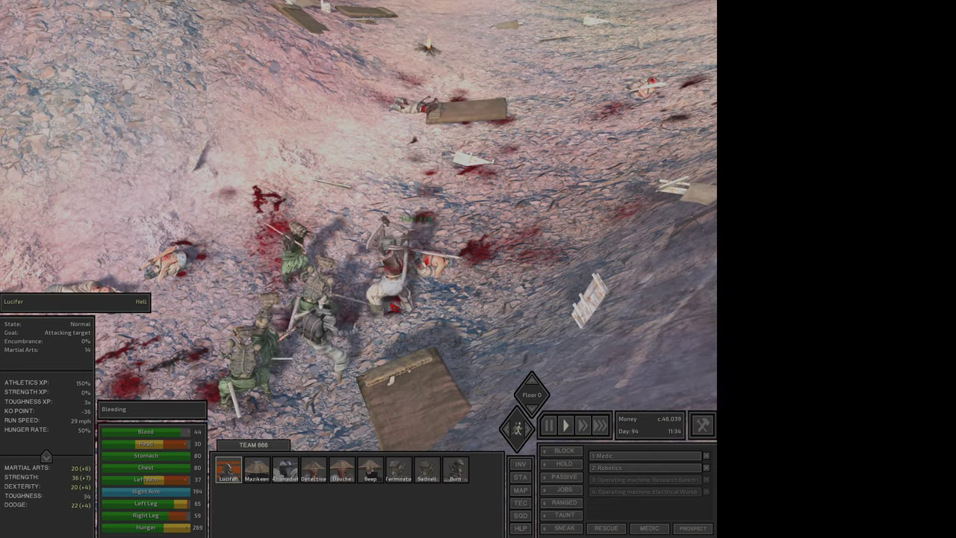
pyautogui.click(411, 295)
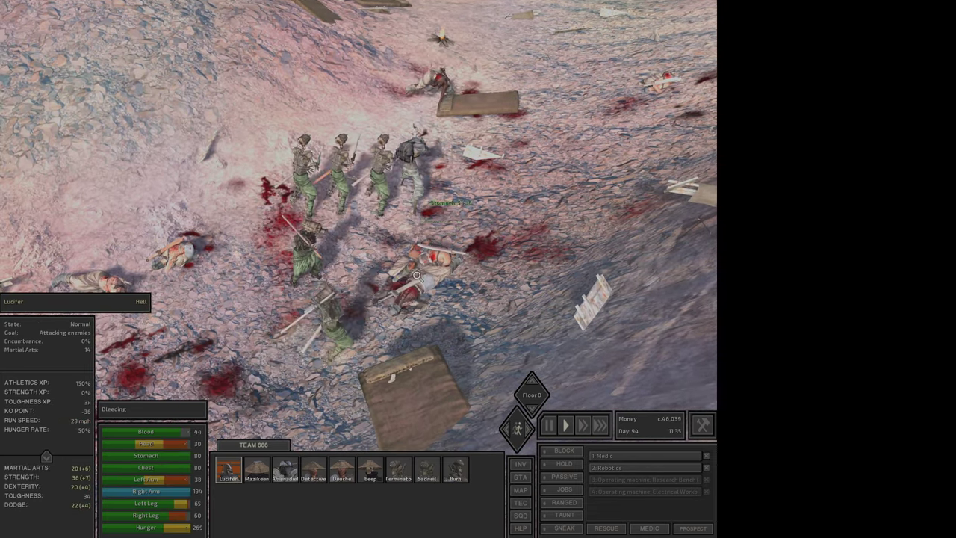
pyautogui.rightClick(428, 276)
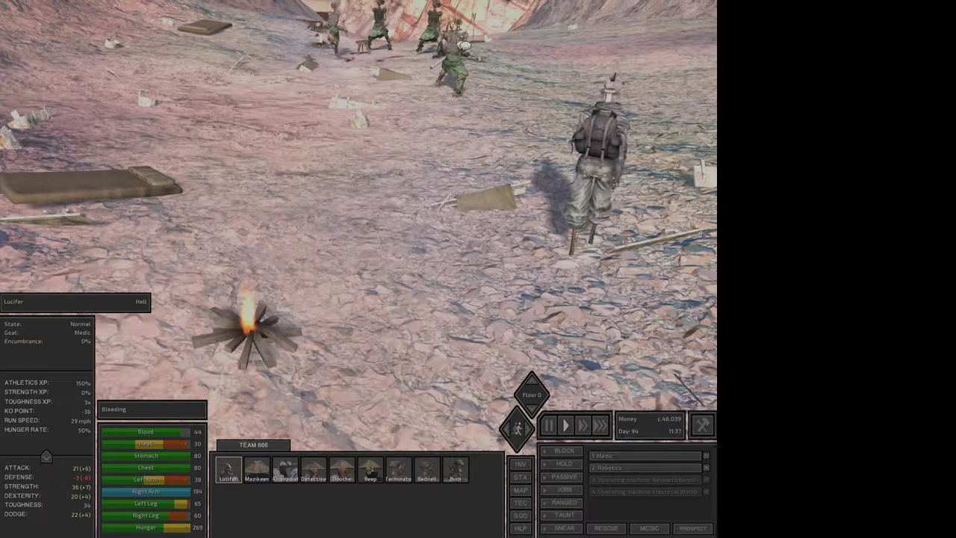
pyautogui.scroll(2, 371, 78)
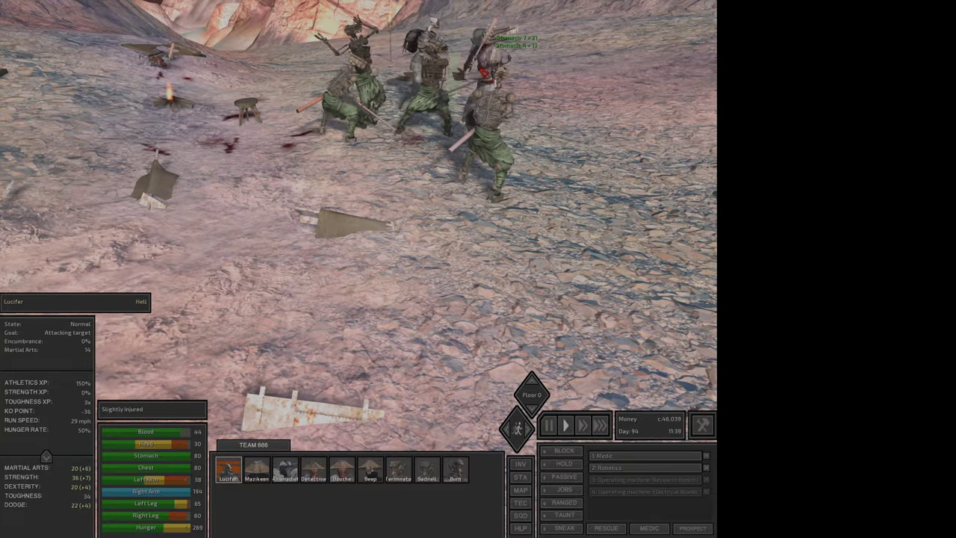
pyautogui.scroll(2, 562, 87)
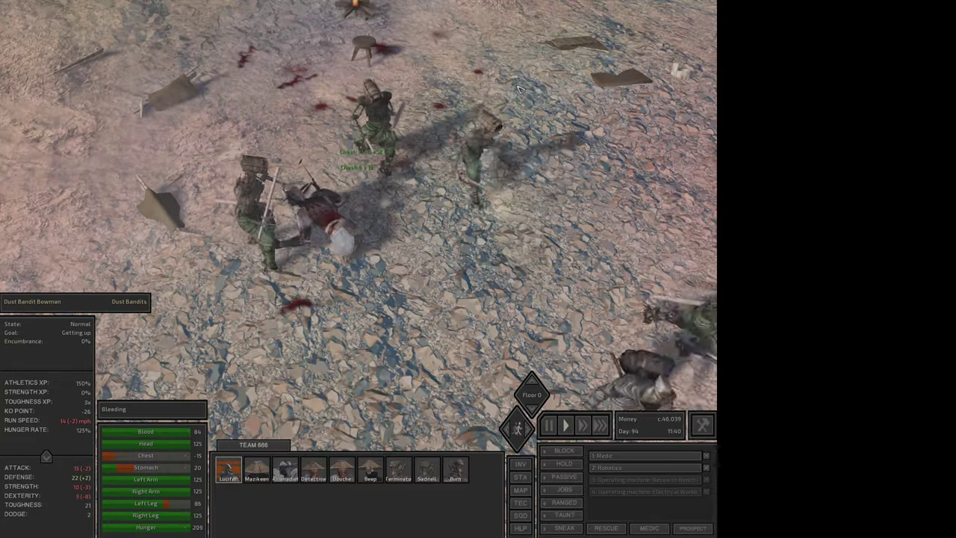
pyautogui.click(458, 144)
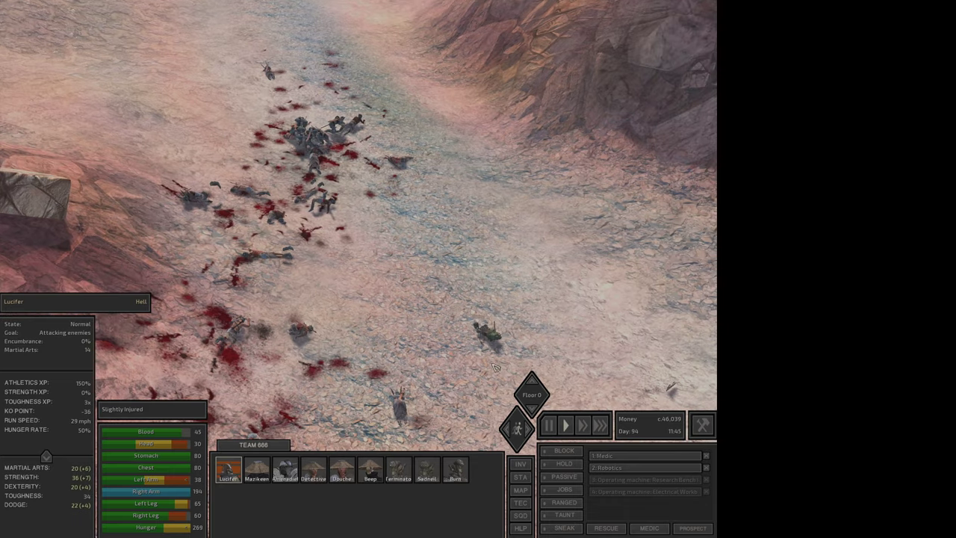
# Inspect the dead robot Error Code 0xFFFFFF, reselect Lucifer and glance at his inventory
pyautogui.click(491, 330)
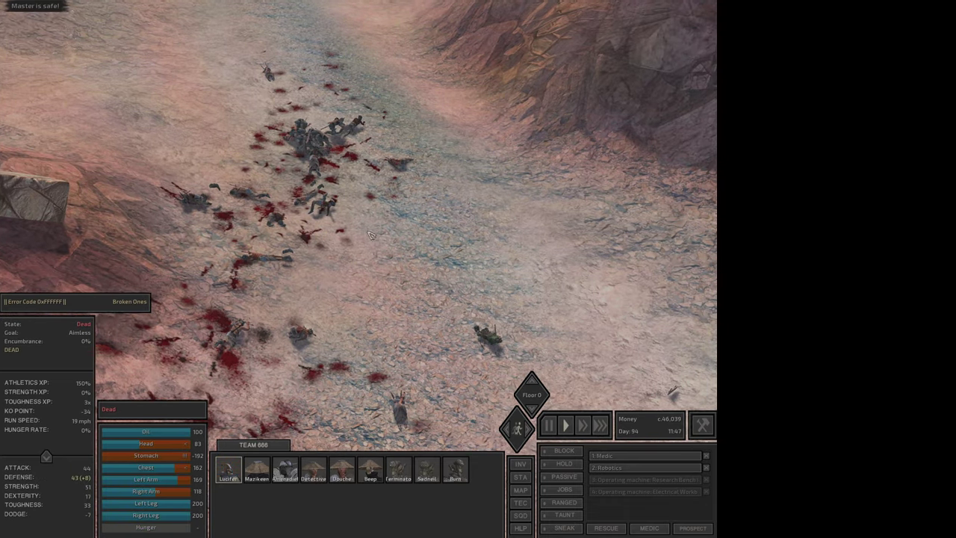
pyautogui.click(307, 261)
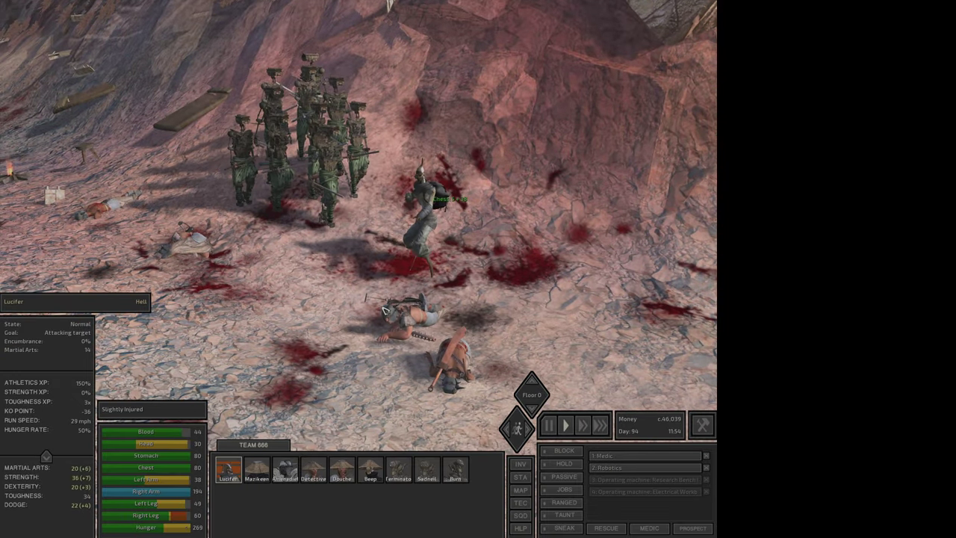
pyautogui.press('i')
pyautogui.press('i')
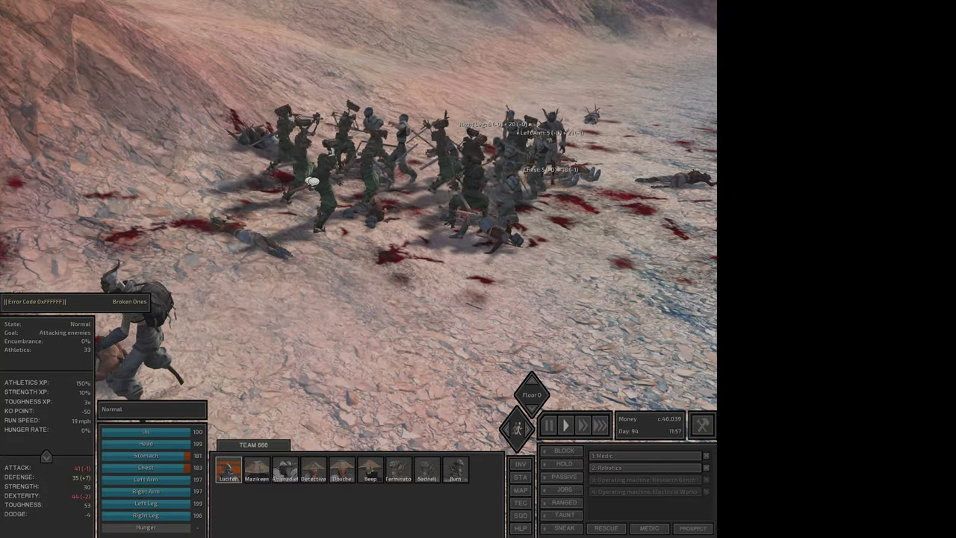
# Order the robot Error Code 0xFFFFFF to follow, and give another unit an order
pyautogui.rightClick(377, 182)
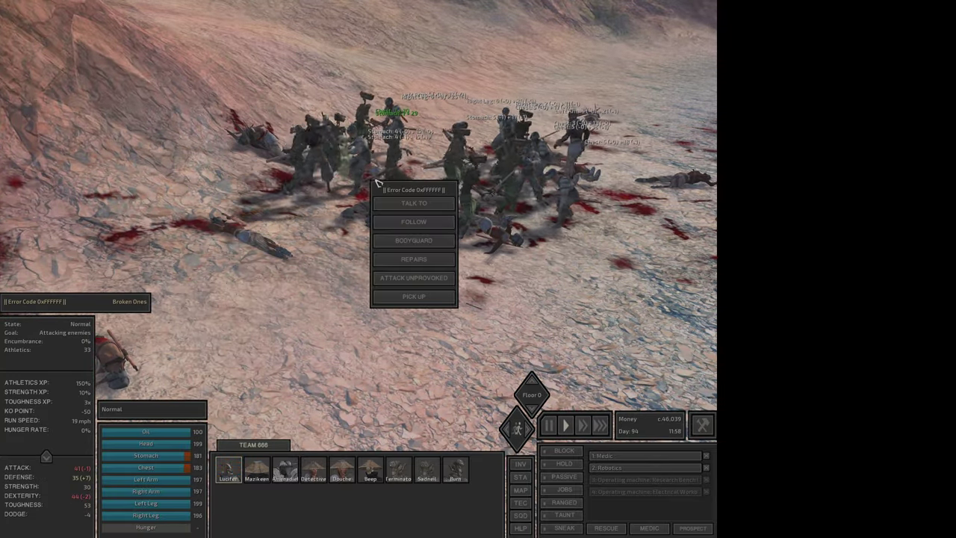
pyautogui.click(417, 240)
pyautogui.scroll(3, 325, 211)
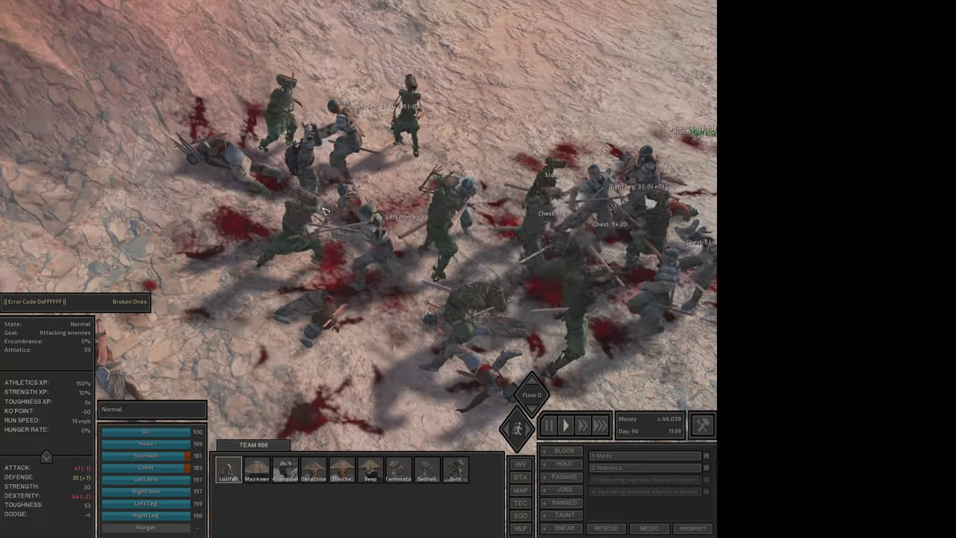
pyautogui.rightClick(306, 208)
pyautogui.click(340, 272)
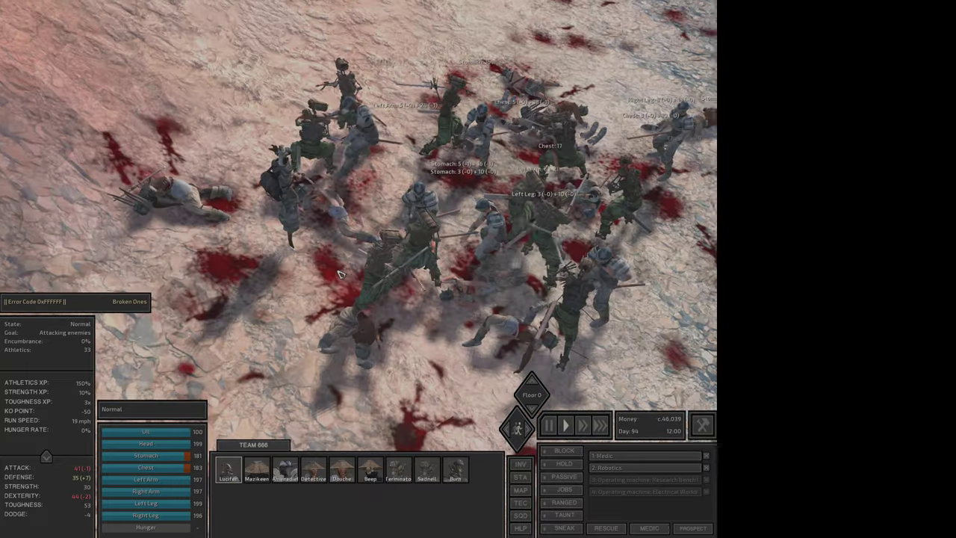
pyautogui.press('w')
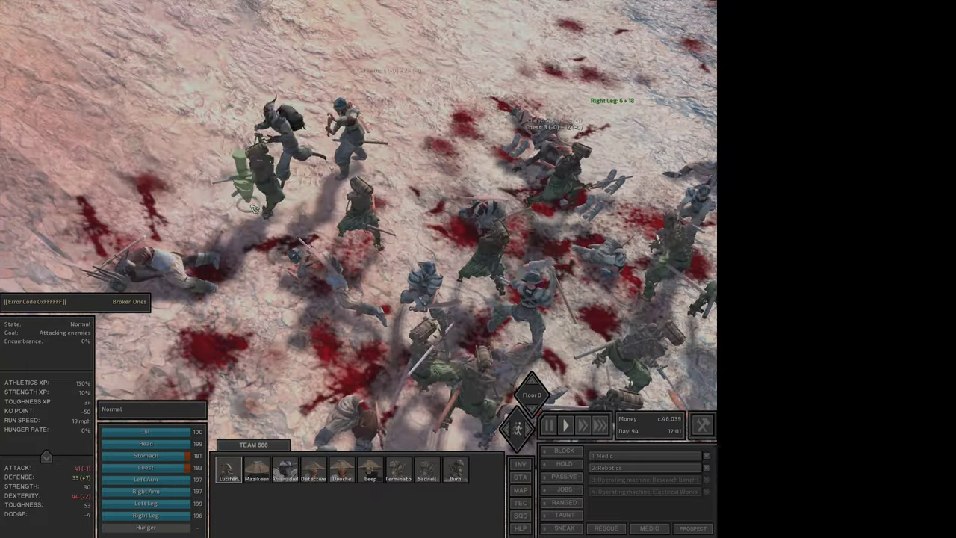
# Have Lucifer repair the damaged robot, center the view on him, and inspect a Dust Bandit slave
pyautogui.rightClick(308, 154)
pyautogui.click(348, 237)
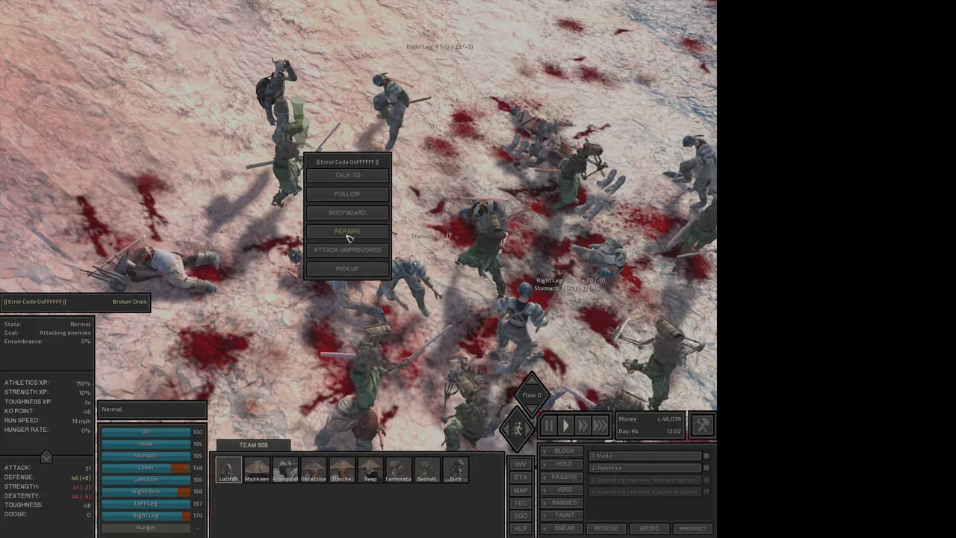
pyautogui.press('Home')
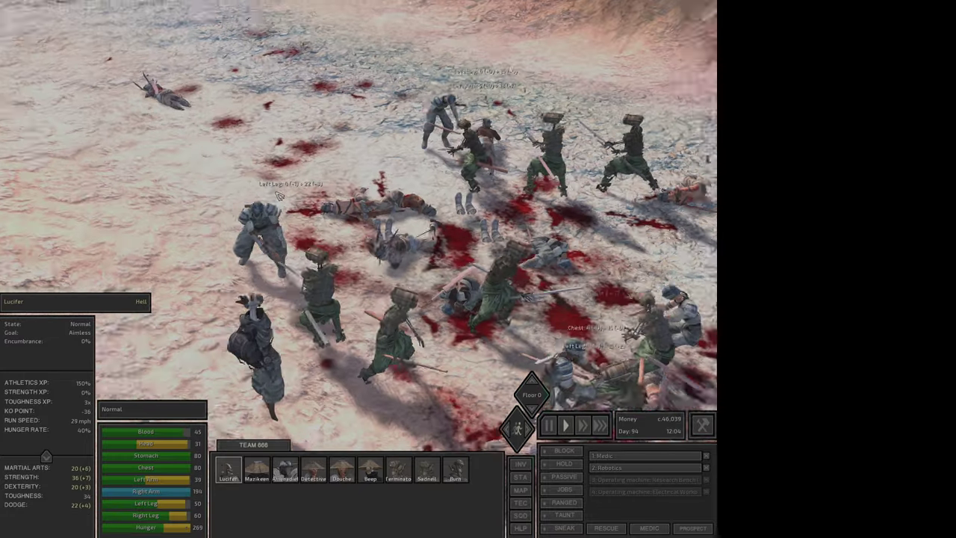
pyautogui.scroll(3, 463, 266)
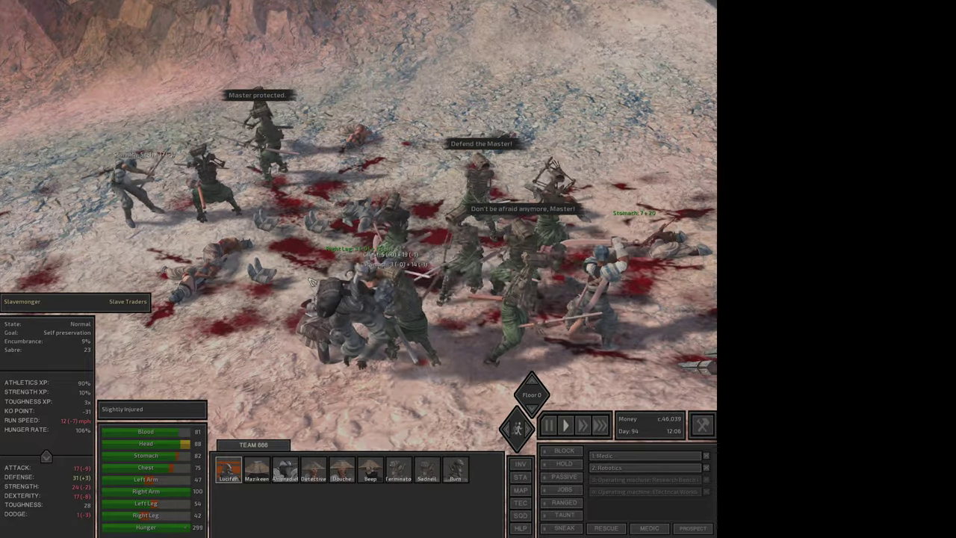
pyautogui.scroll(2, 313, 283)
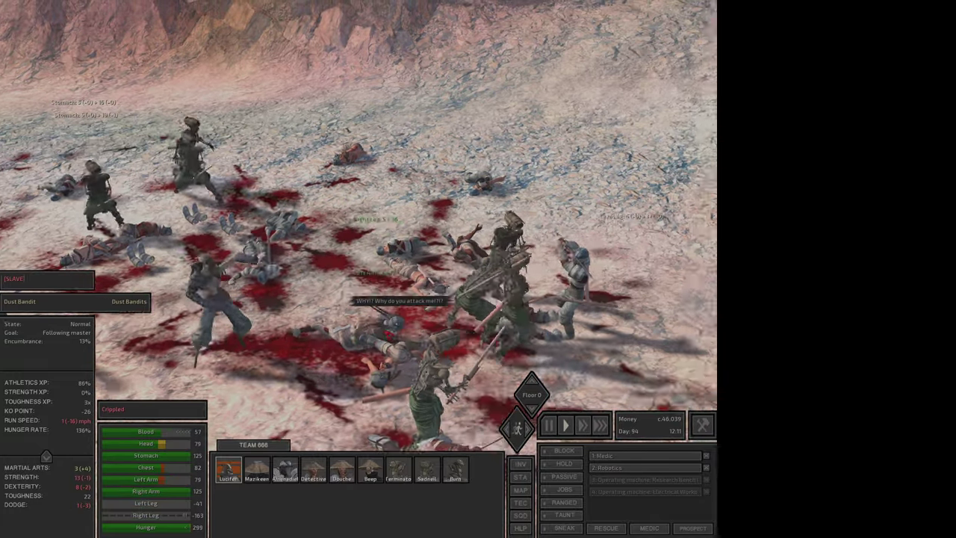
pyautogui.click(388, 333)
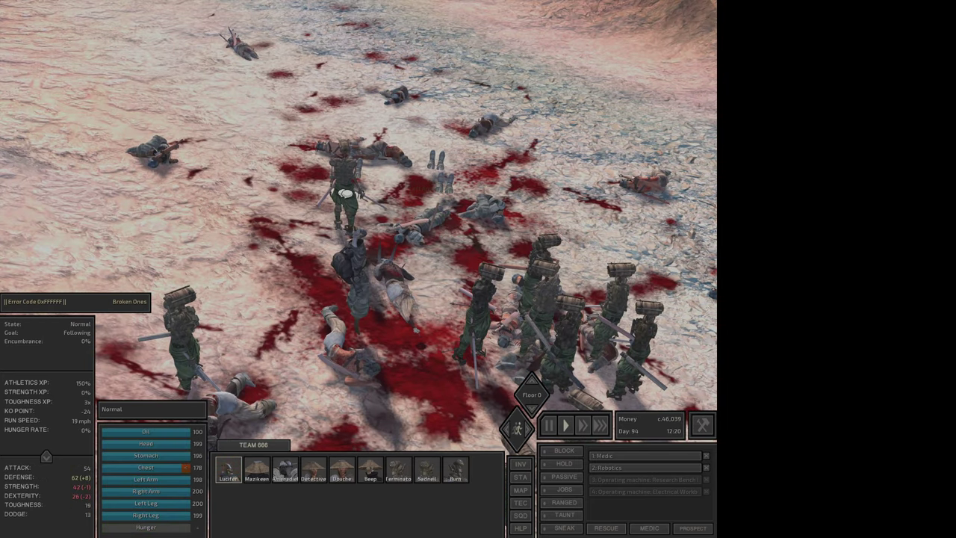
# Order Lucifer to repair Error Code 0xFFFFFF, then inspect an unconscious Dust Bandit
pyautogui.rightClick(368, 218)
pyautogui.click(387, 271)
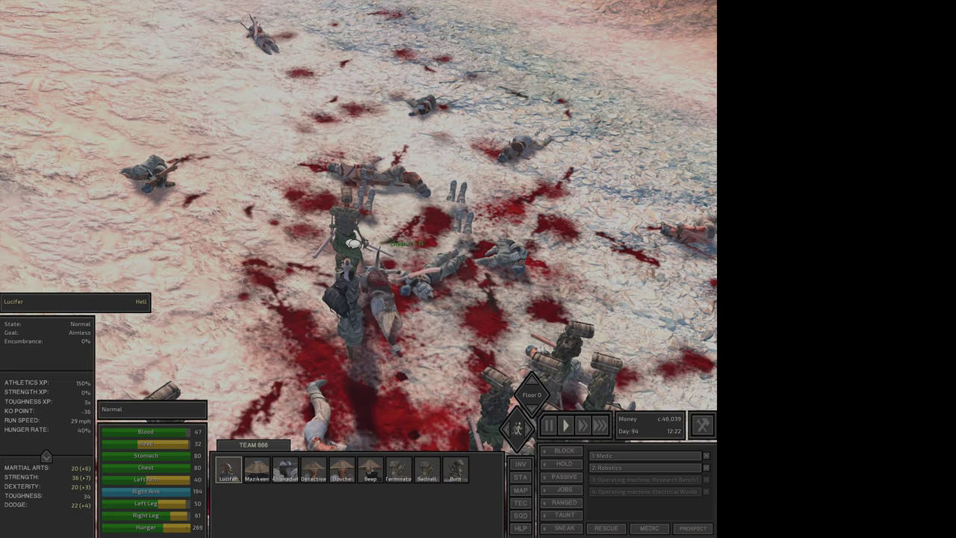
pyautogui.rightClick(353, 243)
pyautogui.click(408, 332)
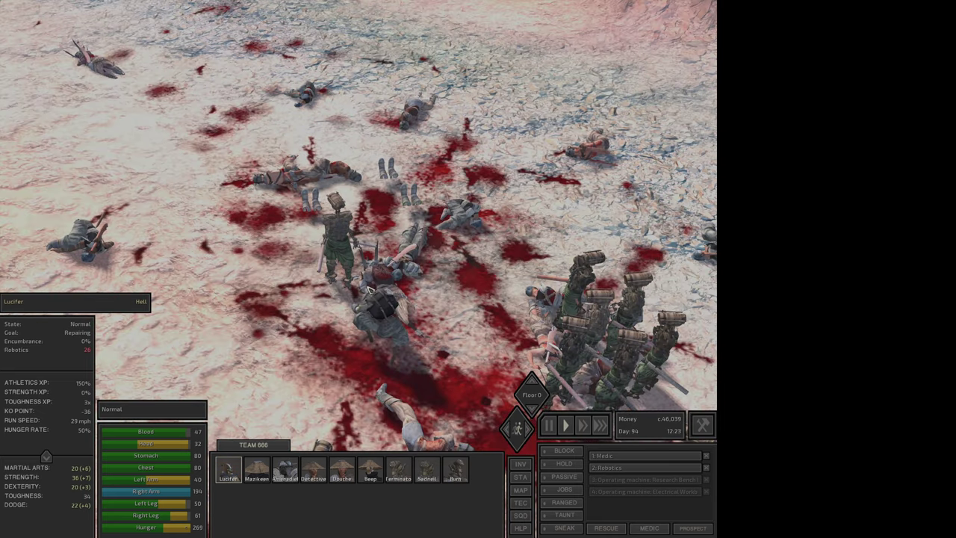
pyautogui.click(377, 270)
pyautogui.scroll(-3, 377, 269)
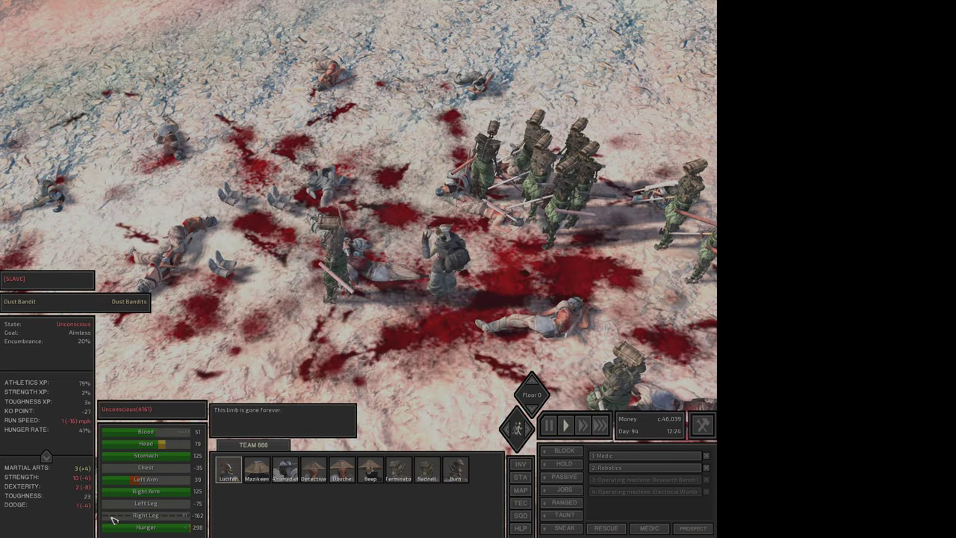
pyautogui.scroll(2, 453, 365)
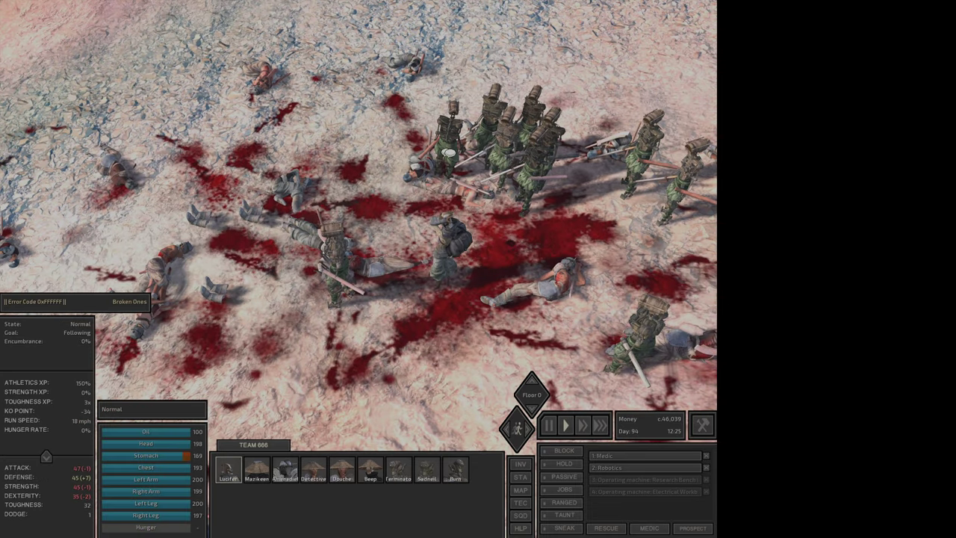
# Reissue Lucifer's repair order on the robot and halt the robot squadmate in place
pyautogui.rightClick(449, 153)
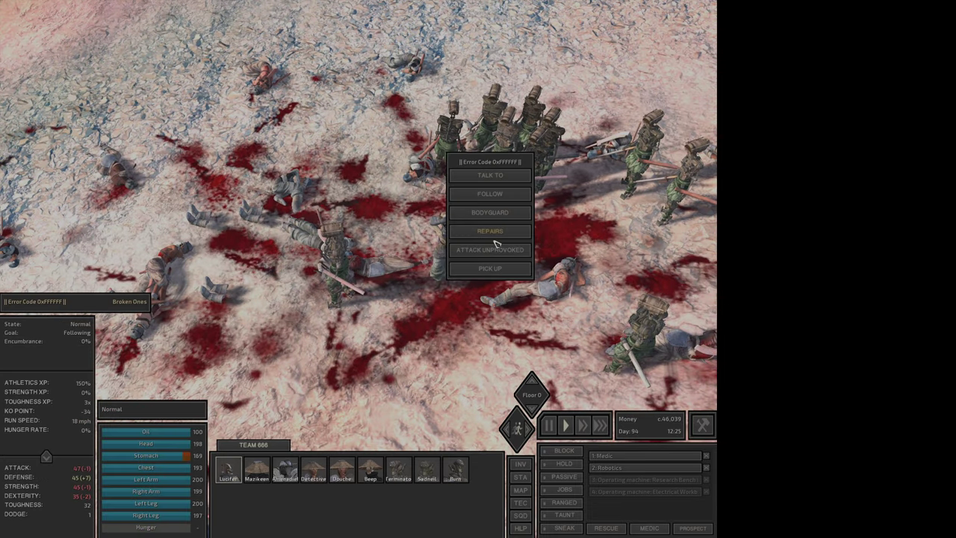
pyautogui.click(495, 240)
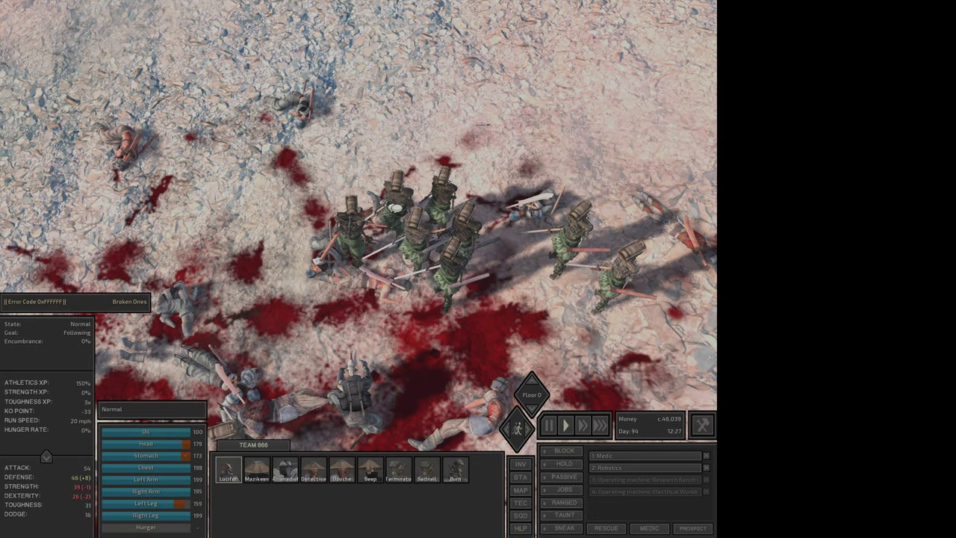
pyautogui.rightClick(396, 213)
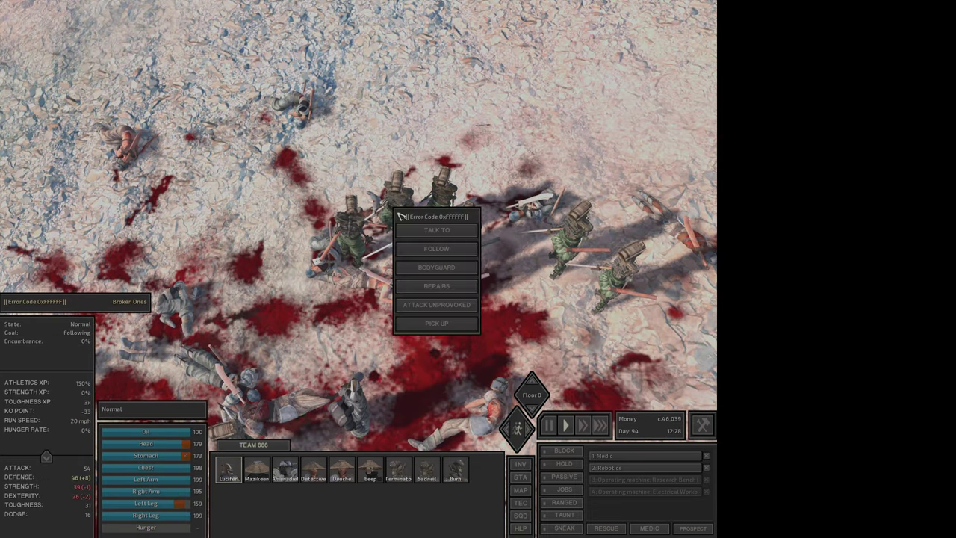
pyautogui.click(429, 286)
pyautogui.scroll(5, 254, 299)
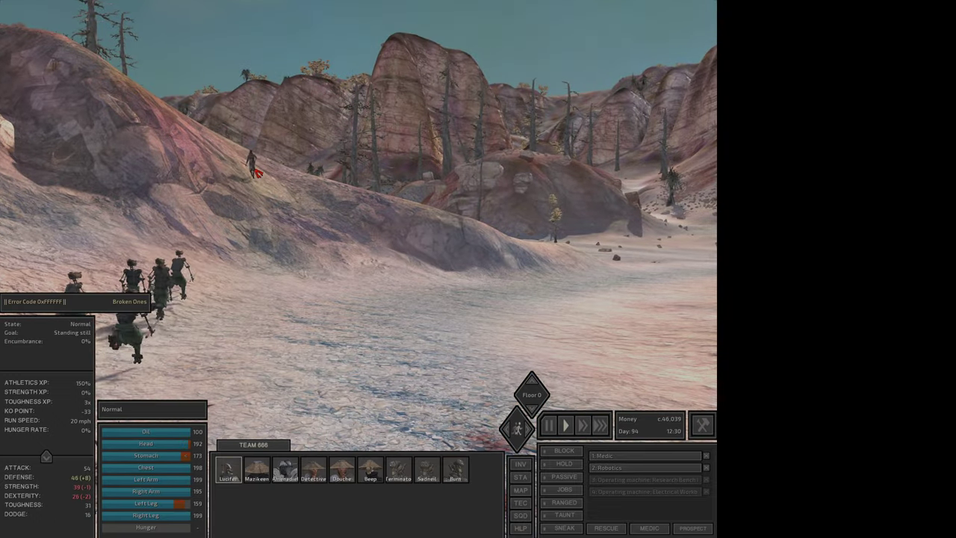
# Inspect one of the Starving Bandits on the hillside
pyautogui.click(248, 184)
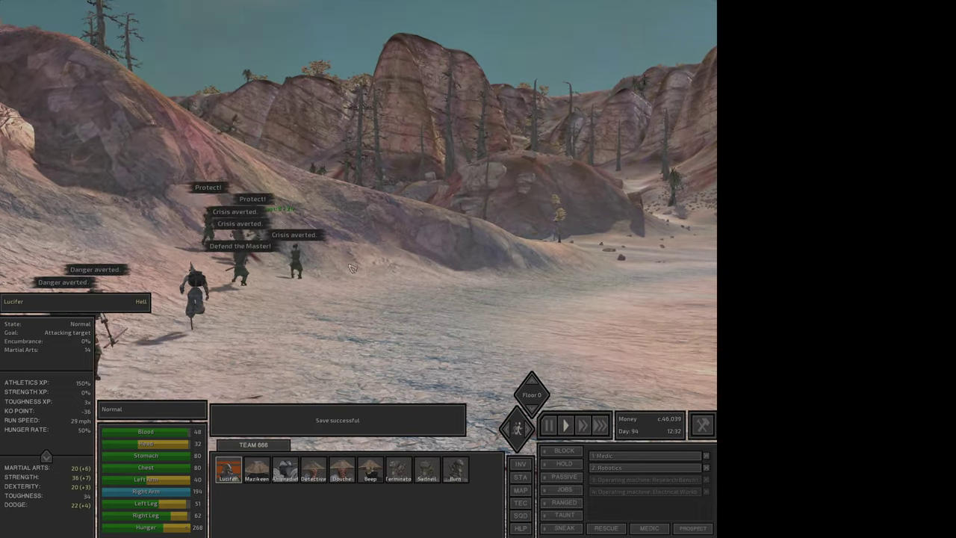
pyautogui.scroll(-5, 481, 135)
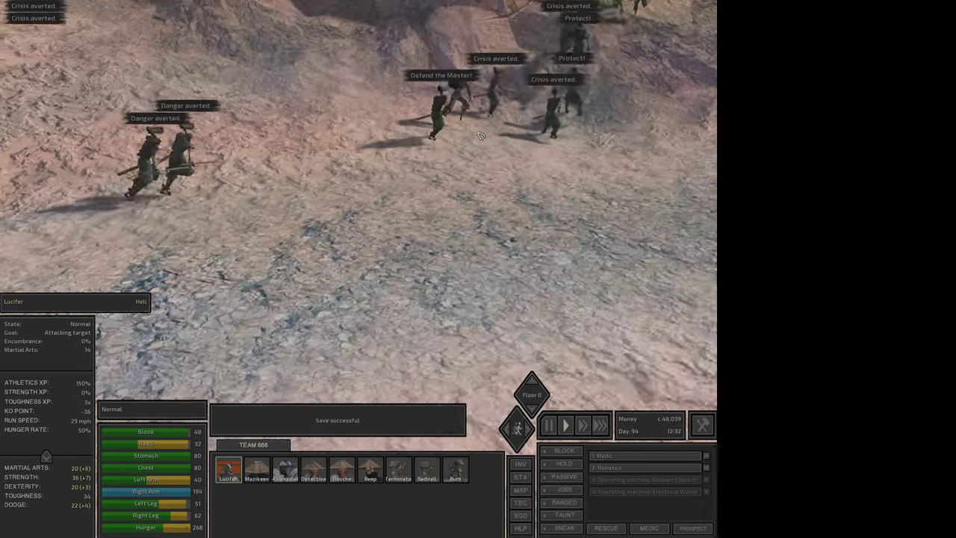
pyautogui.scroll(3, 481, 135)
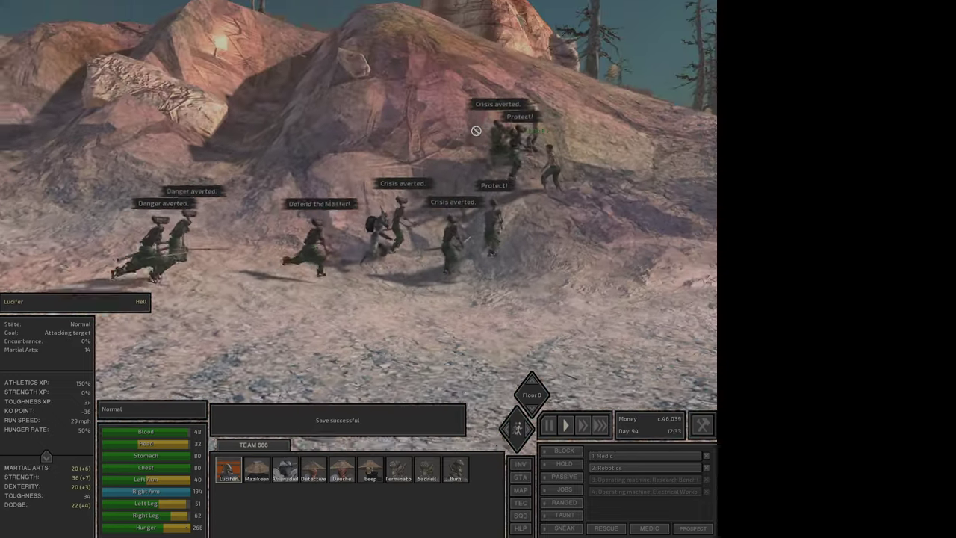
pyautogui.scroll(-4, 432, 169)
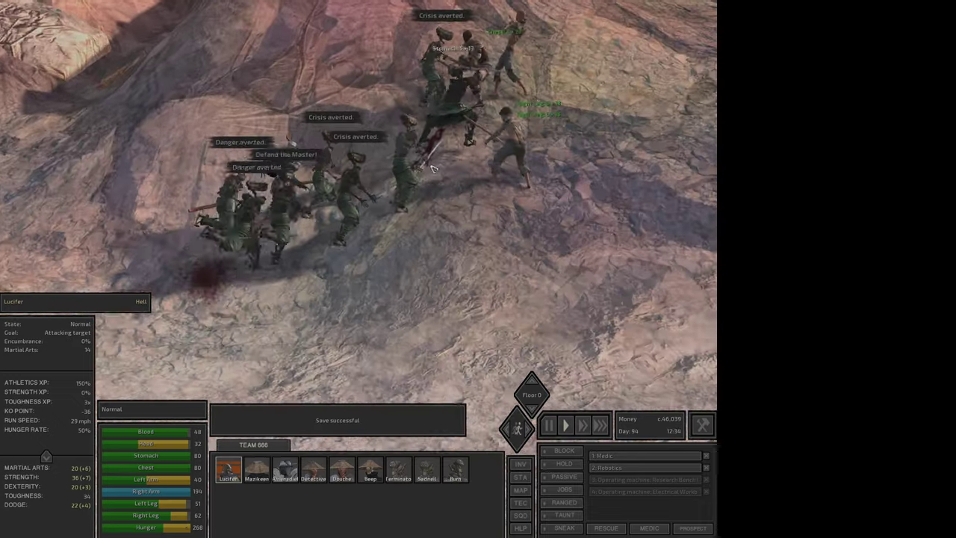
pyautogui.scroll(-3, 432, 169)
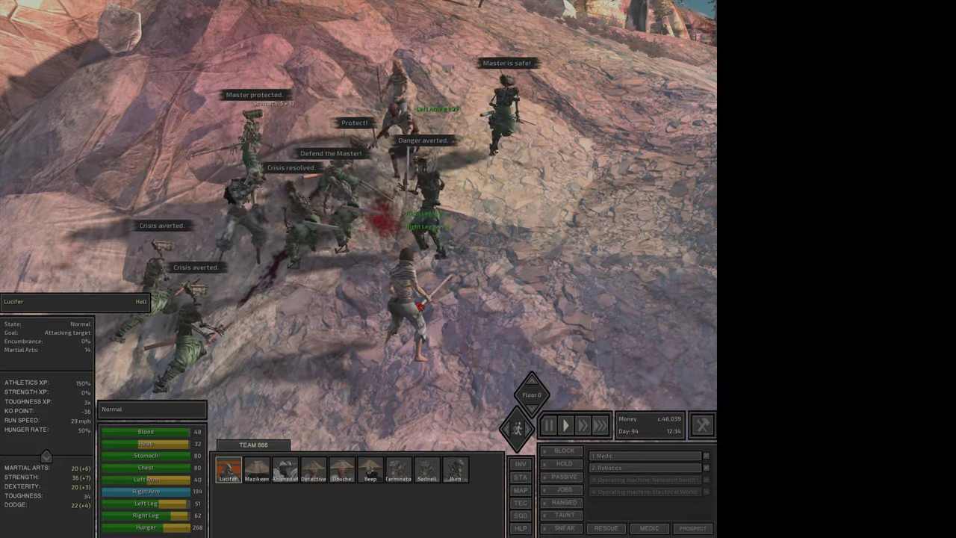
pyautogui.scroll(3, 428, 269)
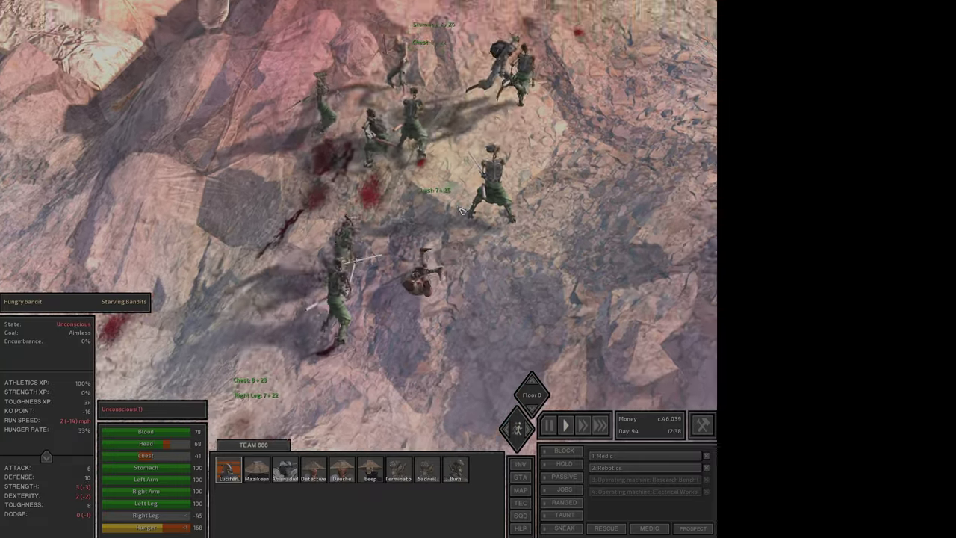
pyautogui.scroll(5, 474, 223)
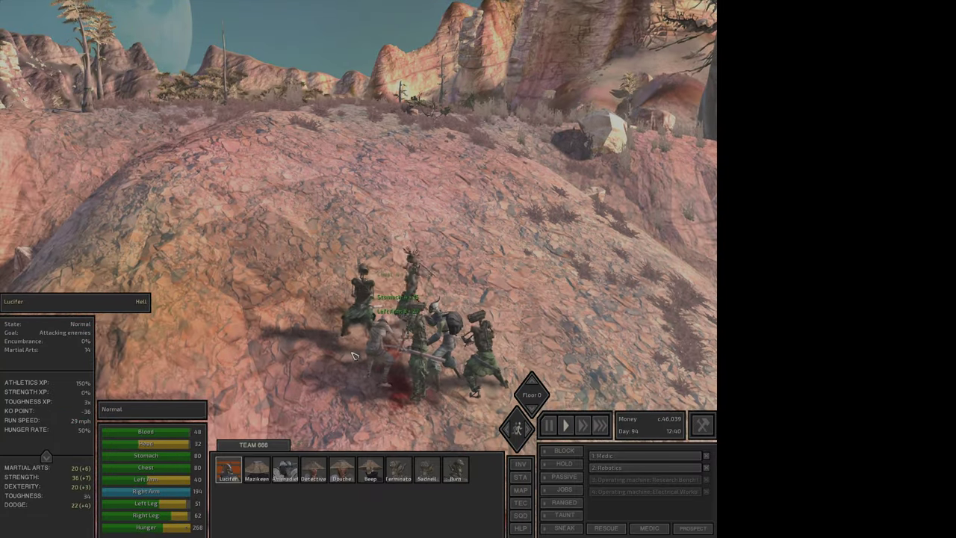
pyautogui.scroll(-5, 367, 376)
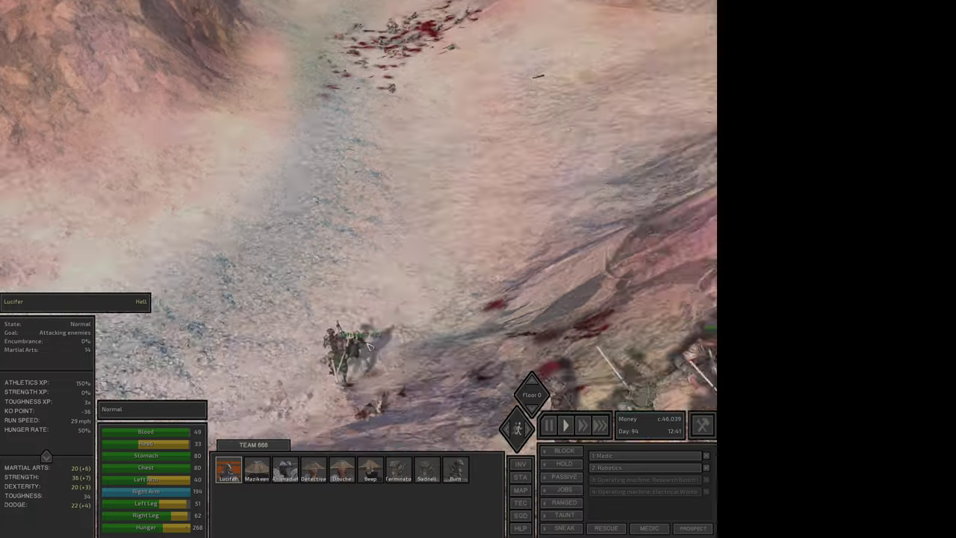
pyautogui.scroll(3, 368, 346)
# Check Lucifer's skills sheet, halt the robot squadmate, and cycle through other squad members
pyautogui.press('c')
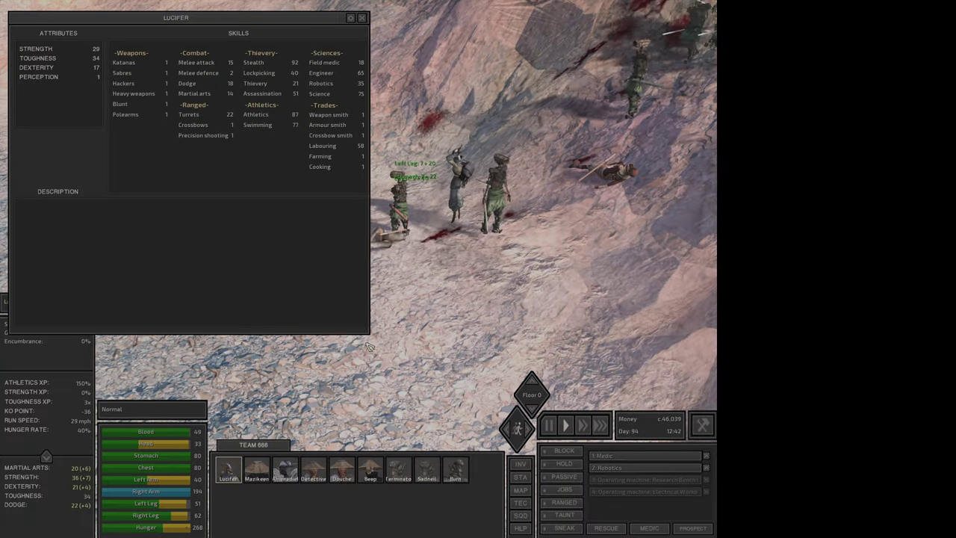
pyautogui.press('c')
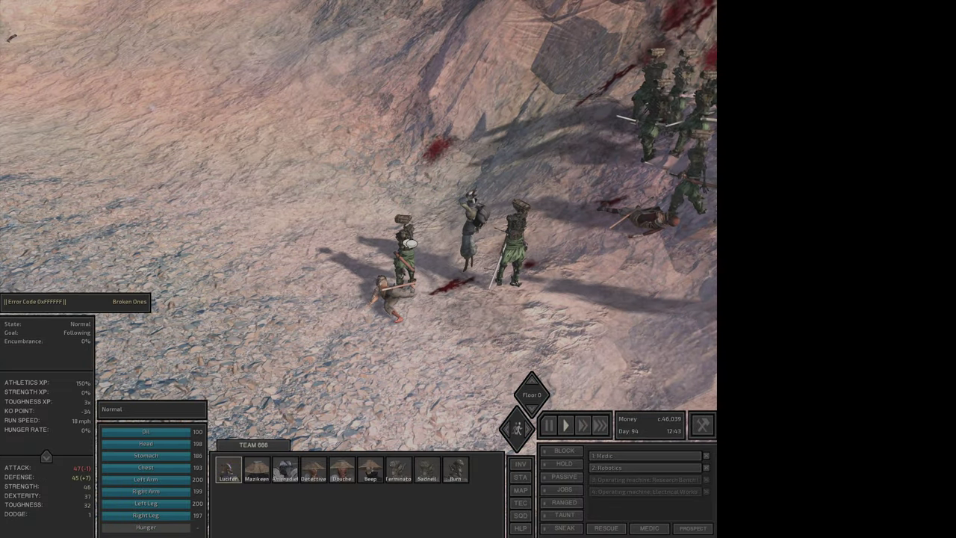
pyautogui.press('w')
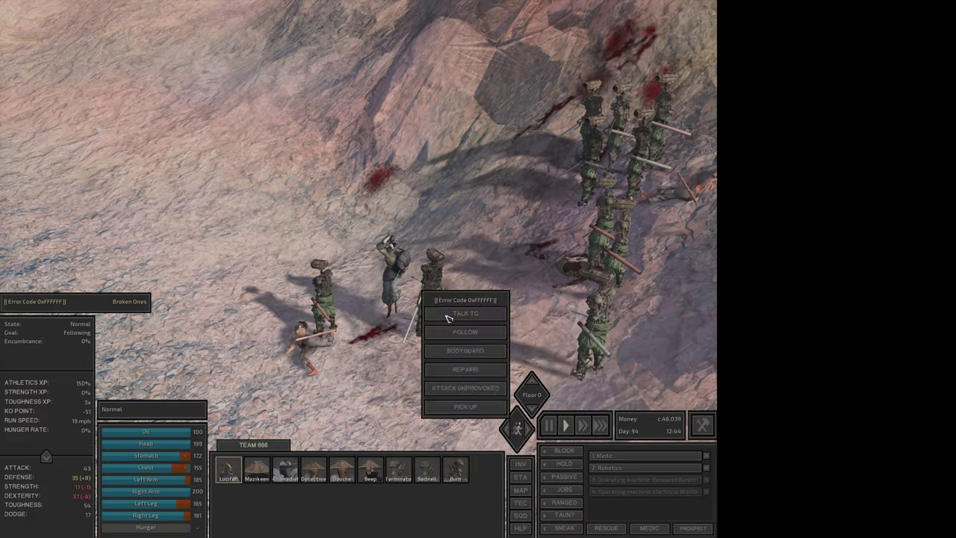
pyautogui.click(410, 366)
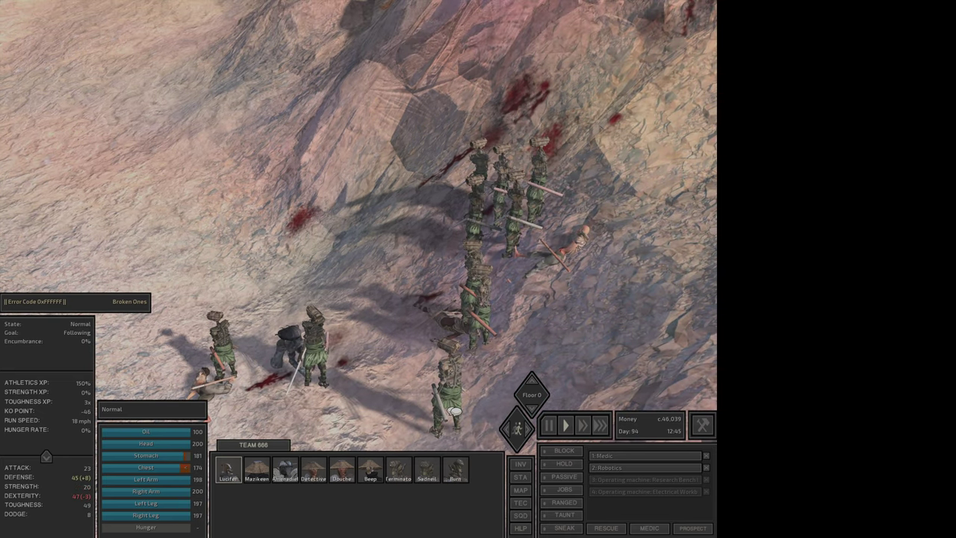
pyautogui.click(445, 391)
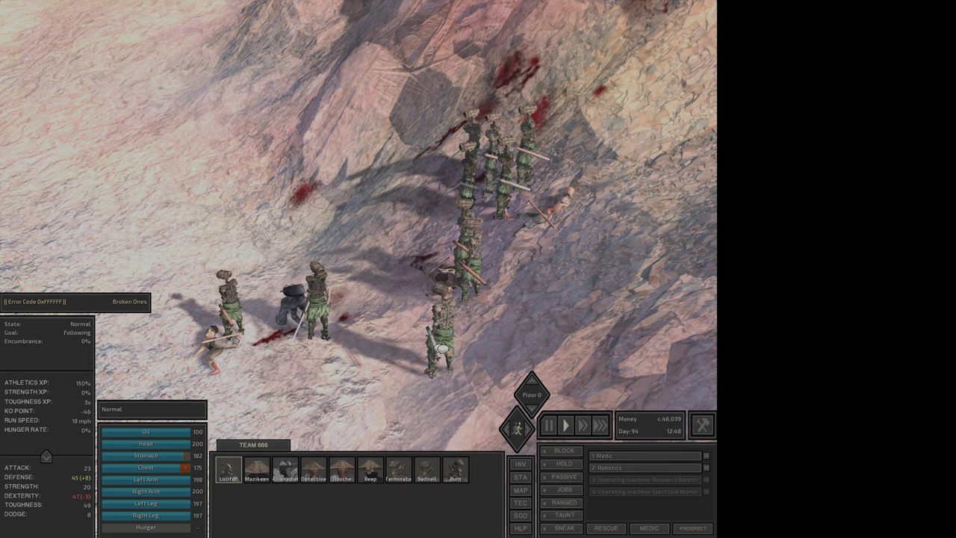
pyautogui.click(340, 298)
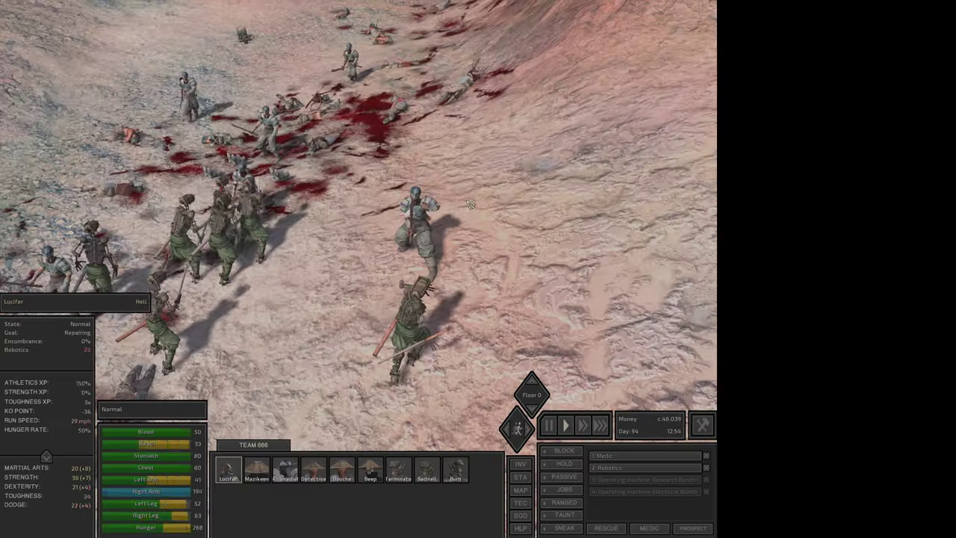
# Order Lucifer to attack the Slavemonger unprovoked and review his skills sheet
pyautogui.rightClick(434, 216)
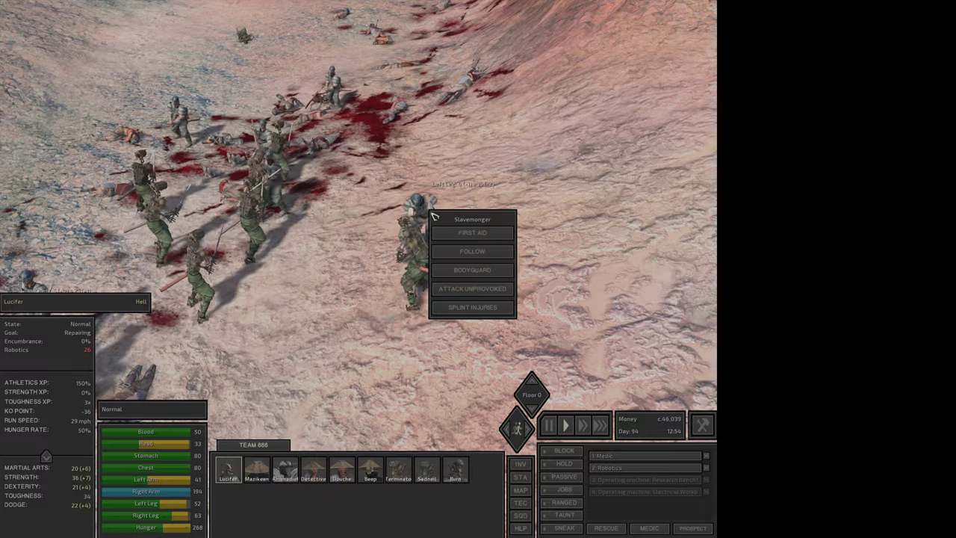
pyautogui.click(483, 292)
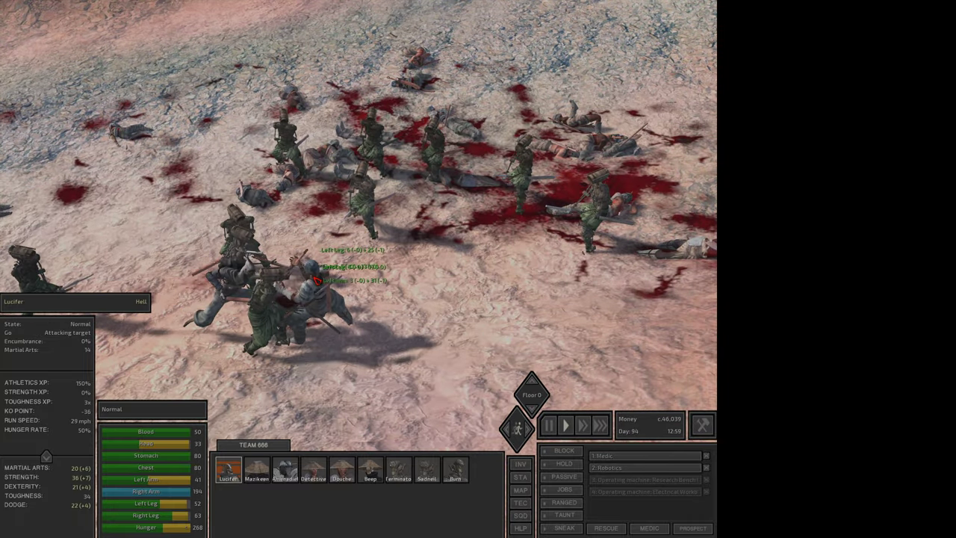
pyautogui.press('c')
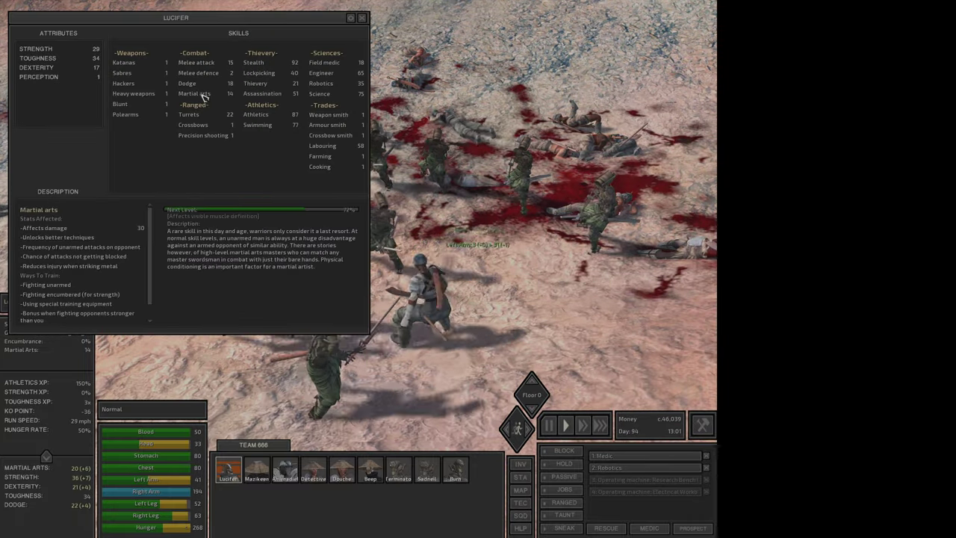
pyautogui.press('c')
pyautogui.press('c')
pyautogui.press('c')
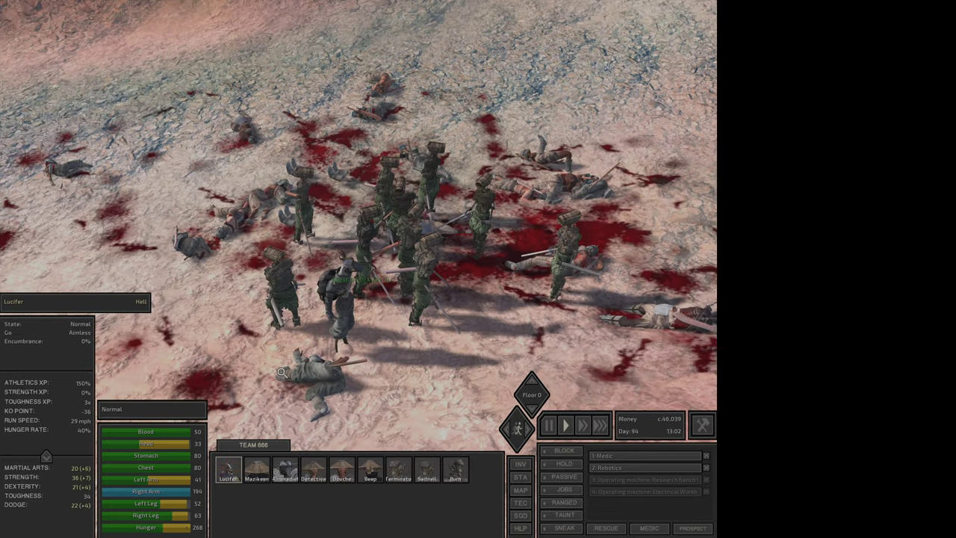
# Loot the fallen Slavemonger's body and take its first aid kit
pyautogui.rightClick(356, 373)
pyautogui.rightClick(356, 377)
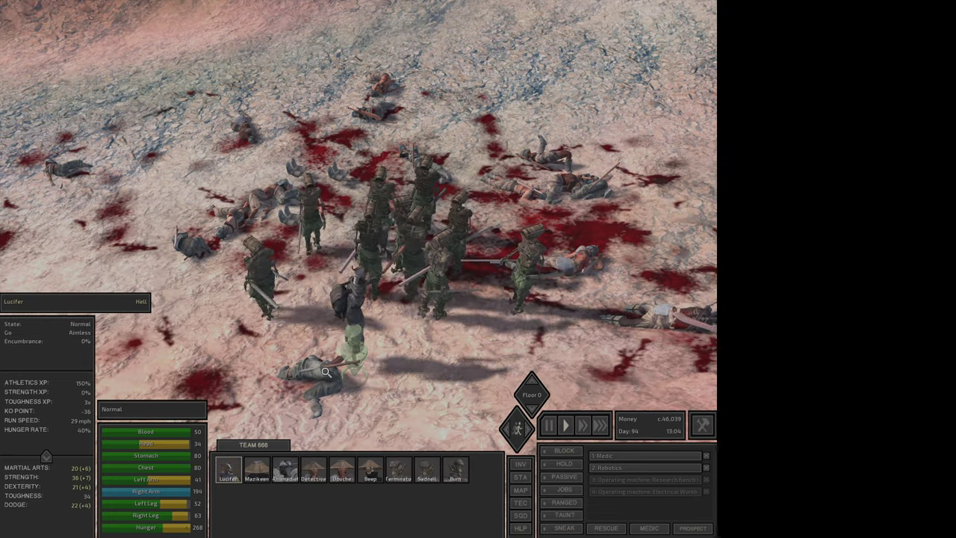
pyautogui.click(436, 224)
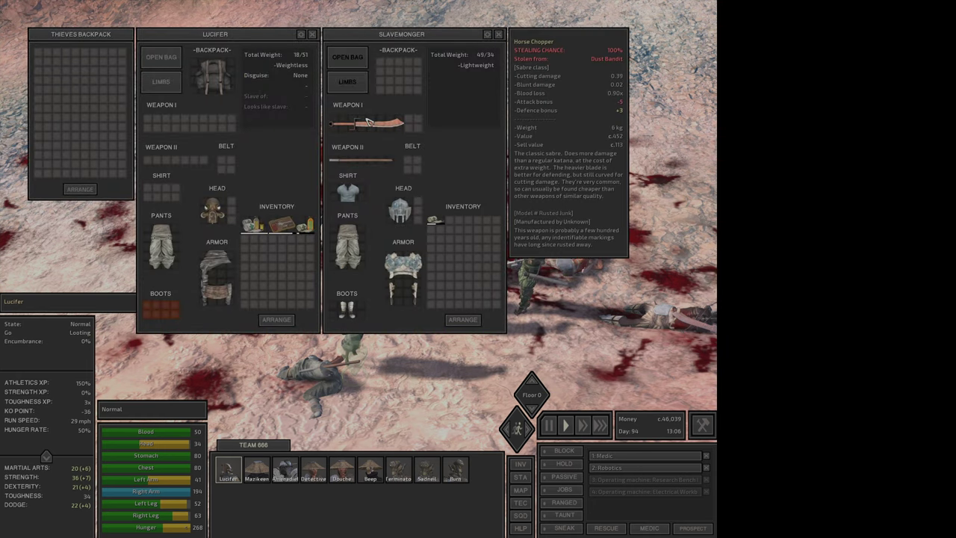
# Close the loot windows and halt the robot squadmate in place
pyautogui.moveTo(404, 269)
pyautogui.press('Escape')
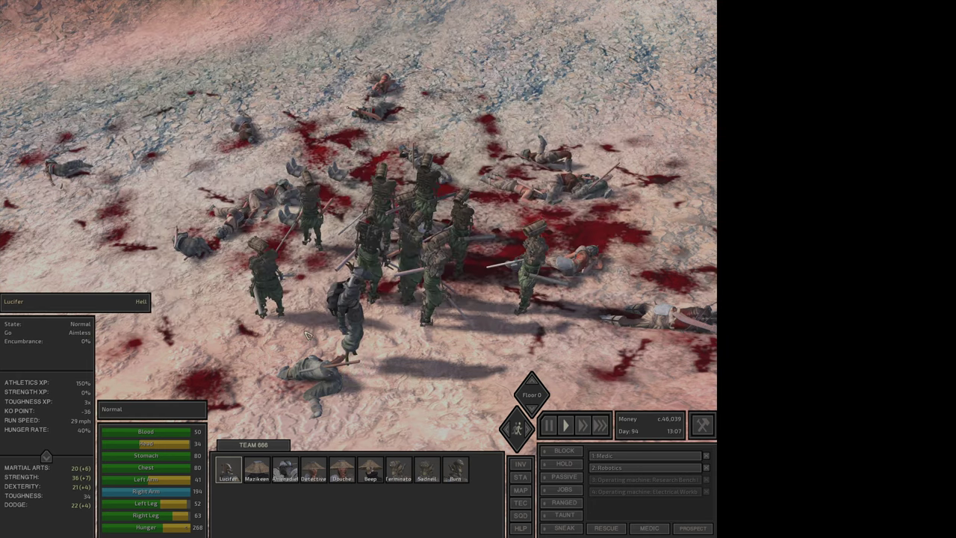
pyautogui.rightClick(332, 332)
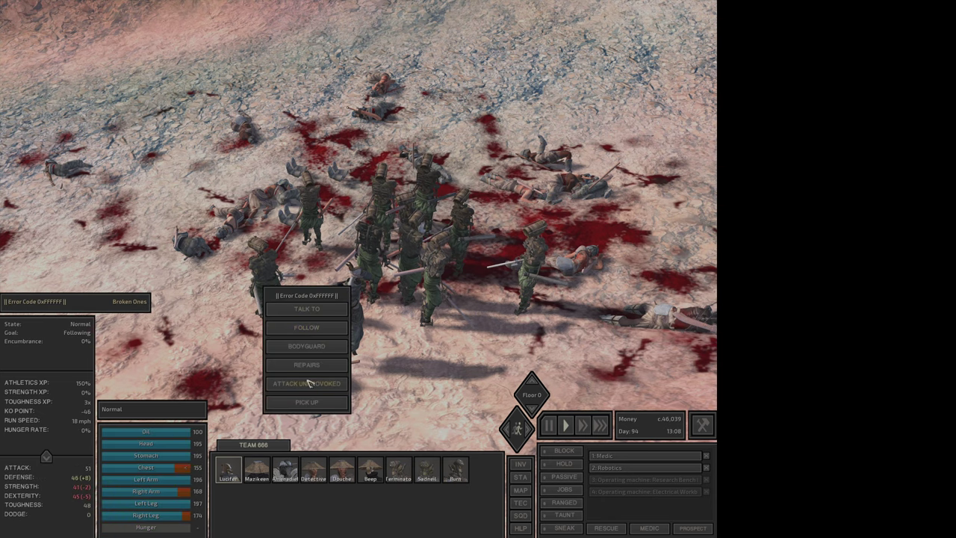
pyautogui.click(307, 382)
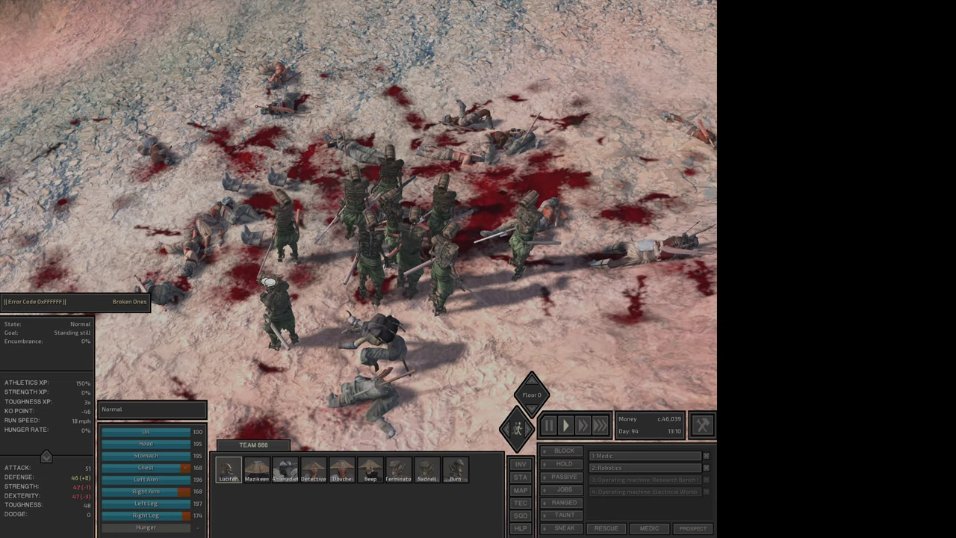
# Check faction relations on the world map, then return to the map view
pyautogui.press('m')
pyautogui.click(282, 49)
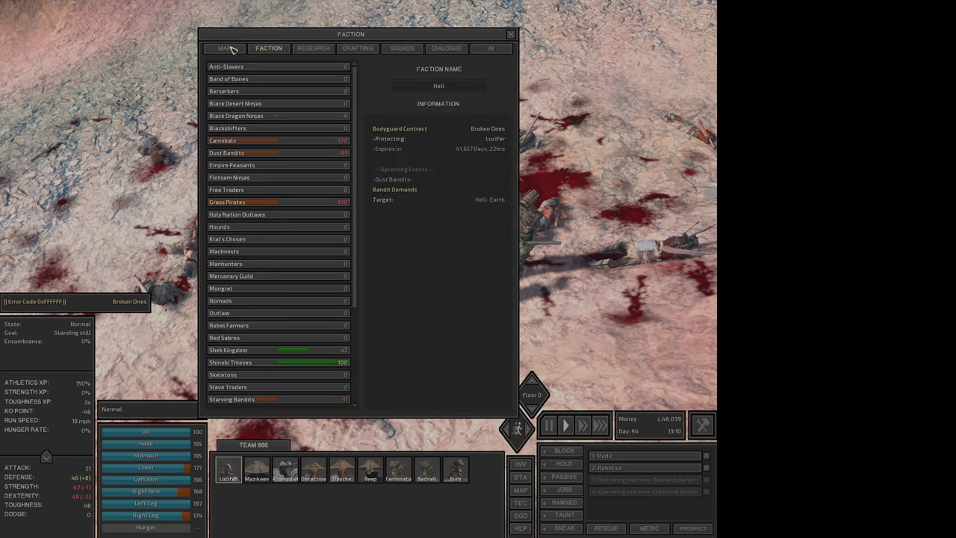
pyautogui.click(231, 49)
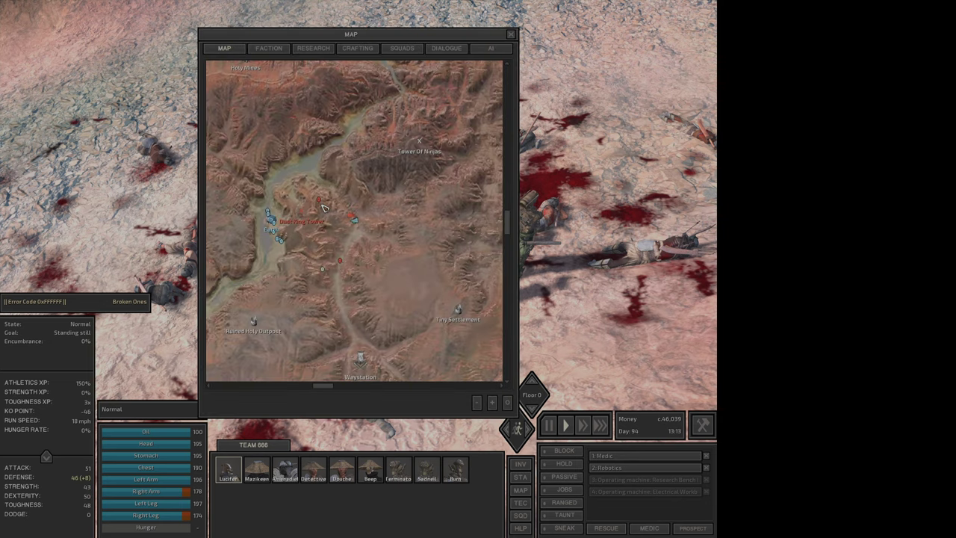
# Close the map, fast-forward time, halt a squadmate and cycle through squad members
pyautogui.press('m')
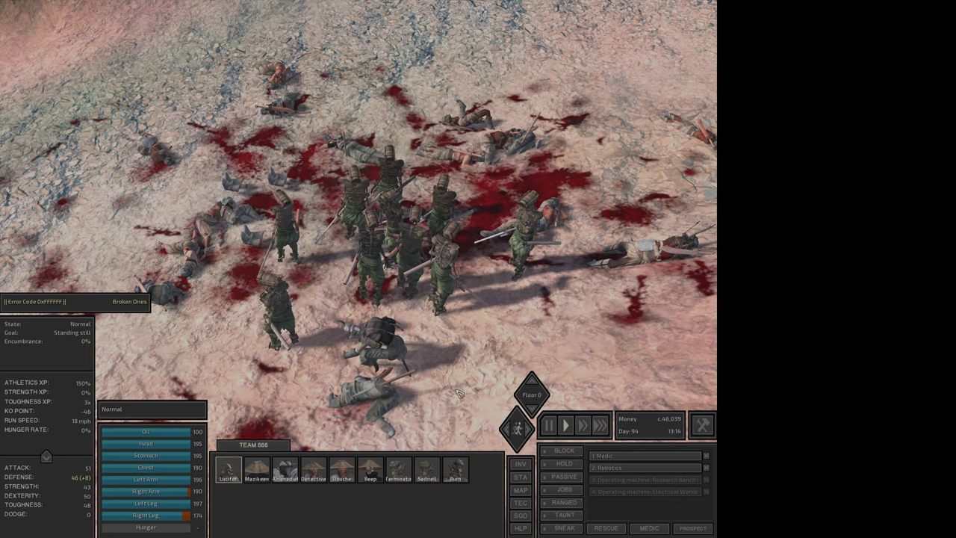
pyautogui.press('F3')
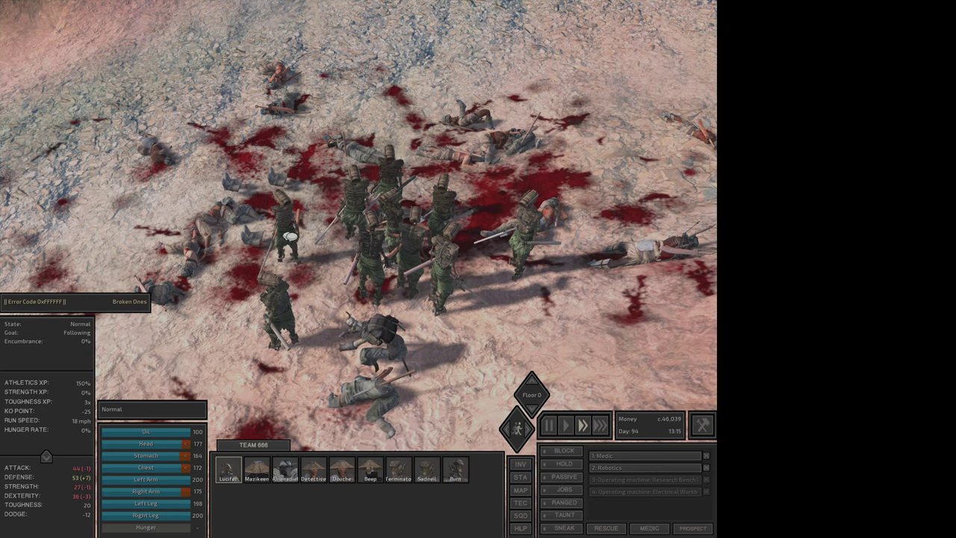
pyautogui.rightClick(290, 237)
pyautogui.click(342, 324)
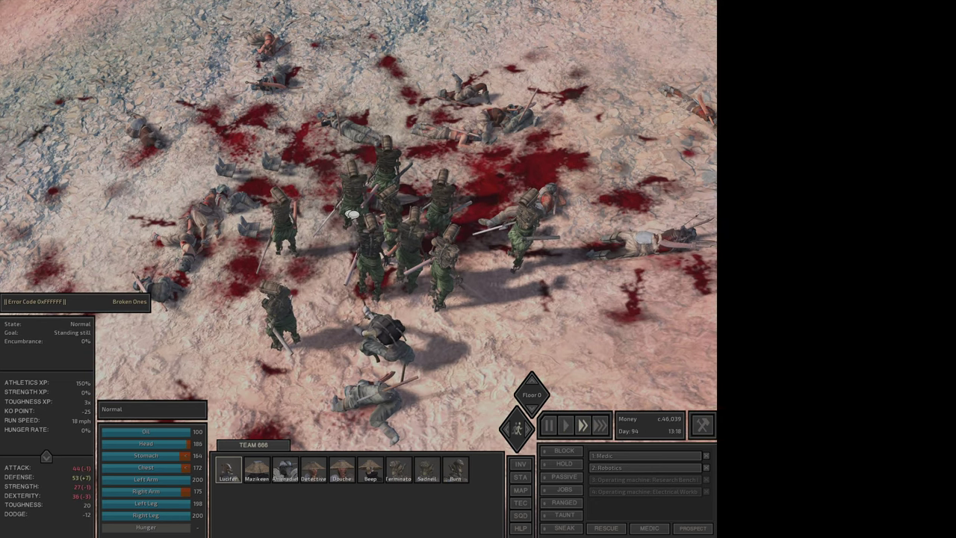
pyautogui.click(368, 245)
pyautogui.click(374, 247)
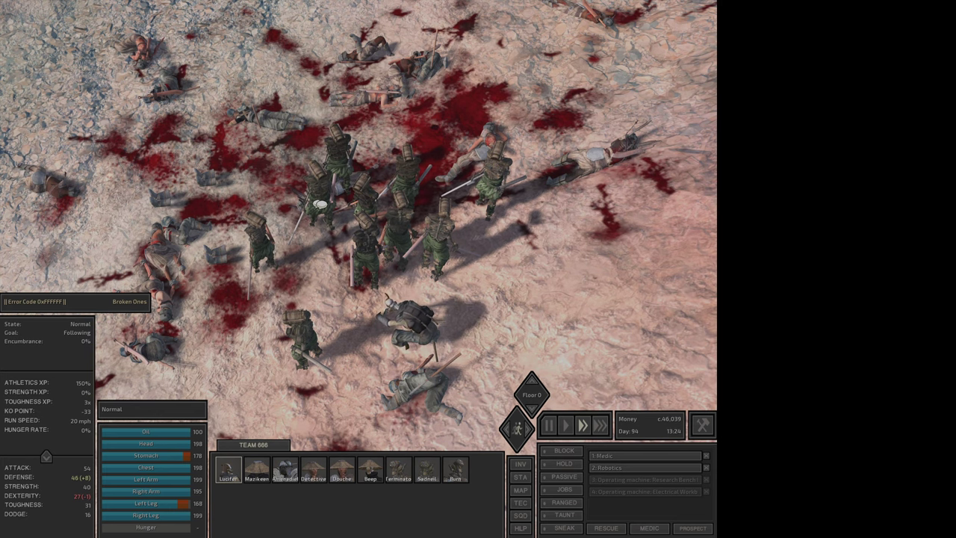
# Check the leader's inventory, move the squad to a nearby spot, and halt one squadmate
pyautogui.rightClick(322, 203)
pyautogui.click(367, 280)
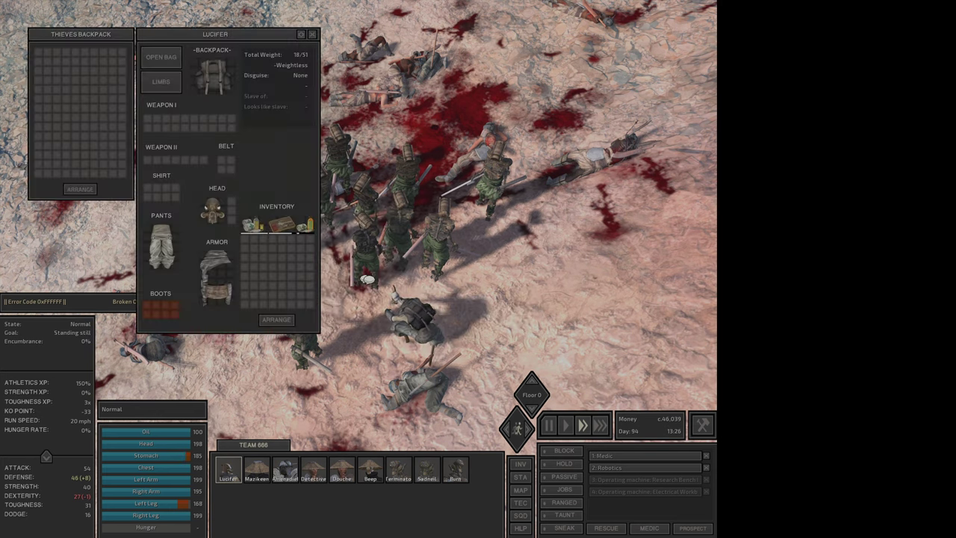
pyautogui.rightClick(354, 234)
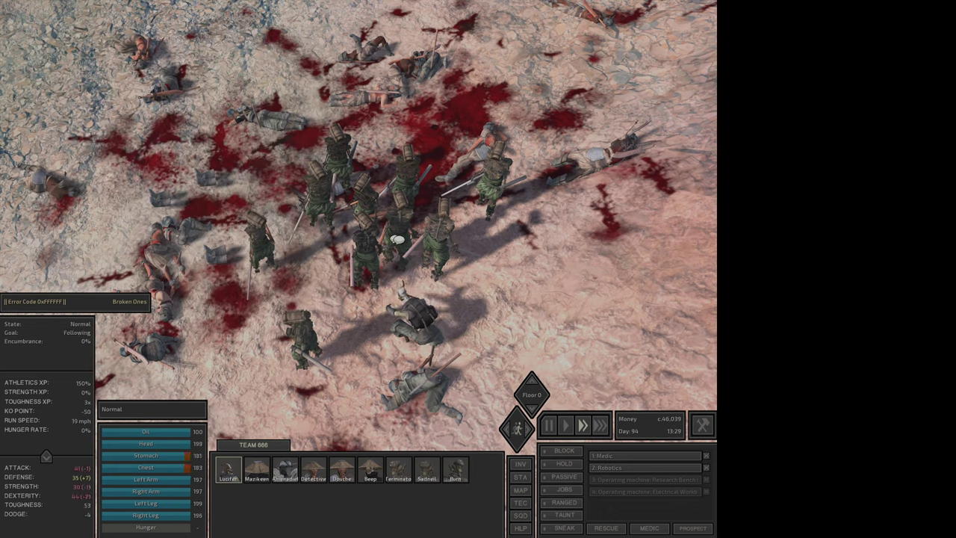
pyautogui.rightClick(420, 254)
pyautogui.rightClick(408, 250)
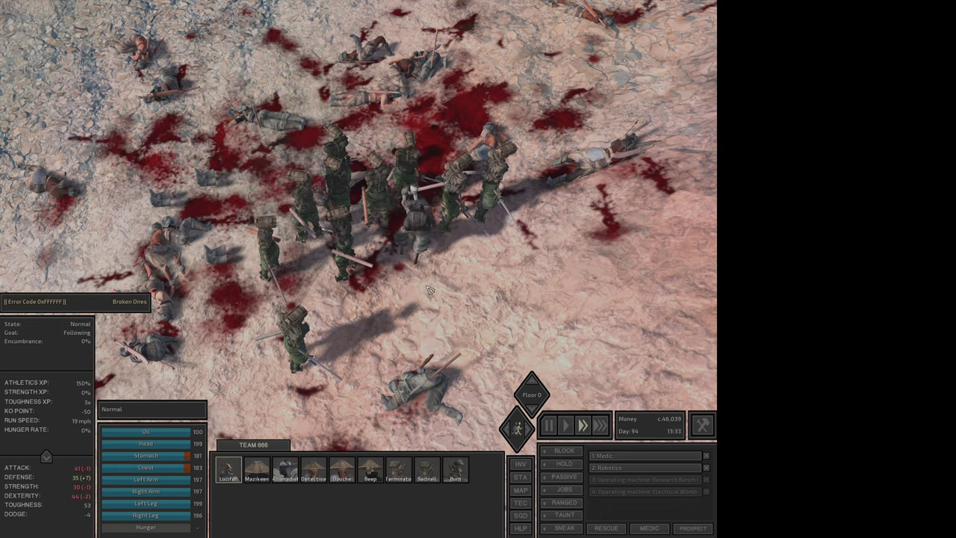
pyautogui.click(412, 259)
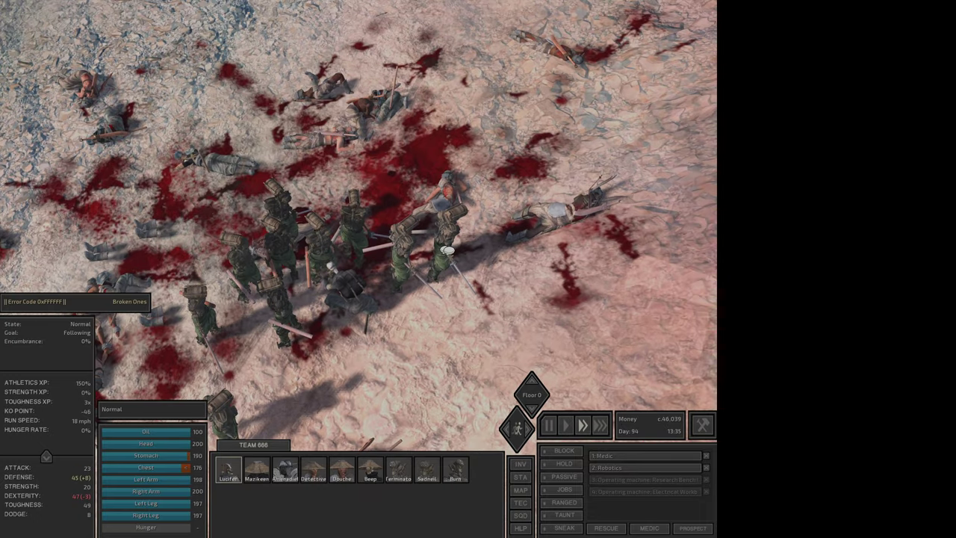
# Release the held character and order repairs on the robot squadmate
pyautogui.rightClick(448, 252)
pyautogui.click(491, 330)
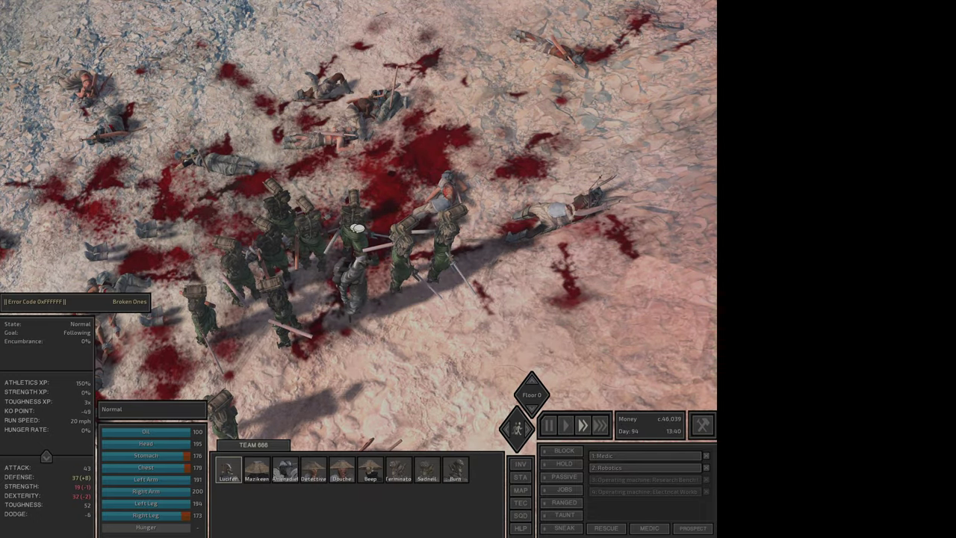
pyautogui.rightClick(359, 237)
pyautogui.click(401, 309)
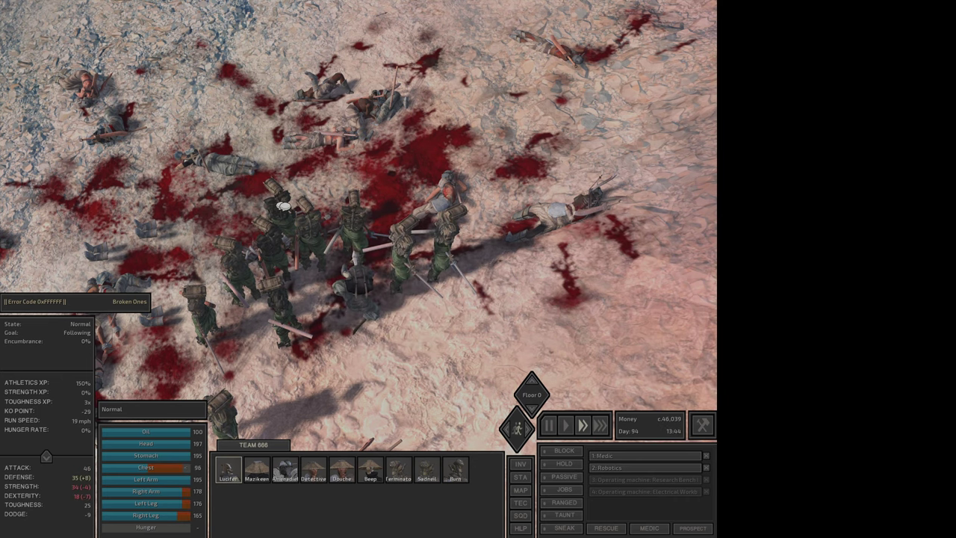
pyautogui.rightClick(284, 207)
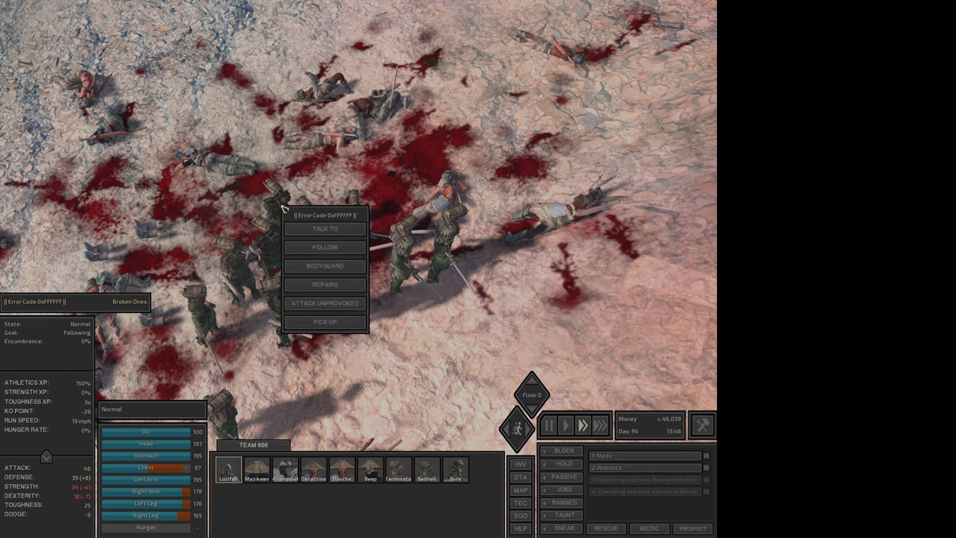
pyautogui.click(340, 285)
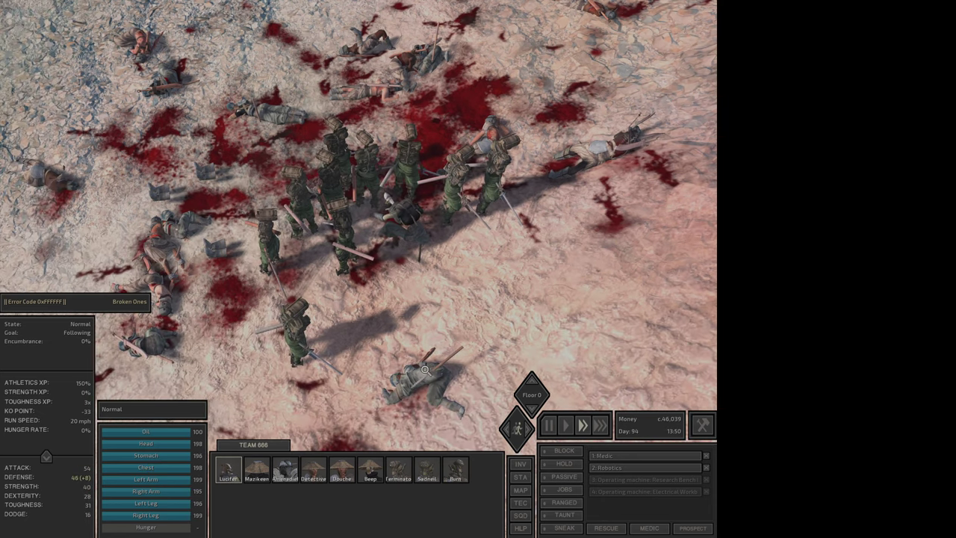
# Inspect the downed Slavemongers and Dust Bandits, then bring up the world map
pyautogui.click(431, 375)
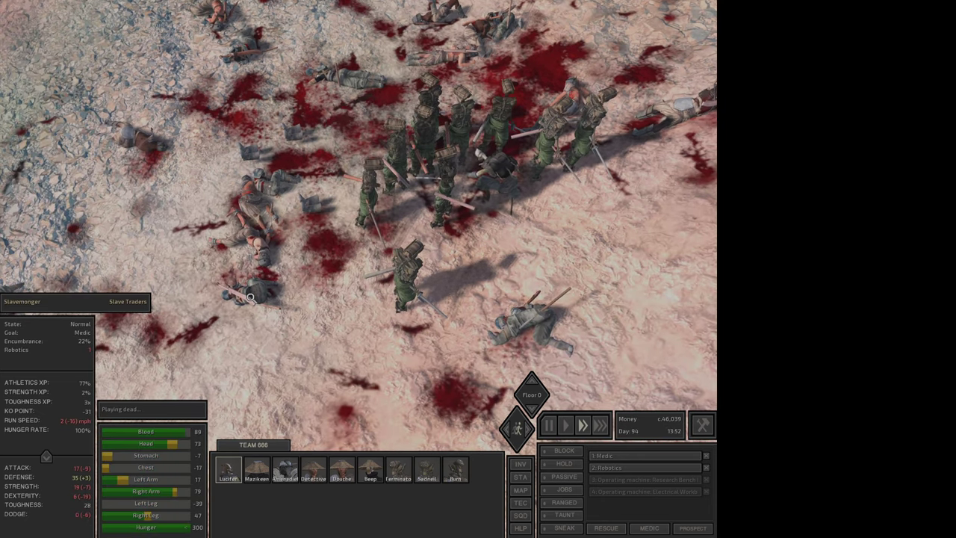
pyautogui.click(253, 304)
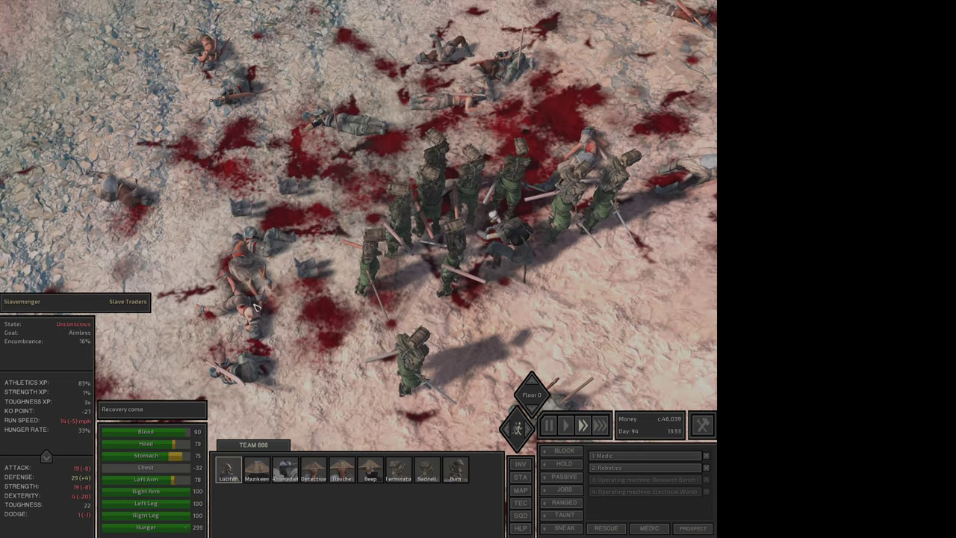
pyautogui.click(242, 302)
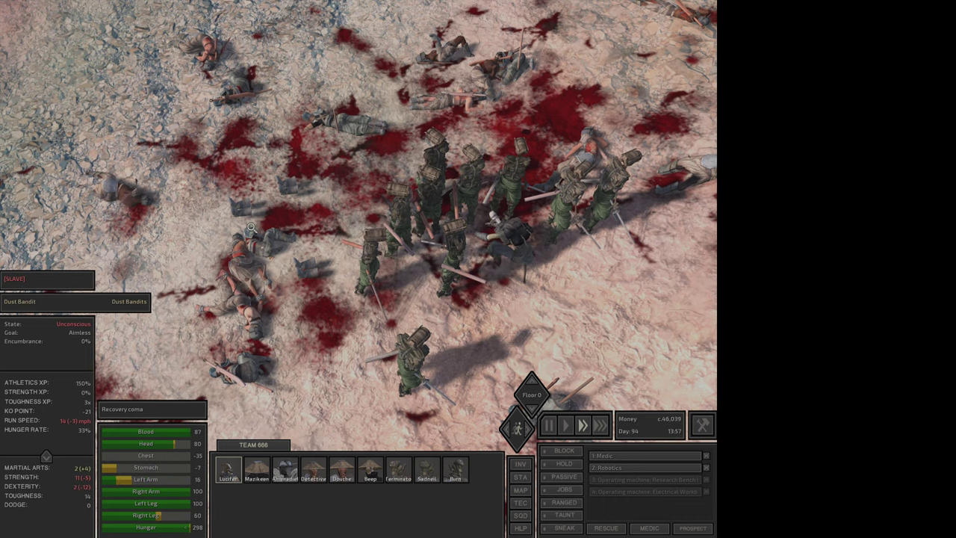
pyautogui.click(270, 242)
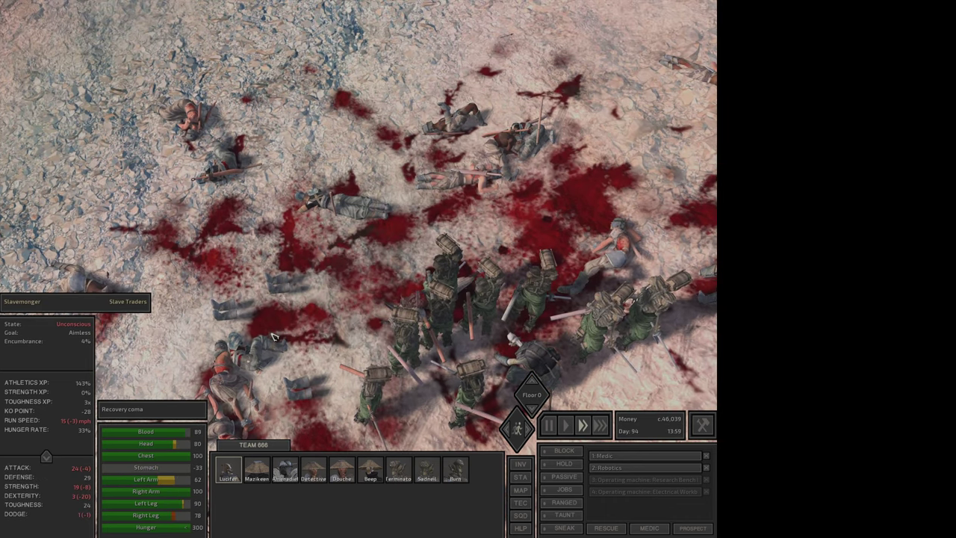
pyautogui.click(354, 210)
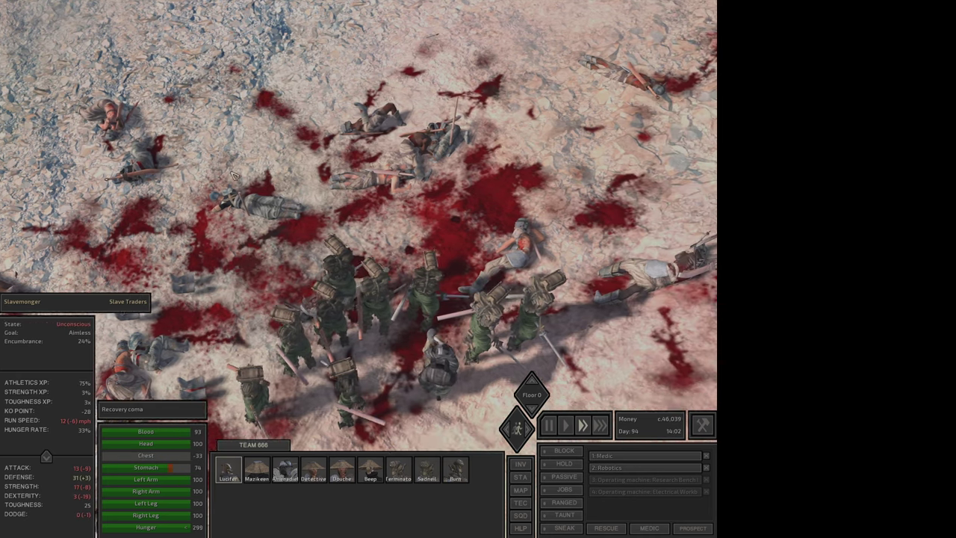
pyautogui.click(381, 214)
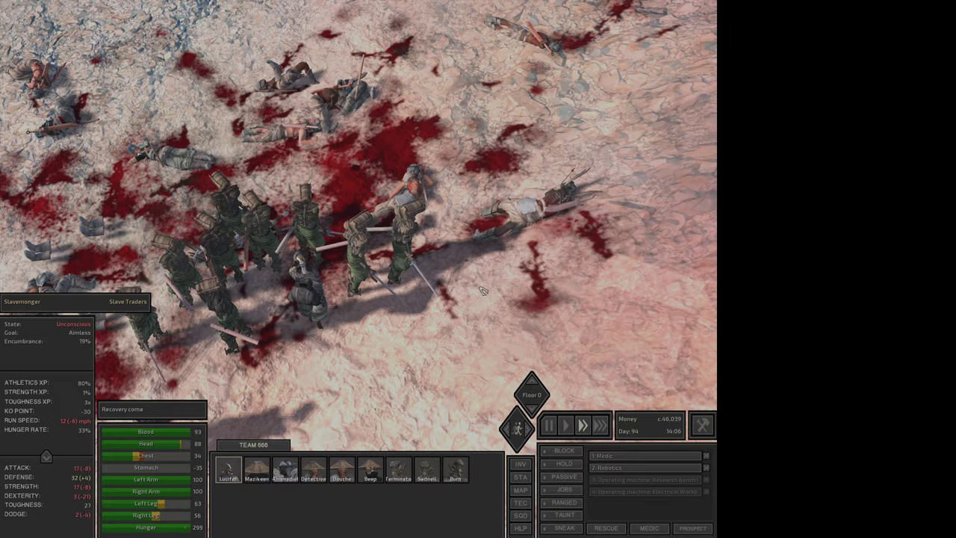
pyautogui.click(462, 216)
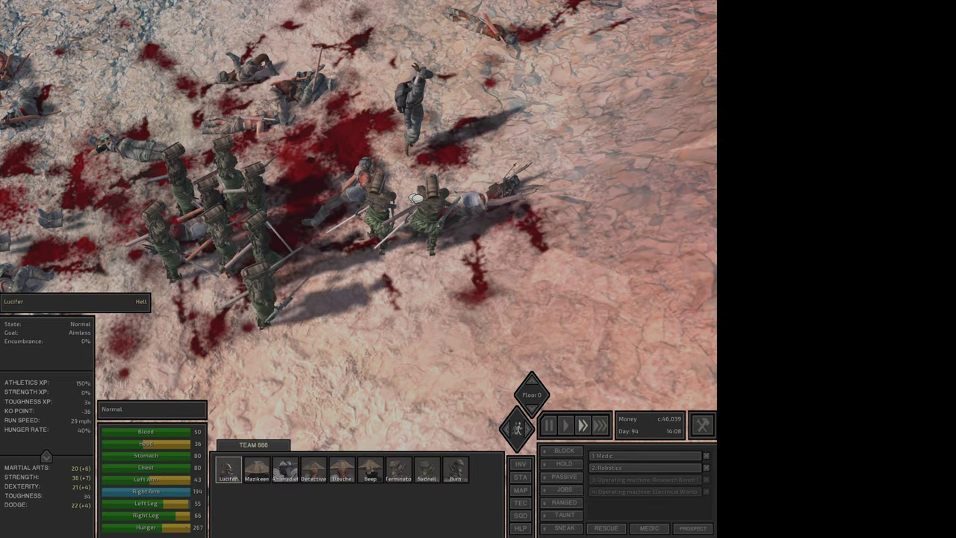
pyautogui.press('m')
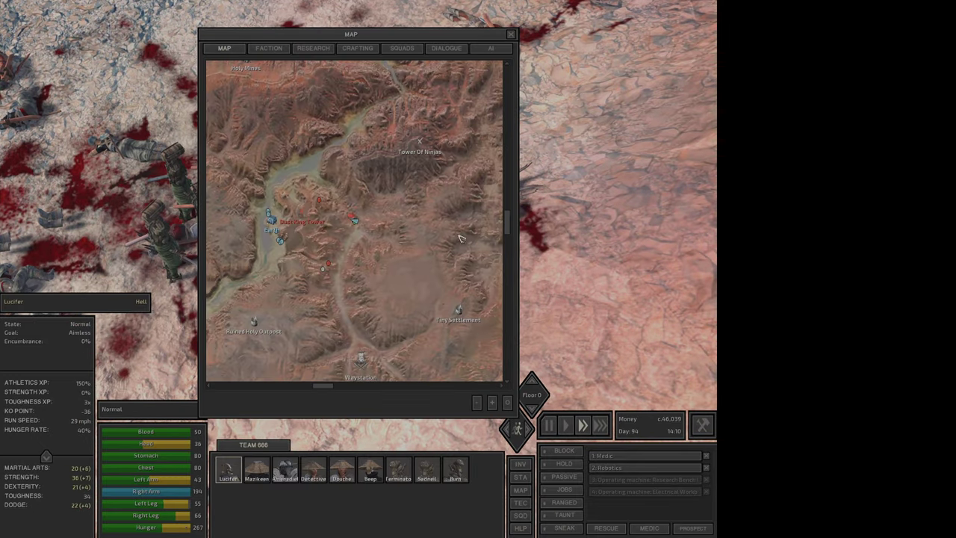
pyautogui.moveTo(457, 237); pyautogui.dragTo(341, 281)
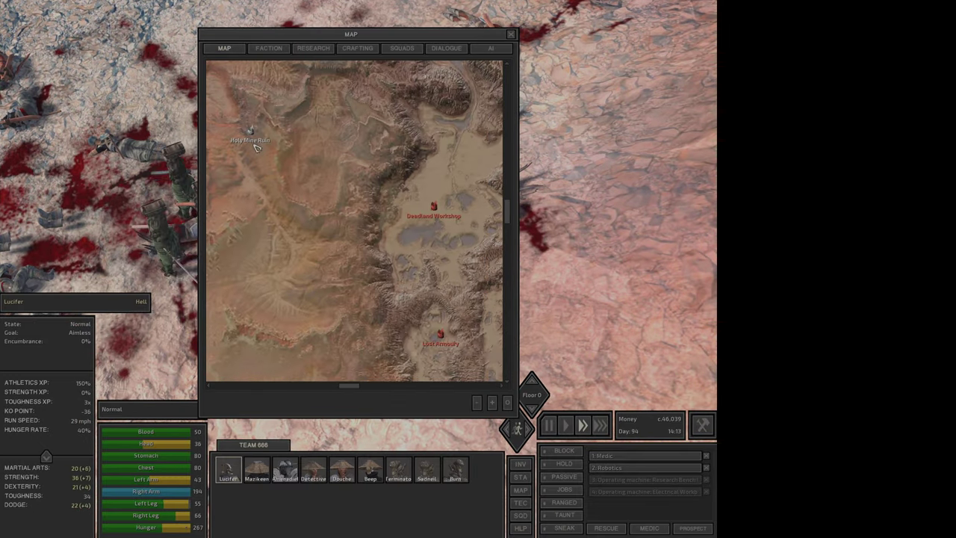
# Send Lucifer to a spot in the Bad Teeth area, then cycle to Amenadiel
pyautogui.moveTo(276, 182); pyautogui.dragTo(426, 286)
pyautogui.rightClick(426, 286)
pyautogui.press('m')
pyautogui.press('i')
pyautogui.press('Tab')
pyautogui.press('Tab')
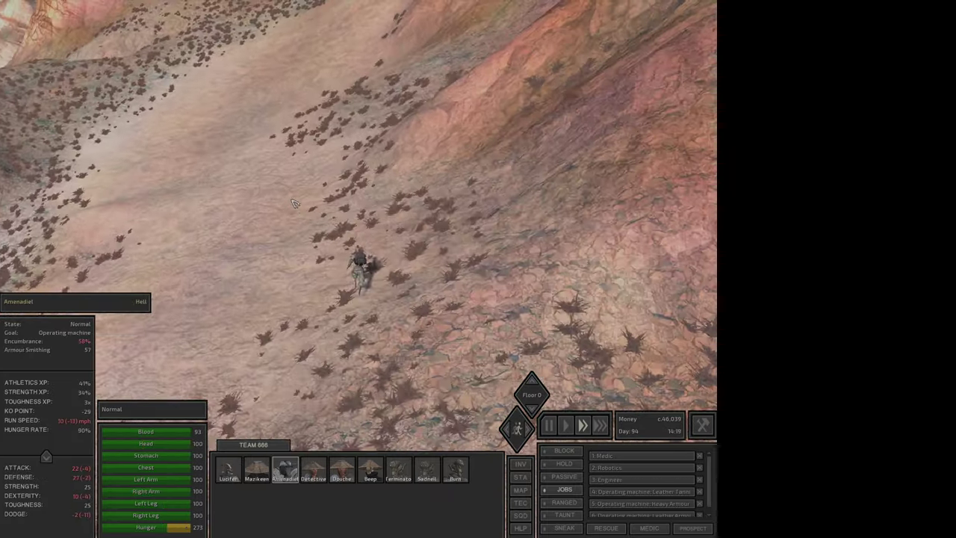
pyautogui.press('Tab')
pyautogui.press('Tab')
pyautogui.press('Tab')
pyautogui.press('Tab')
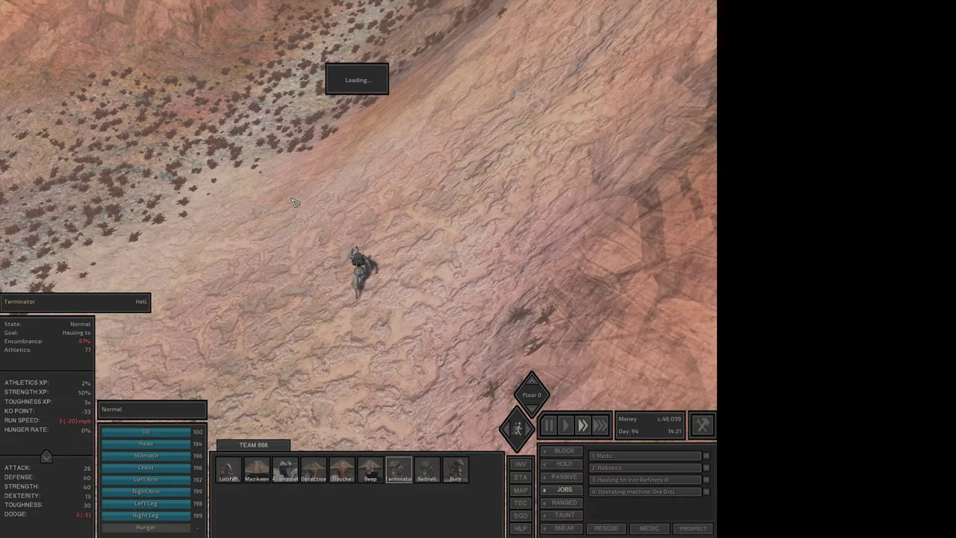
pyautogui.press('Tab')
pyautogui.press('Tab')
pyautogui.click(407, 477)
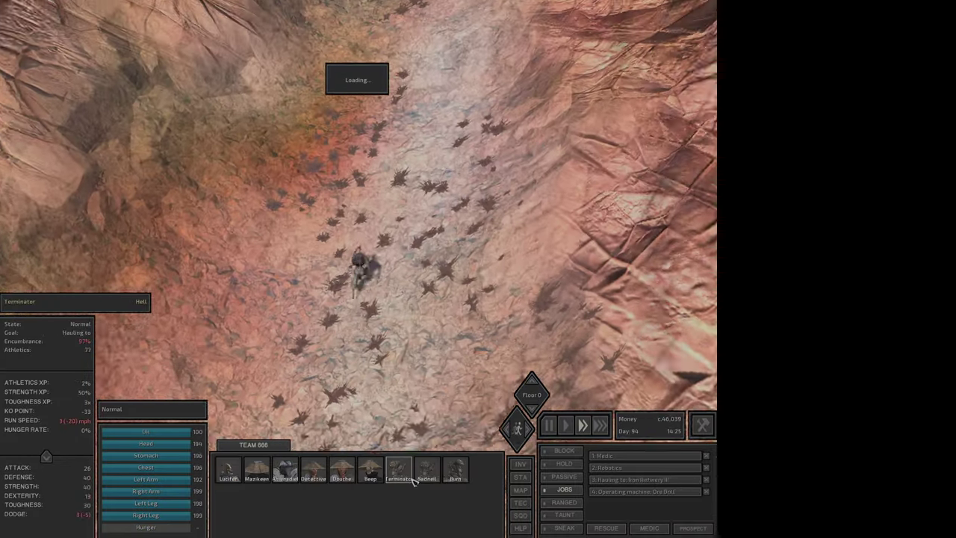
pyautogui.press('k')
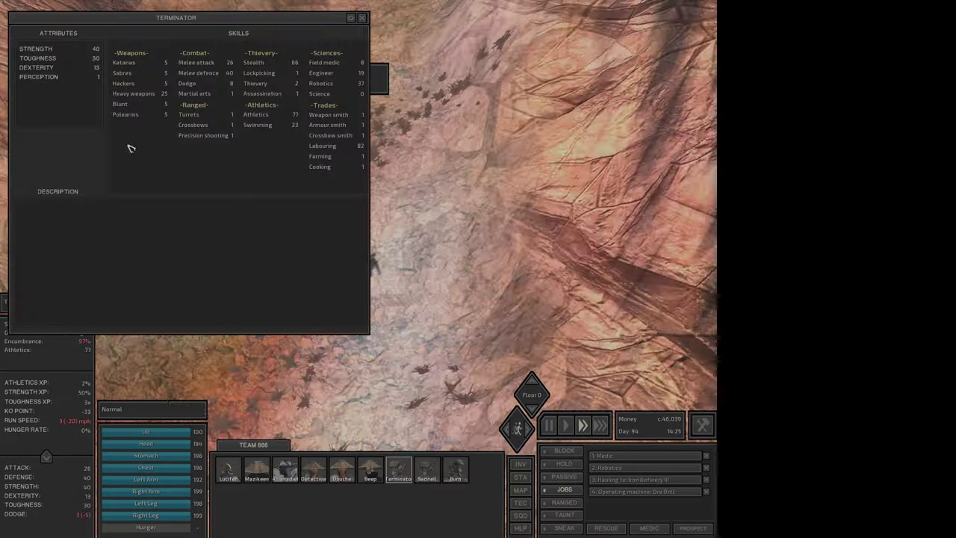
pyautogui.click(370, 476)
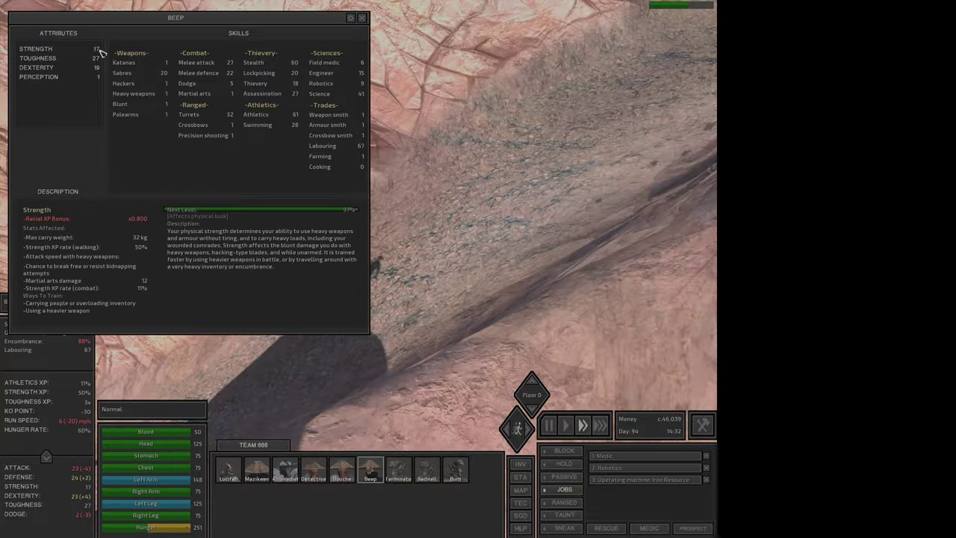
pyautogui.press('F1')
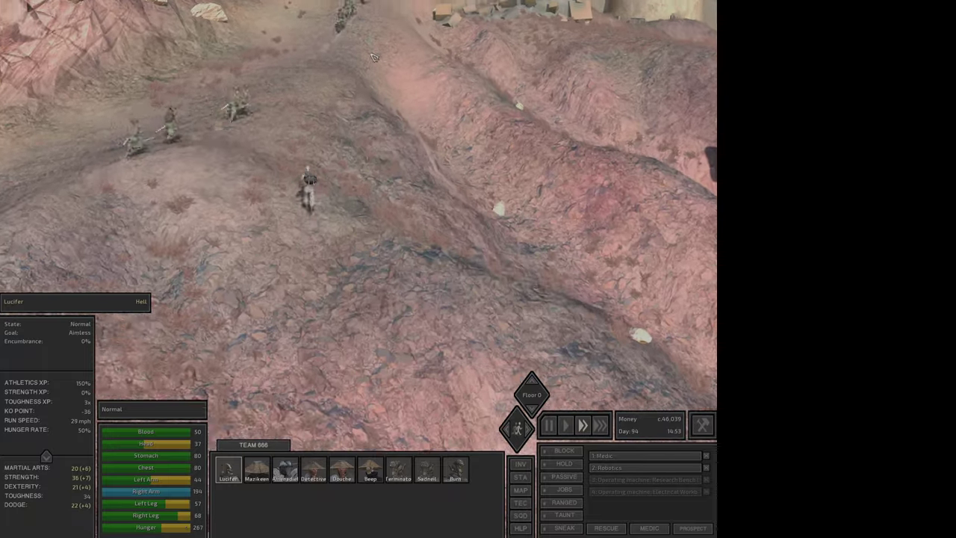
pyautogui.scroll(3, 380, 90)
pyautogui.scroll(-2, 386, 95)
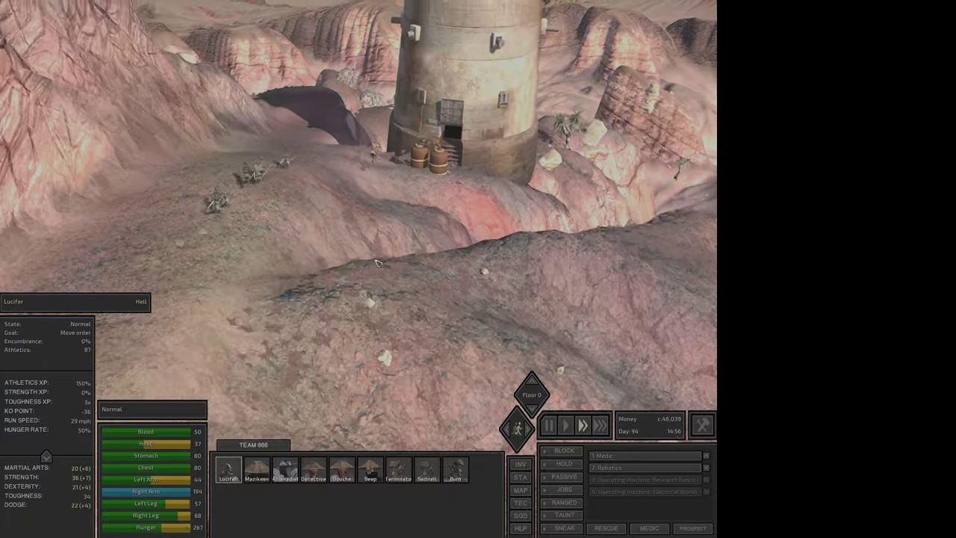
# Attack the Black Dragon Genin unprovoked, have Lucifer attack all, and glance at his skills
pyautogui.press('space')
pyautogui.click(566, 427)
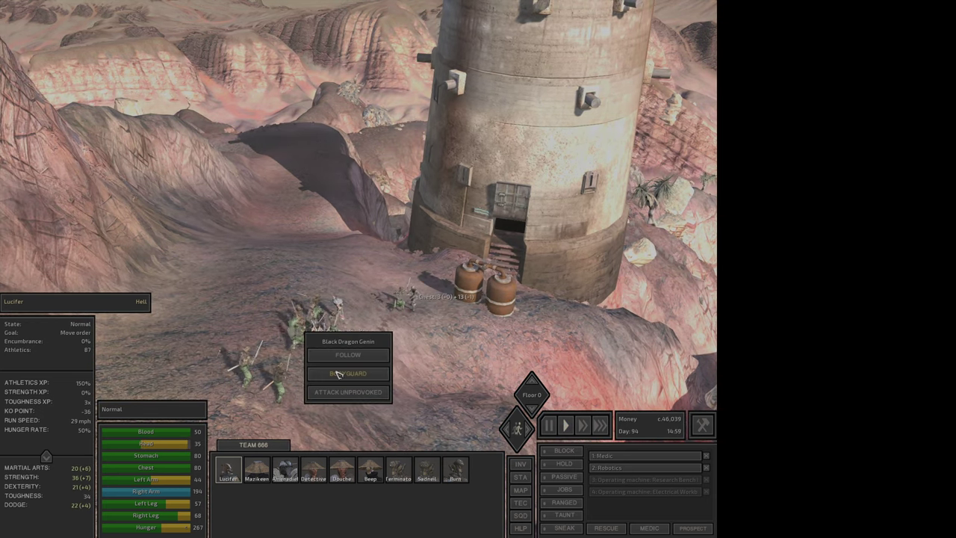
pyautogui.click(348, 392)
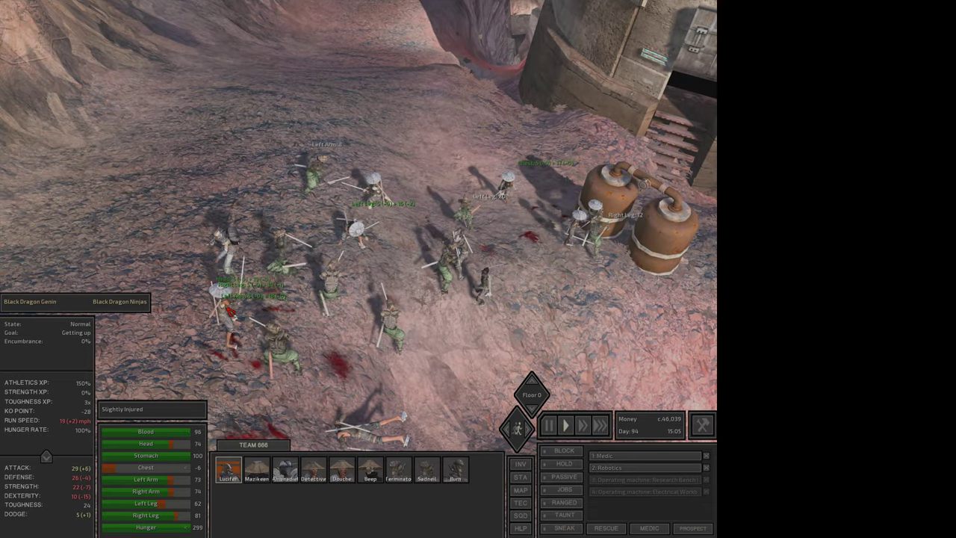
pyautogui.click(270, 349)
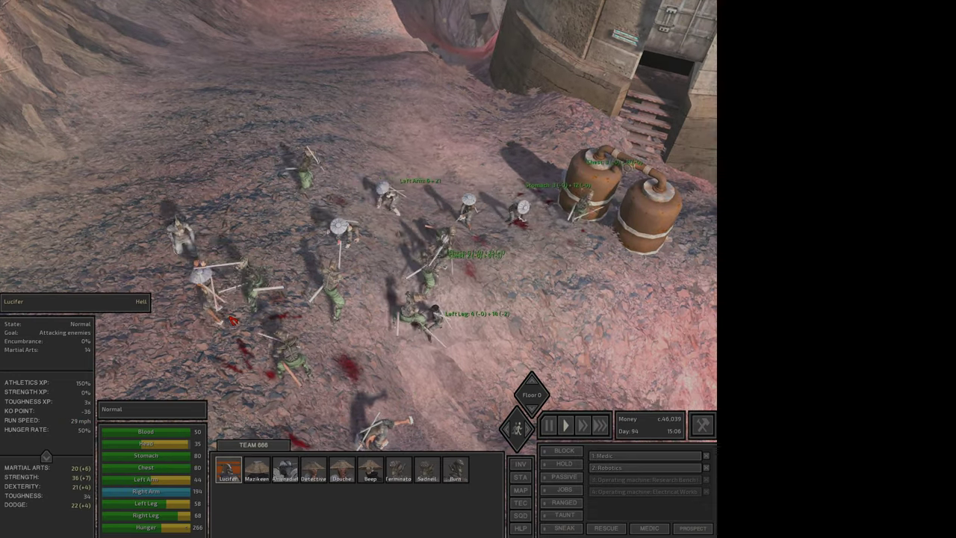
pyautogui.press('c')
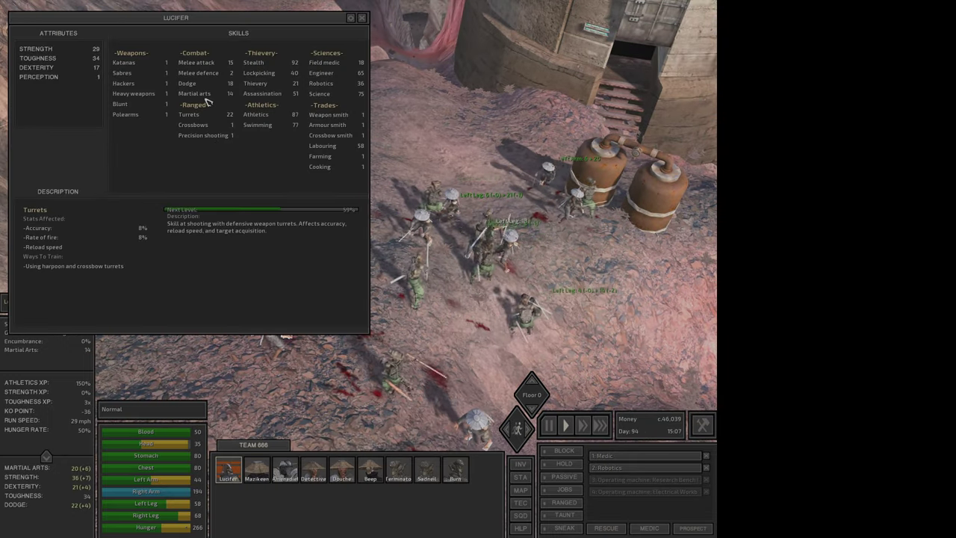
pyautogui.press('c')
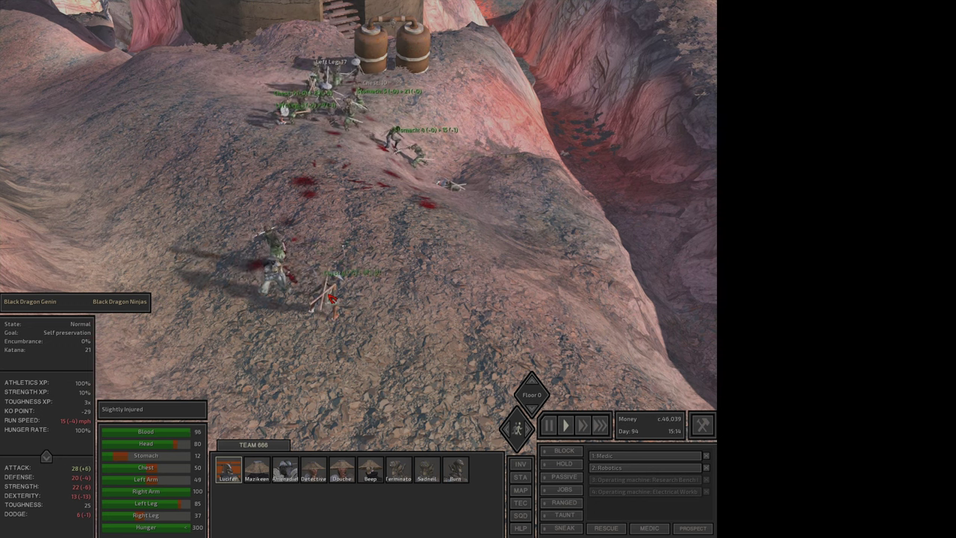
pyautogui.press('space')
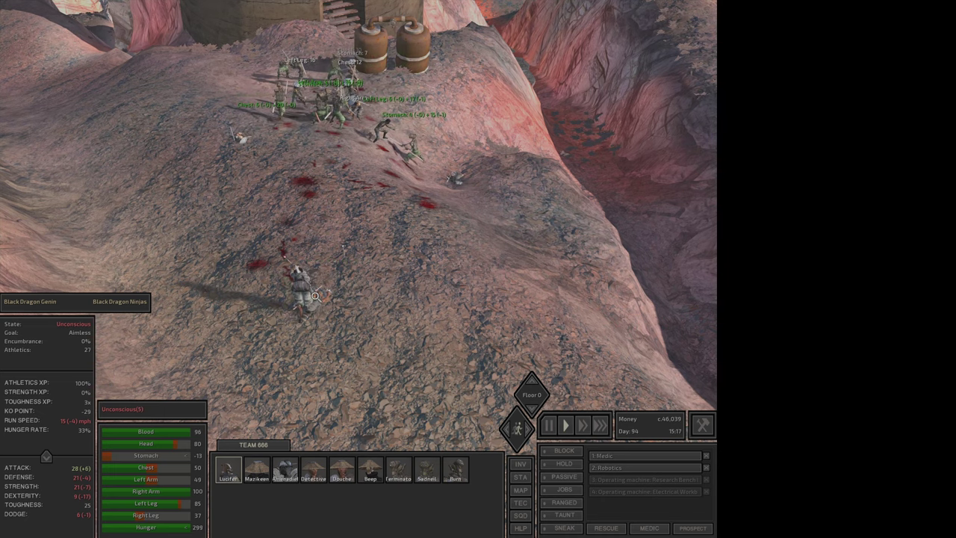
# Loot Ninja Blades from two downed ninjas into the Thieves Backpack
pyautogui.rightClick(315, 297)
pyautogui.keyDown('ctrl'); pyautogui.click(375, 122); pyautogui.keyUp('ctrl')
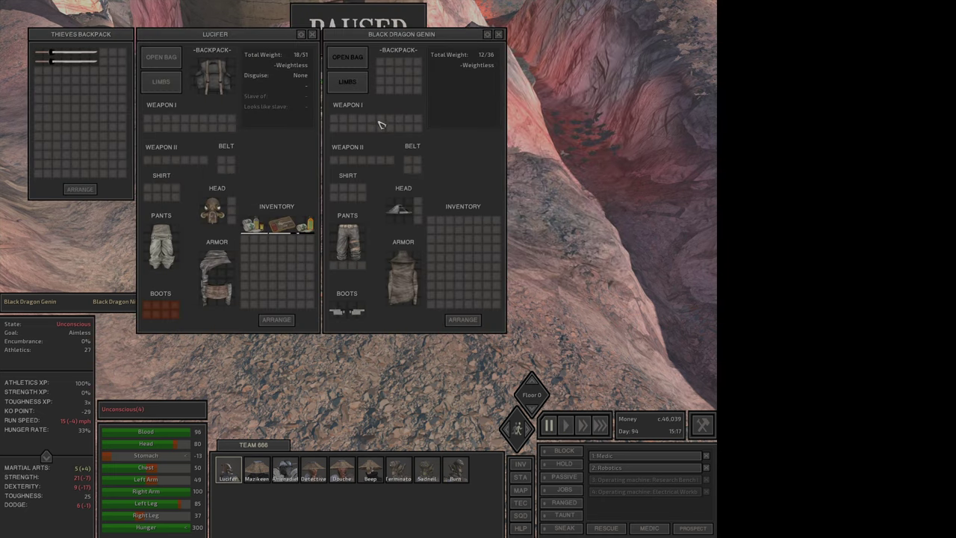
pyautogui.press('Escape')
pyautogui.scroll(3, 407, 255)
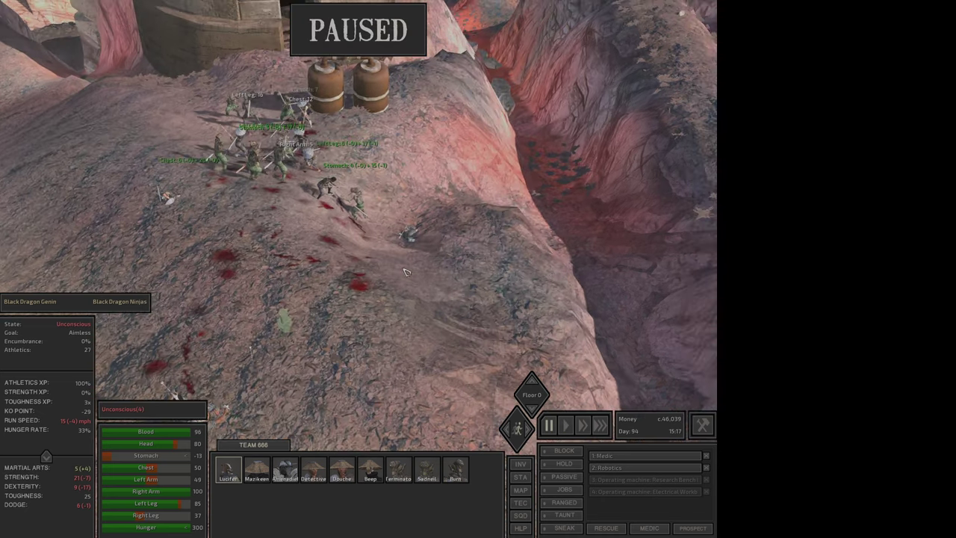
pyautogui.press('space')
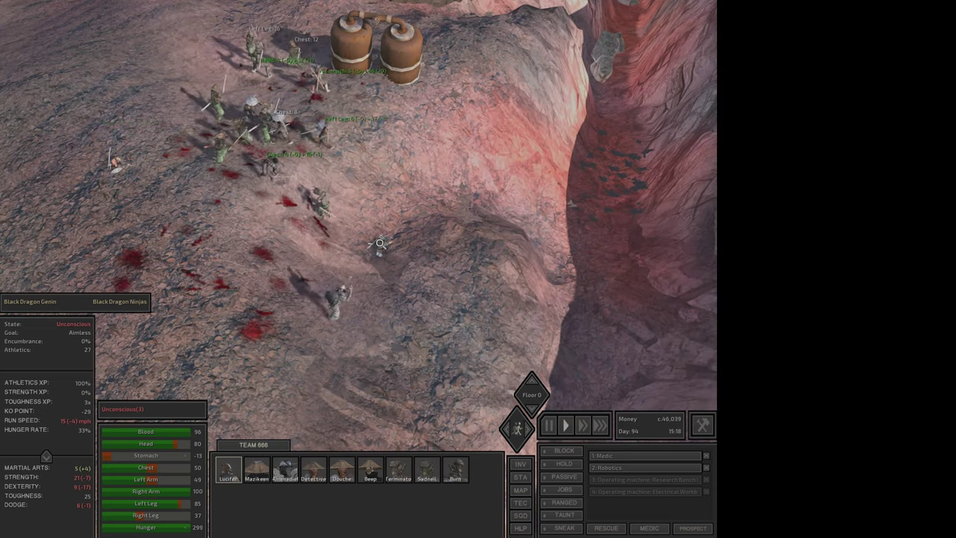
pyautogui.rightClick(377, 255)
pyautogui.press('space')
pyautogui.keyDown('ctrl'); pyautogui.click(370, 119); pyautogui.keyUp('ctrl')
pyautogui.keyDown('ctrl'); pyautogui.click(374, 124); pyautogui.keyUp('ctrl')
pyautogui.press('Escape')
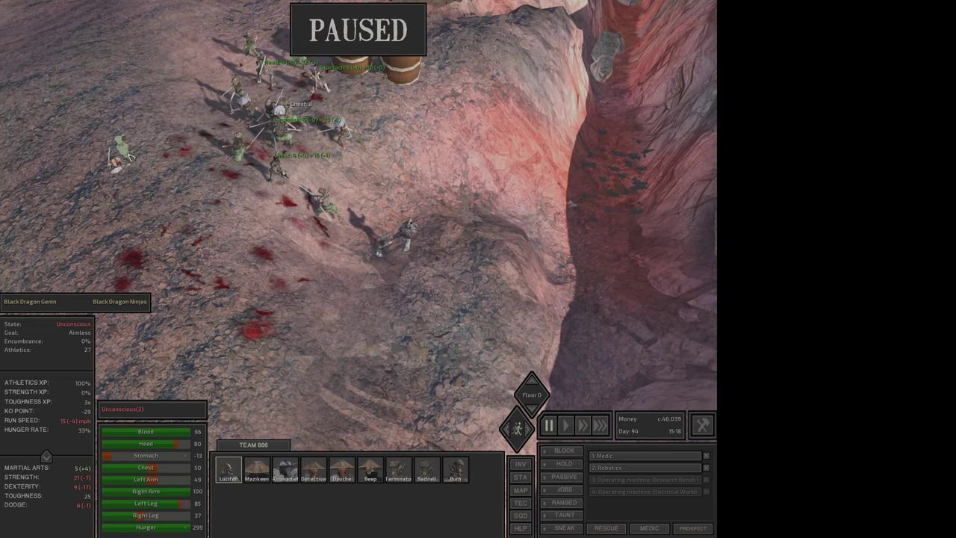
pyautogui.press('space')
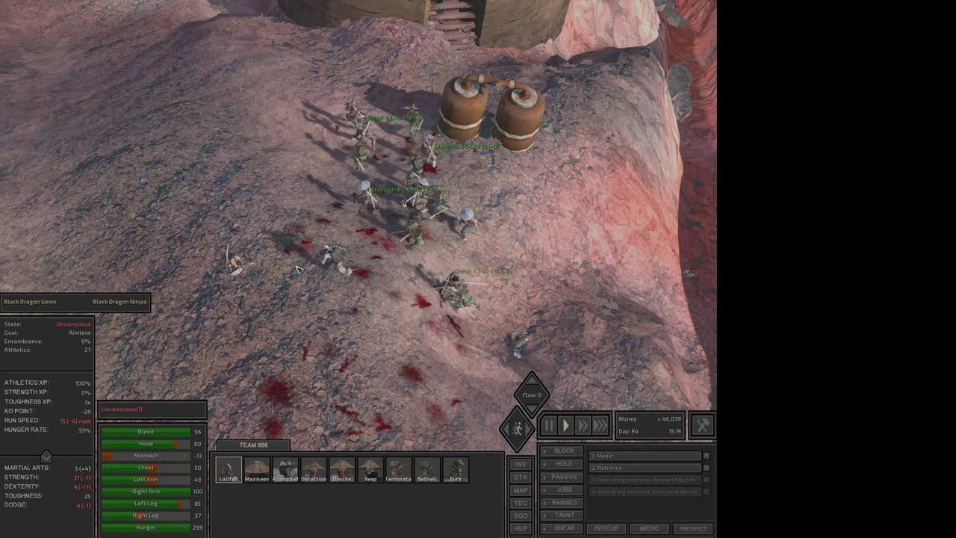
# Take a third Genin's blade, then move Mazikeen into position and return to Lucifer
pyautogui.rightClick(366, 153)
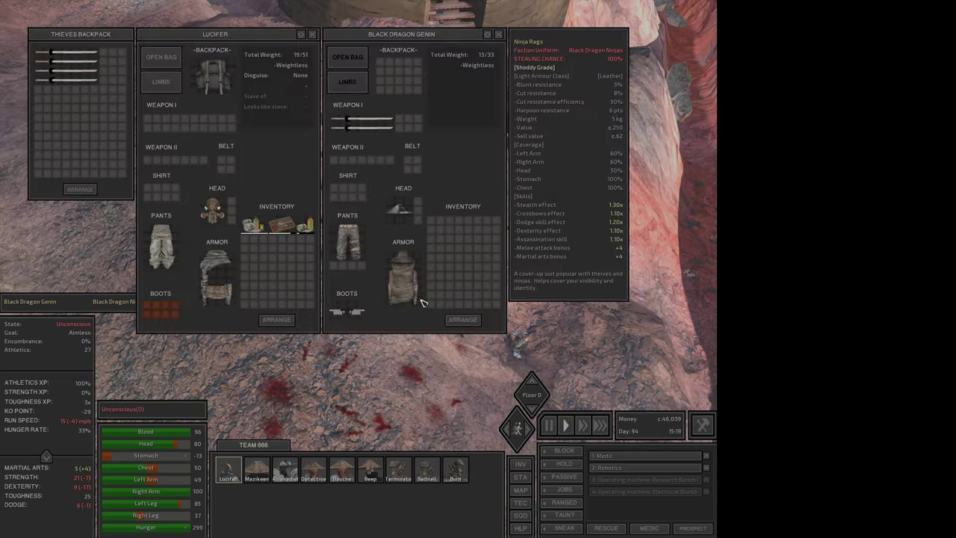
pyautogui.press('space')
pyautogui.keyDown('ctrl'); pyautogui.click(378, 125); pyautogui.keyUp('ctrl')
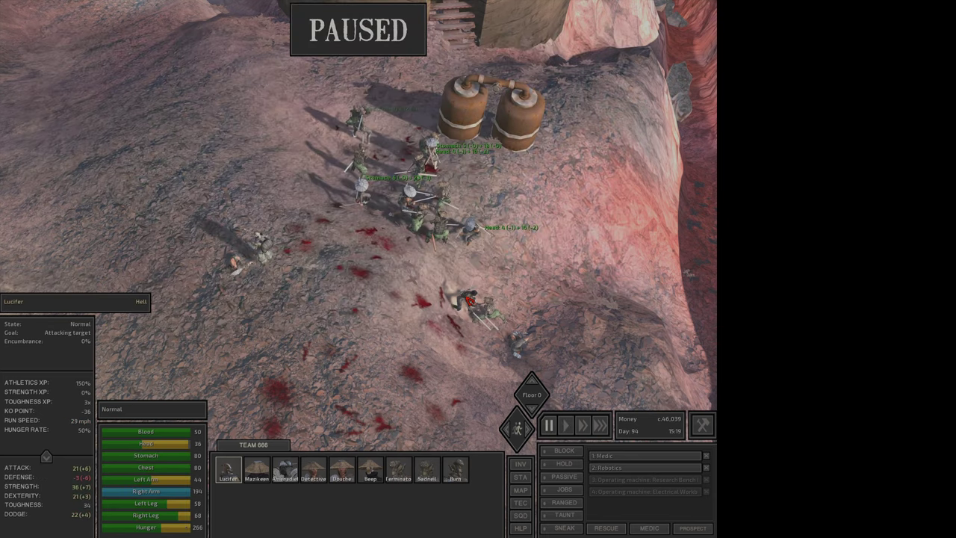
pyautogui.press('space')
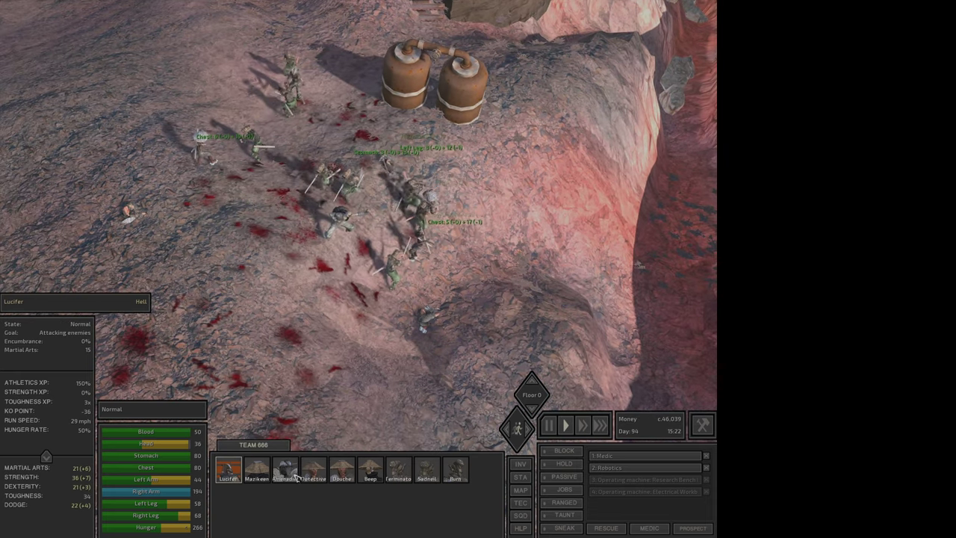
pyautogui.click(257, 469)
pyautogui.rightClick(308, 383)
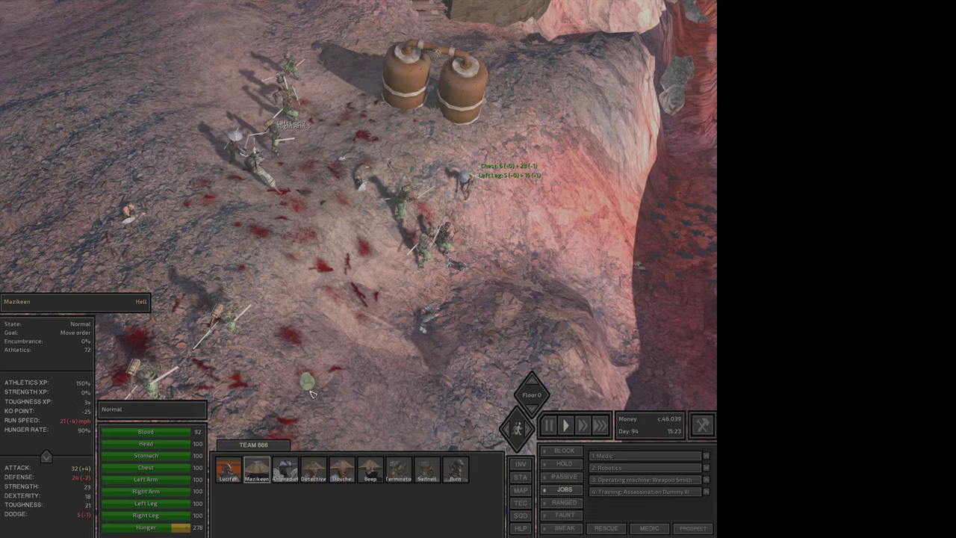
pyautogui.click(346, 302)
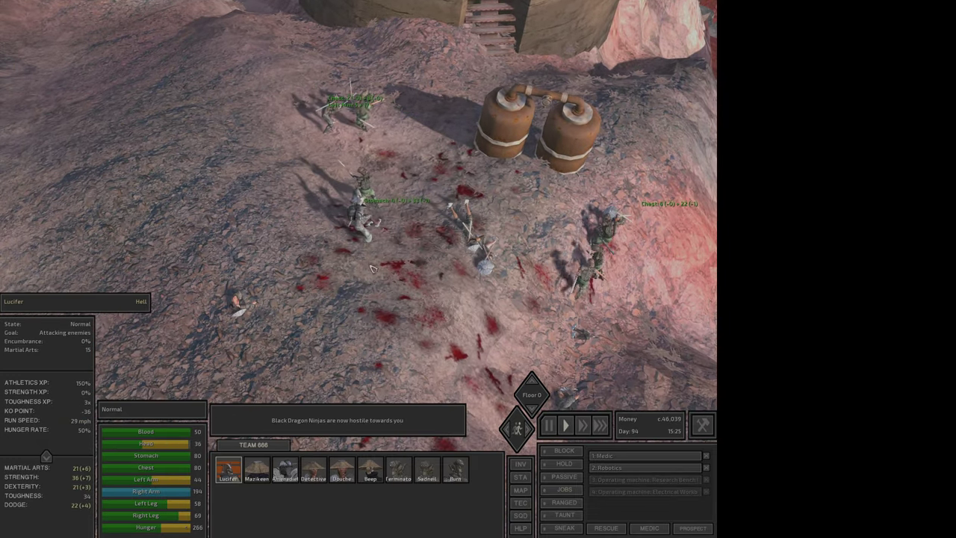
pyautogui.press('q')
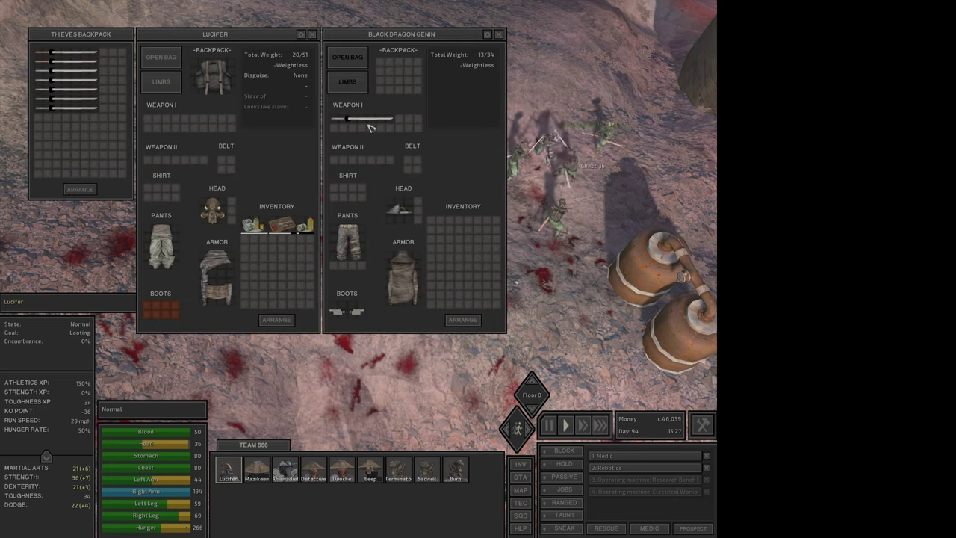
# Inspect unconscious Buzan and the crippled Genin, and check another Genin's loot
pyautogui.press('Escape')
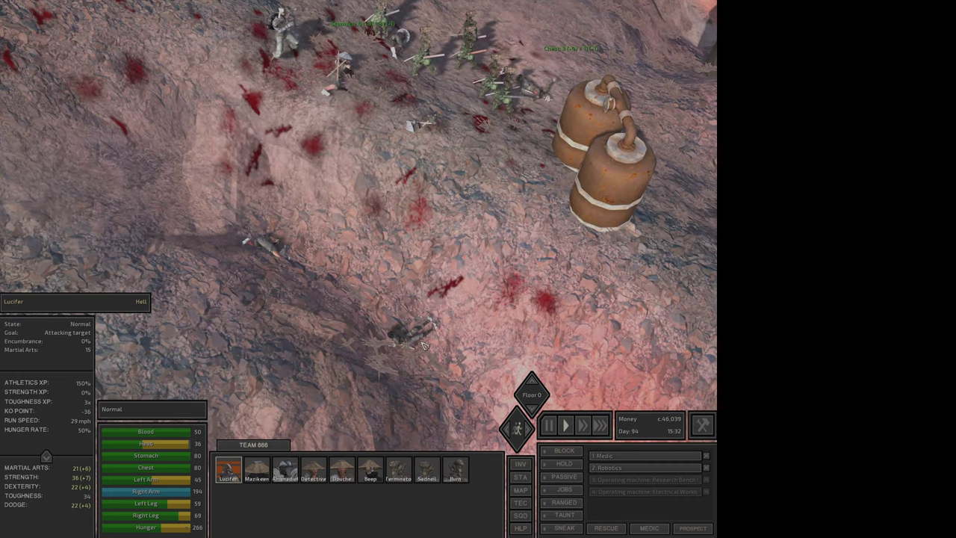
pyautogui.click(416, 346)
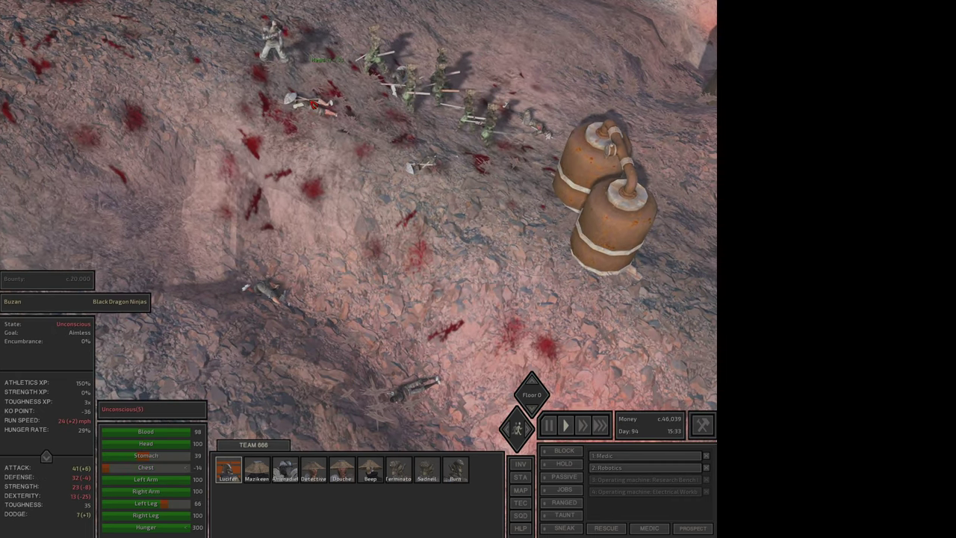
pyautogui.click(409, 384)
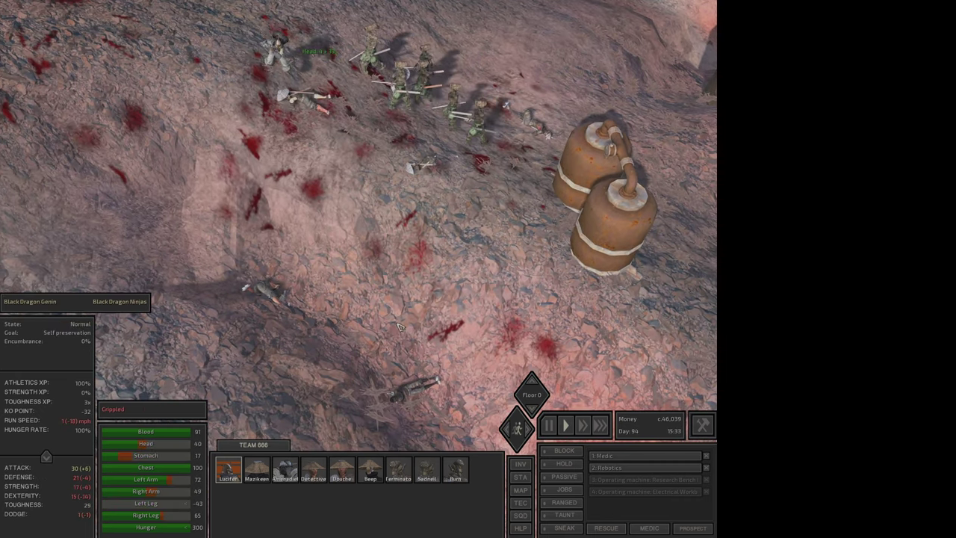
pyautogui.click(329, 100)
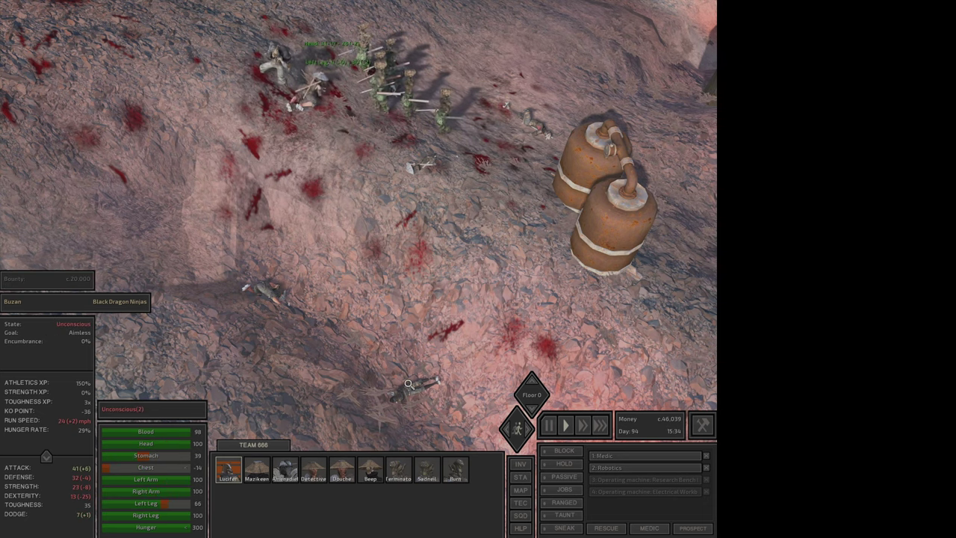
pyautogui.click(329, 100)
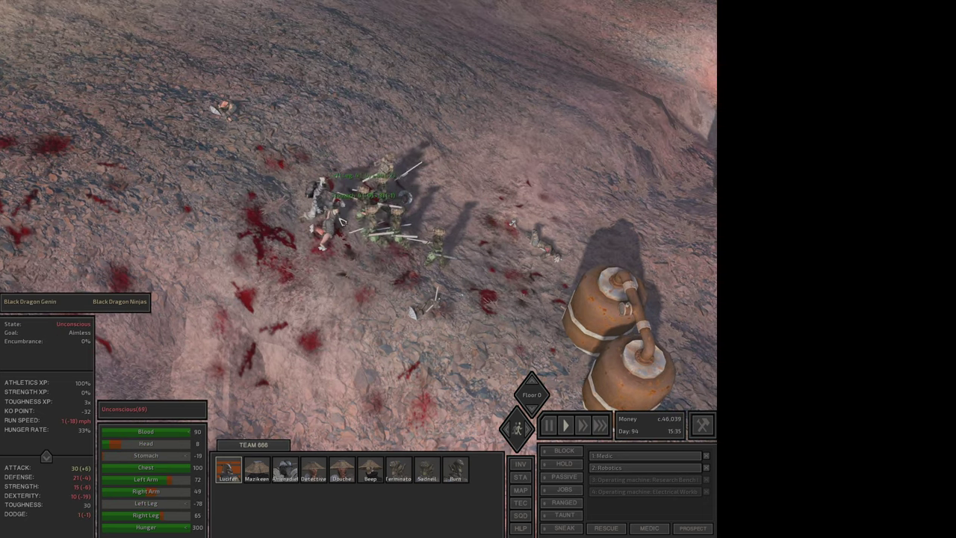
pyautogui.rightClick(338, 224)
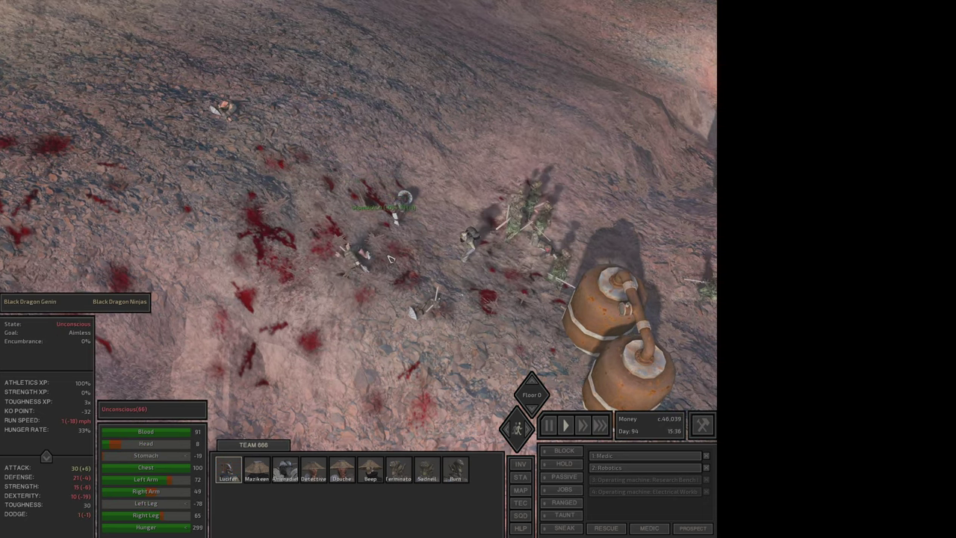
pyautogui.press('Escape')
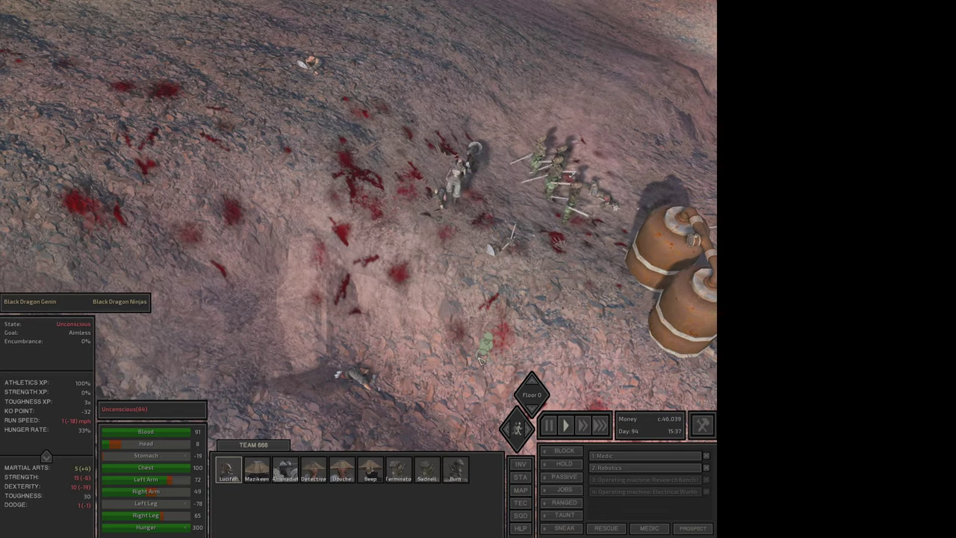
pyautogui.press('s')
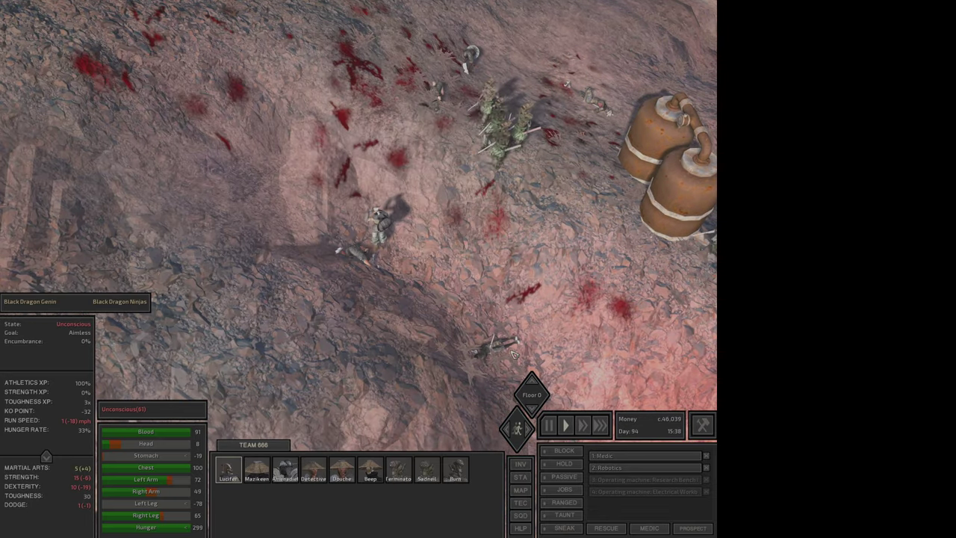
# Loot Buzan, putting his sword in the Thieves Backpack and Ninja Rags on Lucifer
pyautogui.rightClick(490, 341)
pyautogui.press('space')
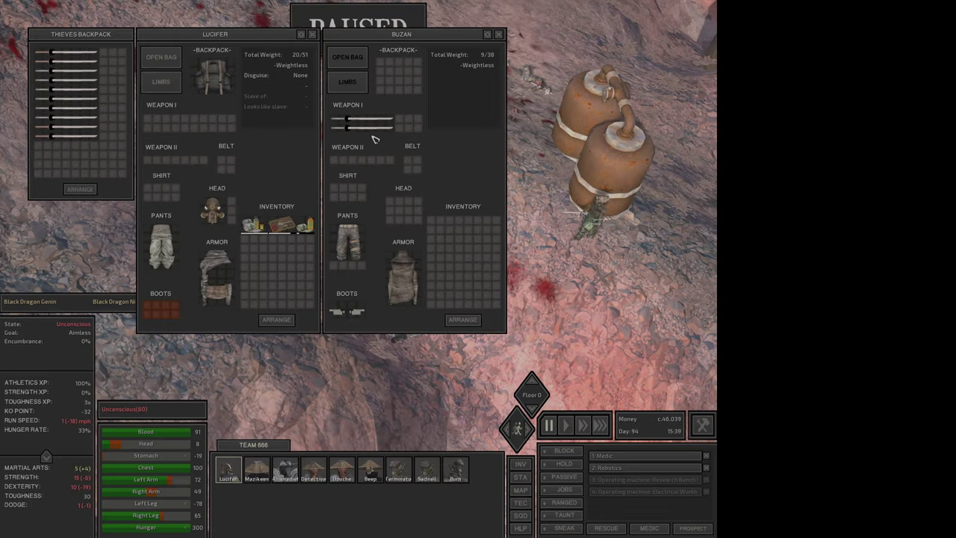
pyautogui.click(379, 126)
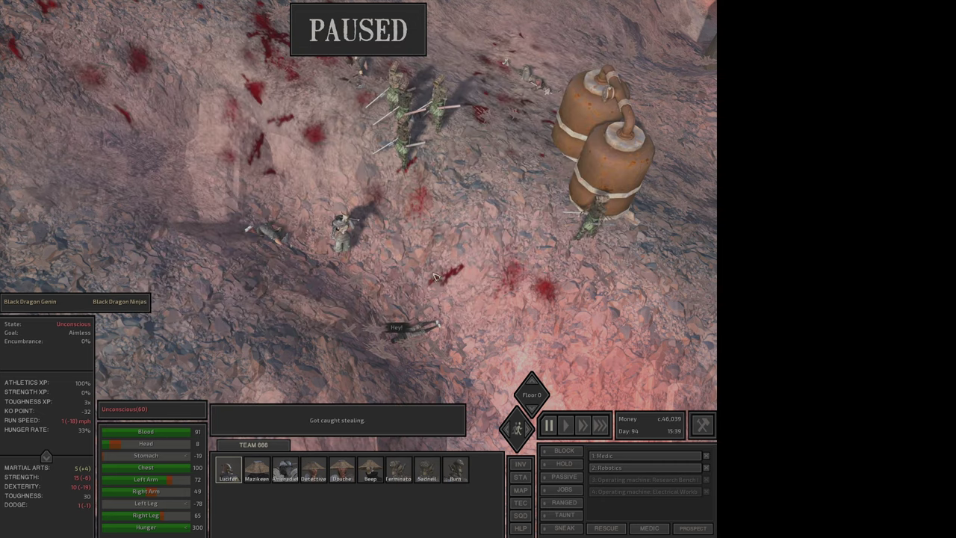
pyautogui.press('space')
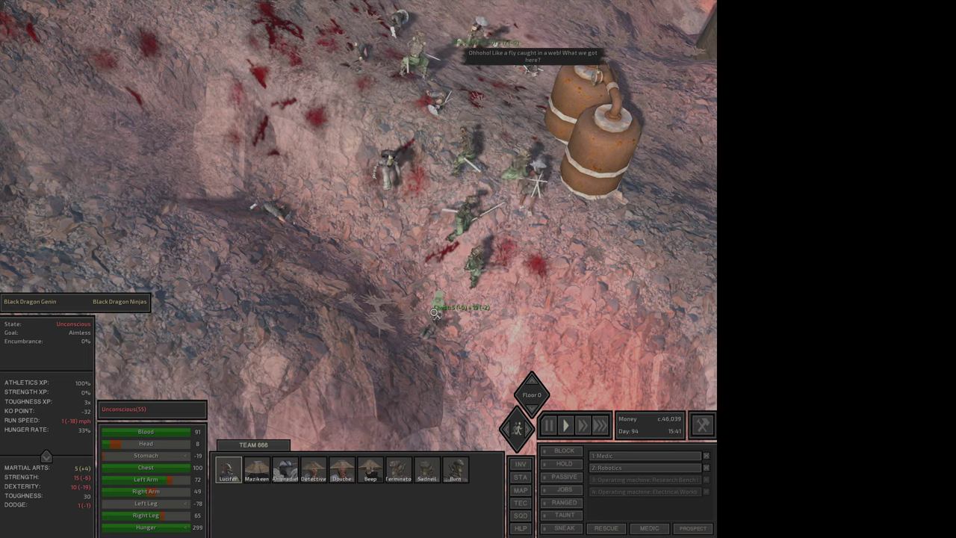
pyautogui.rightClick(435, 313)
pyautogui.press('space')
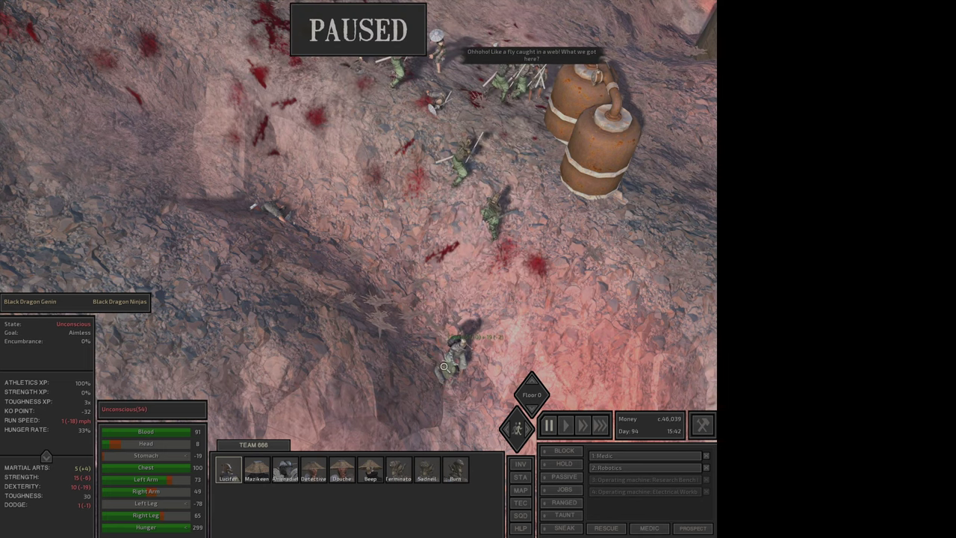
pyautogui.keyDown('ctrl'); pyautogui.click(366, 121); pyautogui.keyUp('ctrl')
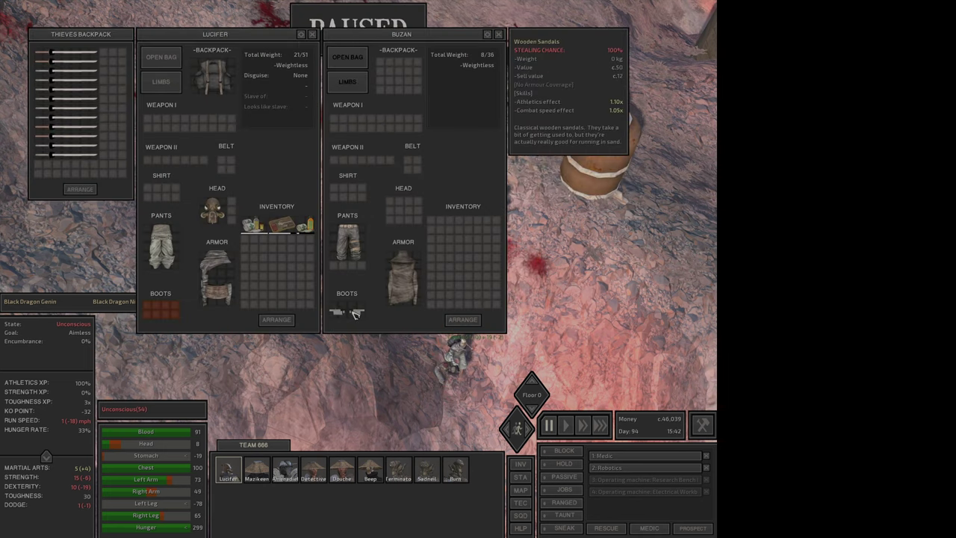
pyautogui.keyDown('ctrl'); pyautogui.click(408, 299); pyautogui.keyUp('ctrl')
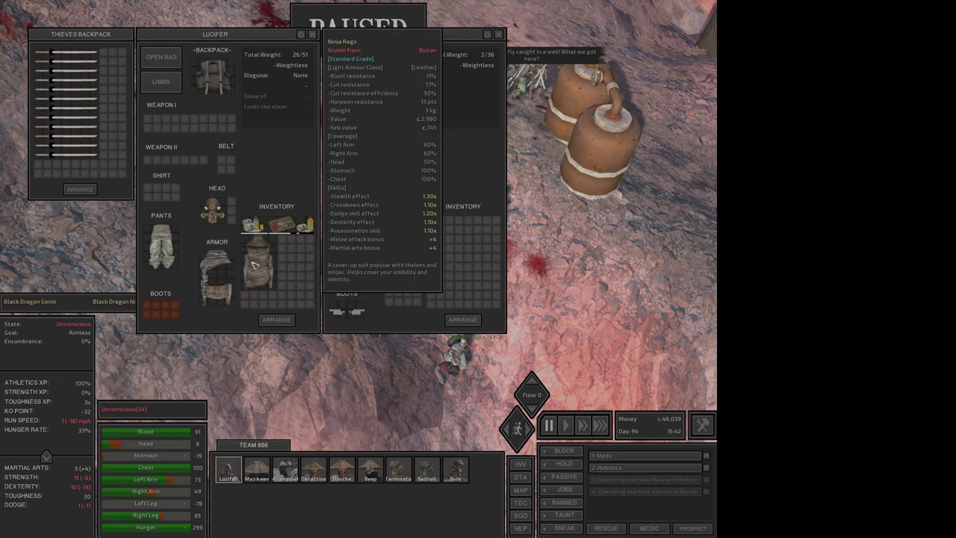
pyautogui.press('Escape')
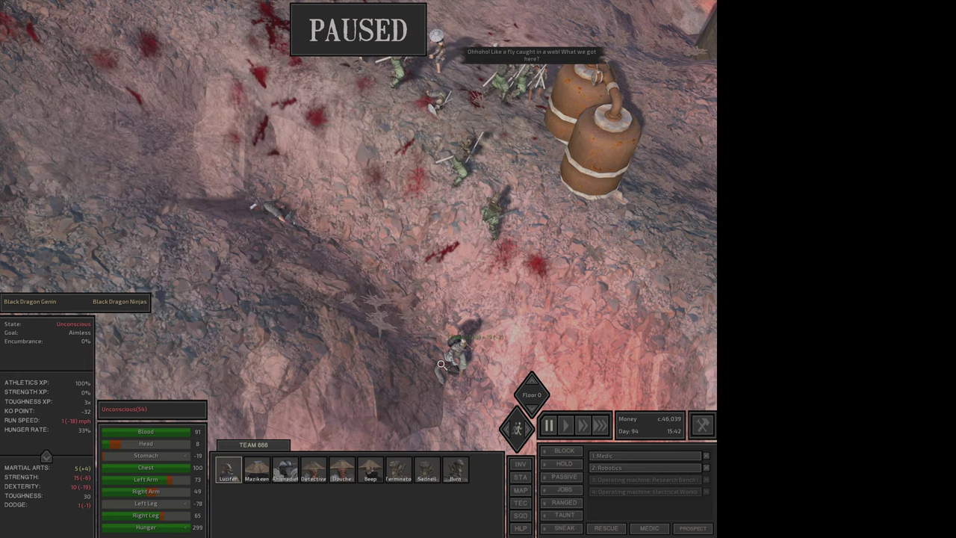
# Select Mazikeen and order her to loot the unconscious Buzan
pyautogui.click(442, 364)
pyautogui.press('s')
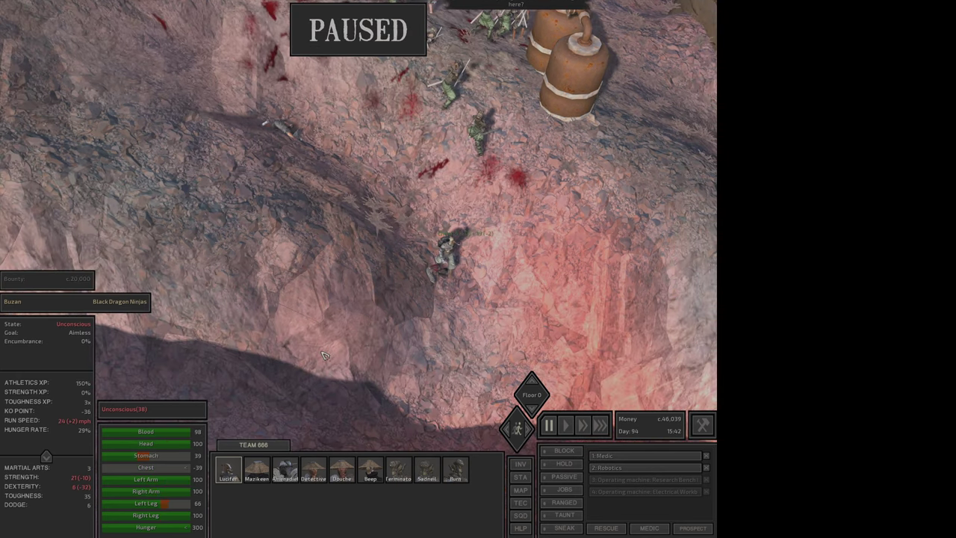
pyautogui.press('d')
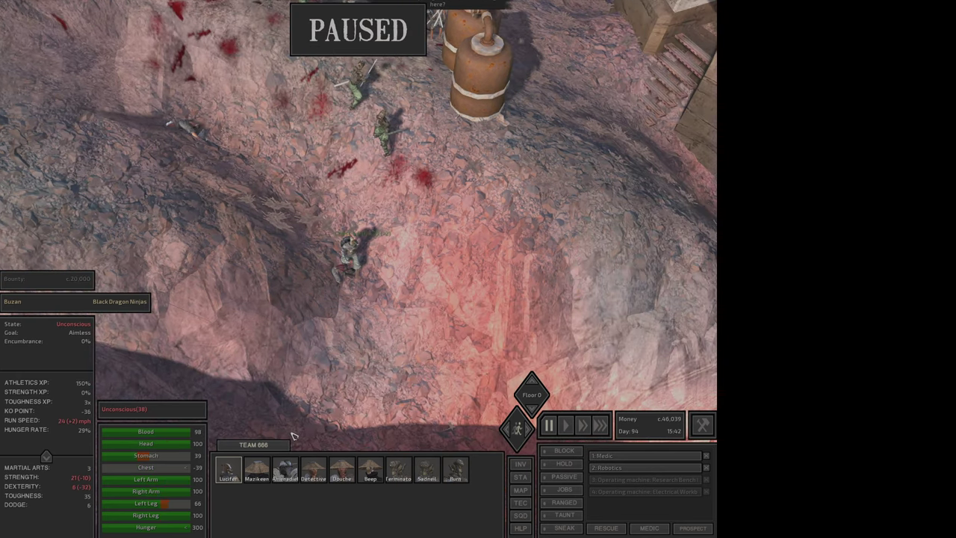
pyautogui.click(261, 469)
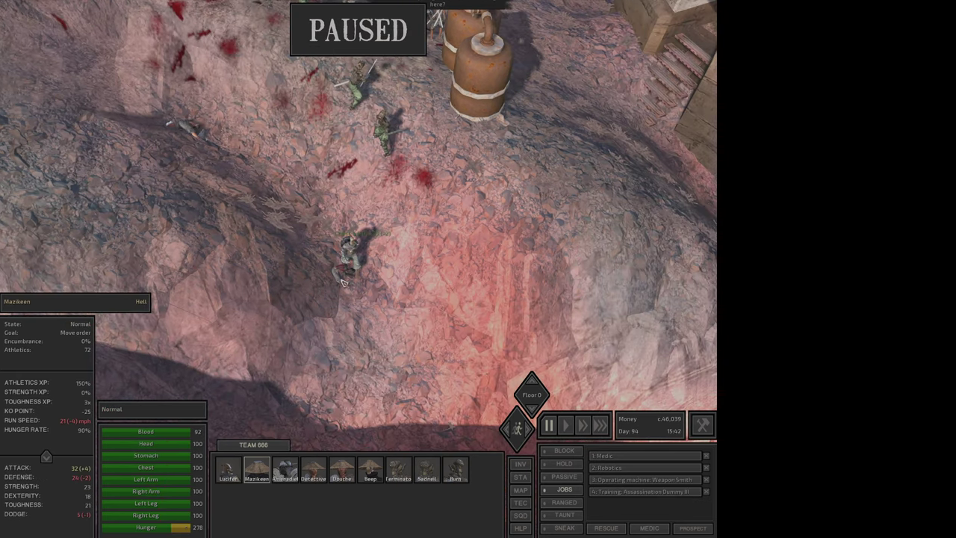
pyautogui.rightClick(341, 278)
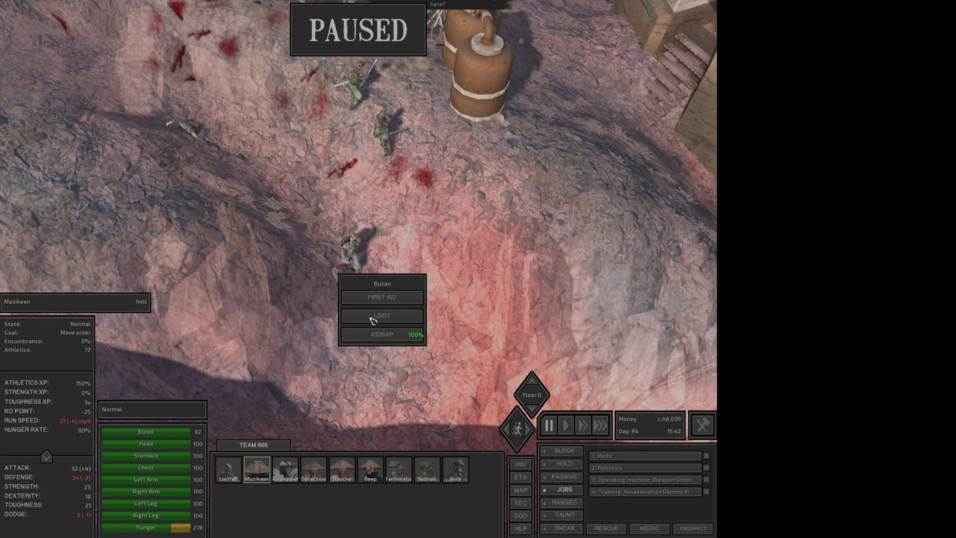
pyautogui.press('space')
pyautogui.rightClick(343, 284)
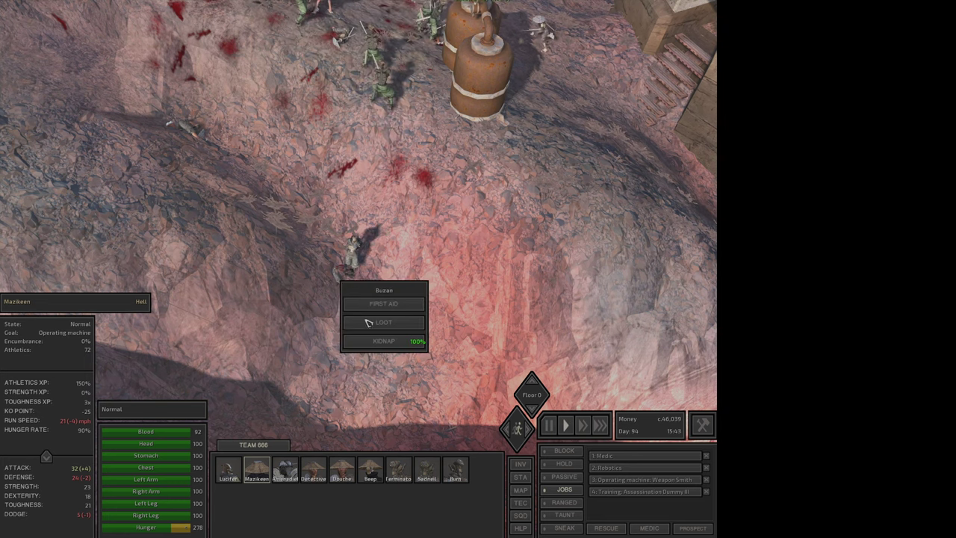
pyautogui.click(373, 323)
# Send Mazikeen walking toward Buzan, then switch to Lucifer and check his stats
pyautogui.press('m')
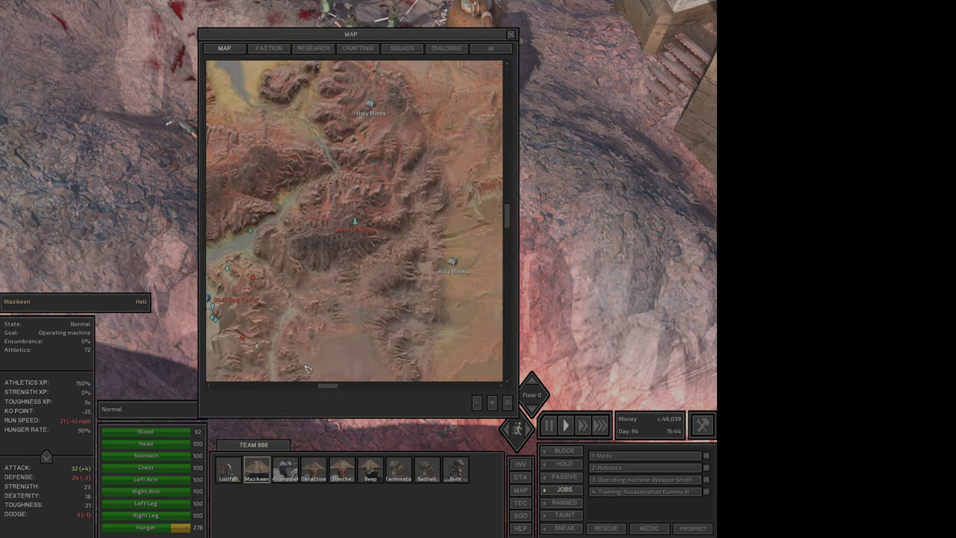
pyautogui.press('m')
pyautogui.rightClick(292, 248)
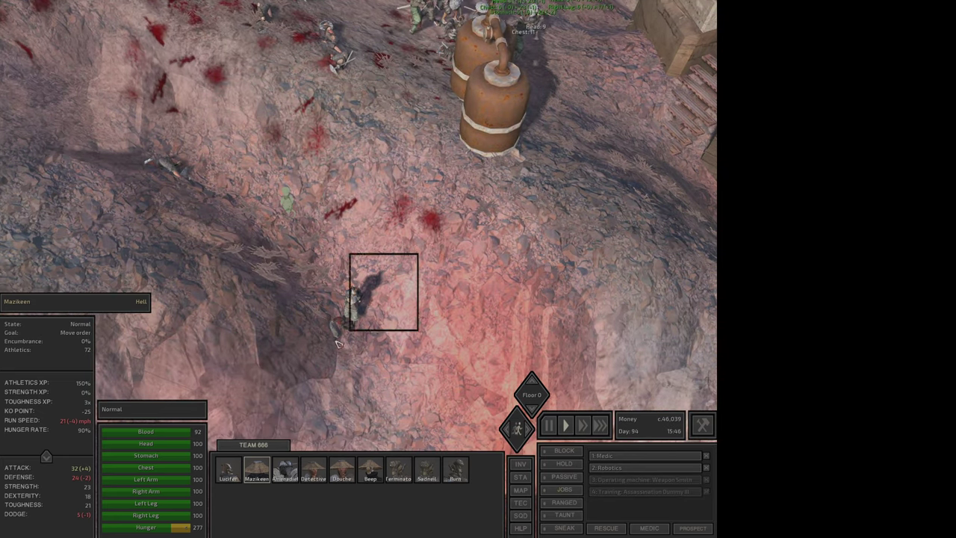
pyautogui.press('F1')
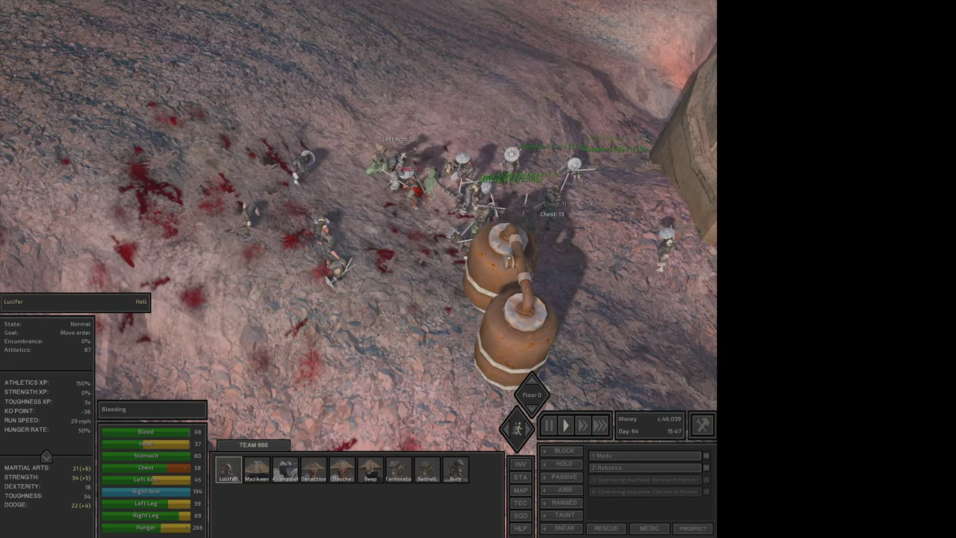
pyautogui.press('w')
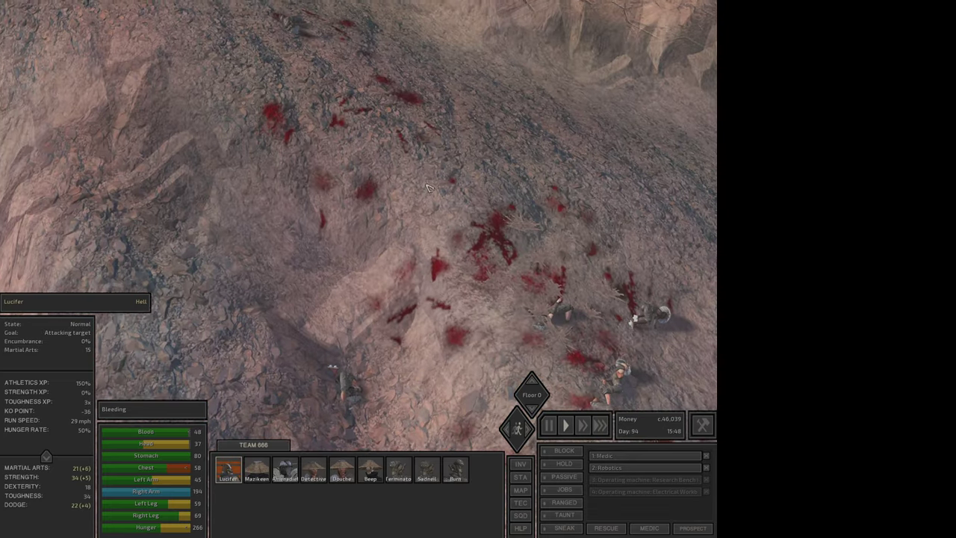
pyautogui.press('w')
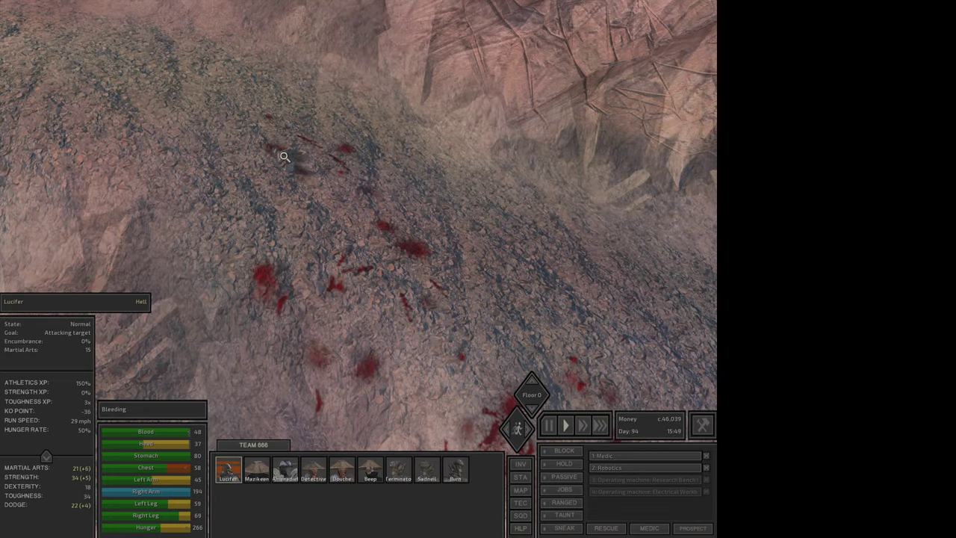
pyautogui.press('w')
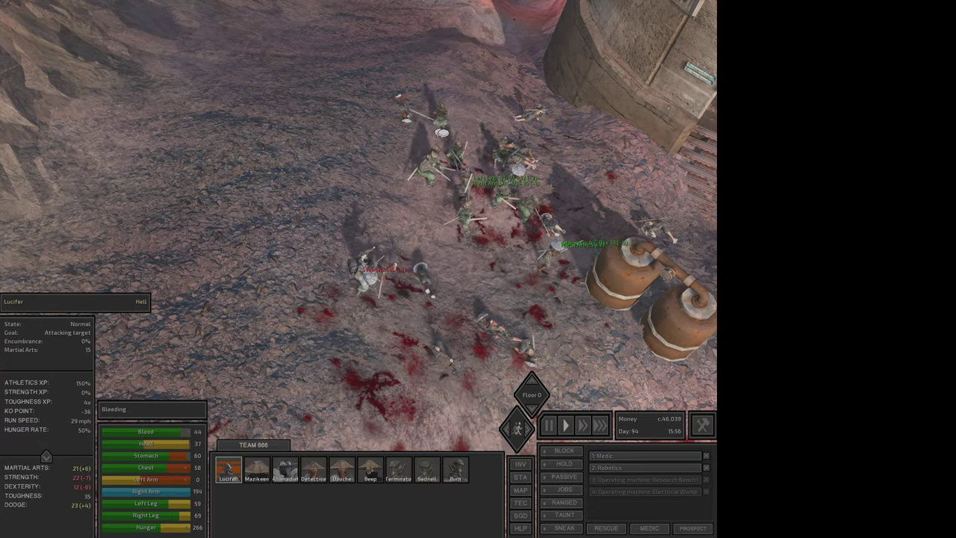
pyautogui.press('e')
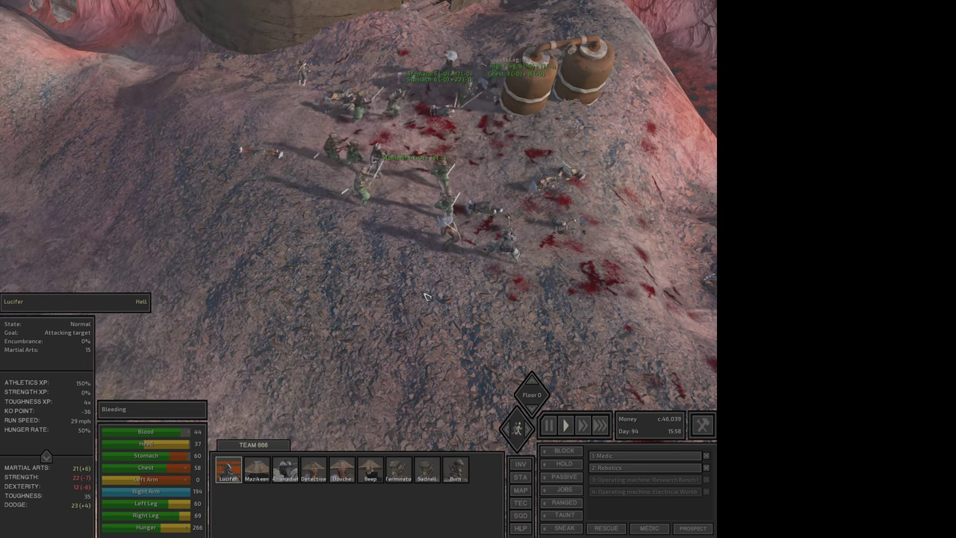
pyautogui.press('c')
pyautogui.press('c')
pyautogui.press('i')
pyautogui.press('i')
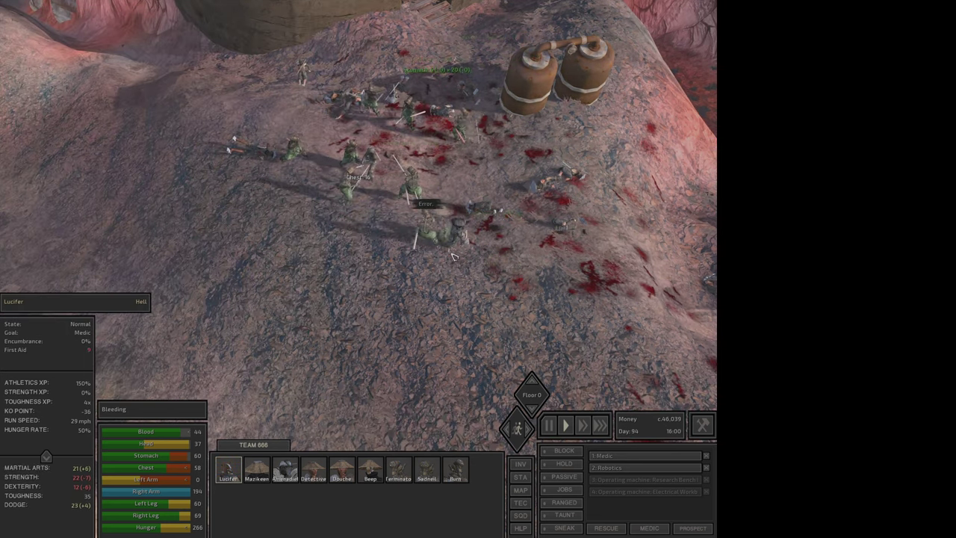
# Loot the fallen Genin Dimak, moving his Ninja Blade and Ninja Rags into Lucifer's inventory
pyautogui.rightClick(456, 254)
pyautogui.press('space')
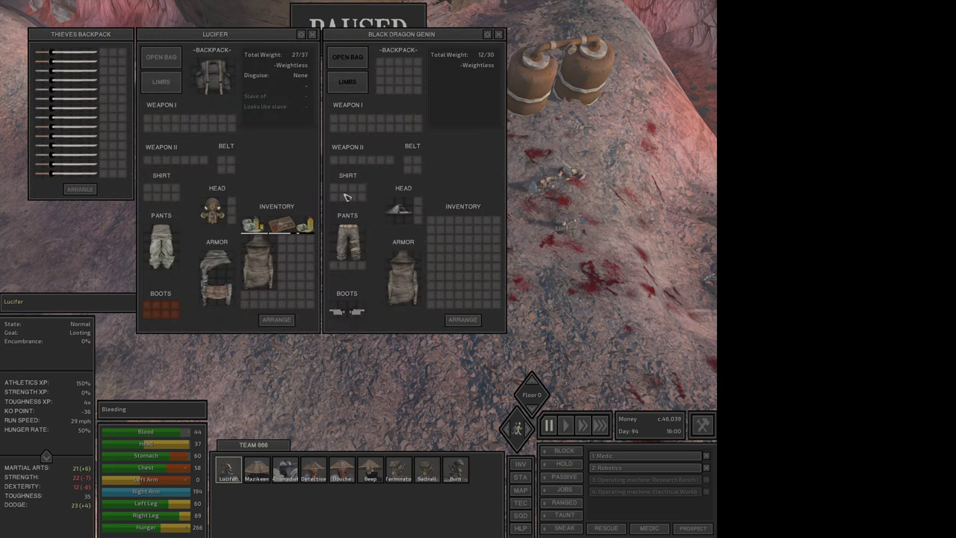
pyautogui.press('Escape')
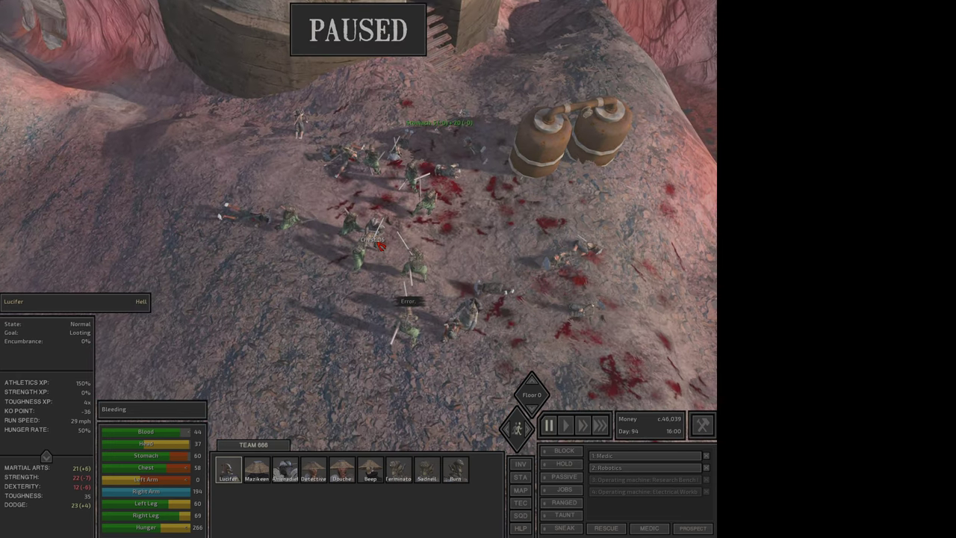
pyautogui.press('space')
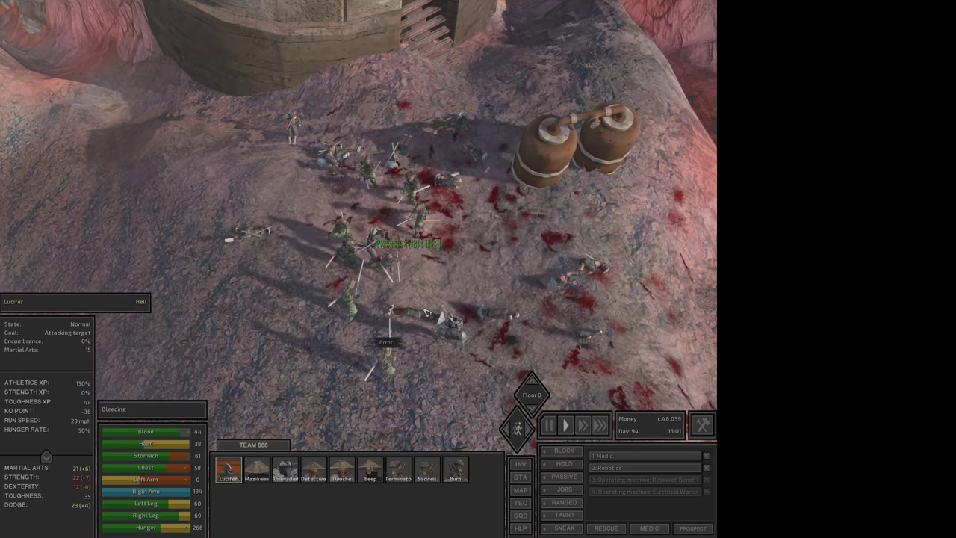
pyautogui.scroll(1, 372, 244)
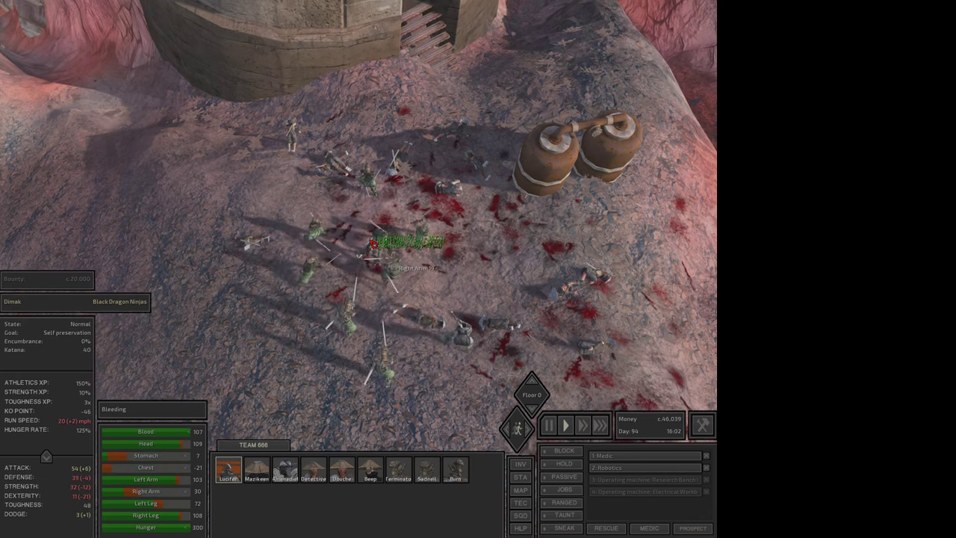
pyautogui.scroll(1, 372, 244)
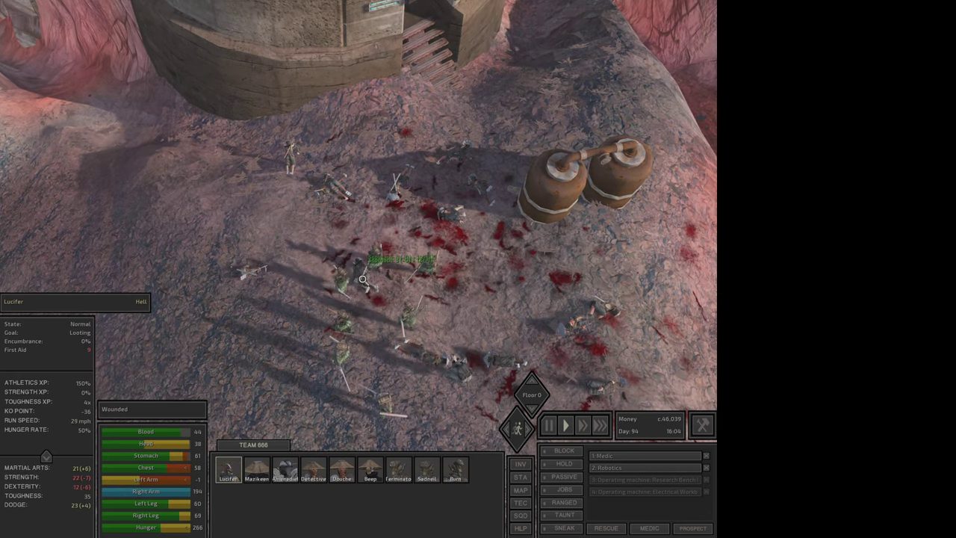
pyautogui.moveTo(366, 119)
pyautogui.keyDown('ctrl'); pyautogui.click(385, 125); pyautogui.keyUp('ctrl')
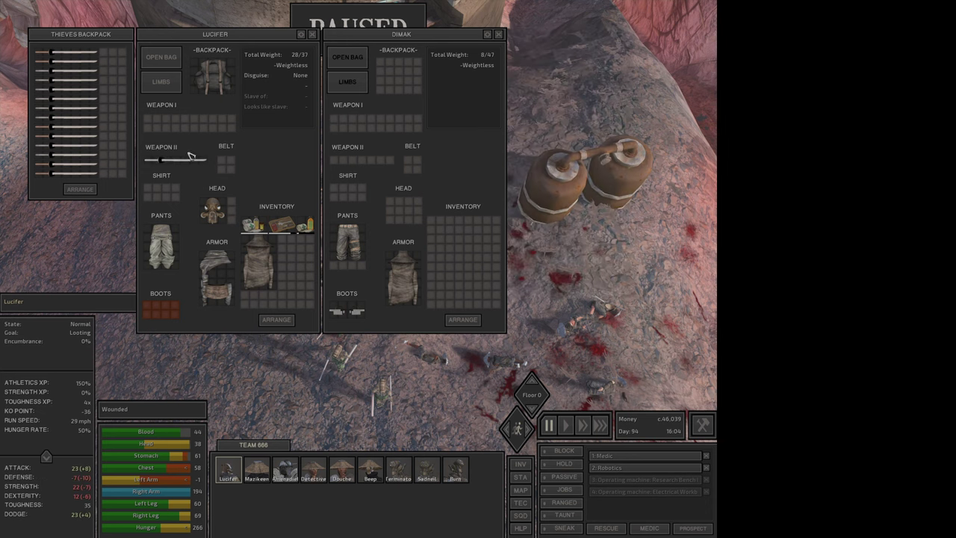
pyautogui.moveTo(176, 159)
pyautogui.keyDown('ctrl'); pyautogui.click(192, 166); pyautogui.keyUp('ctrl')
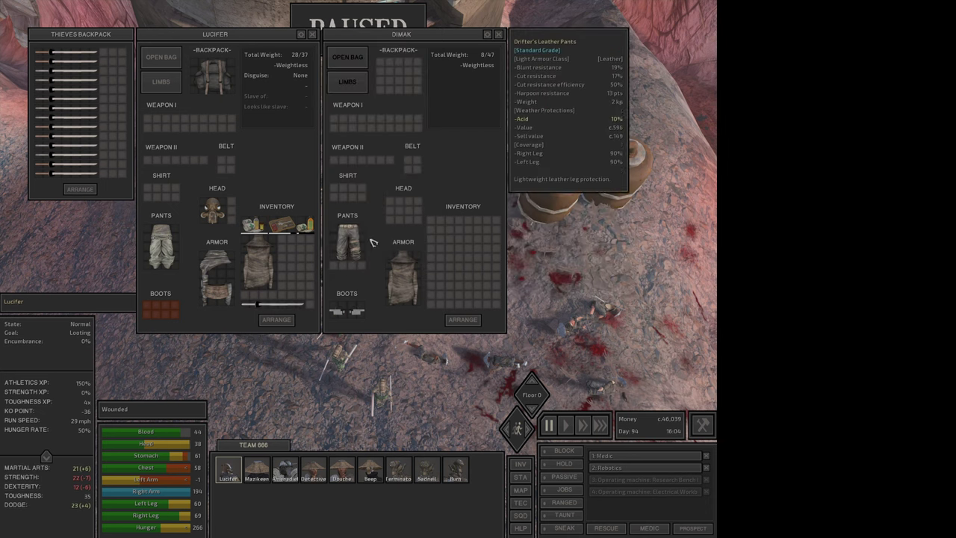
pyautogui.keyDown('ctrl'); pyautogui.click(403, 272); pyautogui.keyUp('ctrl')
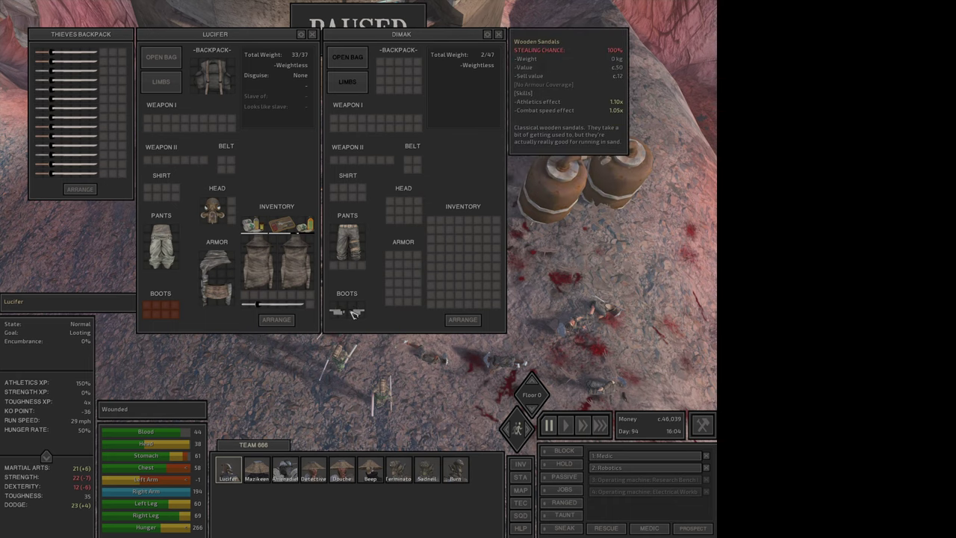
pyautogui.press('Escape')
pyautogui.press('space')
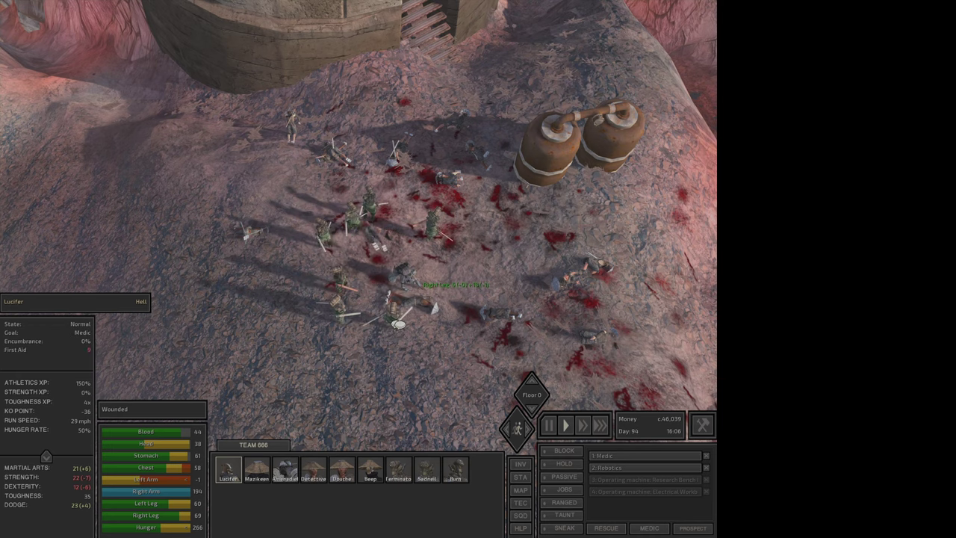
# Order Lucifer to do repairs, switching briefly to Mazikeen and back
pyautogui.rightClick(398, 327)
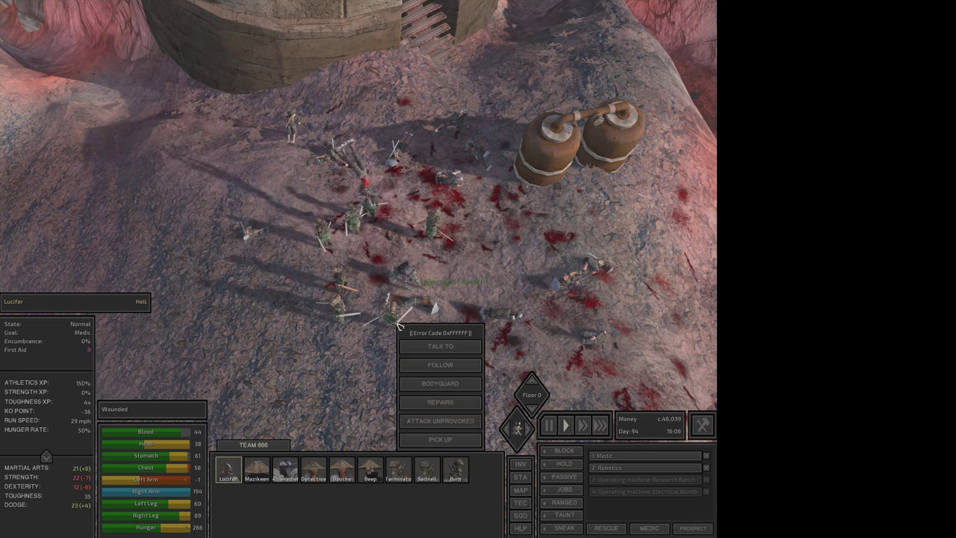
pyautogui.click(440, 402)
pyautogui.scroll(-1, 394, 322)
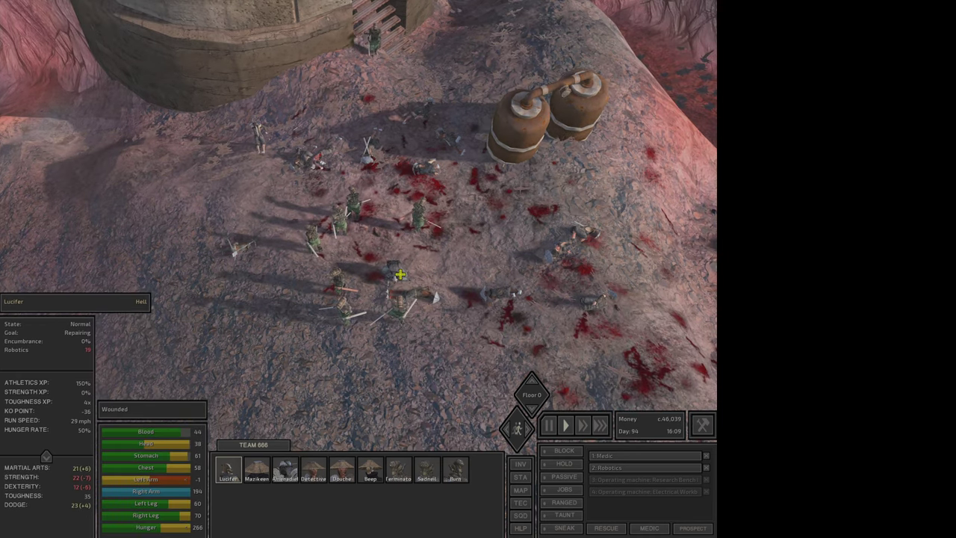
pyautogui.click(400, 275)
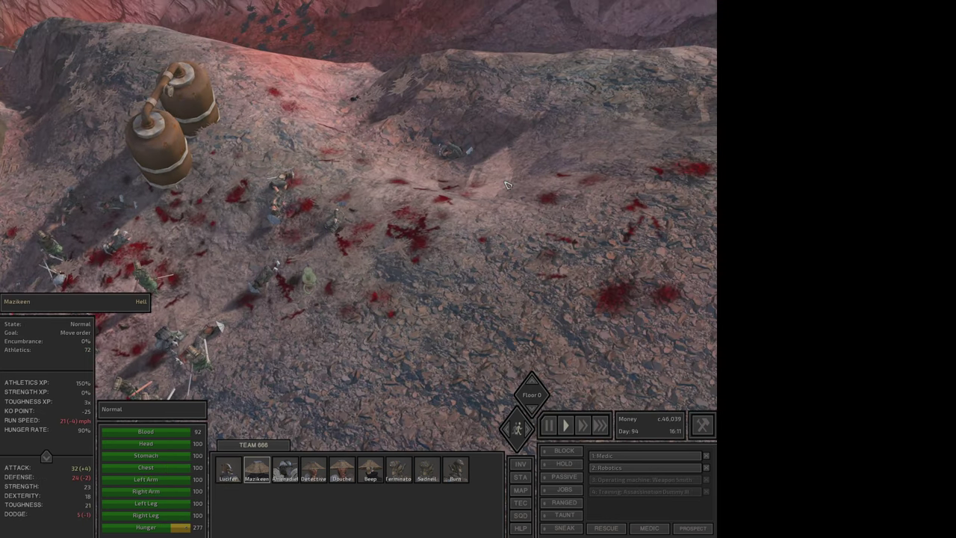
pyautogui.scroll(1, 448, 187)
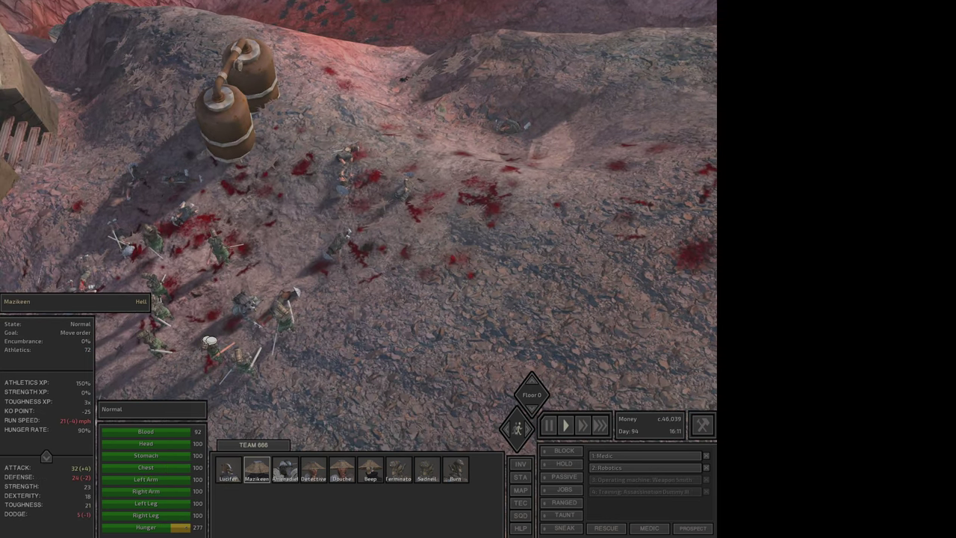
pyautogui.click(397, 297)
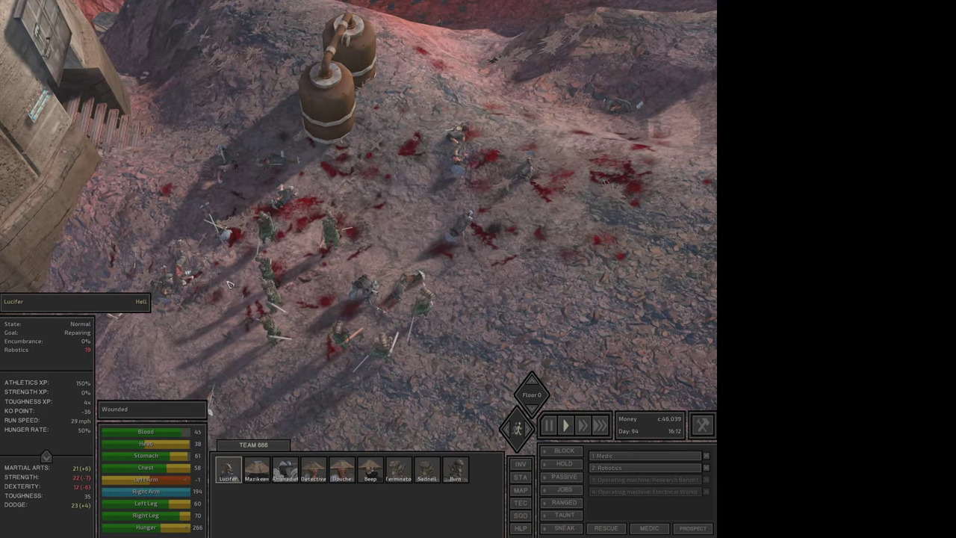
# Try looting Dimak's body, then reselect him on the battlefield
pyautogui.rightClick(177, 264)
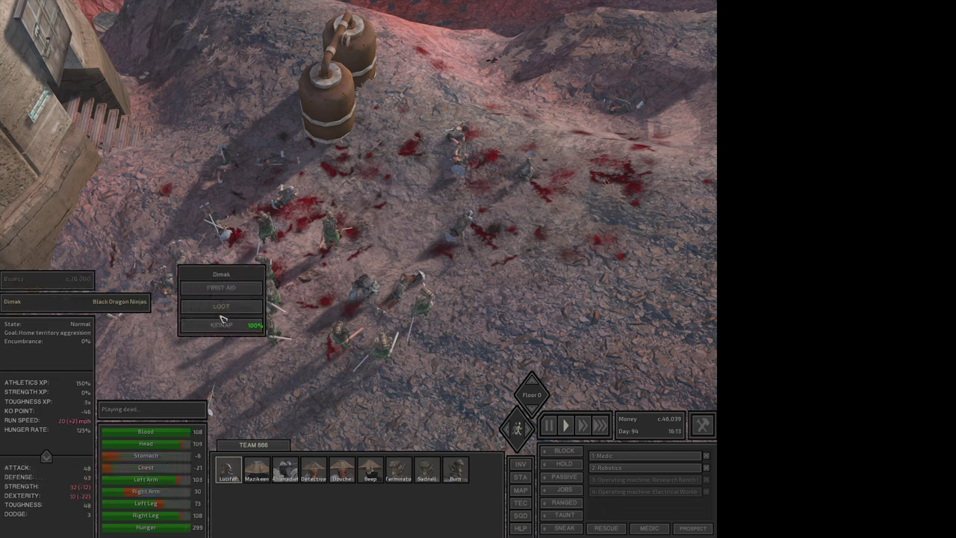
pyautogui.click(222, 326)
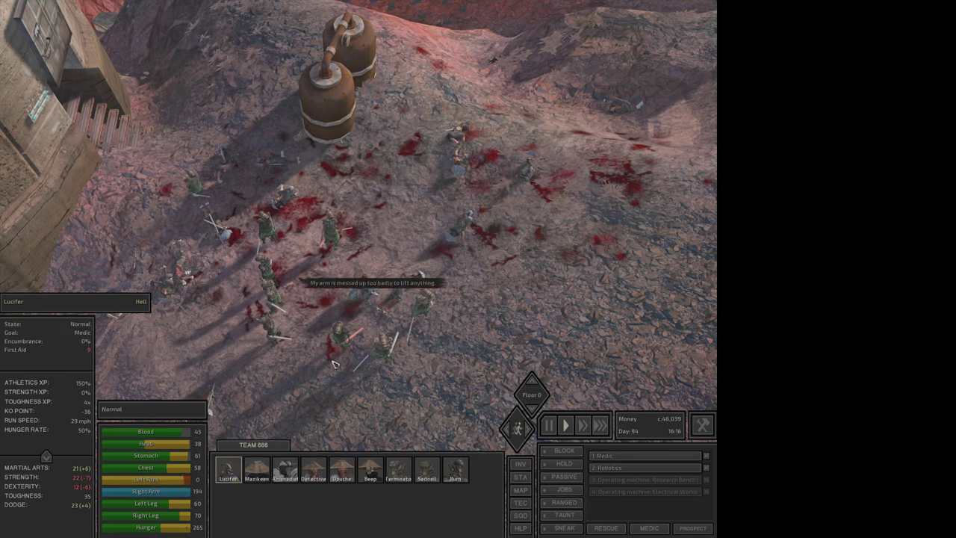
pyautogui.rightClick(178, 260)
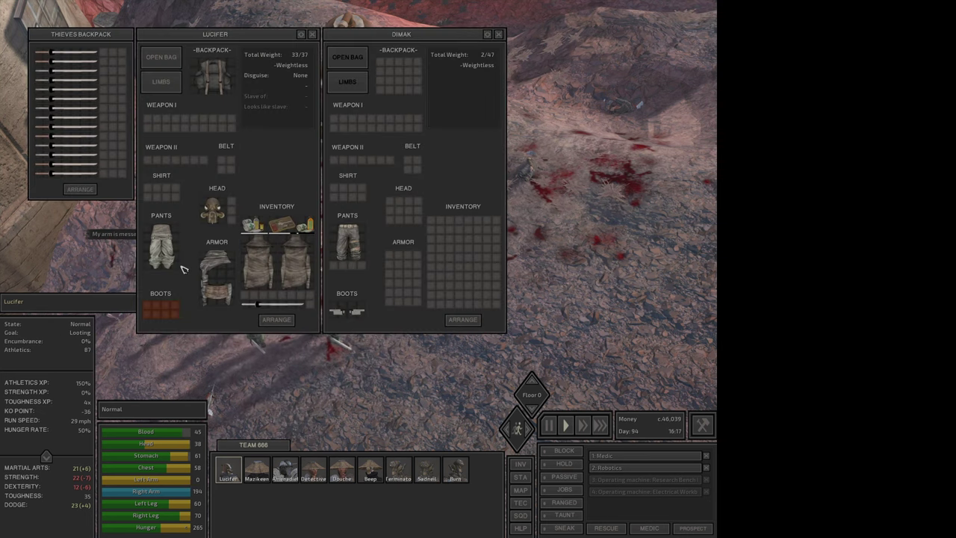
pyautogui.press('Escape')
pyautogui.press('space')
pyautogui.rightClick(178, 288)
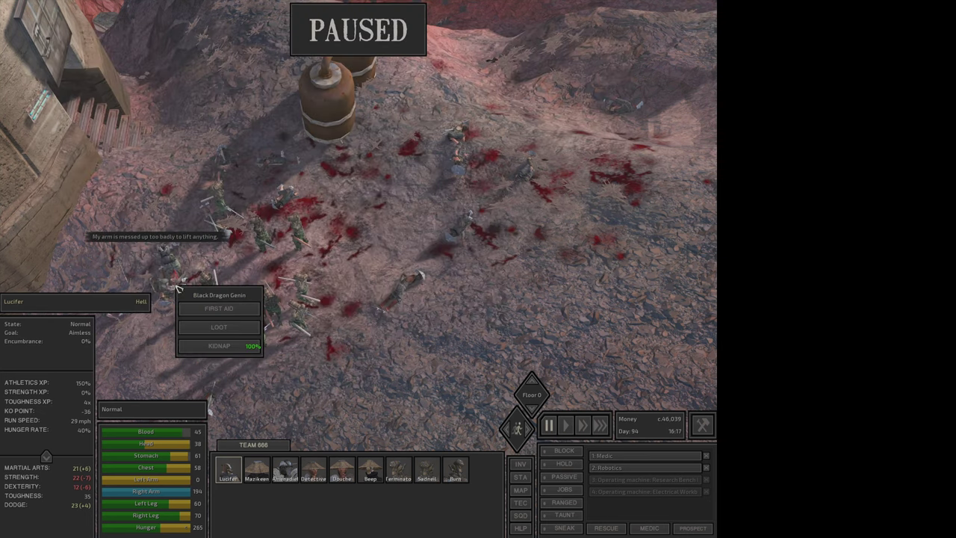
pyautogui.click(241, 347)
pyautogui.scroll(5, 299, 314)
pyautogui.click(320, 322)
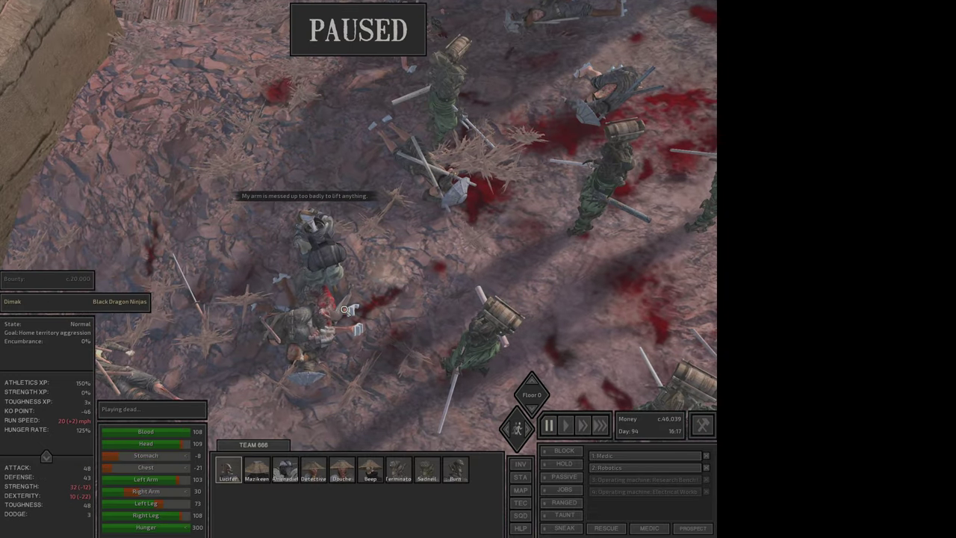
# Order Lucifer to kidnap the unconscious Dimak
pyautogui.rightClick(348, 313)
pyautogui.rightClick(324, 330)
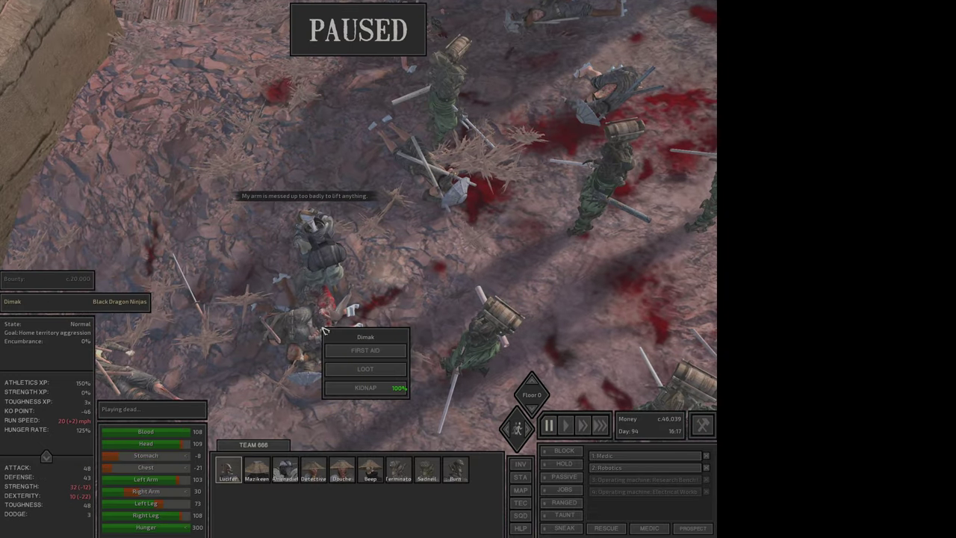
pyautogui.click(366, 394)
pyautogui.press('space')
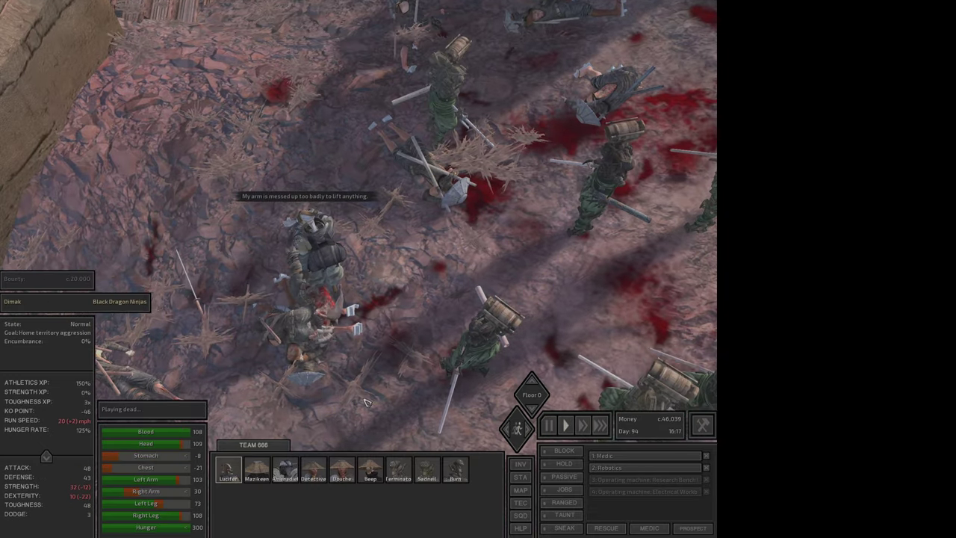
pyautogui.rightClick(318, 304)
pyautogui.click(361, 363)
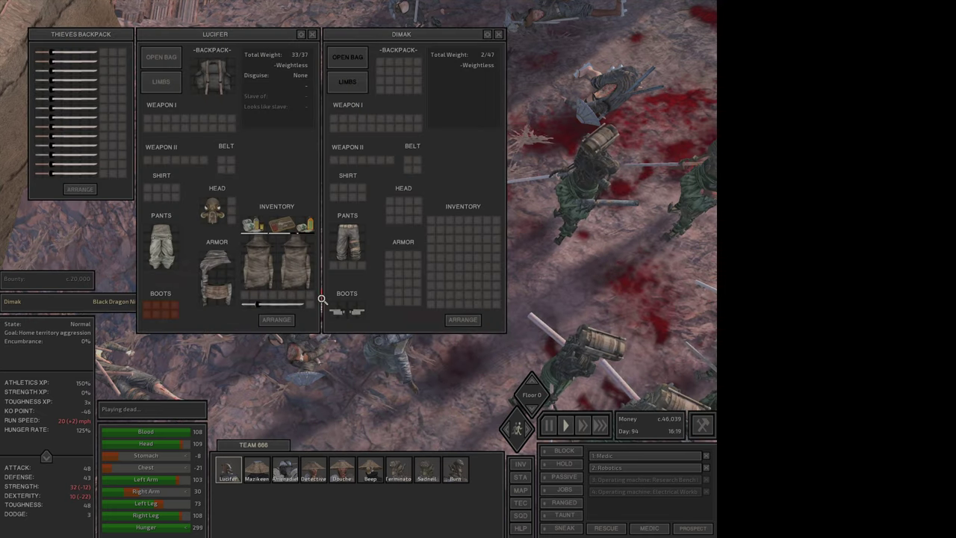
pyautogui.press('Escape')
pyautogui.rightClick(321, 299)
pyautogui.click(364, 357)
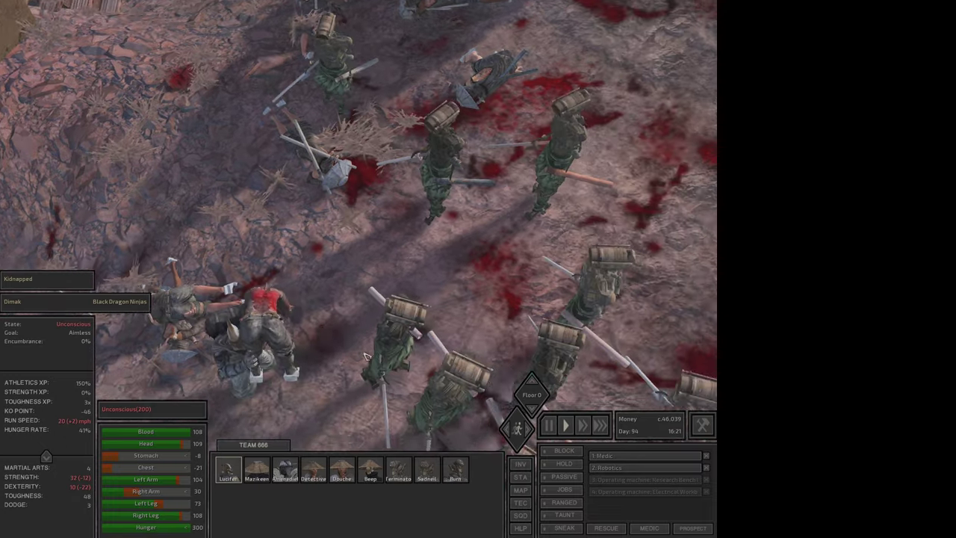
# Switch to Mazikeen, order her to kidnap Buzan, and bring up the world map
pyautogui.doubleClick(256, 469)
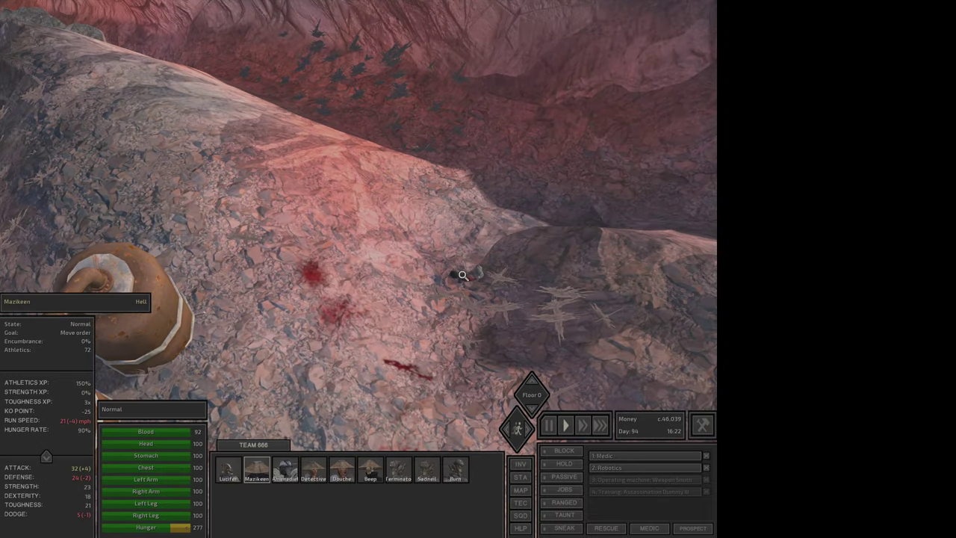
pyautogui.rightClick(464, 280)
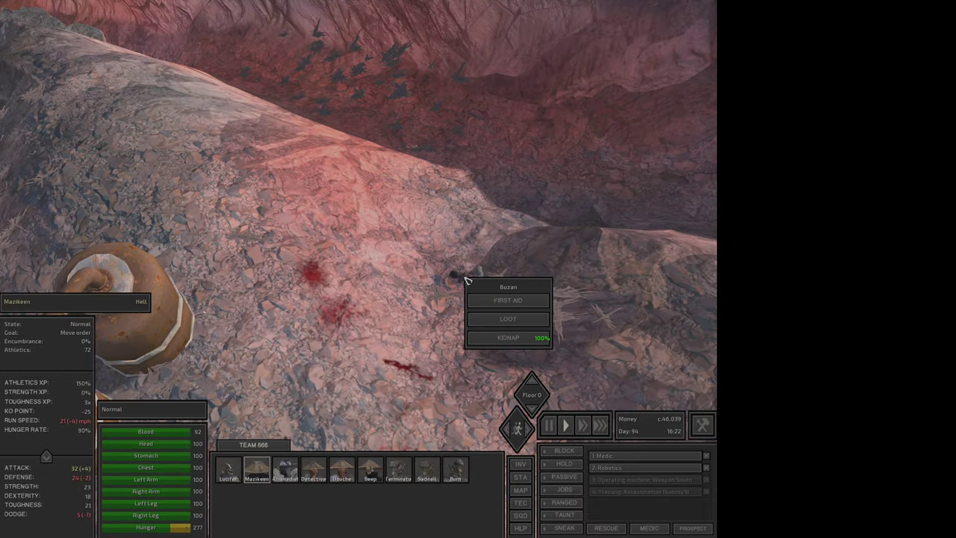
pyautogui.click(527, 337)
pyautogui.press('m')
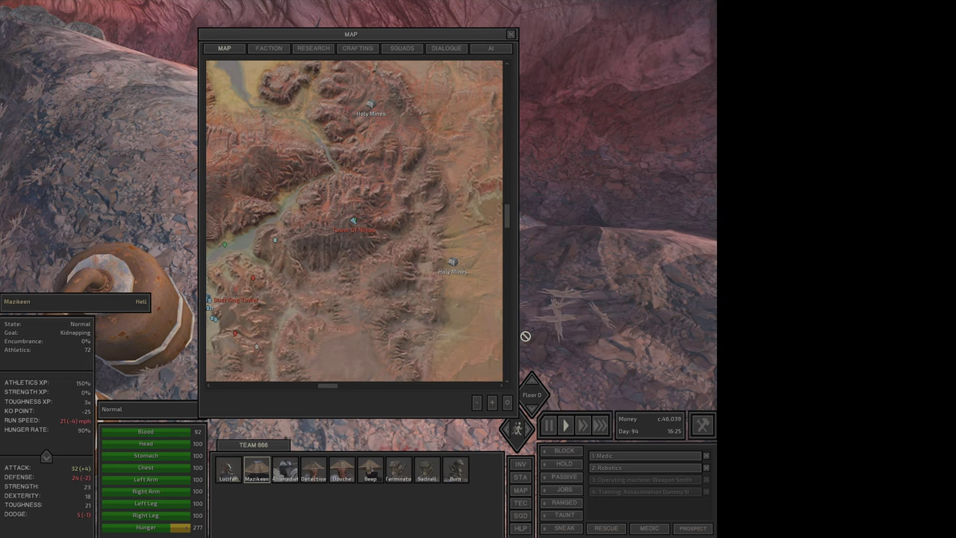
# Close the map, check Mazikeen's inventory, and move the Genin's Ninja Blade into Lucifer's weapon slot
pyautogui.press('m')
pyautogui.press('i')
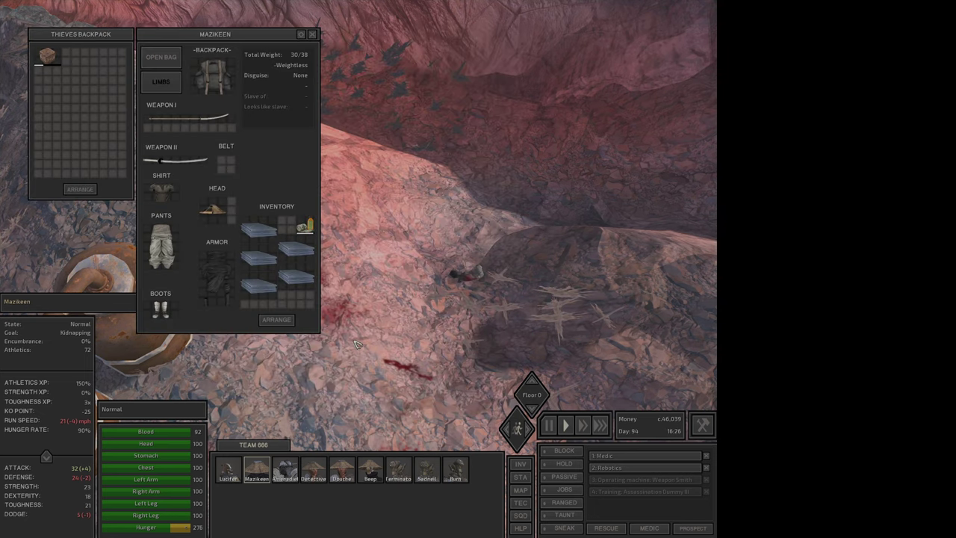
pyautogui.press('i')
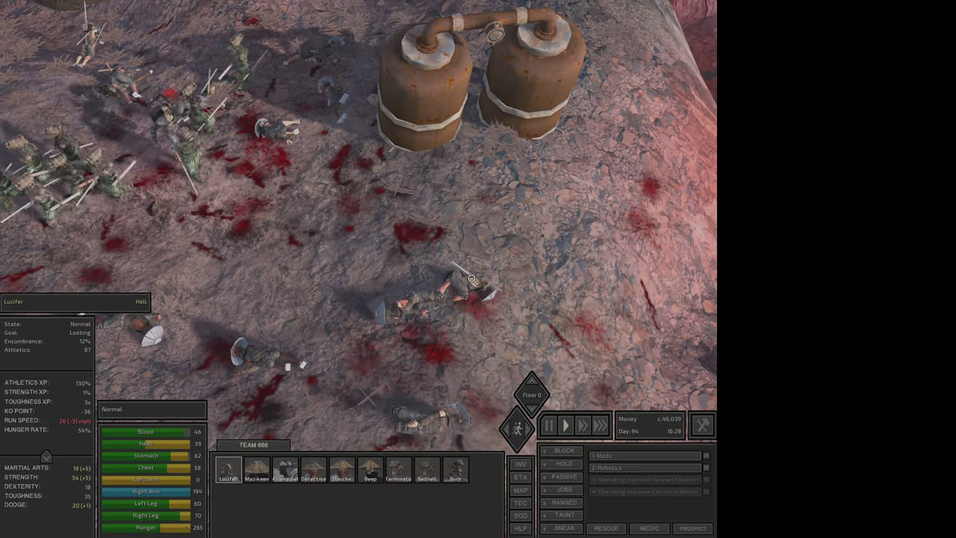
pyautogui.moveTo(366, 122)
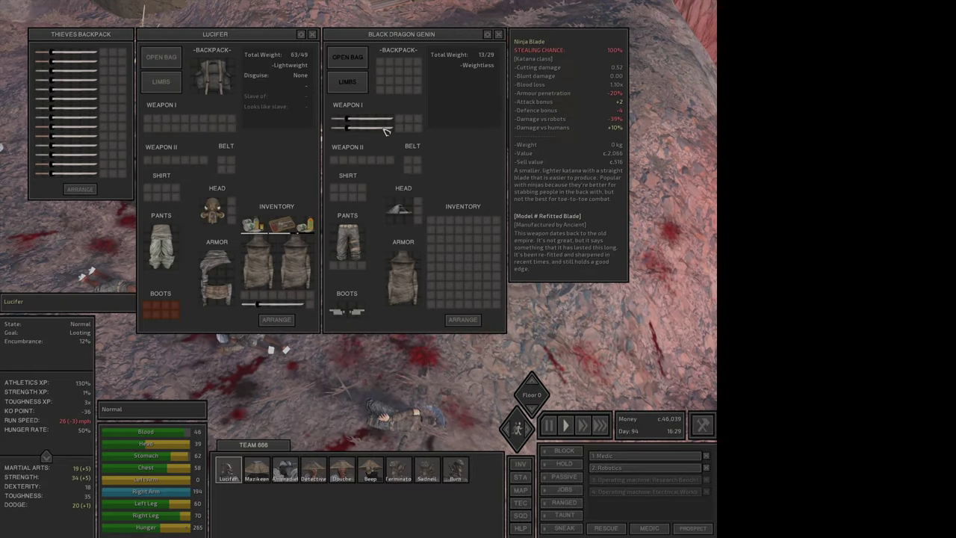
pyautogui.keyDown('ctrl'); pyautogui.click(386, 129); pyautogui.keyUp('ctrl')
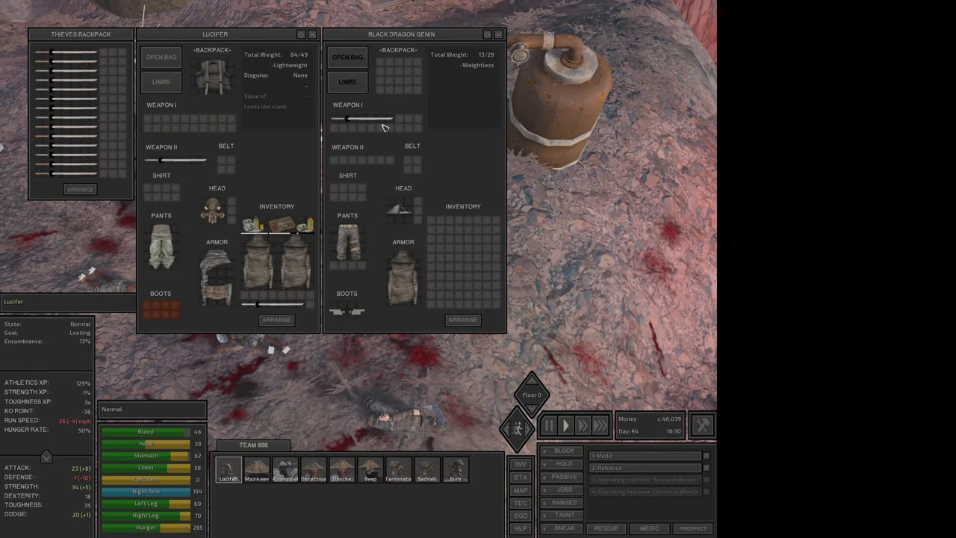
pyautogui.keyDown('ctrl'); pyautogui.click(380, 126); pyautogui.keyUp('ctrl')
# Close the loot windows, send Lucifer to loot a fallen Genin, and view his skills
pyautogui.press('Escape')
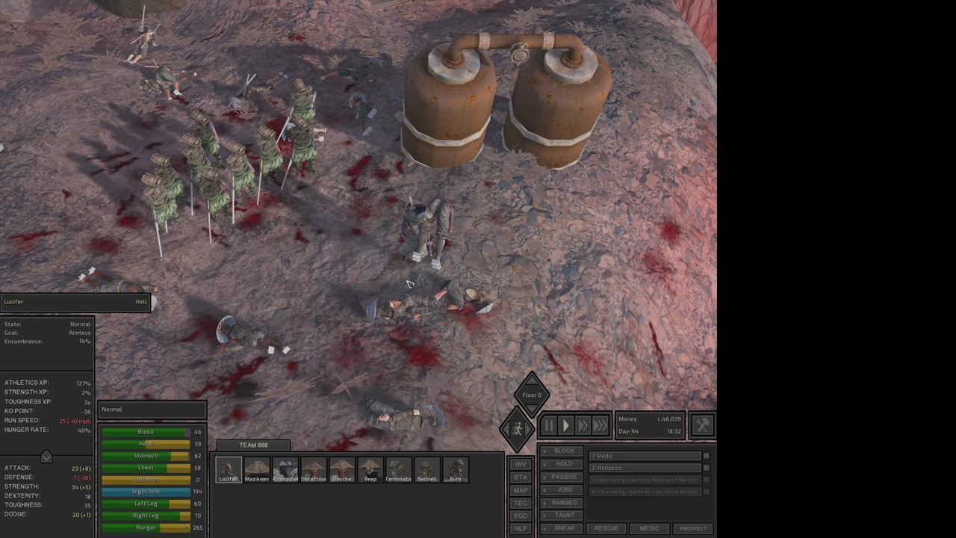
pyautogui.scroll(-2, 398, 351)
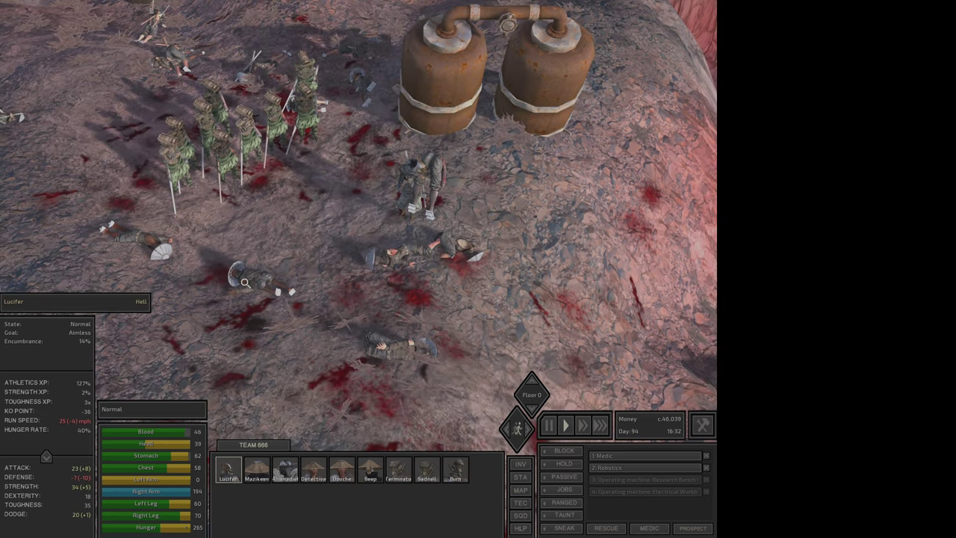
pyautogui.rightClick(245, 282)
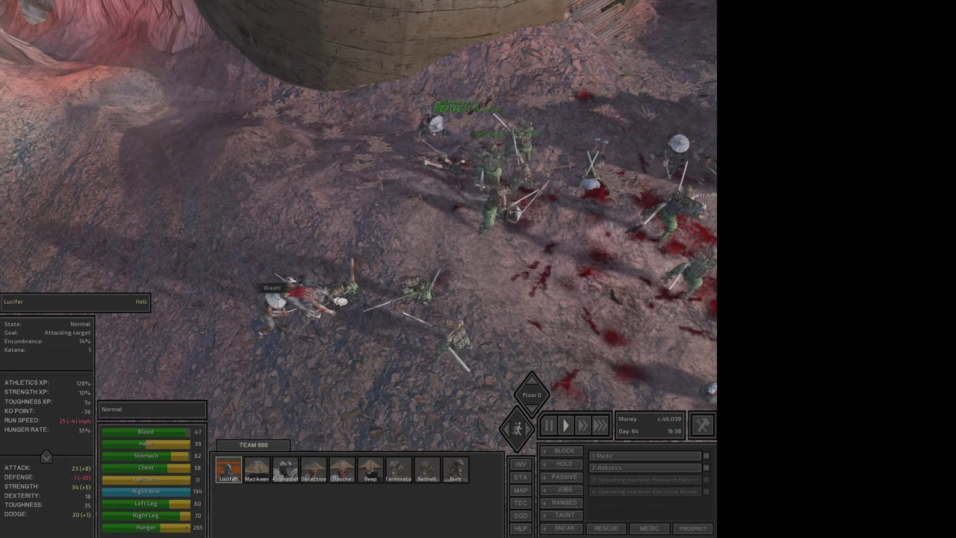
pyautogui.press('c')
pyautogui.press('c')
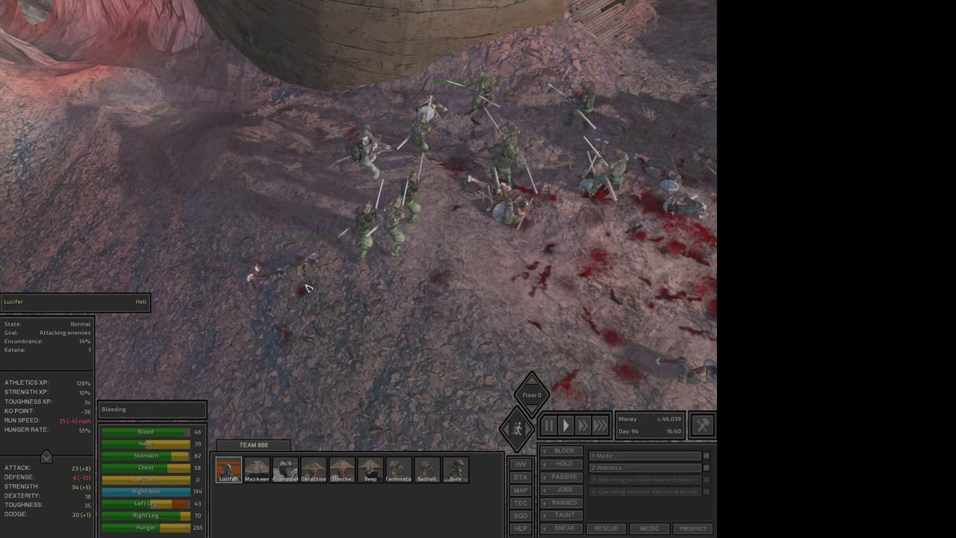
pyautogui.rightClick(292, 266)
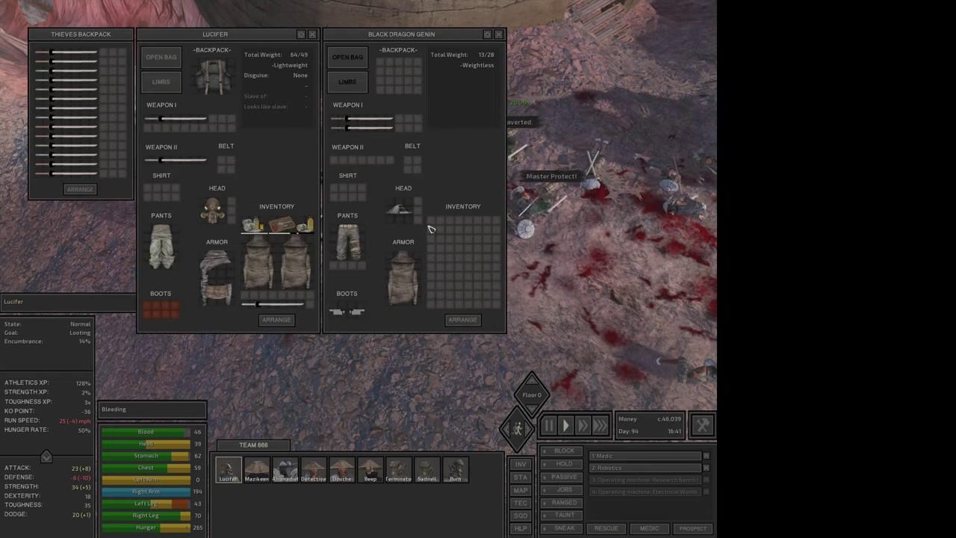
pyautogui.keyDown('ctrl'); pyautogui.click(375, 125); pyautogui.keyUp('ctrl')
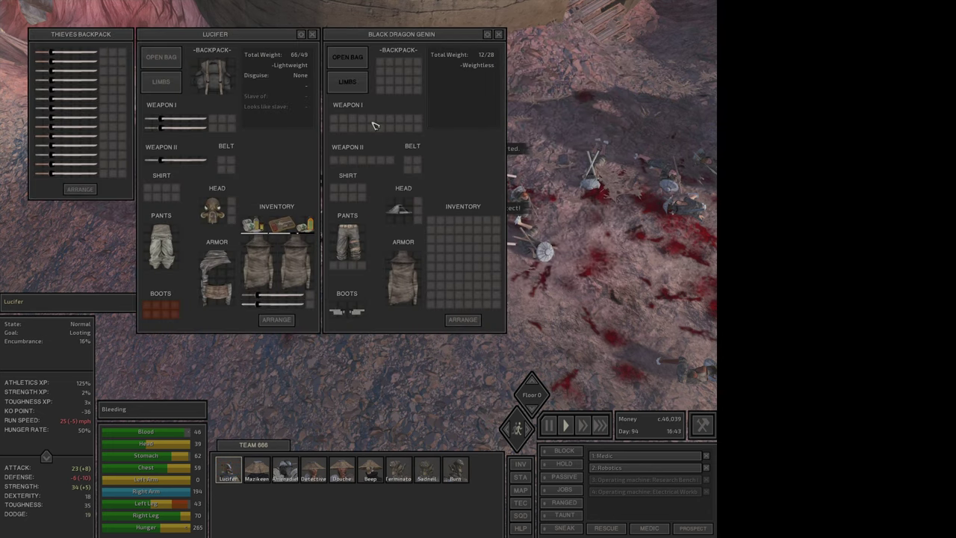
pyautogui.press('Escape')
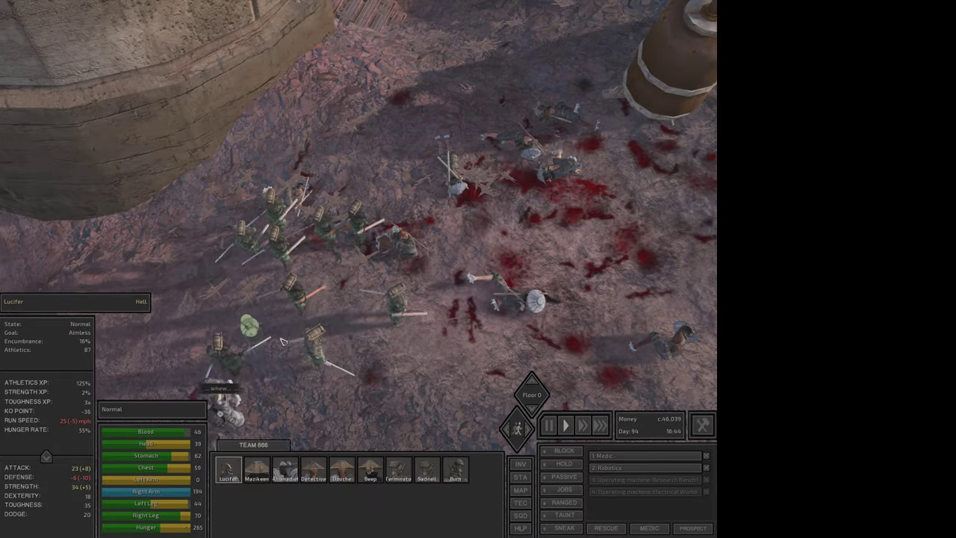
pyautogui.rightClick(406, 337)
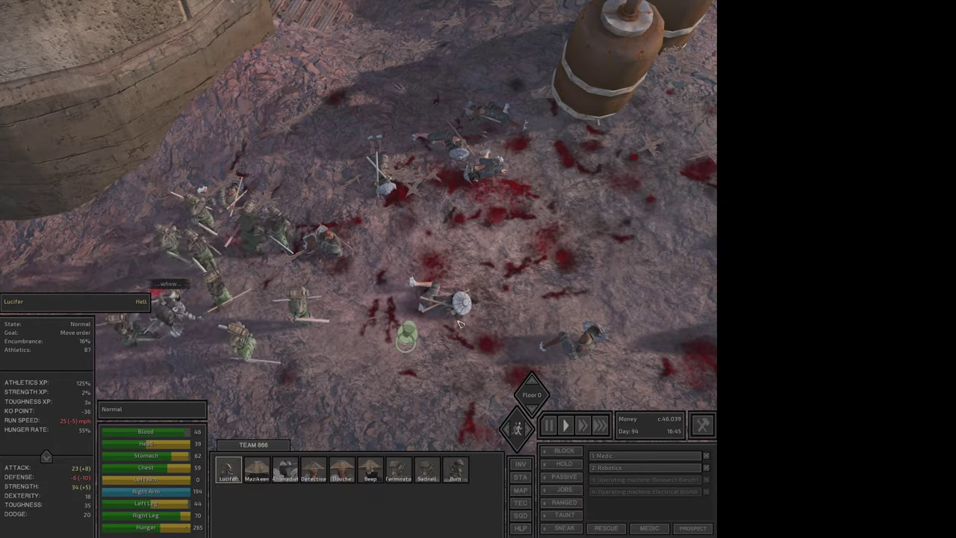
pyautogui.press('d')
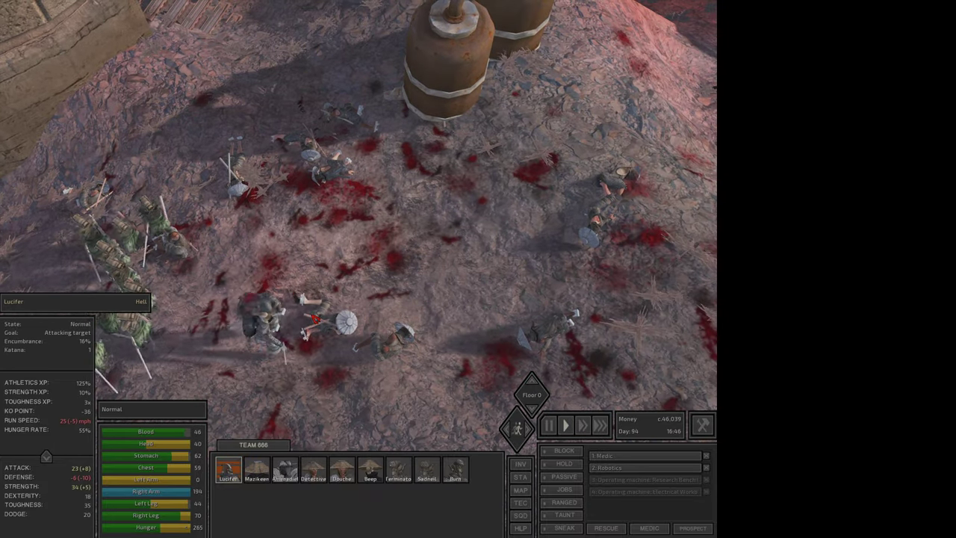
pyautogui.press('d')
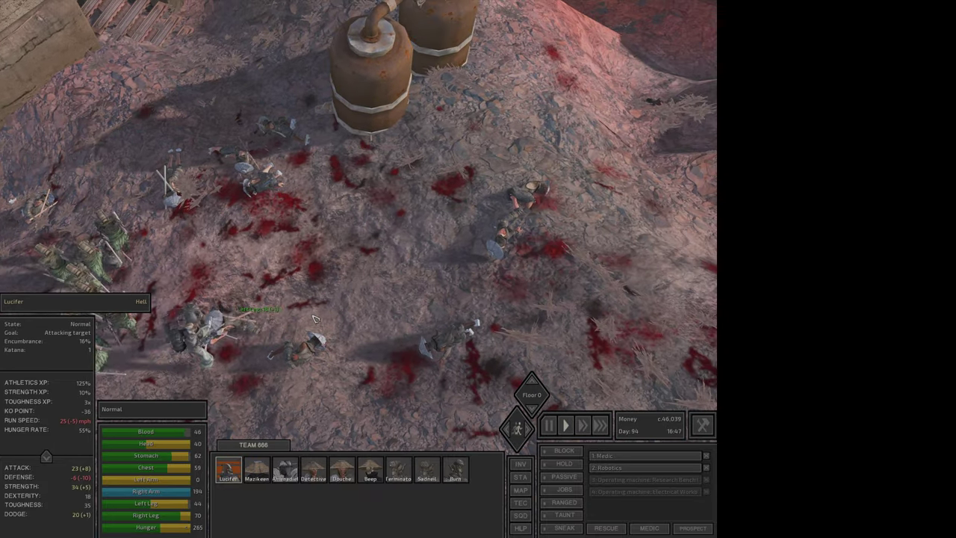
pyautogui.press('c')
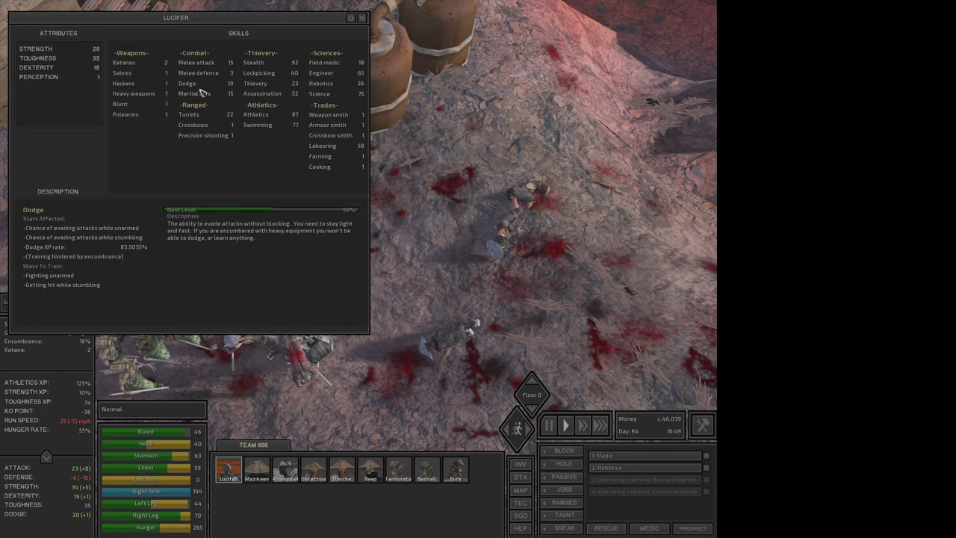
pyautogui.press('c')
pyautogui.scroll(-2, 254, 306)
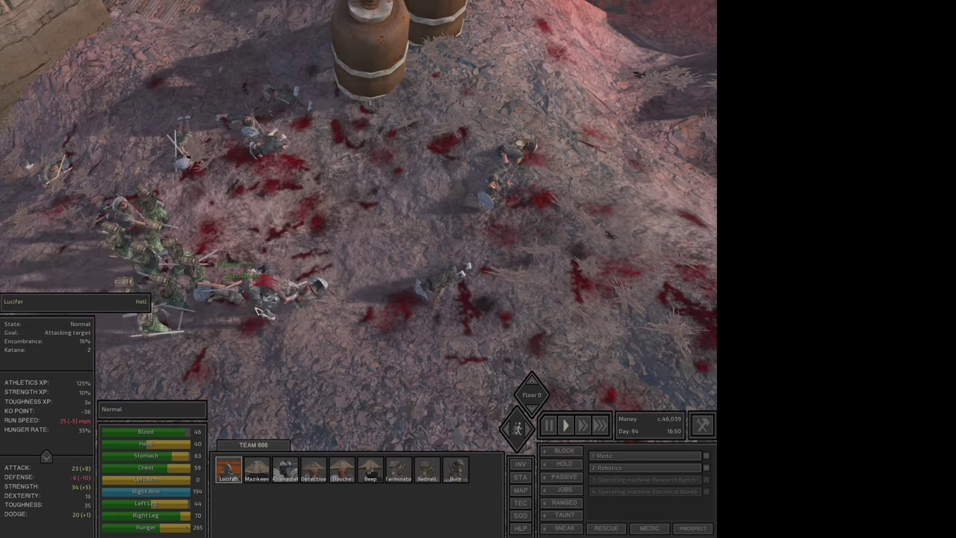
pyautogui.press('a')
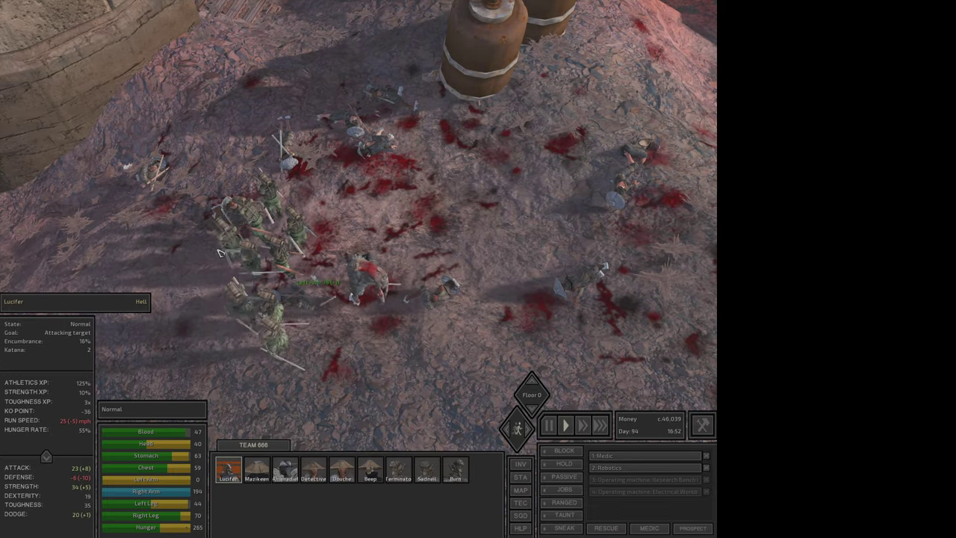
pyautogui.click(299, 261)
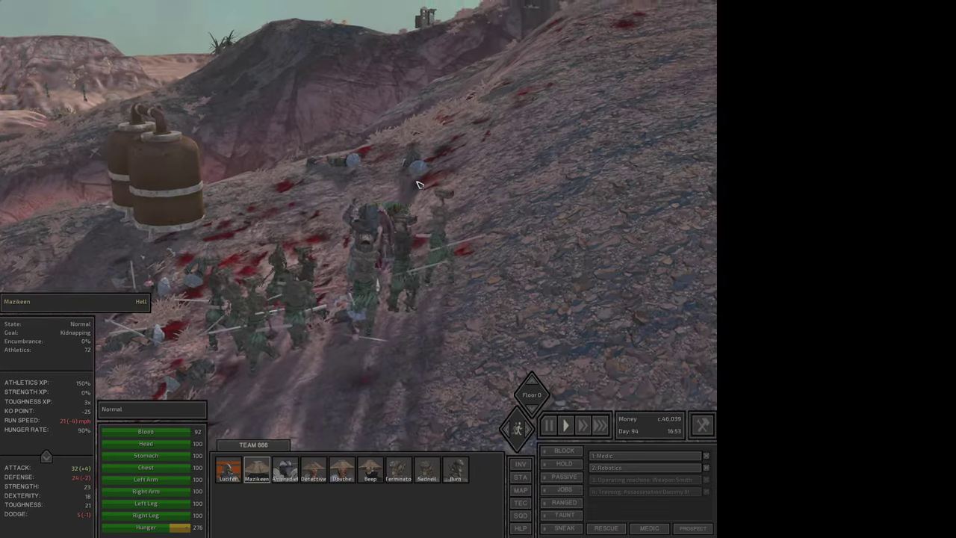
pyautogui.doubleClick(229, 468)
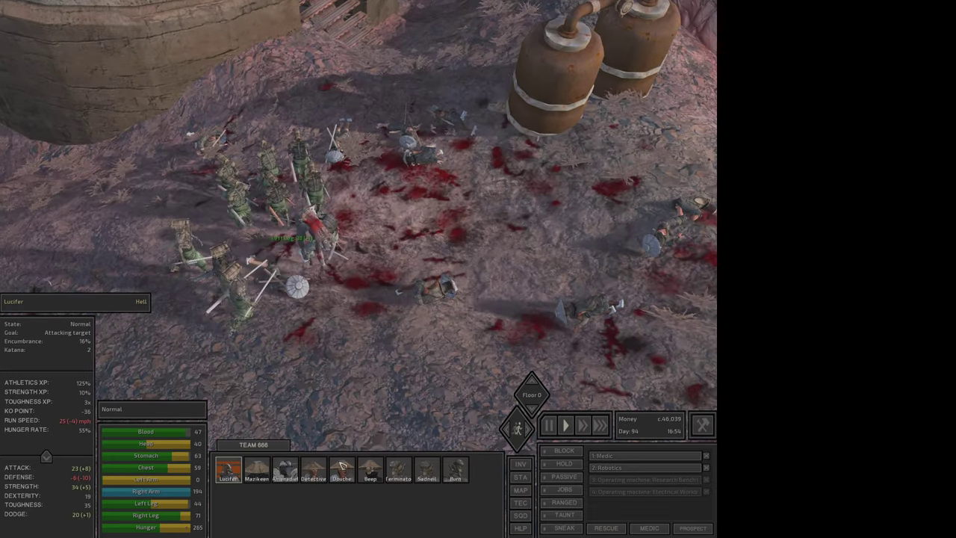
# Check Detective's and Douche's inventories, move Douche among the fallen, then jump to Mazikeen and Lucifer
pyautogui.doubleClick(285, 468)
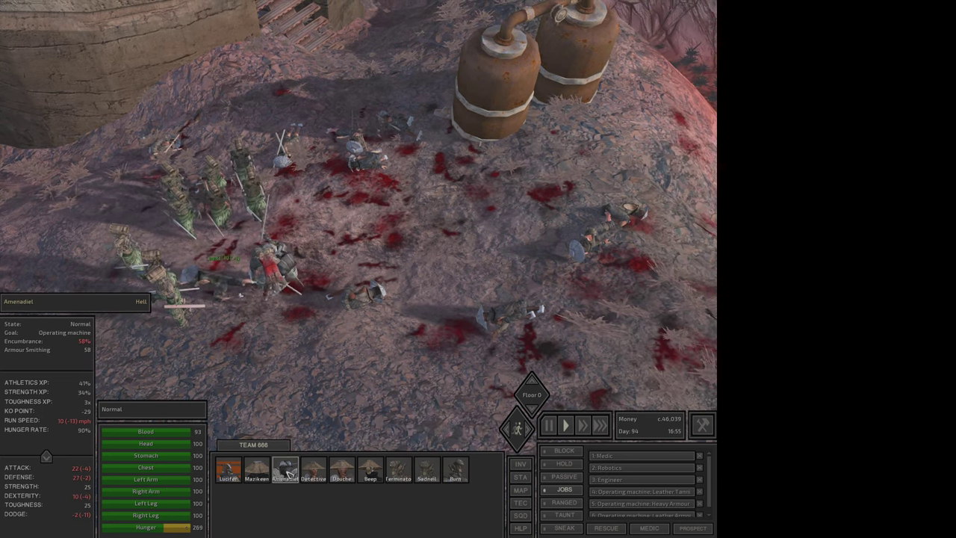
pyautogui.click(321, 485)
pyautogui.press('i')
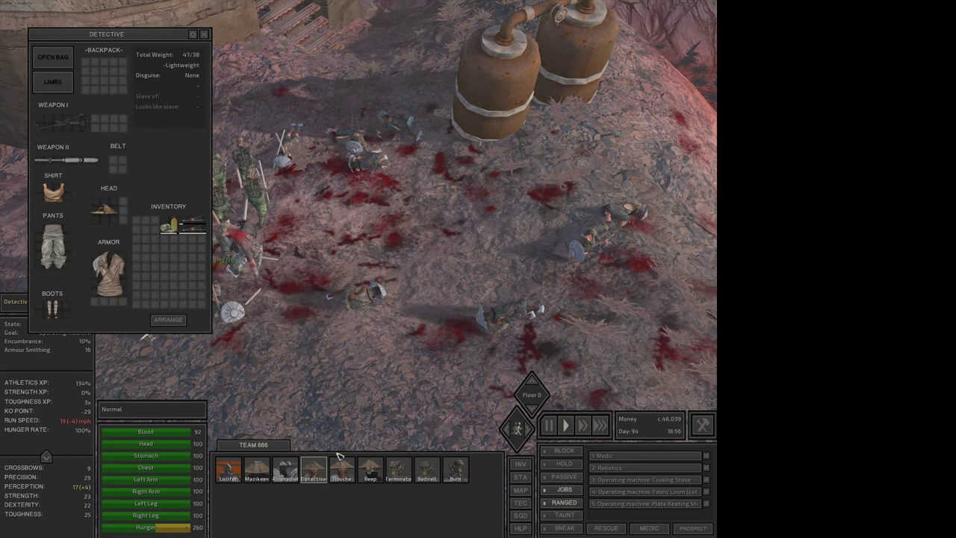
pyautogui.click(343, 467)
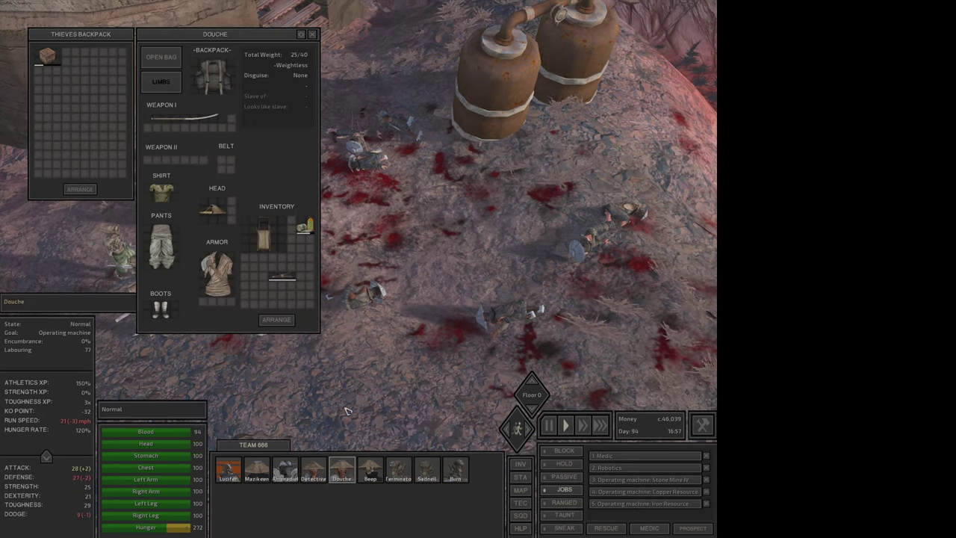
pyautogui.press('i')
pyautogui.rightClick(351, 271)
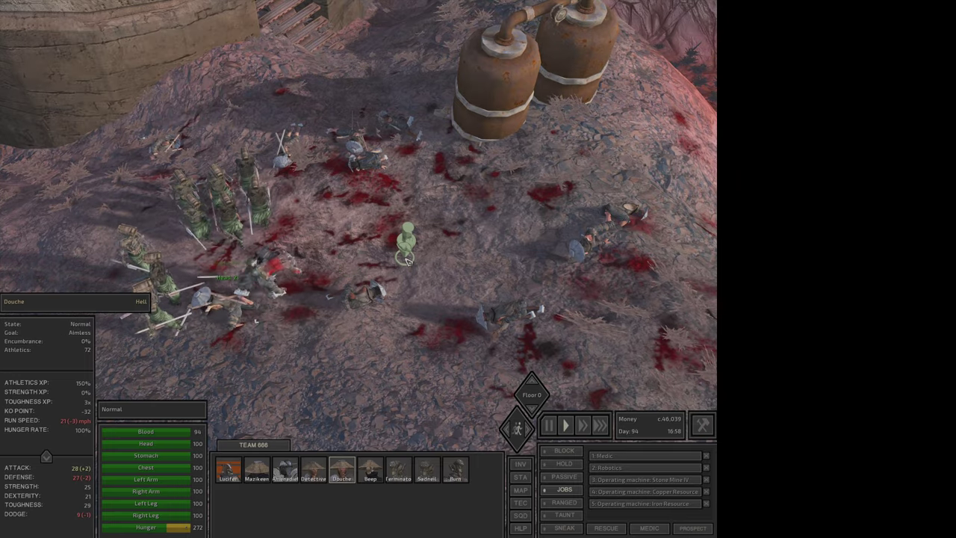
pyautogui.press('F2')
pyautogui.press('F2')
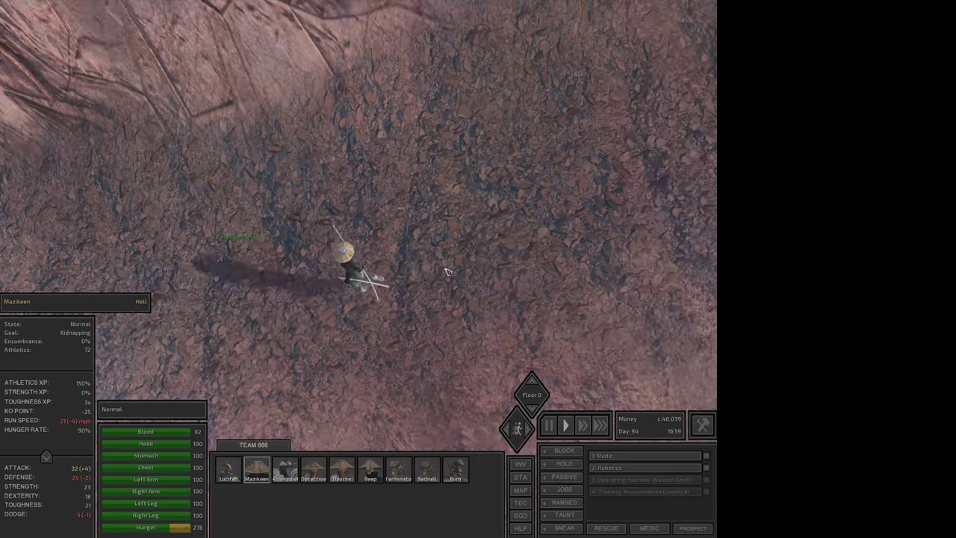
pyautogui.press('F1')
pyautogui.press('F1')
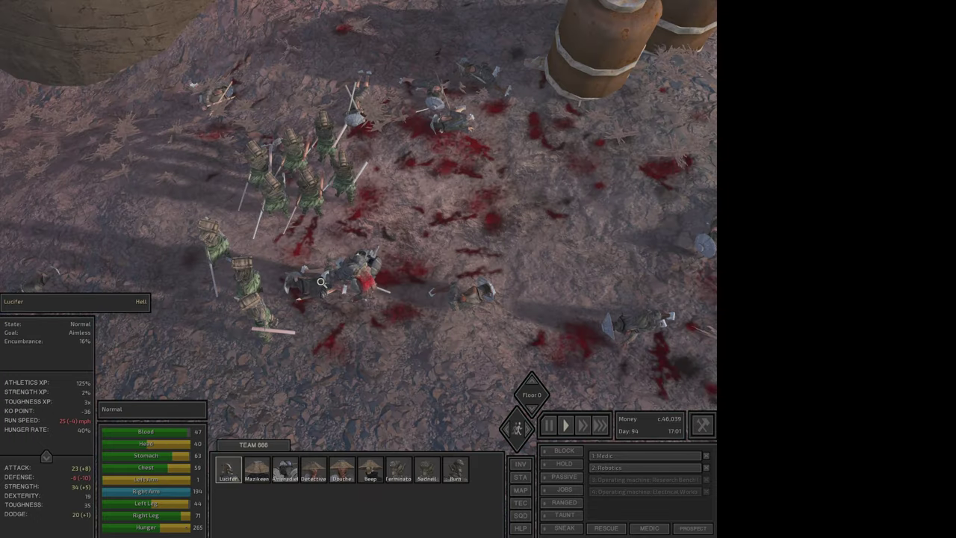
# Have Lucifer loot a fallen ninja and try taking its Ninja Blade, refused for lack of room
pyautogui.rightClick(329, 294)
pyautogui.keyDown('ctrl'); pyautogui.click(379, 125); pyautogui.keyUp('ctrl')
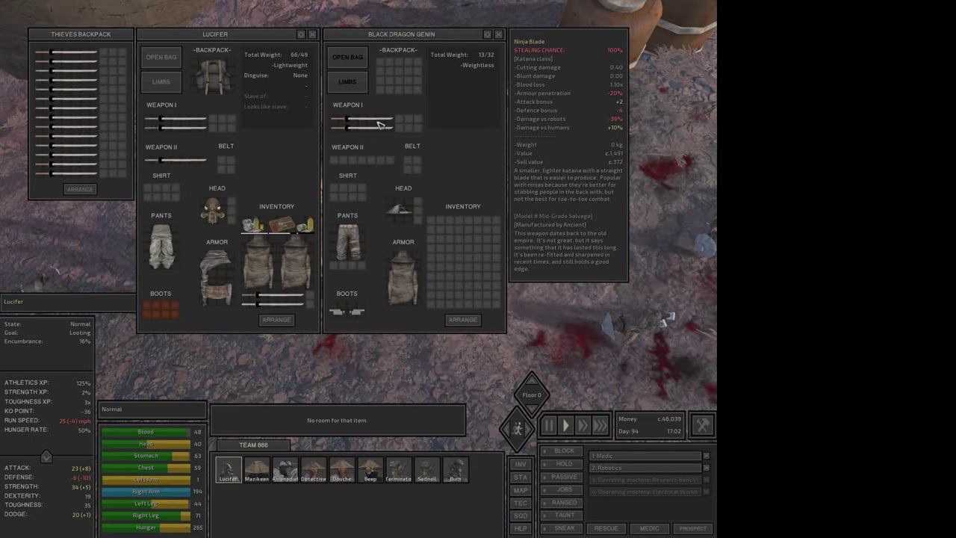
pyautogui.press('Escape')
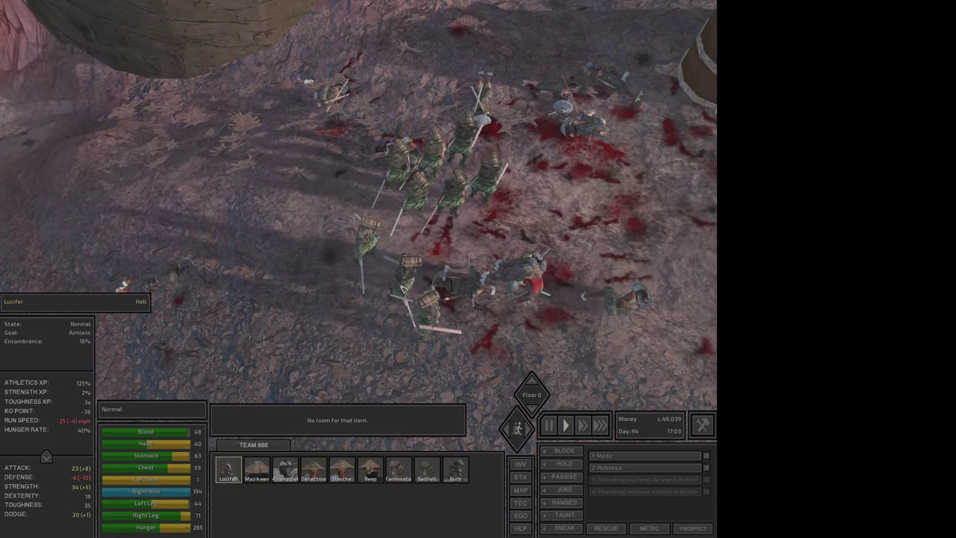
# Set the robot Error Code 0xFFFFFF to stand still, then pan toward the unconscious ninja
pyautogui.press('d')
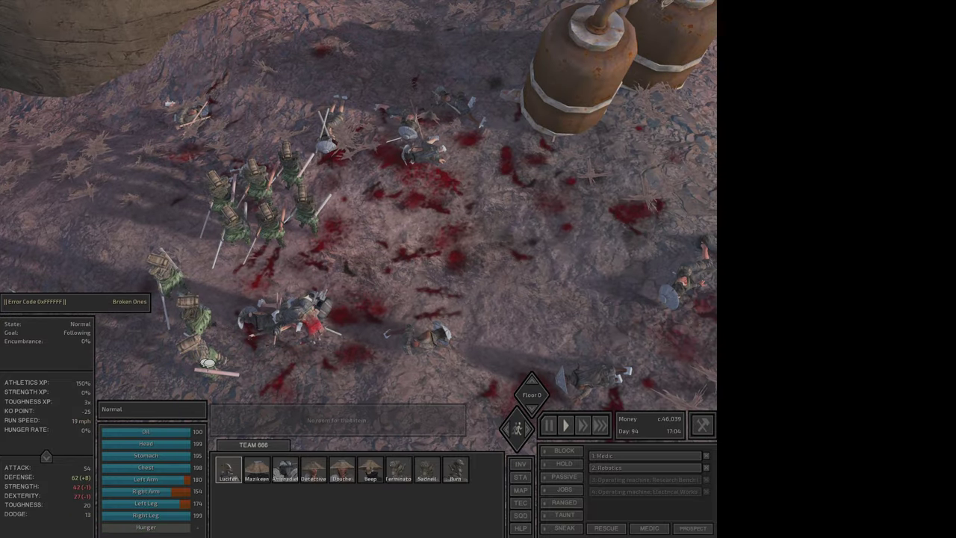
pyautogui.rightClick(206, 364)
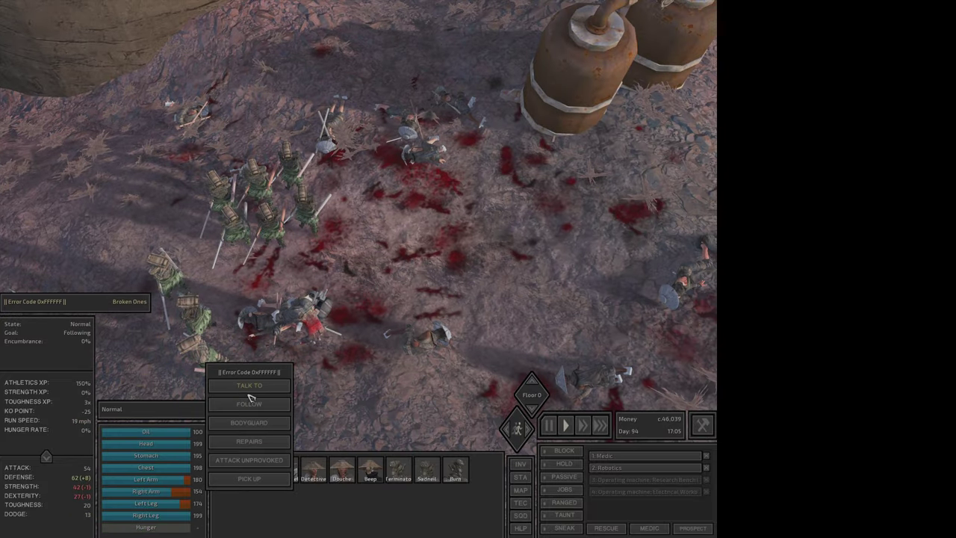
pyautogui.click(254, 407)
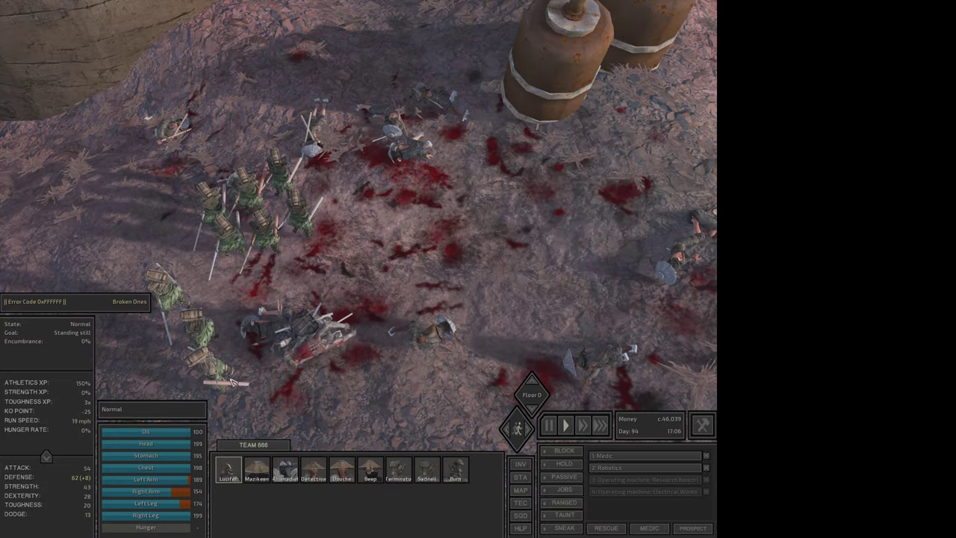
pyautogui.press('d')
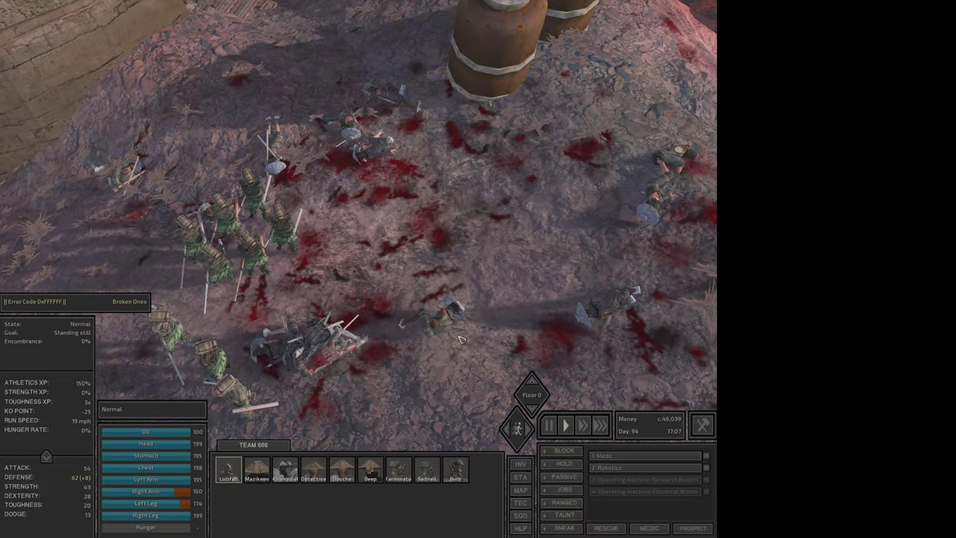
pyautogui.press('d')
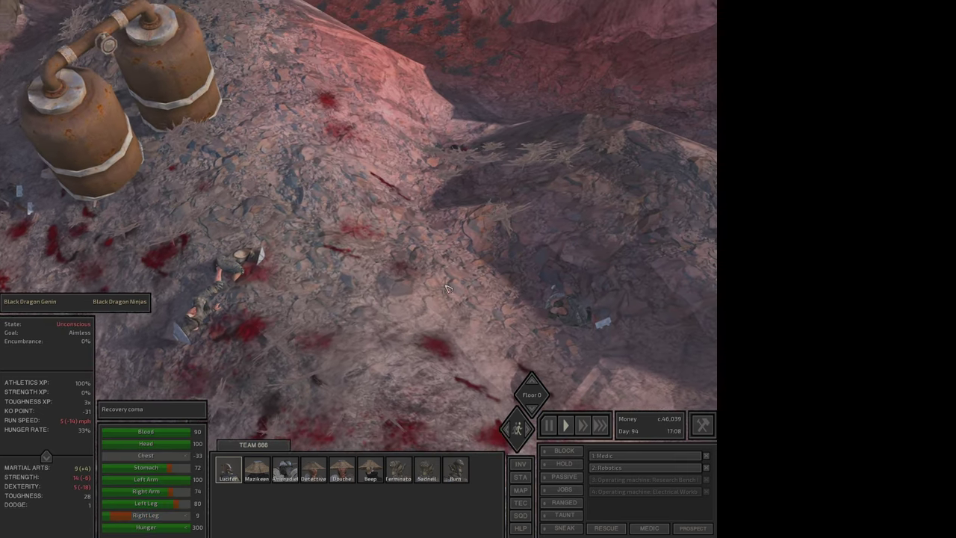
pyautogui.scroll(2, 443, 168)
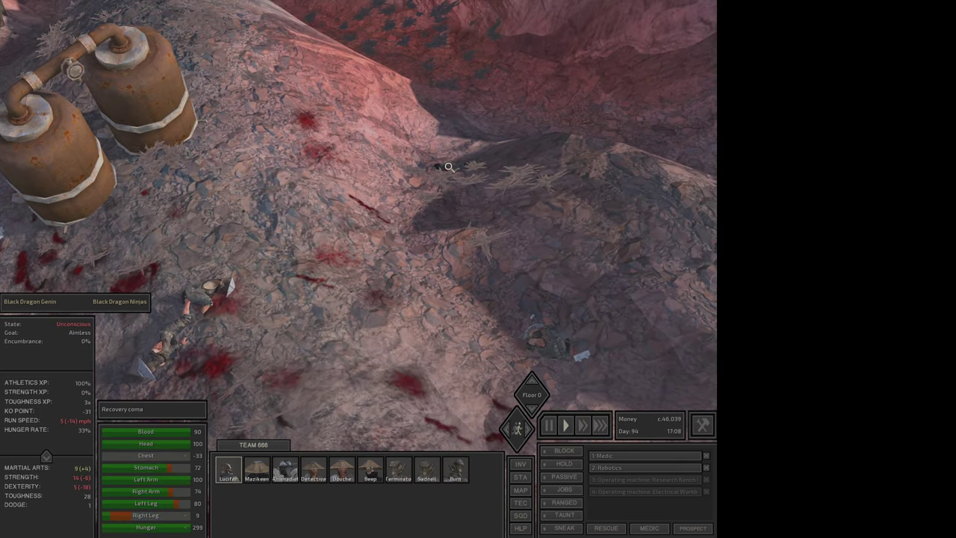
pyautogui.scroll(3, 443, 178)
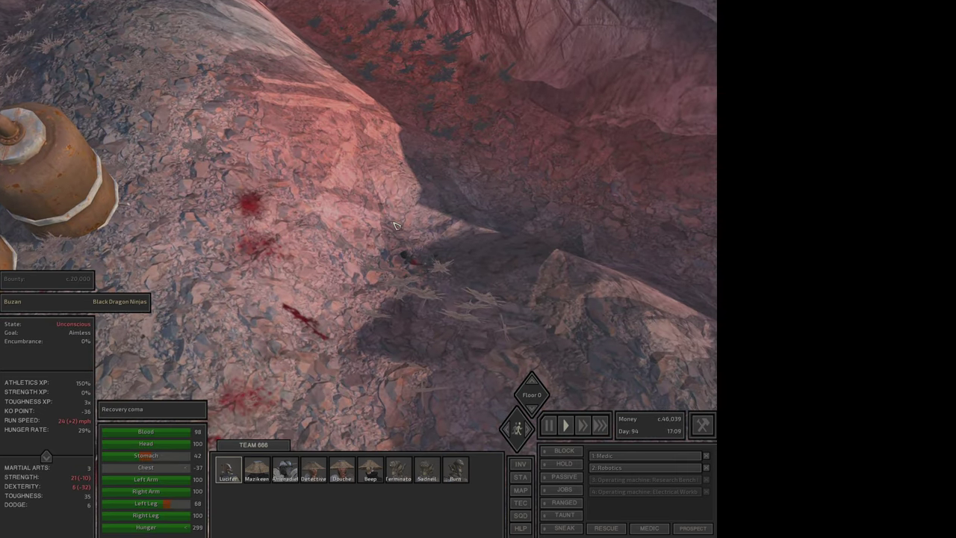
# Select Mazikeen and pan across the slope to the tanks, bodies and unconscious Buzan
pyautogui.press('a')
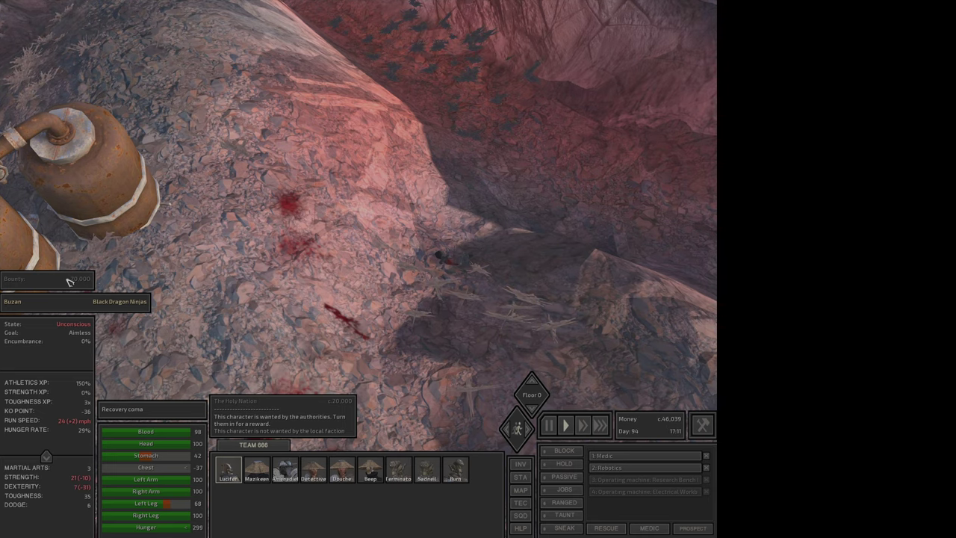
pyautogui.press('a')
pyautogui.scroll(-3, 358, 224)
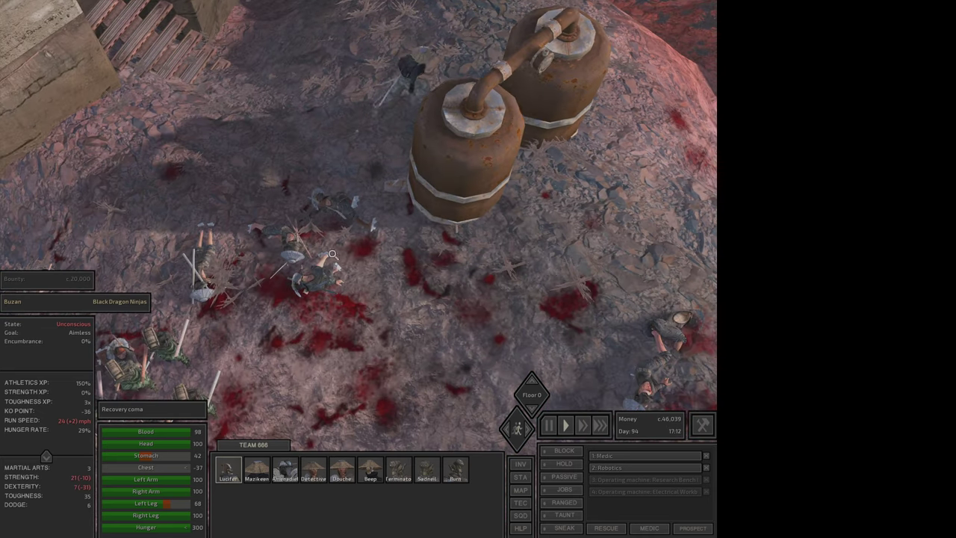
pyautogui.press('d')
pyautogui.click(415, 84)
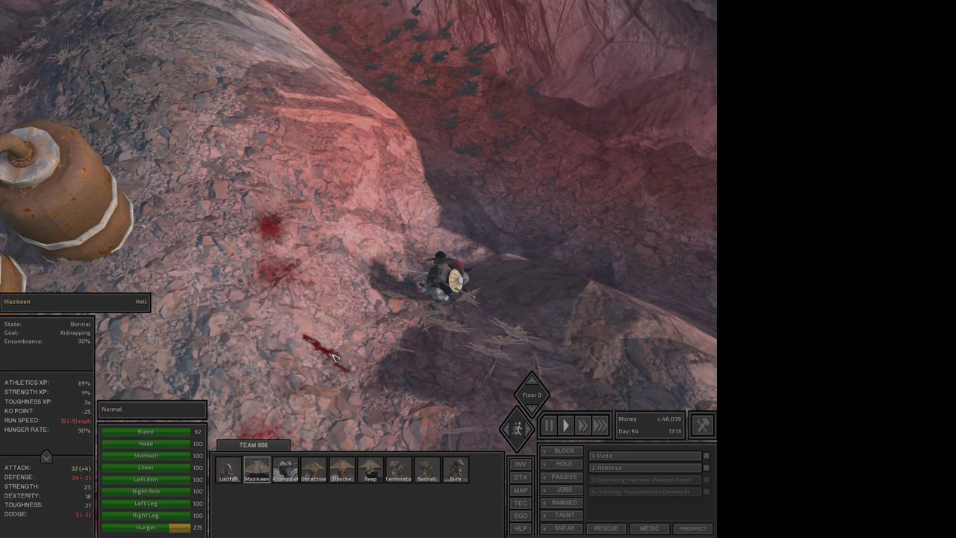
pyautogui.press('a')
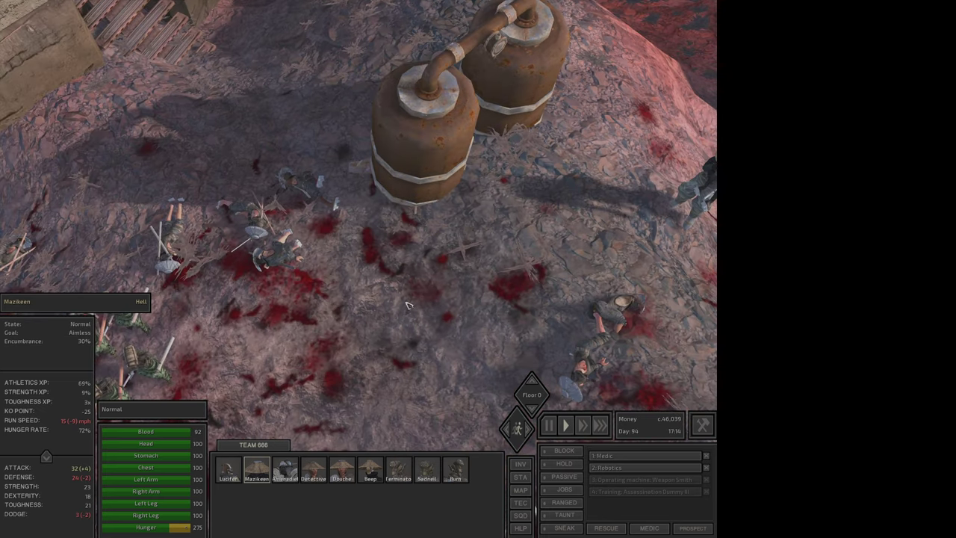
# Open Mazikeen's inventory and loot the nearby fallen Black Dragon Genin
pyautogui.press('i')
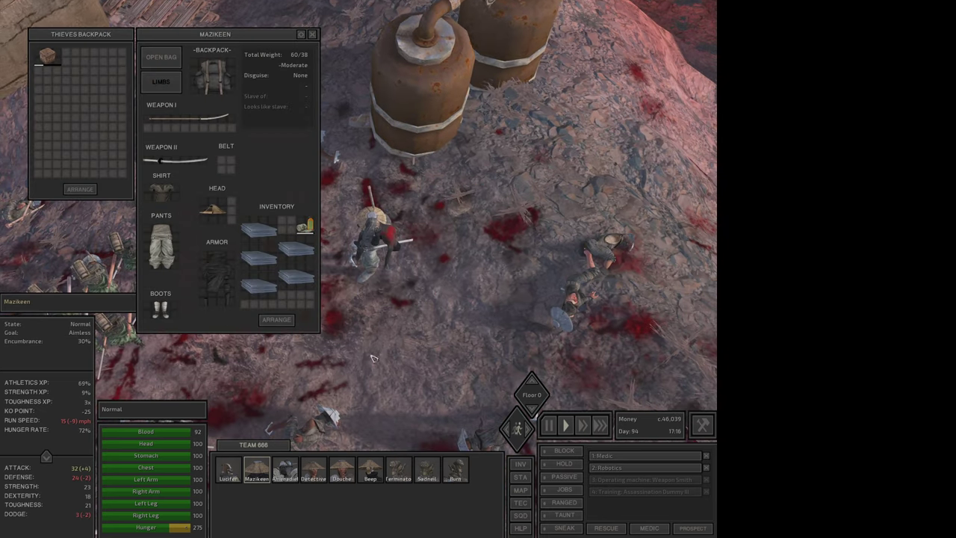
pyautogui.press('a')
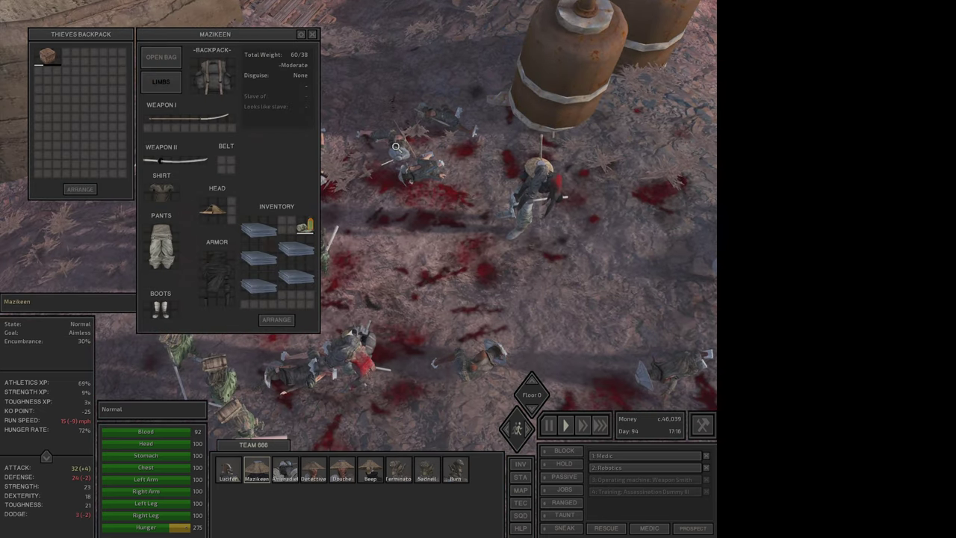
pyautogui.rightClick(396, 147)
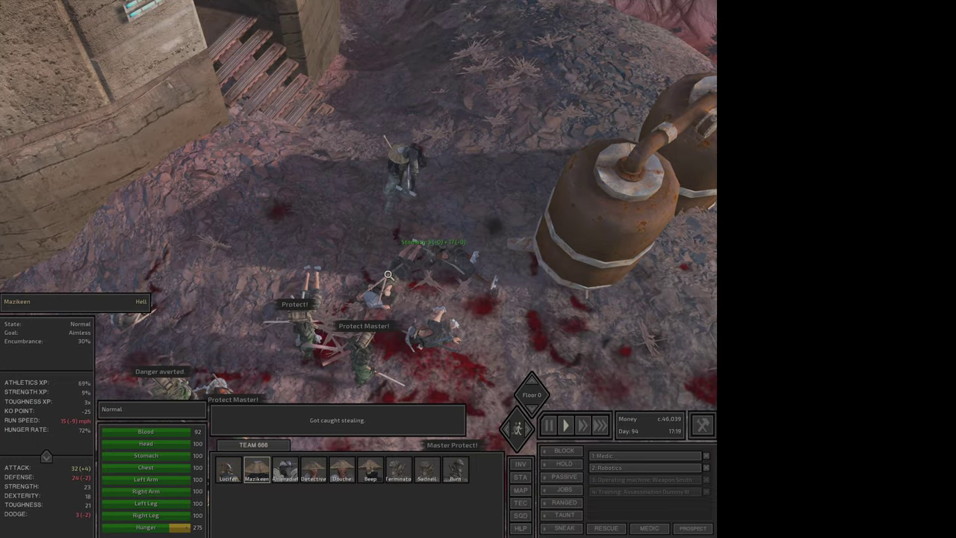
pyautogui.rightClick(386, 280)
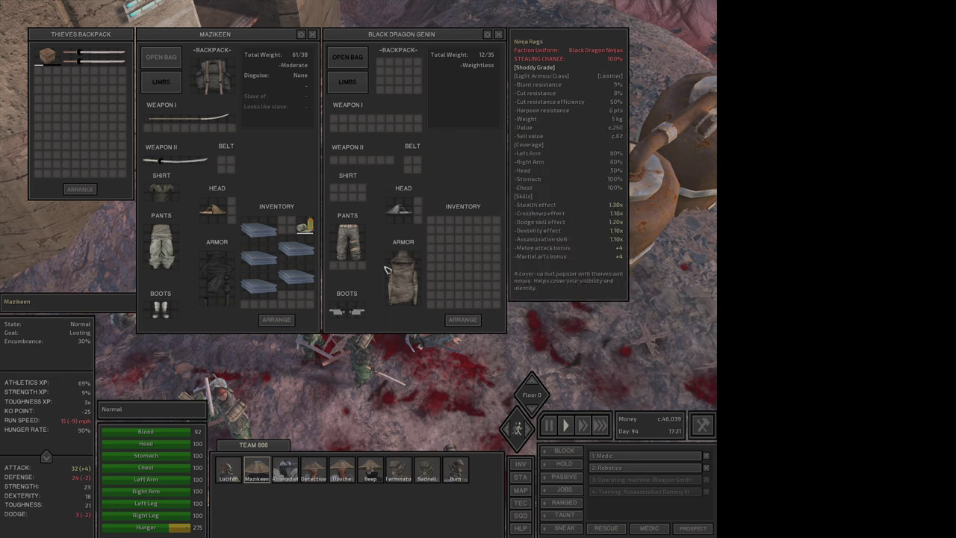
pyautogui.press('Escape')
# Loot several more fallen ninjas in turn, closing each loot window
pyautogui.rightClick(467, 257)
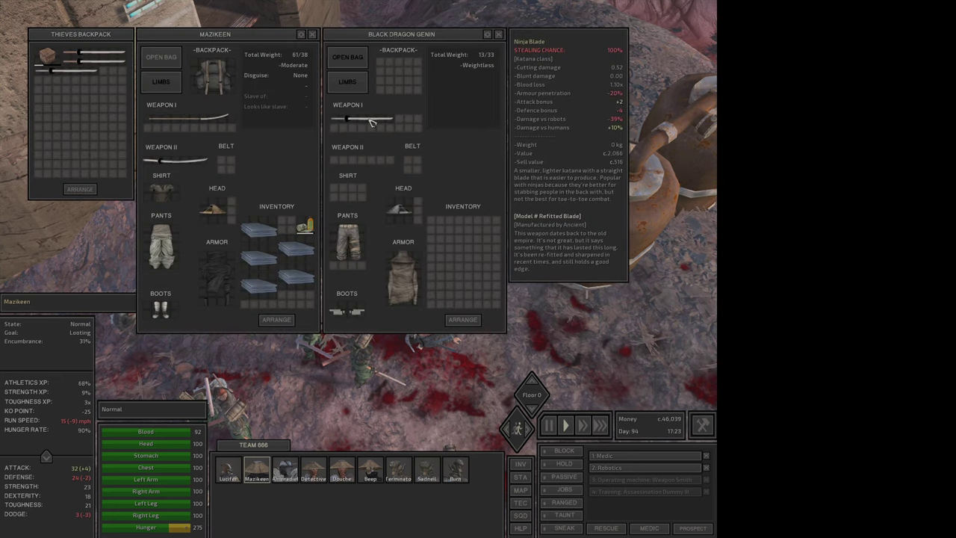
pyautogui.press('Escape')
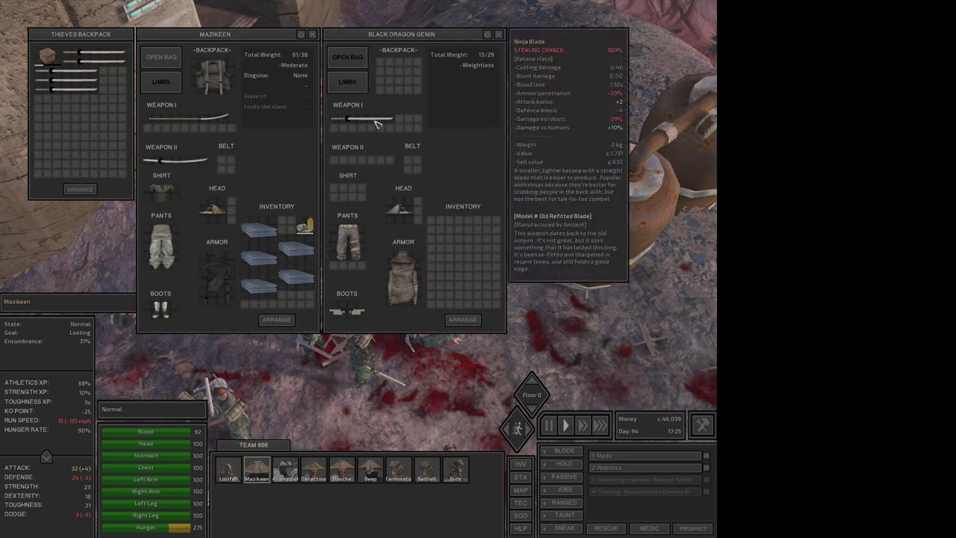
pyautogui.press('Escape')
pyautogui.rightClick(359, 307)
pyautogui.press('Escape')
pyautogui.rightClick(359, 306)
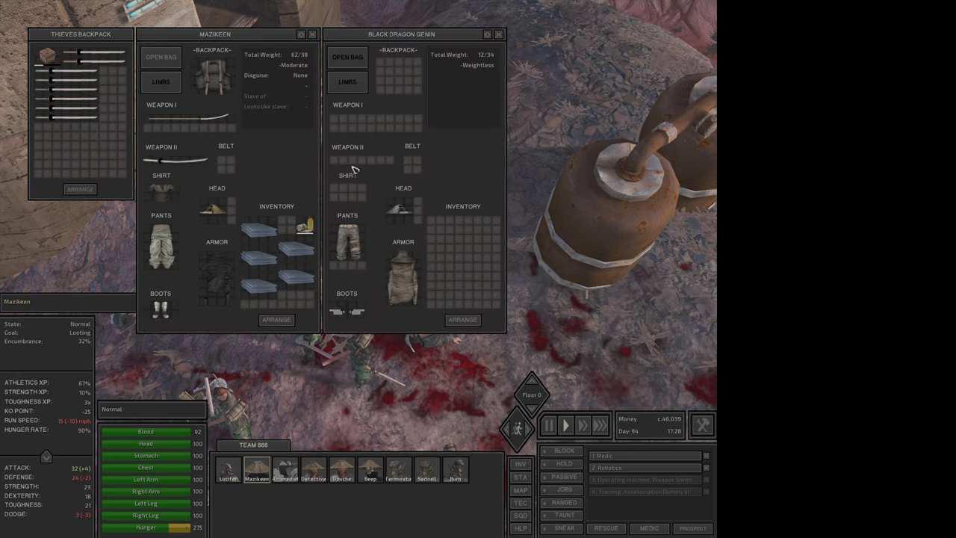
pyautogui.press('Escape')
pyautogui.scroll(3, 215, 225)
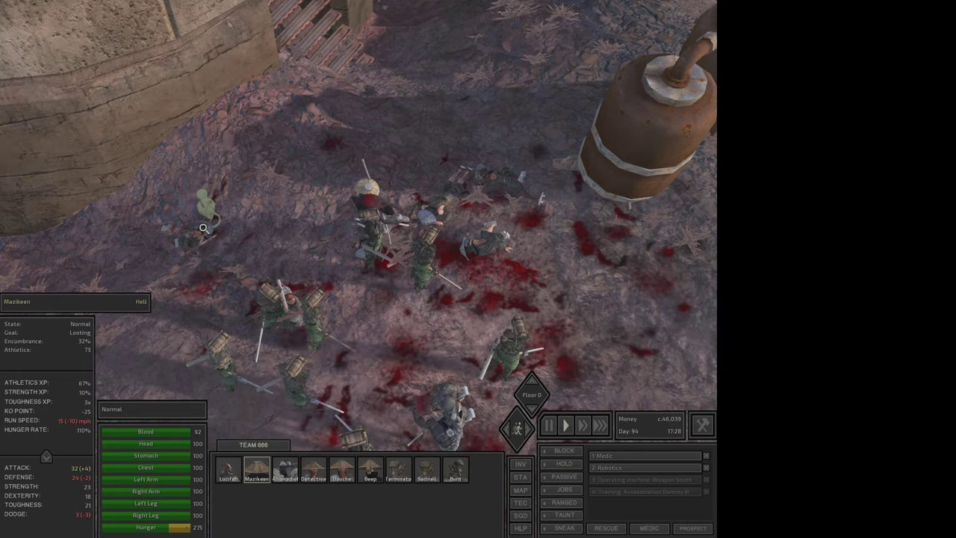
pyautogui.scroll(-3, 214, 224)
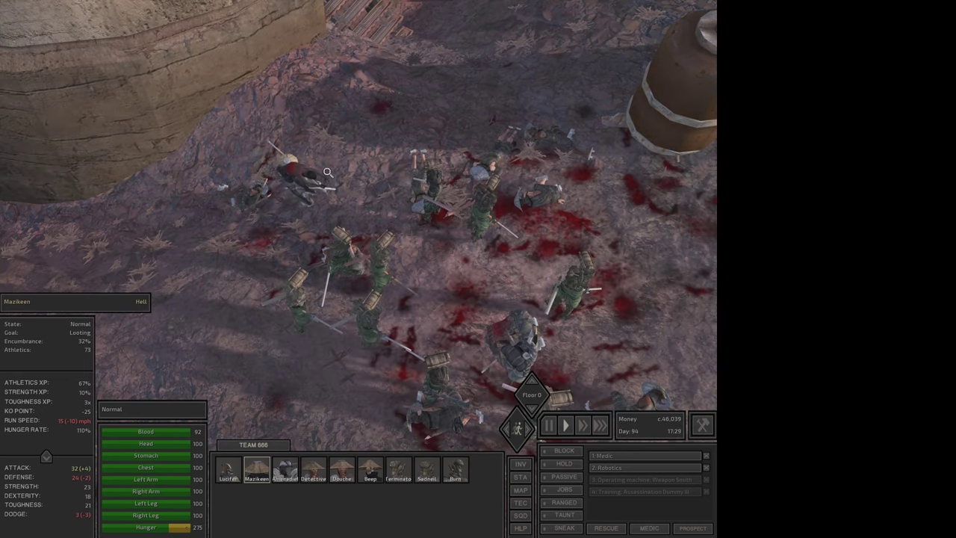
pyautogui.rightClick(361, 148)
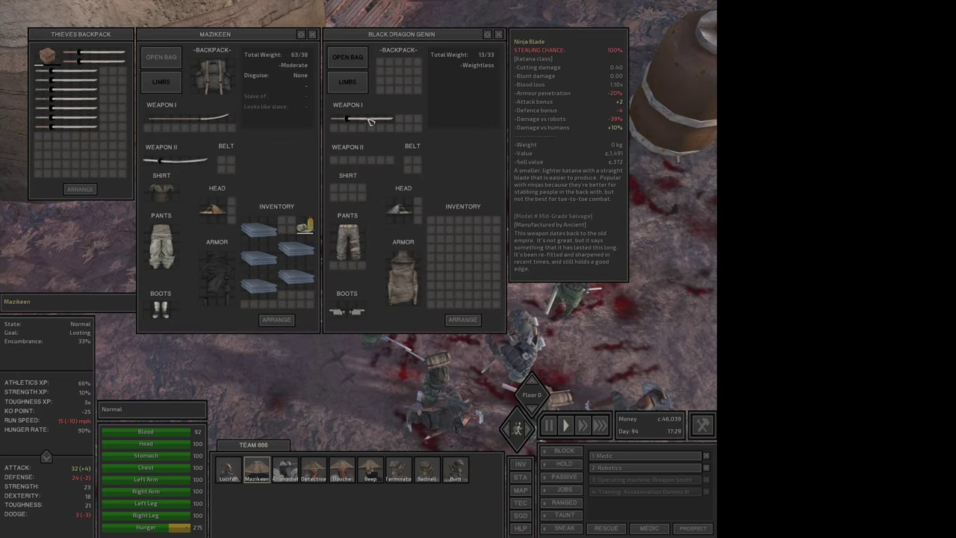
pyautogui.press('Escape')
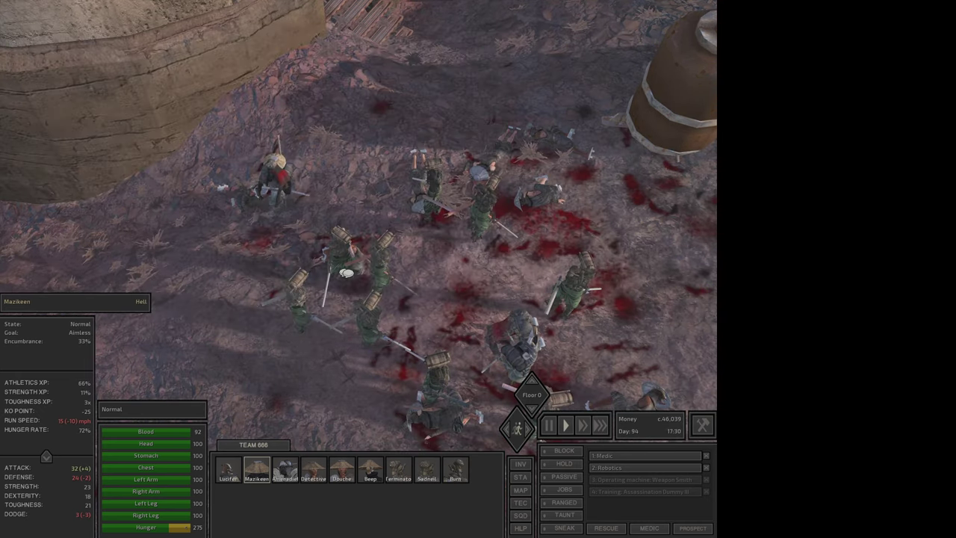
pyautogui.scroll(3, 327, 284)
# Stash two more Genin's Ninja Blades and blades in Mazikeen's Thieves Backpack
pyautogui.rightClick(306, 282)
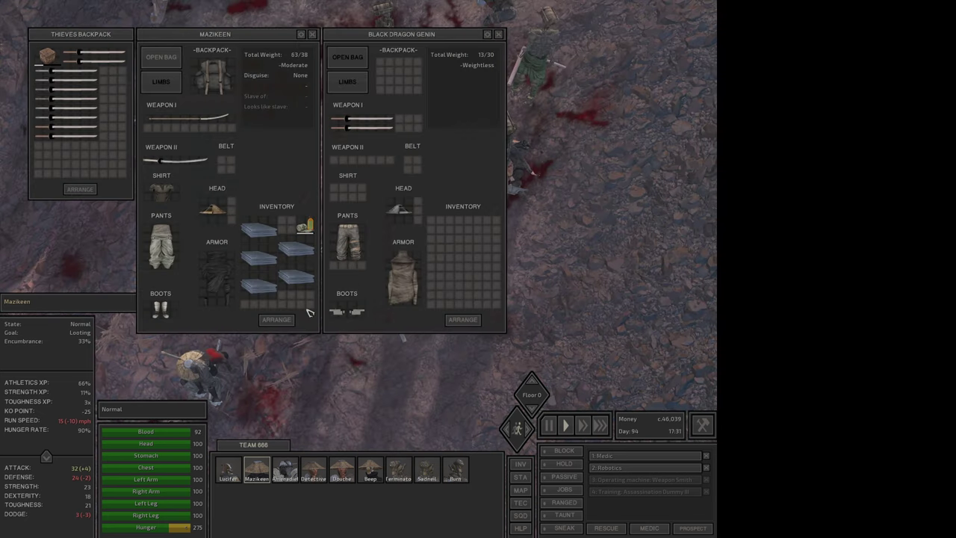
pyautogui.keyDown('ctrl'); pyautogui.click(377, 120); pyautogui.keyUp('ctrl')
pyautogui.press('Escape')
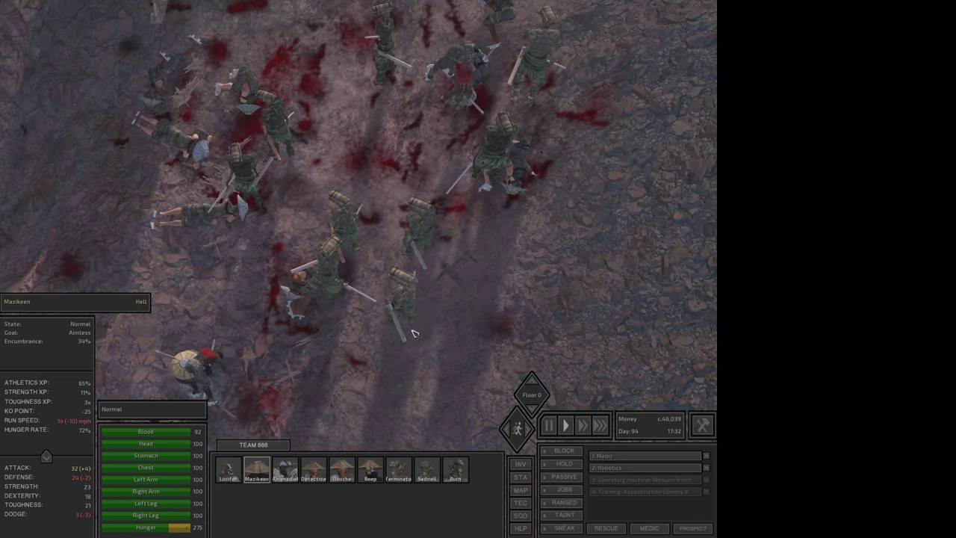
pyautogui.rightClick(198, 365)
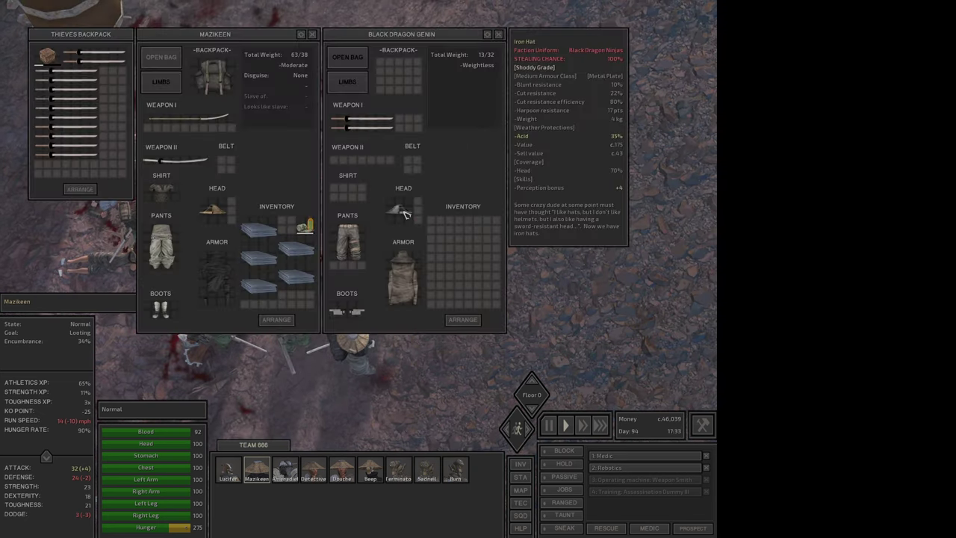
pyautogui.keyDown('ctrl'); pyautogui.click(367, 135); pyautogui.keyUp('ctrl')
# Loot another nearby body, then switch off Douche's extra jobs
pyautogui.press('Escape')
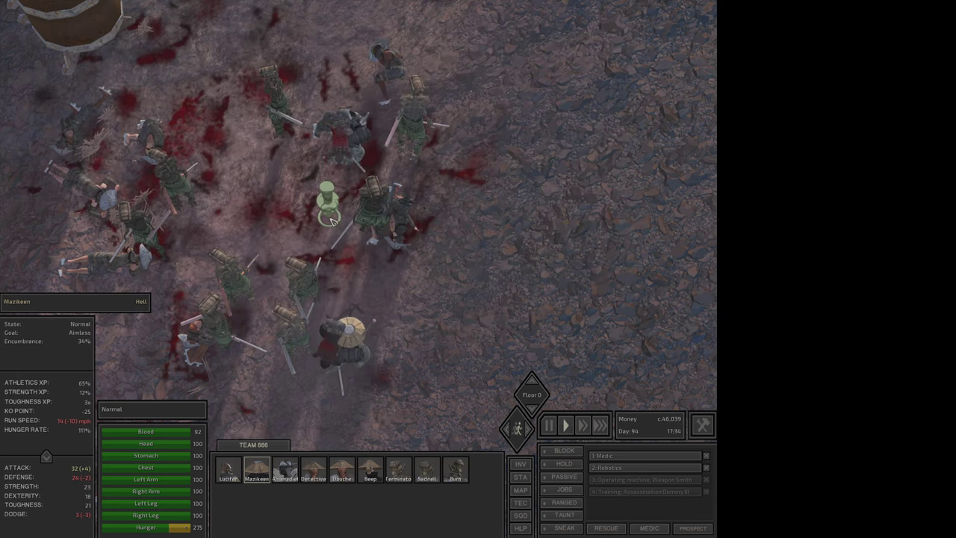
pyautogui.scroll(2, 335, 239)
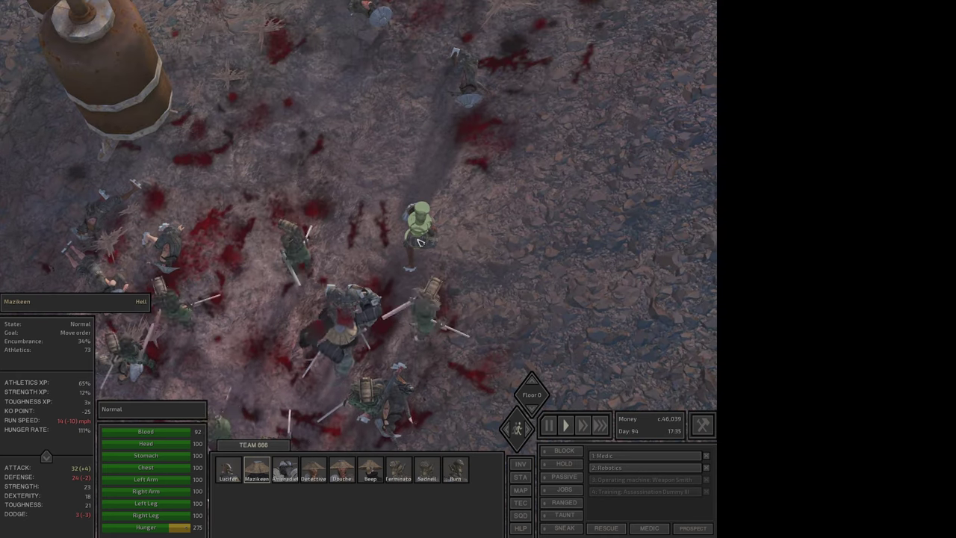
pyautogui.rightClick(416, 224)
pyautogui.press('Escape')
pyautogui.click(313, 471)
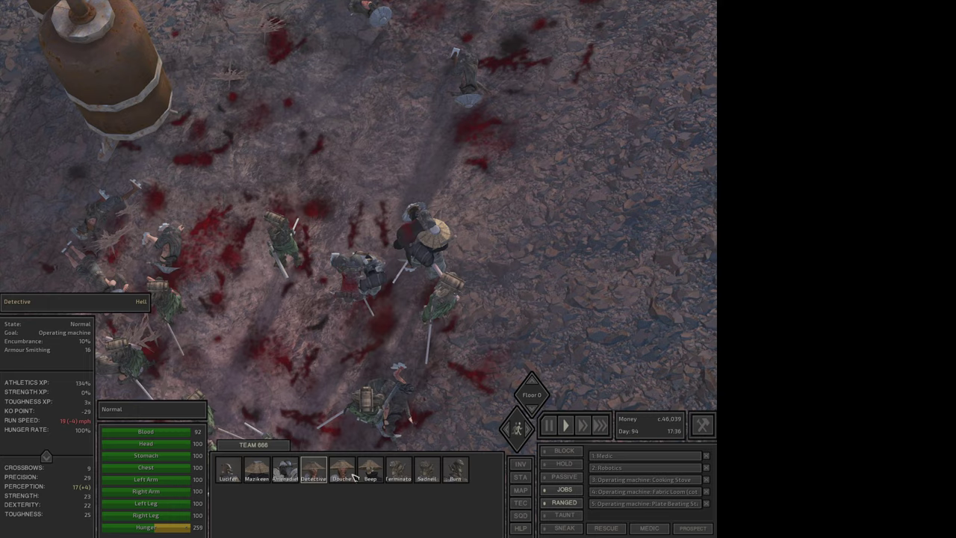
pyautogui.click(572, 487)
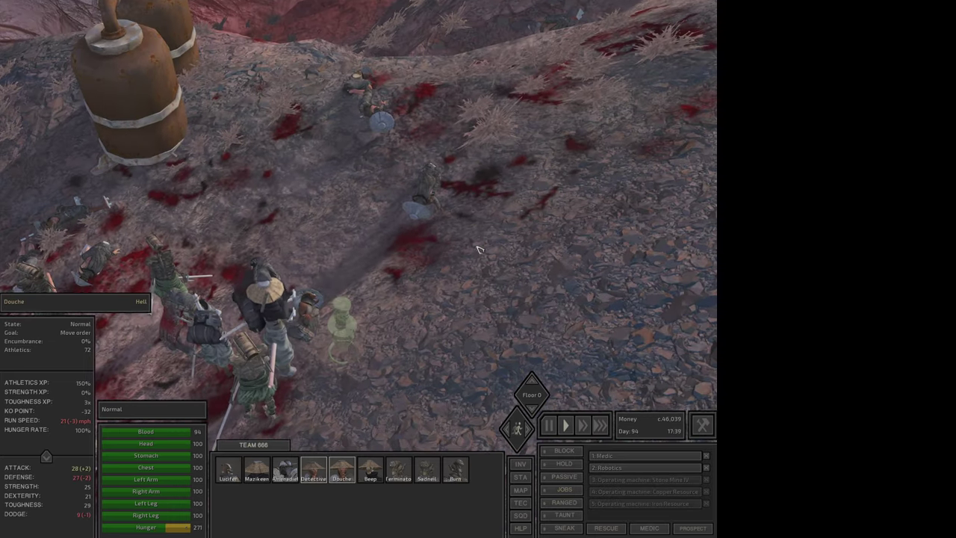
# Have Lucifer loot a body, then send the squad to the tower stairs
pyautogui.click(228, 469)
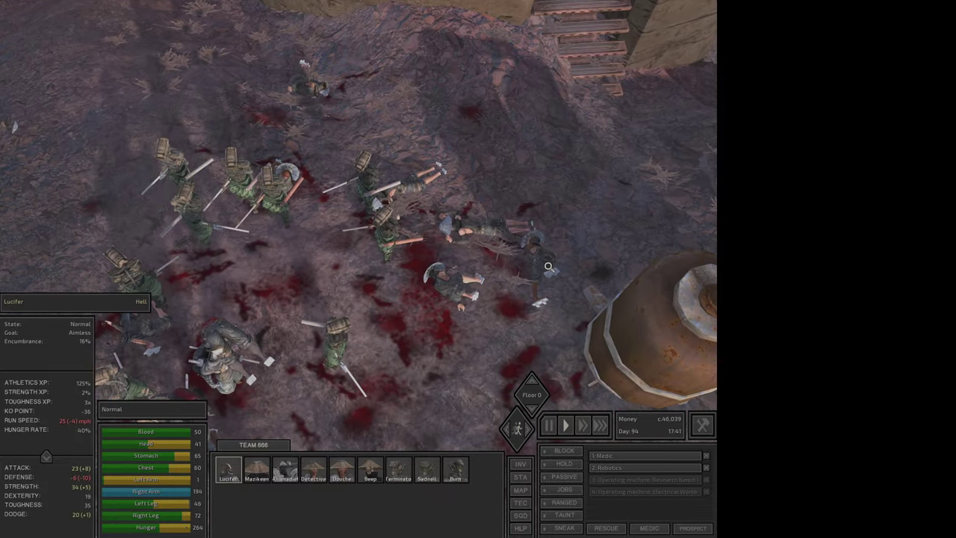
pyautogui.rightClick(549, 266)
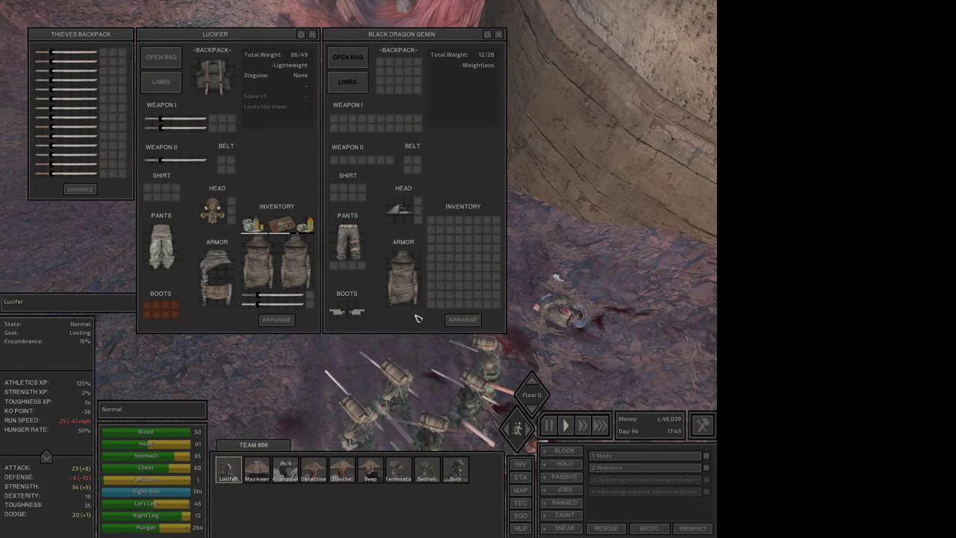
pyautogui.click(256, 469)
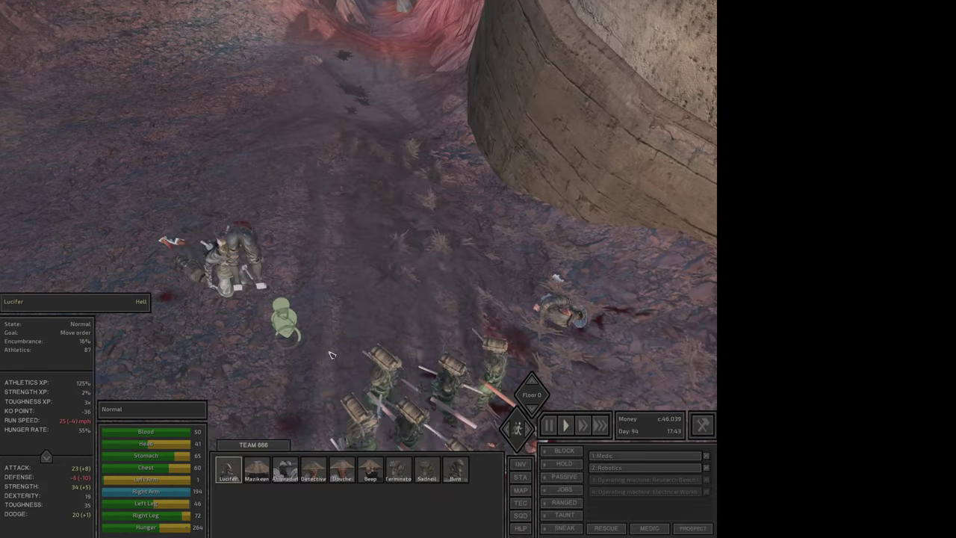
pyautogui.rightClick(455, 207)
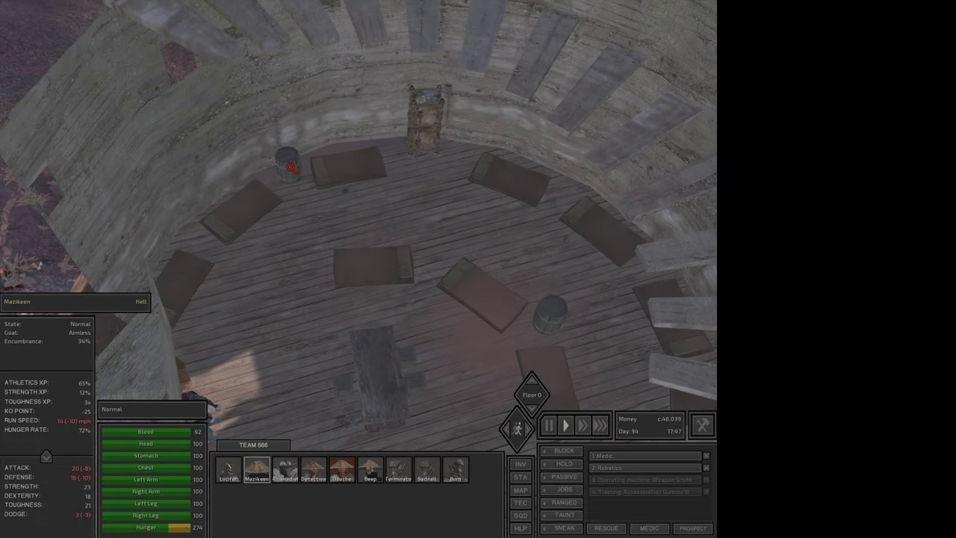
# Have Mazikeen loot an item from the small barrel
pyautogui.rightClick(292, 167)
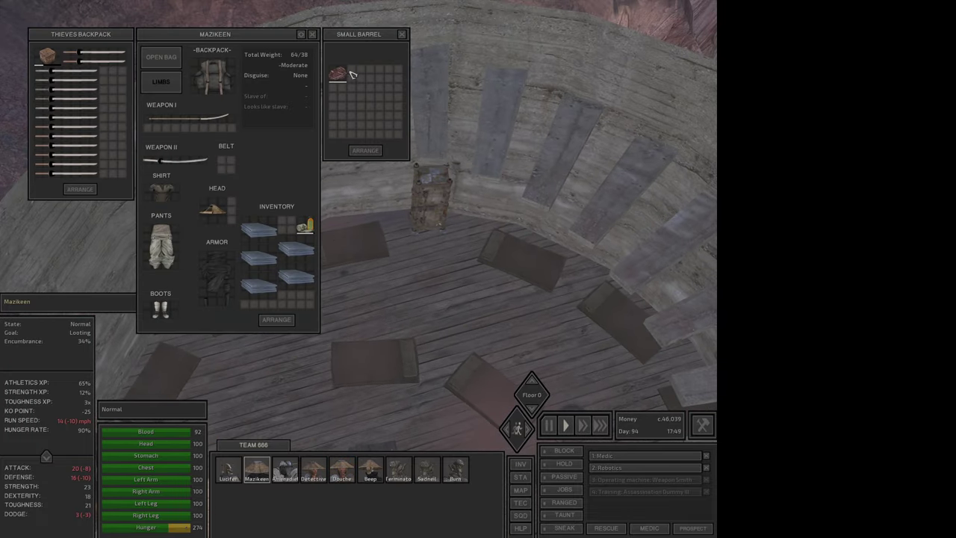
pyautogui.click(349, 76)
pyautogui.press('i')
pyautogui.press('i')
pyautogui.rightClick(290, 246)
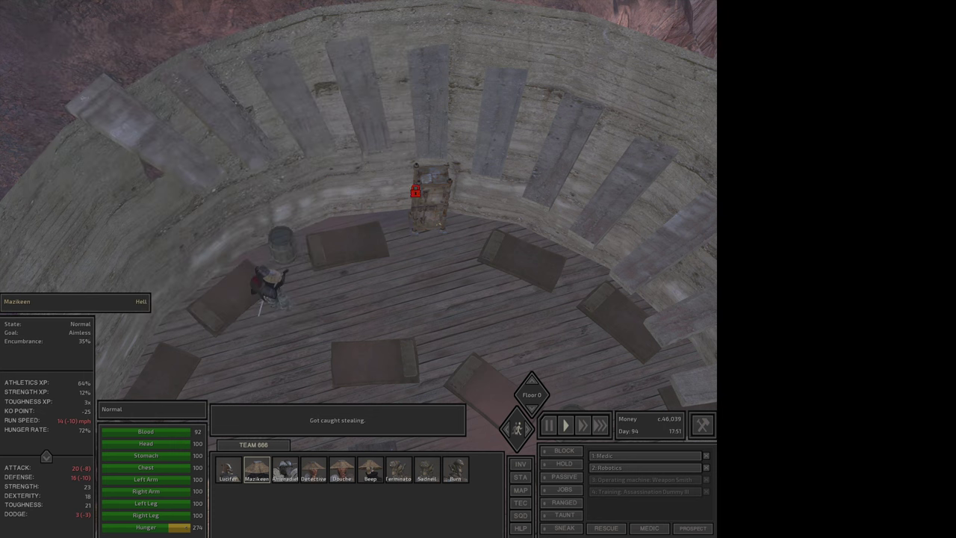
# Have Lucifer pick the lock on the Secure Weapon Cabinet
pyautogui.rightClick(434, 203)
pyautogui.click(228, 468)
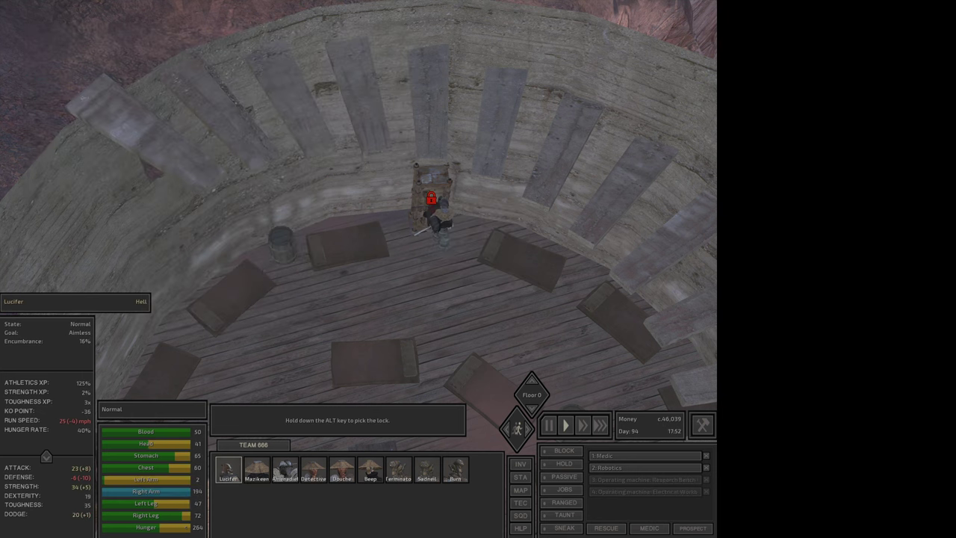
pyautogui.rightClick(441, 207)
pyautogui.click(470, 224)
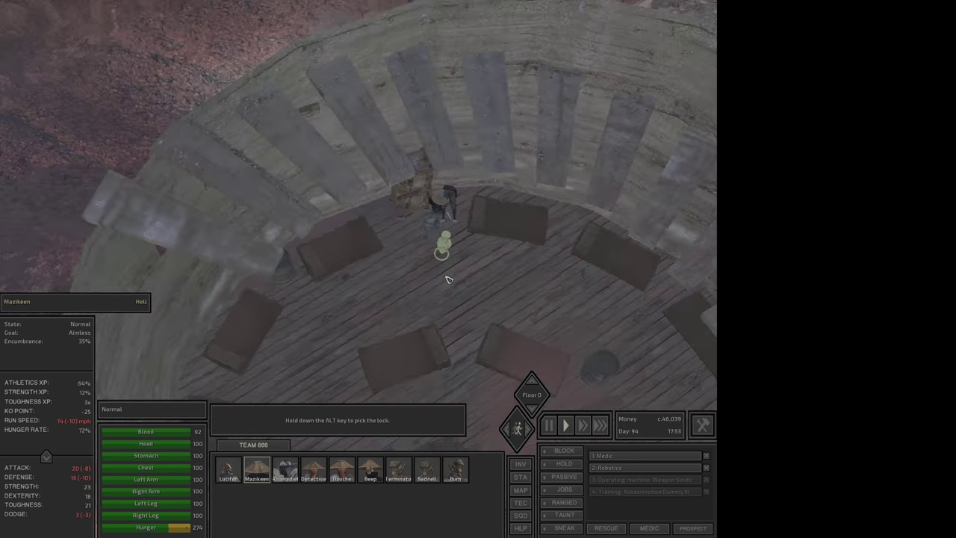
# Move Mazikeen's katana from Weapon II into Weapon I
pyautogui.press('i')
pyautogui.moveTo(176, 161)
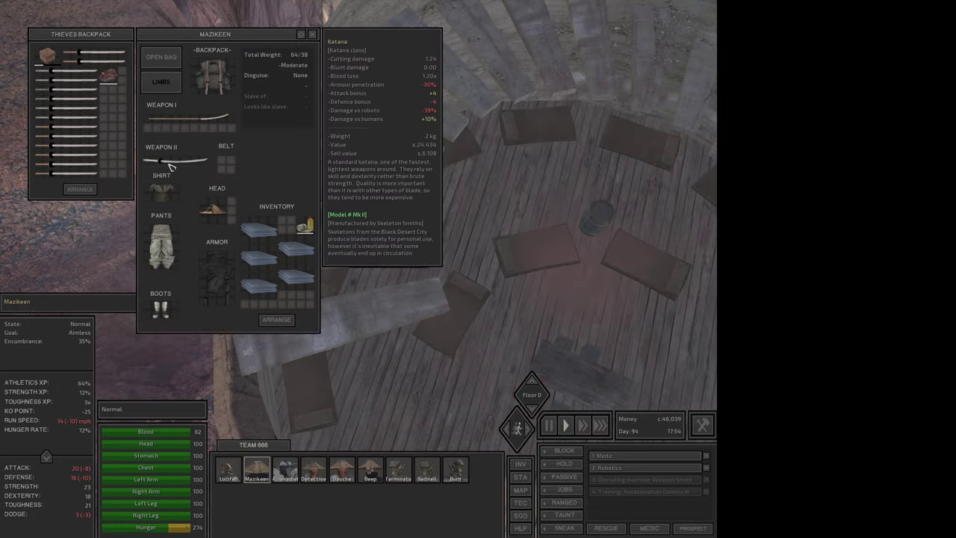
pyautogui.click(227, 469)
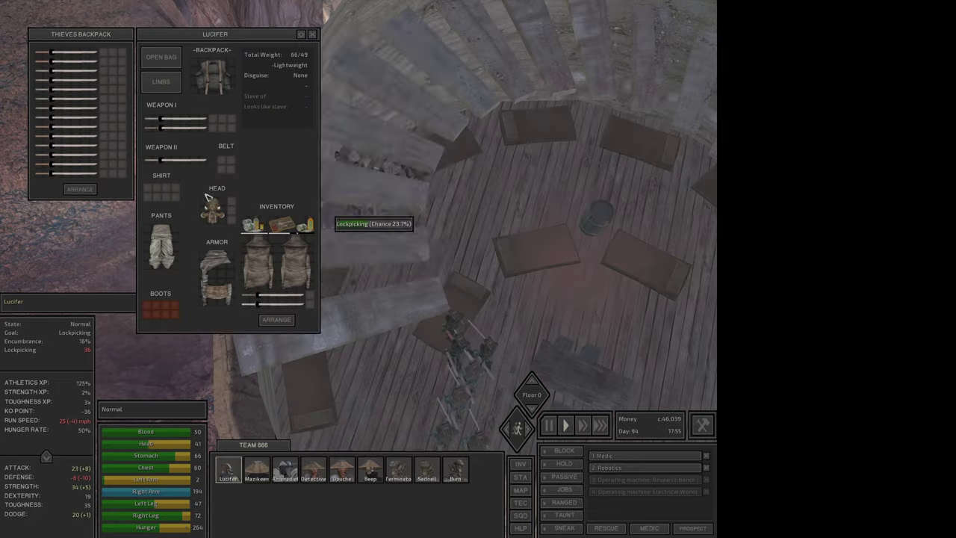
pyautogui.click(256, 469)
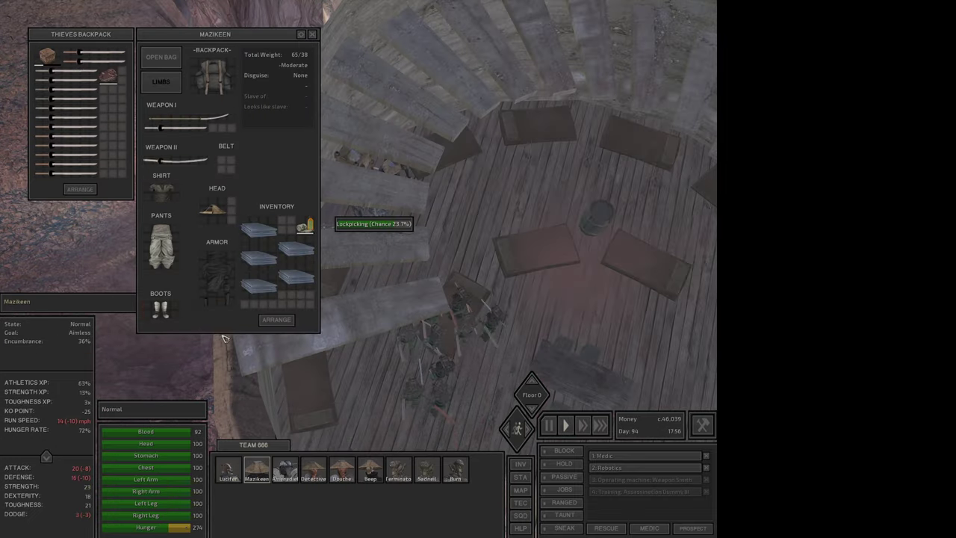
pyautogui.click(157, 161)
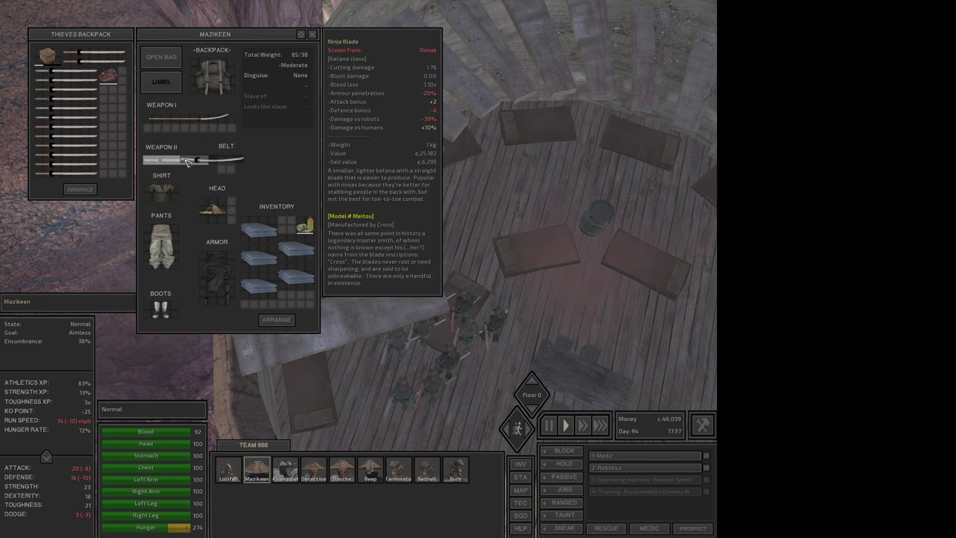
pyautogui.click(155, 129)
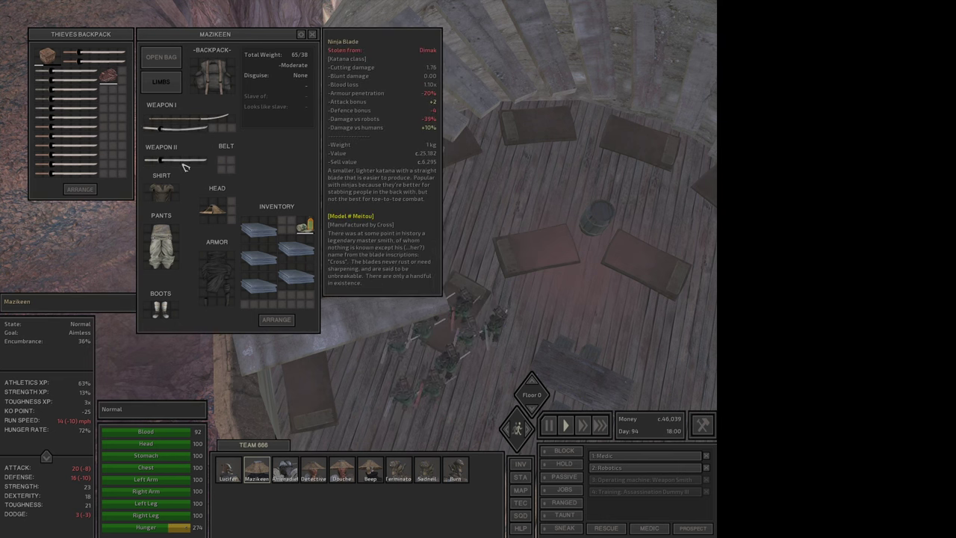
pyautogui.press('i')
# Try taking the Horse Chopper from the unlocked weapon cabinet; Mazikeen has no room for it
pyautogui.rightClick(441, 172)
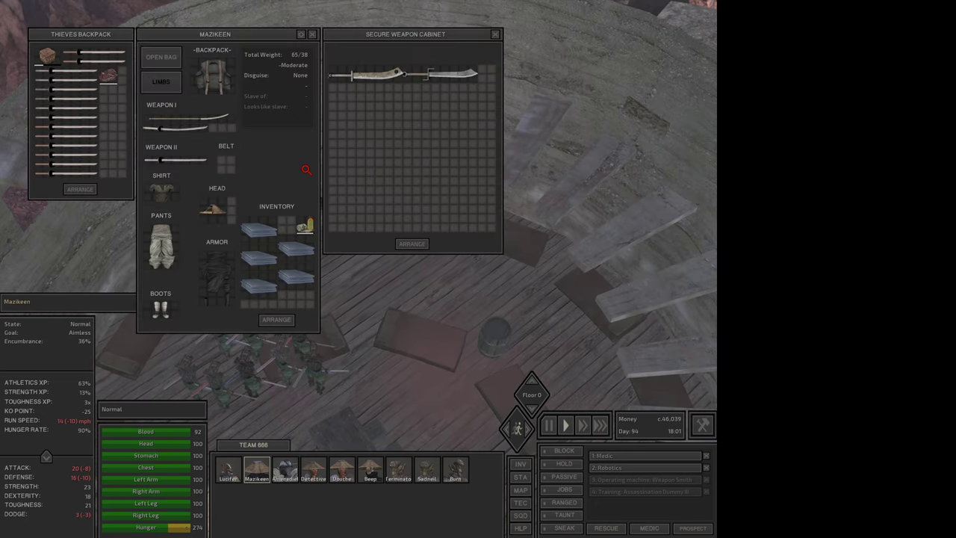
pyautogui.press('i')
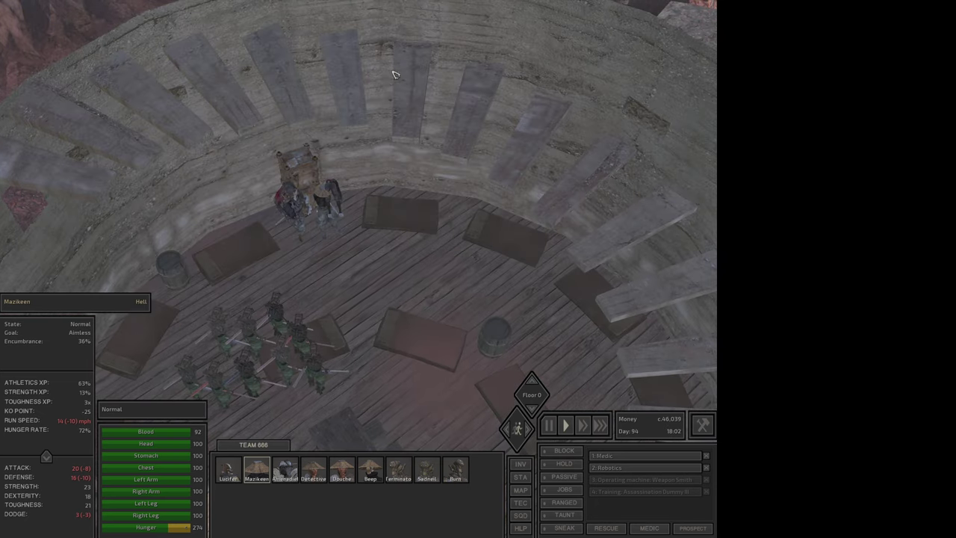
pyautogui.rightClick(305, 175)
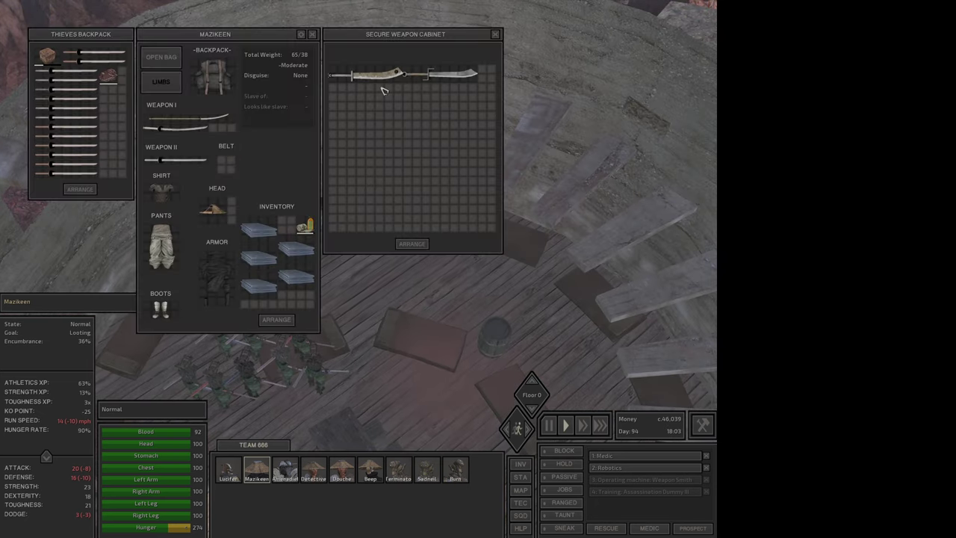
pyautogui.keyDown('shift'); pyautogui.click(384, 85); pyautogui.keyUp('shift')
pyautogui.press('i')
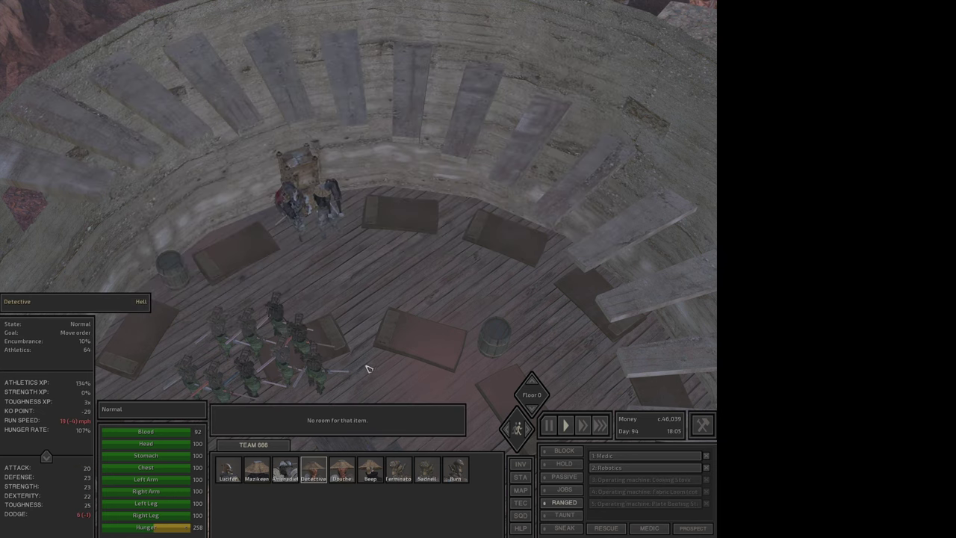
pyautogui.click(345, 473)
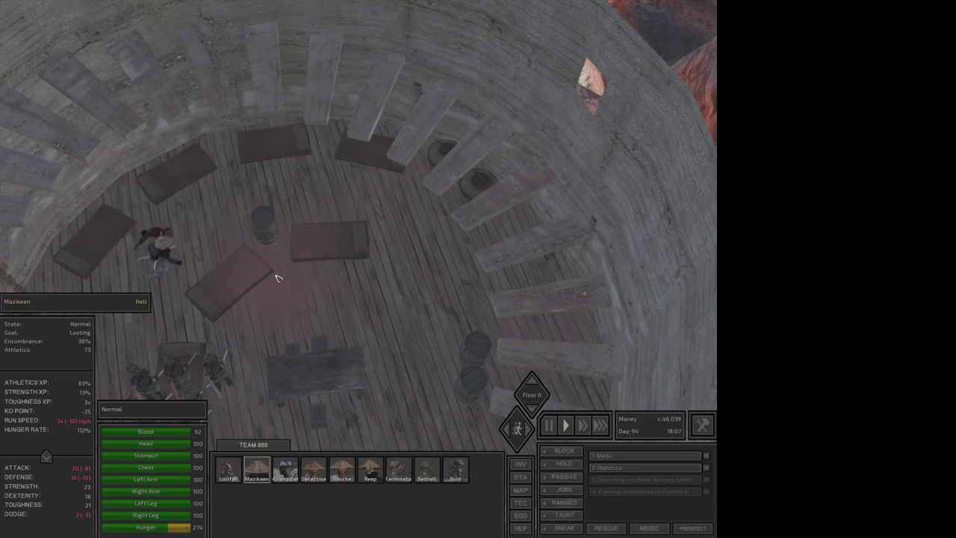
# Loot the small barrel and try taking its Greenfruit for Lucifer
pyautogui.rightClick(272, 269)
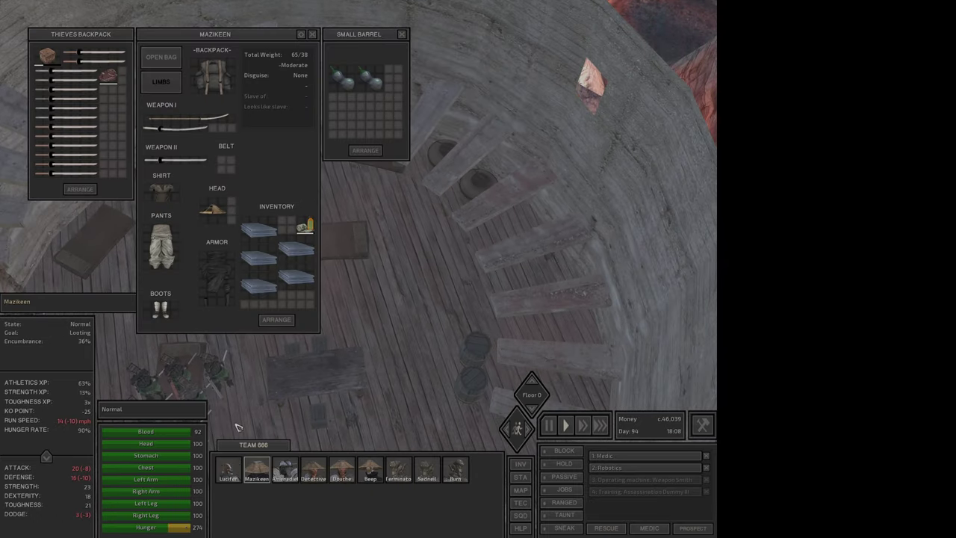
pyautogui.click(229, 469)
pyautogui.click(349, 90)
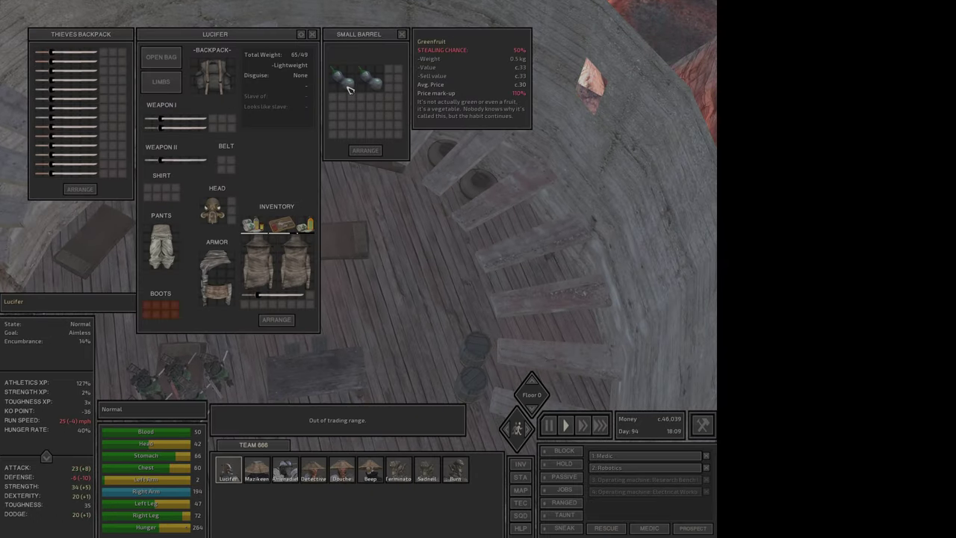
pyautogui.press('Escape')
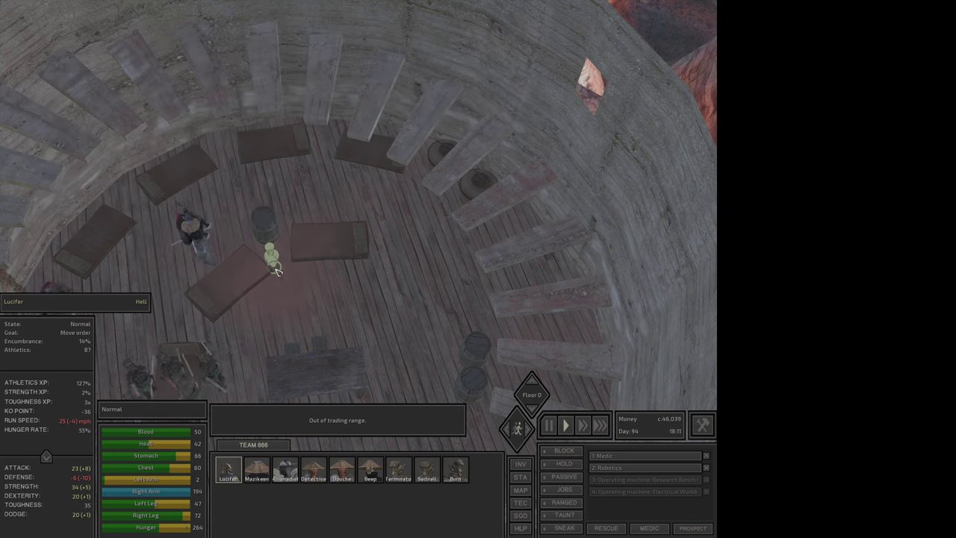
# Move Lucifer beside the barrel and loot it repeatedly
pyautogui.rightClick(274, 254)
pyautogui.press('Escape')
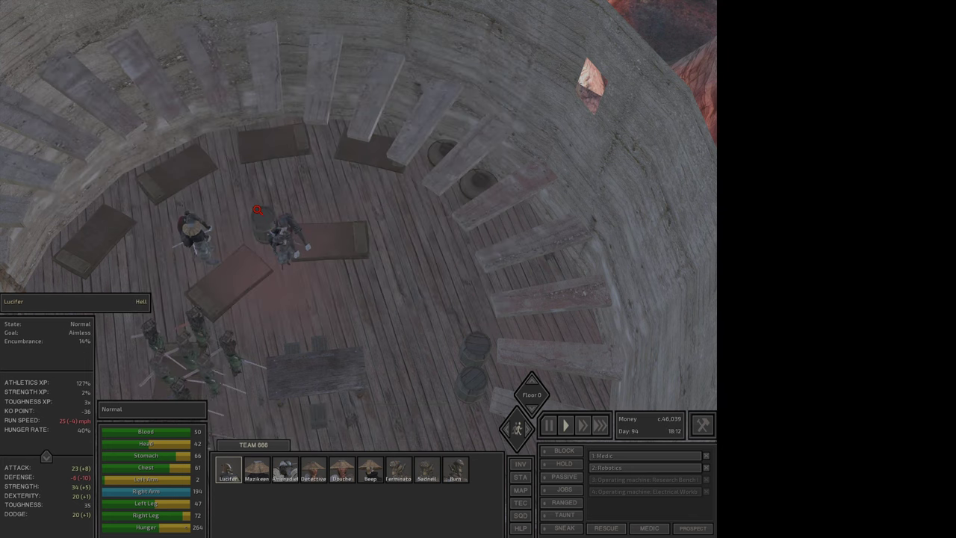
pyautogui.rightClick(257, 210)
pyautogui.rightClick(281, 280)
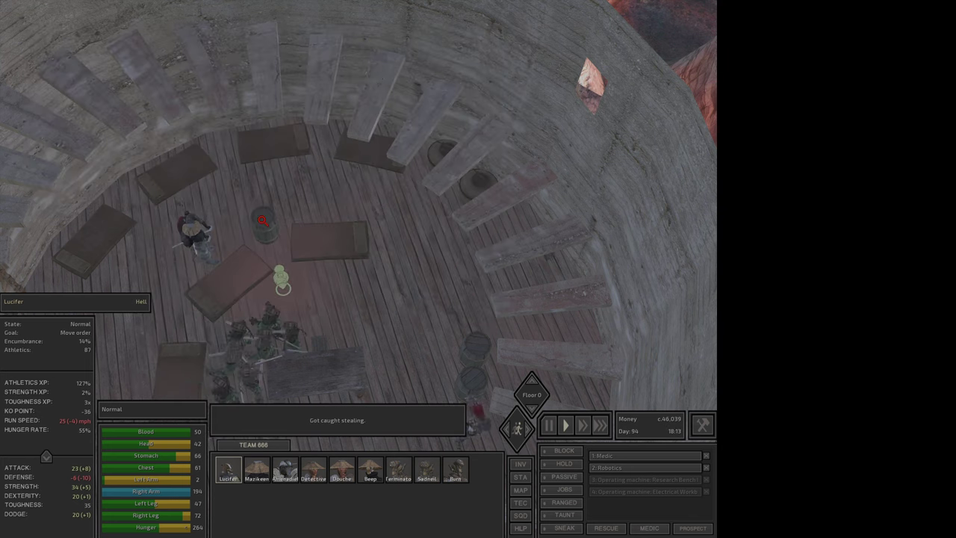
pyautogui.rightClick(263, 220)
pyautogui.press('Escape')
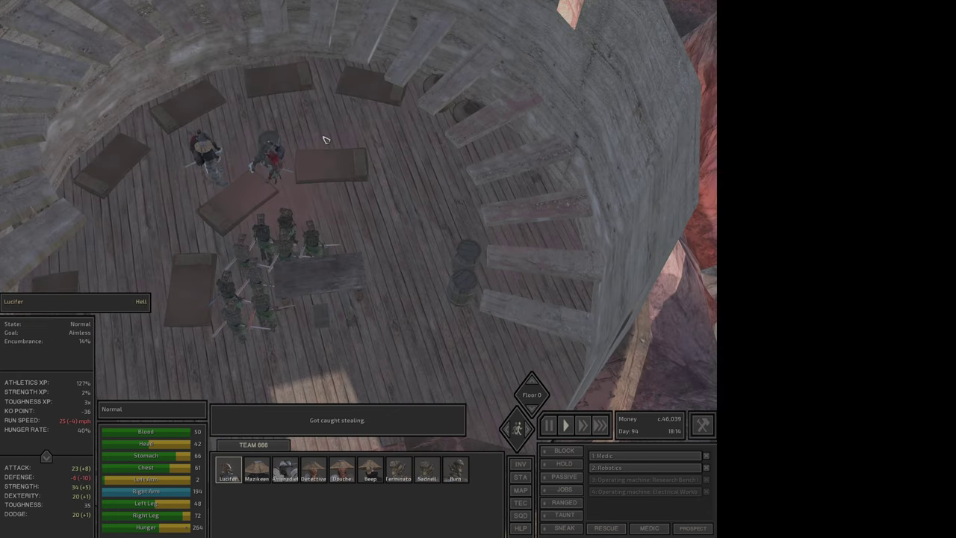
# Have Lucifer loot the large basket, showing its sake and greenfruit
pyautogui.rightClick(267, 136)
pyautogui.press('Escape')
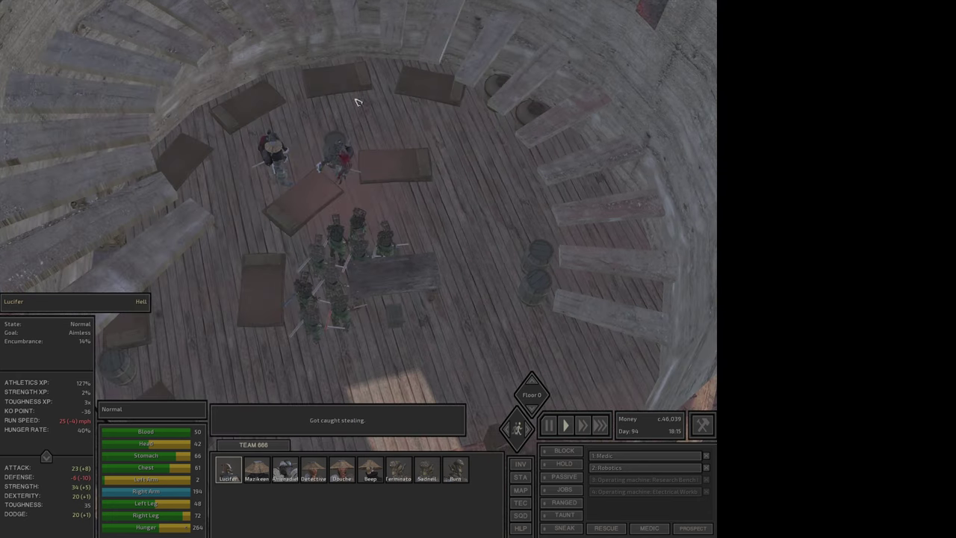
pyautogui.rightClick(346, 116)
pyautogui.press('Escape')
pyautogui.rightClick(494, 98)
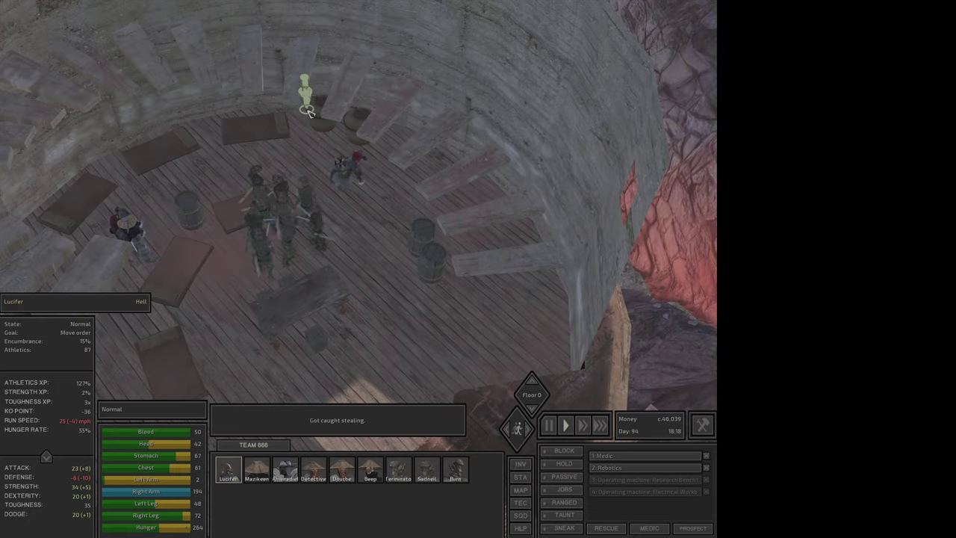
pyautogui.rightClick(313, 112)
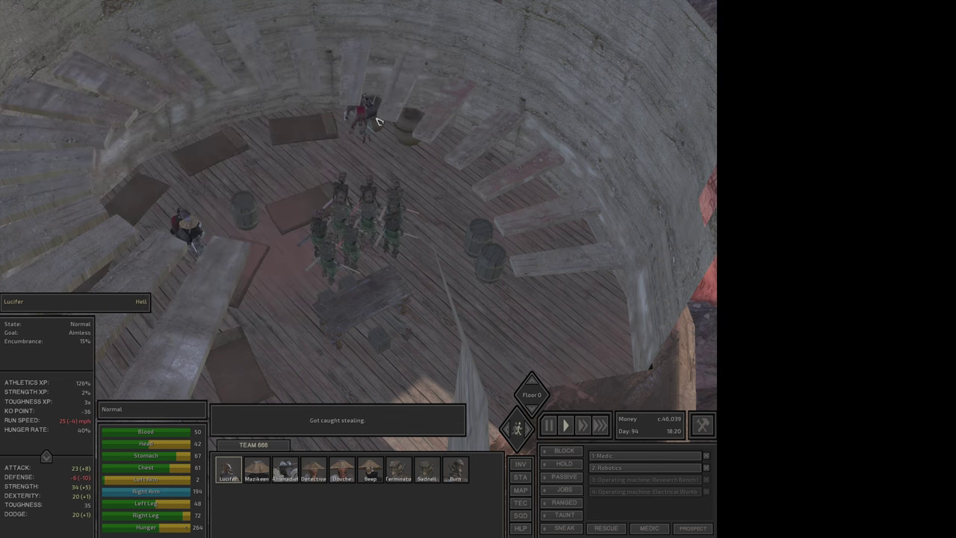
pyautogui.rightClick(376, 123)
# Check Lucifer's Thievery skill in the stats view and retry looting the large basket
pyautogui.rightClick(383, 126)
pyautogui.press('p')
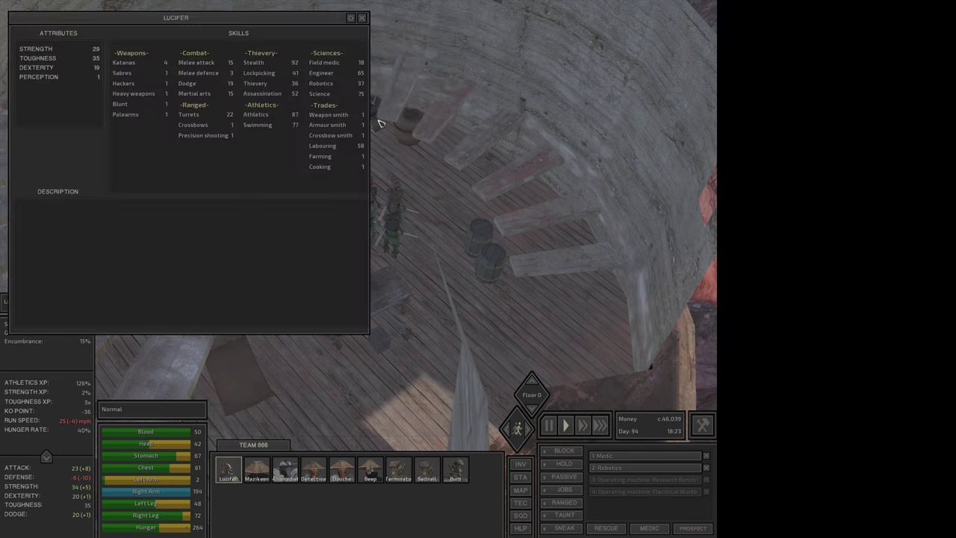
pyautogui.press('p')
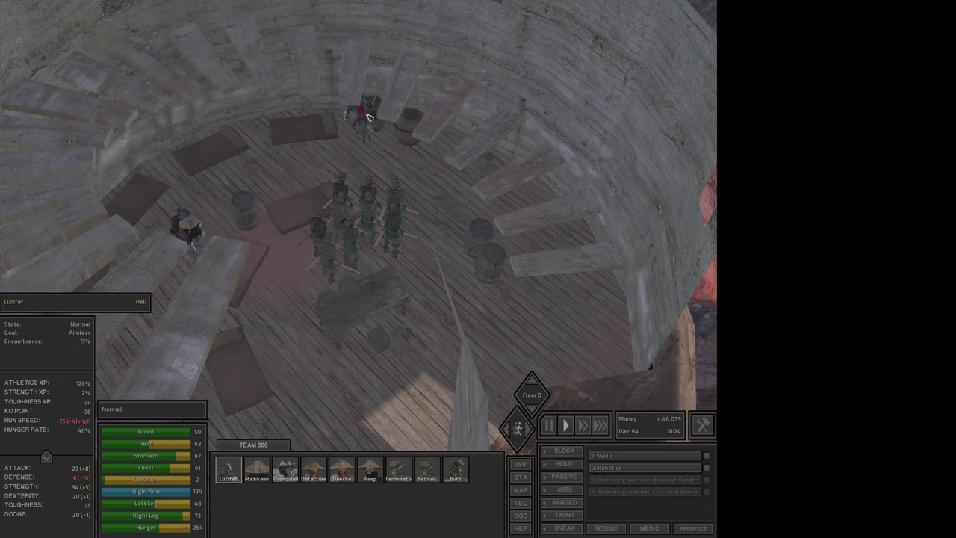
pyautogui.rightClick(373, 125)
pyautogui.press('p')
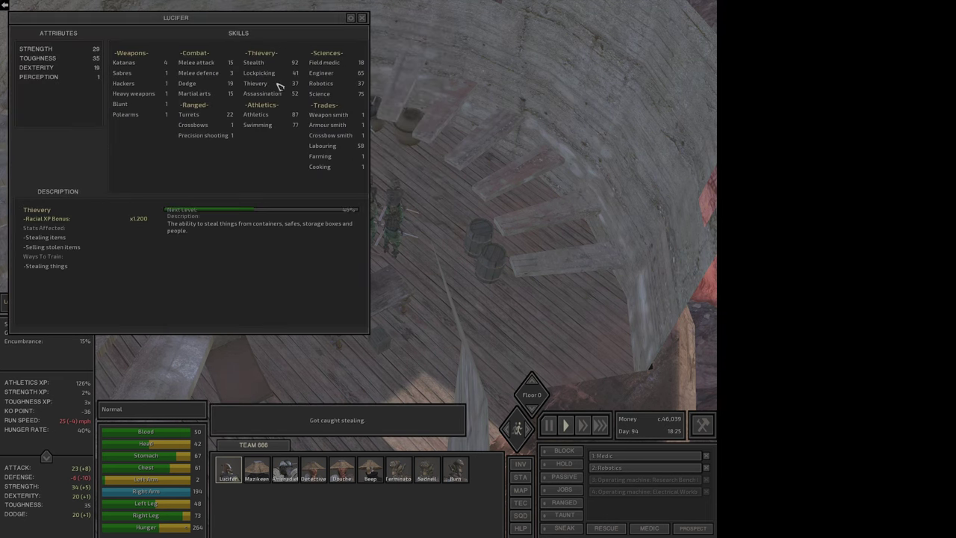
pyautogui.press('p')
pyautogui.rightClick(388, 136)
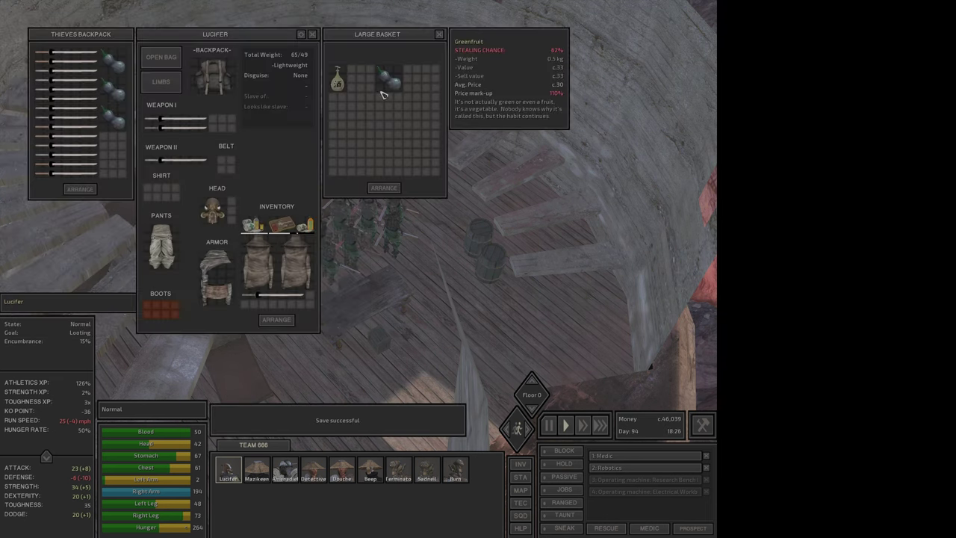
# Switch to Mazikeen and take the sake from the large basket
pyautogui.keyDown('ctrl'); pyautogui.click(337, 87); pyautogui.keyUp('ctrl')
pyautogui.press('Escape')
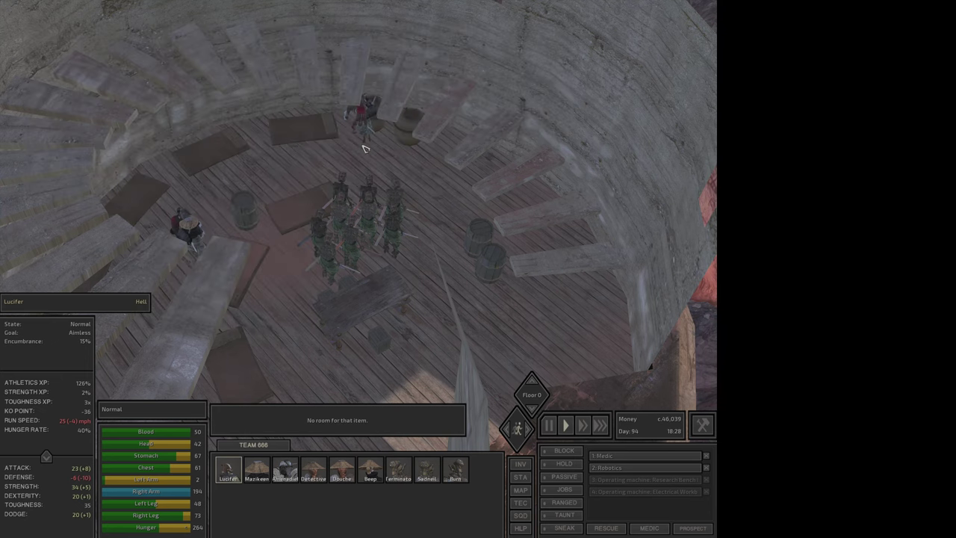
pyautogui.press('2')
pyautogui.press('2')
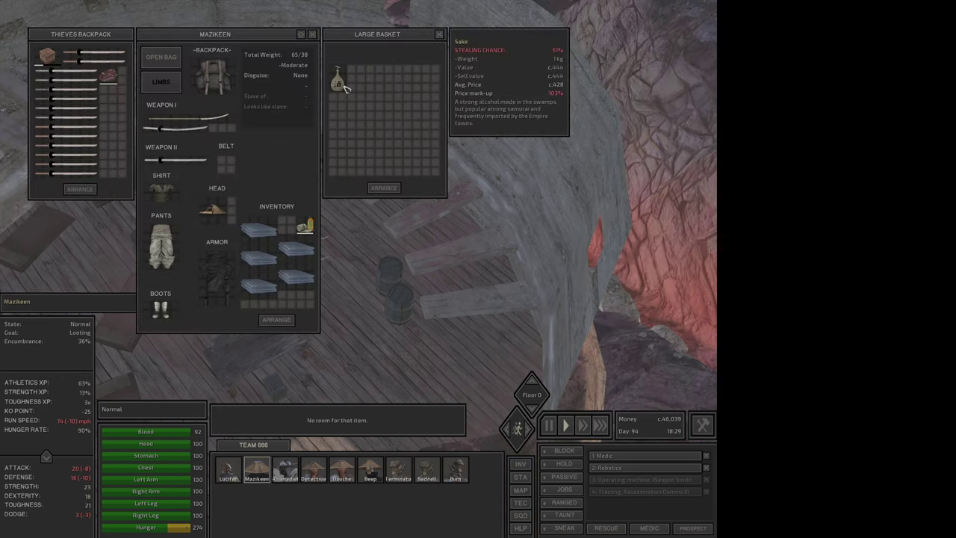
pyautogui.keyDown('ctrl'); pyautogui.click(337, 79); pyautogui.keyUp('ctrl')
pyautogui.press('Escape')
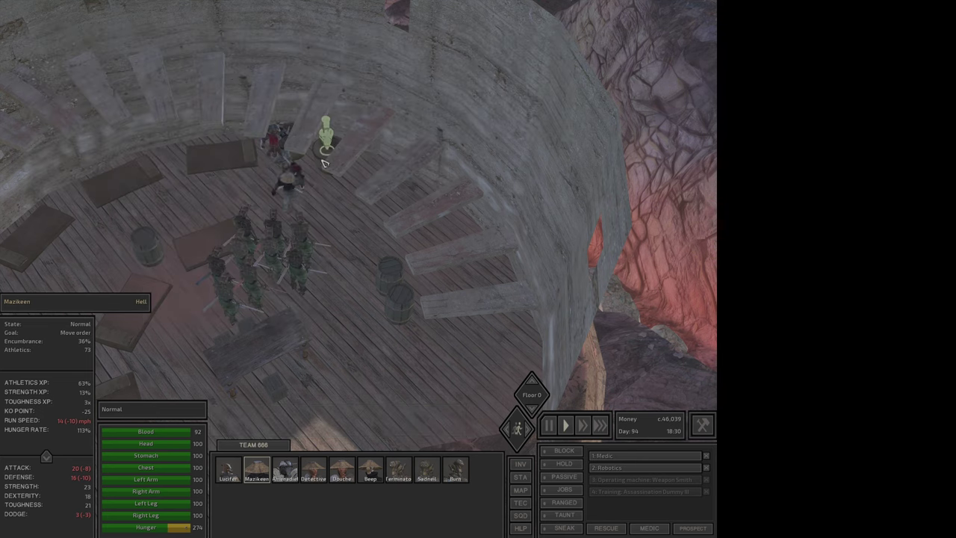
# Have Mazikeen loot greenfruits from the two small barrels and arrange her inventory
pyautogui.press('e')
pyautogui.press('e')
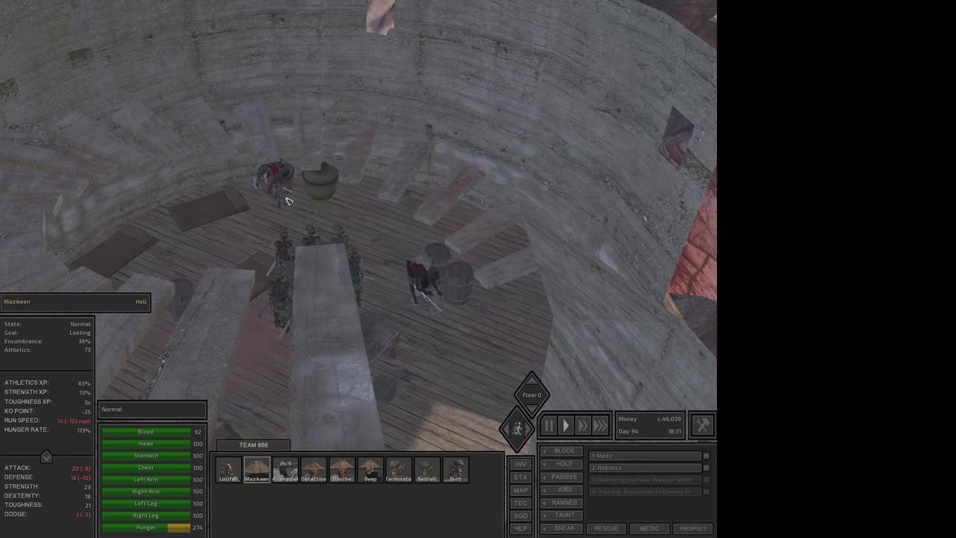
pyautogui.press('Escape')
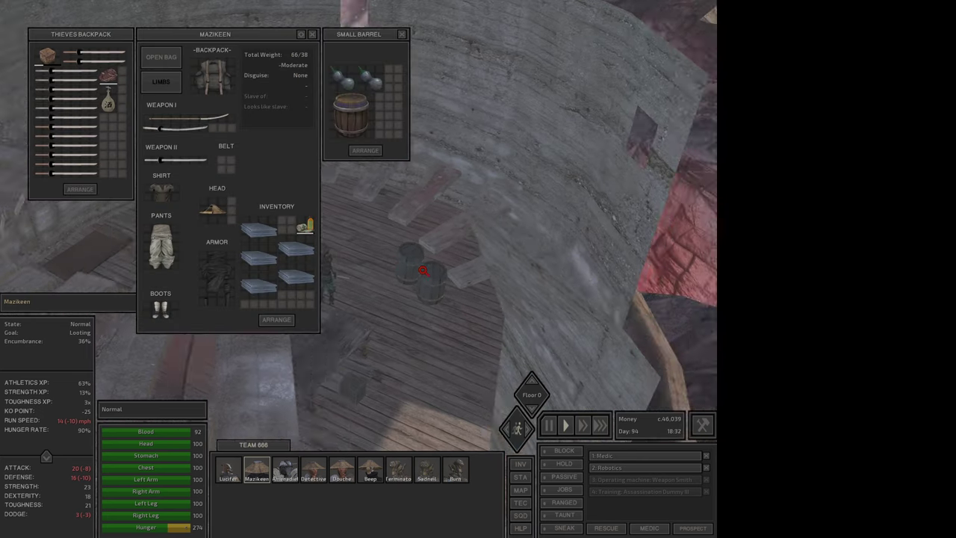
pyautogui.click(355, 99)
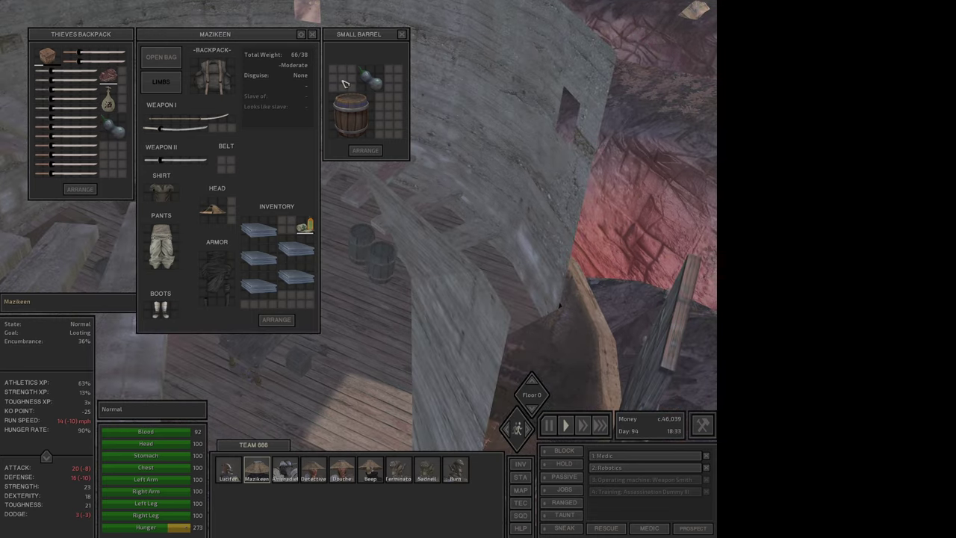
pyautogui.click(357, 229)
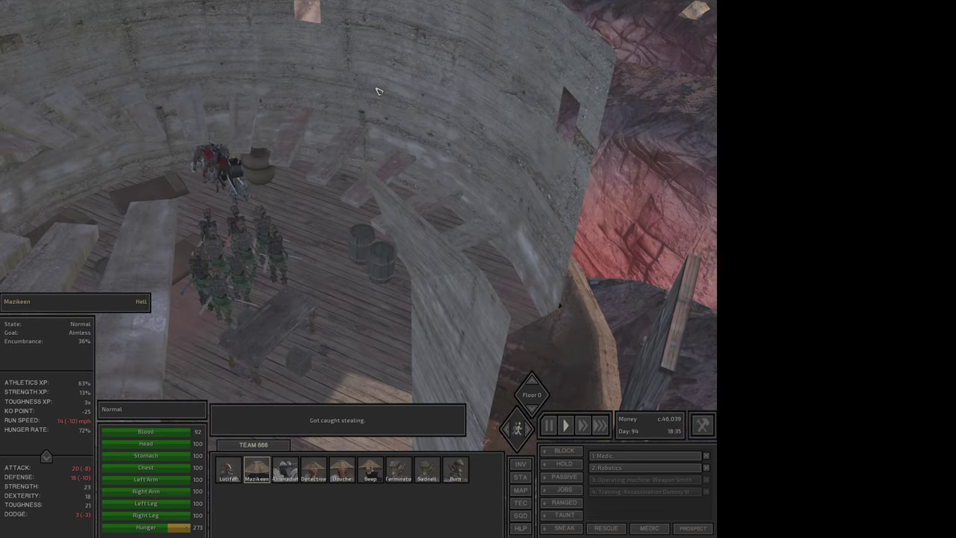
pyautogui.click(355, 241)
pyautogui.click(388, 262)
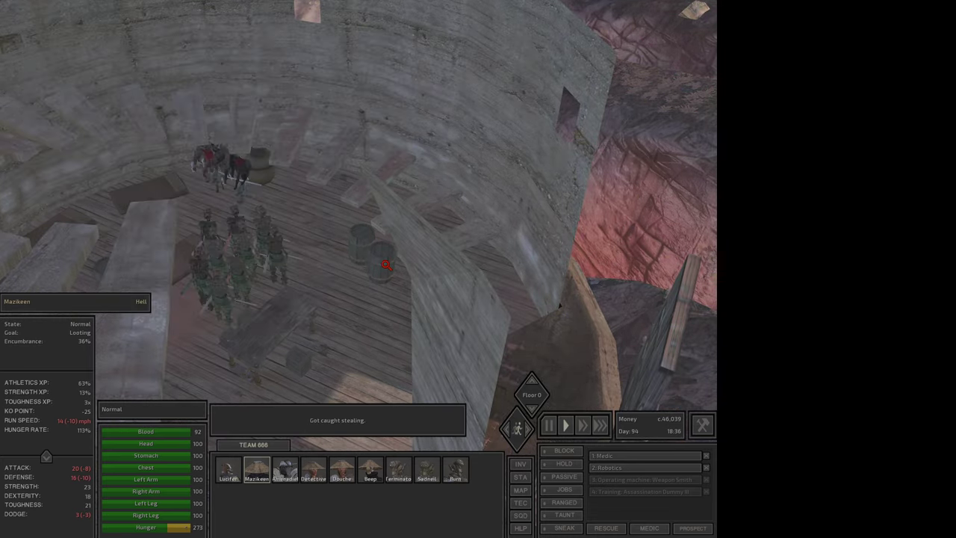
pyautogui.click(338, 74)
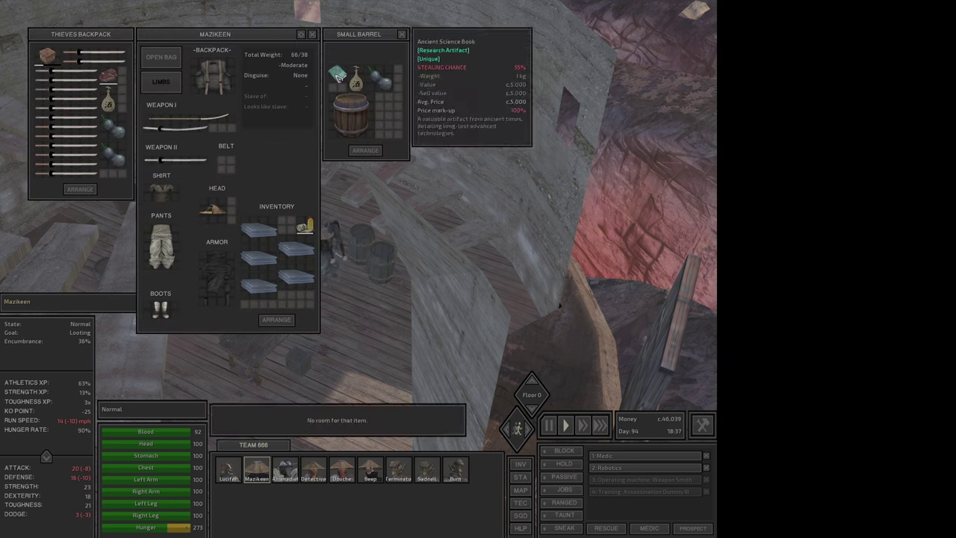
pyautogui.moveTo(384, 84)
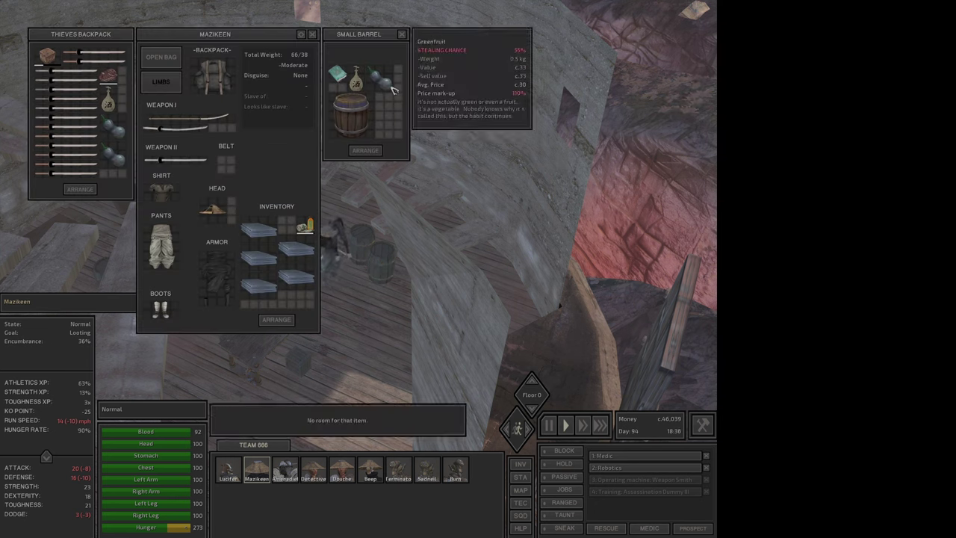
pyautogui.click(276, 319)
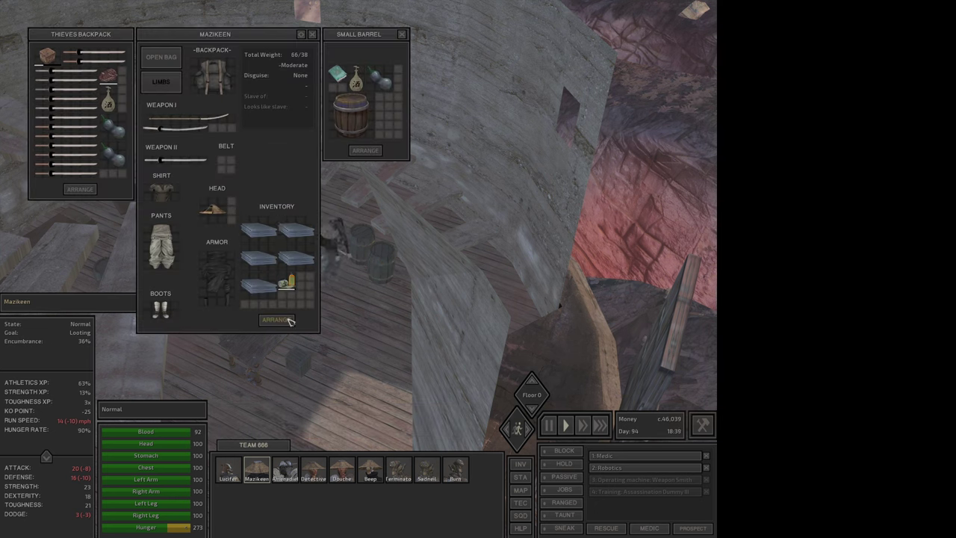
pyautogui.click(384, 85)
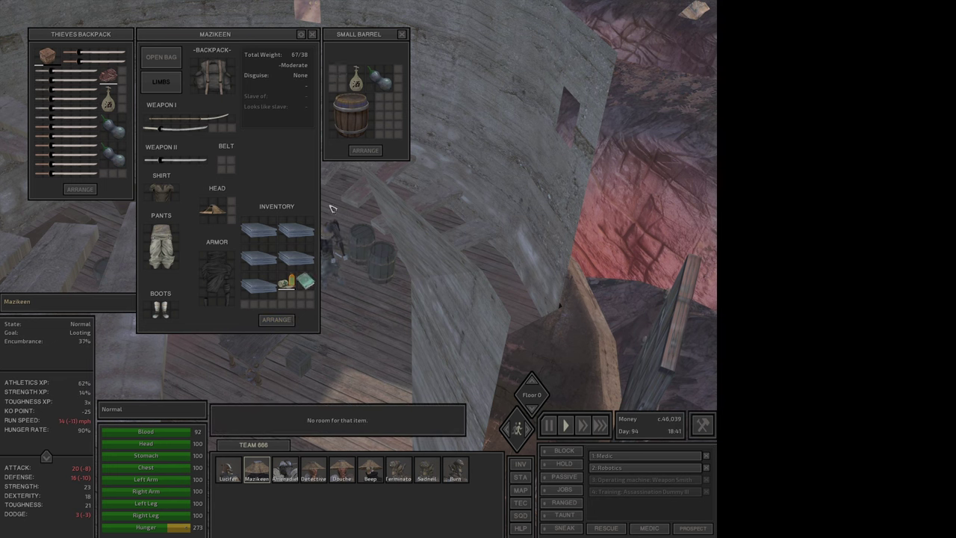
# Close the loot windows, switch to Detective and check the world map
pyautogui.press('Escape')
pyautogui.press('F4')
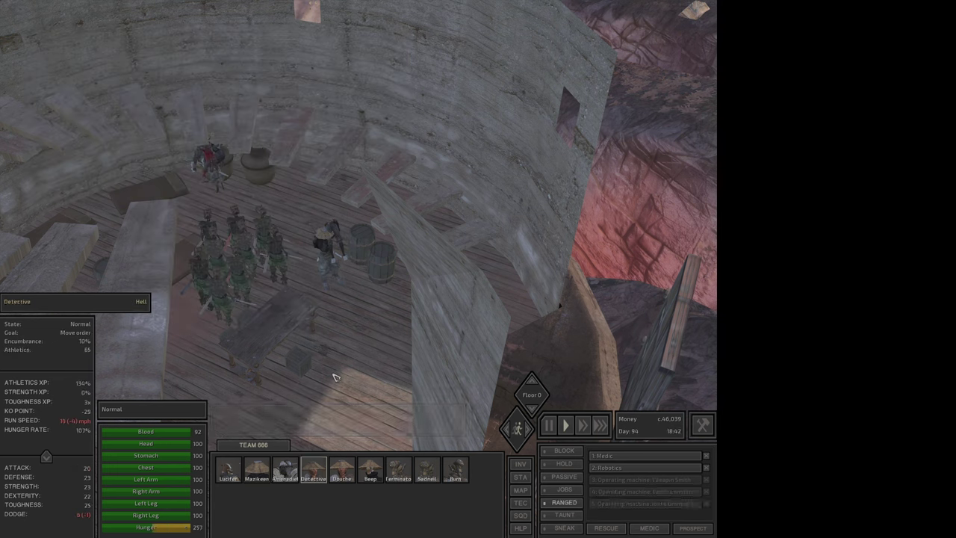
pyautogui.press('m')
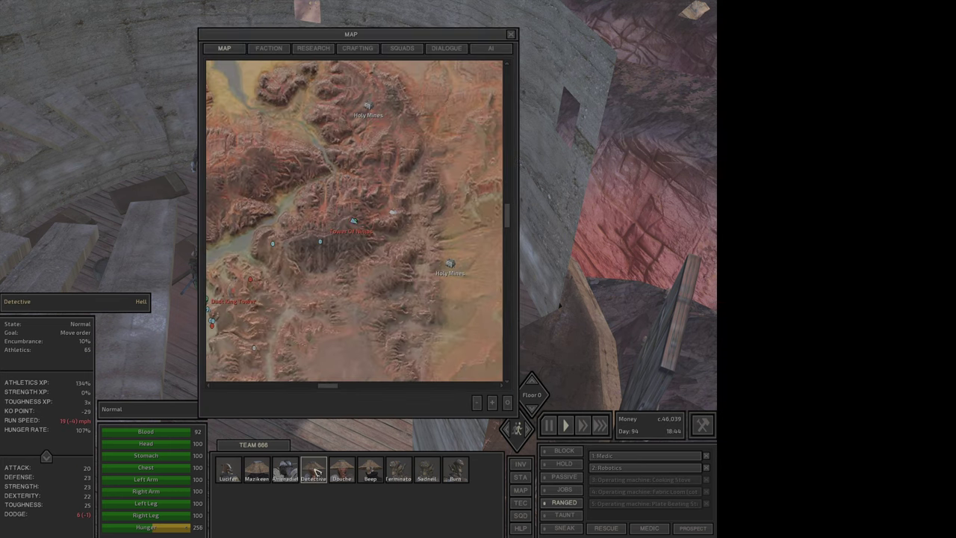
pyautogui.press('m')
# Check Detective's and Mazikeen's inventories, then have Lucifer work on the robot Error Code 0xFFFFFF
pyautogui.press('i')
pyautogui.press('i')
pyautogui.press('F2')
pyautogui.press('i')
pyautogui.press('i')
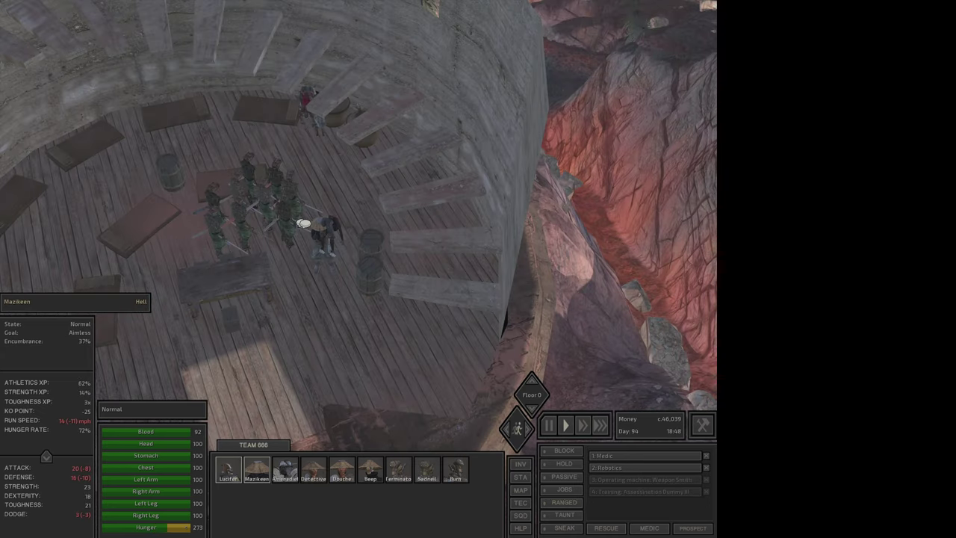
pyautogui.press('F1')
pyautogui.rightClick(383, 237)
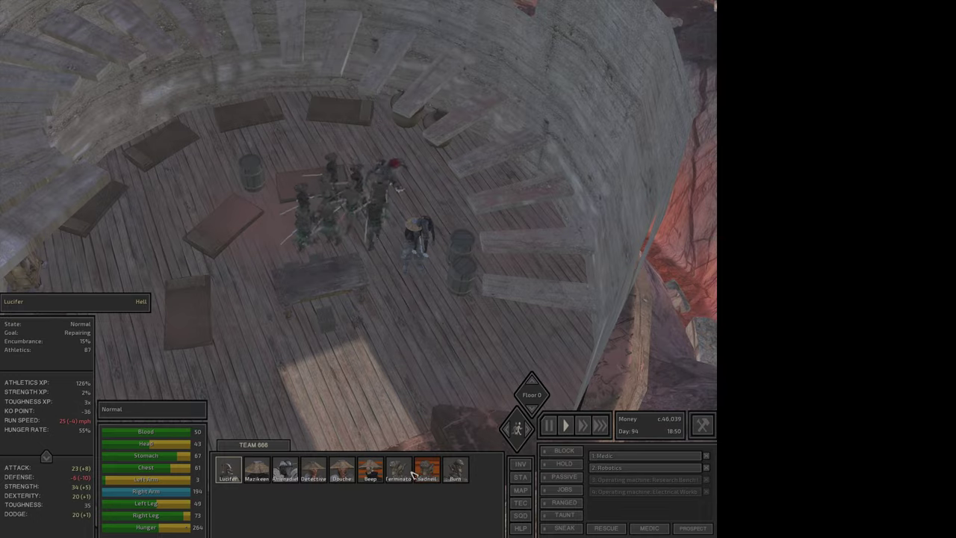
# Select Beep, Sadneil and Burn, and send Burn toward the base
pyautogui.doubleClick(371, 471)
pyautogui.scroll(5, 461, 265)
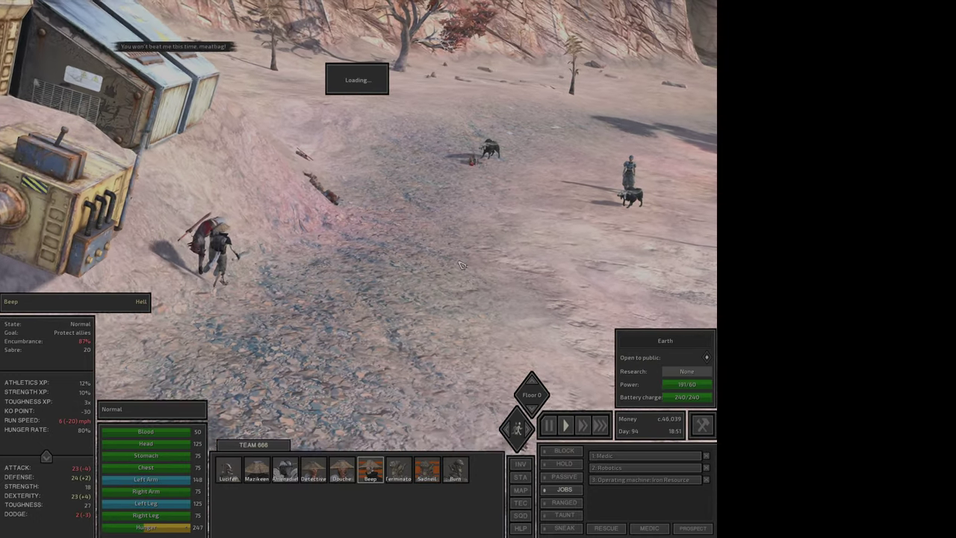
pyautogui.scroll(-3, 461, 266)
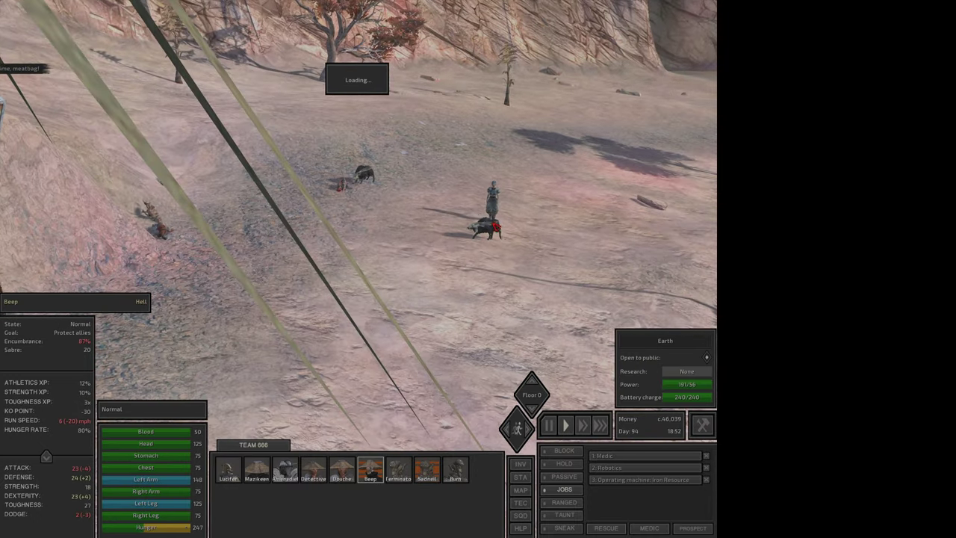
pyautogui.scroll(-2, 474, 209)
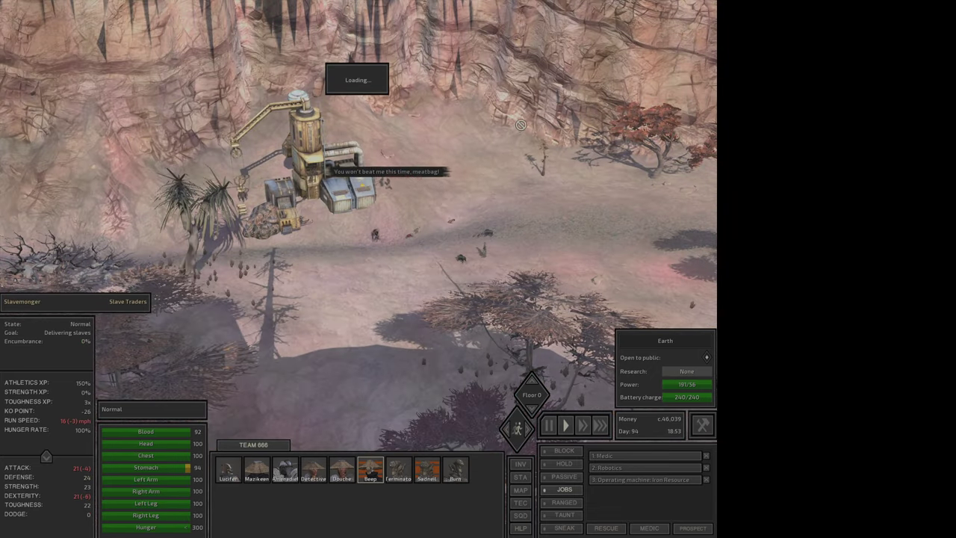
pyautogui.click(426, 471)
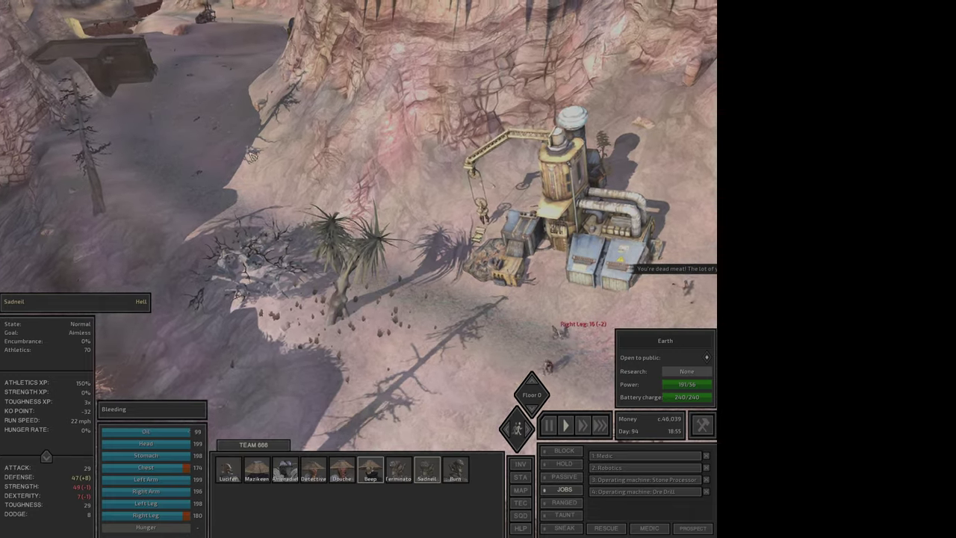
pyautogui.scroll(5, 412, 180)
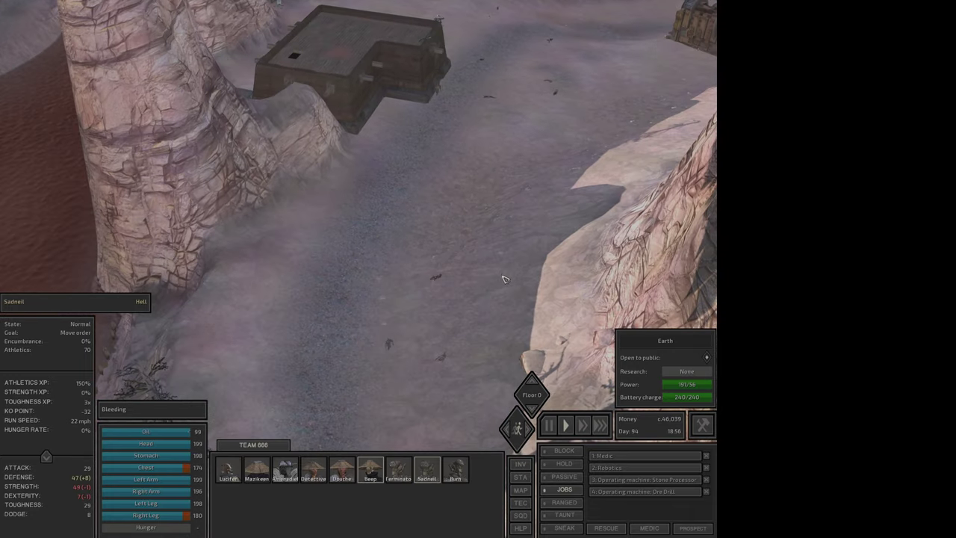
pyautogui.click(447, 252)
pyautogui.rightClick(449, 255)
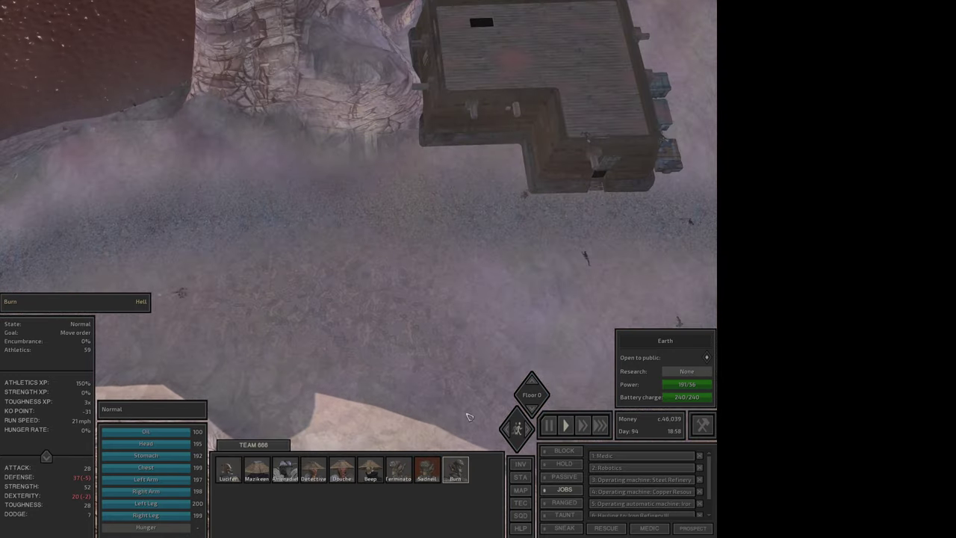
# Cycle control through Terminator, Lucifer, Mazikeen, Amenadiel and another squad member
pyautogui.press('q')
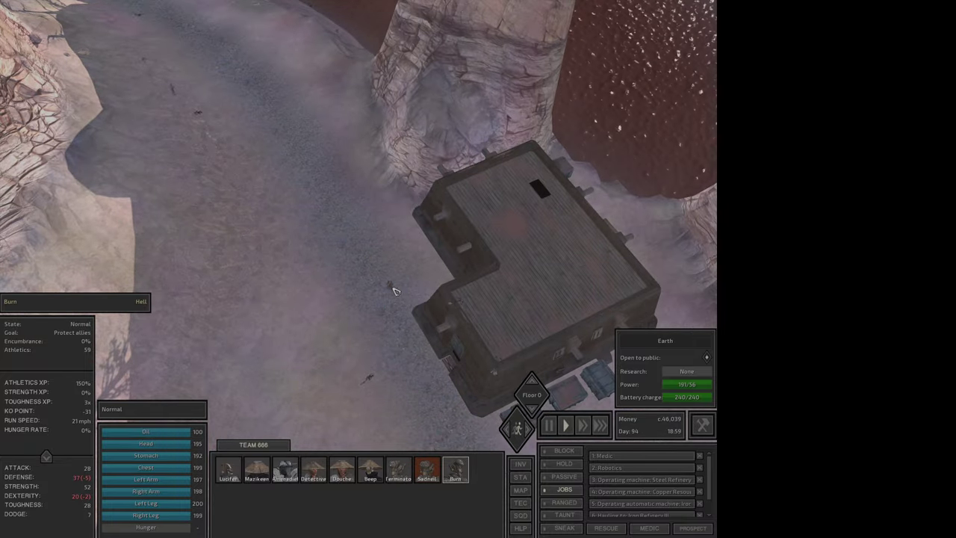
pyautogui.press('F7')
pyautogui.press('F7')
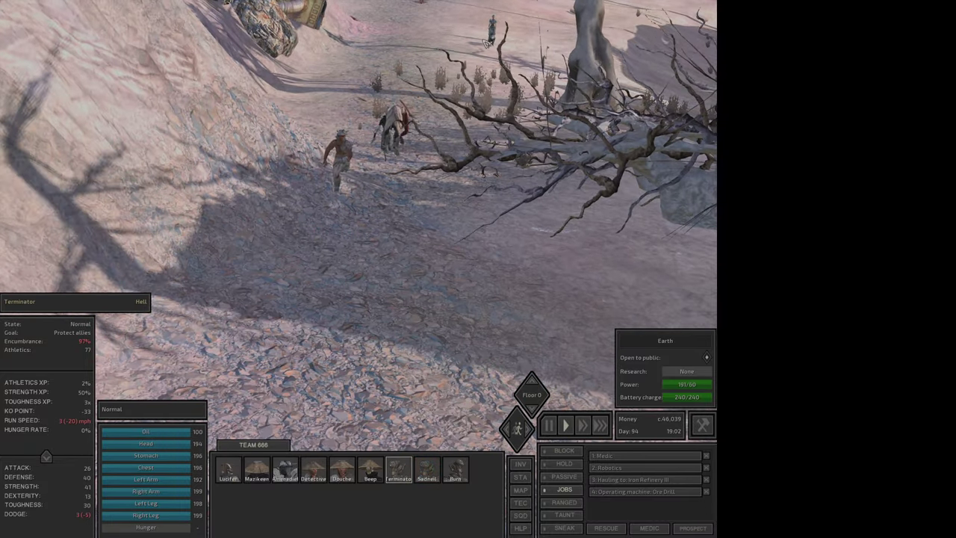
pyautogui.press('e')
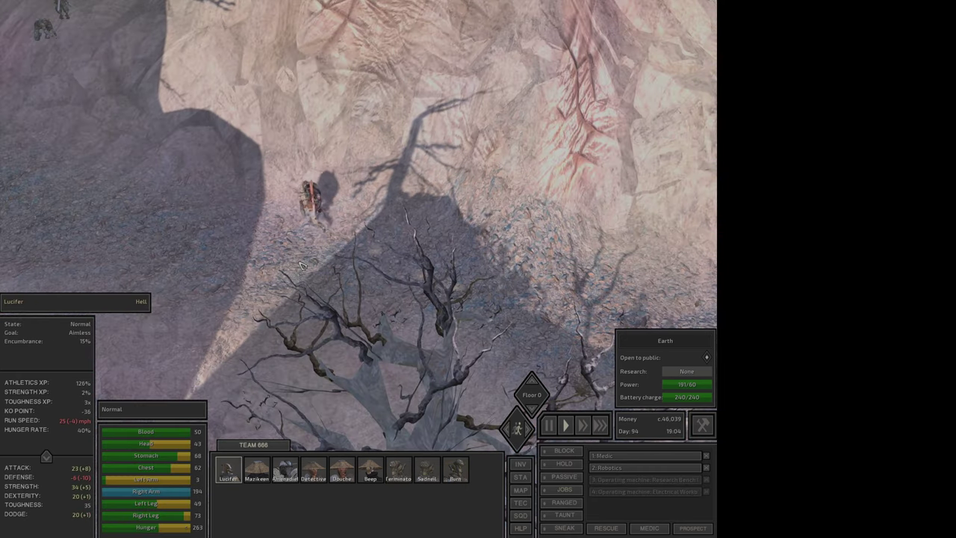
pyautogui.press('F1')
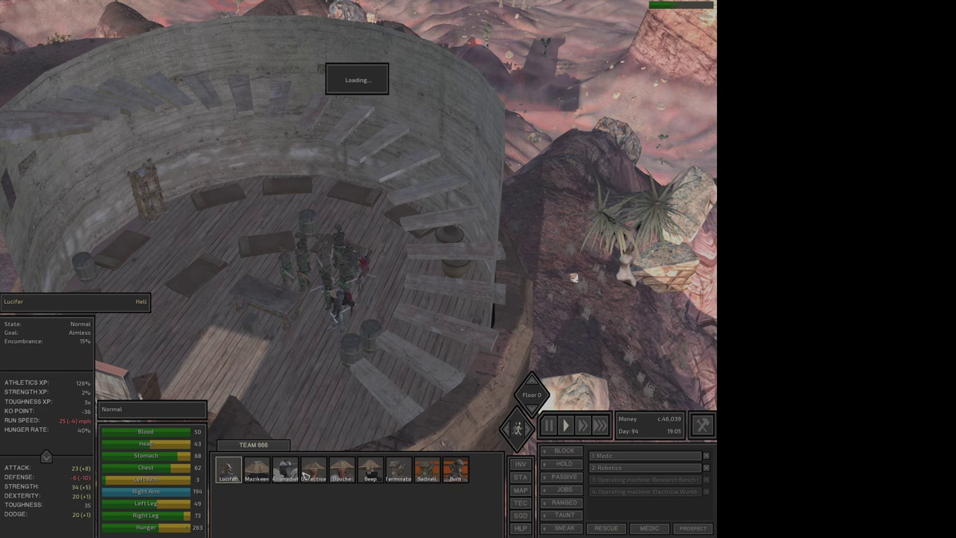
pyautogui.press('F2')
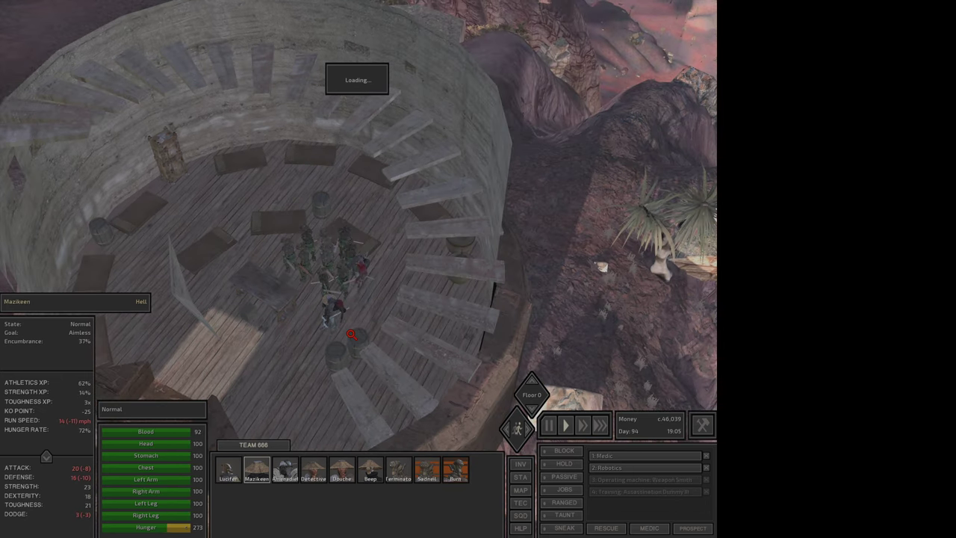
pyautogui.press('F3')
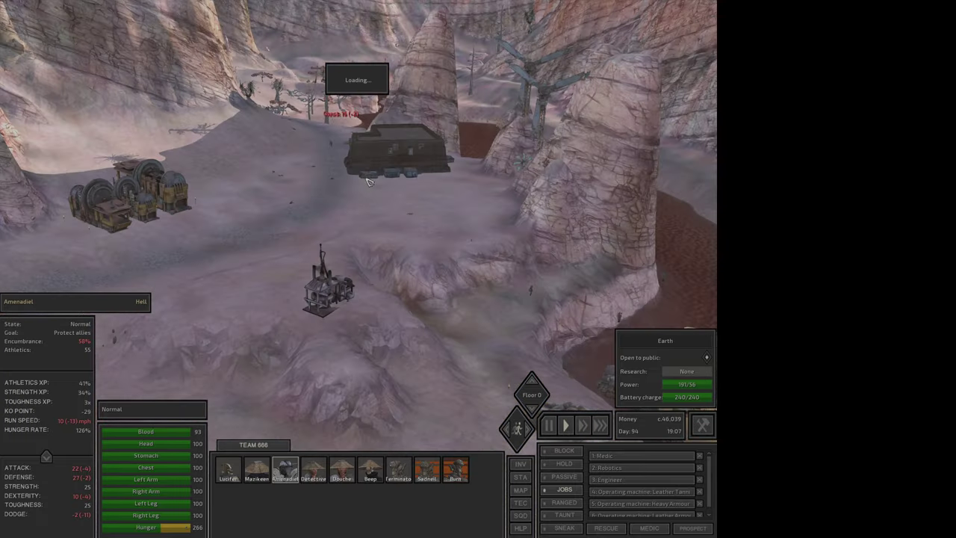
pyautogui.press('F9')
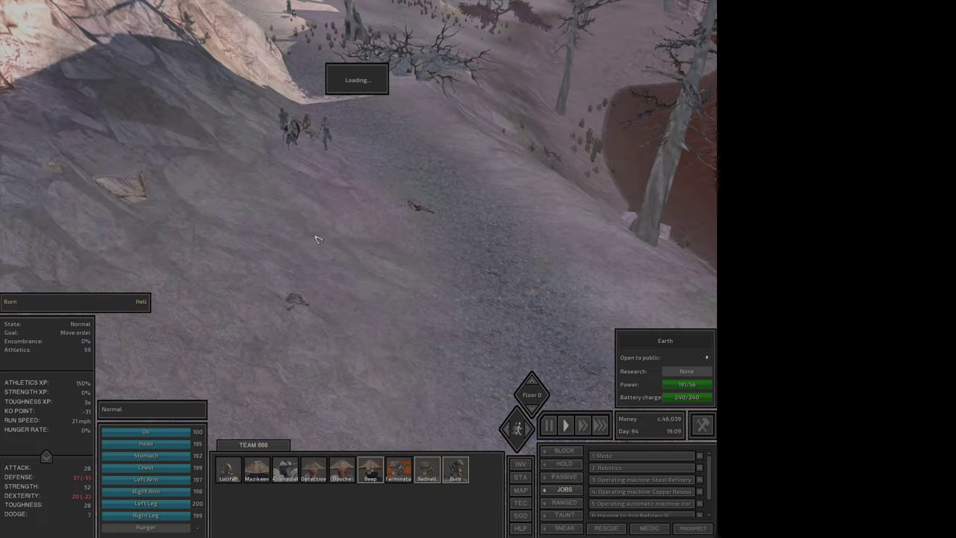
# While paused, have Amenadiel put down the Dust Bandit, then resume and select Lucifer
pyautogui.press('space')
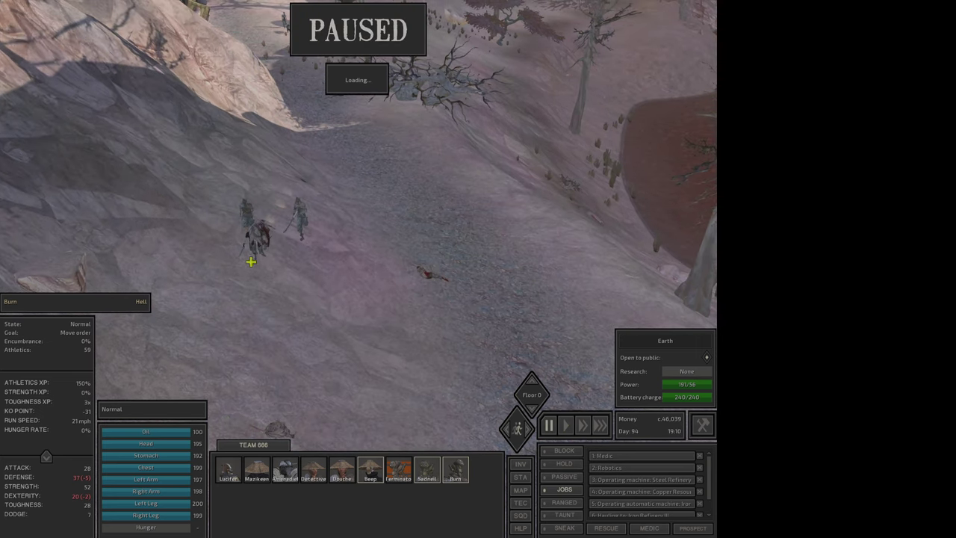
pyautogui.click(398, 472)
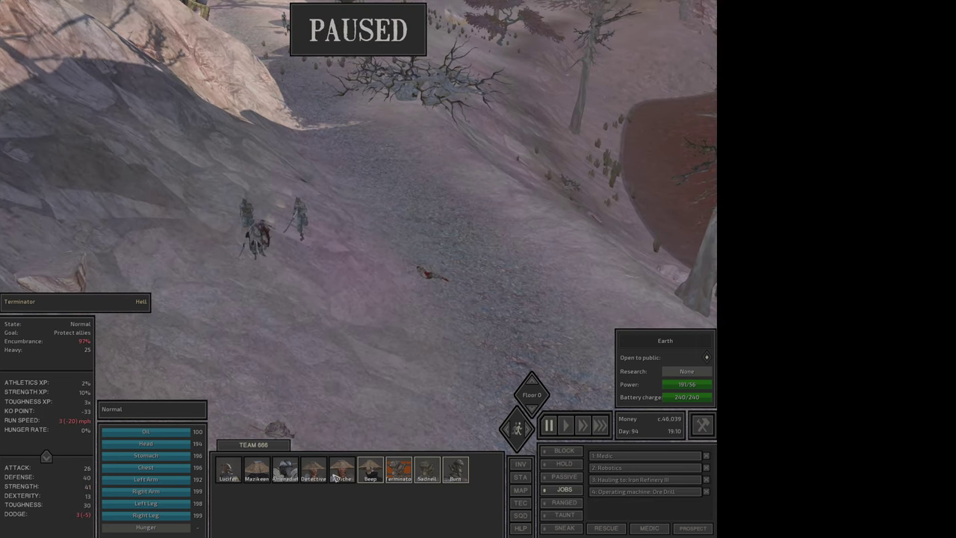
pyautogui.click(287, 472)
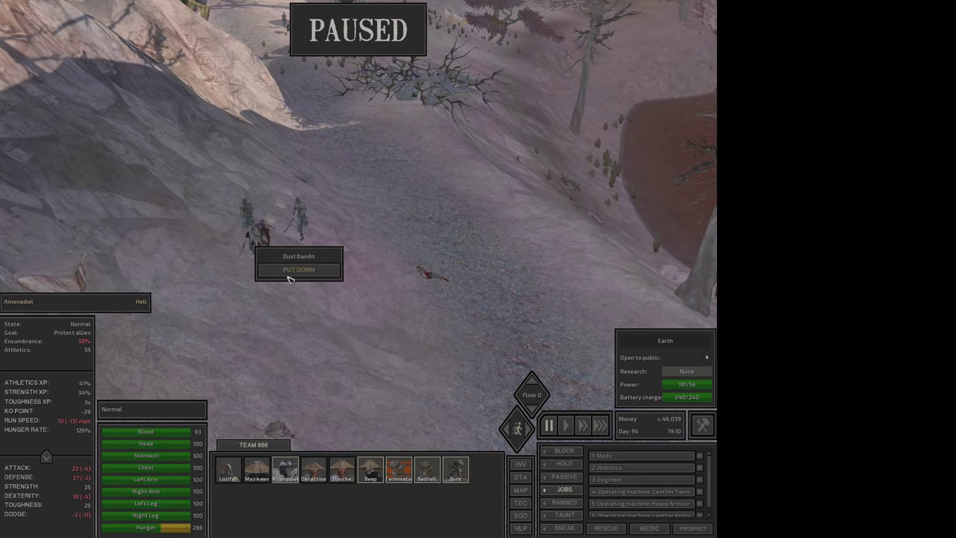
pyautogui.click(298, 270)
pyautogui.press('space')
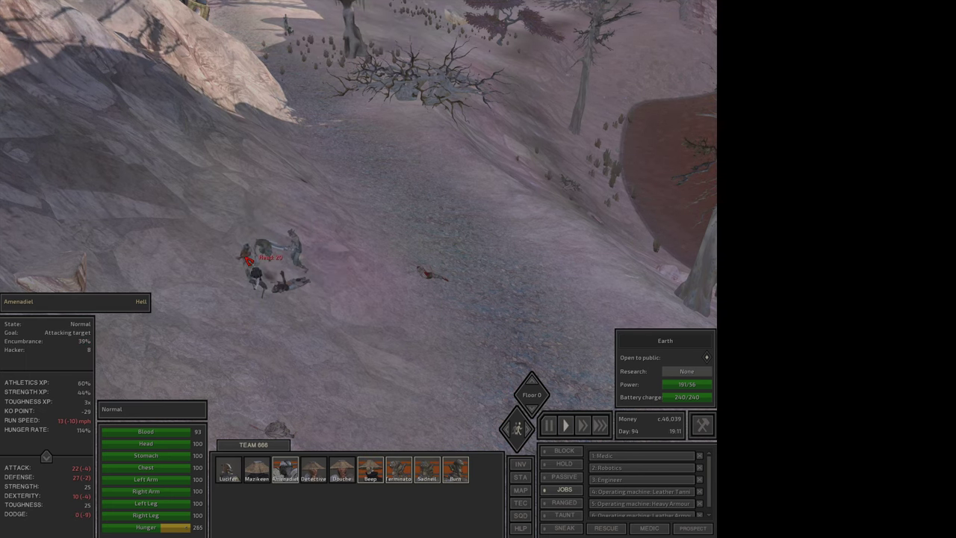
pyautogui.scroll(2, 260, 299)
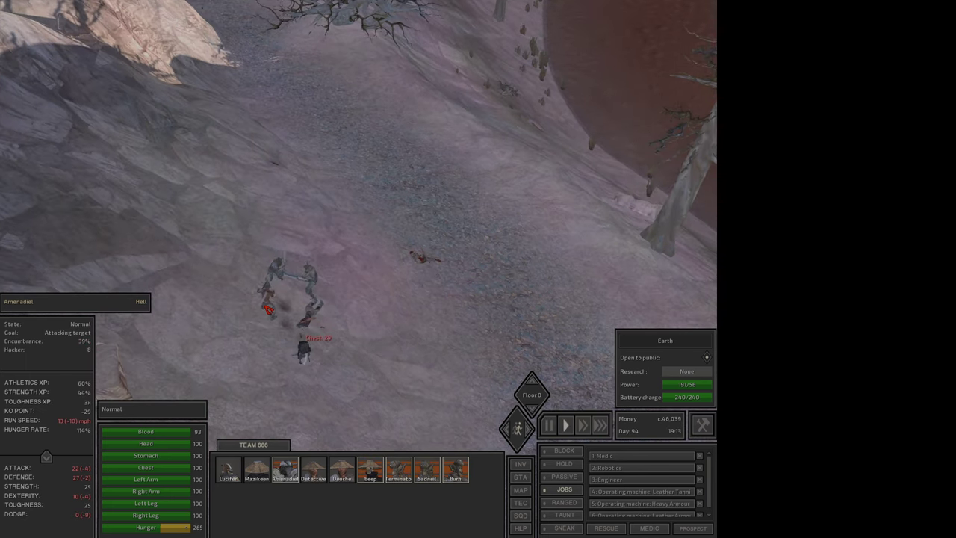
pyautogui.press('1')
pyautogui.press('1')
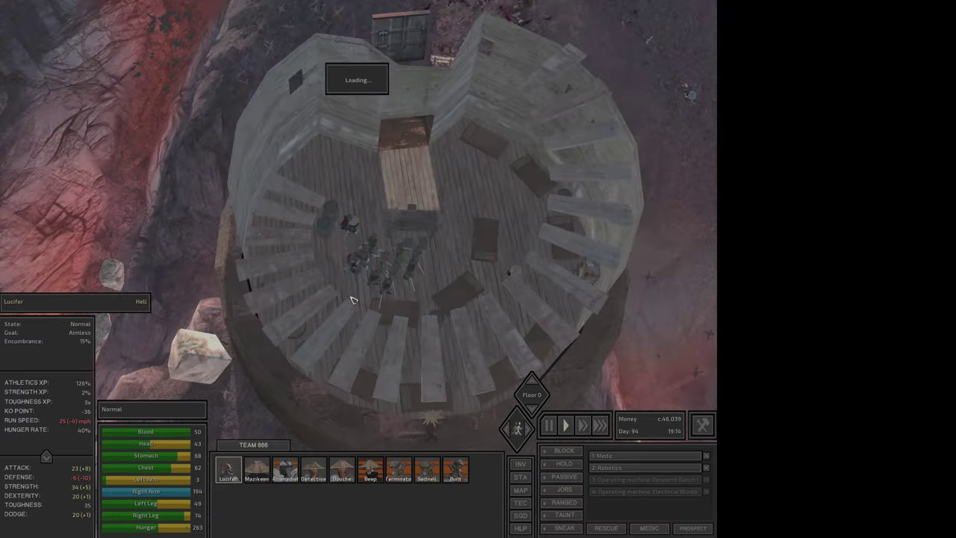
# Have Douche loot the tower's small barrel into the thieves backpack
pyautogui.press('4')
pyautogui.press('4')
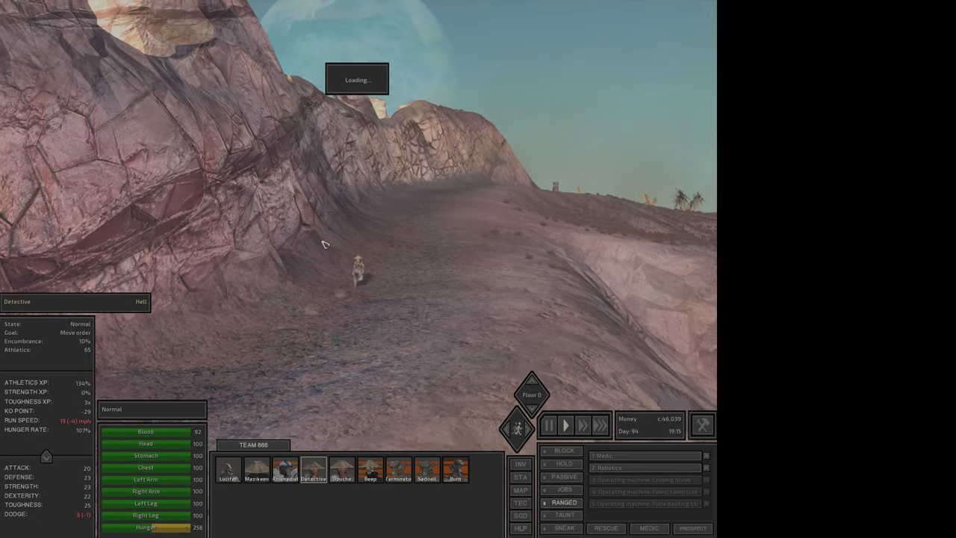
pyautogui.press('5')
pyautogui.press('5')
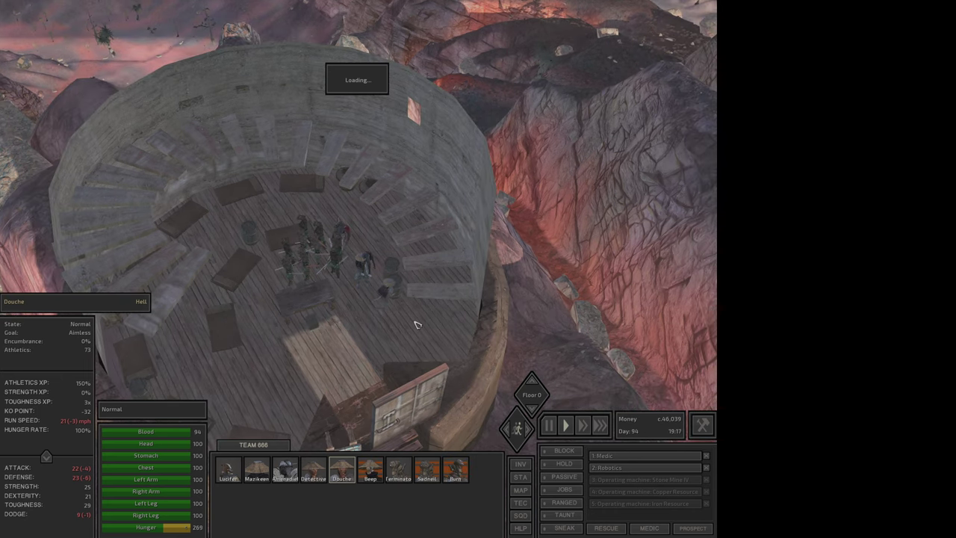
pyautogui.press('i')
pyautogui.rightClick(397, 290)
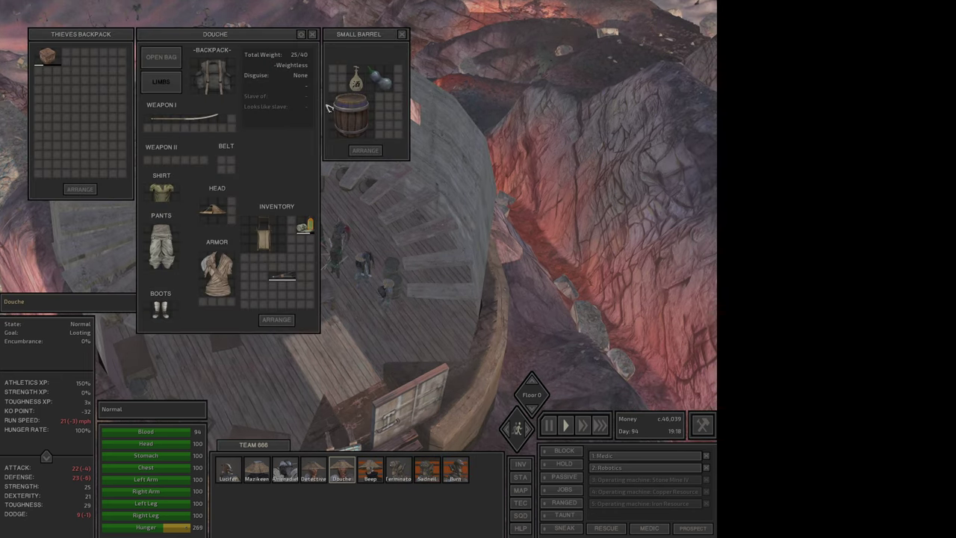
pyautogui.click(355, 77)
pyautogui.rightClick(392, 282)
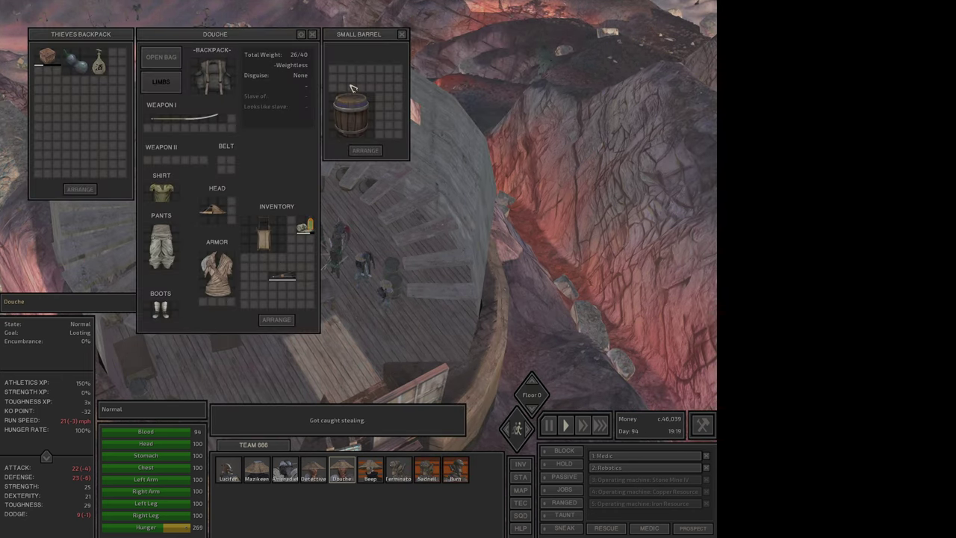
pyautogui.click(354, 89)
# Go up to the tower's next floor and try the wooden chest's lock options
pyautogui.click(532, 383)
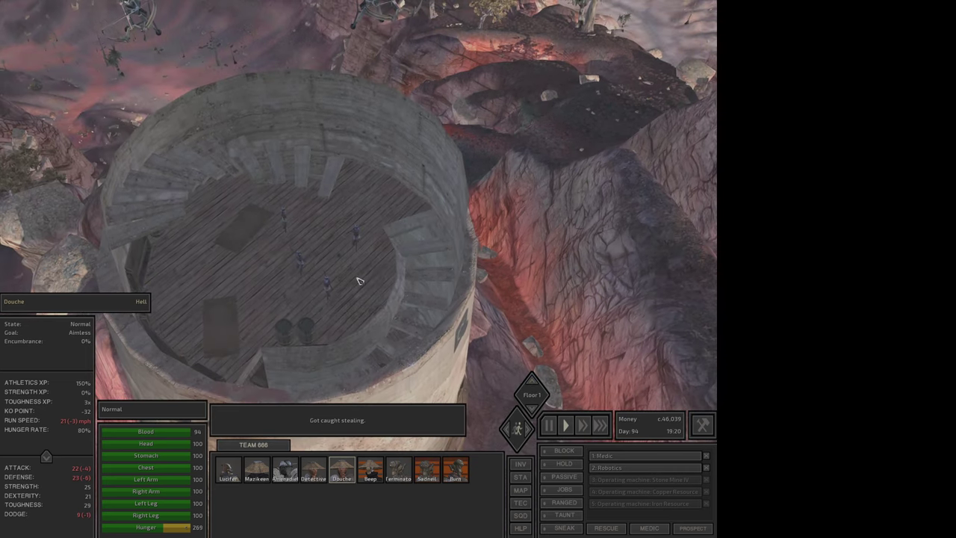
pyautogui.press('e')
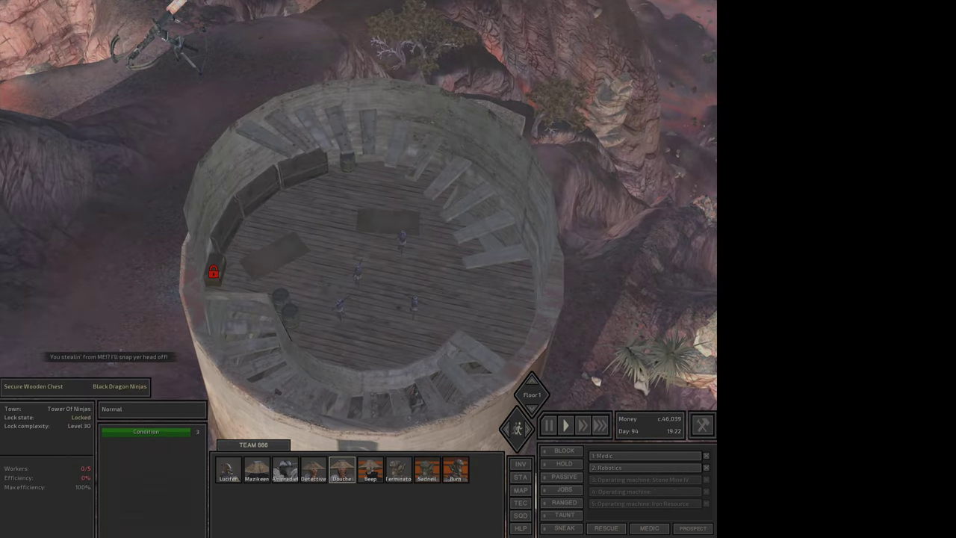
pyautogui.click(212, 273)
pyautogui.click(215, 275)
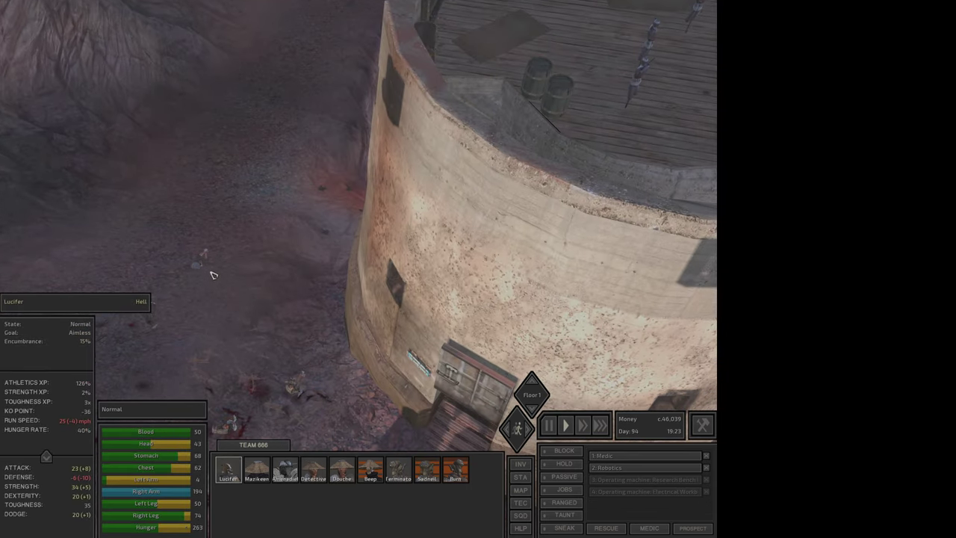
pyautogui.scroll(-3, 206, 267)
pyautogui.scroll(-4, 294, 364)
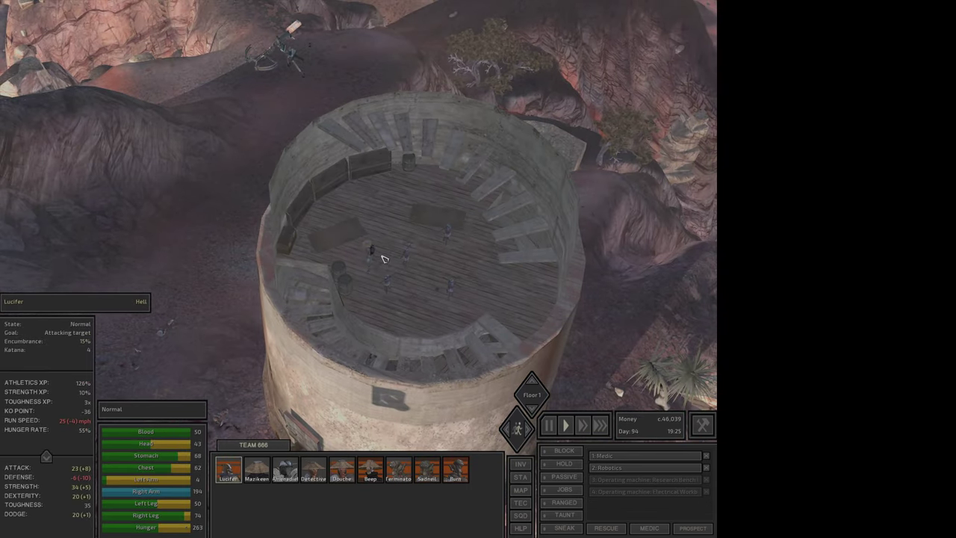
pyautogui.click(383, 258)
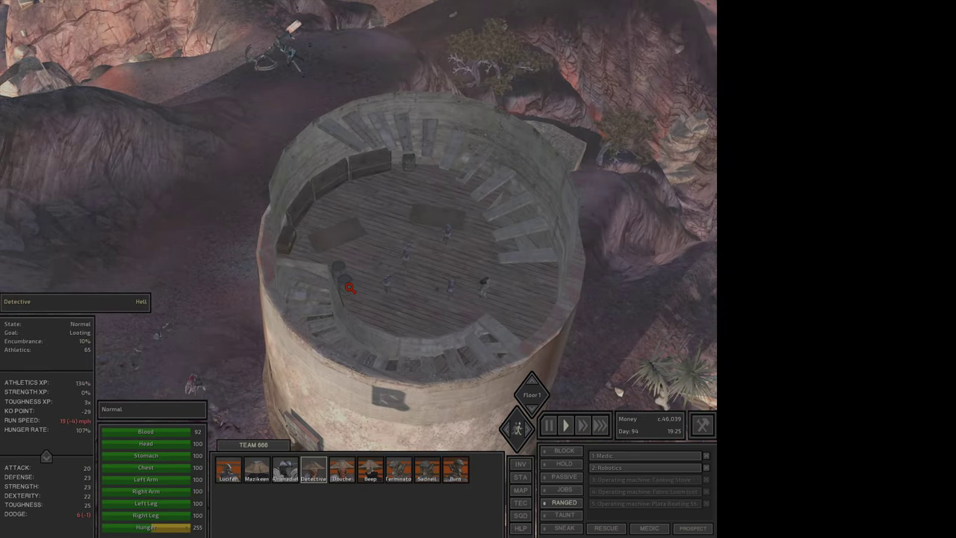
pyautogui.click(365, 275)
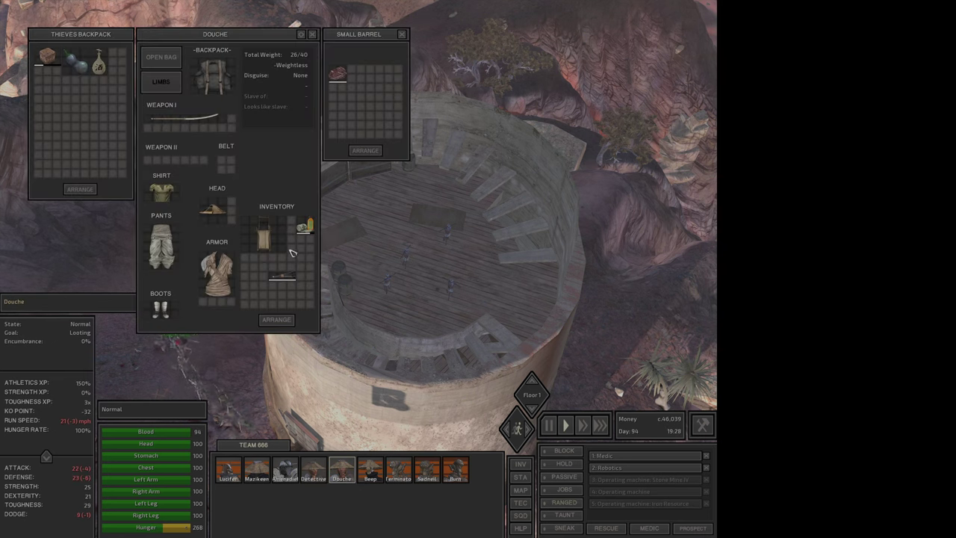
# Start picking the wooden chest's lock and move barrel goods into the thieves backpack
pyautogui.click(335, 268)
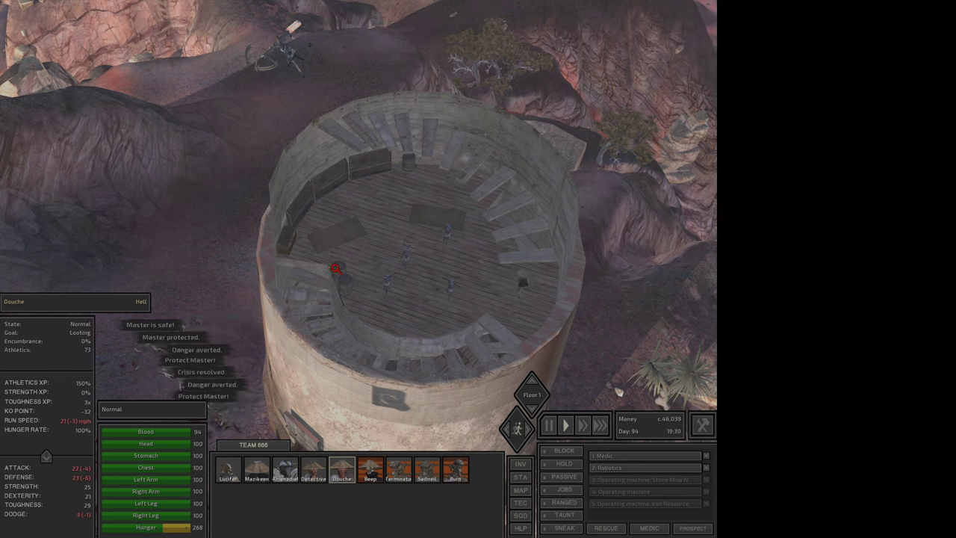
pyautogui.click(336, 268)
pyautogui.rightClick(292, 247)
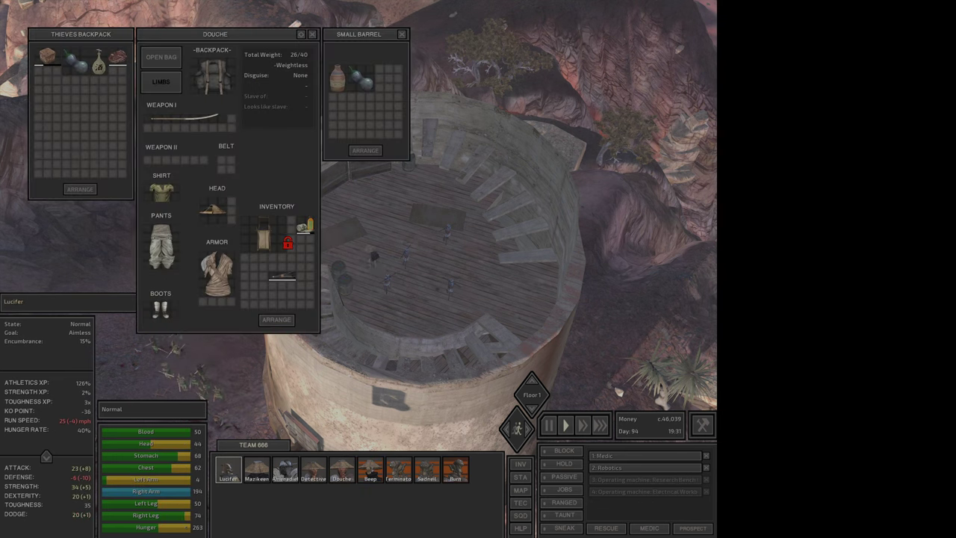
pyautogui.click(343, 269)
pyautogui.keyDown('ctrl'); pyautogui.click(363, 79); pyautogui.keyUp('ctrl')
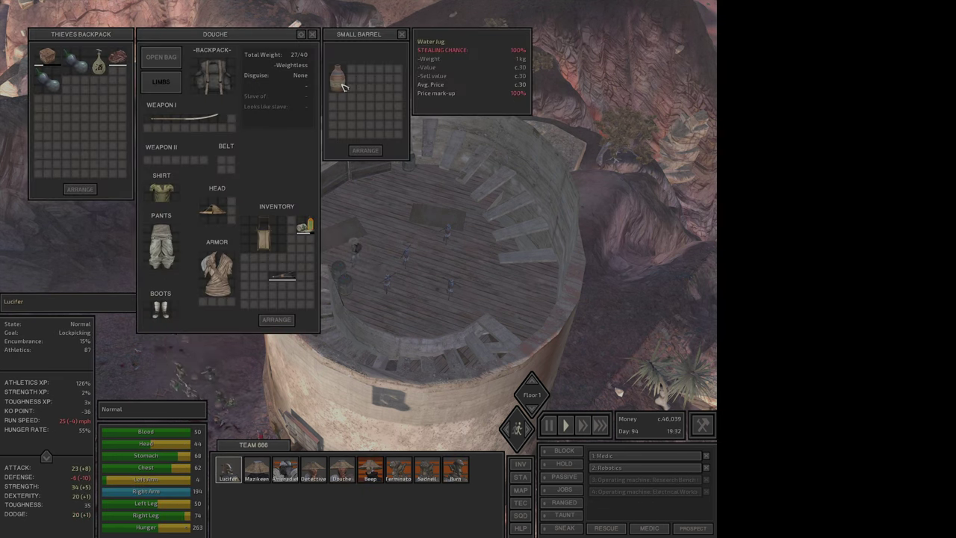
pyautogui.press('Escape')
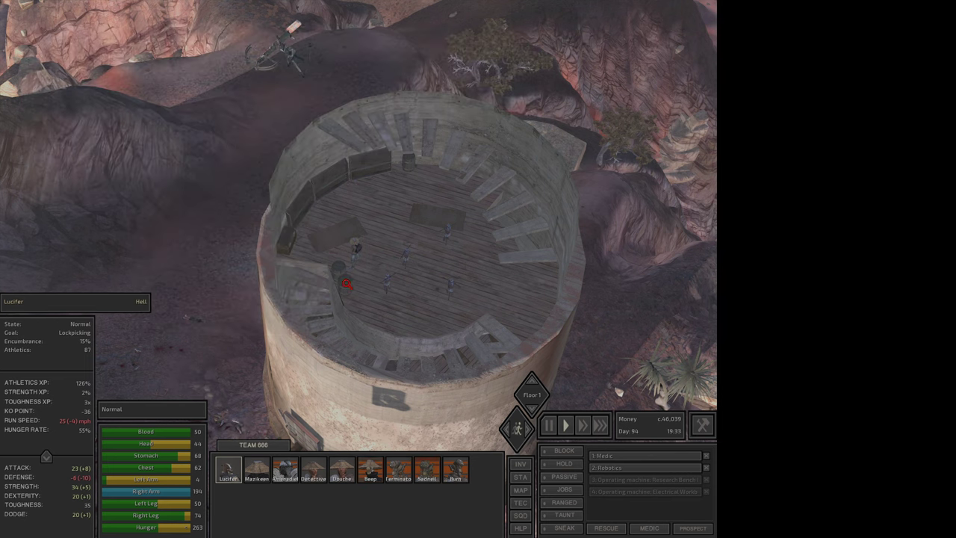
# Reopen the wooden chest's actions, reselect Douche, and toggle his inventory
pyautogui.rightClick(293, 242)
pyautogui.click(329, 266)
pyautogui.click(321, 325)
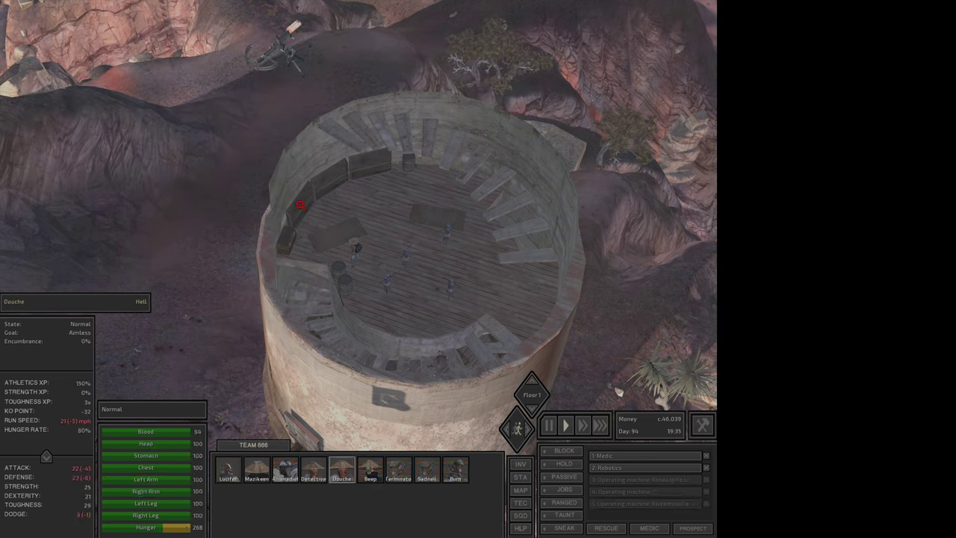
pyautogui.press('i')
pyautogui.press('i')
pyautogui.press('i')
pyautogui.press('i')
pyautogui.press('i')
pyautogui.press('i')
pyautogui.press('i')
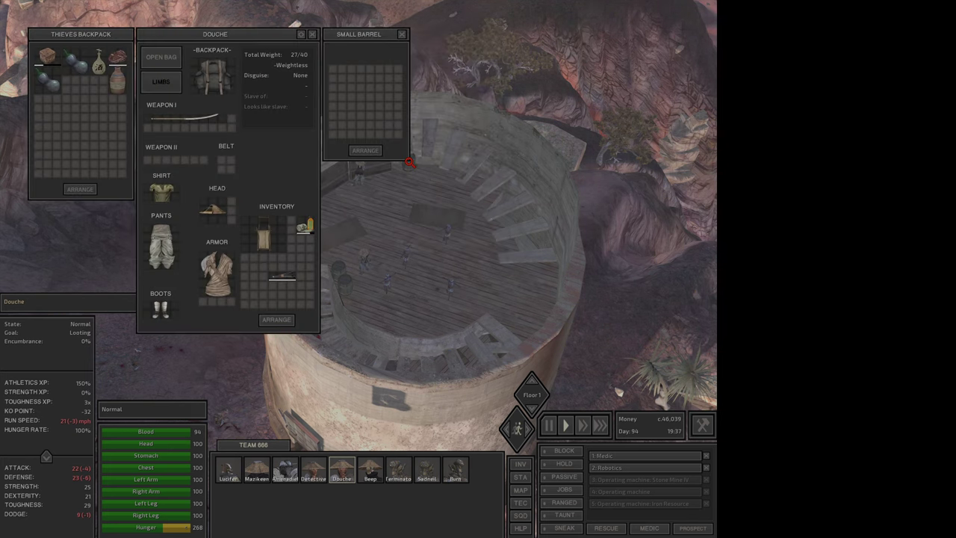
pyautogui.press('i')
# Take the first aid kit and wrench, then go up to the unconscious Genin on the top floor
pyautogui.click(531, 385)
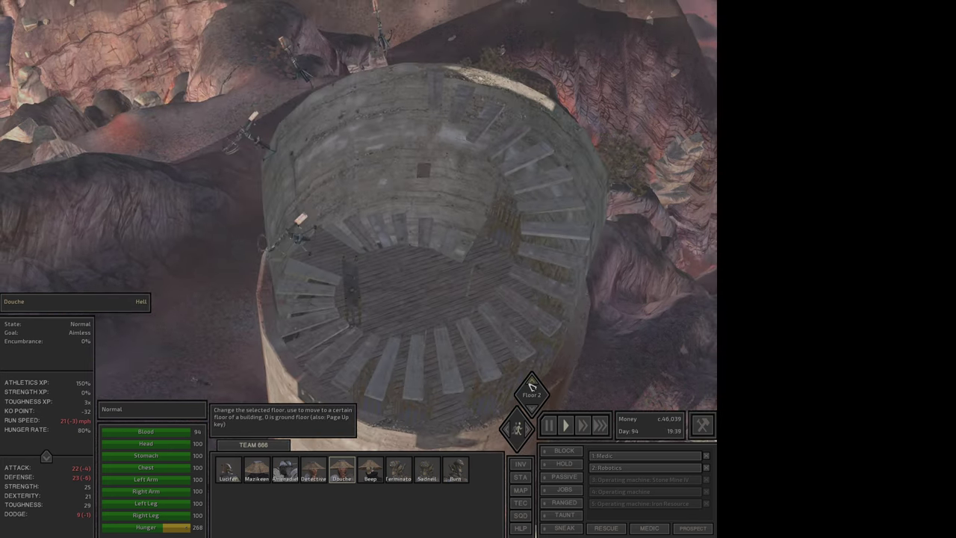
pyautogui.scroll(-3, 354, 258)
pyautogui.scroll(3, 362, 258)
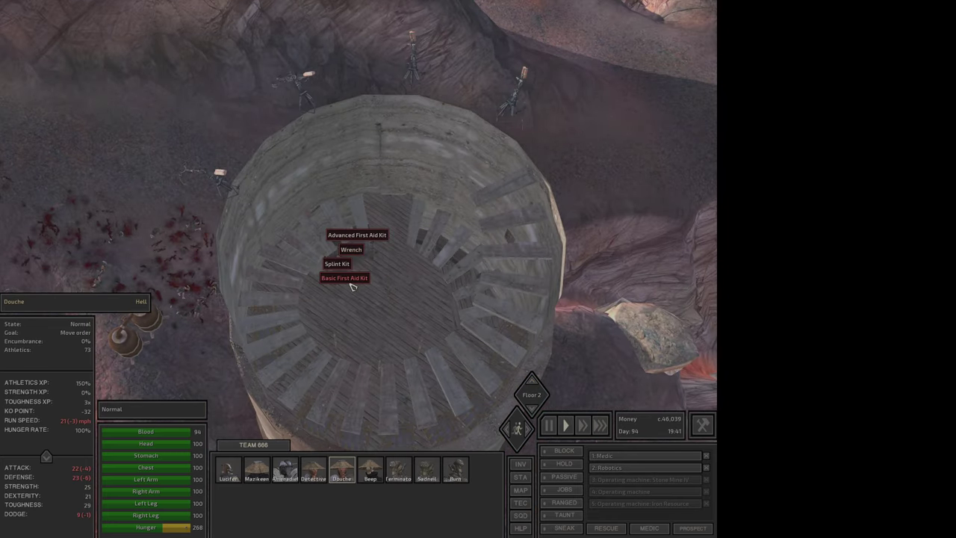
pyautogui.click(349, 241)
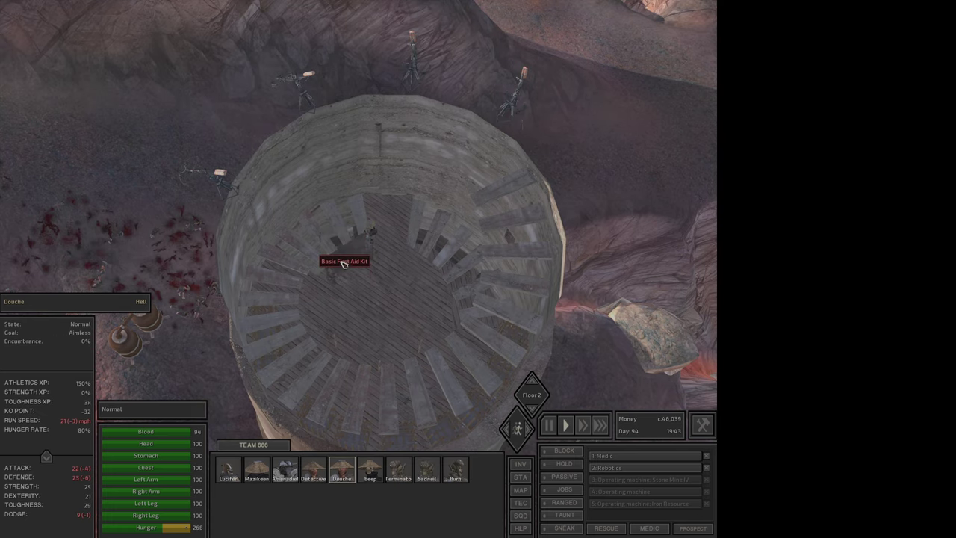
pyautogui.scroll(5, 338, 326)
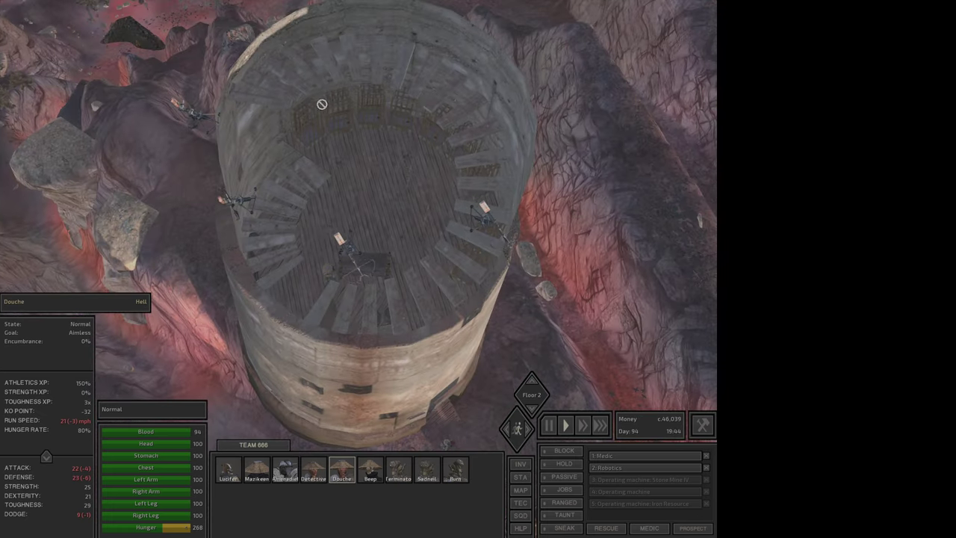
pyautogui.moveTo(321, 104)
pyautogui.mouseDown()
pyautogui.moveTo(282, 201)
pyautogui.moveTo(427, 259)
pyautogui.mouseUp()
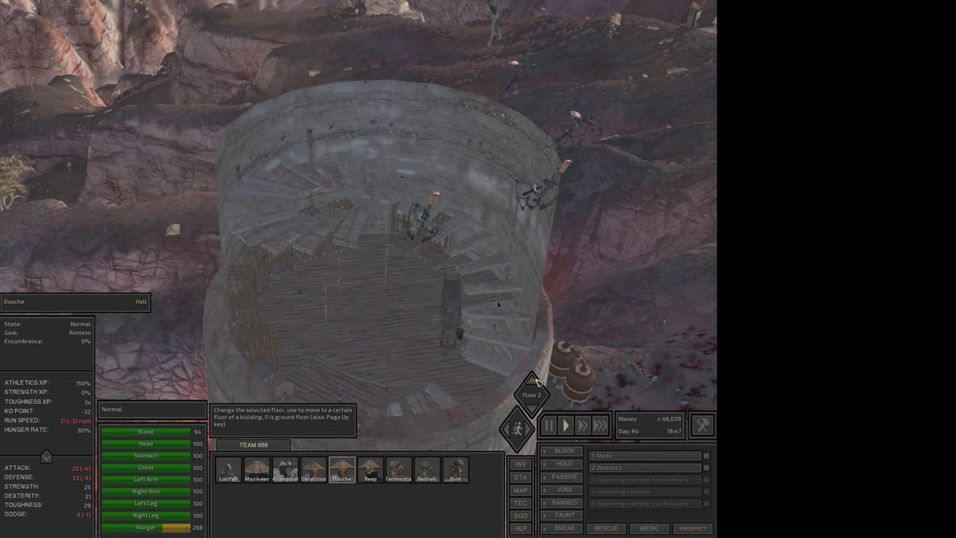
pyautogui.click(535, 377)
pyautogui.click(368, 285)
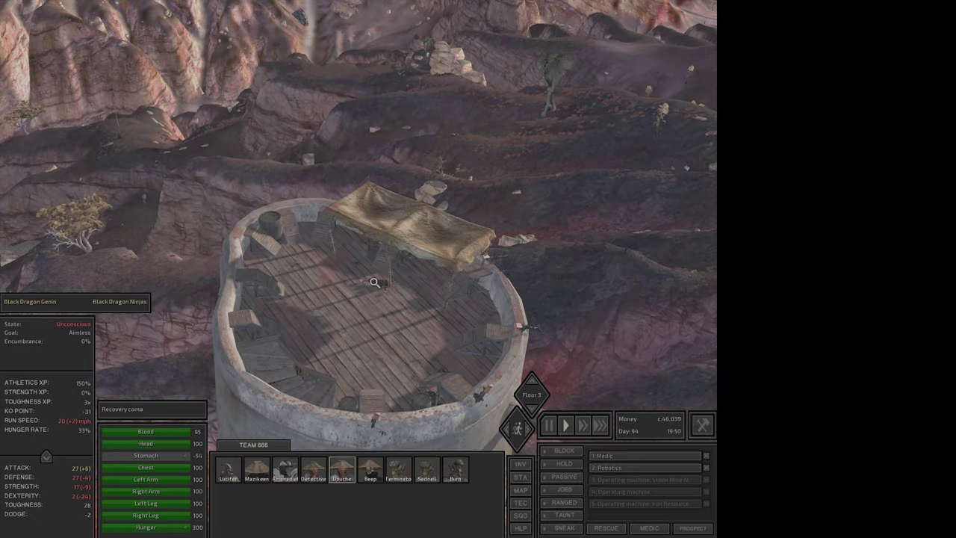
pyautogui.scroll(-3, 378, 282)
pyautogui.scroll(3, 380, 273)
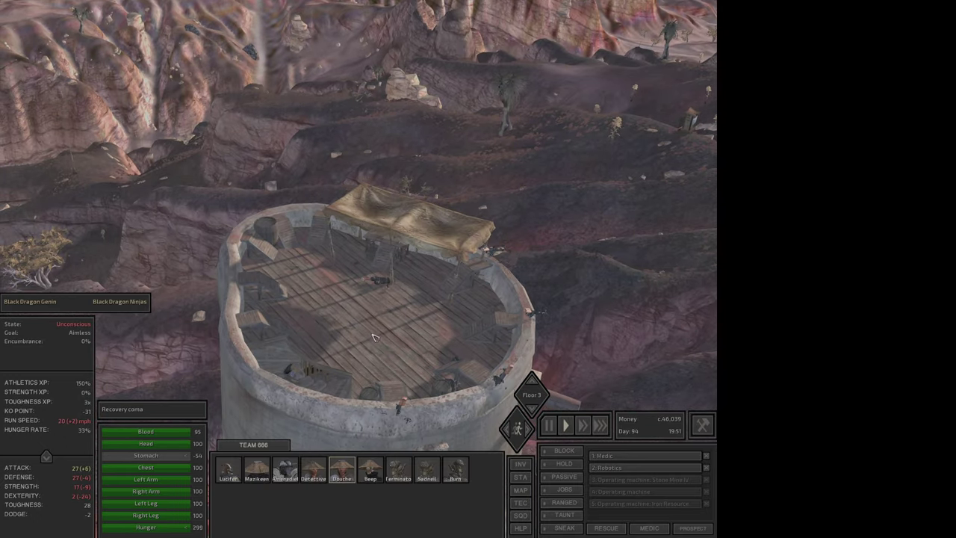
# Loot the Genin and move the barrel's rice bowl and another item into the backpack
pyautogui.rightClick(383, 292)
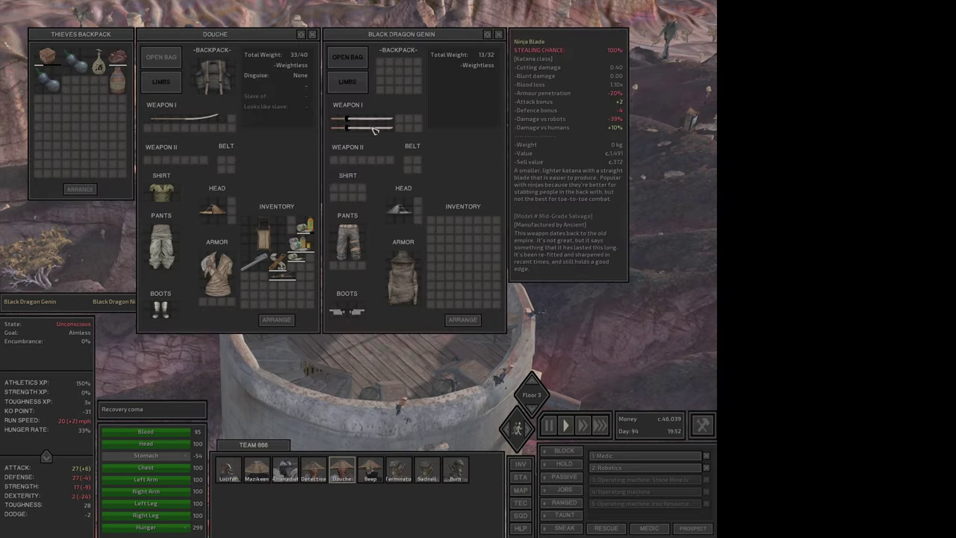
pyautogui.press('Escape')
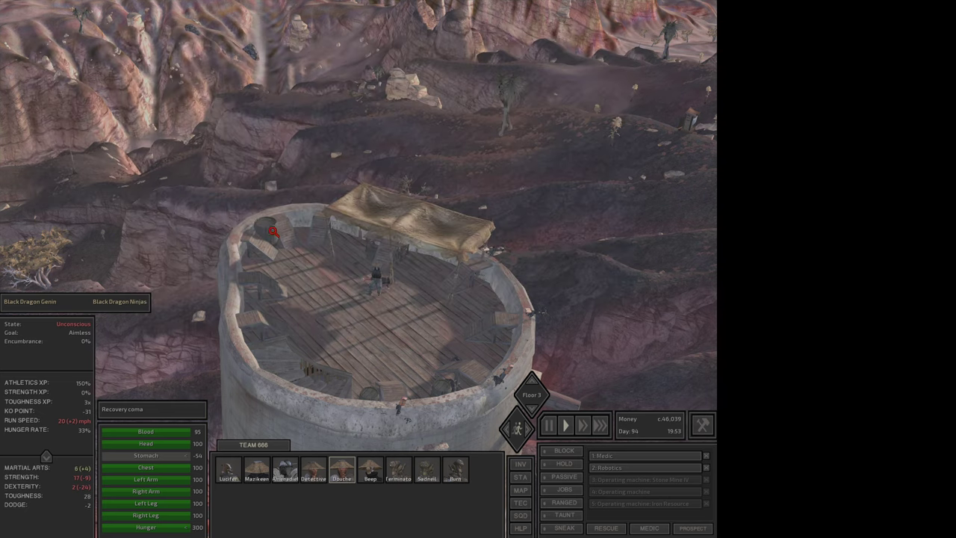
pyautogui.press('i')
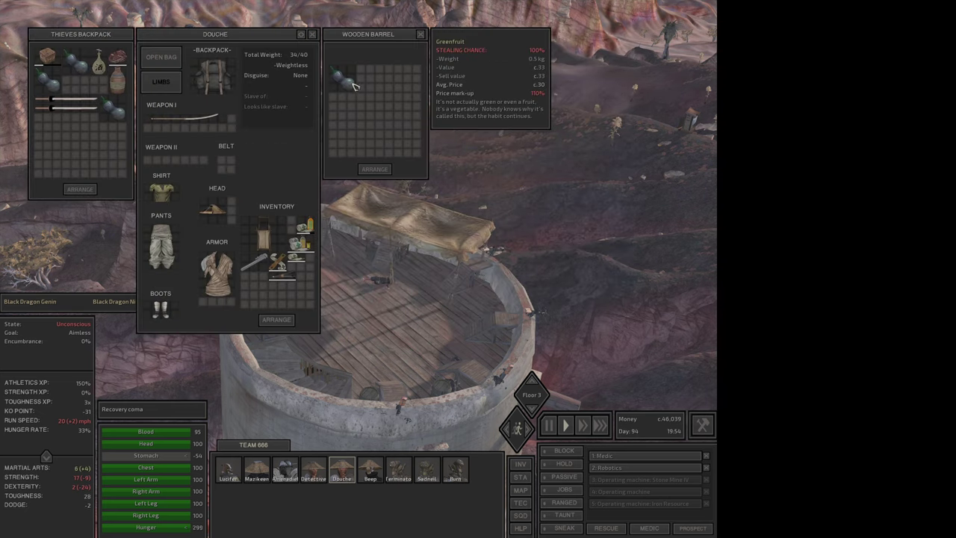
pyautogui.press('Escape')
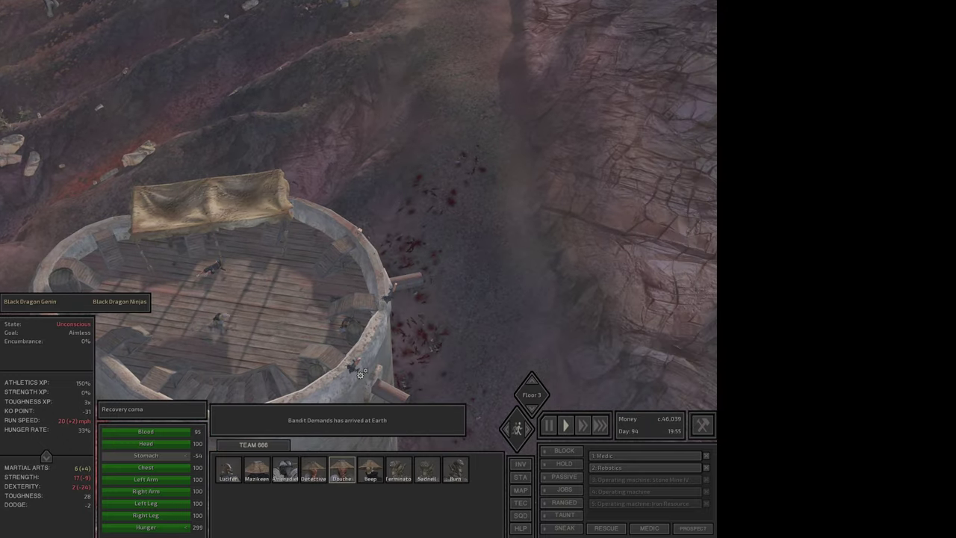
pyautogui.rightClick(351, 89)
pyautogui.keyDown('ctrl'); pyautogui.click(352, 88); pyautogui.keyUp('ctrl')
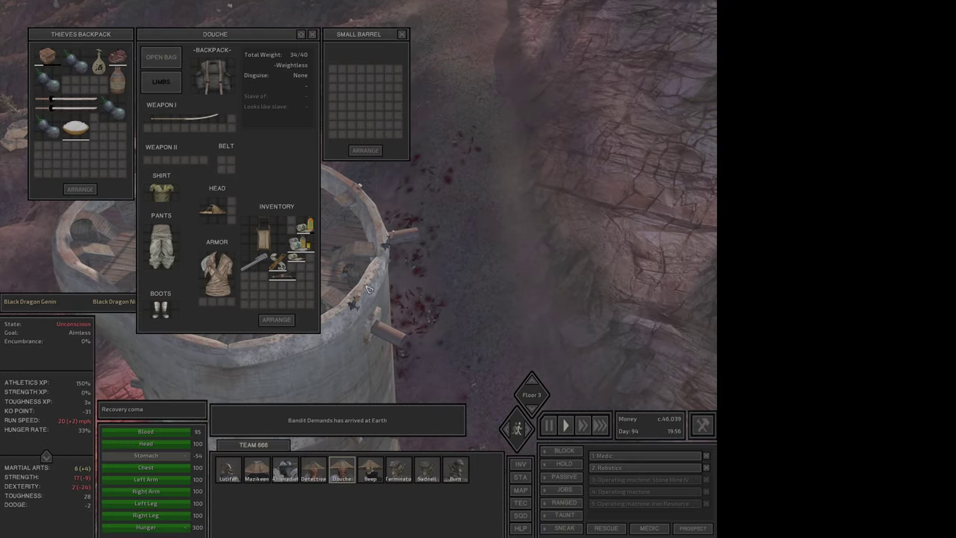
pyautogui.keyDown('ctrl'); pyautogui.click(332, 75); pyautogui.keyUp('ctrl')
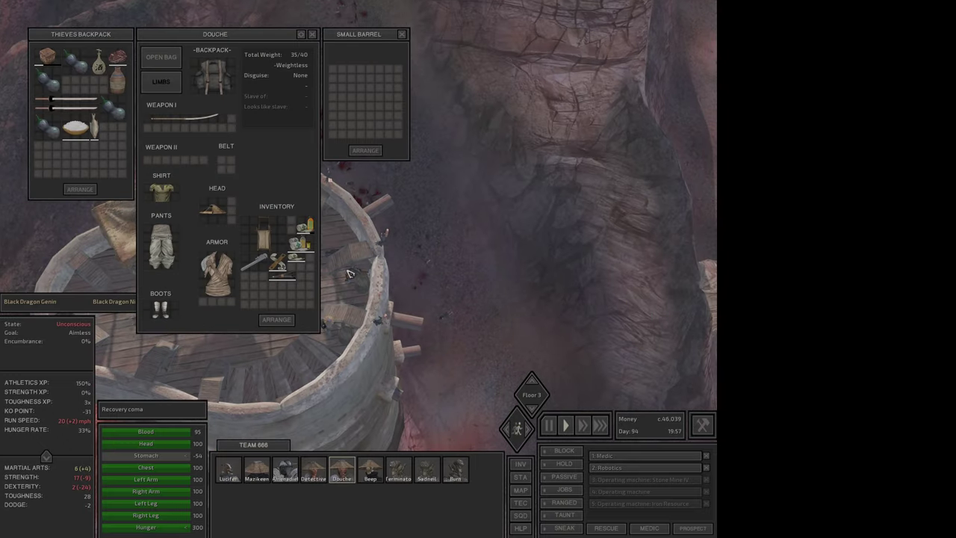
pyautogui.press('Escape')
# Take the Black Dragon Genin's Ninja Blade into the backpack and open the world map
pyautogui.press('e')
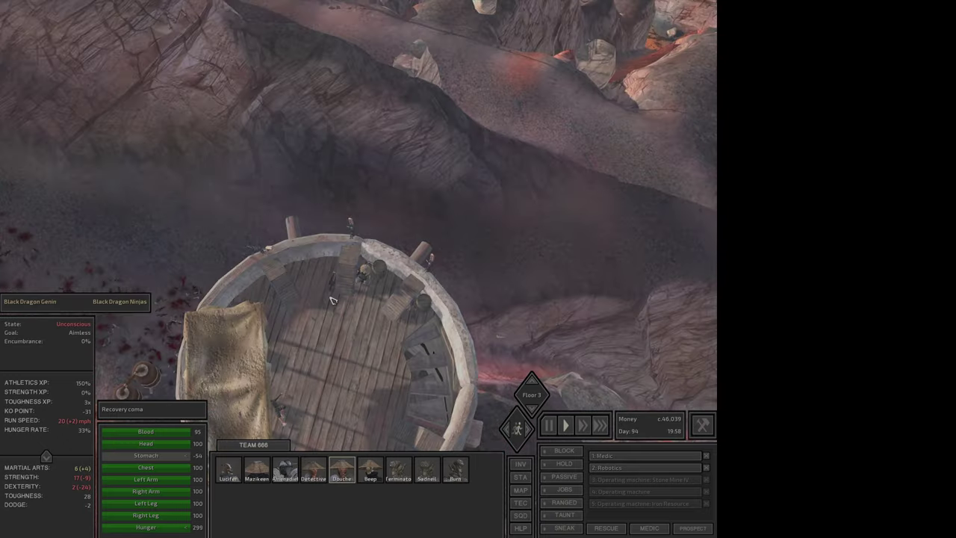
pyautogui.rightClick(333, 286)
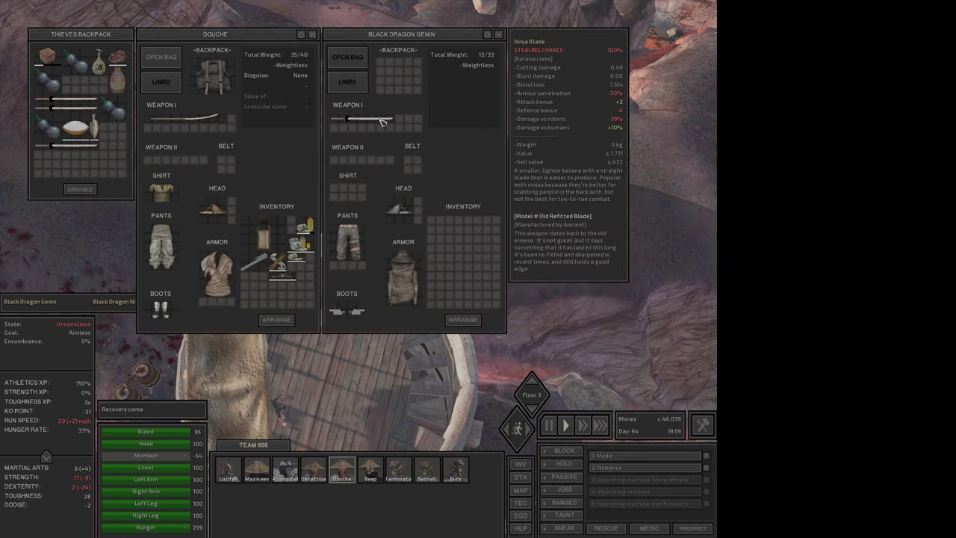
pyautogui.press('Escape')
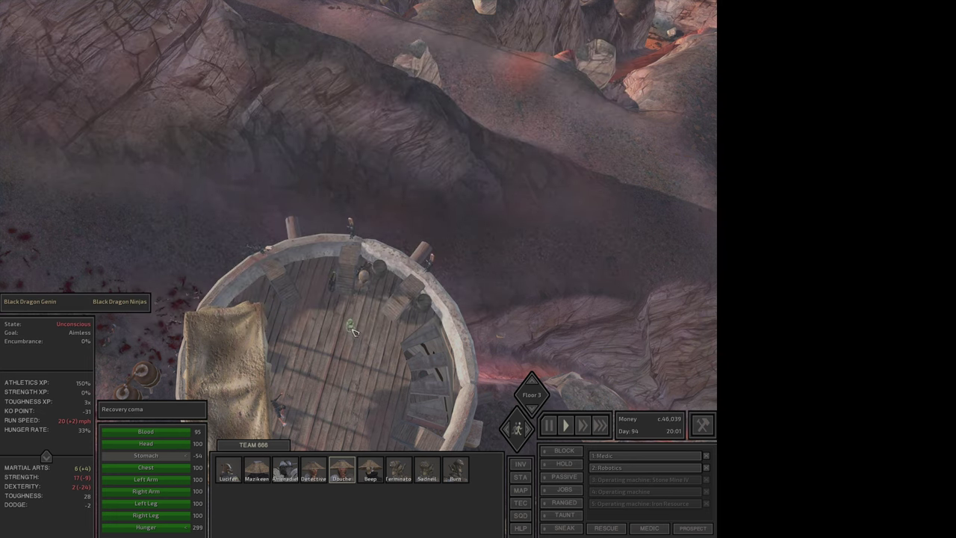
pyautogui.rightClick(355, 331)
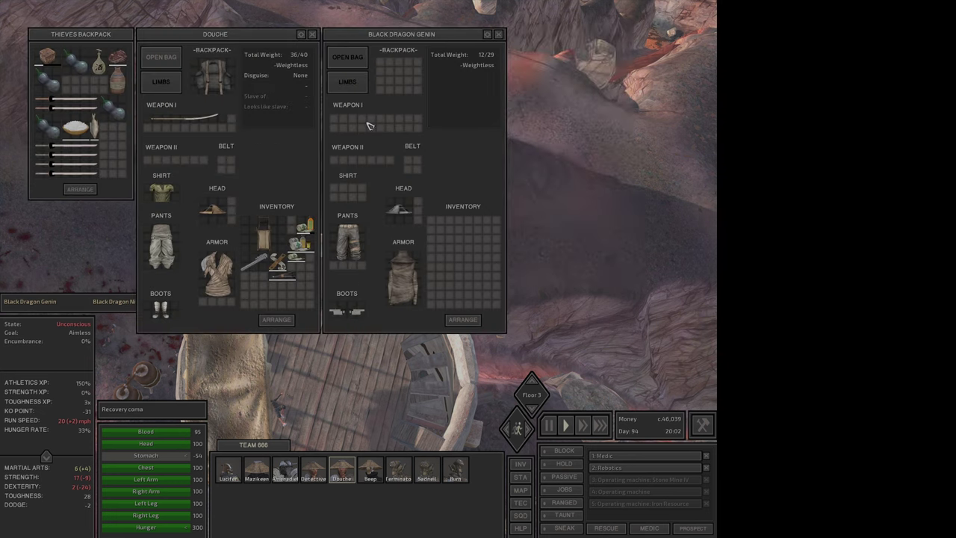
pyautogui.press('Escape')
pyautogui.scroll(3, 361, 362)
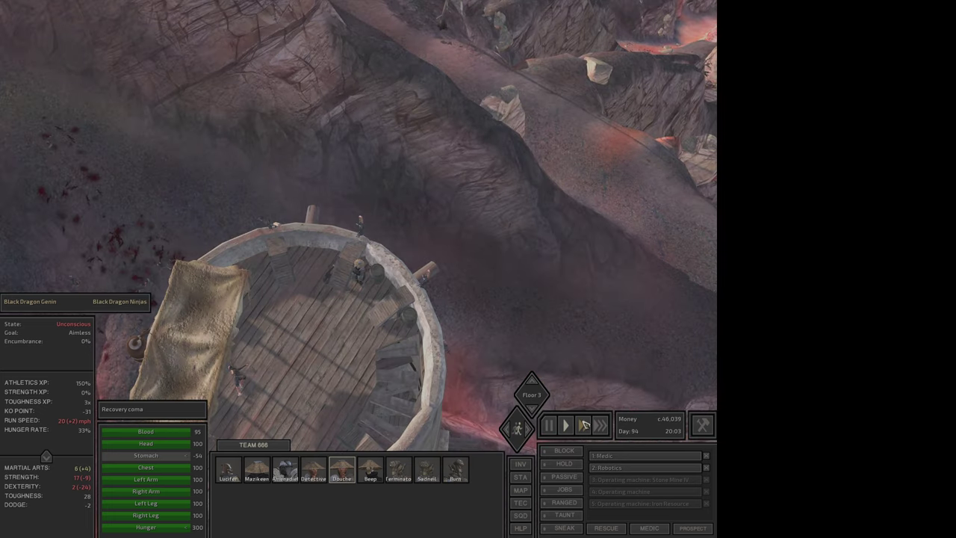
pyautogui.press('m')
# Close the map centred on Dust King Tower, then switch to Detective, Amenadiel and Terminator
pyautogui.moveTo(224, 292); pyautogui.dragTo(390, 308)
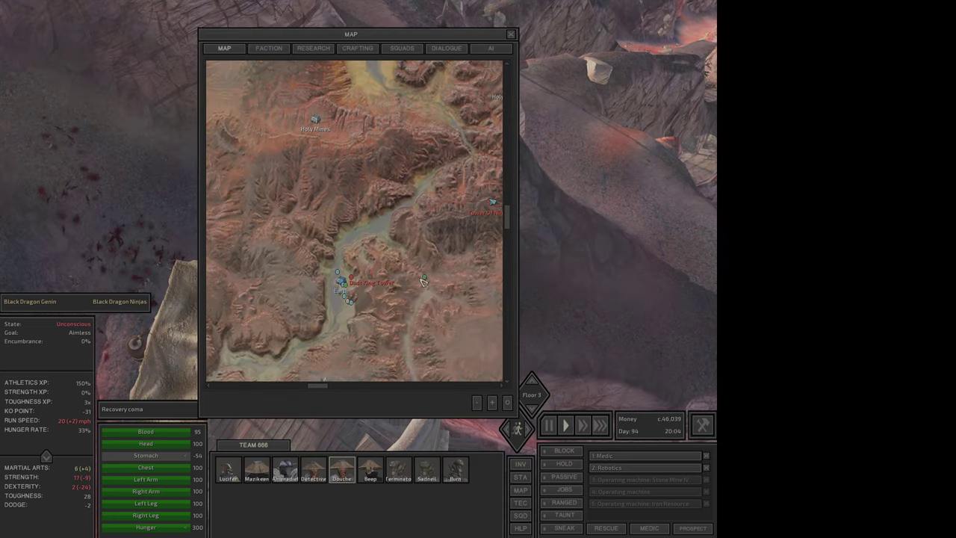
pyautogui.press('m')
pyautogui.click(384, 329)
pyautogui.scroll(3, 382, 329)
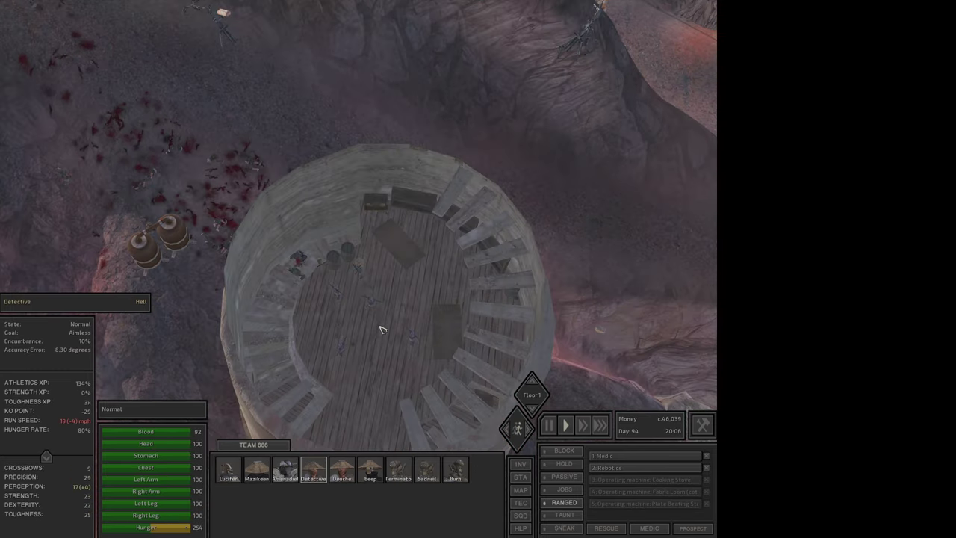
pyautogui.press('3')
pyautogui.press('3')
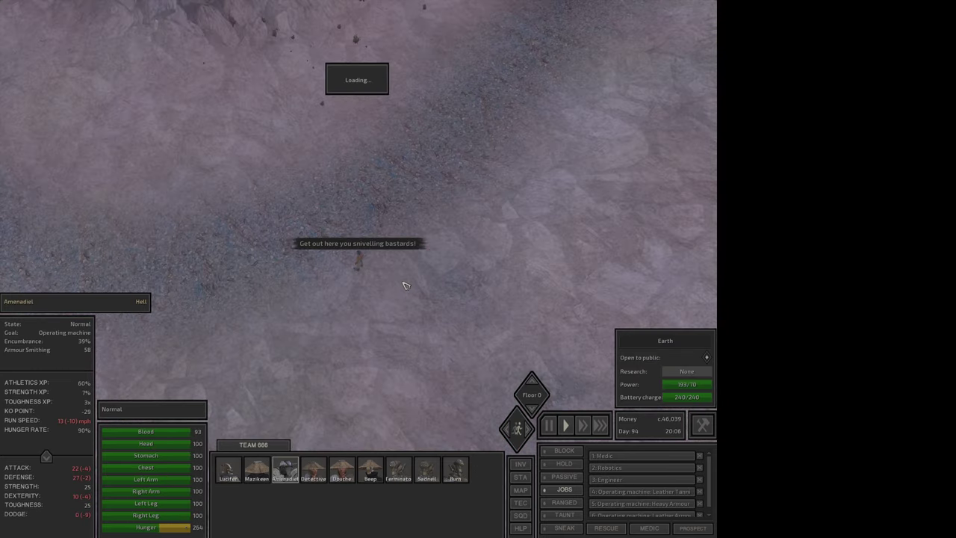
pyautogui.scroll(3, 334, 137)
pyautogui.scroll(-5, 334, 136)
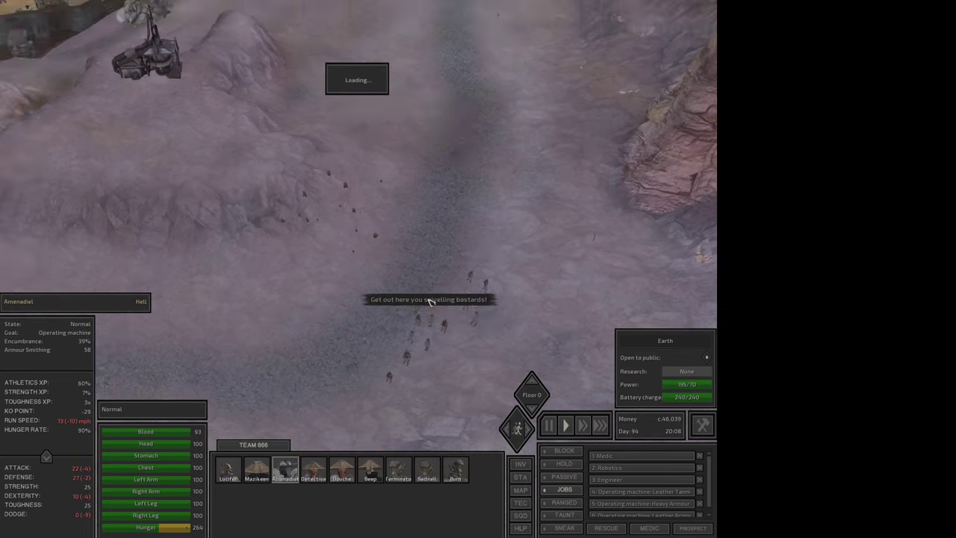
pyautogui.scroll(5, 433, 295)
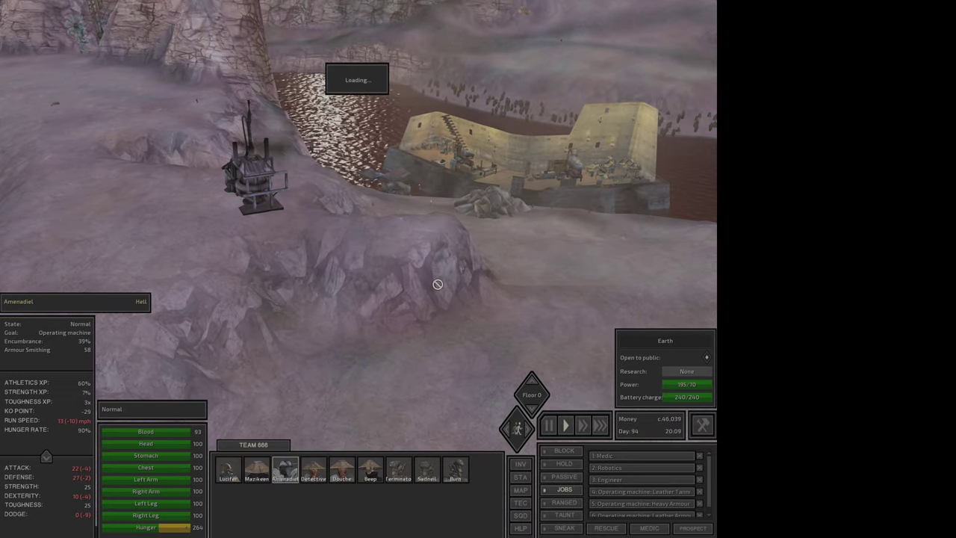
pyautogui.scroll(-3, 437, 285)
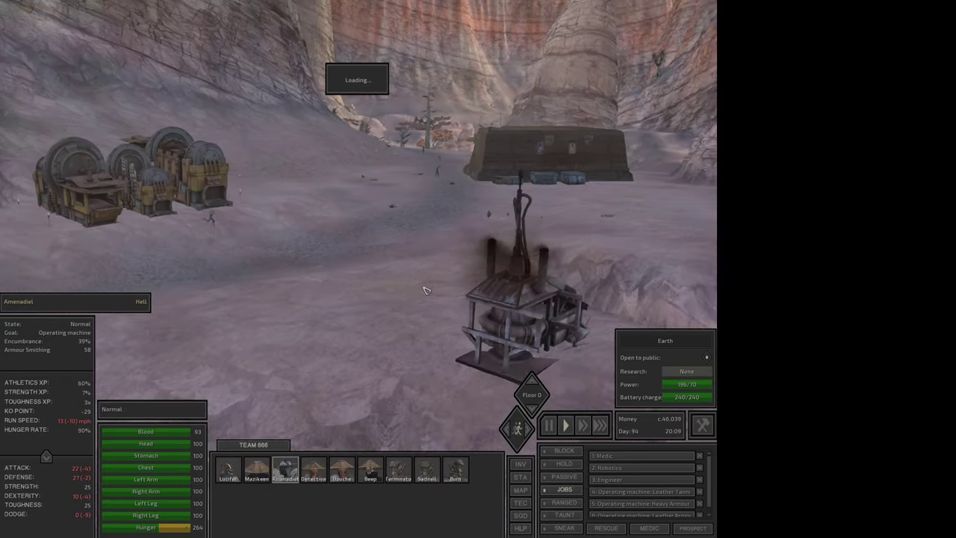
pyautogui.scroll(5, 419, 273)
pyautogui.scroll(3, 413, 265)
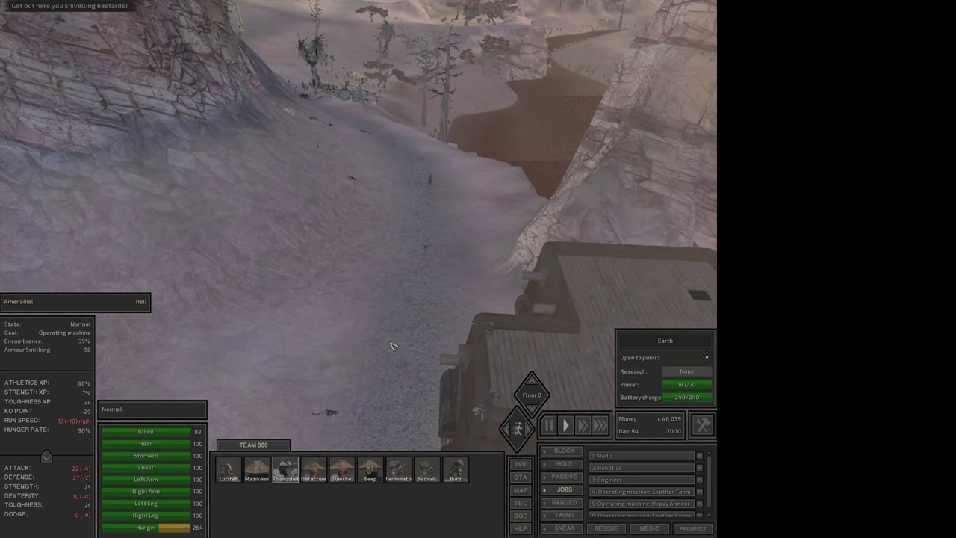
pyautogui.press('8')
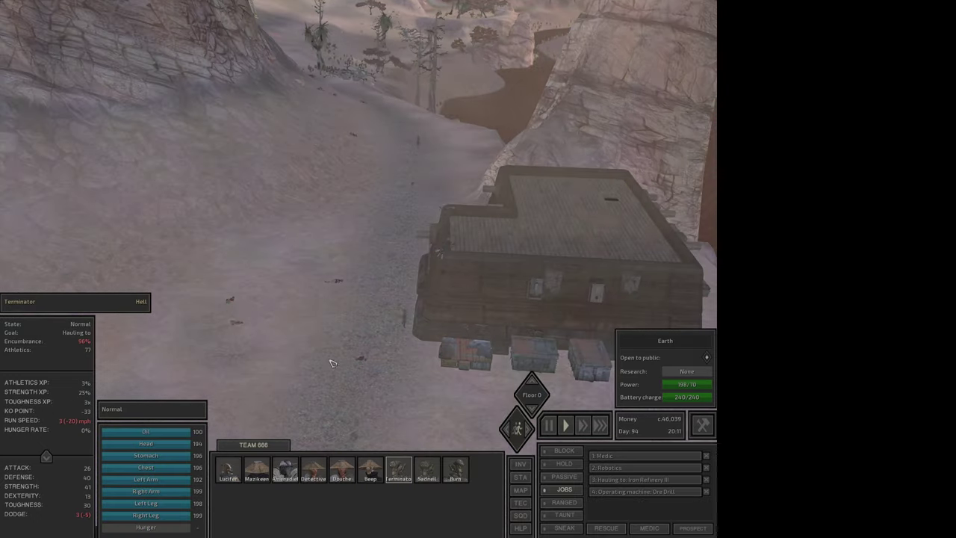
pyautogui.scroll(-3, 421, 337)
pyautogui.scroll(5, 459, 149)
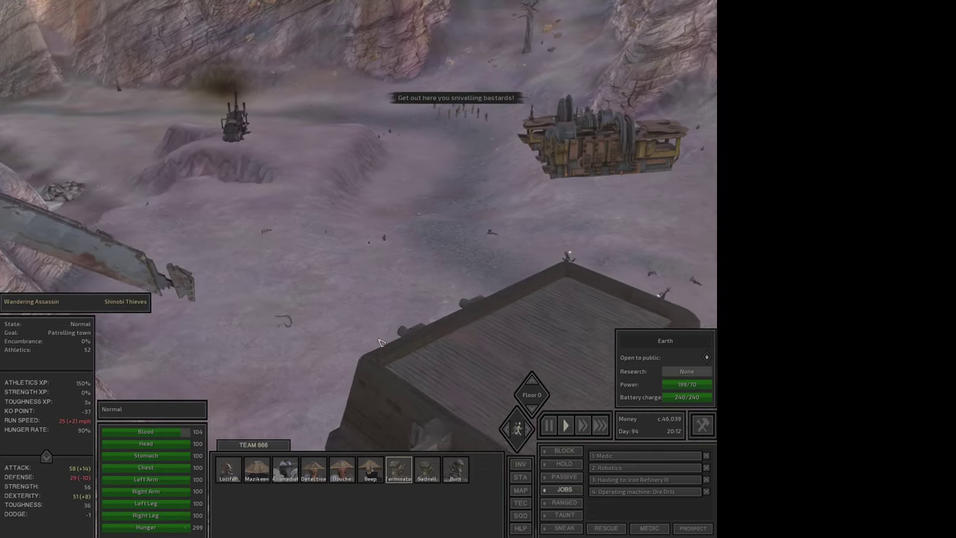
# Cycle through Lucifer, Burn, Beep and Terminator, then briefly check the map around base
pyautogui.press('1')
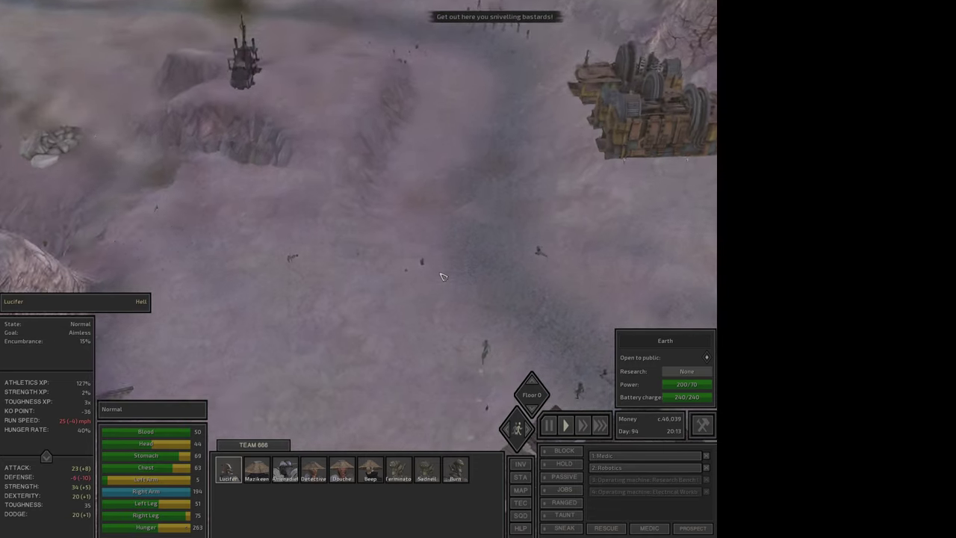
pyautogui.press('9')
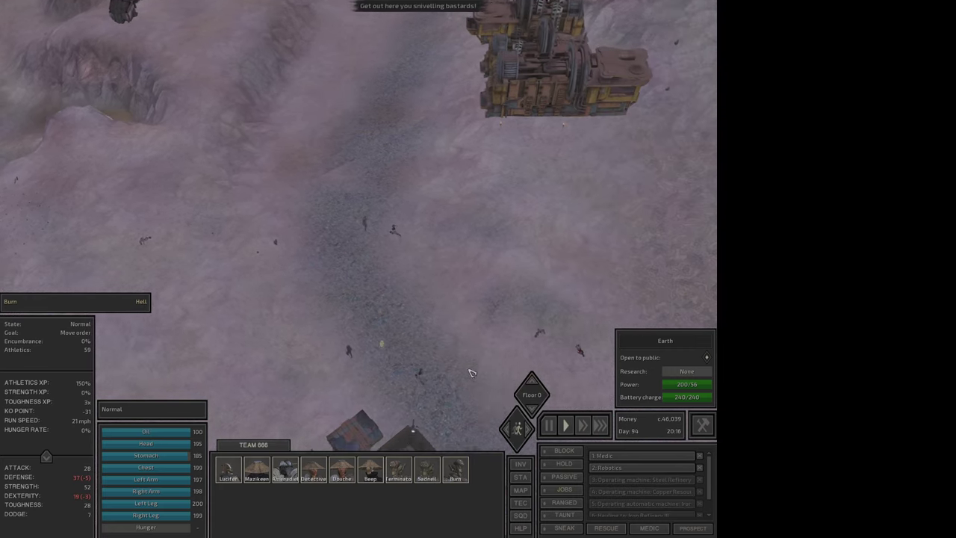
pyautogui.press('F1')
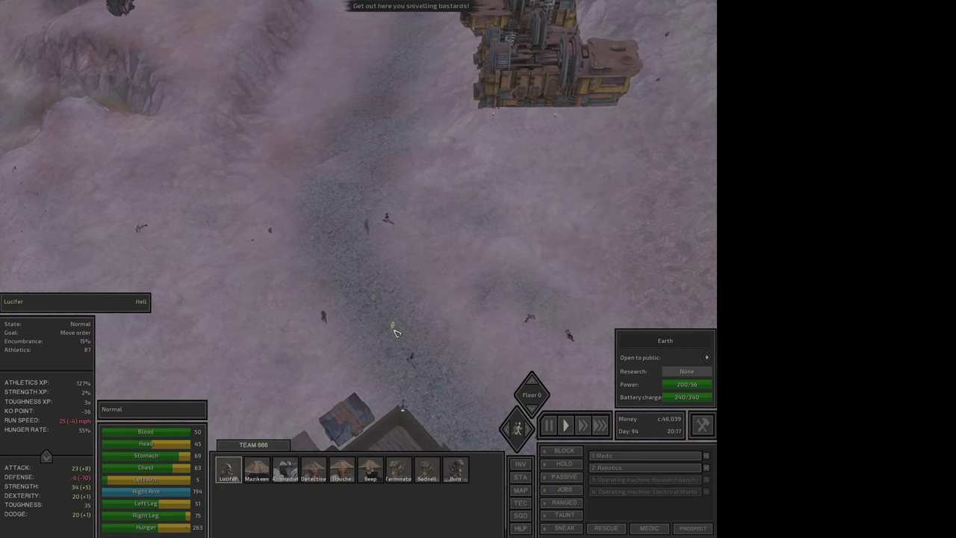
pyautogui.press('F6')
pyautogui.press('F7')
pyautogui.press('F9')
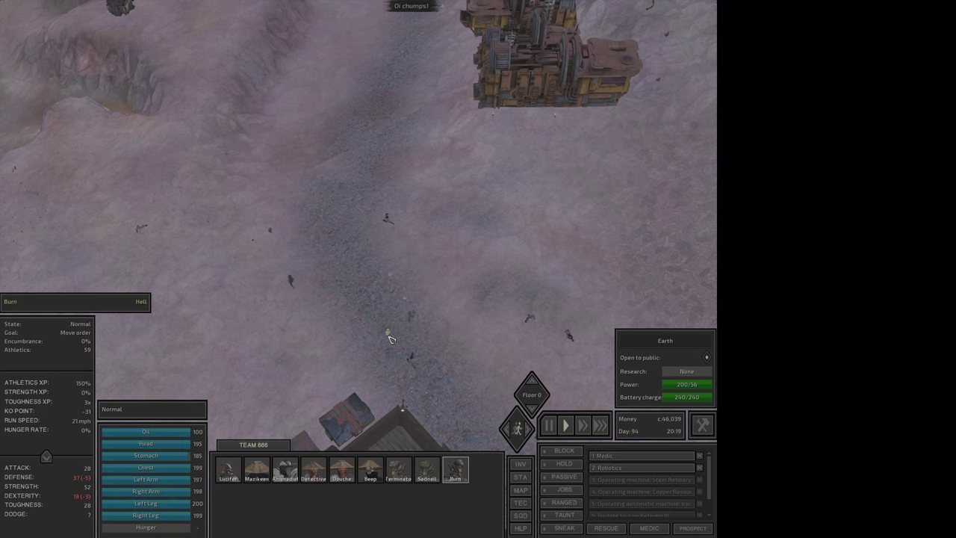
pyautogui.press('F1')
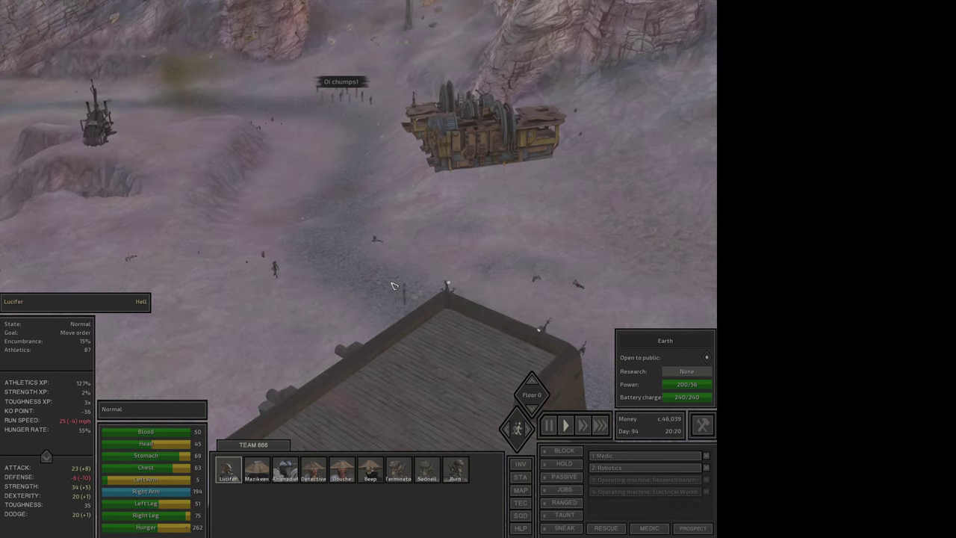
pyautogui.press('m')
pyautogui.moveTo(431, 217); pyautogui.dragTo(361, 278)
pyautogui.press('m')
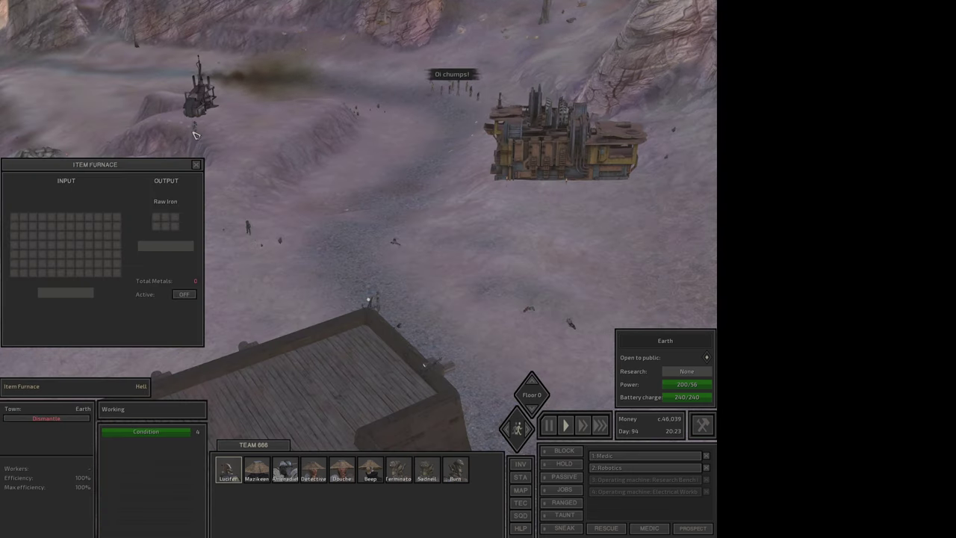
# As Amenadiel, survey the world map around Bad Teeth and the surrounding region
pyautogui.click(200, 138)
pyautogui.press('m')
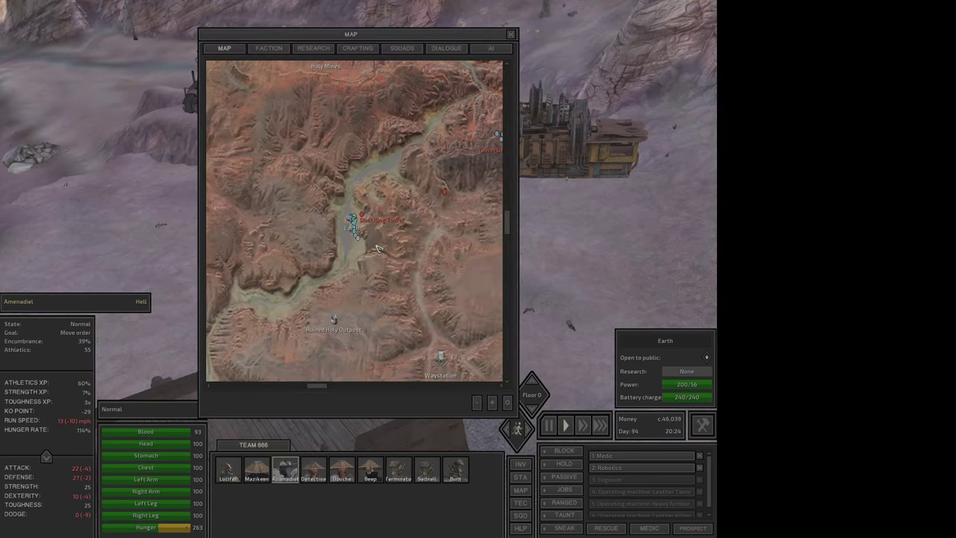
pyautogui.scroll(3, 354, 151)
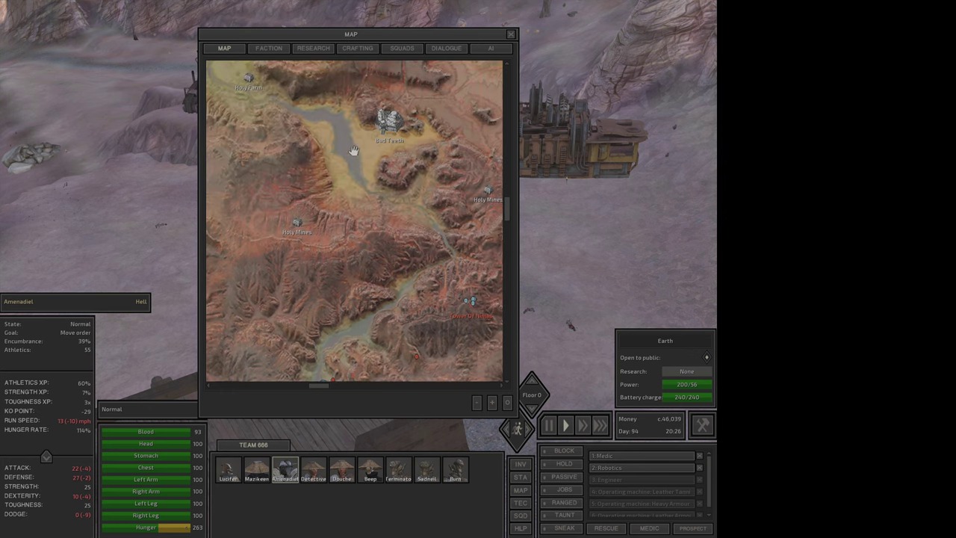
pyautogui.moveTo(344, 232); pyautogui.dragTo(363, 271)
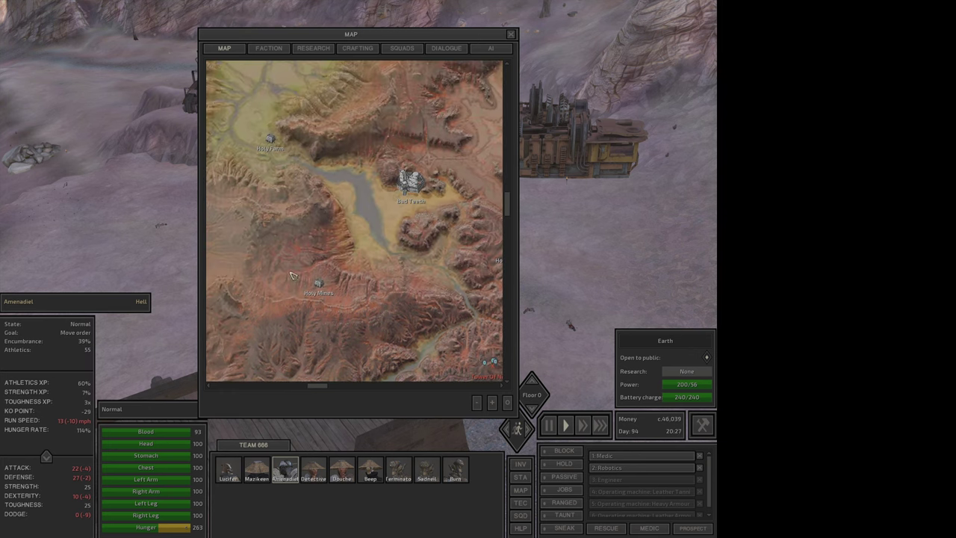
pyautogui.moveTo(292, 275); pyautogui.dragTo(337, 333)
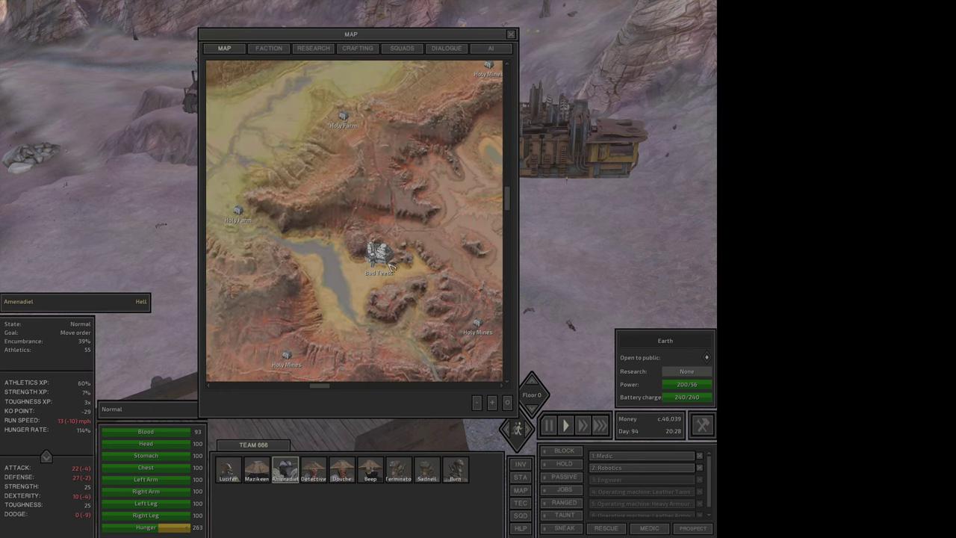
pyautogui.moveTo(373, 288); pyautogui.dragTo(366, 307)
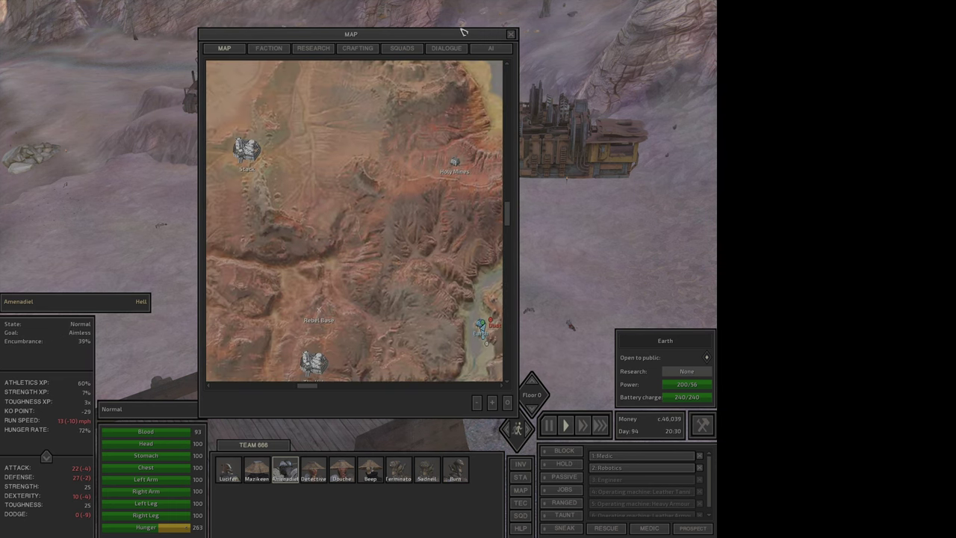
pyautogui.moveTo(402, 201)
pyautogui.mouseDown()
pyautogui.moveTo(359, 214)
pyautogui.moveTo(400, 176)
pyautogui.mouseUp()
pyautogui.moveTo(426, 297); pyautogui.dragTo(459, 150)
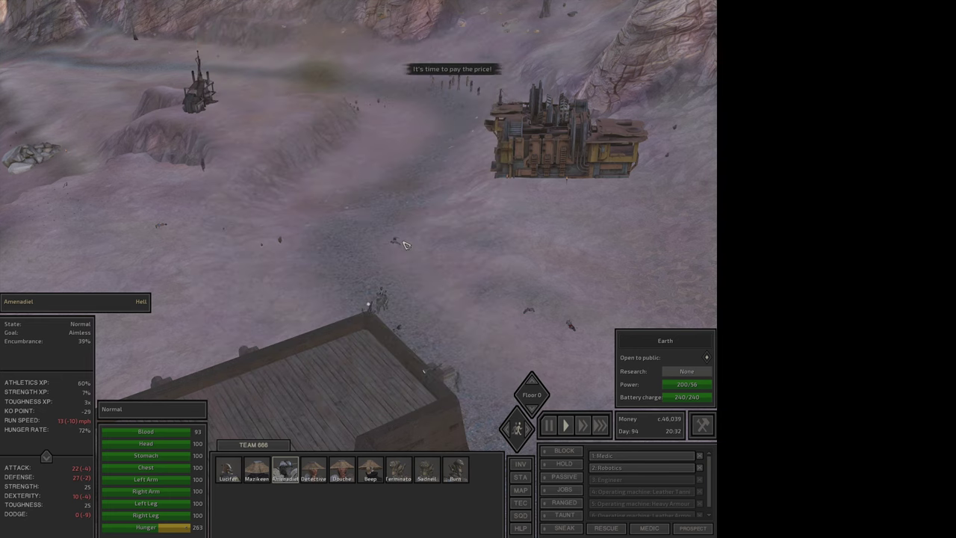
pyautogui.press('m')
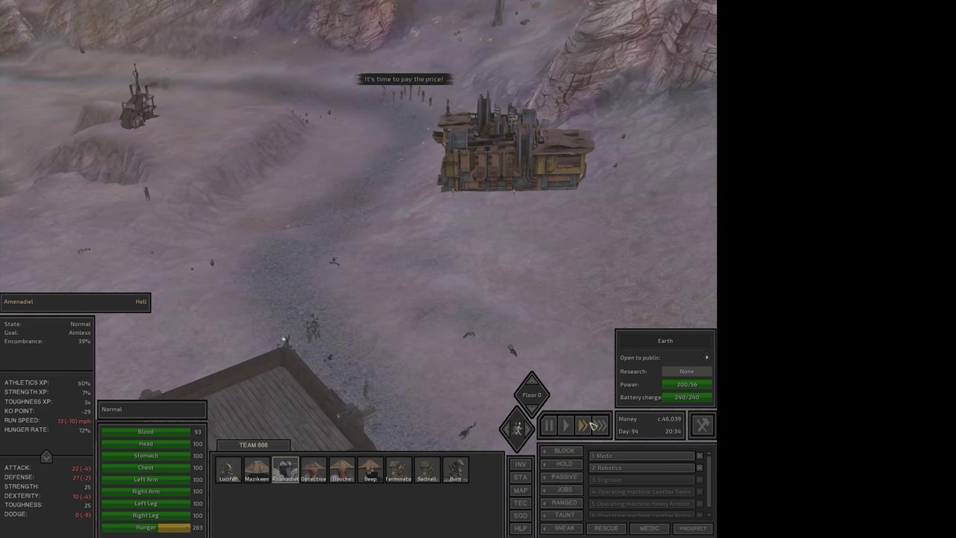
# Run the game at fastest speed and jump the view to Terminator and Beep
pyautogui.click(601, 425)
pyautogui.doubleClick(390, 481)
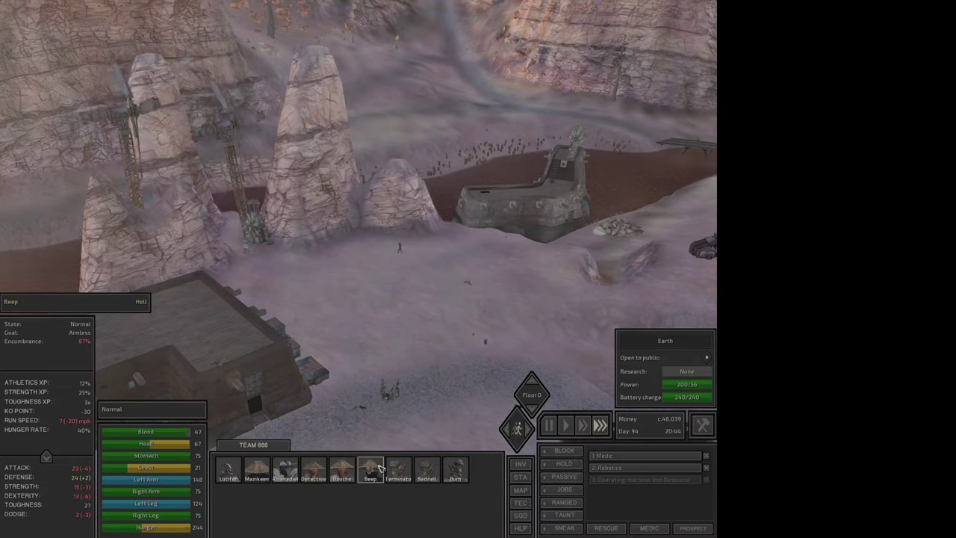
pyautogui.doubleClick(370, 471)
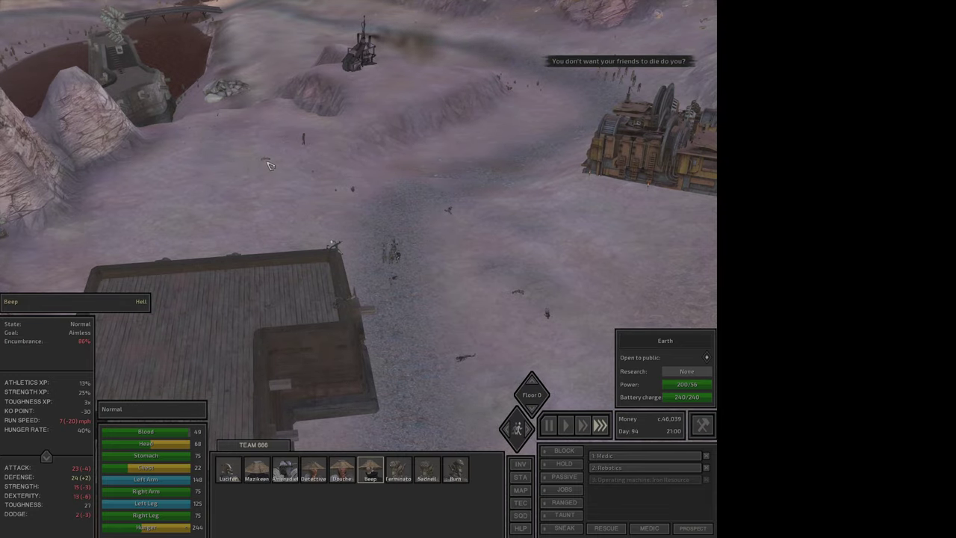
# Inspect the dead Bowman and unconscious Bonedog, then recentre on Amenadiel at normal speed
pyautogui.click(289, 163)
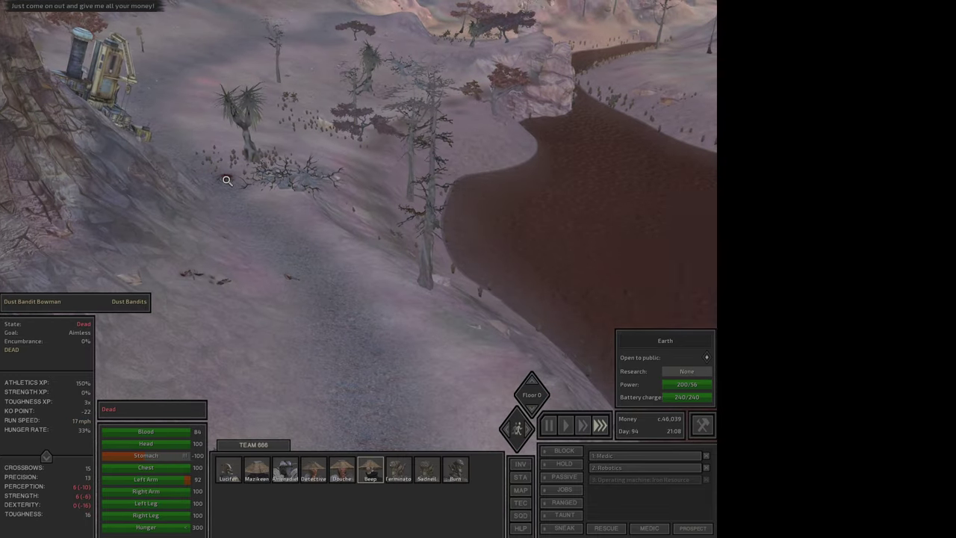
pyautogui.click(225, 180)
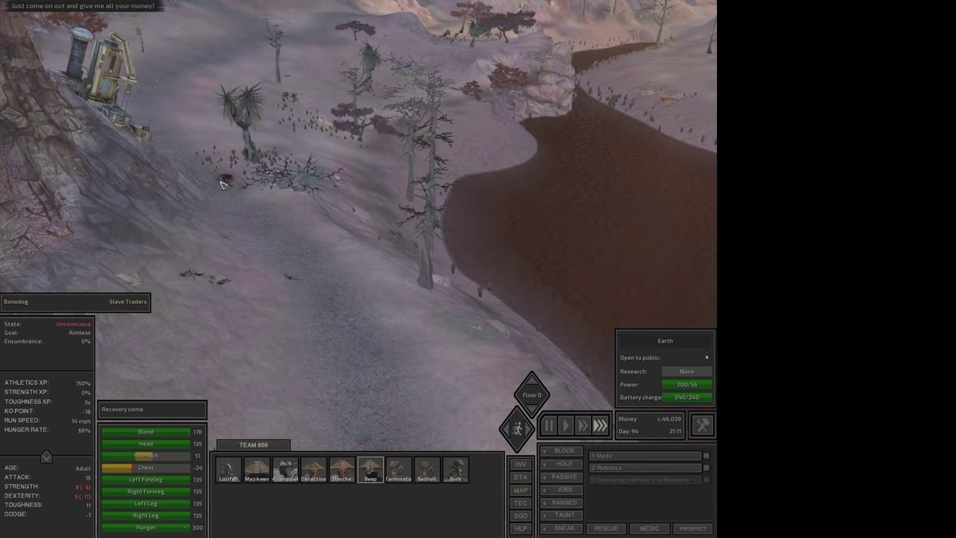
pyautogui.doubleClick(222, 180)
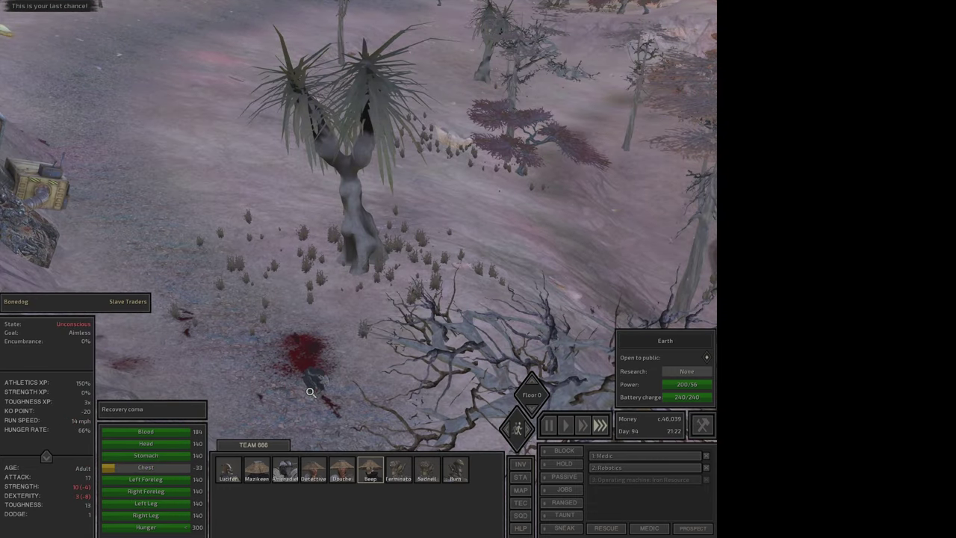
pyautogui.scroll(-5, 310, 391)
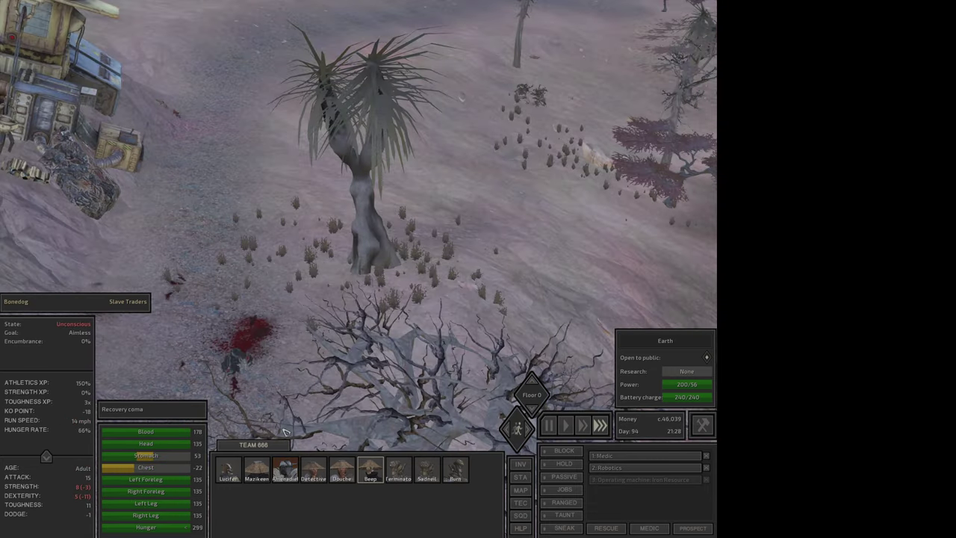
pyautogui.doubleClick(284, 469)
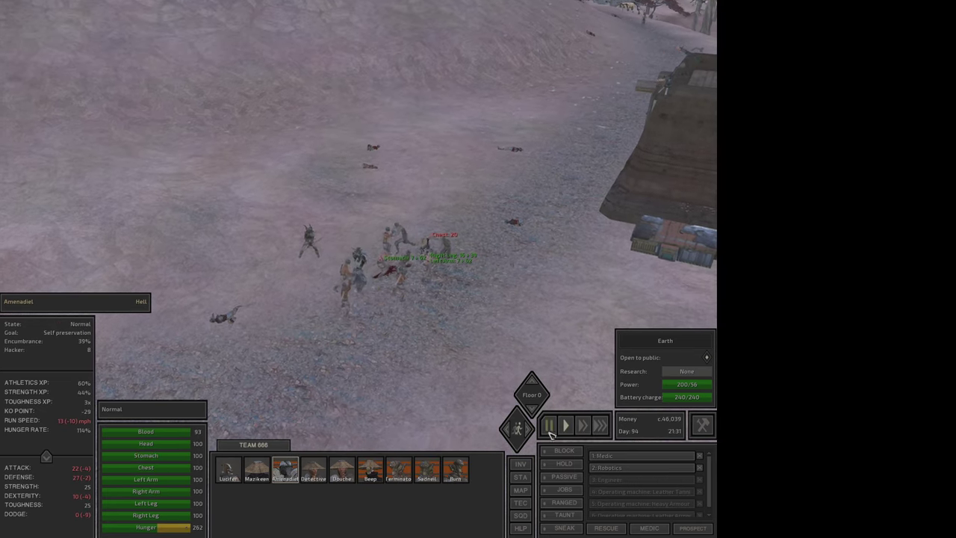
pyautogui.press('1')
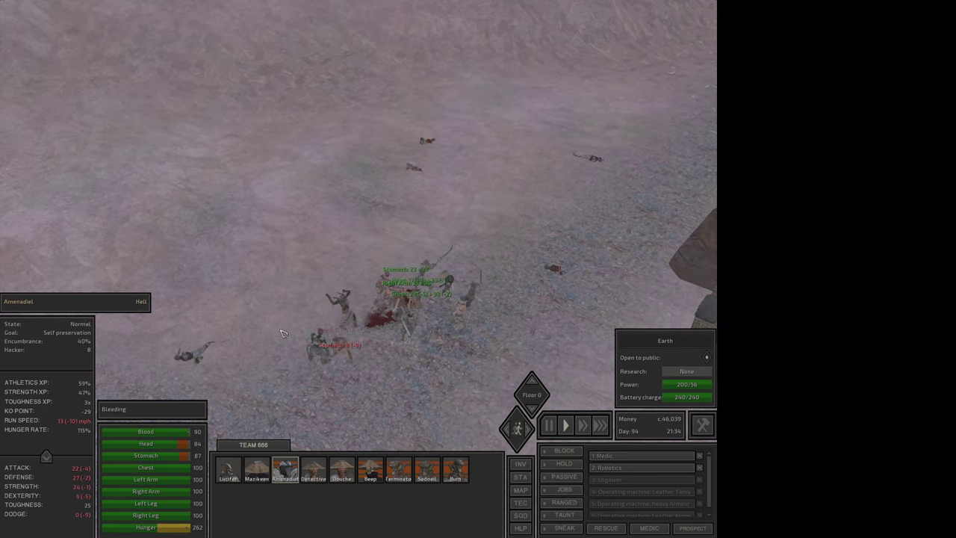
# Select Beep, Burn and Terminator in turn while surveying the melee near the base
pyautogui.press('e')
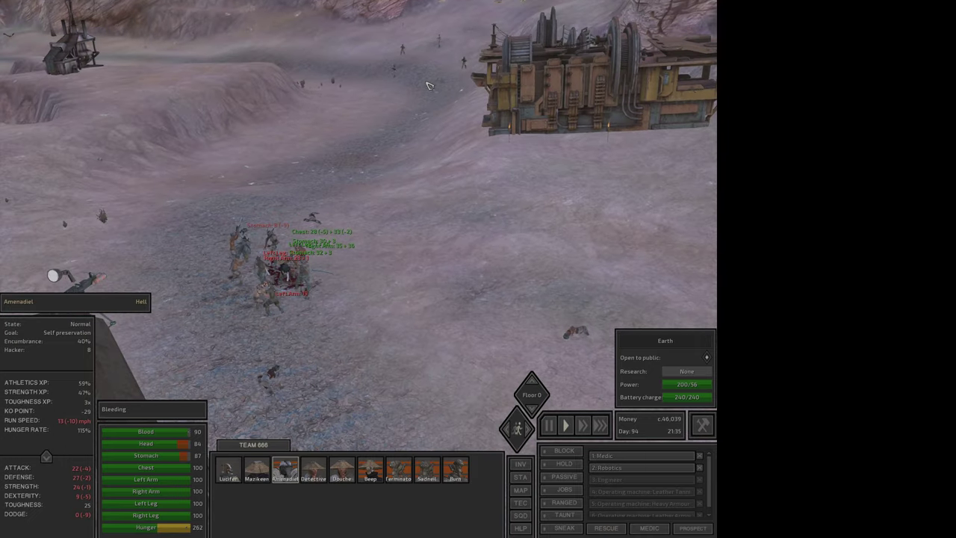
pyautogui.press('w')
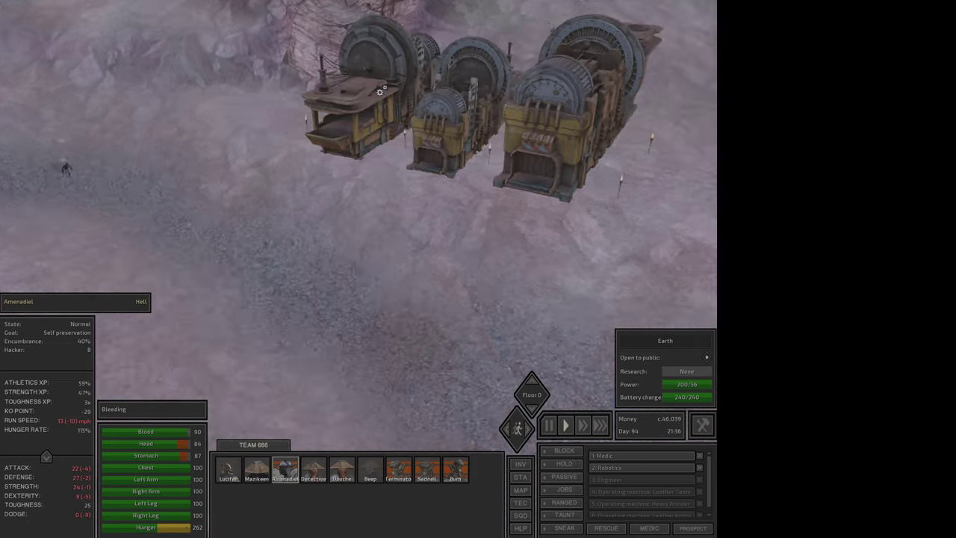
pyautogui.press('a')
pyautogui.click(377, 470)
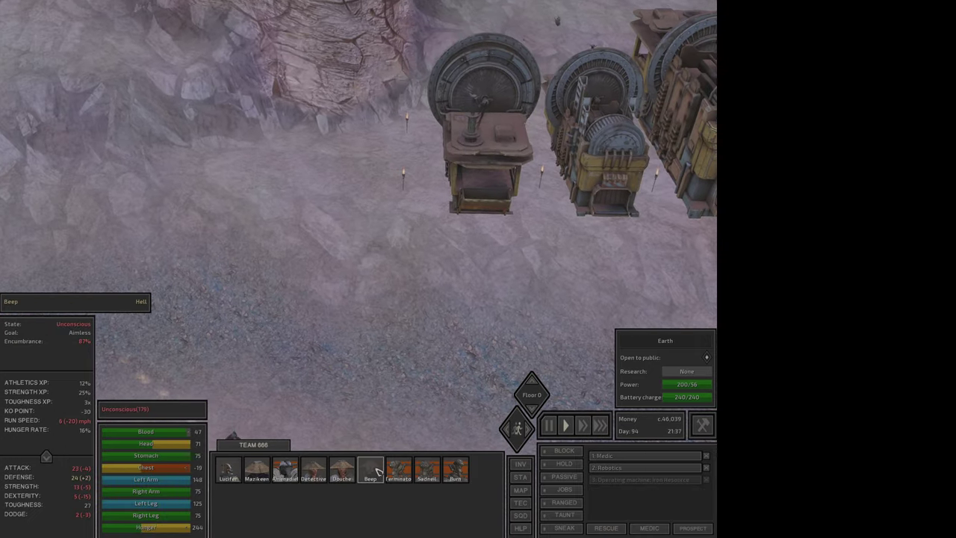
pyautogui.scroll(5, 358, 338)
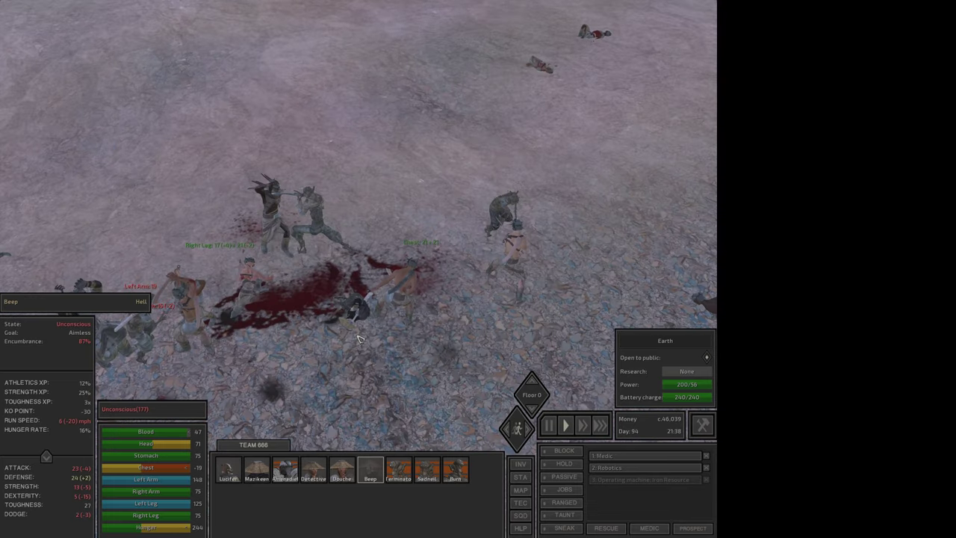
pyautogui.press('q')
pyautogui.press('q')
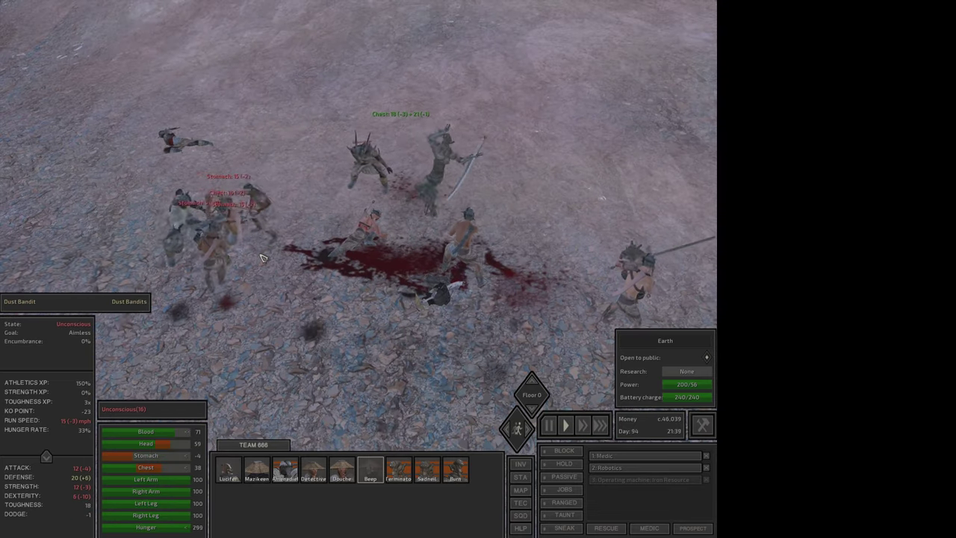
pyautogui.click(372, 200)
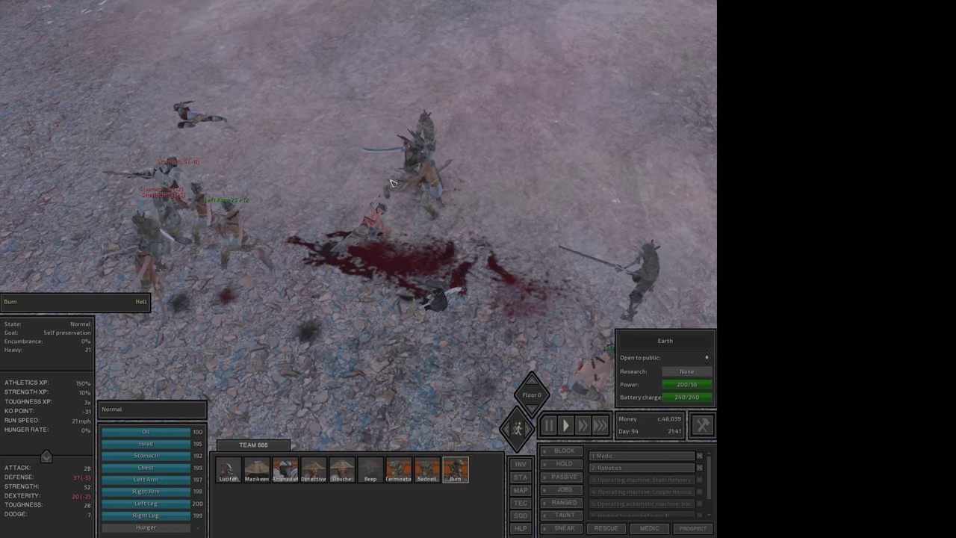
pyautogui.press('d')
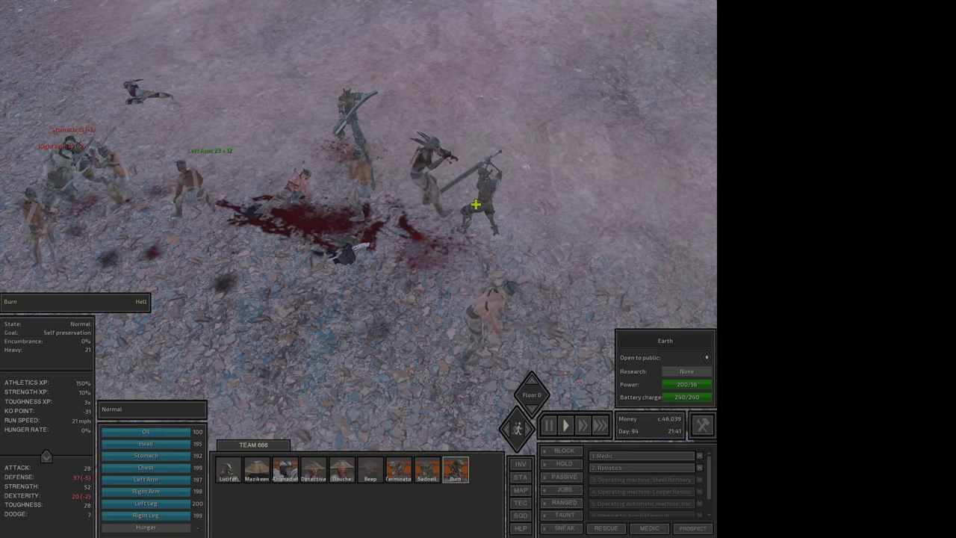
pyautogui.click(475, 204)
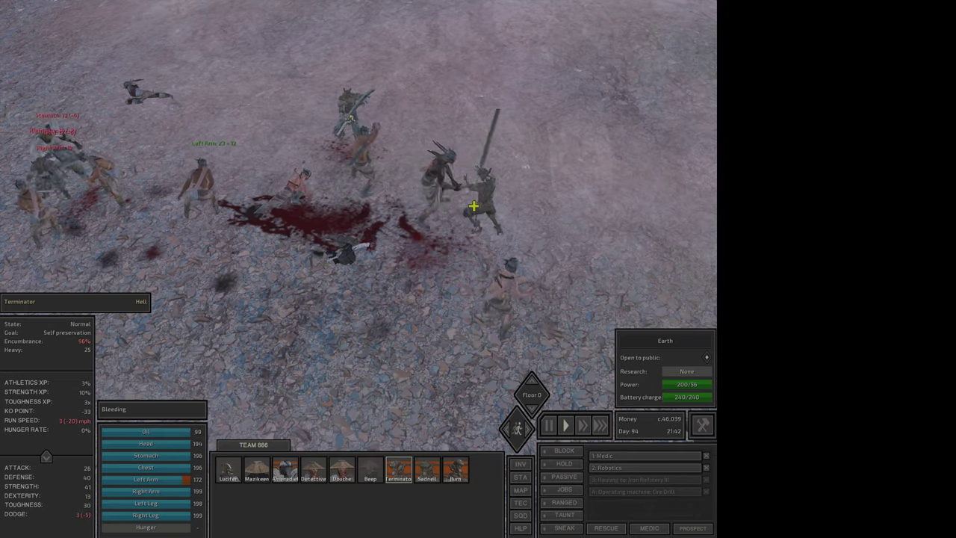
pyautogui.press('w')
pyautogui.press('a')
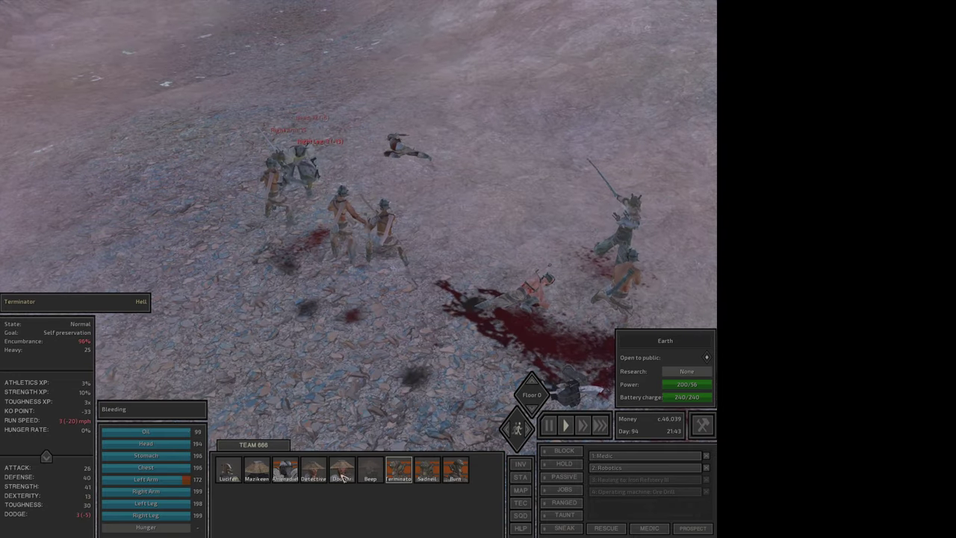
# Send Lucifer against a bandit and then the Slavemonger, and select the Detective
pyautogui.click(228, 471)
pyautogui.scroll(5, 324, 258)
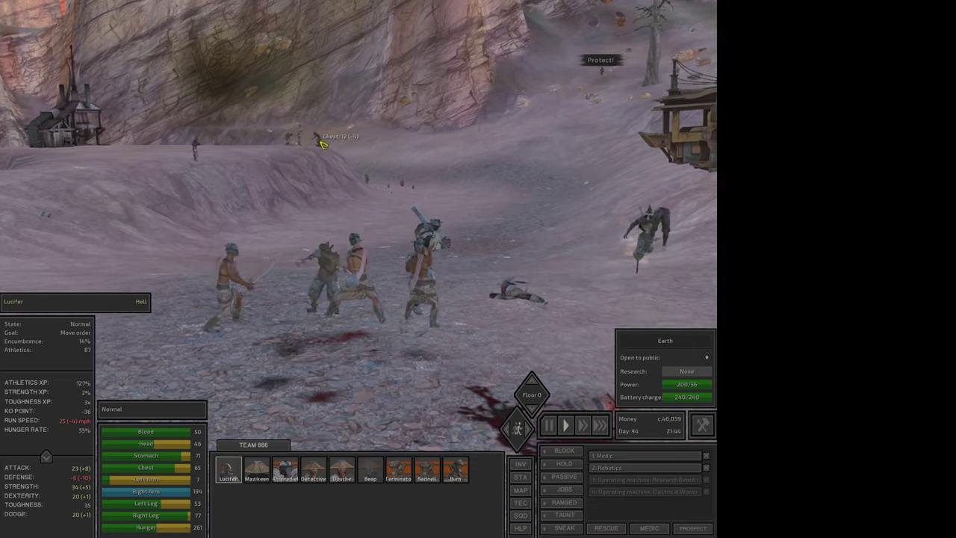
pyautogui.click(320, 142)
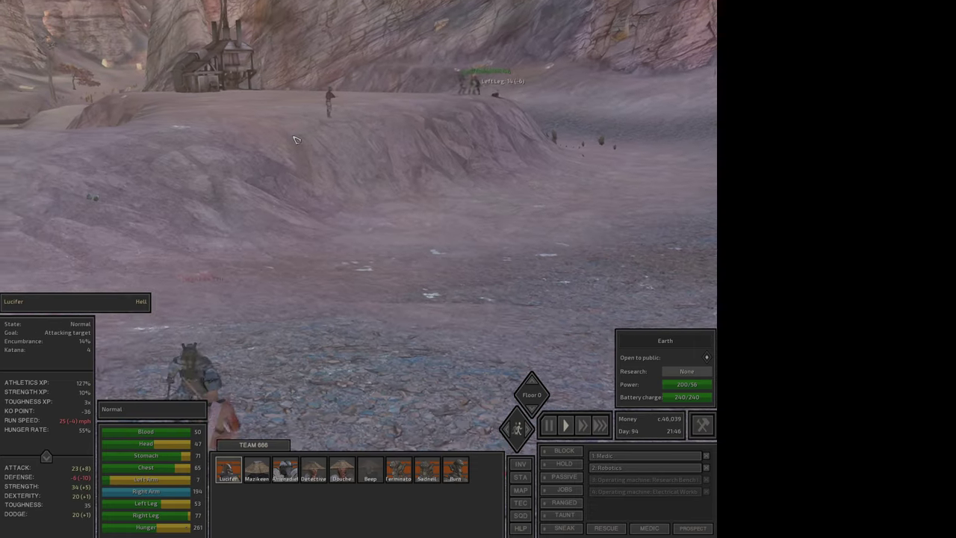
pyautogui.rightClick(337, 114)
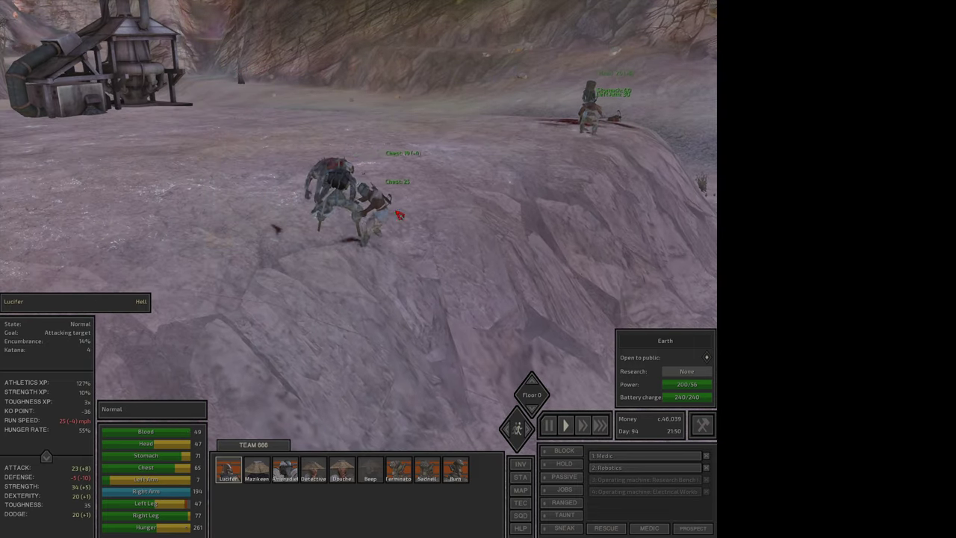
pyautogui.click(334, 186)
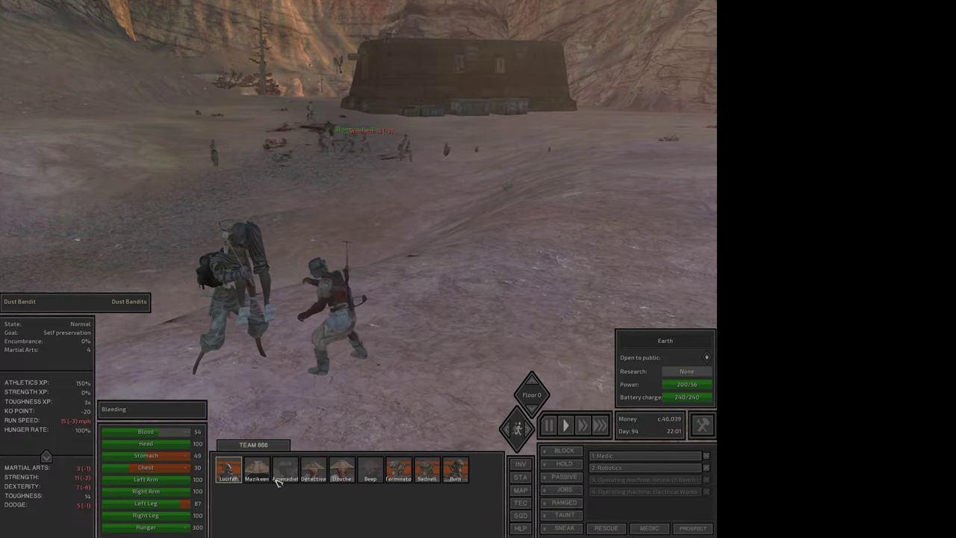
pyautogui.click(280, 470)
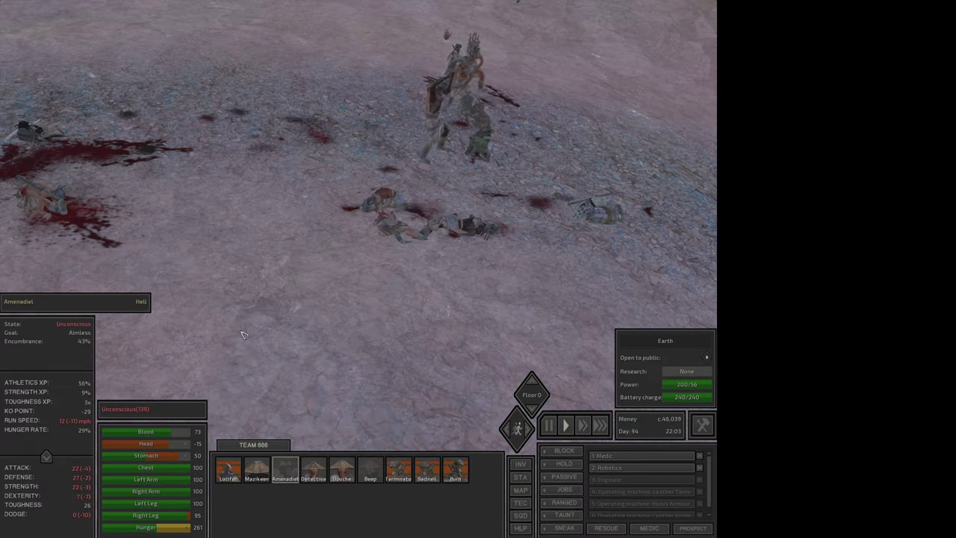
pyautogui.scroll(3, 382, 244)
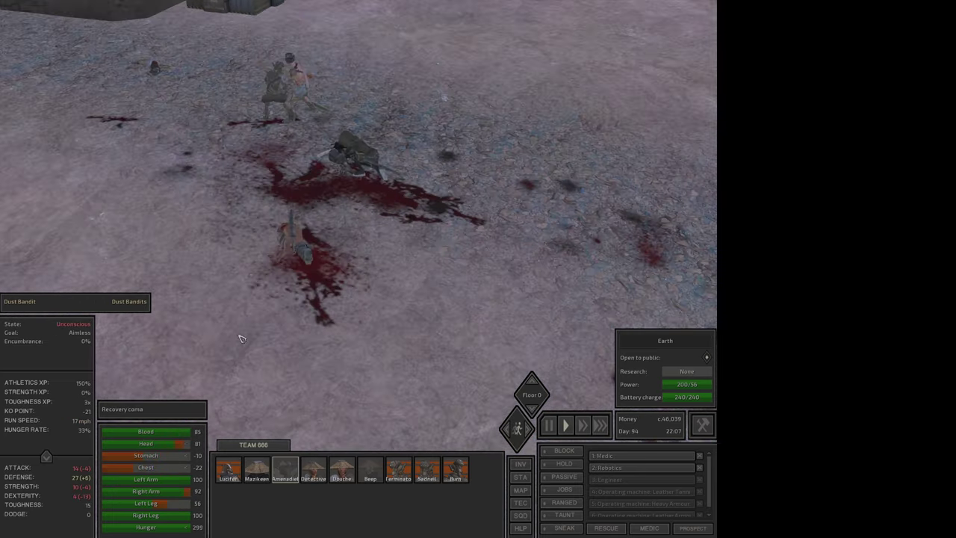
pyautogui.doubleClick(229, 468)
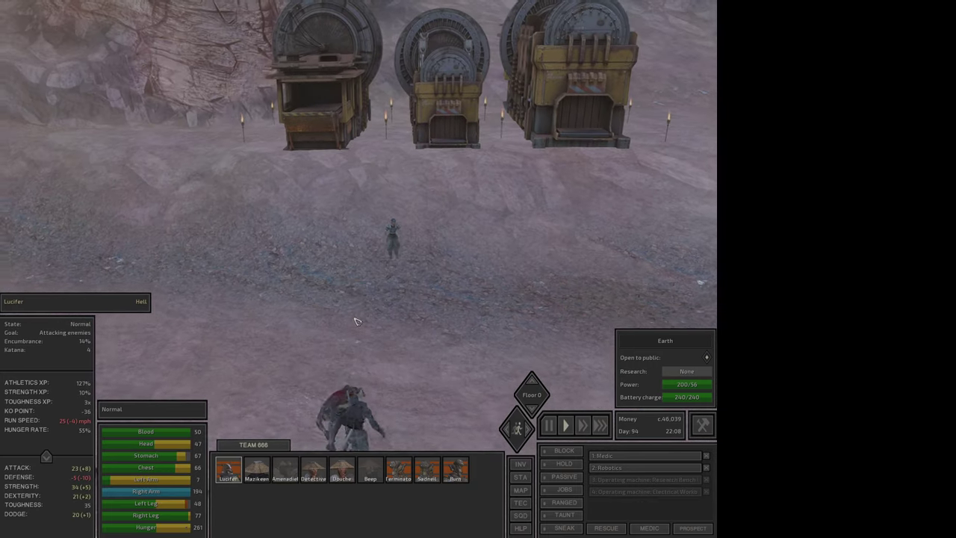
pyautogui.rightClick(391, 250)
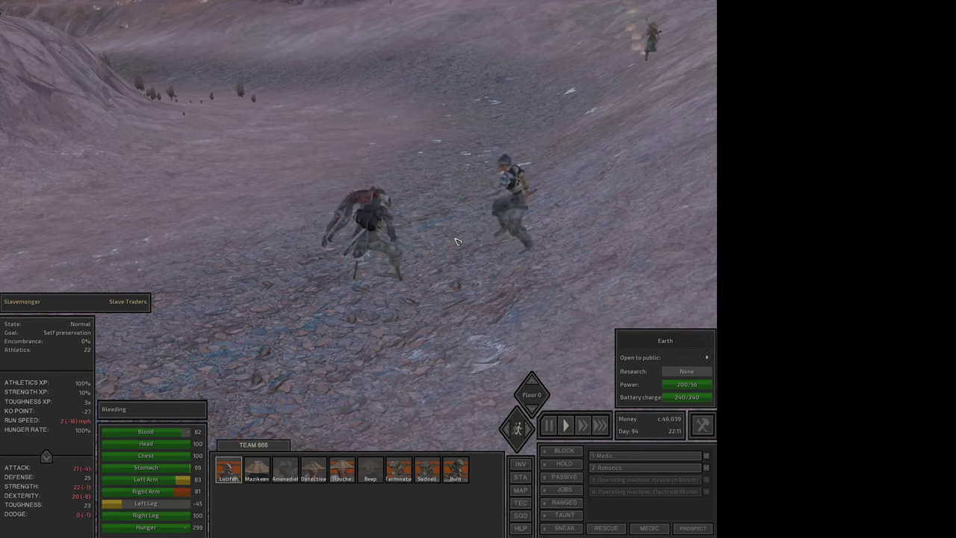
pyautogui.click(422, 185)
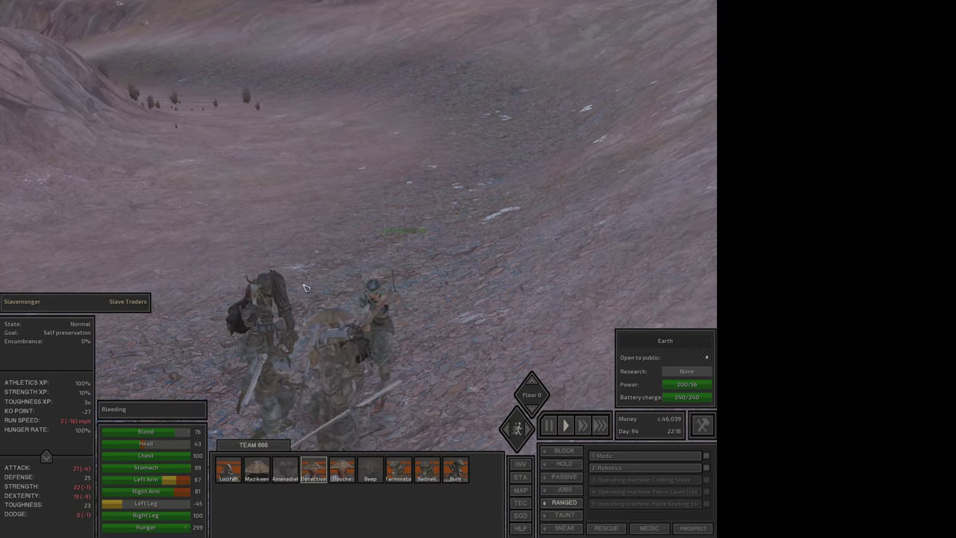
# Have the Detective take the unconscious Slavemonger's first aid kit, then close the windows
pyautogui.rightClick(241, 355)
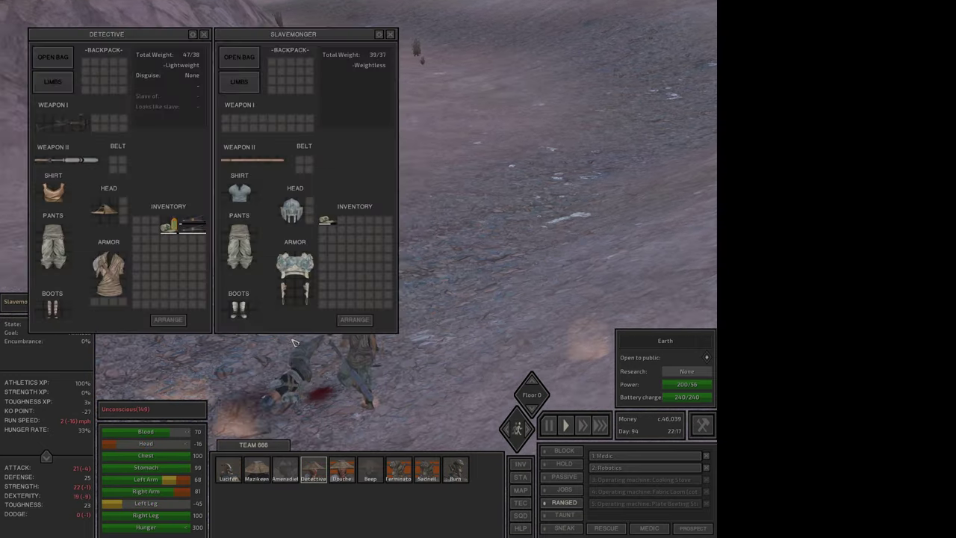
pyautogui.keyDown('ctrl'); pyautogui.click(331, 224); pyautogui.keyUp('ctrl')
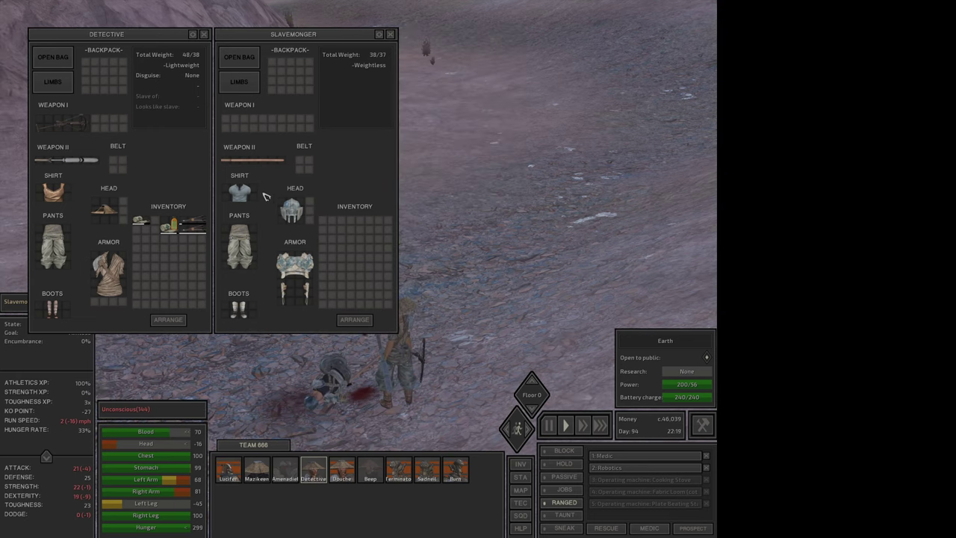
pyautogui.moveTo(253, 160)
pyautogui.press('Escape')
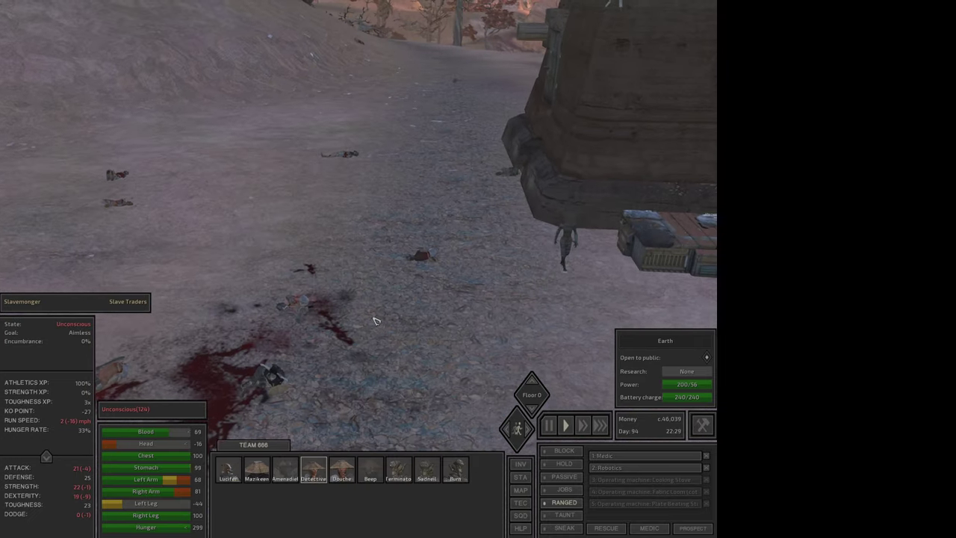
# Select the Detective and inspect the unconscious Bonedog
pyautogui.doubleClick(290, 475)
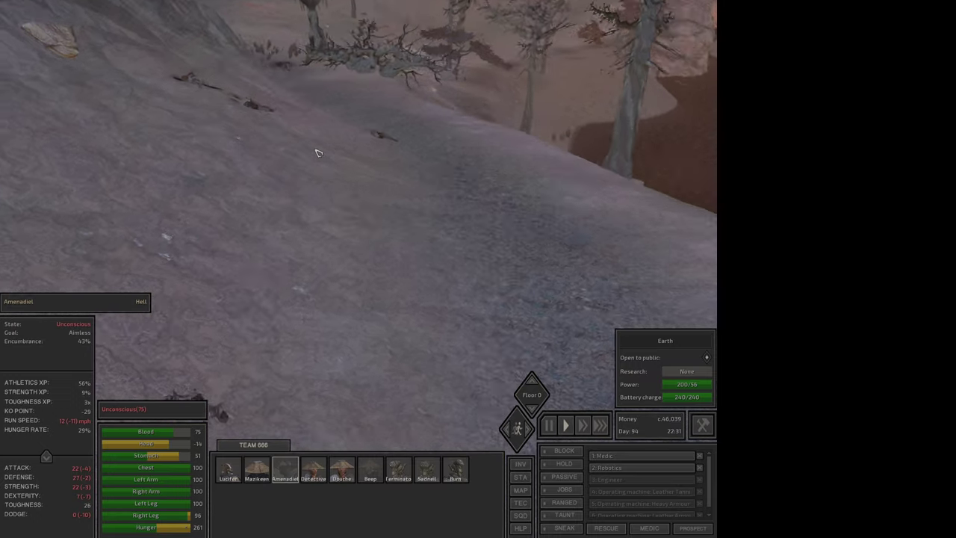
pyautogui.doubleClick(317, 468)
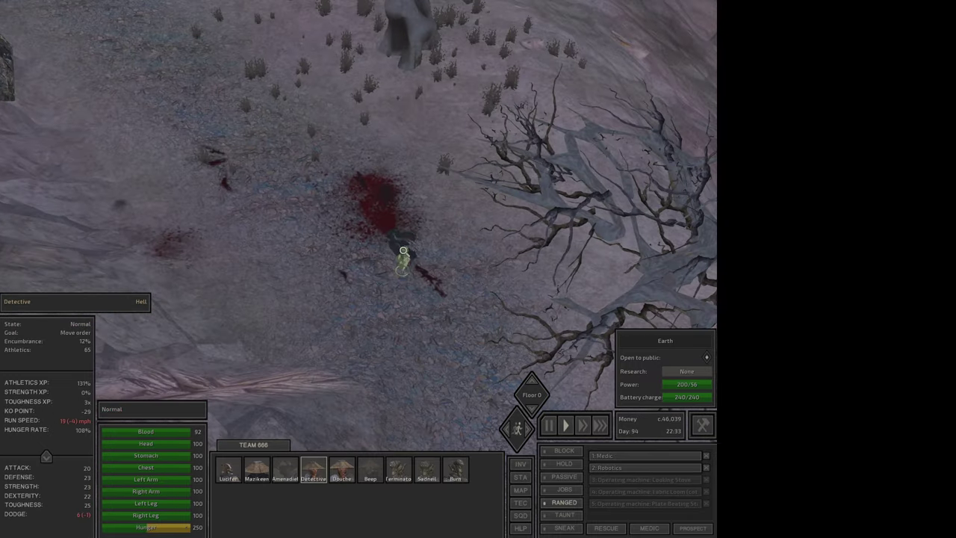
pyautogui.click(403, 251)
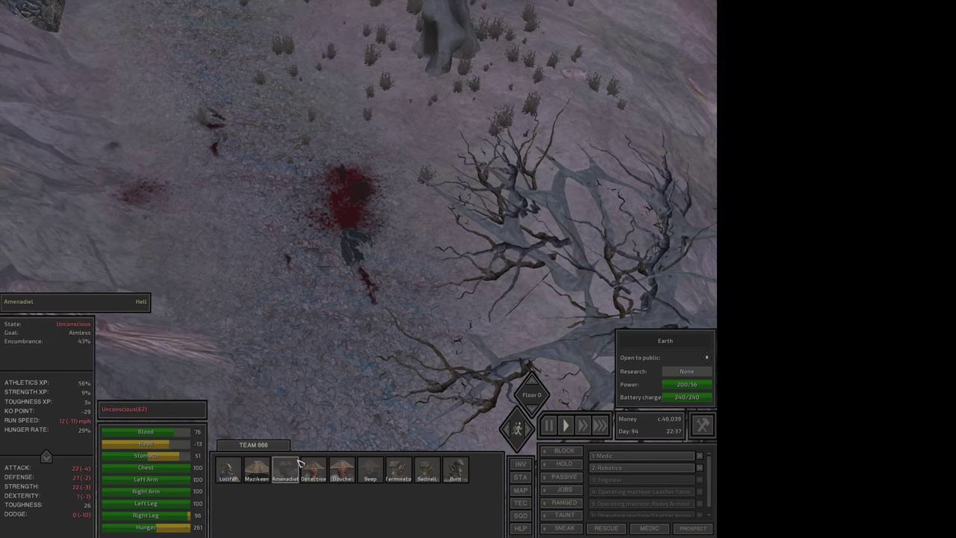
pyautogui.click(372, 471)
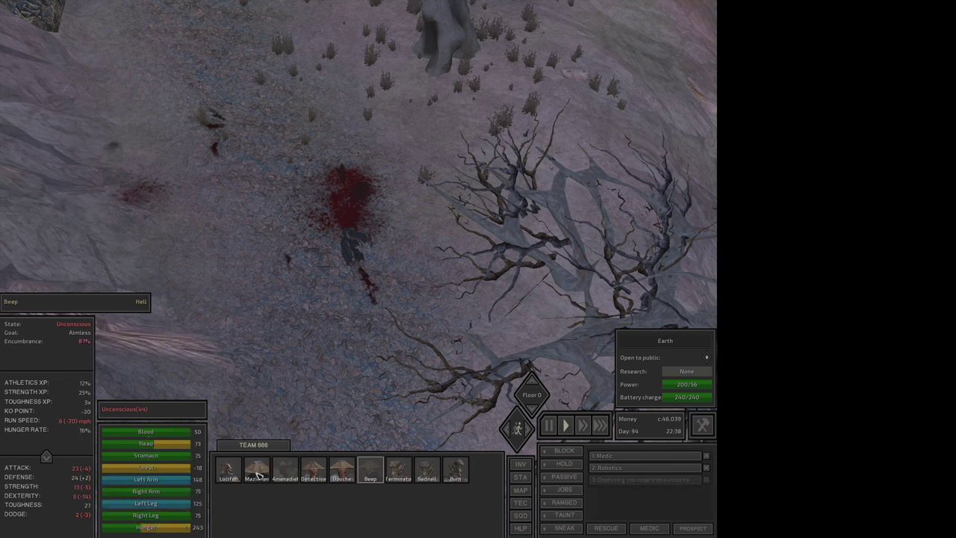
pyautogui.click(314, 470)
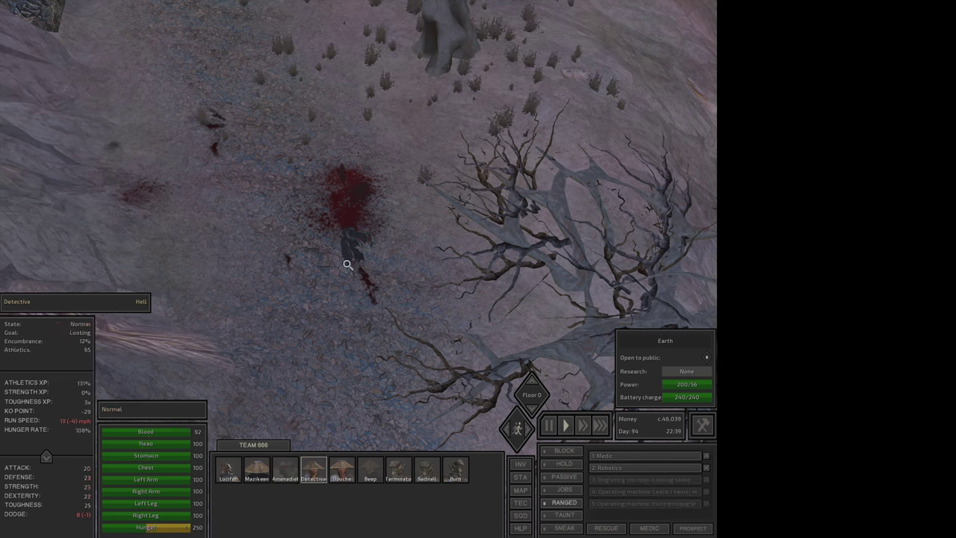
# Transfer Bonedog's meat and hides into the Detective's inventory, then close both windows
pyautogui.press('i')
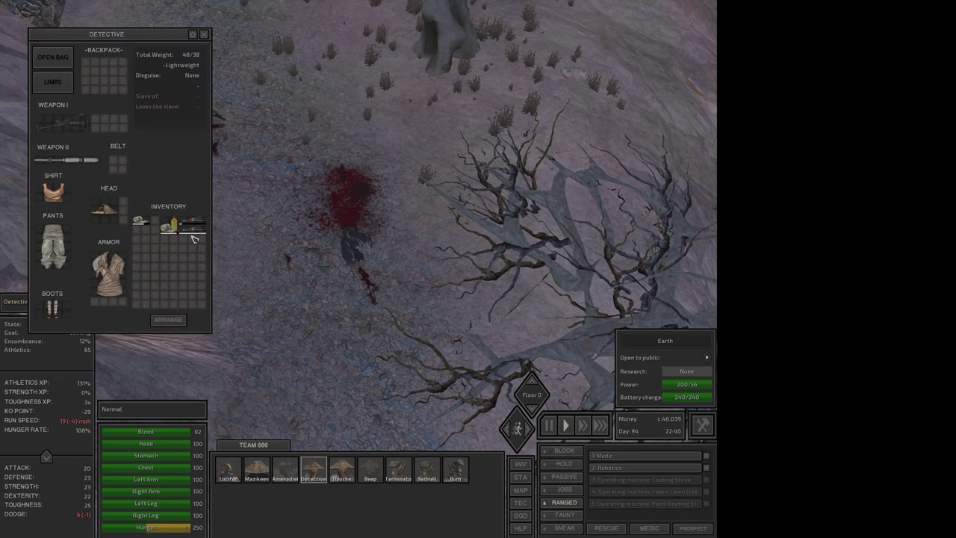
pyautogui.moveTo(171, 224); pyautogui.dragTo(161, 225)
pyautogui.press('q')
pyautogui.rightClick(346, 284)
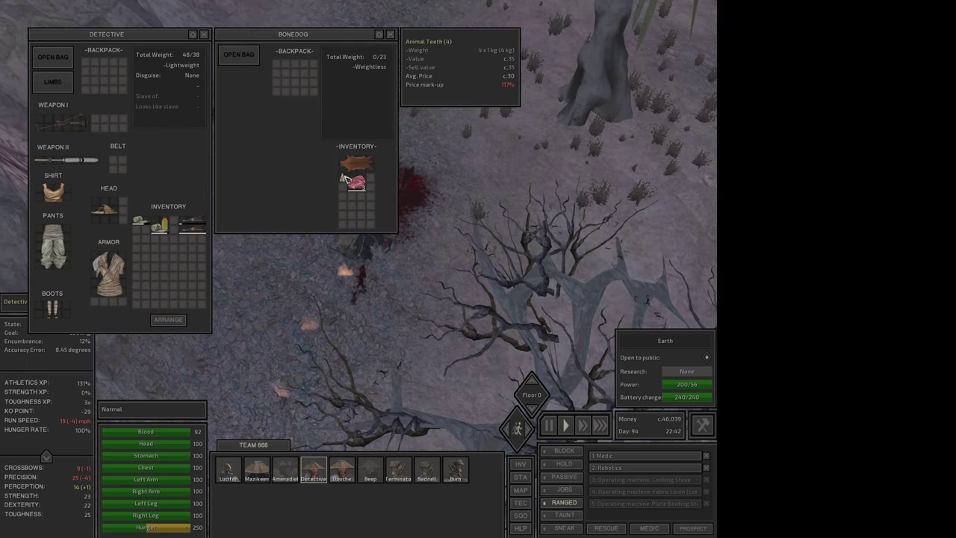
pyautogui.keyDown('ctrl'); pyautogui.click(351, 181); pyautogui.keyUp('ctrl')
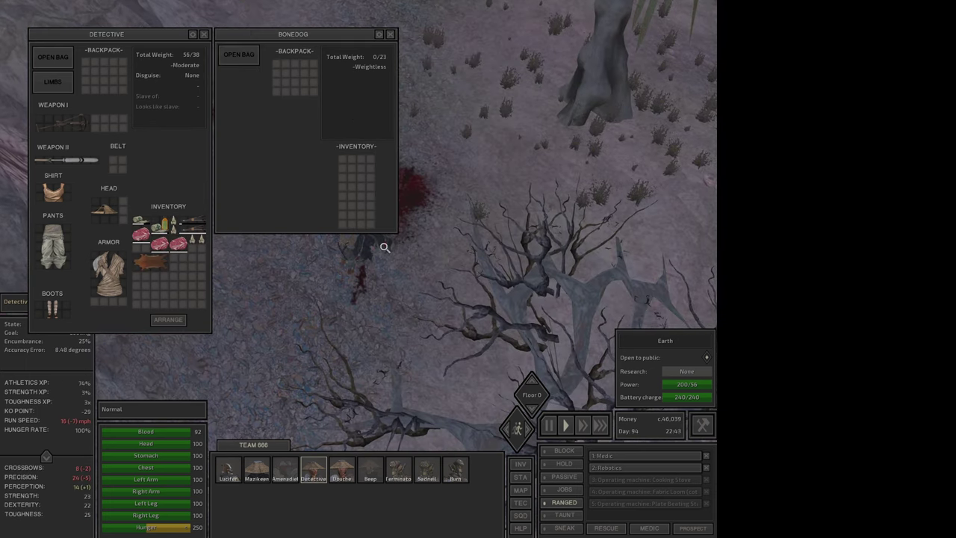
pyautogui.press('q')
pyautogui.keyDown('ctrl'); pyautogui.click(364, 180); pyautogui.keyUp('ctrl')
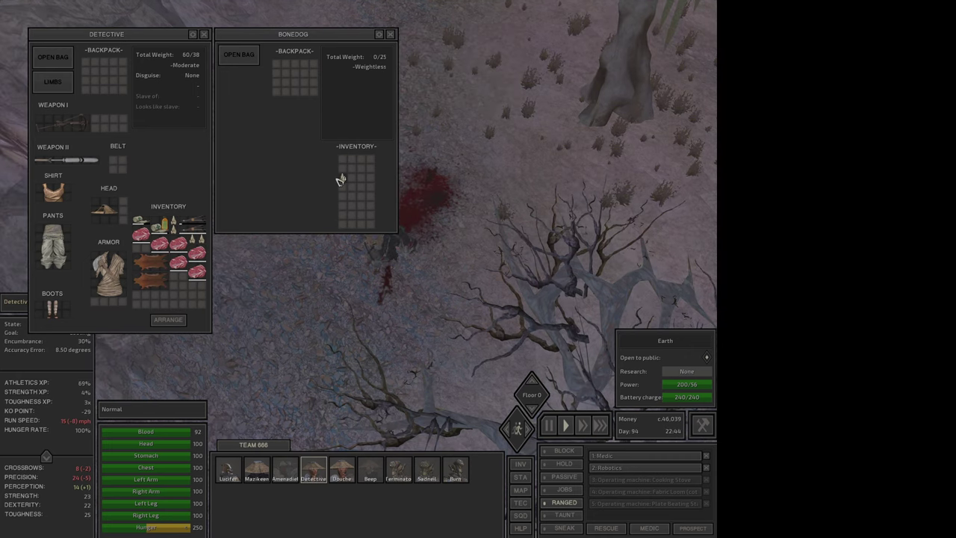
pyautogui.keyDown('ctrl'); pyautogui.click(340, 179); pyautogui.keyUp('ctrl')
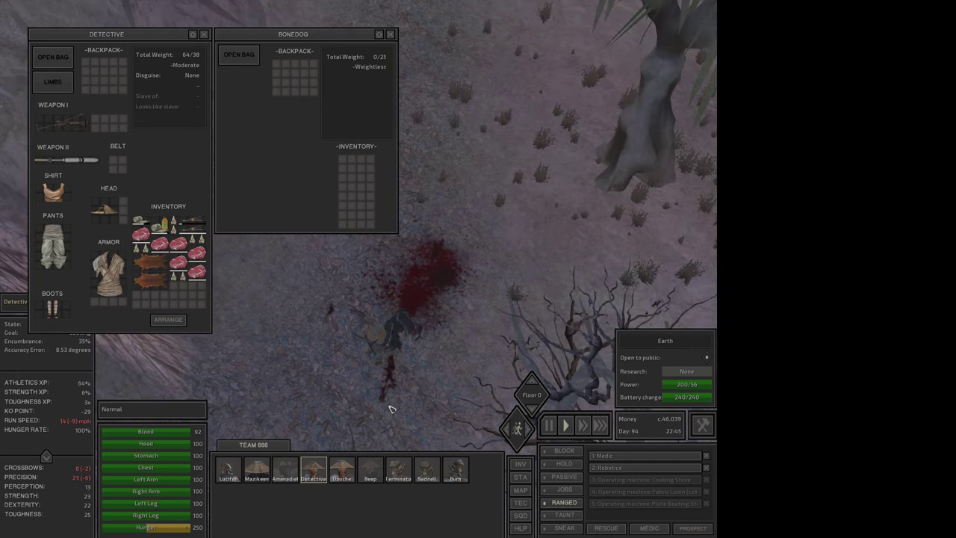
pyautogui.press('i')
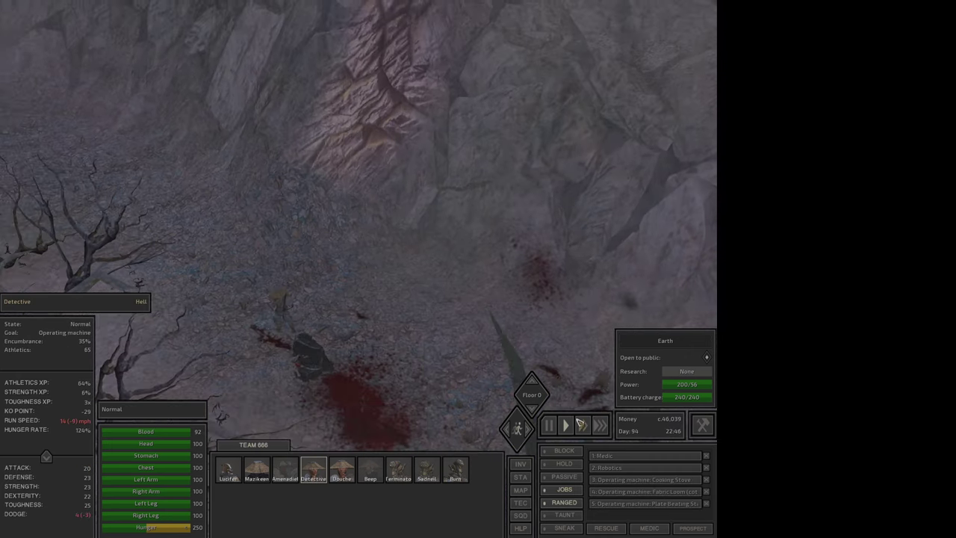
# Have Lucifer put down the body he is carrying
pyautogui.press('F1')
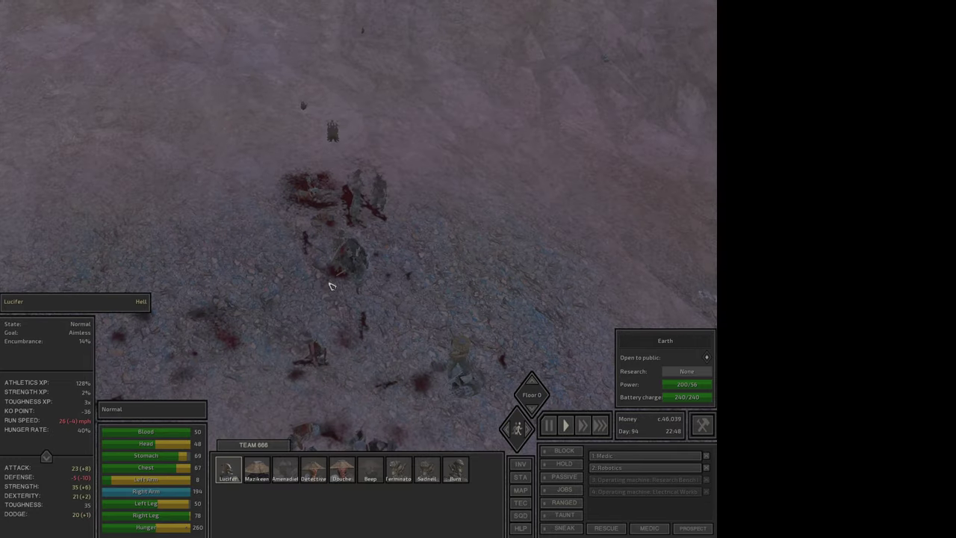
pyautogui.press('w')
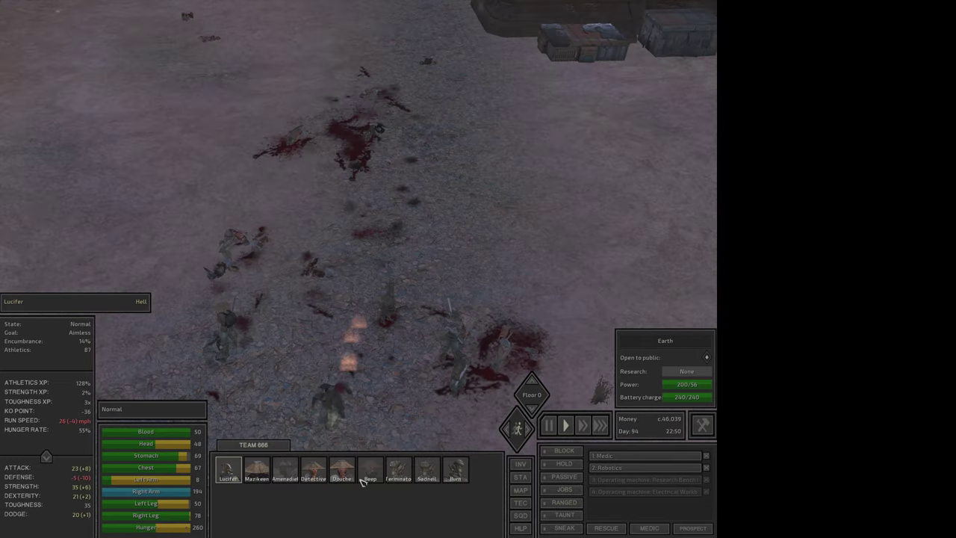
pyautogui.doubleClick(341, 472)
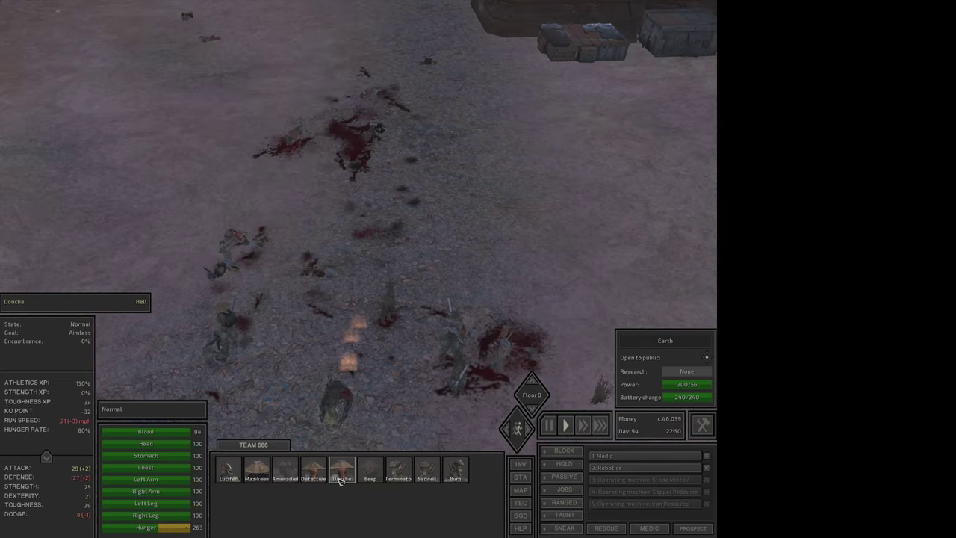
pyautogui.press('w')
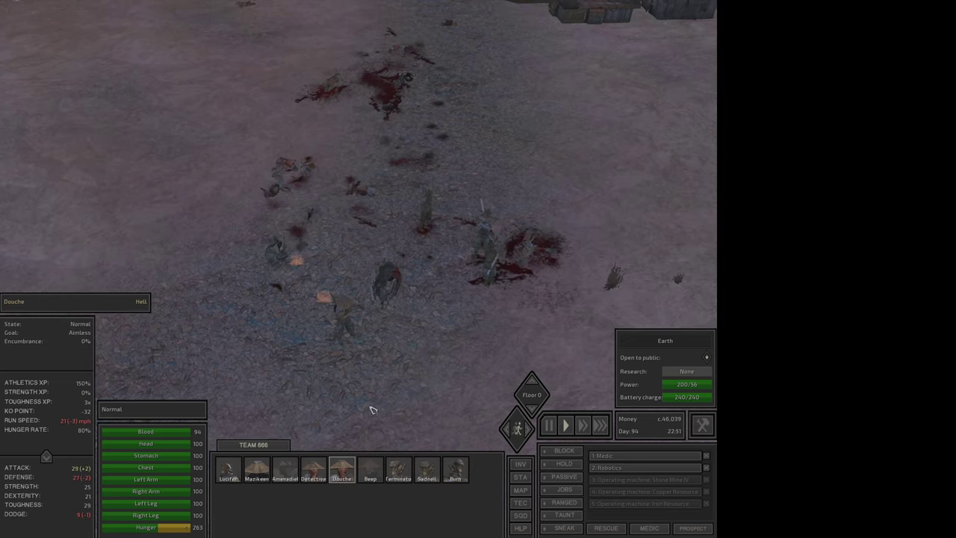
pyautogui.click(396, 293)
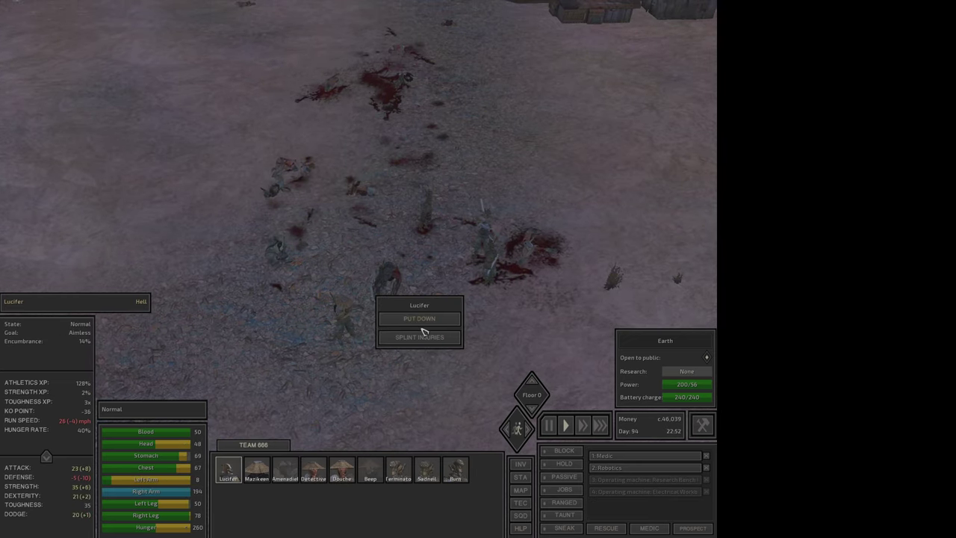
pyautogui.click(423, 321)
# While paused, order Douche to pick up the unconscious Dimak, then resume
pyautogui.press('space')
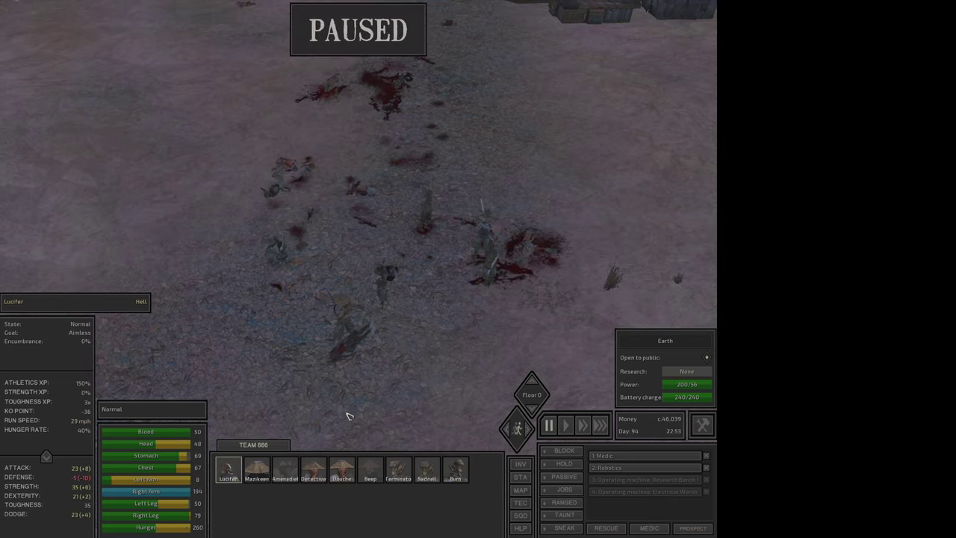
pyautogui.click(341, 470)
pyautogui.rightClick(351, 348)
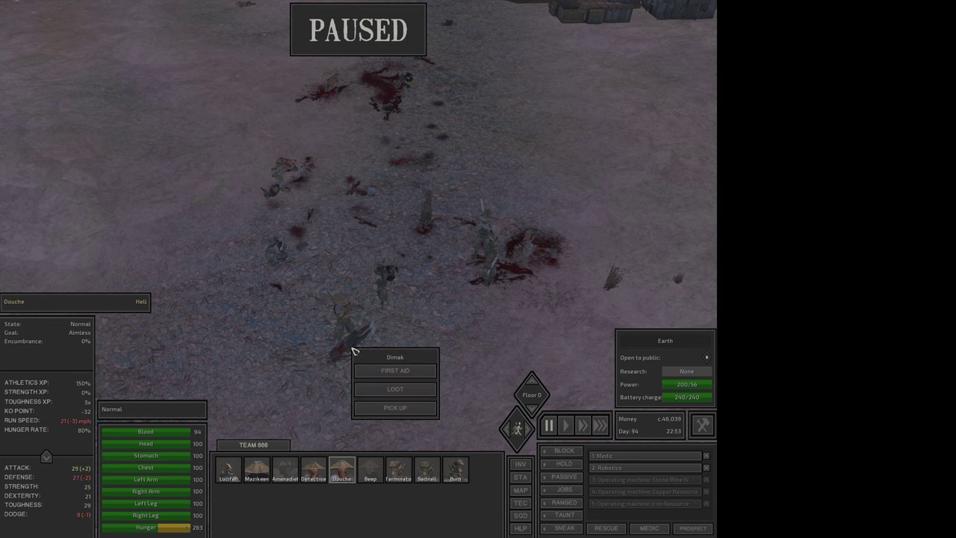
pyautogui.click(396, 408)
pyautogui.press('space')
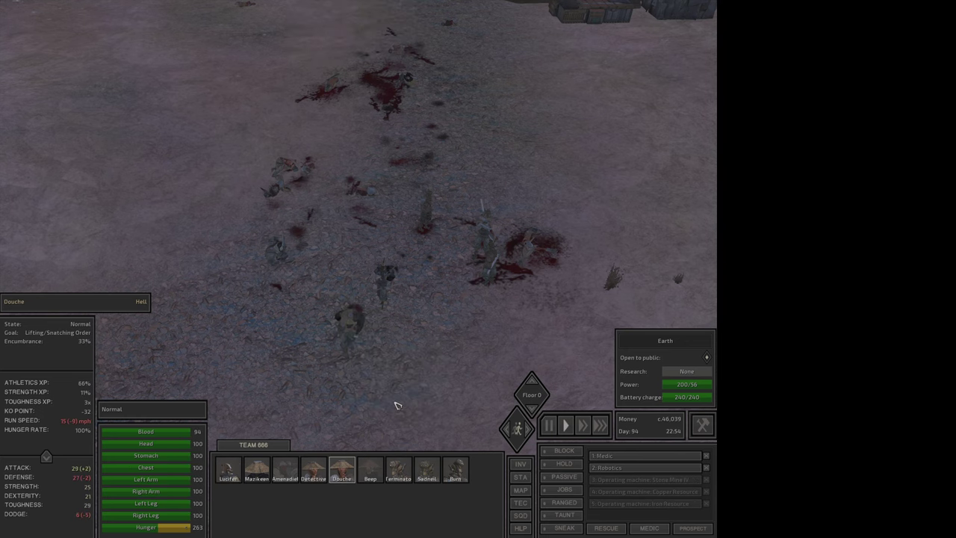
pyautogui.press('w')
pyautogui.press('d')
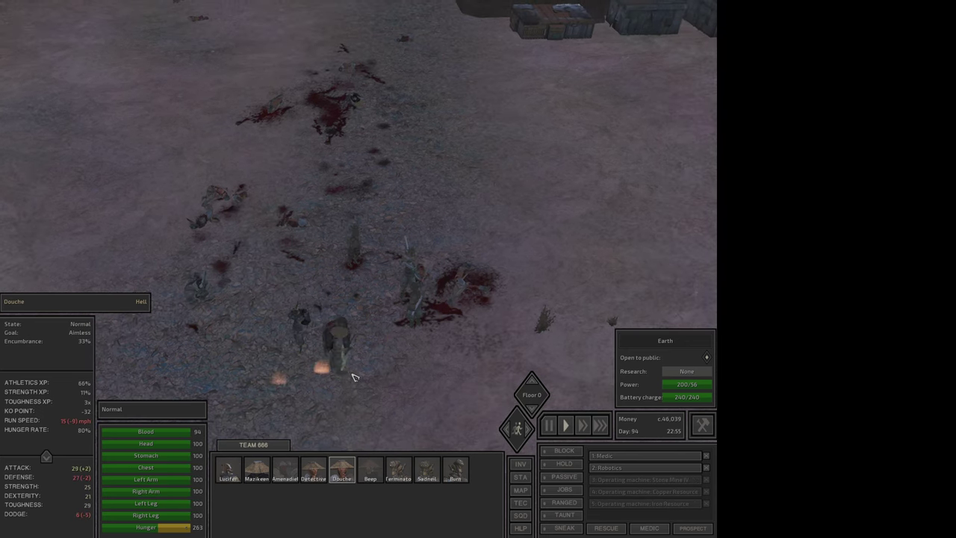
pyautogui.press('F1')
pyautogui.press('q')
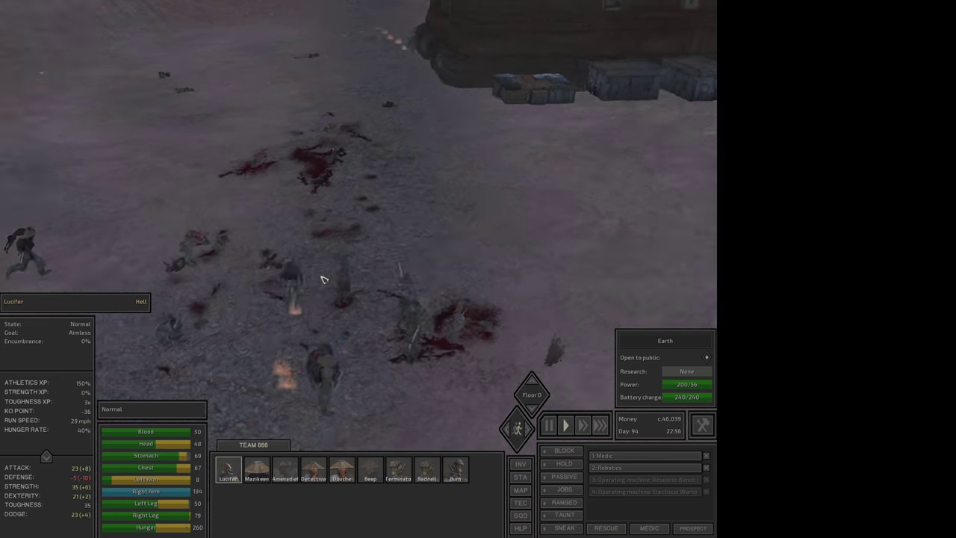
# Switch Lucifer's jobs back on and glance at the world map
pyautogui.click(565, 489)
pyautogui.scroll(2, 348, 336)
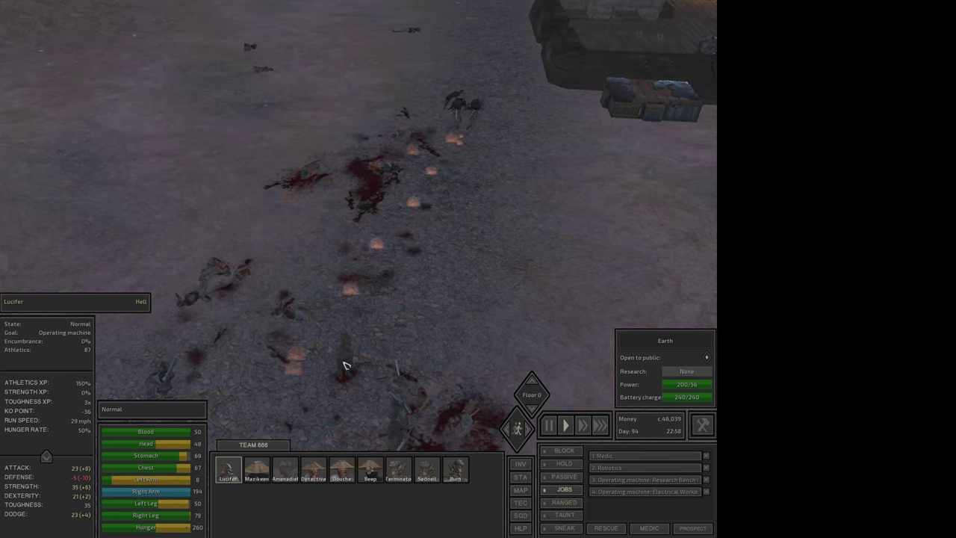
pyautogui.press('F7')
pyautogui.press('m')
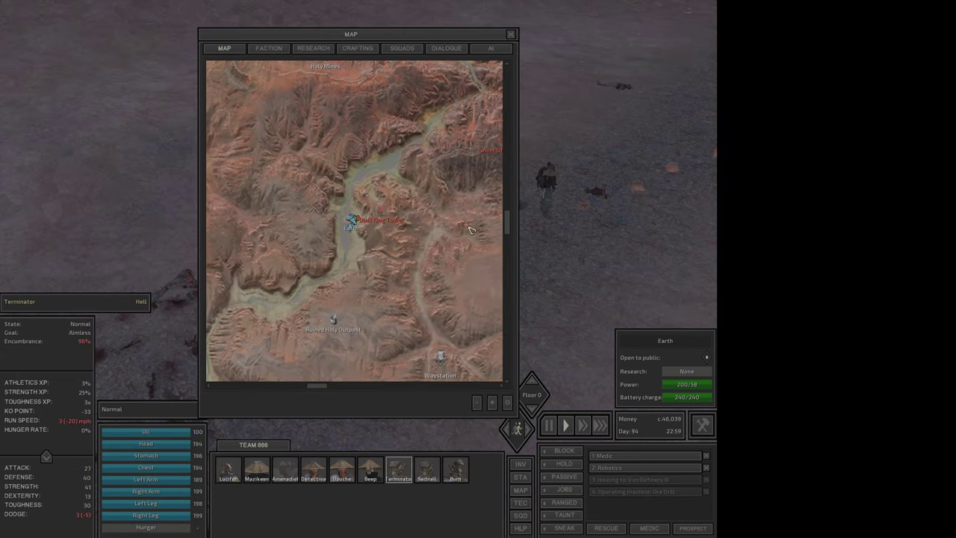
pyautogui.press('m')
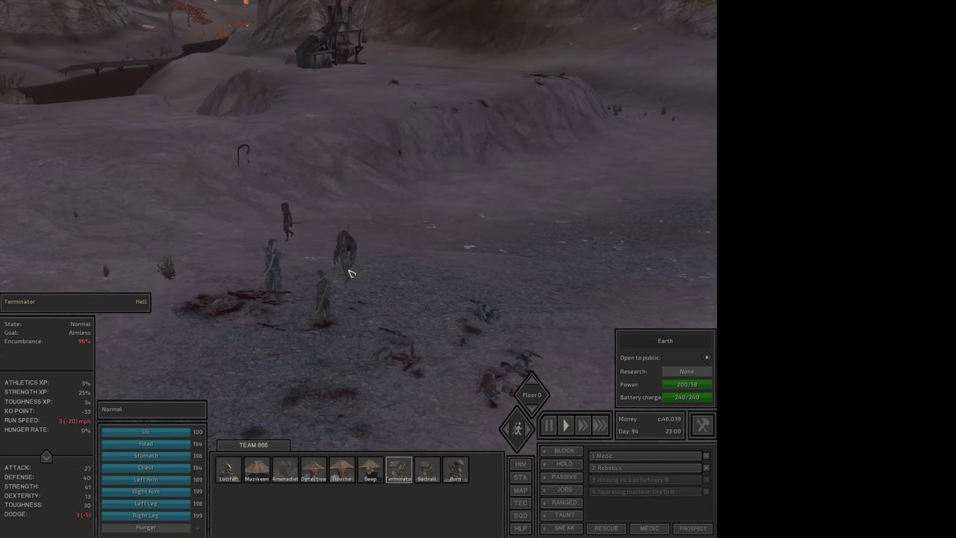
# Turn Sadneil's jobs on, then check Terminator, Amenadiel and the Detective
pyautogui.press('F8')
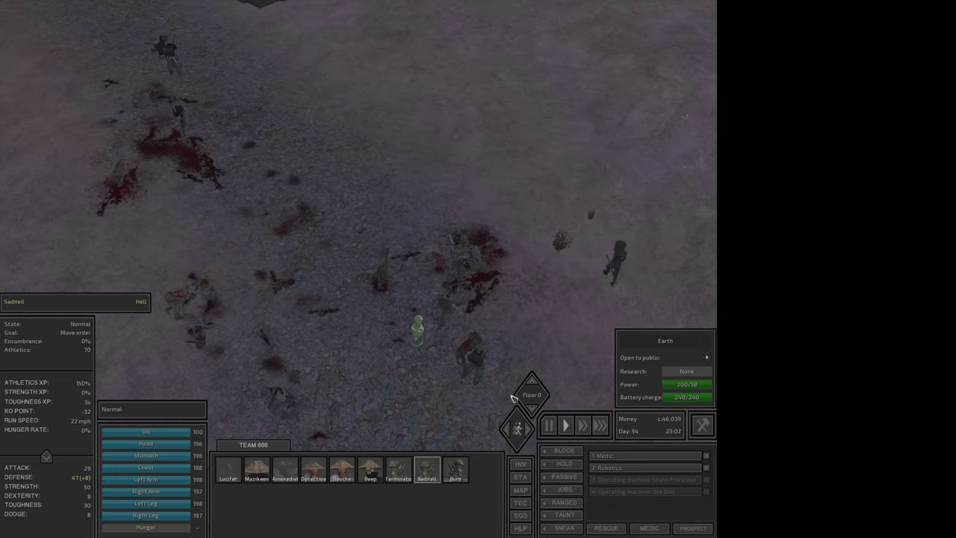
pyautogui.press('j')
pyautogui.press('F7')
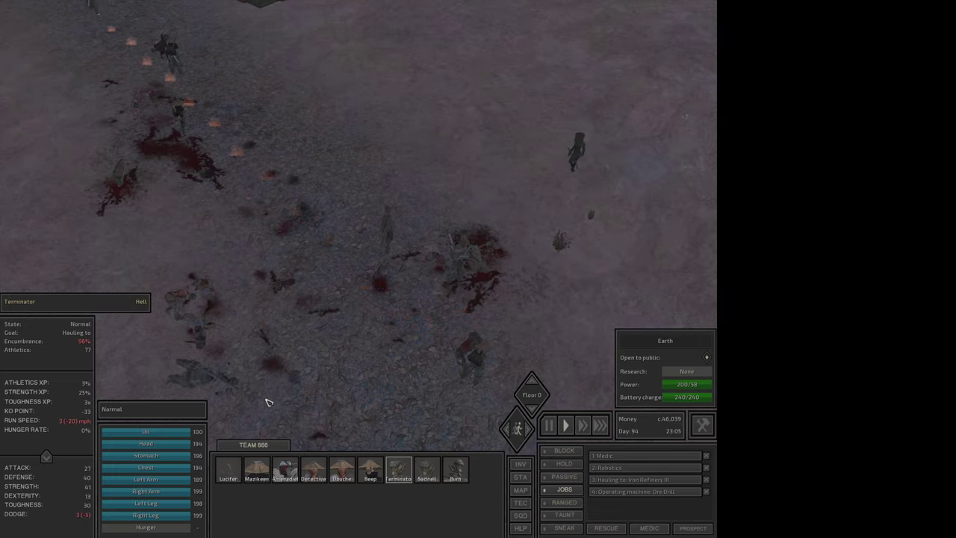
pyautogui.press('F3')
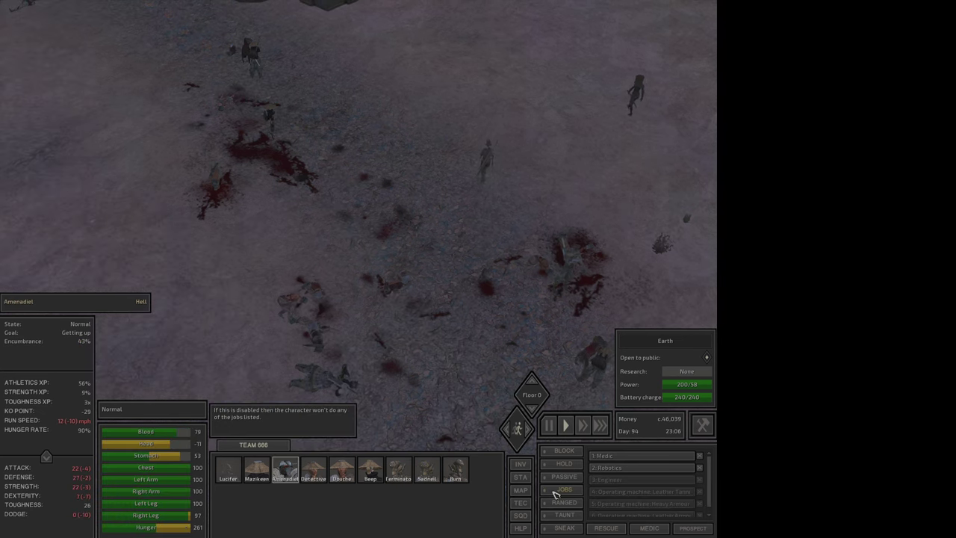
pyautogui.click(323, 475)
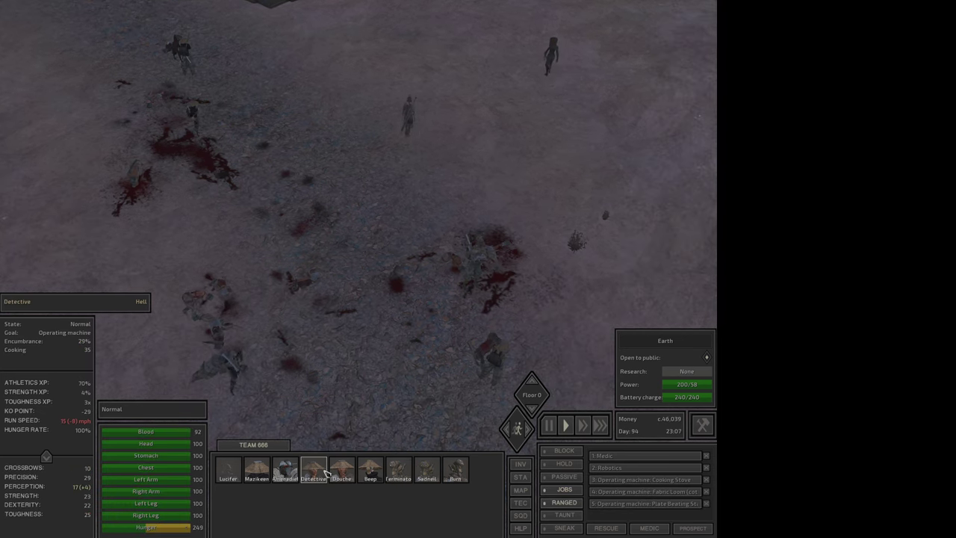
# Drop the hides from the Detective's inventory and inspect the Greenfruit barrel
pyautogui.doubleClick(326, 472)
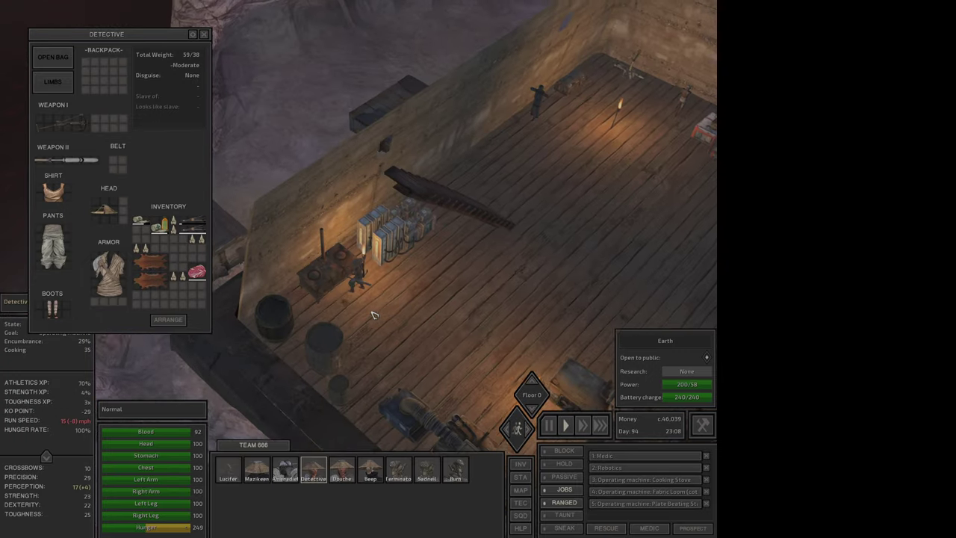
pyautogui.moveTo(150, 281); pyautogui.dragTo(301, 478)
pyautogui.moveTo(149, 262); pyautogui.dragTo(259, 388)
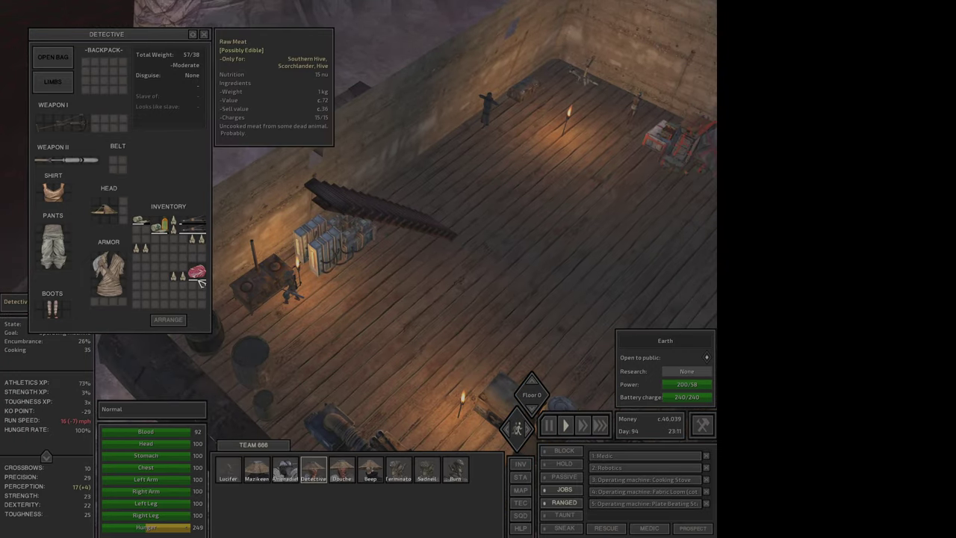
pyautogui.click(308, 360)
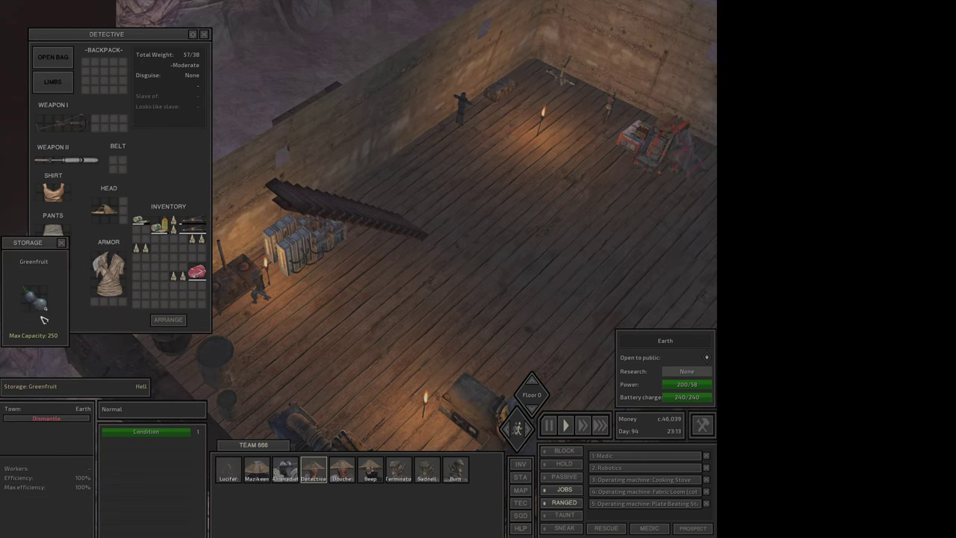
# Browse Lucifer's, Mazikeen's and Amenadiel's inventories, then move Lucifer across the floor
pyautogui.click(233, 479)
pyautogui.press('e')
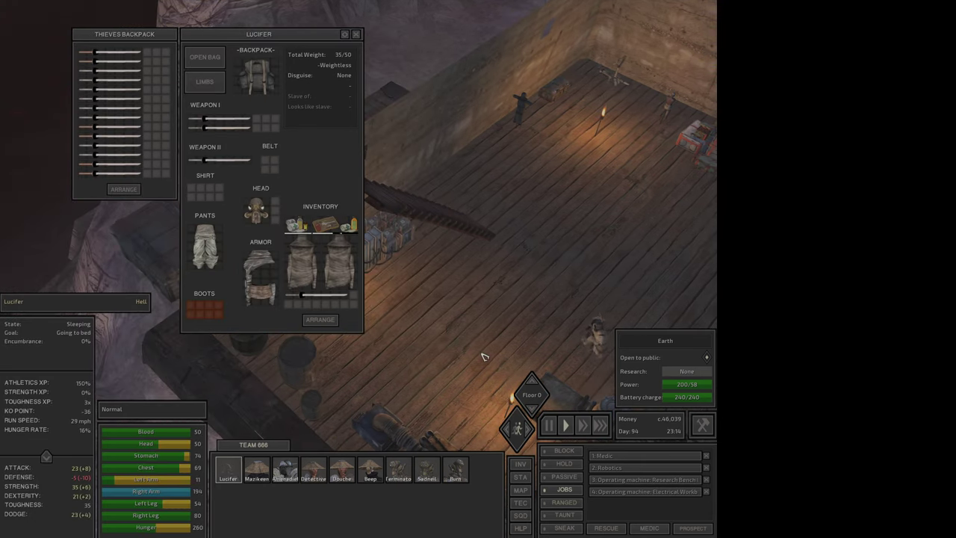
pyautogui.press('w')
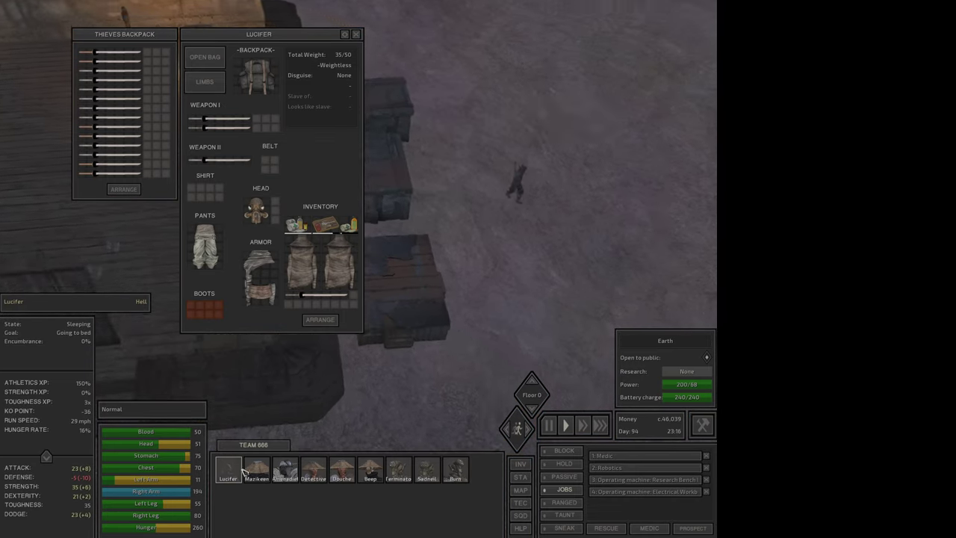
pyautogui.click(258, 471)
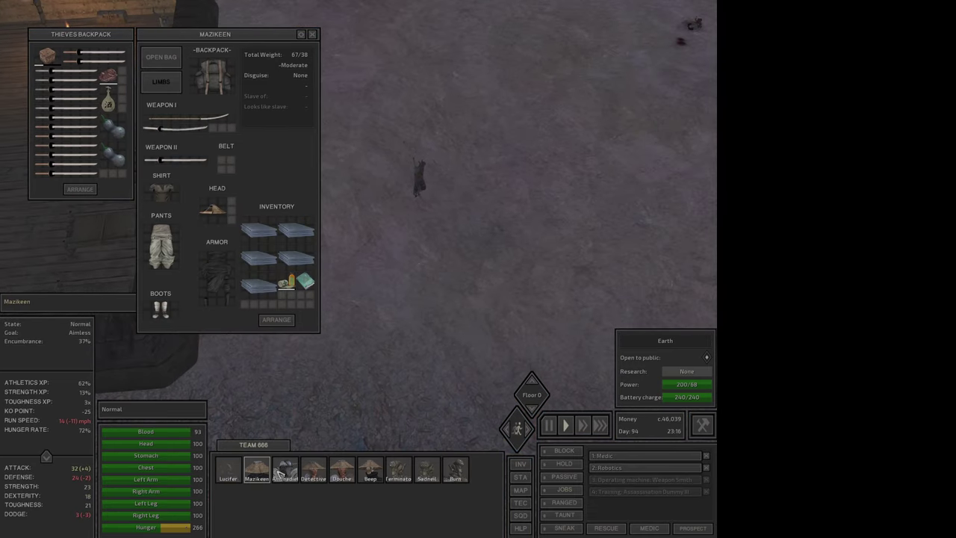
pyautogui.click(283, 473)
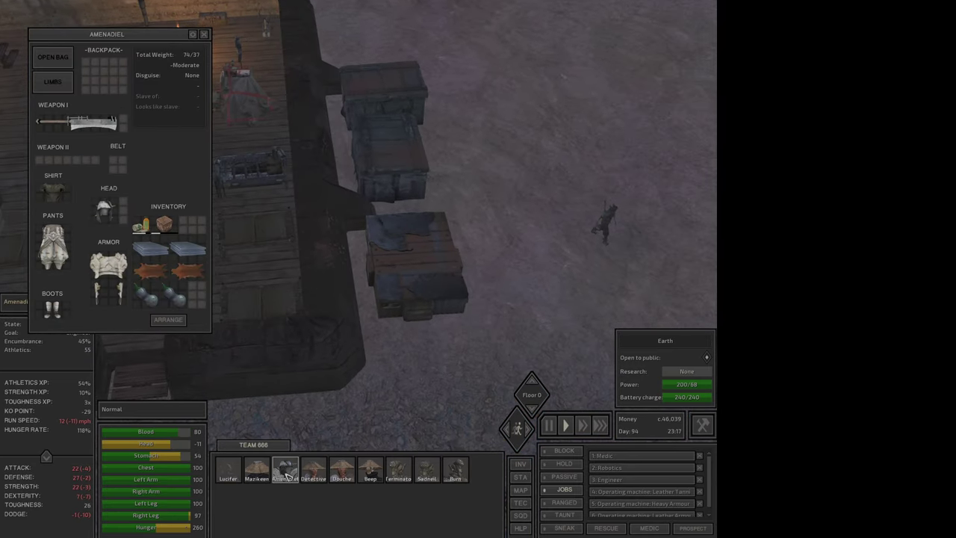
pyautogui.click(228, 469)
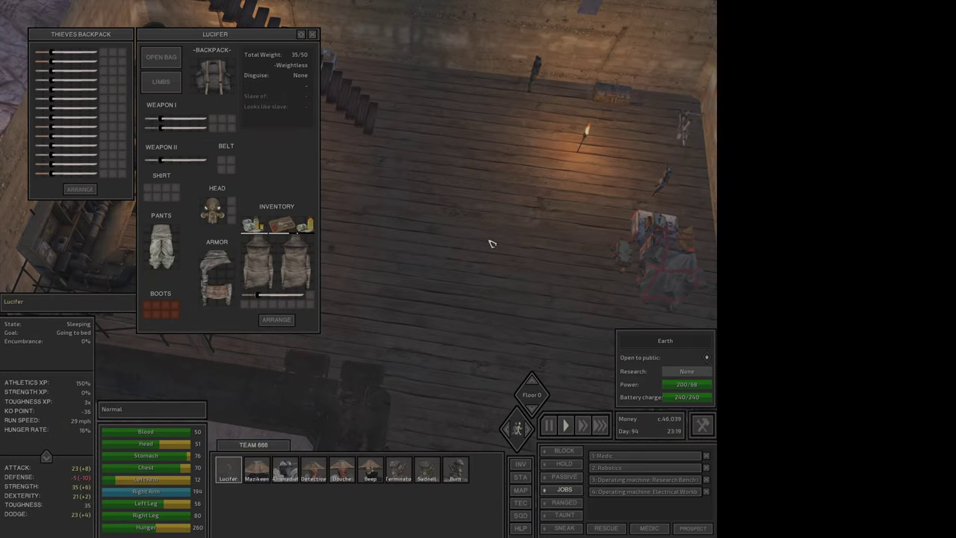
pyautogui.rightClick(384, 299)
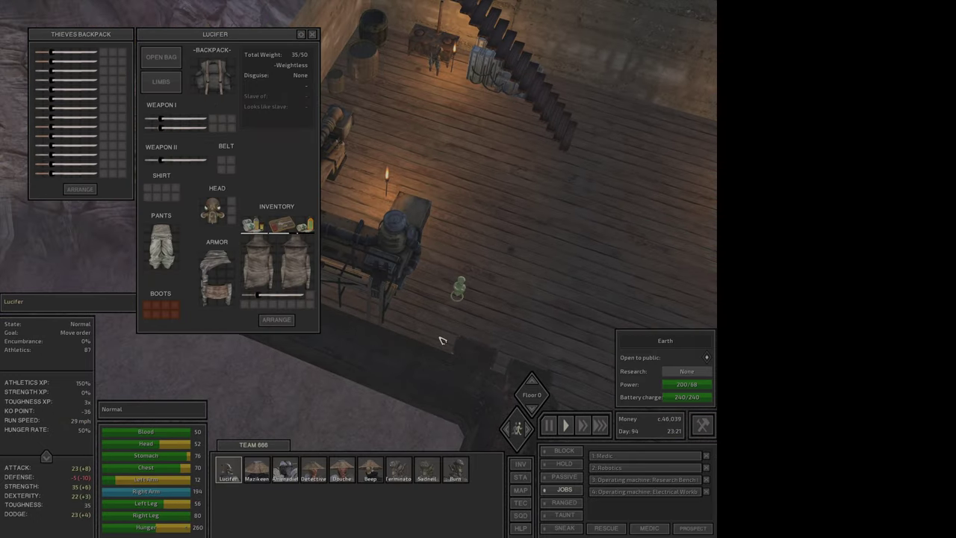
# Open the storage chest, rearrange coat and frame, and swap the thieves backpack for the wooden one
pyautogui.click(473, 351)
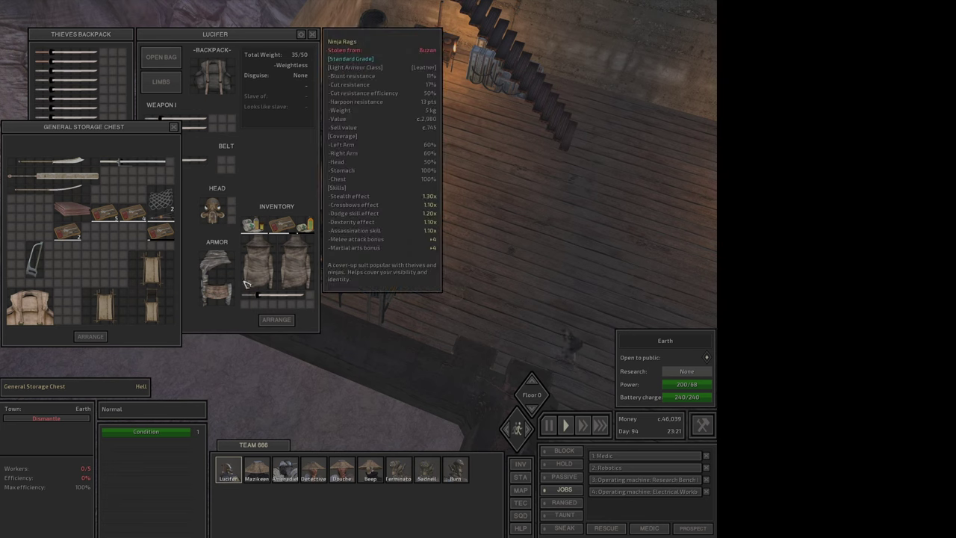
pyautogui.click(258, 258)
pyautogui.click(108, 236)
pyautogui.click(297, 265)
pyautogui.click(256, 260)
pyautogui.click(288, 253)
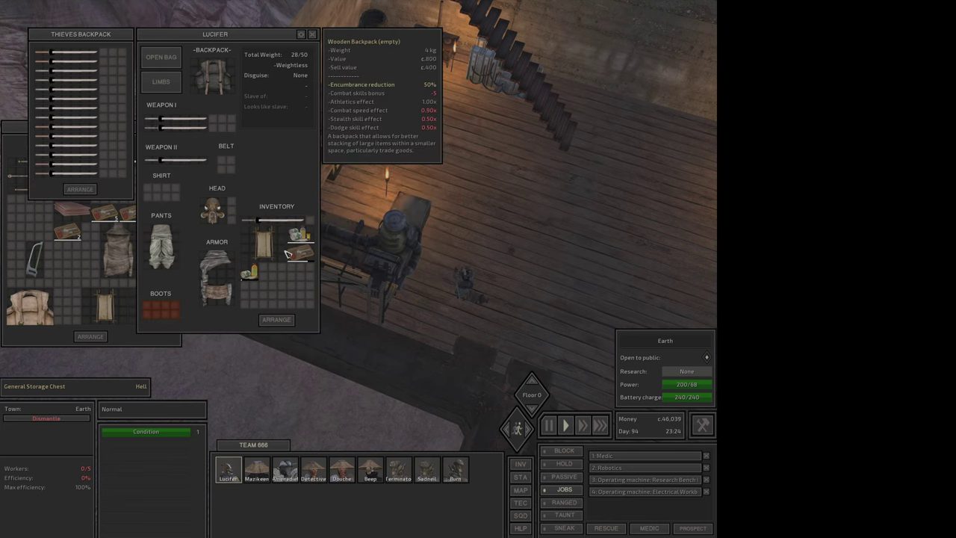
pyautogui.click(219, 85)
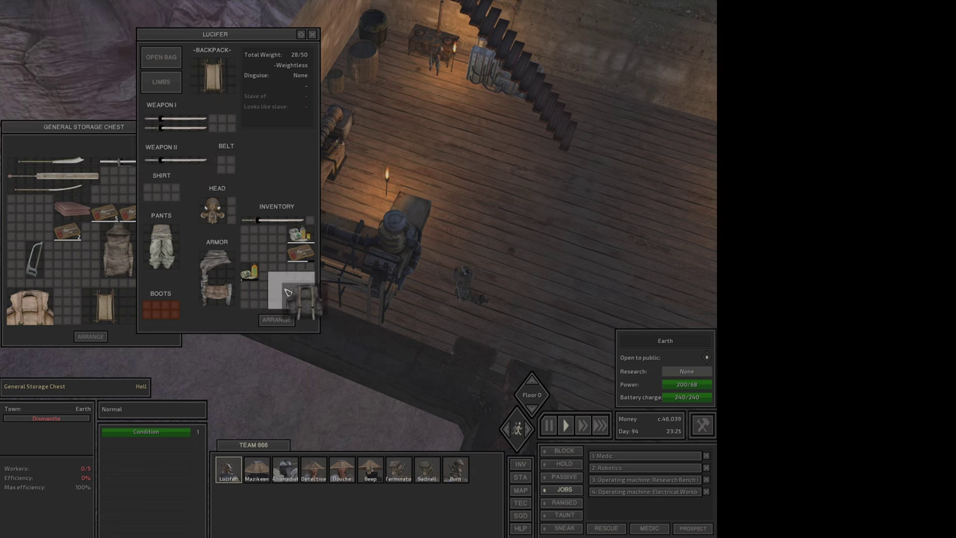
# Move coats into the wooden backpack, then return the Ninja Rags coats to the chest
pyautogui.click(161, 57)
pyautogui.keyDown('ctrl'); pyautogui.click(116, 251); pyautogui.keyUp('ctrl')
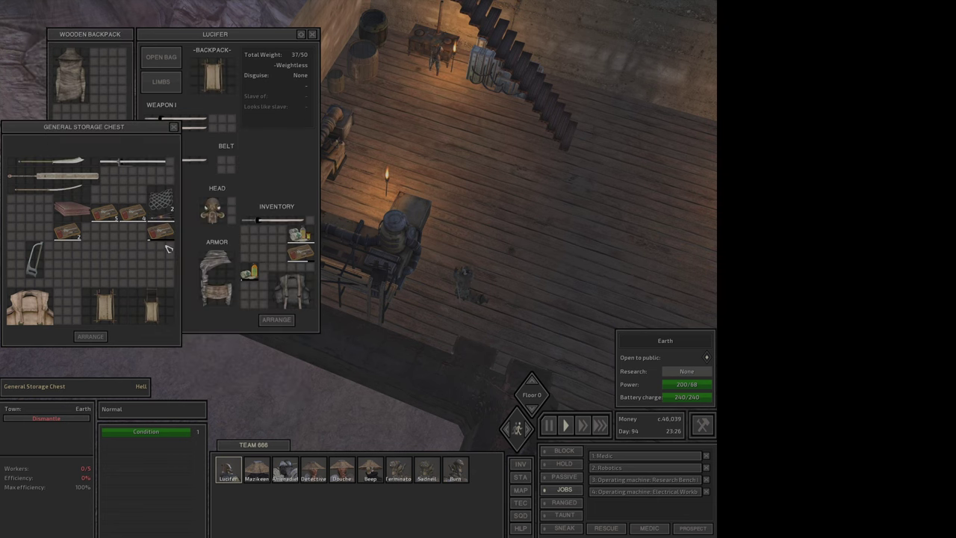
pyautogui.keyDown('ctrl'); pyautogui.click(471, 299); pyautogui.keyUp('ctrl')
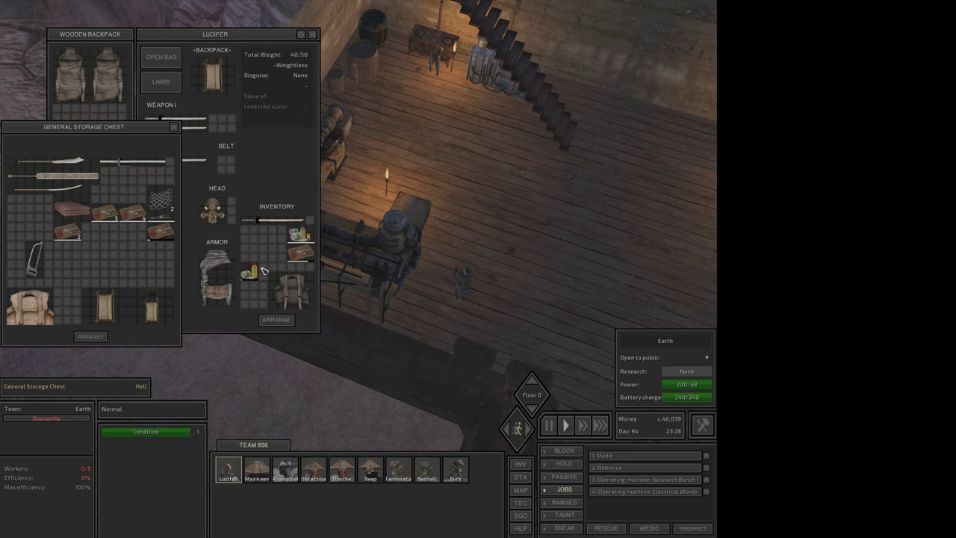
pyautogui.moveTo(274, 221)
pyautogui.click(236, 228)
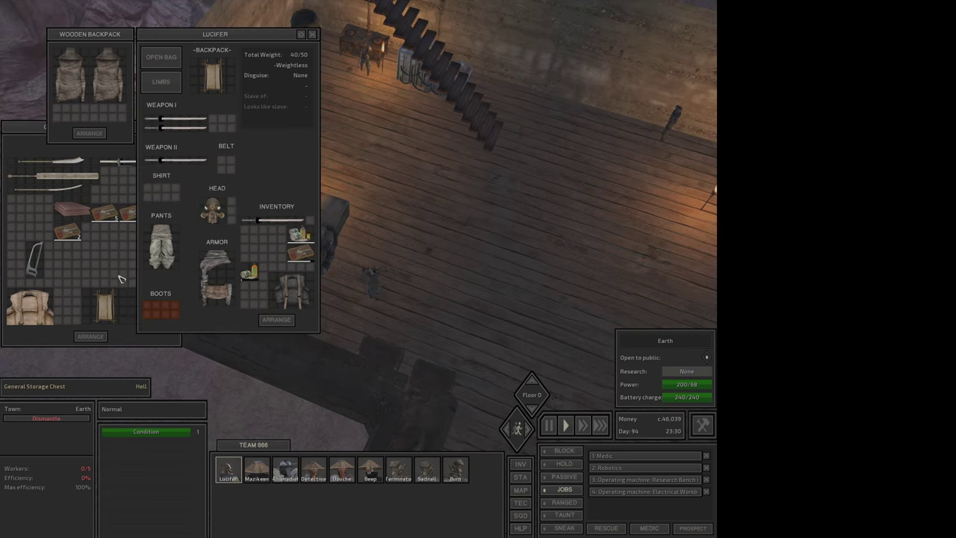
pyautogui.click(120, 279)
pyautogui.keyDown('ctrl'); pyautogui.click(108, 75); pyautogui.keyUp('ctrl')
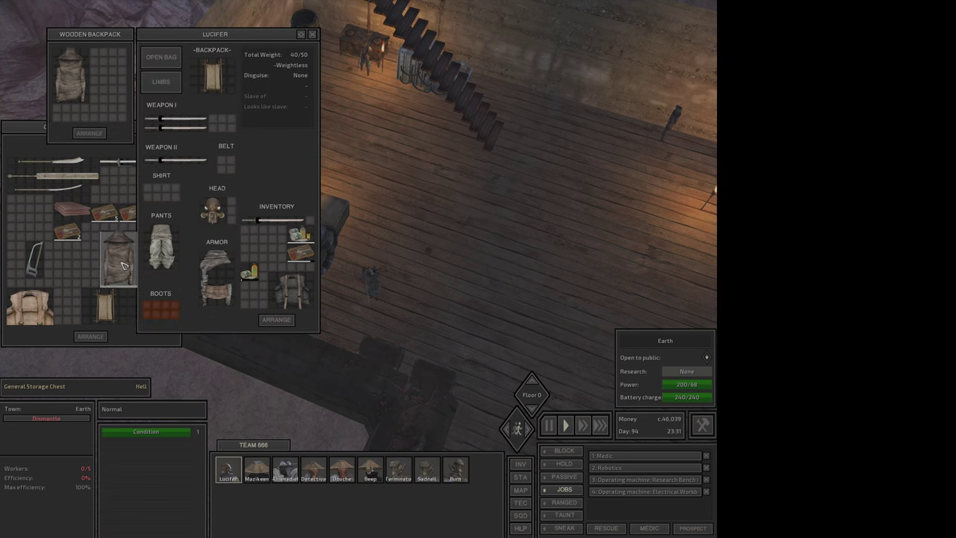
pyautogui.keyDown('ctrl'); pyautogui.click(67, 71); pyautogui.keyUp('ctrl')
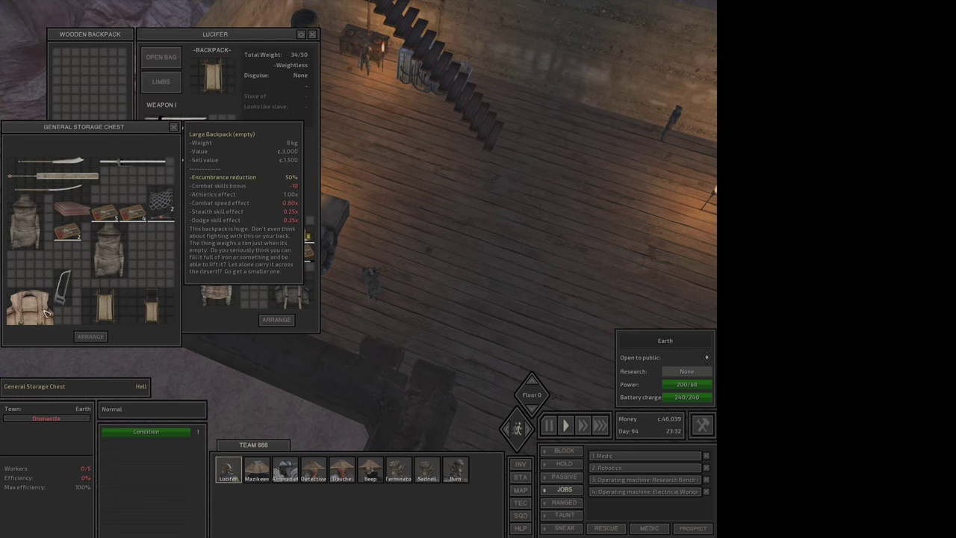
# Equip the Large Backpack from the chest and load two coats and the saw into it
pyautogui.keyDown('ctrl'); pyautogui.click(43, 314); pyautogui.keyUp('ctrl')
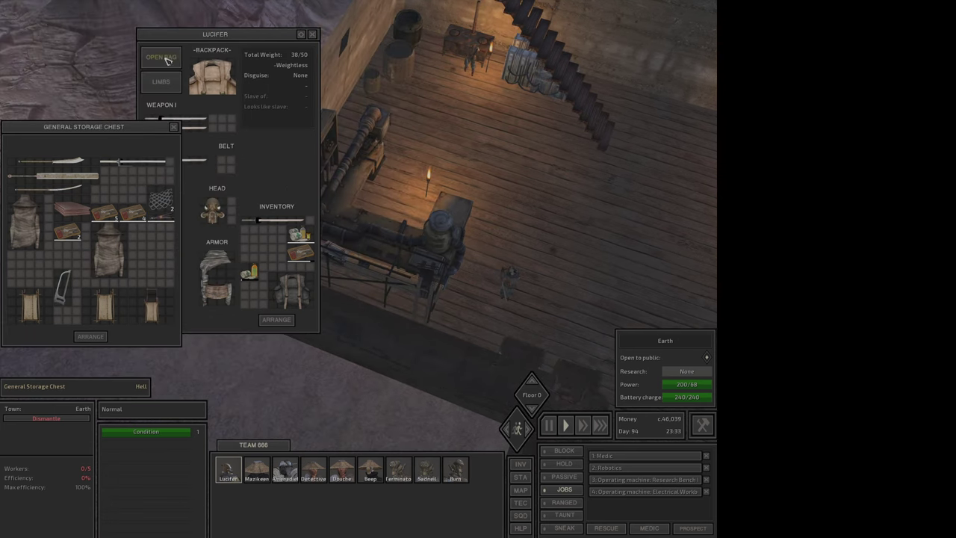
pyautogui.click(168, 60)
pyautogui.keyDown('ctrl'); pyautogui.click(108, 251); pyautogui.keyUp('ctrl')
pyautogui.keyDown('ctrl'); pyautogui.click(64, 284); pyautogui.keyUp('ctrl')
pyautogui.keyDown('ctrl'); pyautogui.click(26, 224); pyautogui.keyUp('ctrl')
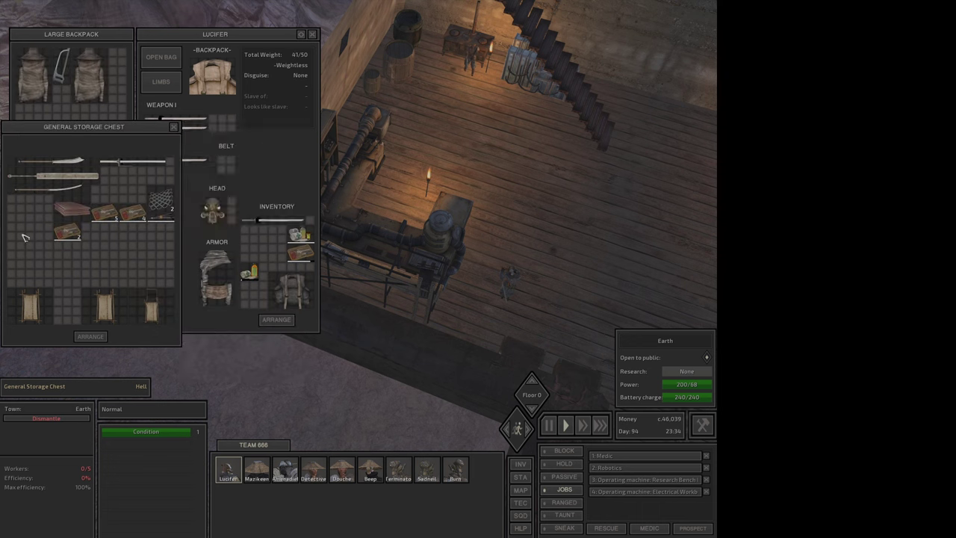
pyautogui.moveTo(161, 200)
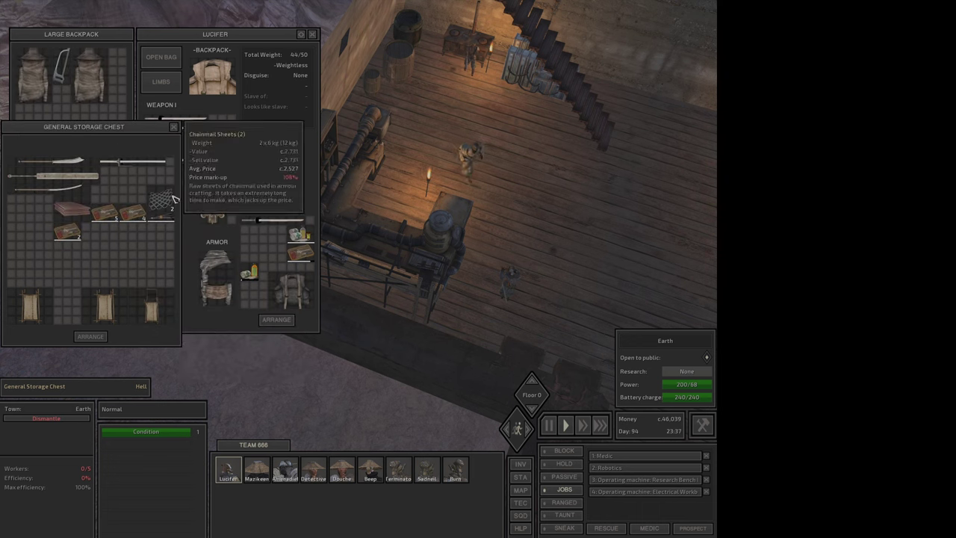
pyautogui.moveTo(52, 176)
pyautogui.press('d')
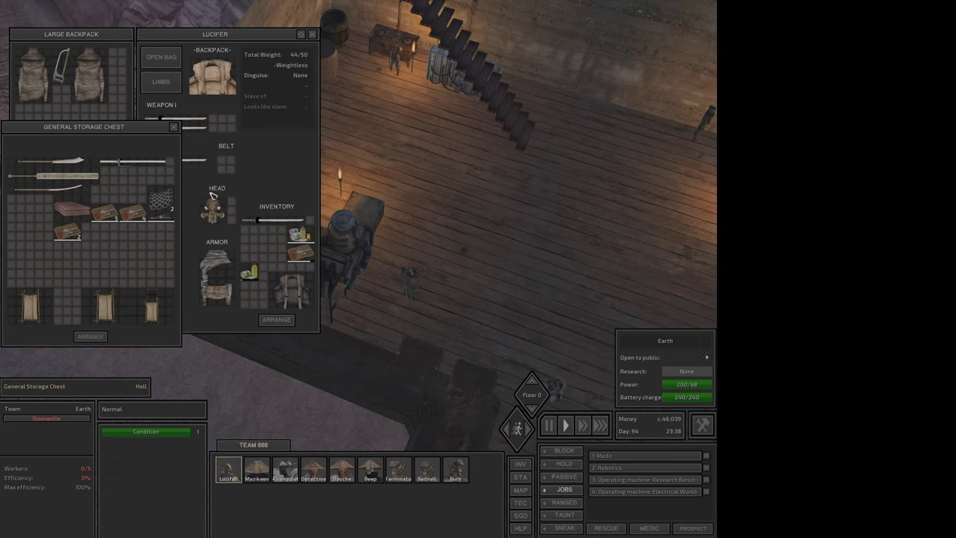
pyautogui.click(274, 239)
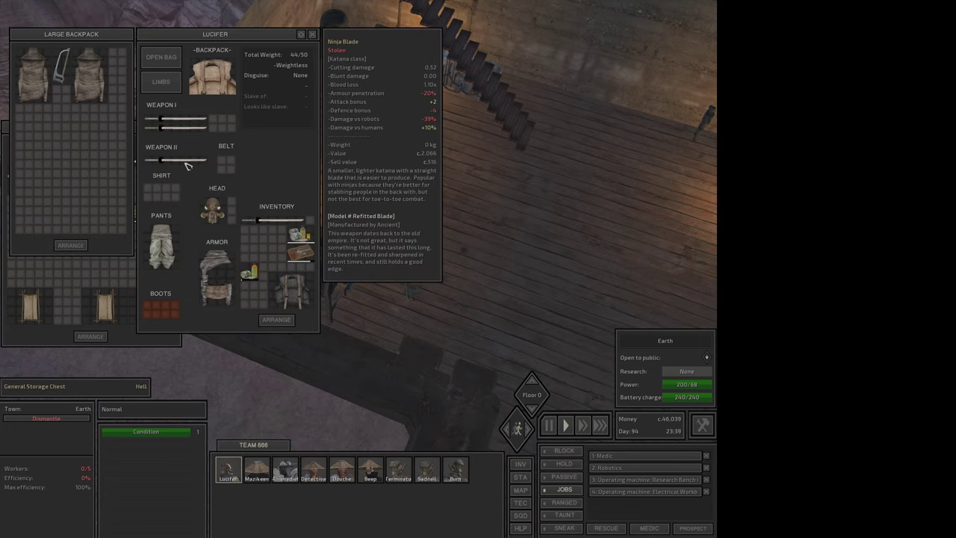
# Deposit the Detective's Raw Meat into the base's Storage: Meat crate
pyautogui.press('Escape')
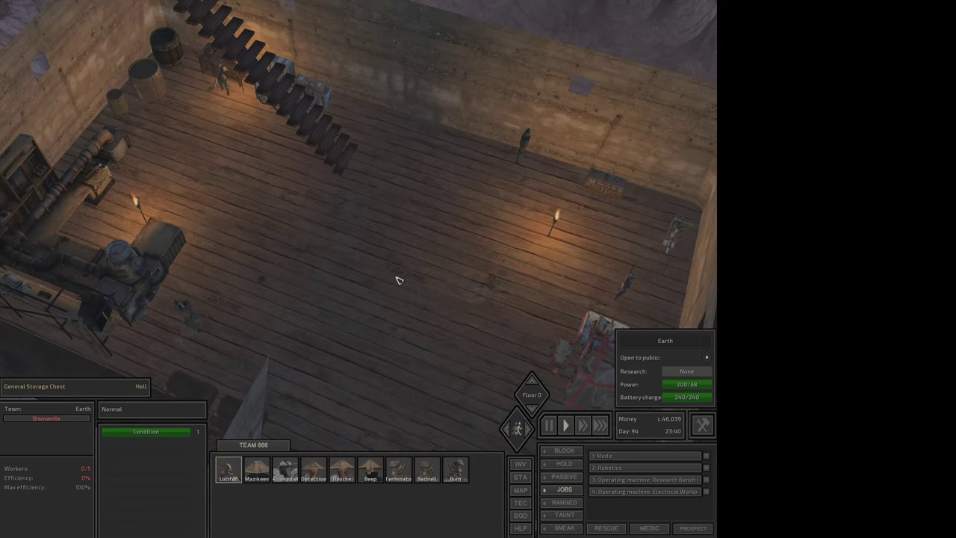
pyautogui.scroll(3, 345, 290)
pyautogui.scroll(-5, 346, 290)
pyautogui.press('w')
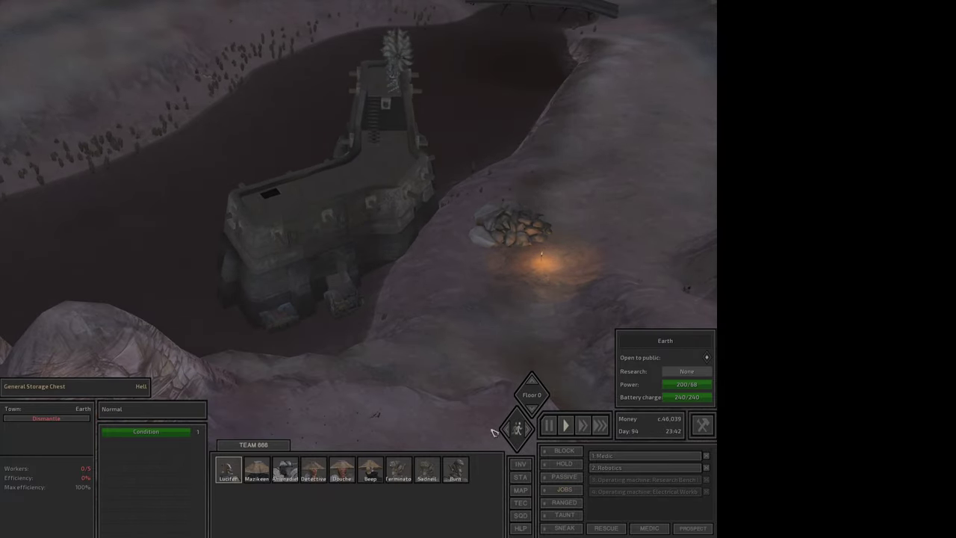
pyautogui.doubleClick(313, 471)
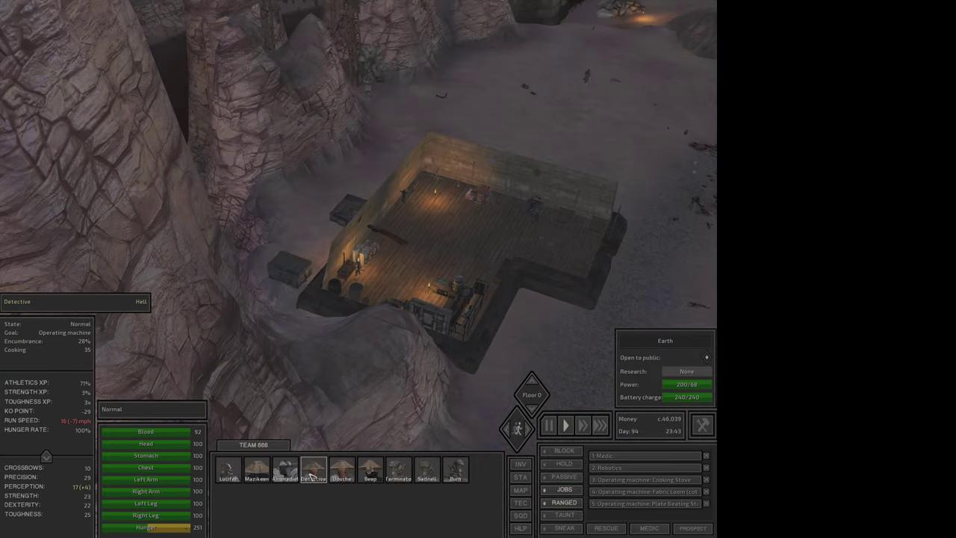
pyautogui.scroll(3, 365, 331)
pyautogui.scroll(2, 187, 321)
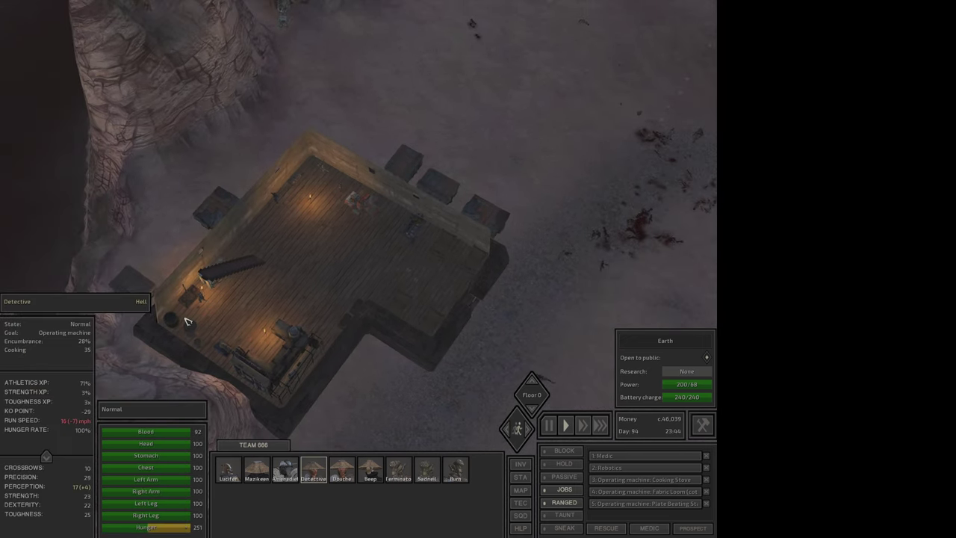
pyautogui.press('i')
pyautogui.press('a')
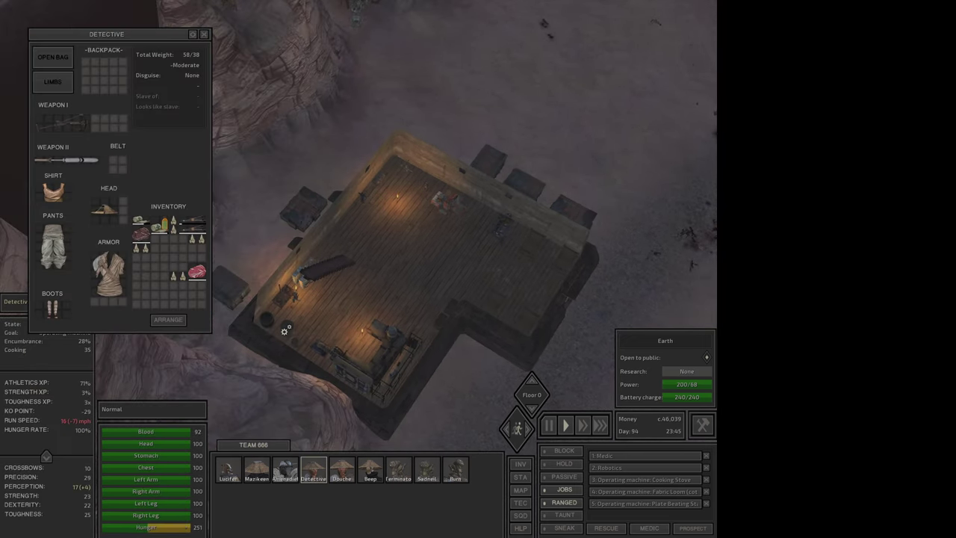
pyautogui.click(229, 302)
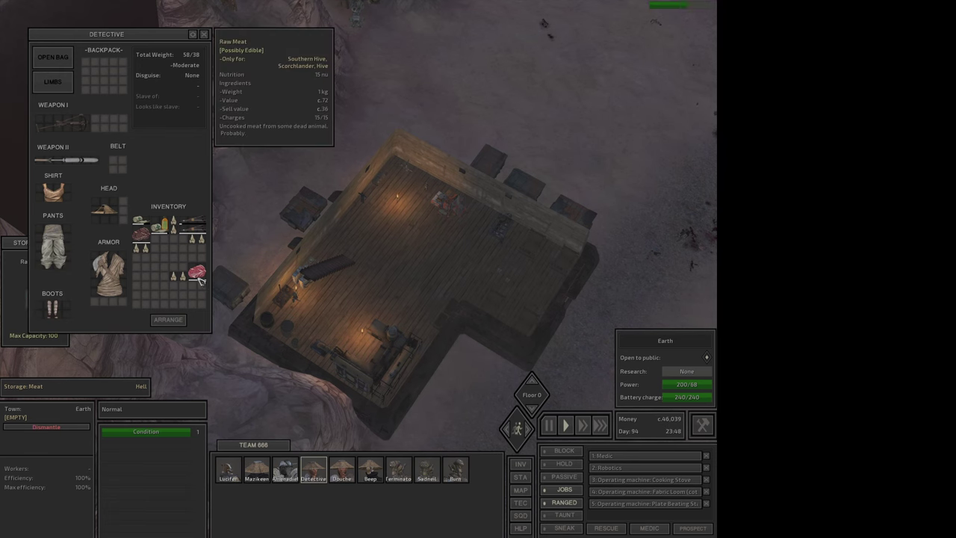
pyautogui.keyDown('ctrl'); pyautogui.click(197, 272); pyautogui.keyUp('ctrl')
pyautogui.click(288, 336)
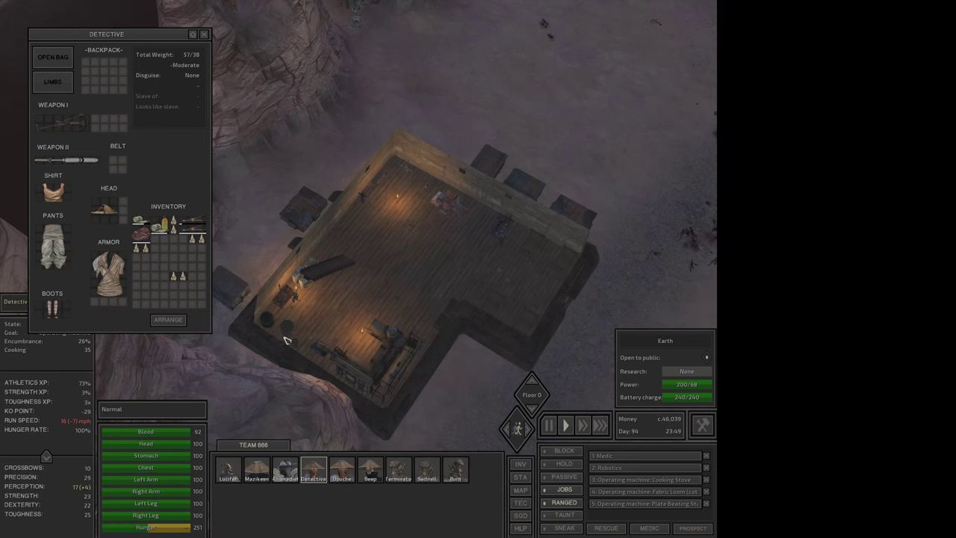
pyautogui.press('w')
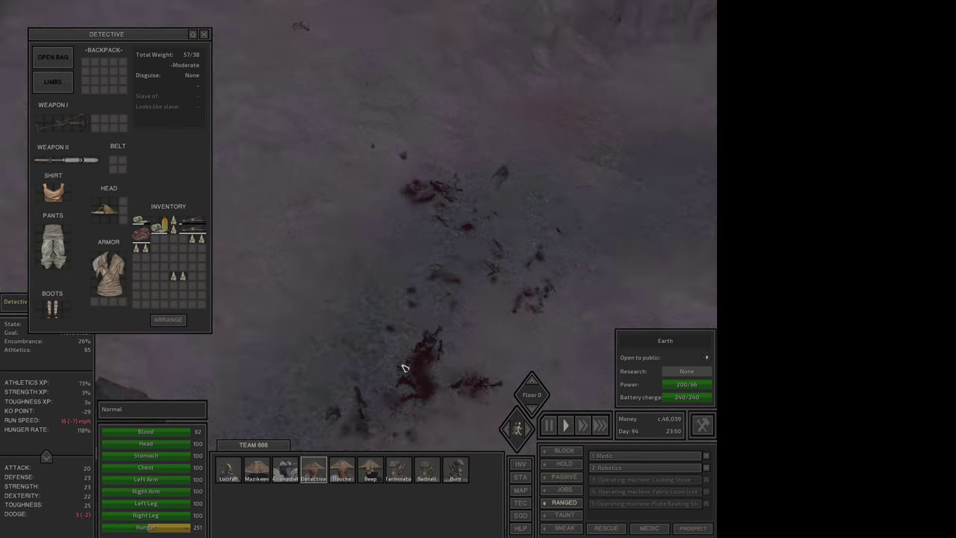
# Have Mazikeen drop the body she was carrying
pyautogui.press('s')
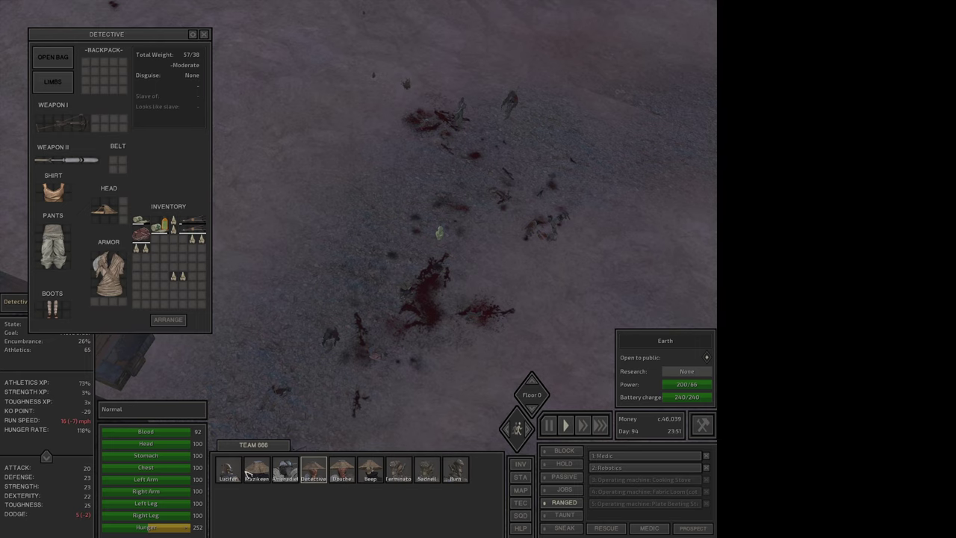
pyautogui.click(256, 469)
pyautogui.press('i')
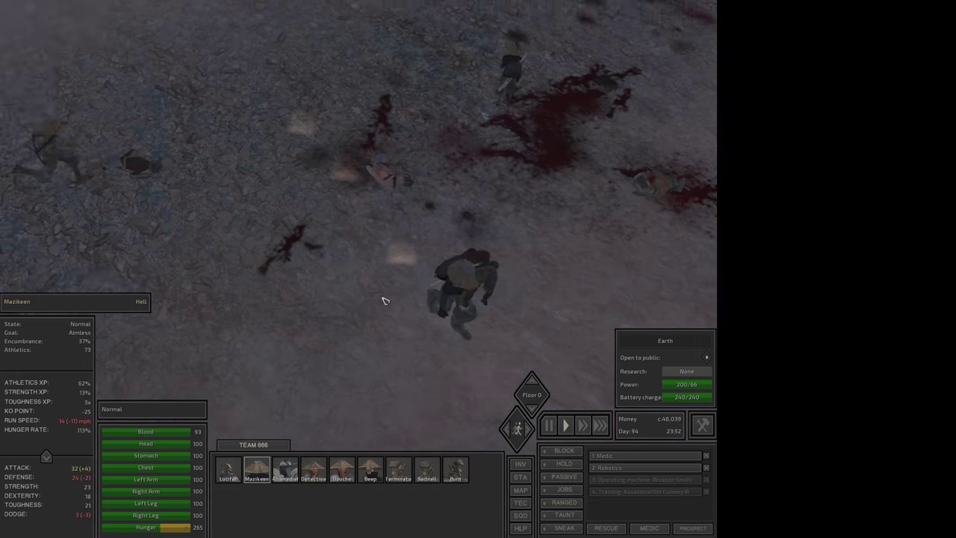
pyautogui.press('w')
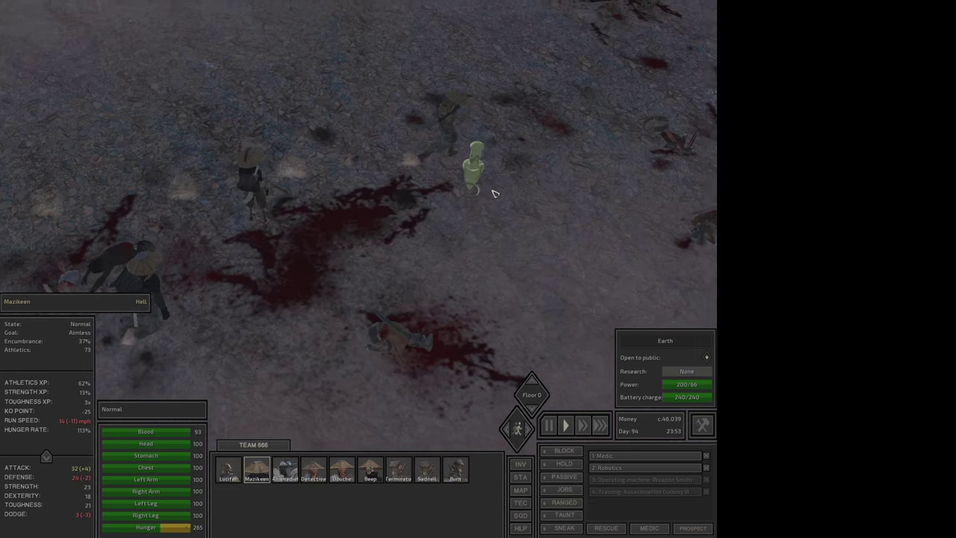
pyautogui.rightClick(404, 292)
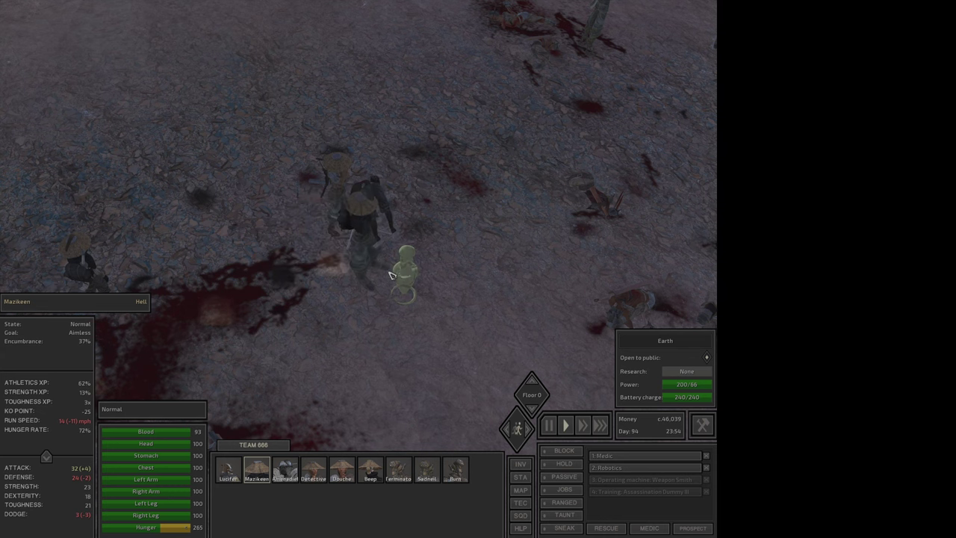
pyautogui.rightClick(391, 274)
pyautogui.click(422, 280)
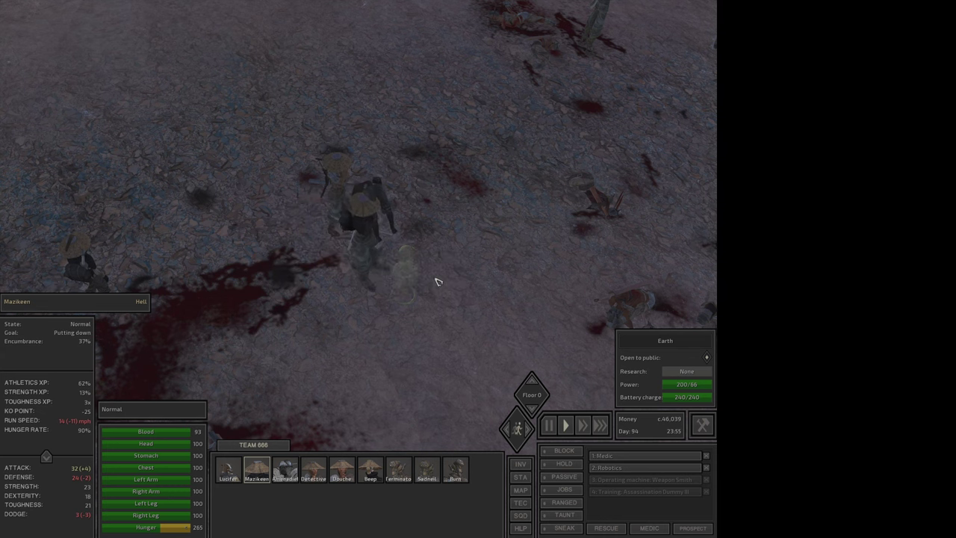
# While paused, order the Detective to pick up Buzan's body
pyautogui.doubleClick(335, 468)
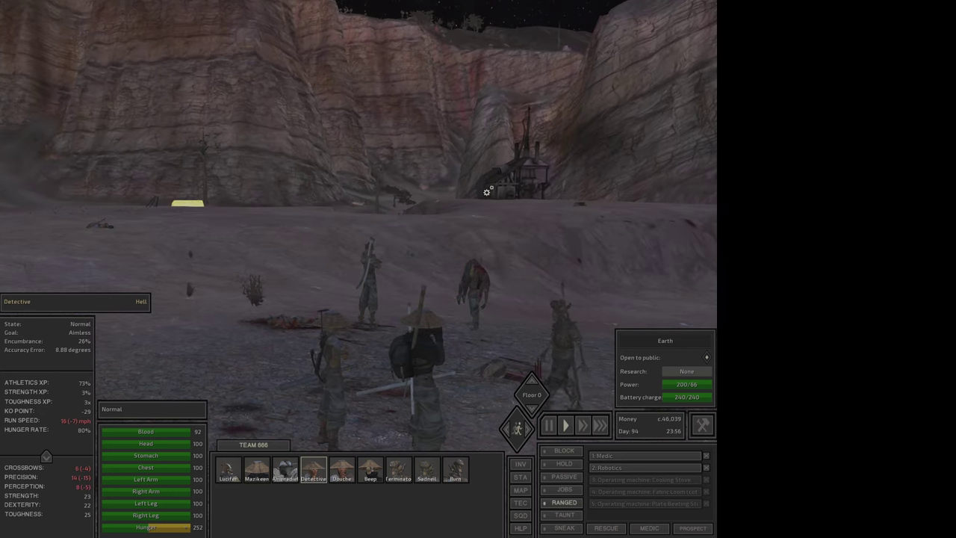
pyautogui.press('space')
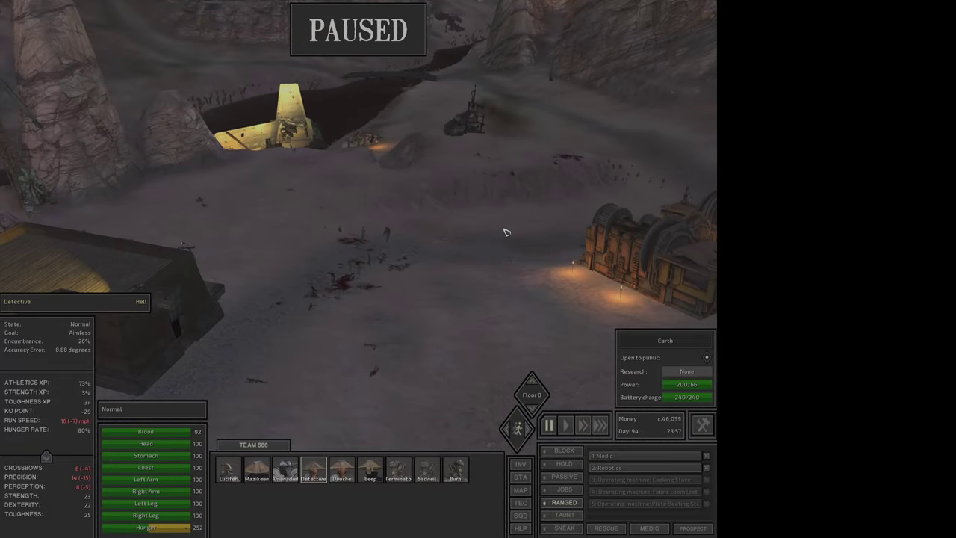
pyautogui.scroll(3, 442, 207)
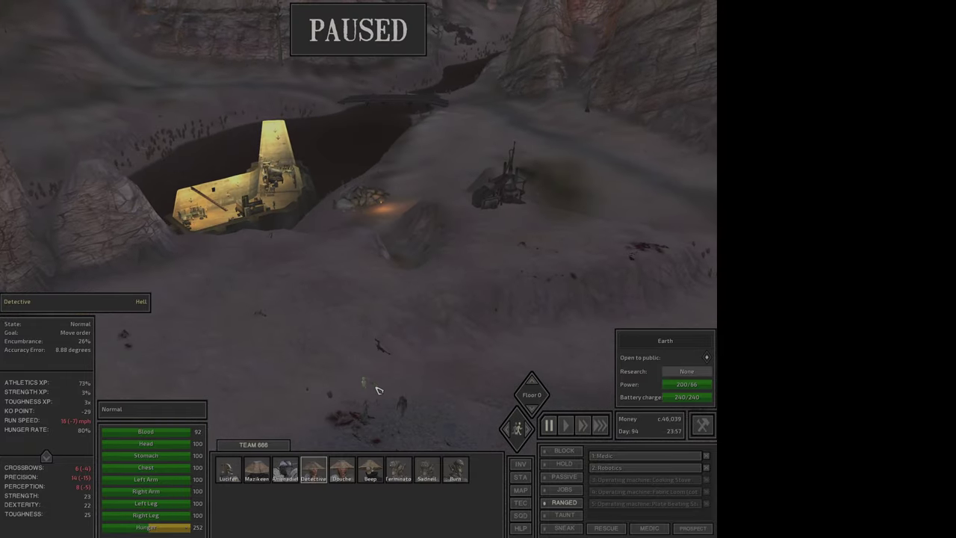
pyautogui.press('space')
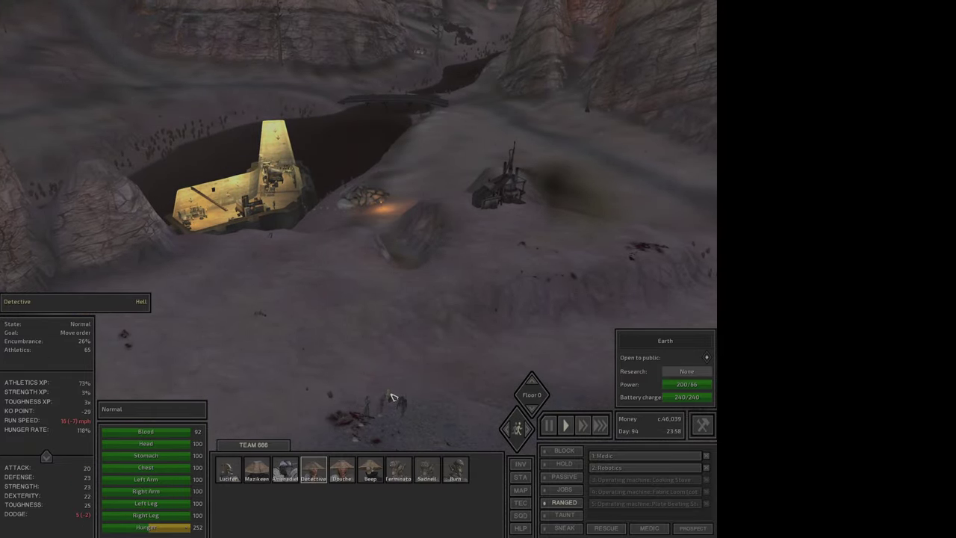
pyautogui.press('space')
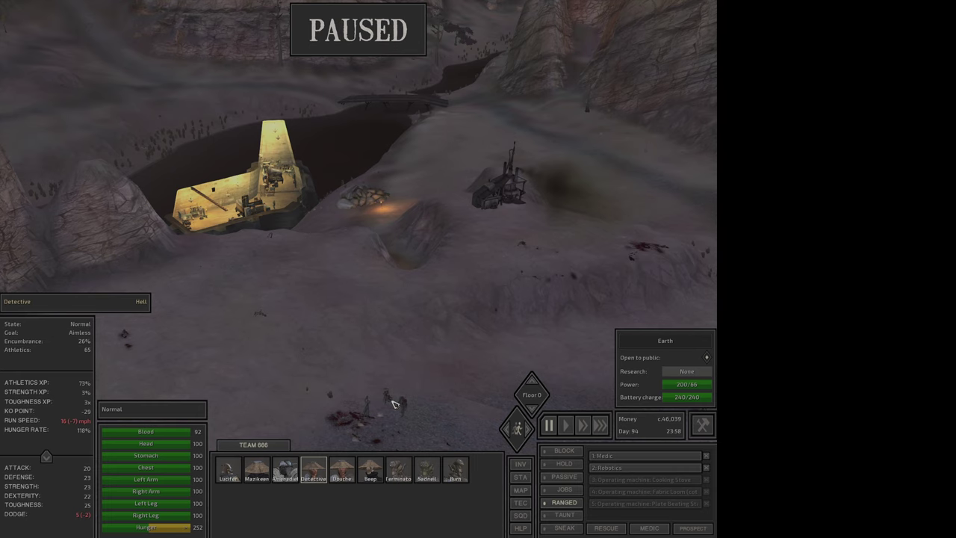
pyautogui.rightClick(390, 400)
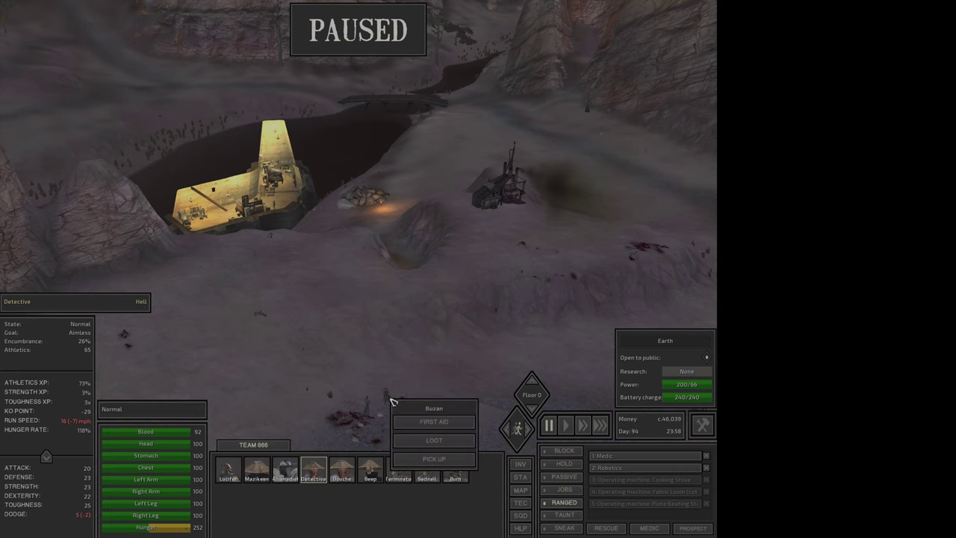
pyautogui.click(434, 458)
pyautogui.press('space')
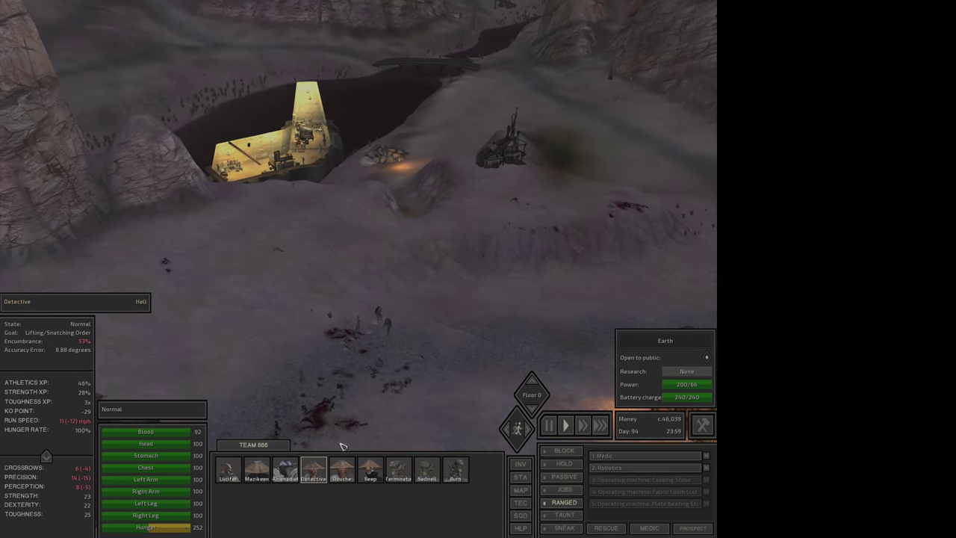
# Send a squad member on a move order and pan the map to Bad Teeth
pyautogui.rightClick(436, 401)
pyautogui.press('Tab')
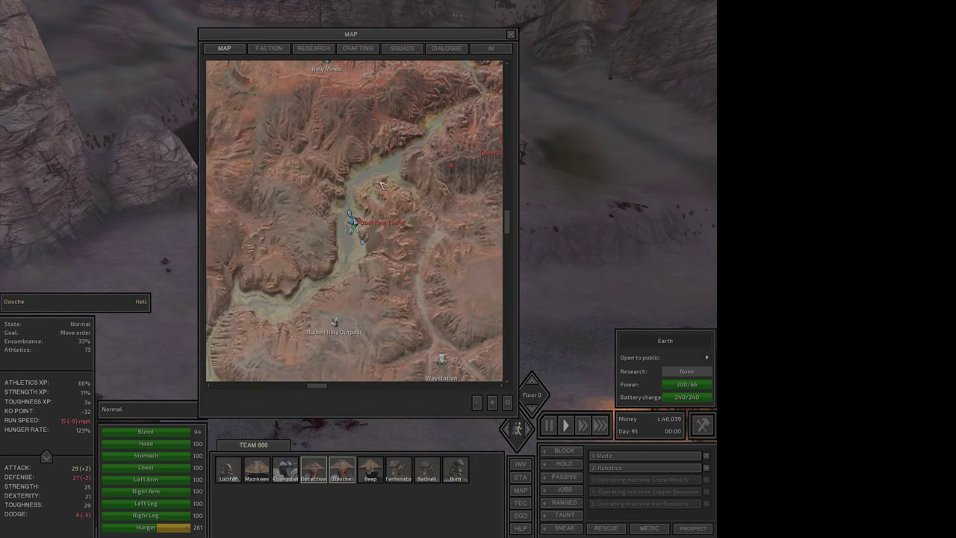
pyautogui.moveTo(381, 174); pyautogui.dragTo(381, 299)
# Discard an item and the greenfruit from Douche's thieves backpack
pyautogui.press('i')
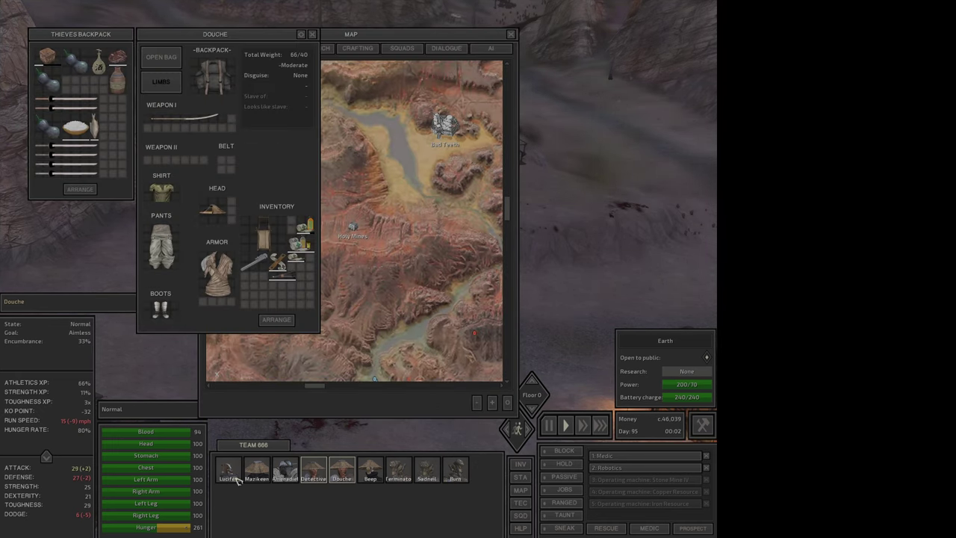
pyautogui.press('space')
pyautogui.click(75, 60)
pyautogui.click(39, 84)
pyautogui.click(49, 127)
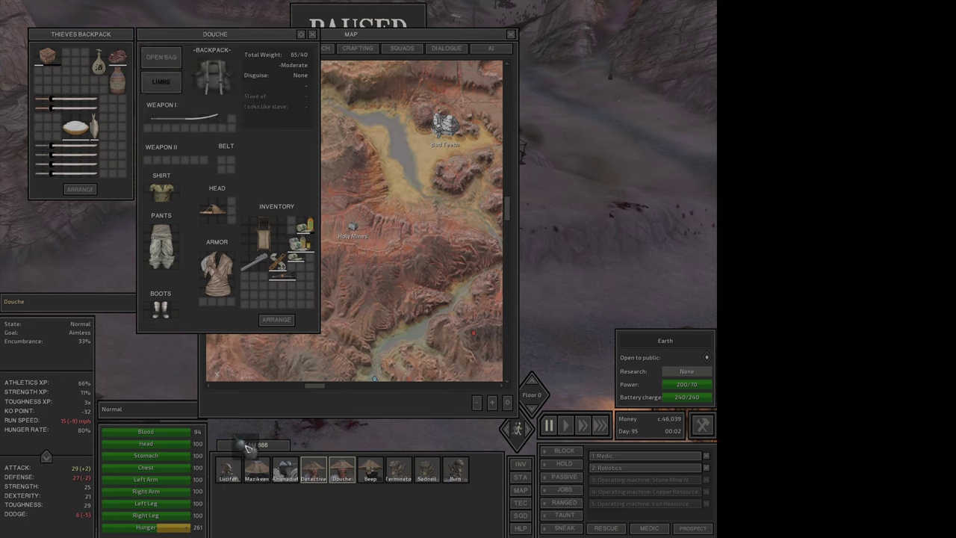
# Move the stolen bolts, Advanced First Aid Kit and splint kit out of Douche's inventory
pyautogui.click(293, 282)
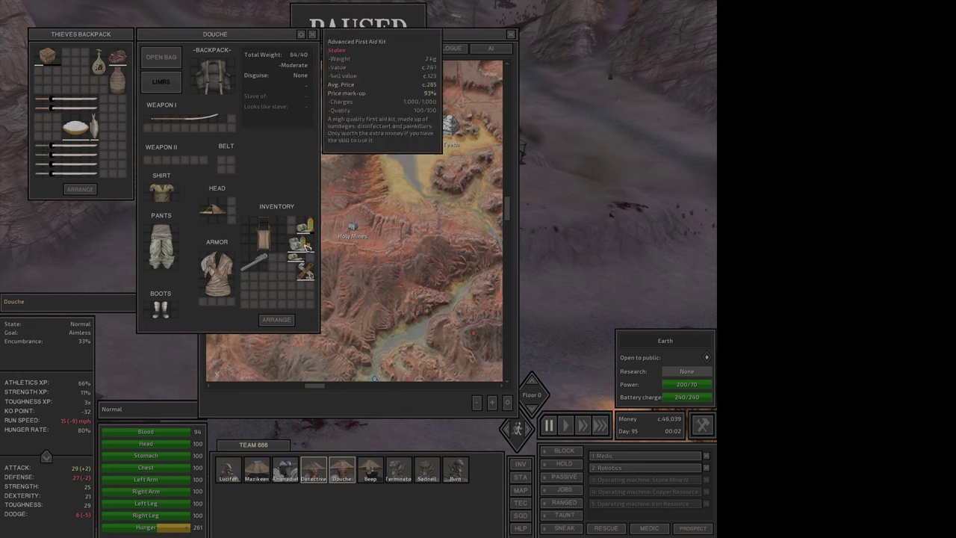
pyautogui.click(306, 245)
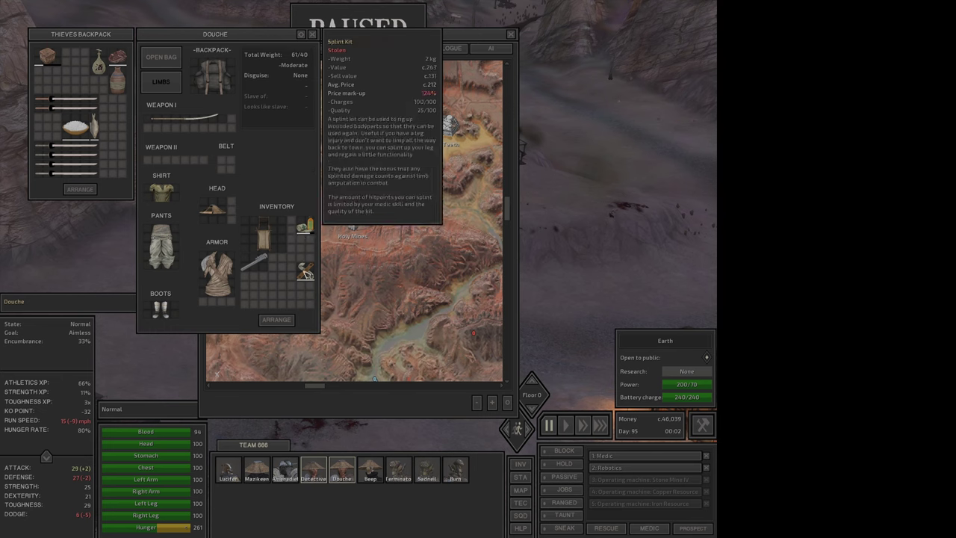
pyautogui.click(305, 271)
pyautogui.moveTo(66, 173)
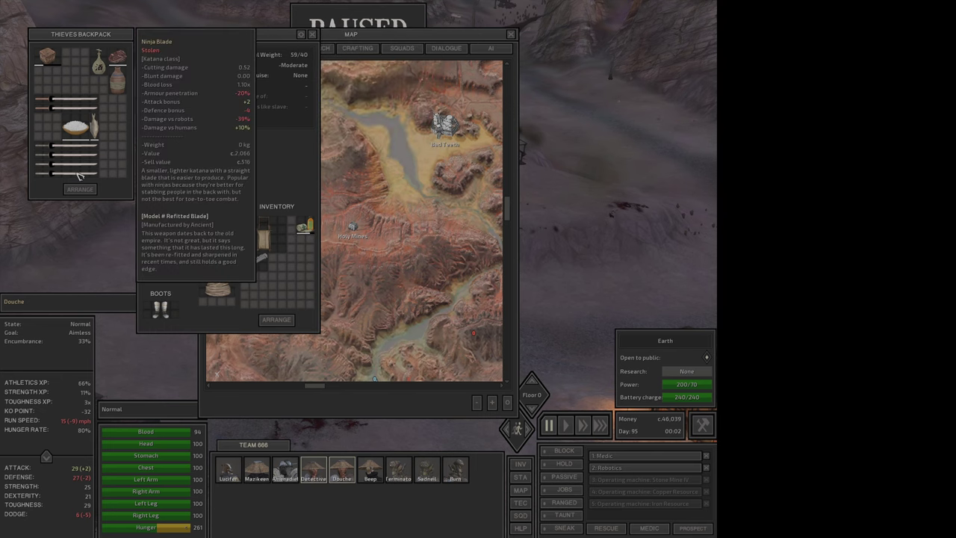
pyautogui.click(240, 468)
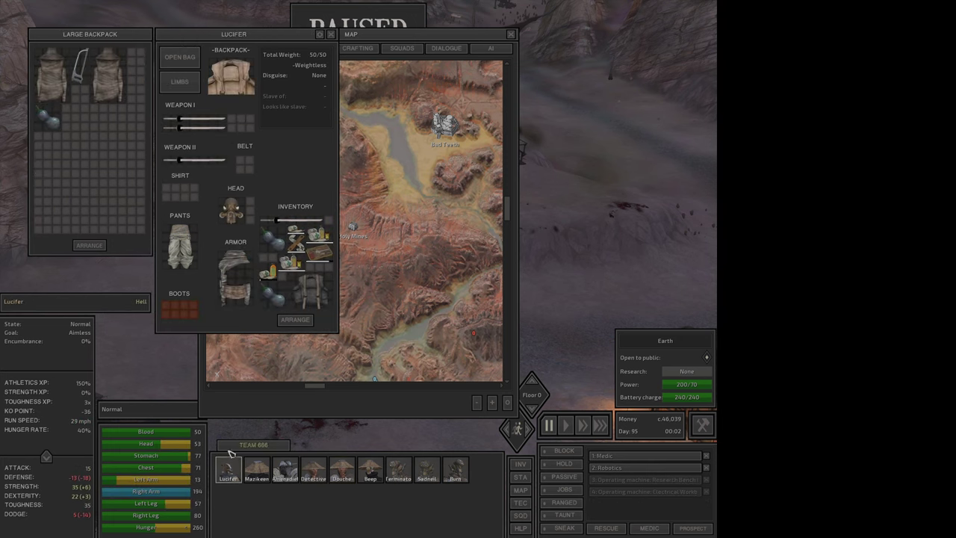
pyautogui.press('Escape')
# Send Lucifer toward Rebel Base on the world map
pyautogui.press('m')
pyautogui.moveTo(344, 254)
pyautogui.mouseDown()
pyautogui.moveTo(322, 179)
pyautogui.moveTo(309, 327)
pyautogui.mouseUp()
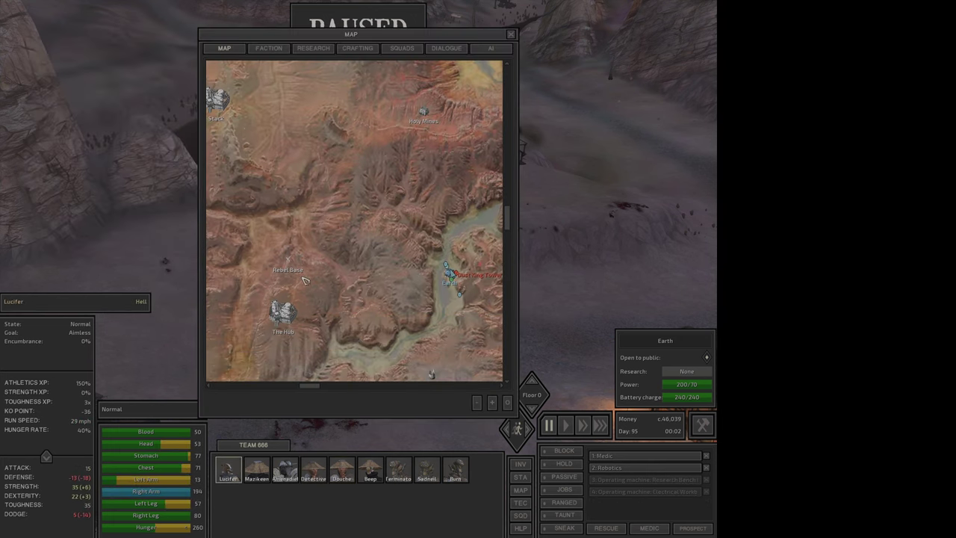
pyautogui.rightClick(291, 266)
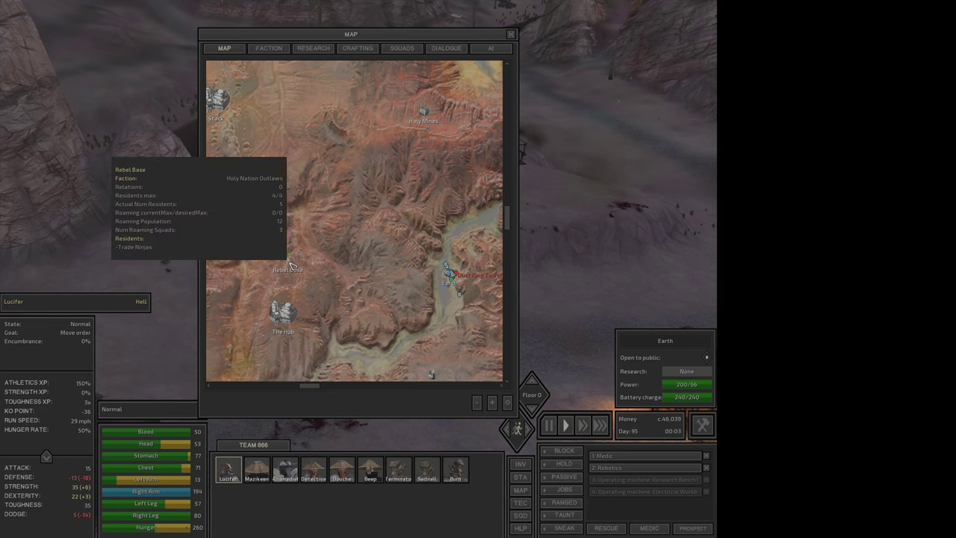
pyautogui.press('Escape')
pyautogui.press('m')
pyautogui.press('q')
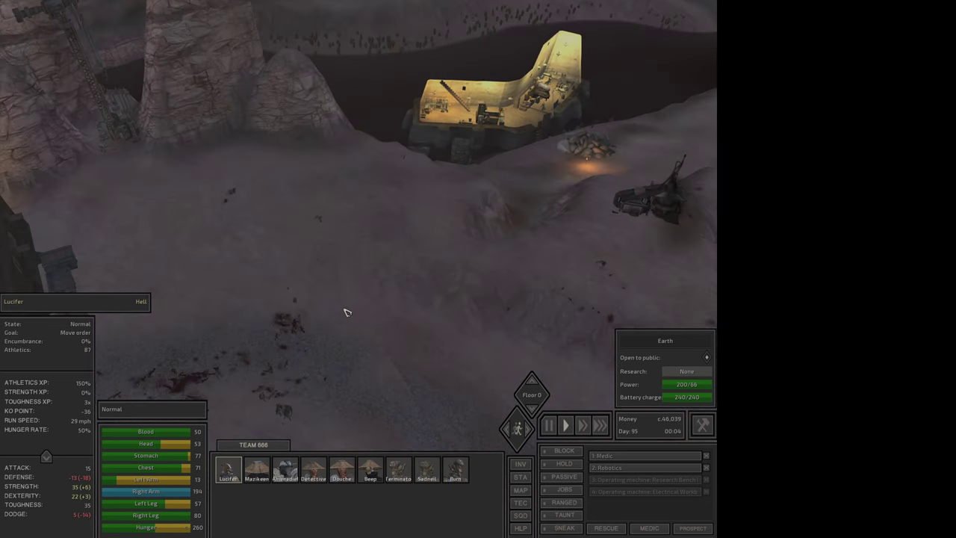
pyautogui.press('a')
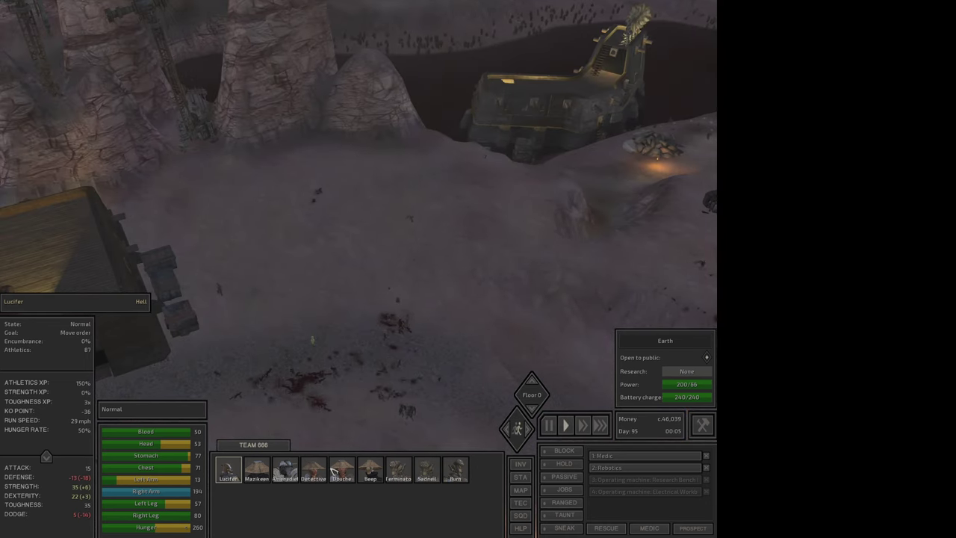
# Check Douche, Burn and Mazikeen, then turn on Beep's jobs
pyautogui.click(334, 472)
pyautogui.press('m')
pyautogui.scroll(3, 318, 314)
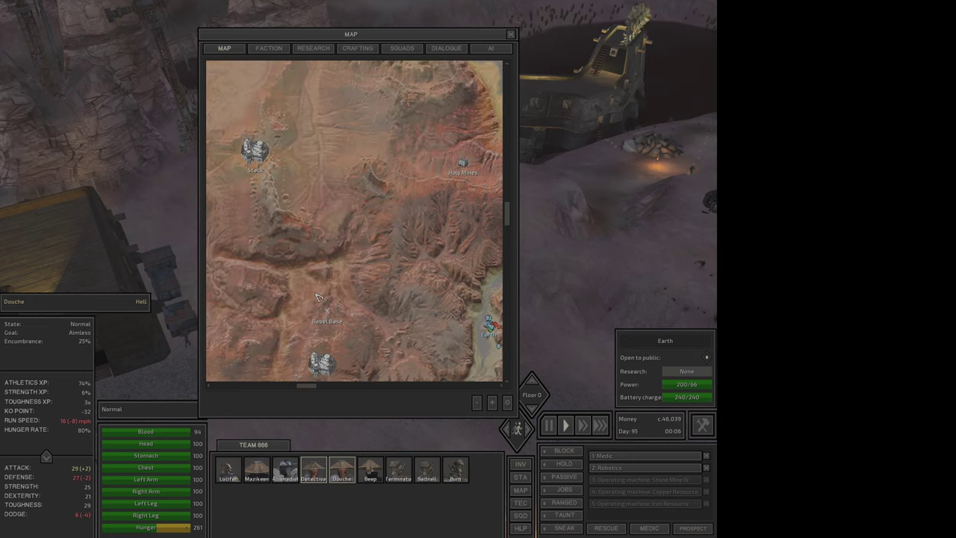
pyautogui.press('m')
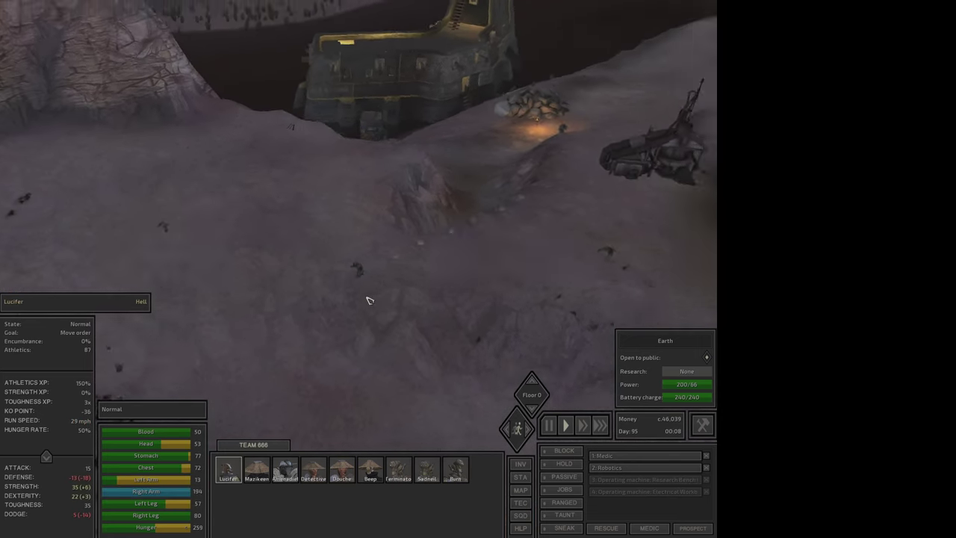
pyautogui.press('e')
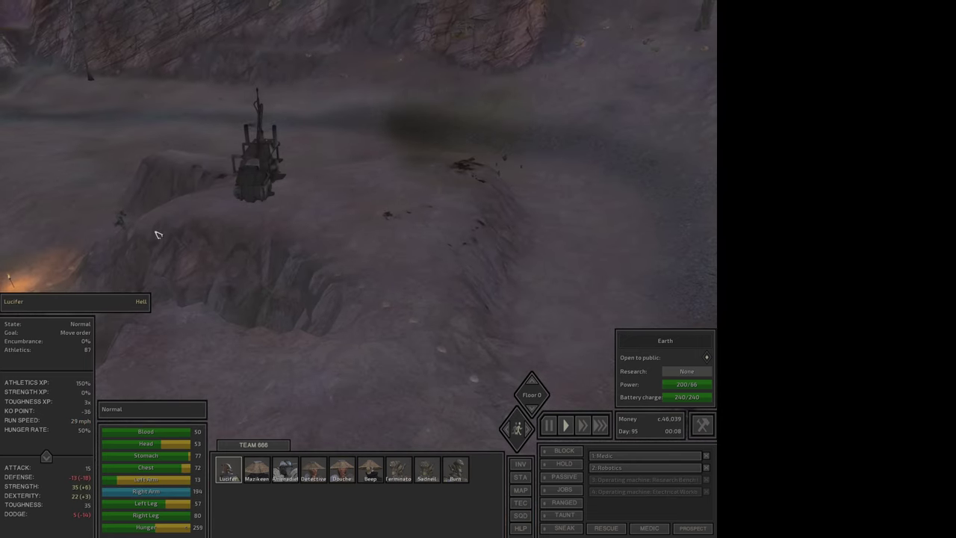
pyautogui.press('q')
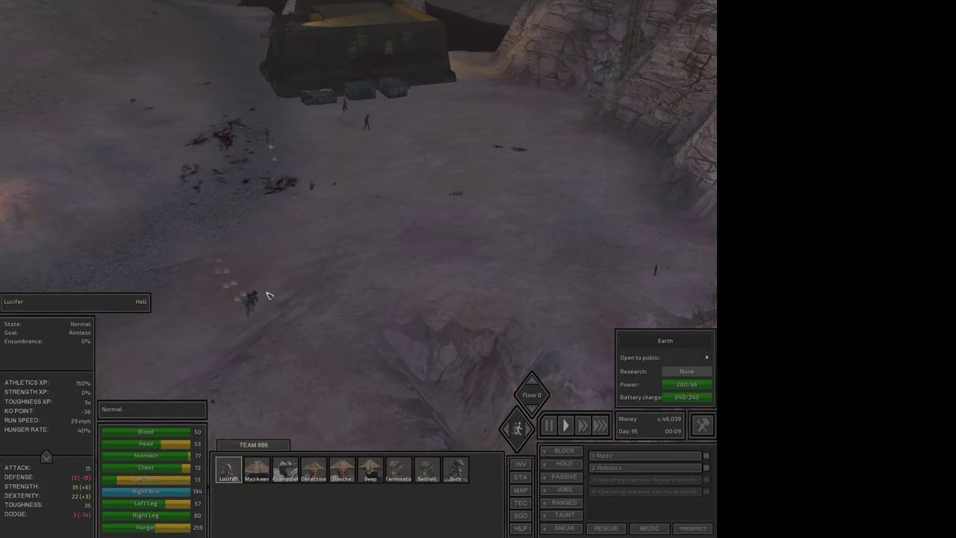
pyautogui.scroll(5, 261, 267)
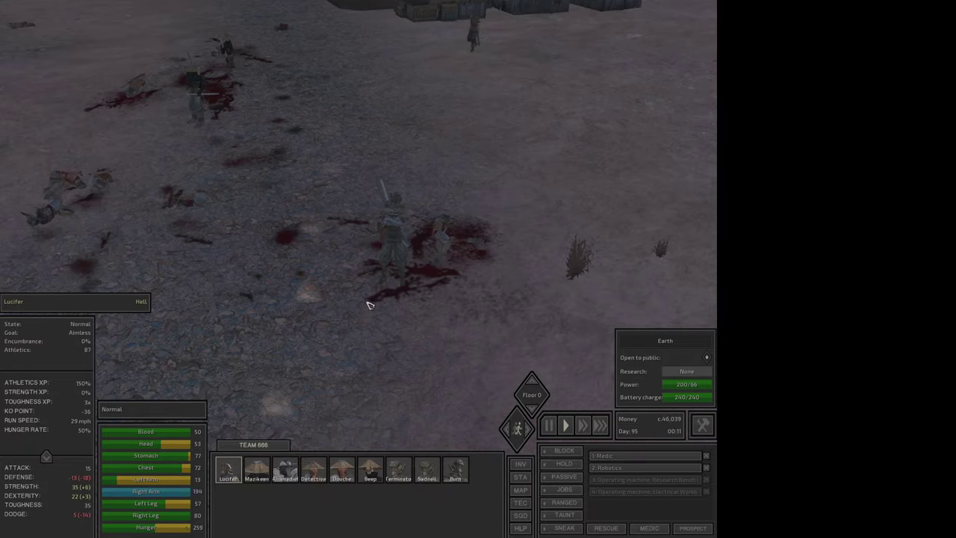
pyautogui.click(393, 241)
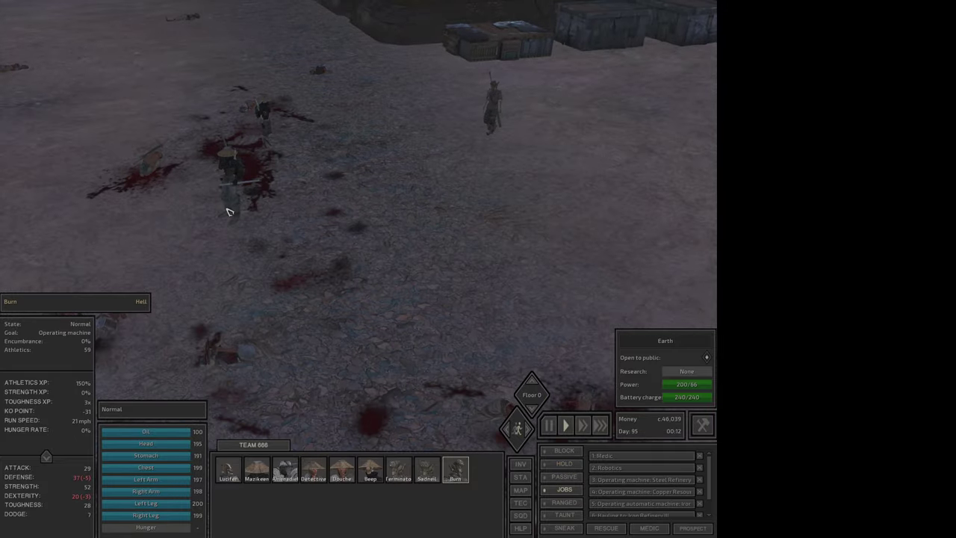
pyautogui.click(228, 209)
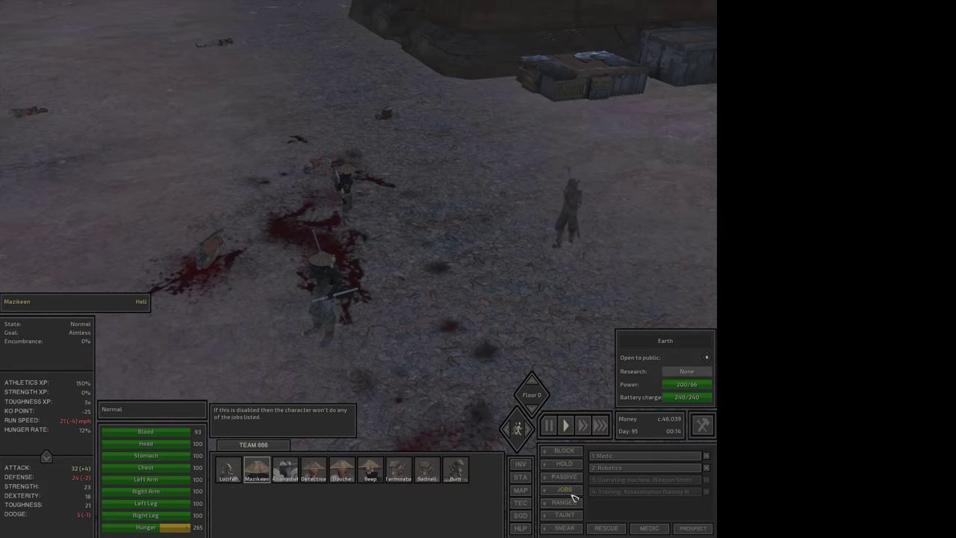
pyautogui.click(370, 470)
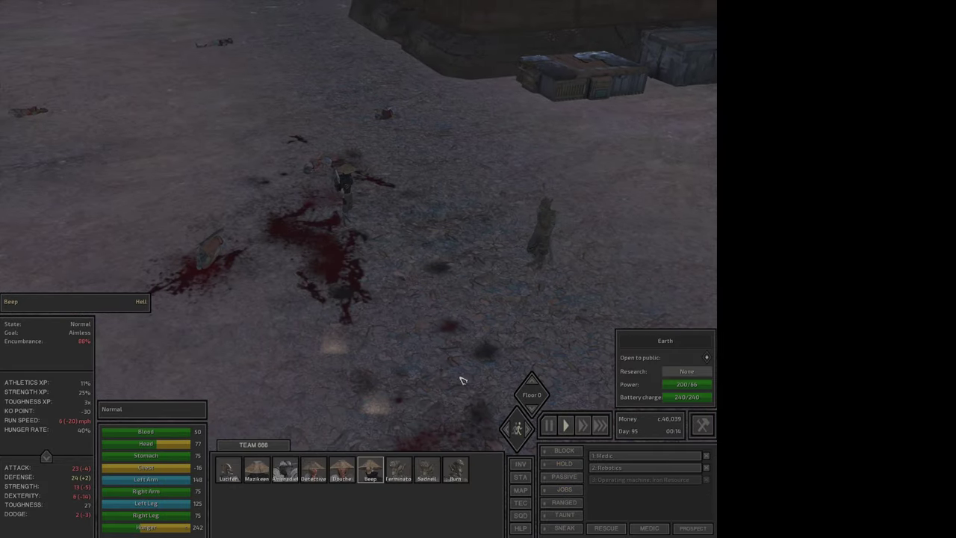
pyautogui.click(572, 490)
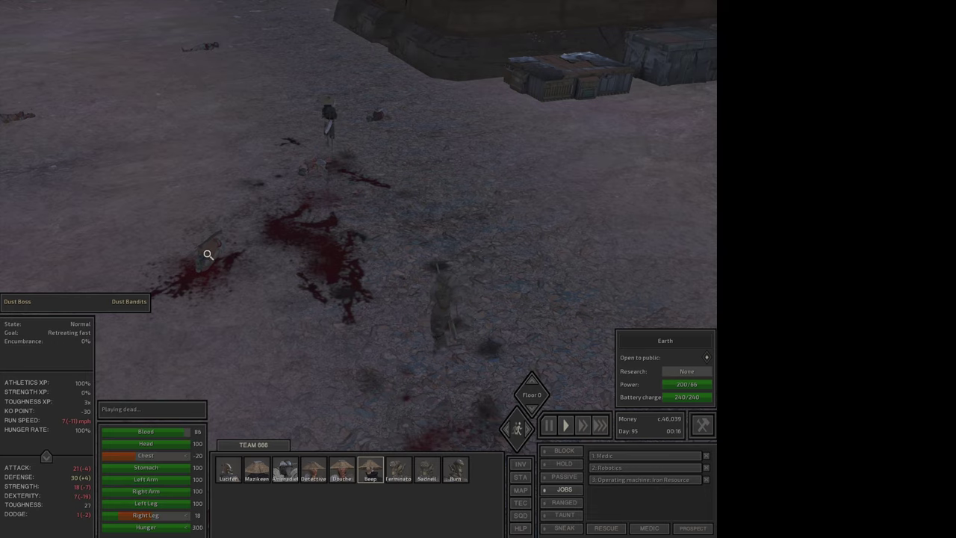
# Turn on Lucifer's jobs, check Amenadiel's inventory, then select the Detective and Douche
pyautogui.doubleClick(229, 469)
pyautogui.press('i')
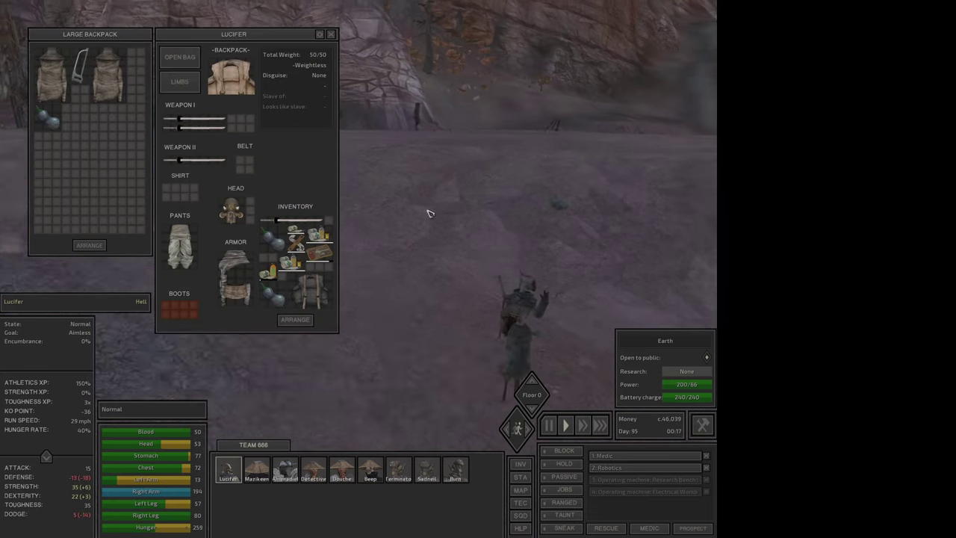
pyautogui.click(565, 490)
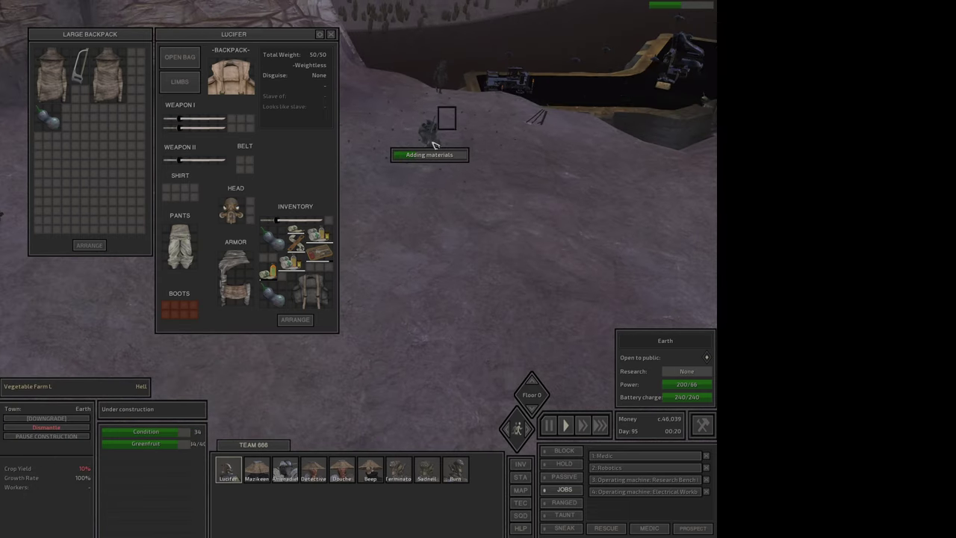
pyautogui.click(428, 136)
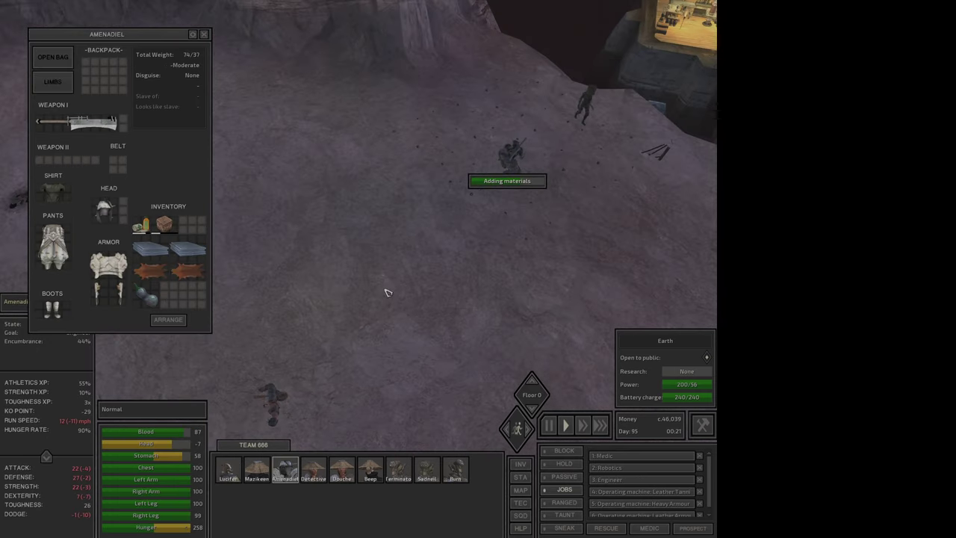
pyautogui.click(231, 470)
pyautogui.press('i')
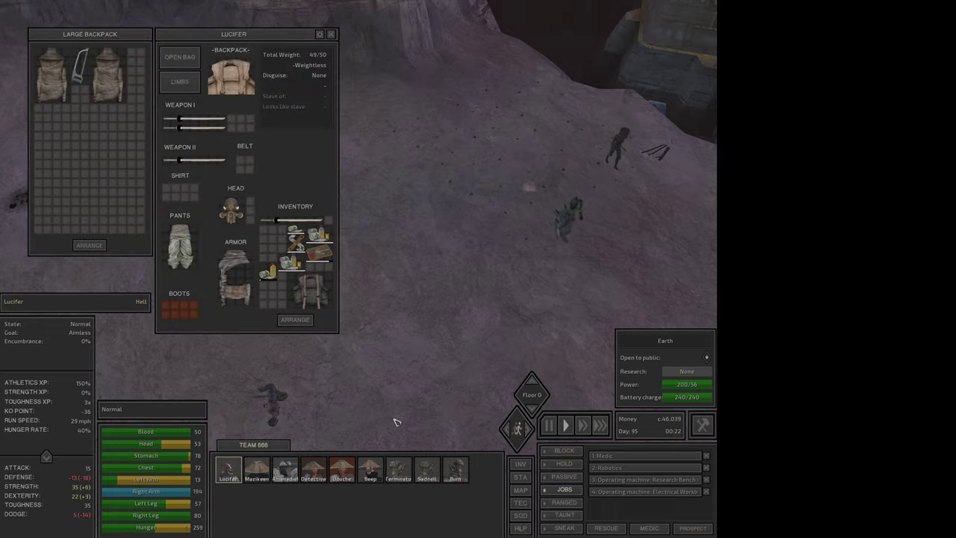
pyautogui.click(313, 469)
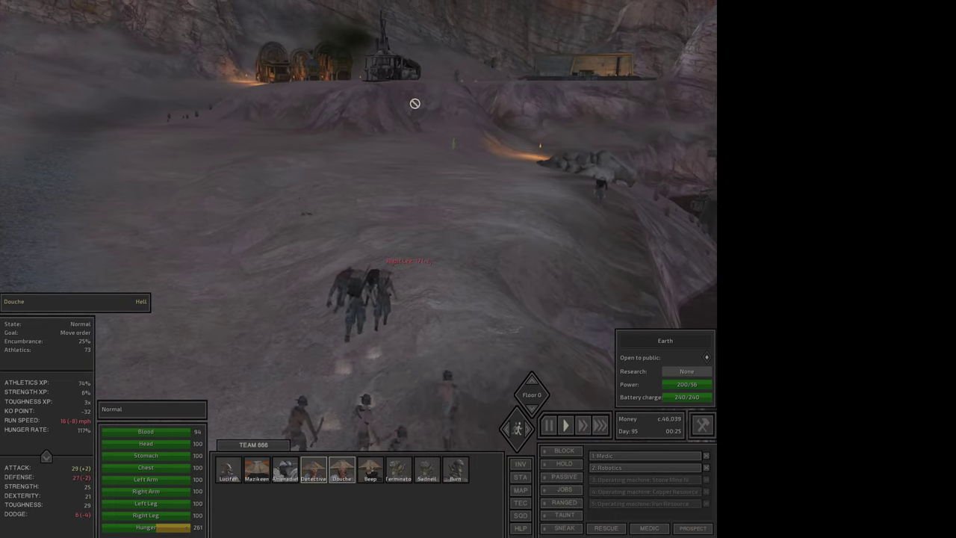
# Order Burn to attack the Dust Boss during a brief pause
pyautogui.click(399, 263)
pyautogui.press('space')
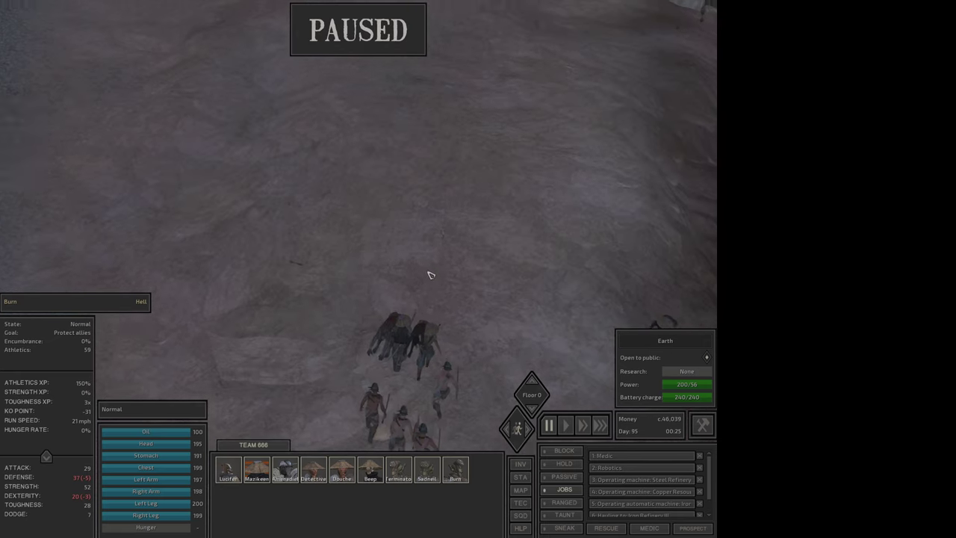
pyautogui.rightClick(460, 441)
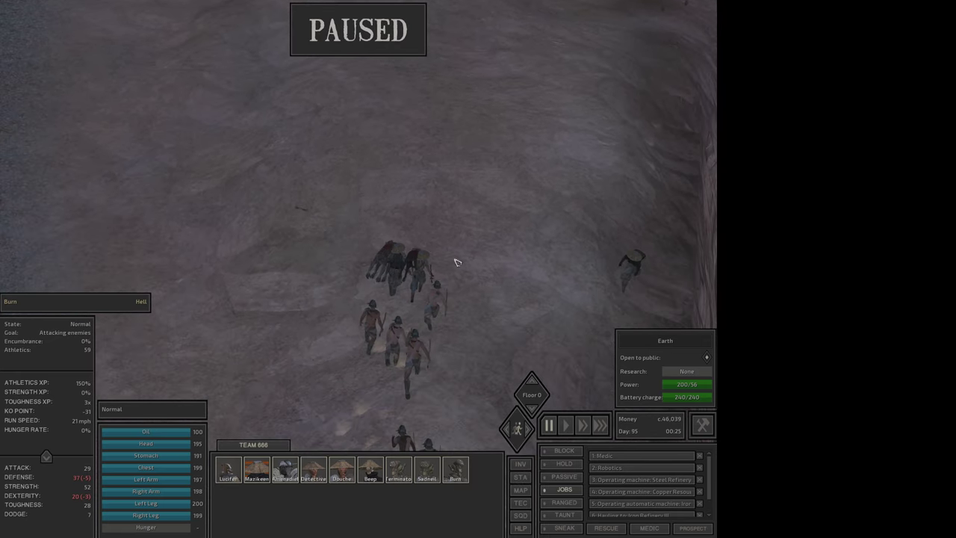
pyautogui.press('space')
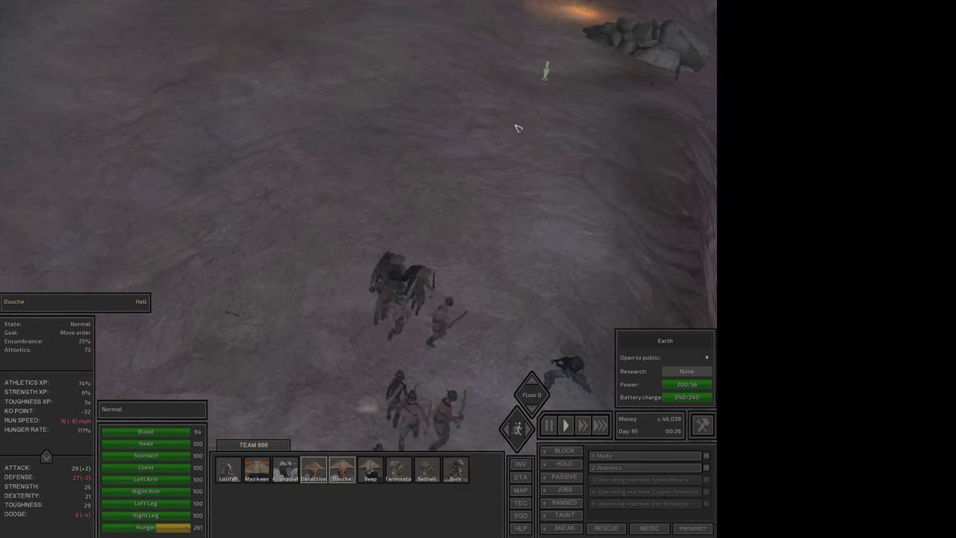
pyautogui.scroll(5, 463, 112)
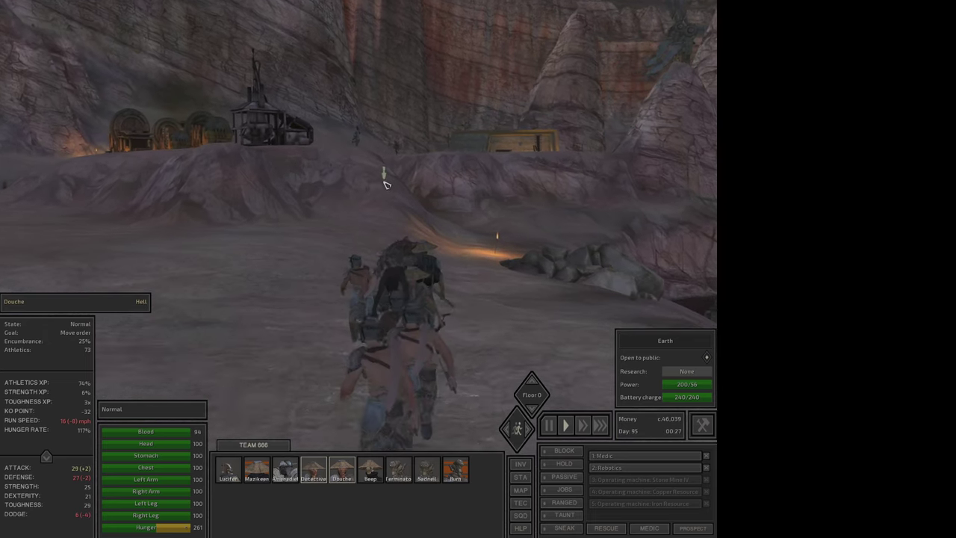
pyautogui.scroll(-5, 385, 185)
pyautogui.scroll(-3, 386, 209)
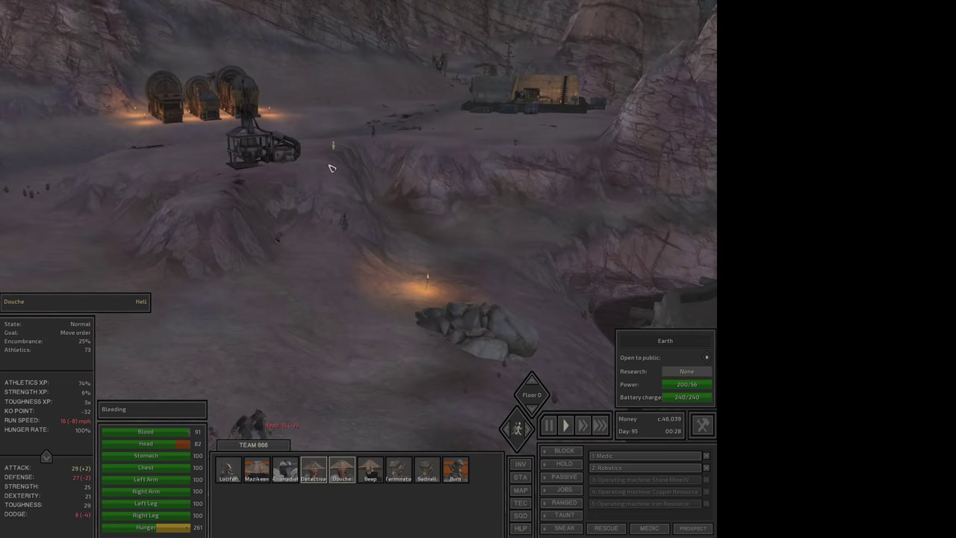
pyautogui.scroll(-3, 328, 171)
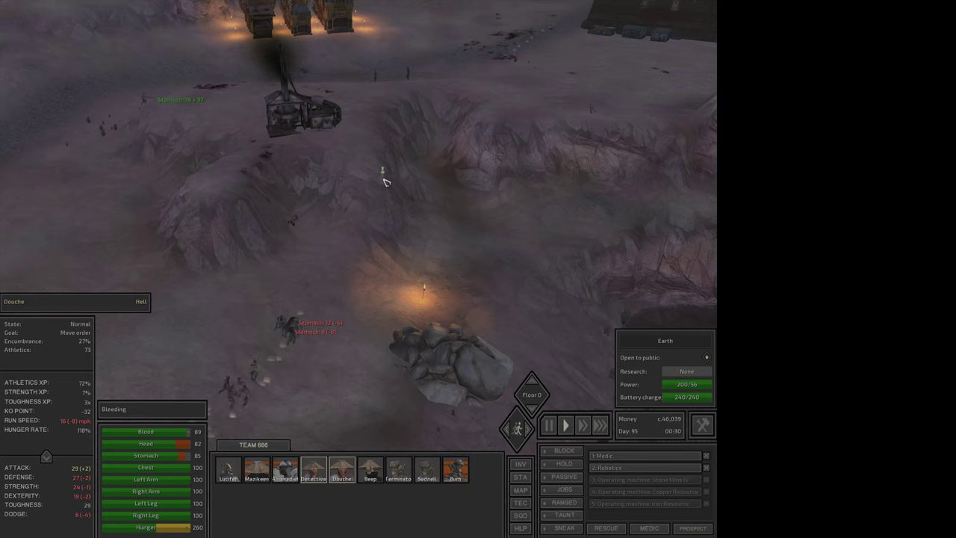
# Move Douche's group across the terrain and quicksave the game
pyautogui.rightClick(418, 221)
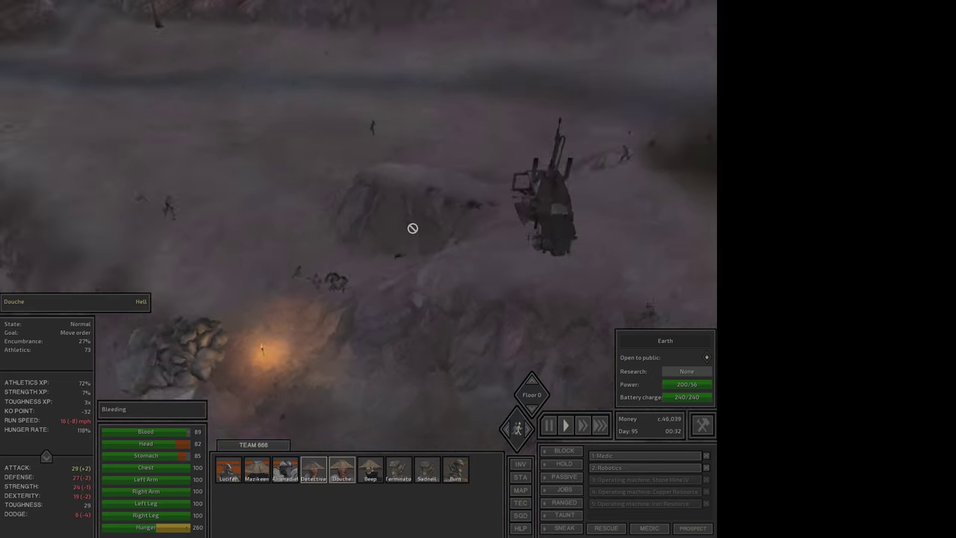
pyautogui.scroll(3, 412, 228)
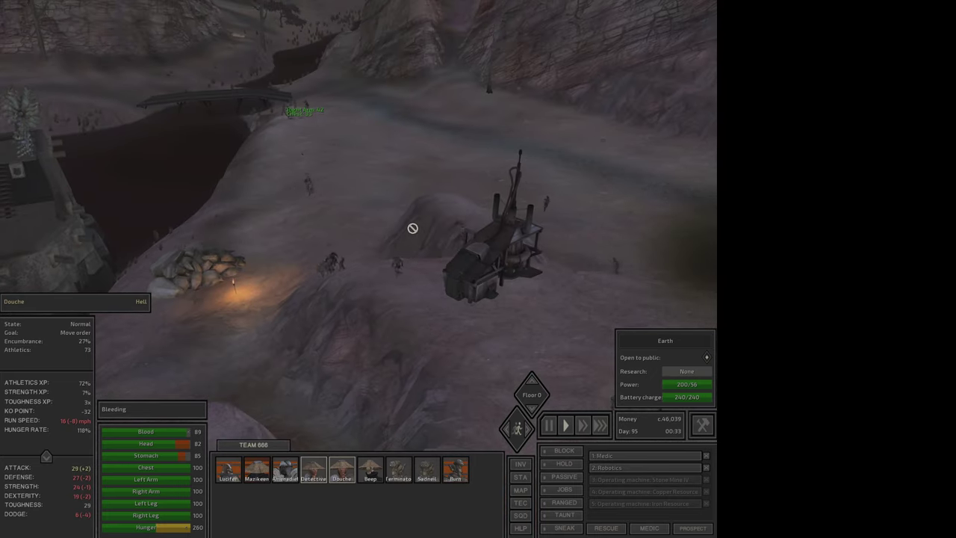
pyautogui.press('space')
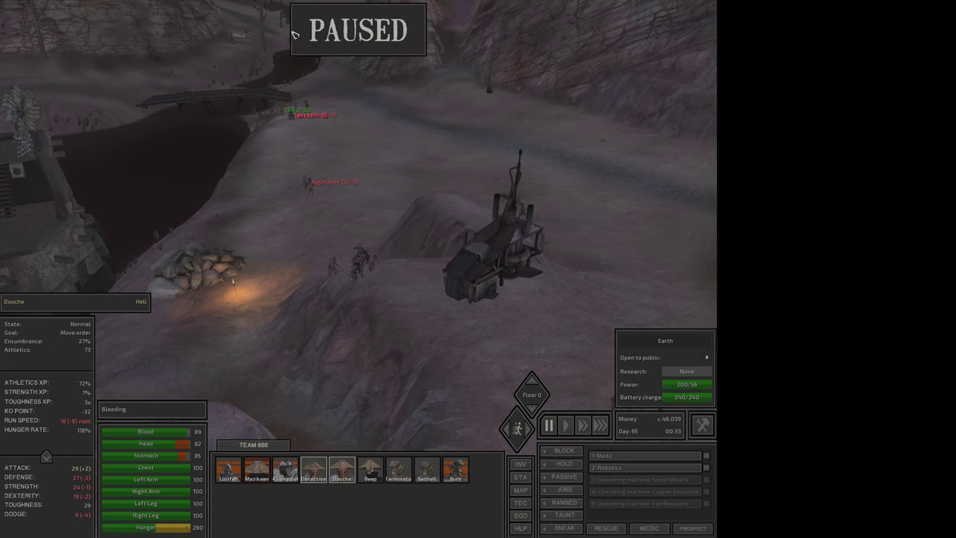
pyautogui.press('F11')
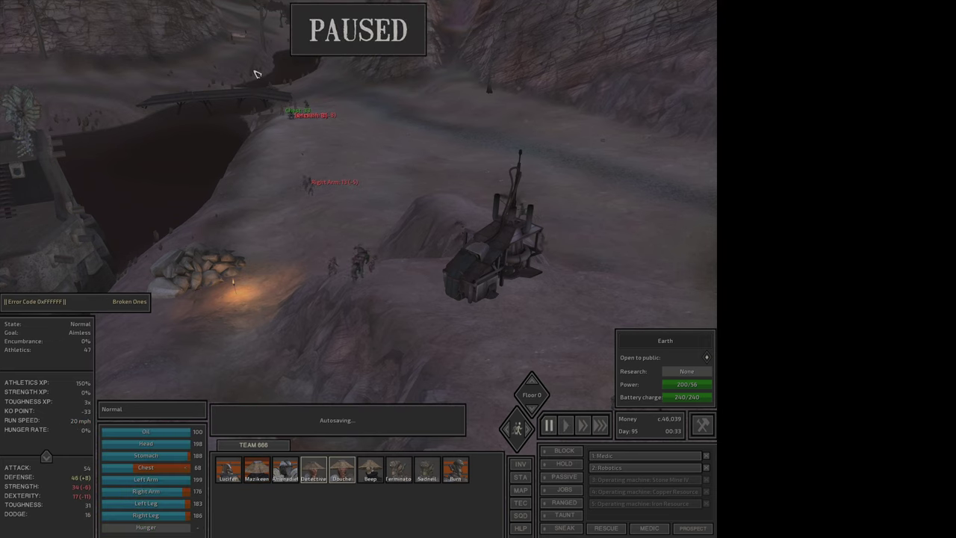
pyautogui.press('space')
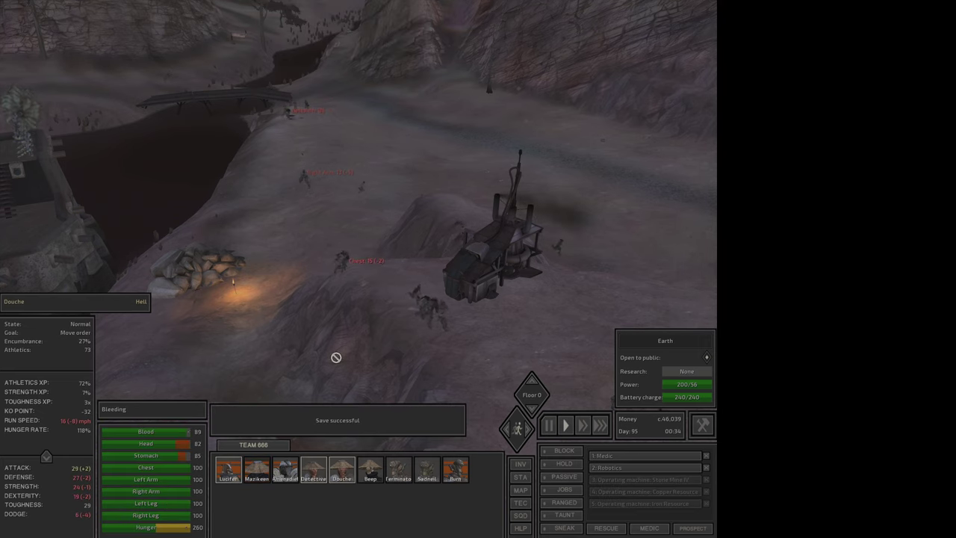
pyautogui.scroll(-3, 437, 399)
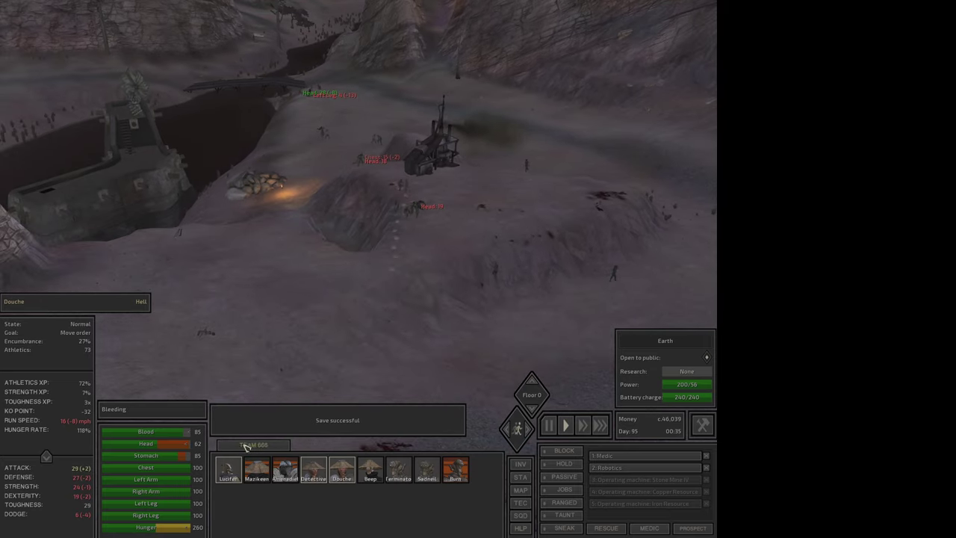
# Check Lucifer's and Detective's condition, then select and centre on Lucifer
pyautogui.click(233, 464)
pyautogui.click(315, 469)
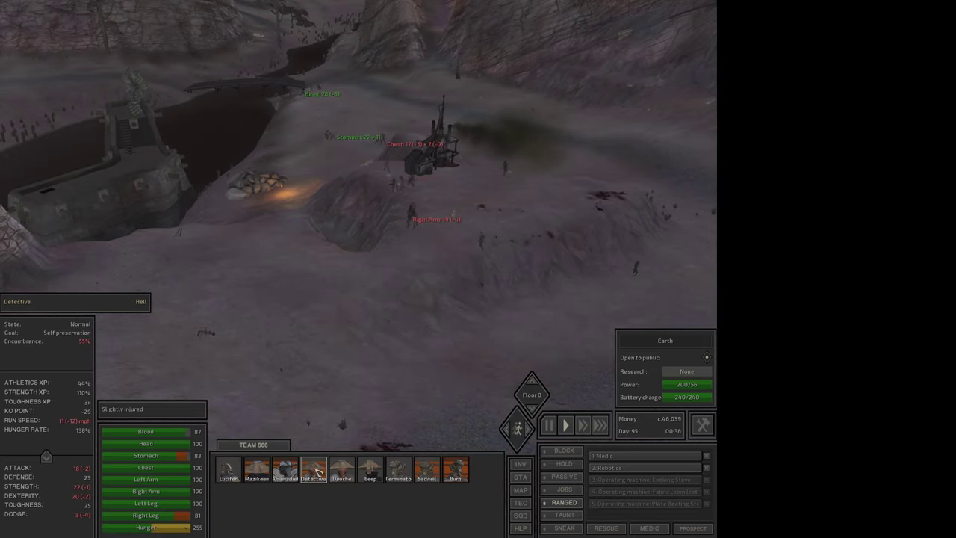
pyautogui.scroll(5, 401, 353)
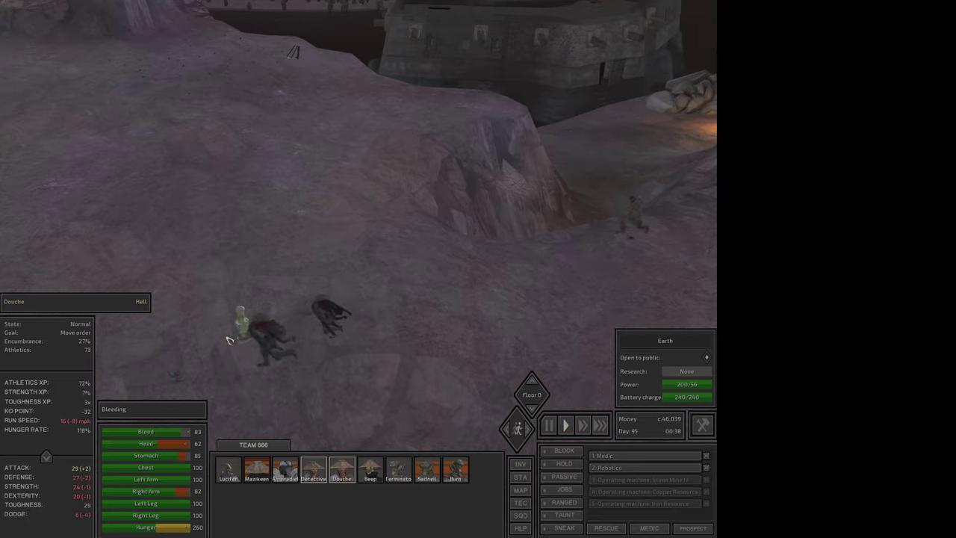
pyautogui.scroll(-5, 229, 340)
pyautogui.scroll(-5, 319, 231)
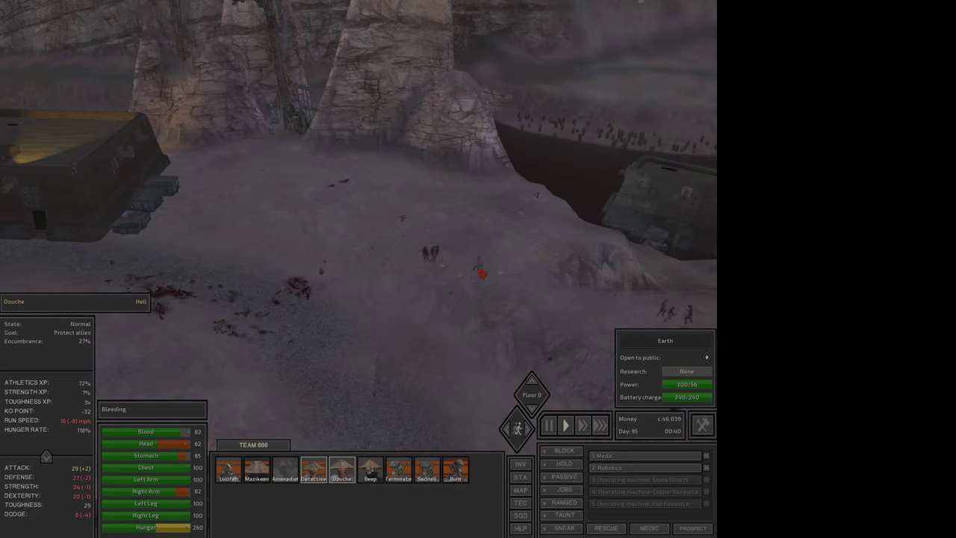
pyautogui.scroll(2, 471, 281)
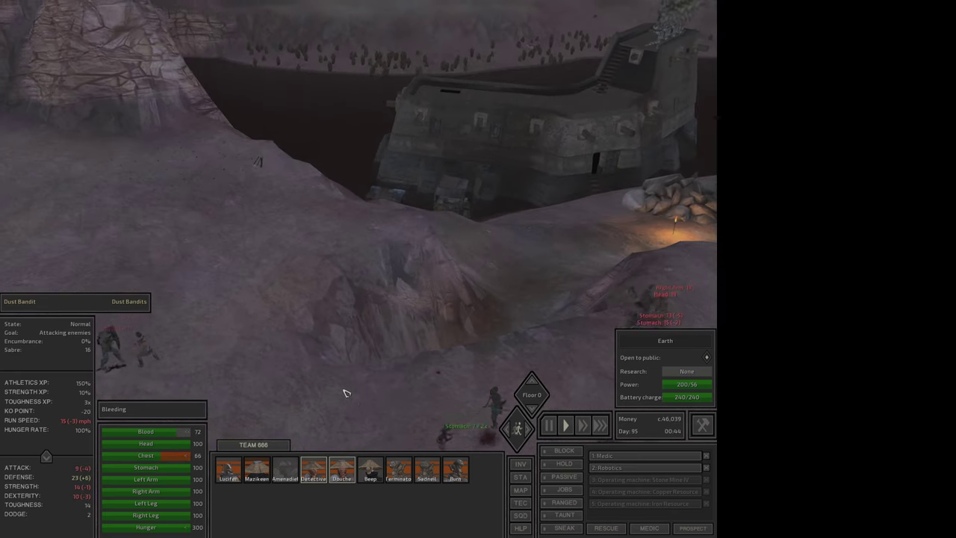
pyautogui.press('F1')
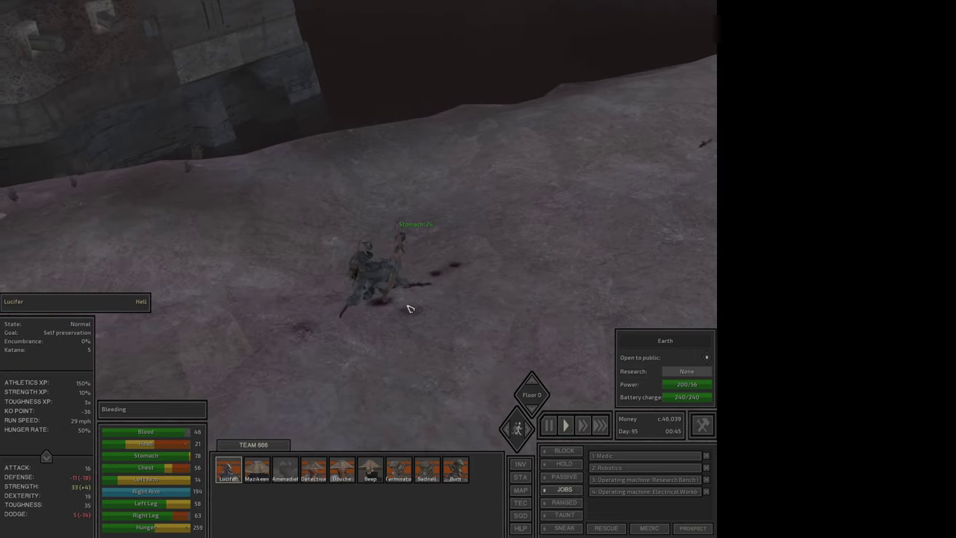
# Stash both of Lucifer's katanas in the Large Backpack
pyautogui.press('i')
pyautogui.keyDown('shift'); pyautogui.click(208, 163); pyautogui.keyUp('shift')
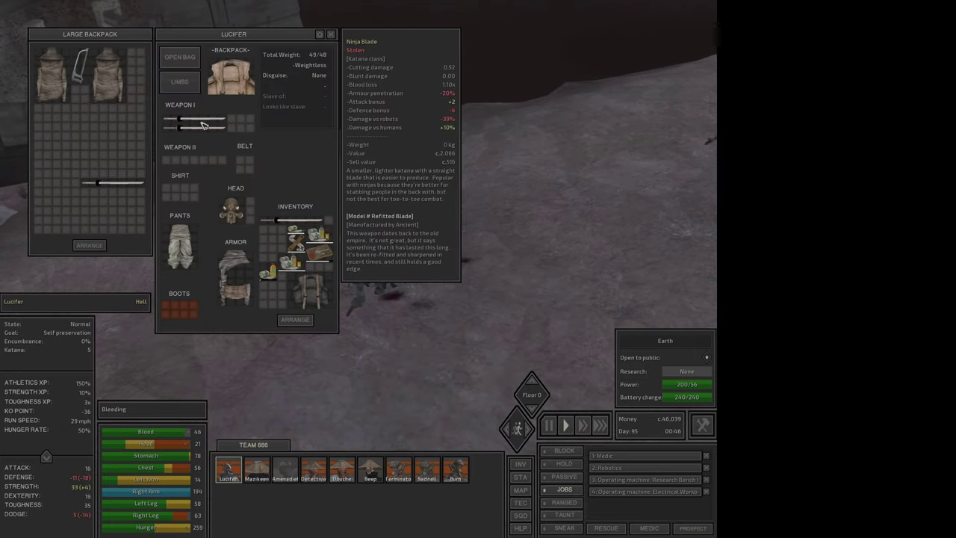
pyautogui.keyDown('shift'); pyautogui.click(192, 131); pyautogui.keyUp('shift')
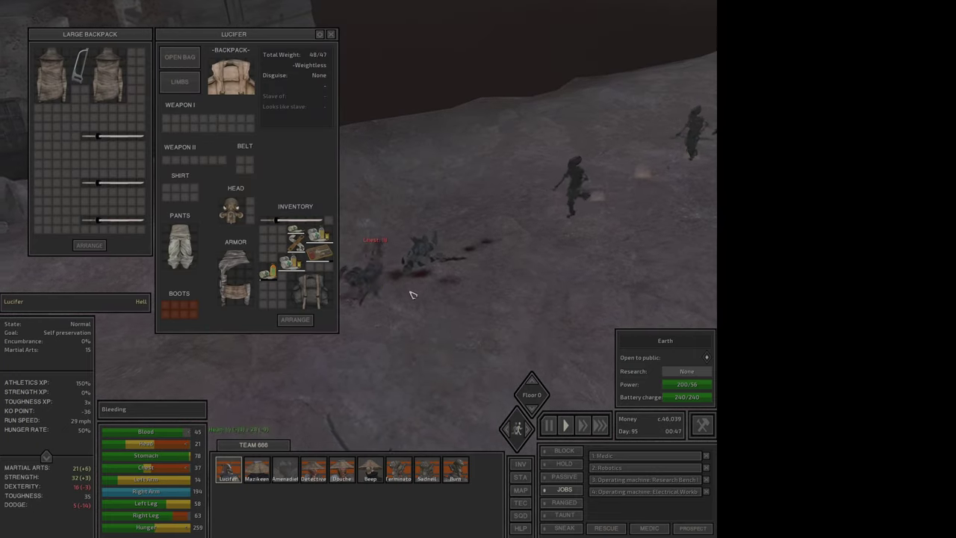
pyautogui.press('i')
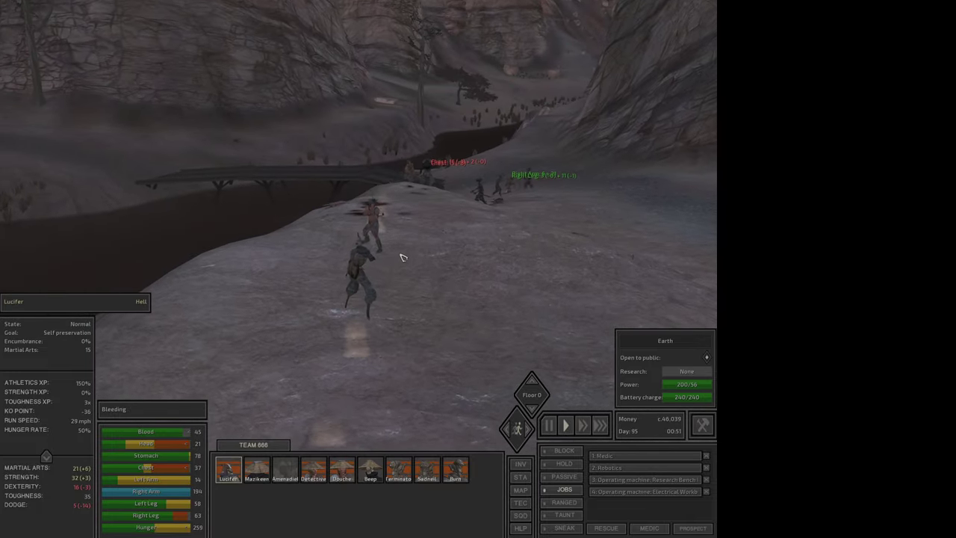
# Inspect downed Dust Bandits, send Douche toward the building, and cycle through squad members
pyautogui.click(493, 151)
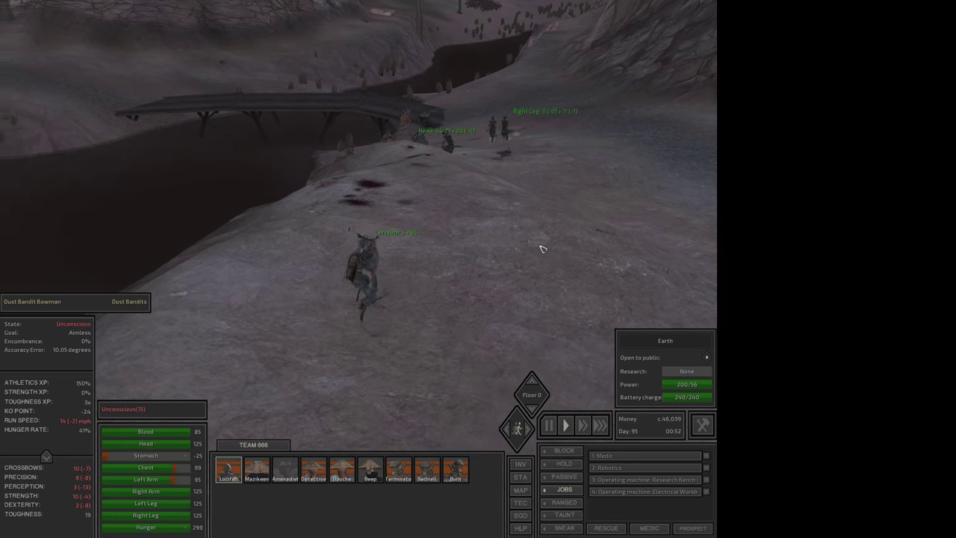
pyautogui.press('F4')
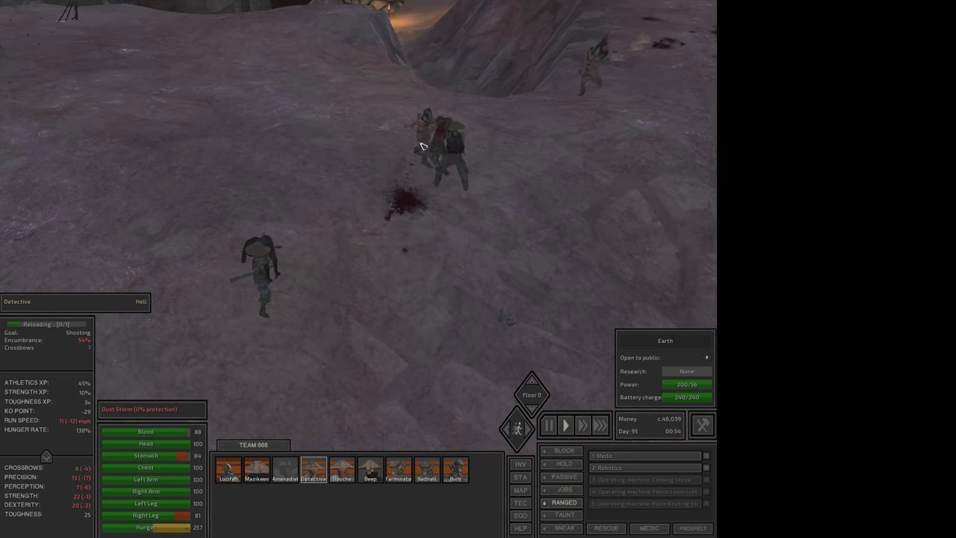
pyautogui.click(461, 179)
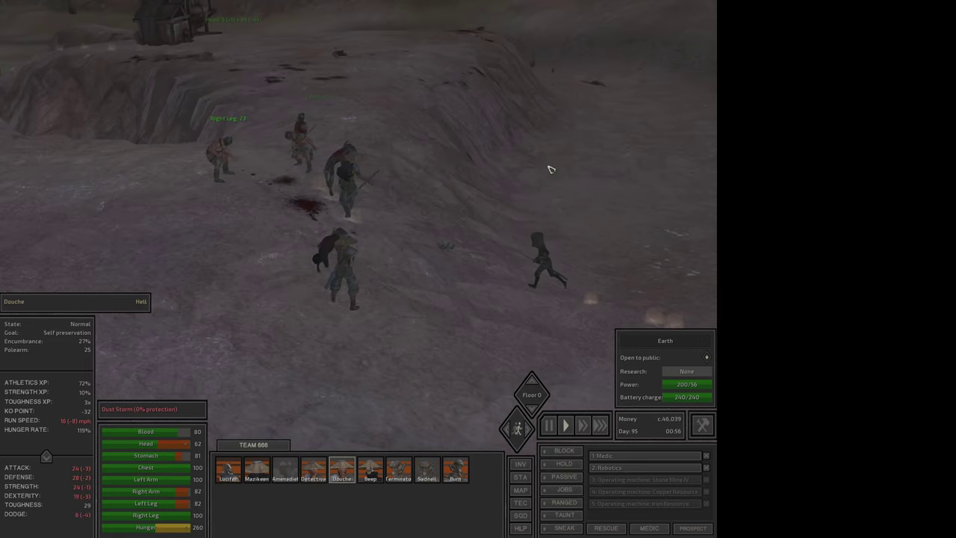
pyautogui.rightClick(418, 224)
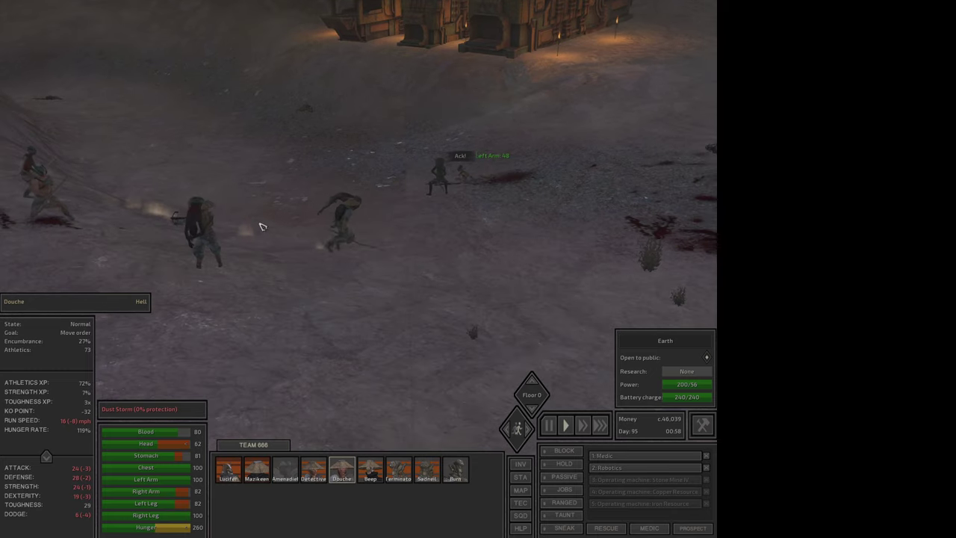
pyautogui.click(343, 220)
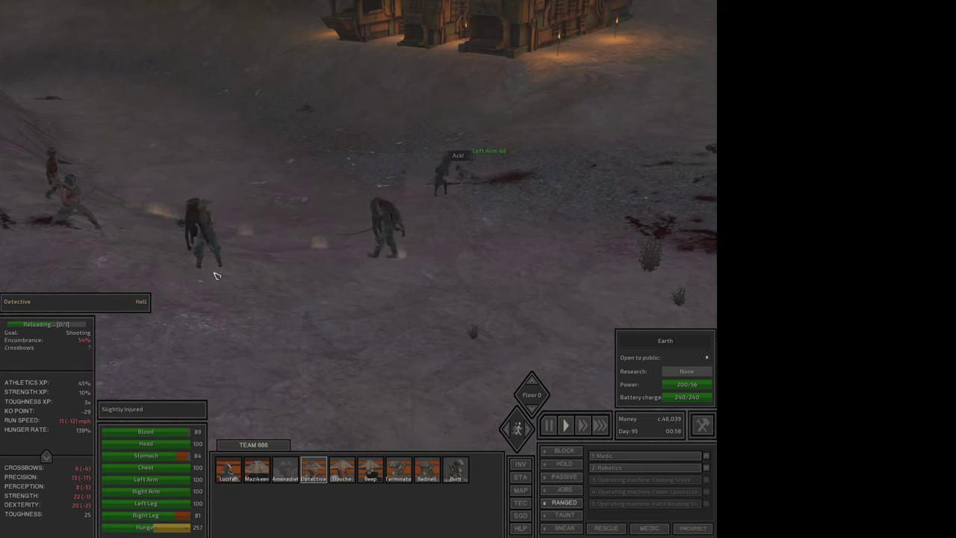
pyautogui.click(448, 209)
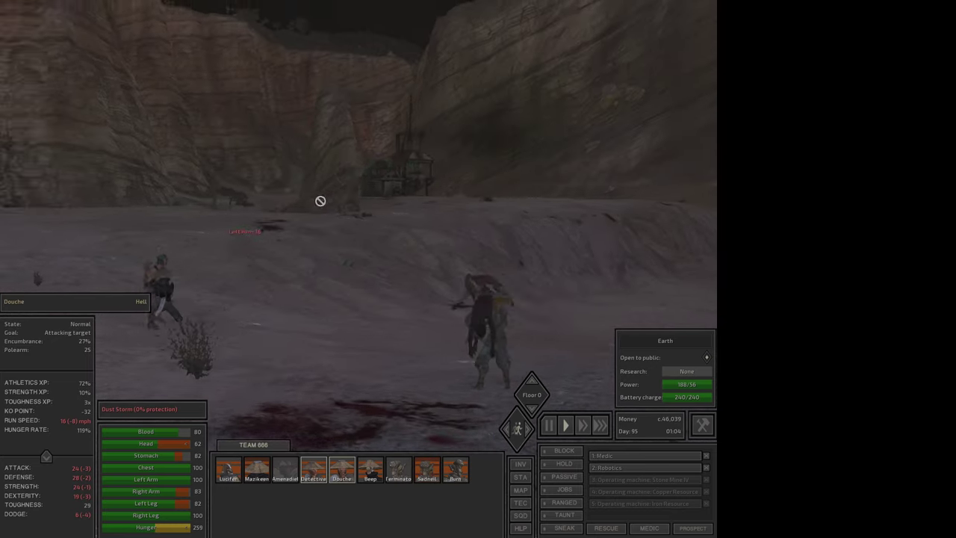
pyautogui.click(379, 200)
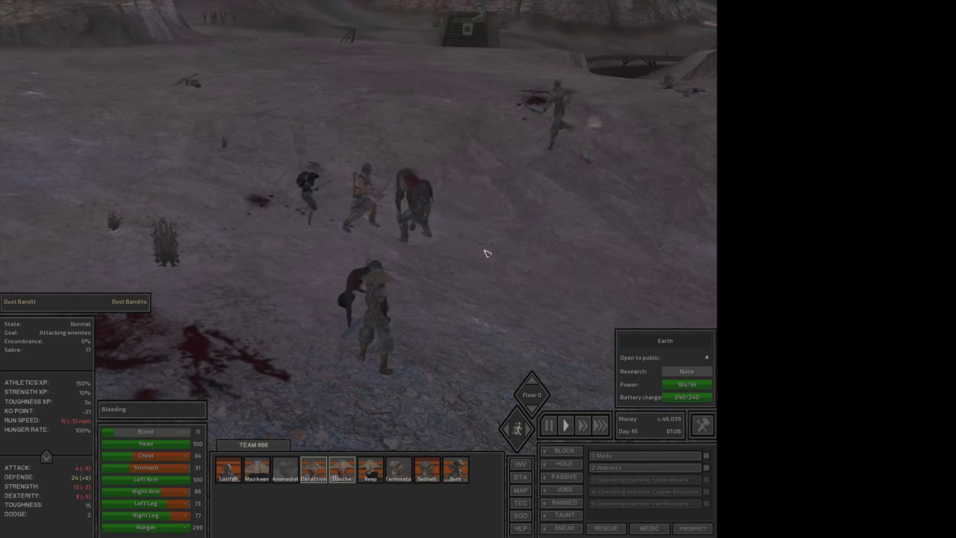
pyautogui.press('1')
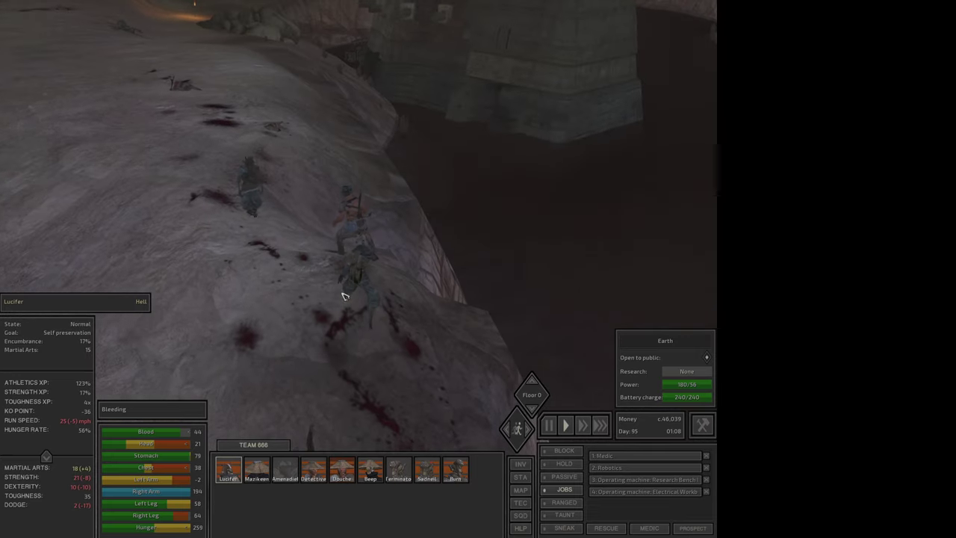
# Pack the Splint Kit, first-aid kits and sword into Lucifer's Large Backpack, and carry it
pyautogui.press('i')
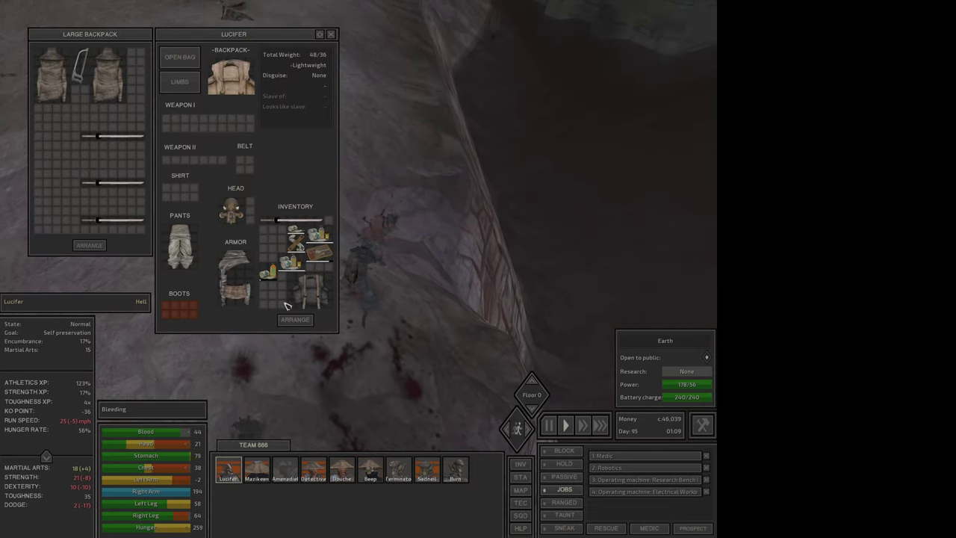
pyautogui.click(295, 320)
pyautogui.moveTo(319, 285); pyautogui.dragTo(136, 207)
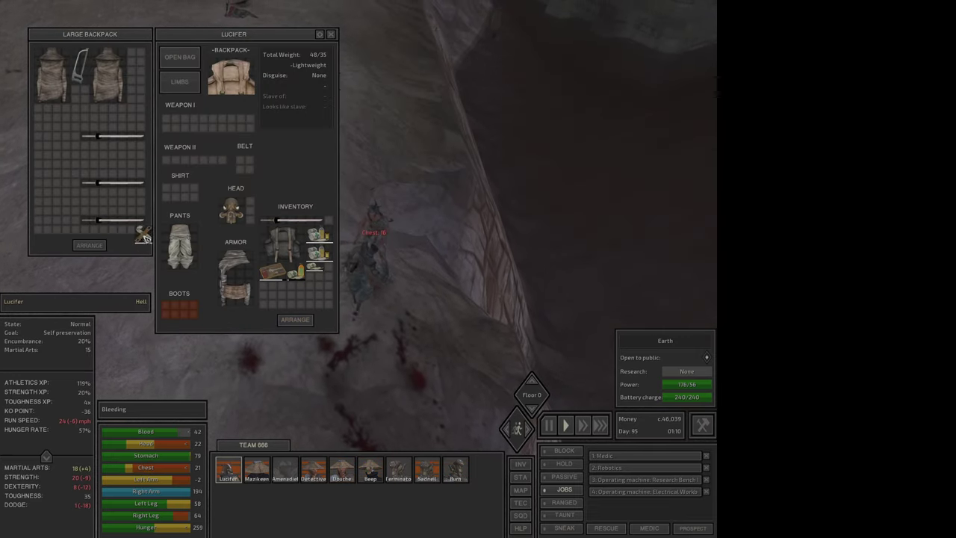
pyautogui.moveTo(319, 253); pyautogui.dragTo(83, 200)
pyautogui.click(101, 198)
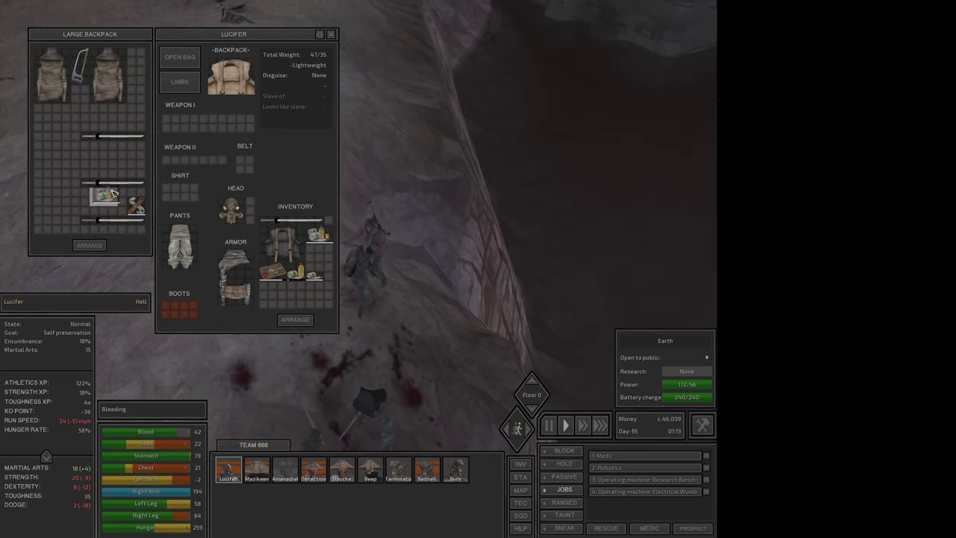
pyautogui.moveTo(319, 235); pyautogui.dragTo(46, 196)
pyautogui.moveTo(296, 220); pyautogui.dragTo(103, 164)
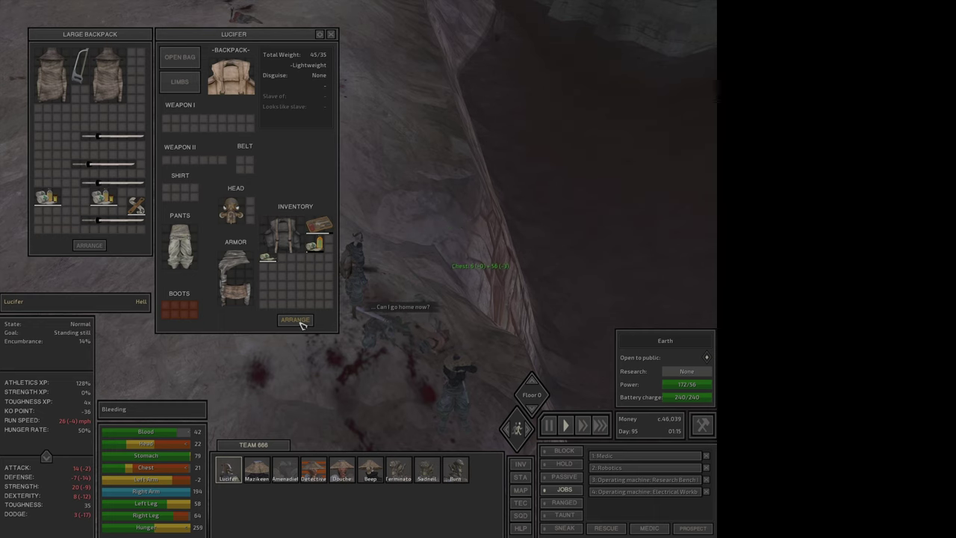
pyautogui.moveTo(231, 73); pyautogui.dragTo(299, 276)
pyautogui.press('i')
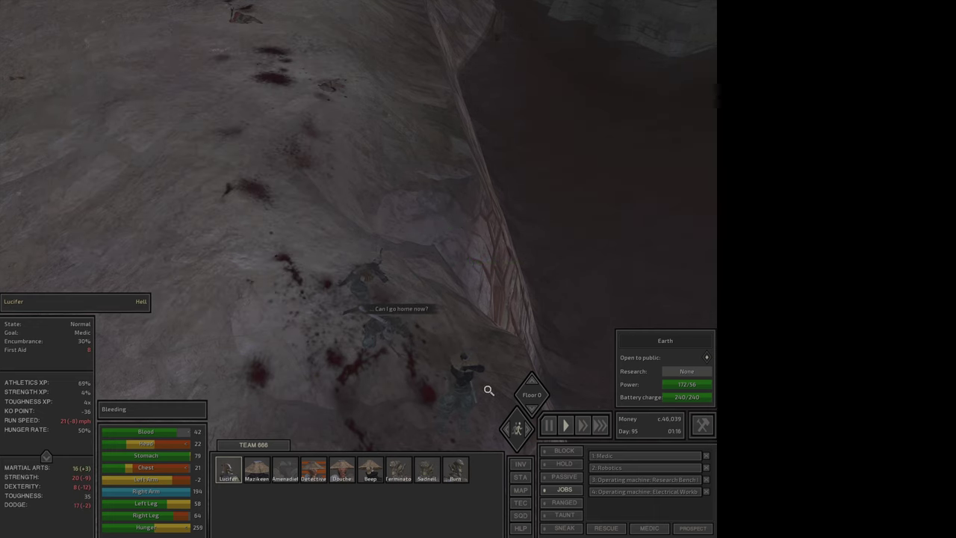
# Recheck Lucifer's inventory, then have Douche give first aid to a wounded ally
pyautogui.press('q')
pyautogui.press('q')
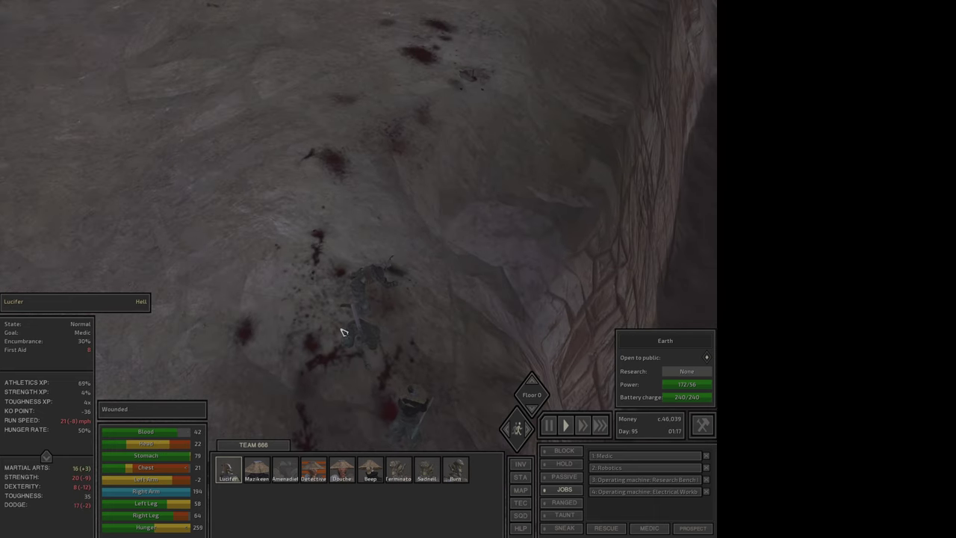
pyautogui.press('i')
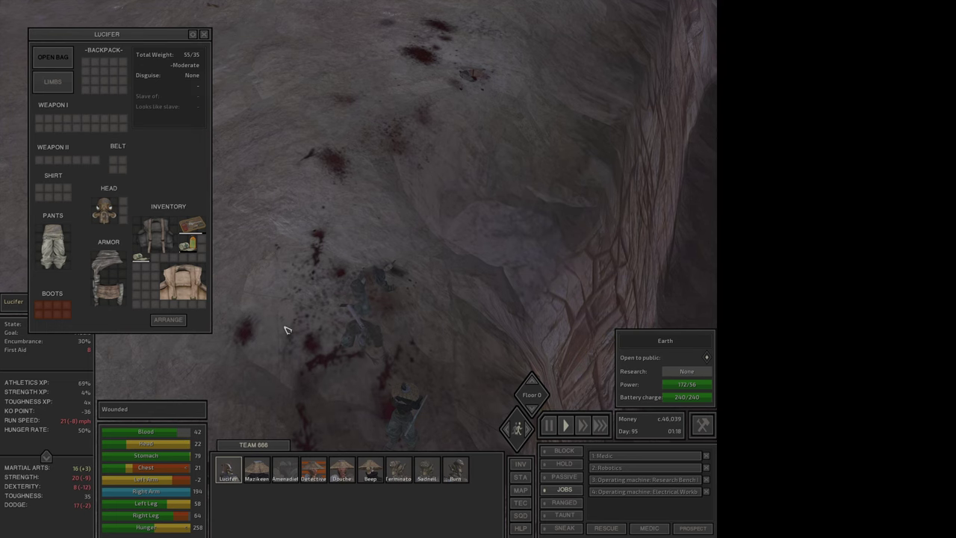
pyautogui.moveTo(191, 224)
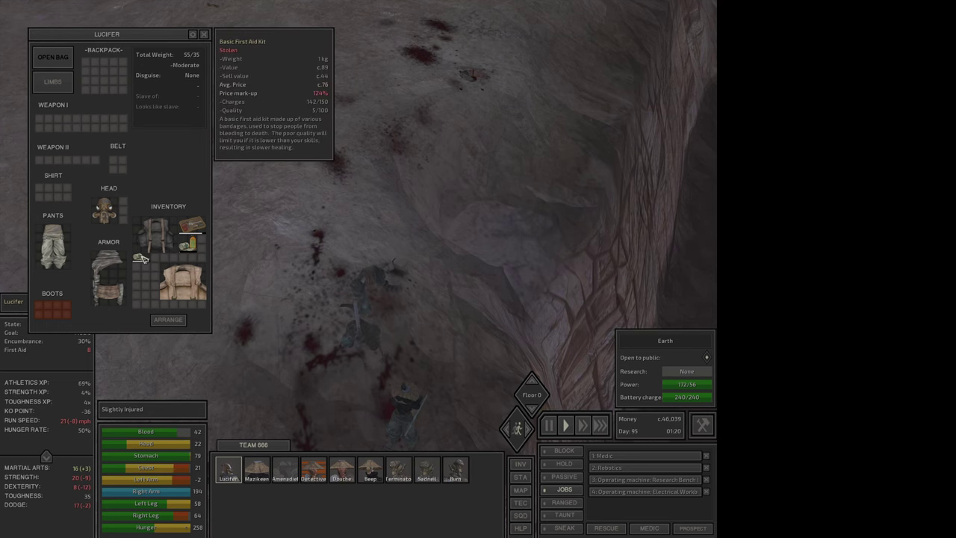
pyautogui.press('i')
pyautogui.doubleClick(314, 469)
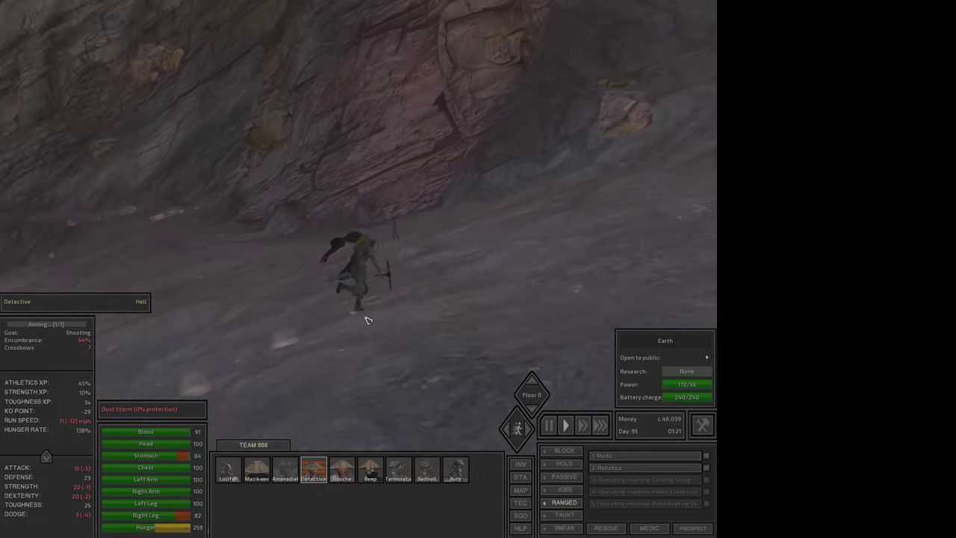
pyautogui.doubleClick(342, 469)
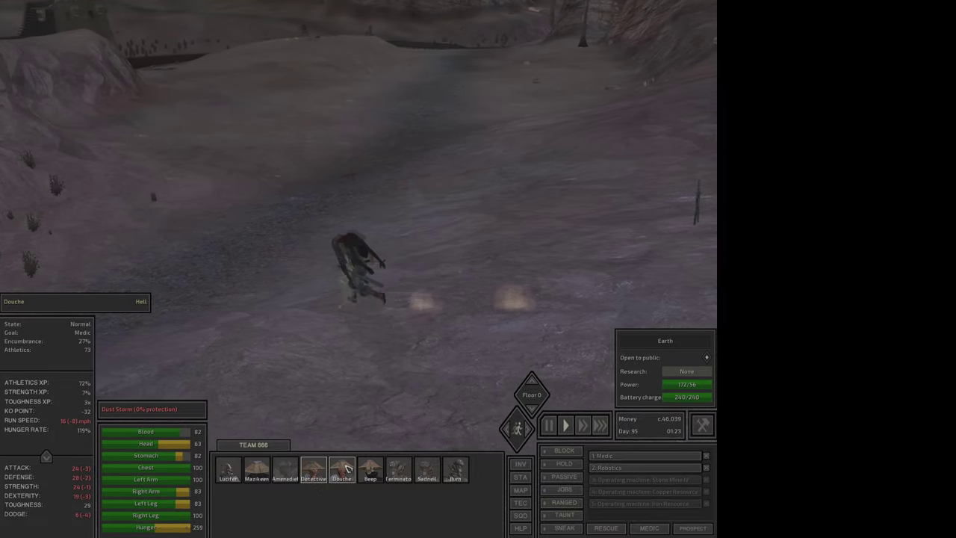
pyautogui.rightClick(351, 276)
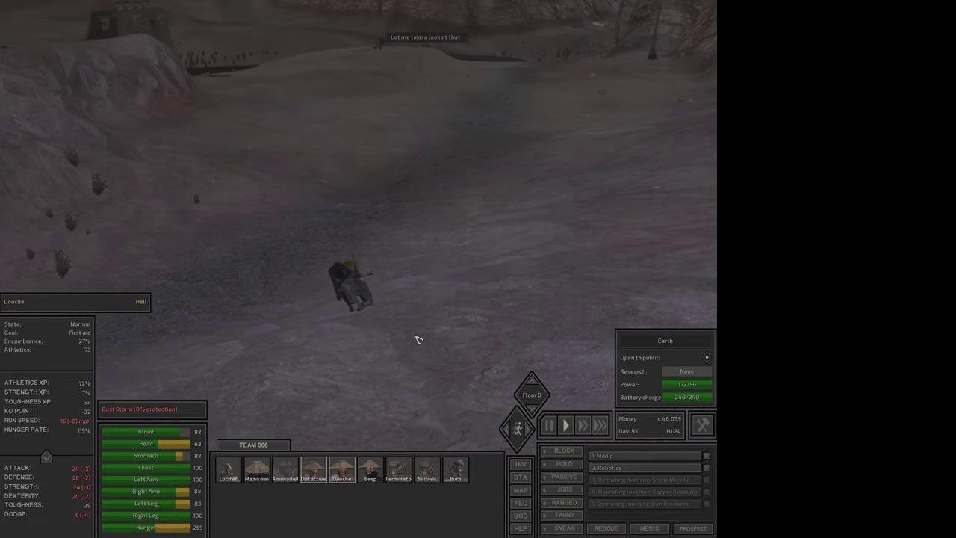
# Order a move on the world map to a spot near Rebel Base and The Hub
pyautogui.press('m')
pyautogui.press('w')
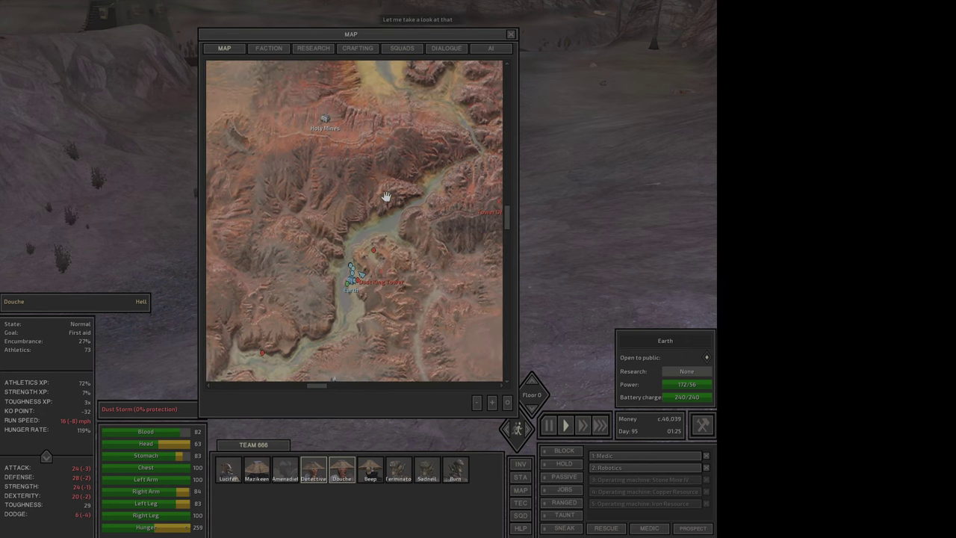
pyautogui.press('a')
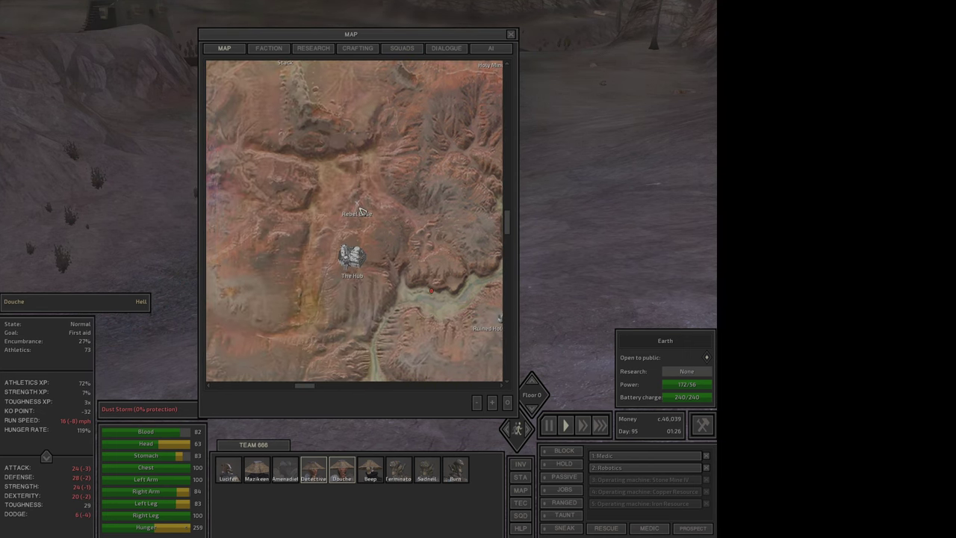
pyautogui.moveTo(357, 214)
pyautogui.rightClick(380, 230)
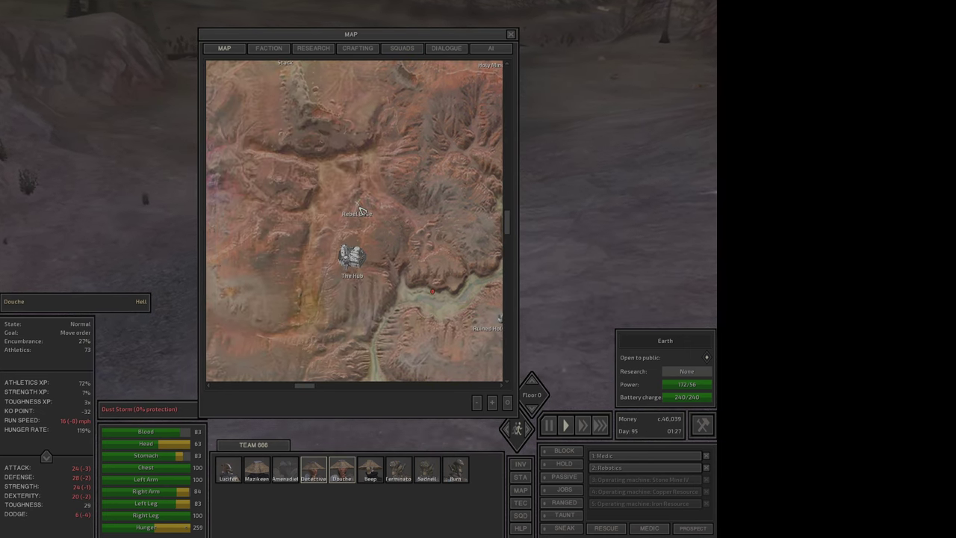
pyautogui.press('m')
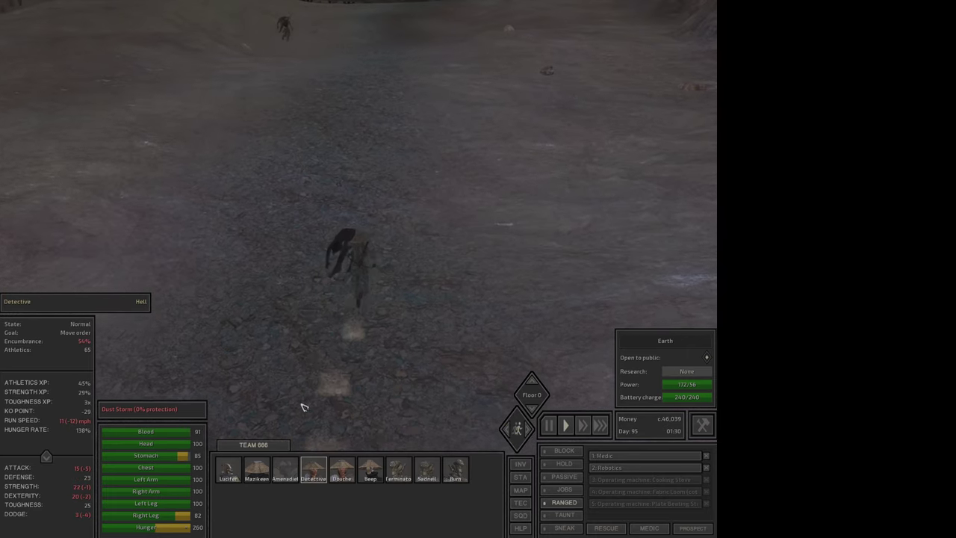
# Glance at the Detective's inventory, then pause and jump to Lucifer
pyautogui.press('i')
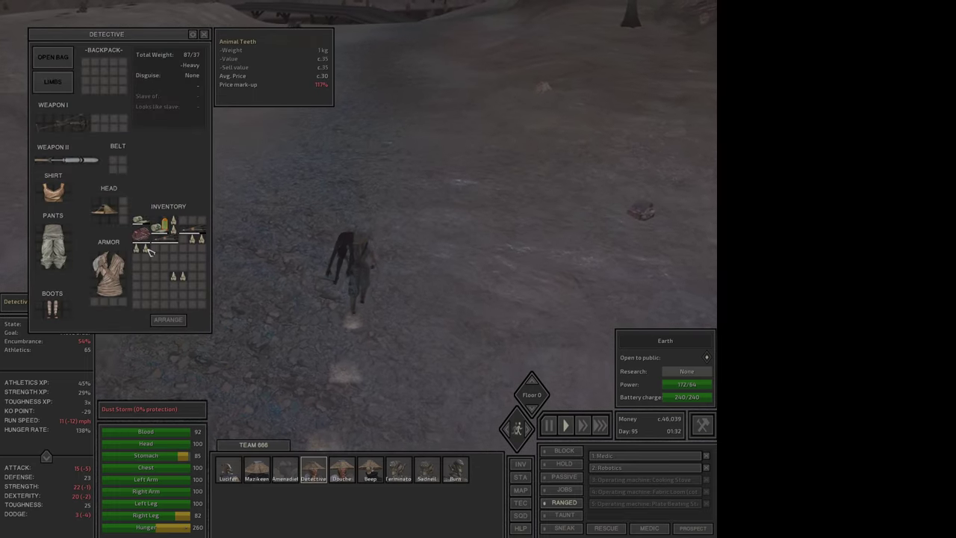
pyautogui.press('i')
pyautogui.press('1')
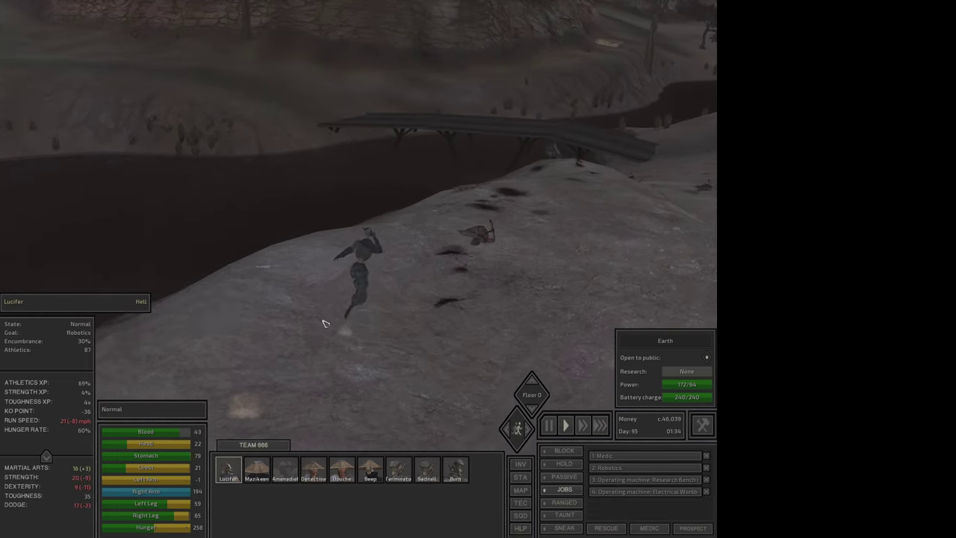
pyautogui.press('space')
# Move the Detective's Animal Teeth to another slot, then select Lucifer and resume
pyautogui.click(314, 470)
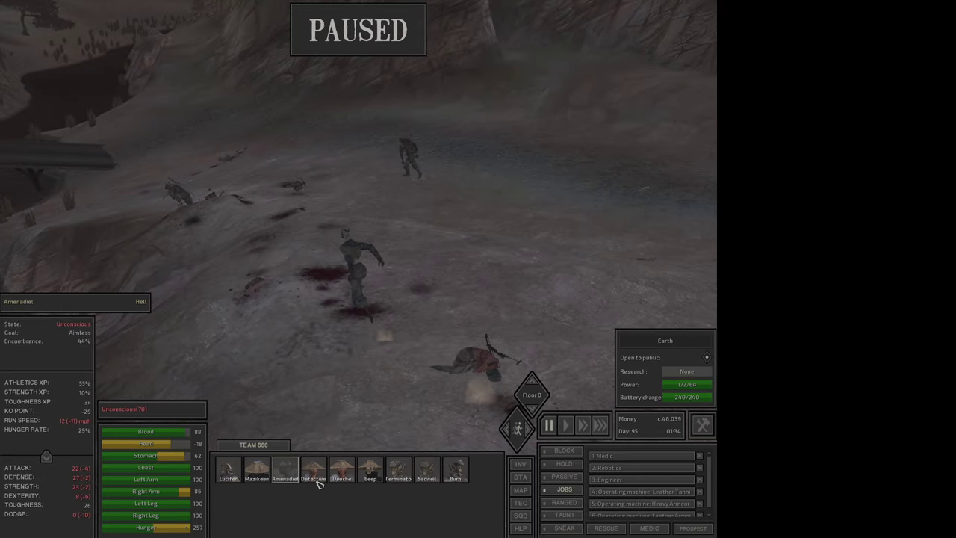
pyautogui.press('i')
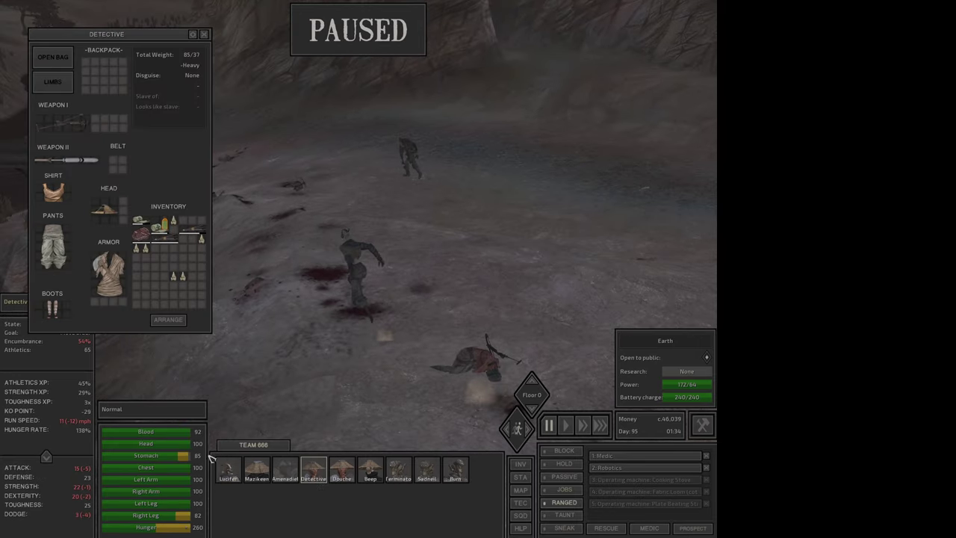
pyautogui.click(175, 223)
pyautogui.click(180, 276)
pyautogui.doubleClick(231, 468)
pyautogui.press('space')
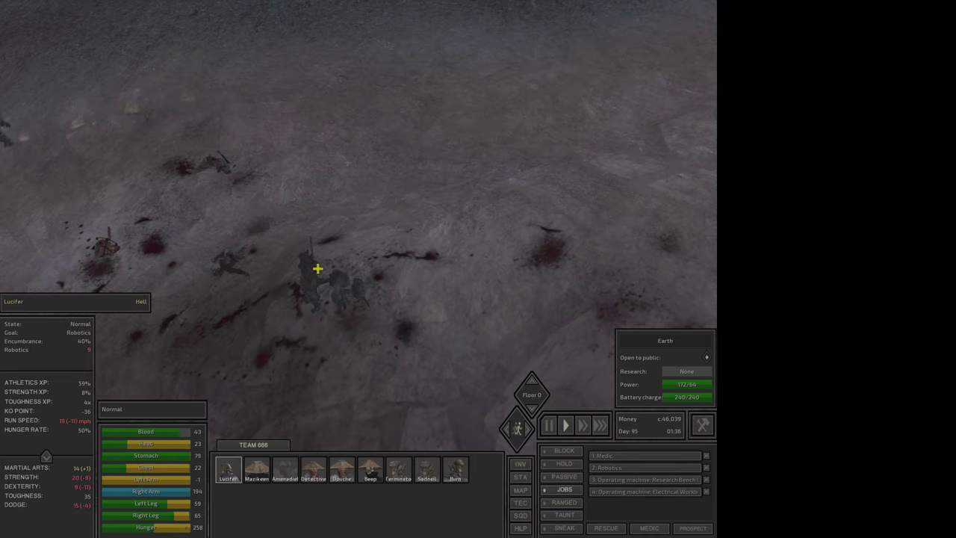
# Send Lucifer to attack the Dust Bandit and loot the downed bandit
pyautogui.click(324, 286)
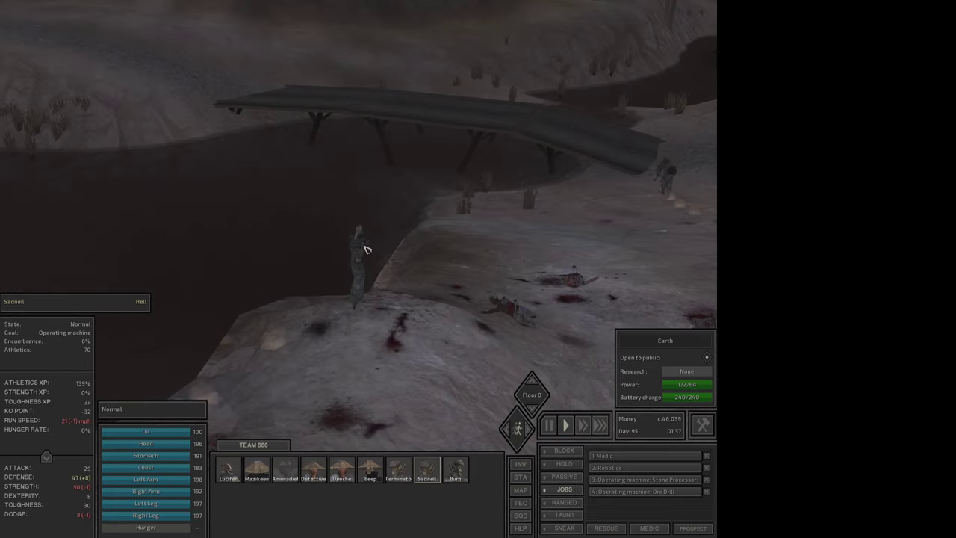
pyautogui.click(367, 250)
pyautogui.rightClick(501, 293)
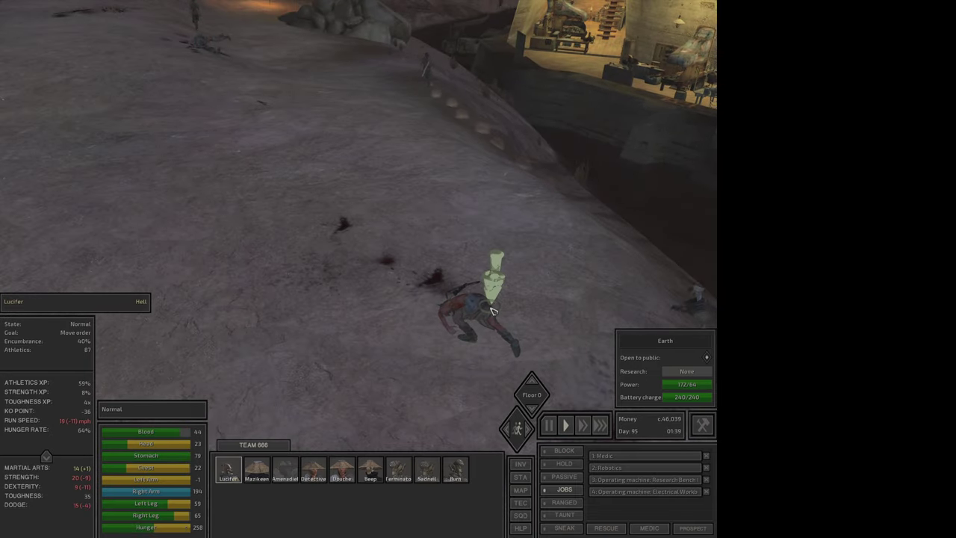
pyautogui.rightClick(493, 311)
pyautogui.press('i')
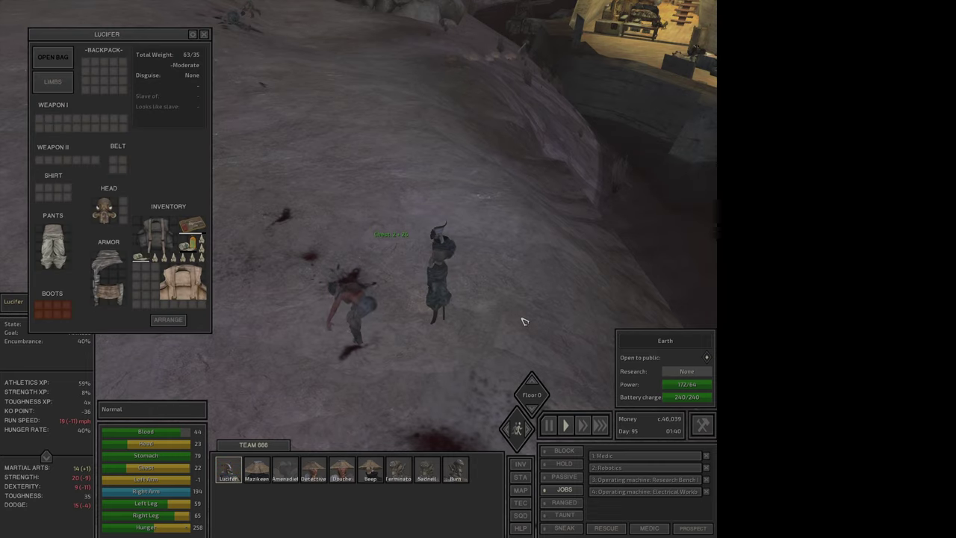
pyautogui.rightClick(349, 319)
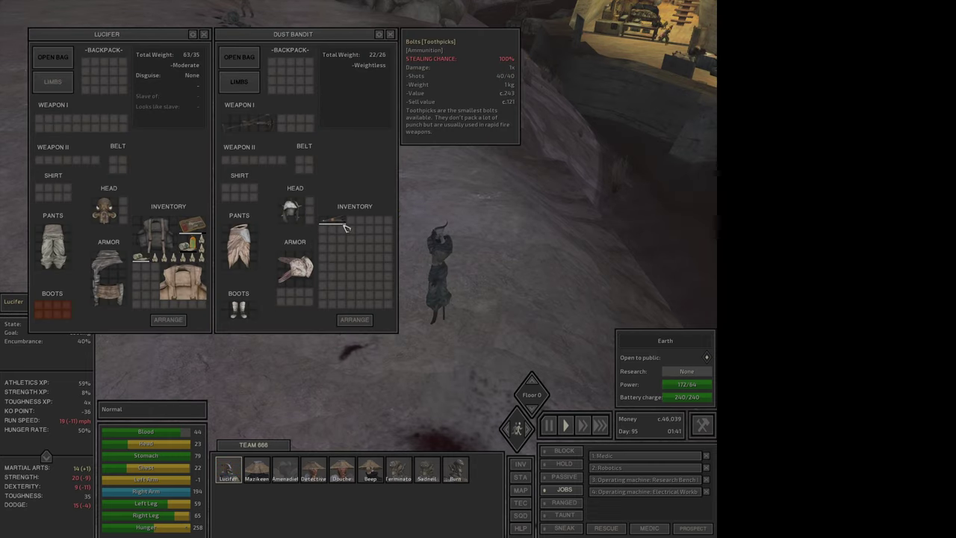
pyautogui.rightClick(436, 128)
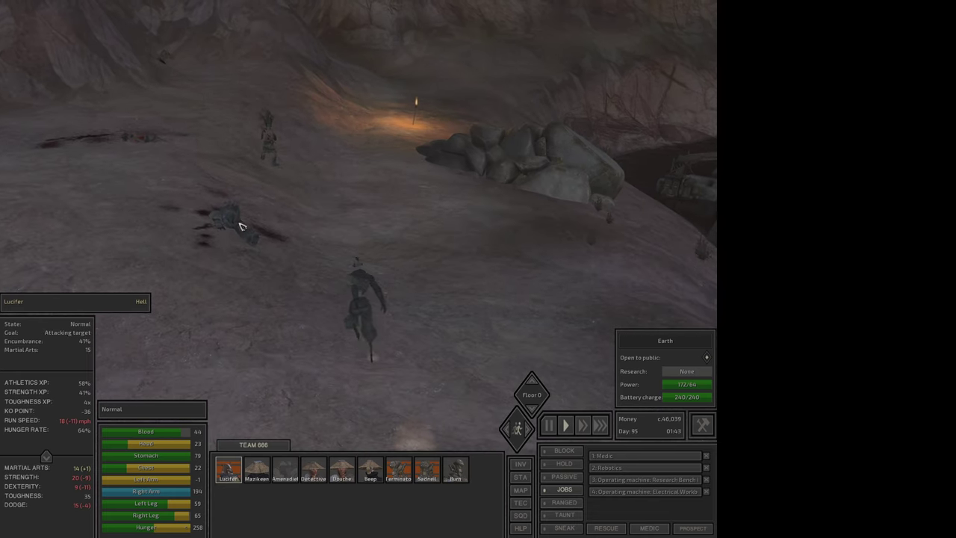
# Check Amenadiel, Detective and Douche, then pan the world map toward The Hub
pyautogui.click(236, 227)
pyautogui.scroll(3, 238, 235)
pyautogui.scroll(-3, 241, 247)
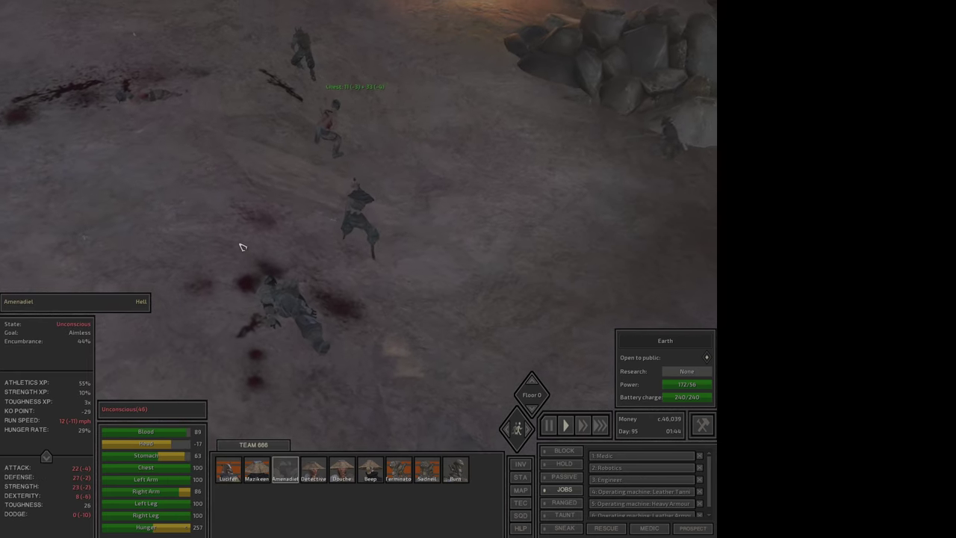
pyautogui.click(265, 228)
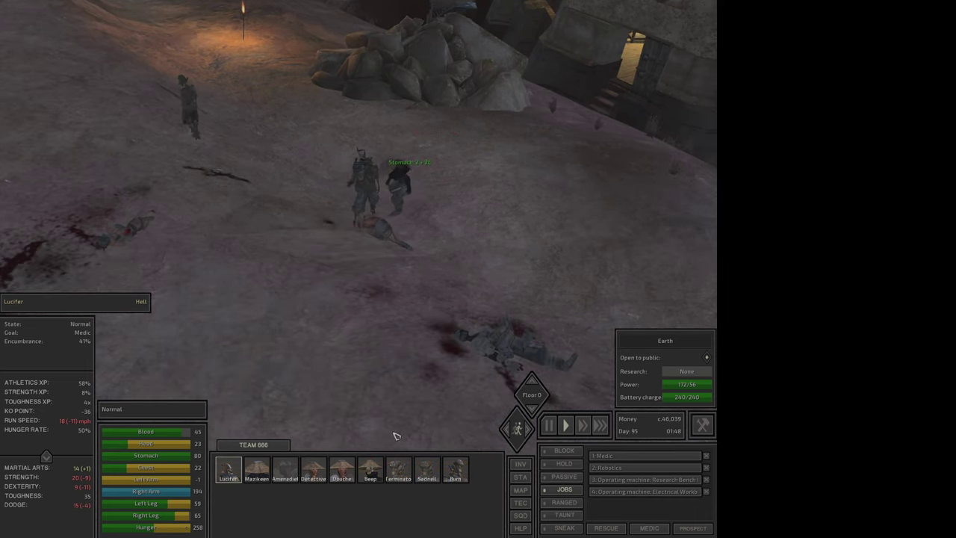
pyautogui.click(314, 471)
pyautogui.click(343, 478)
pyautogui.press('m')
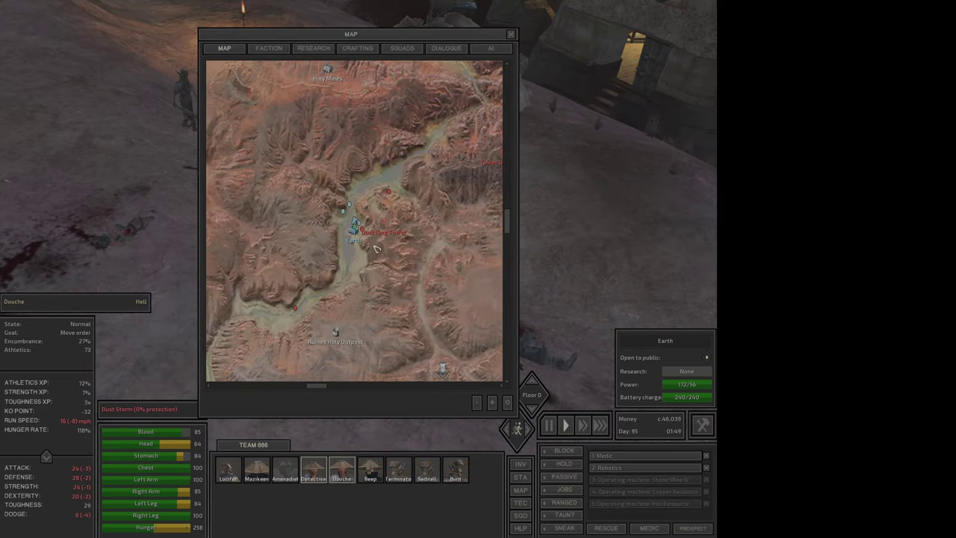
pyautogui.moveTo(376, 249); pyautogui.dragTo(377, 280)
pyautogui.moveTo(351, 224); pyautogui.dragTo(358, 262)
pyautogui.moveTo(299, 142)
pyautogui.mouseDown()
pyautogui.moveTo(333, 190)
pyautogui.moveTo(365, 162)
pyautogui.moveTo(323, 85)
pyautogui.mouseUp()
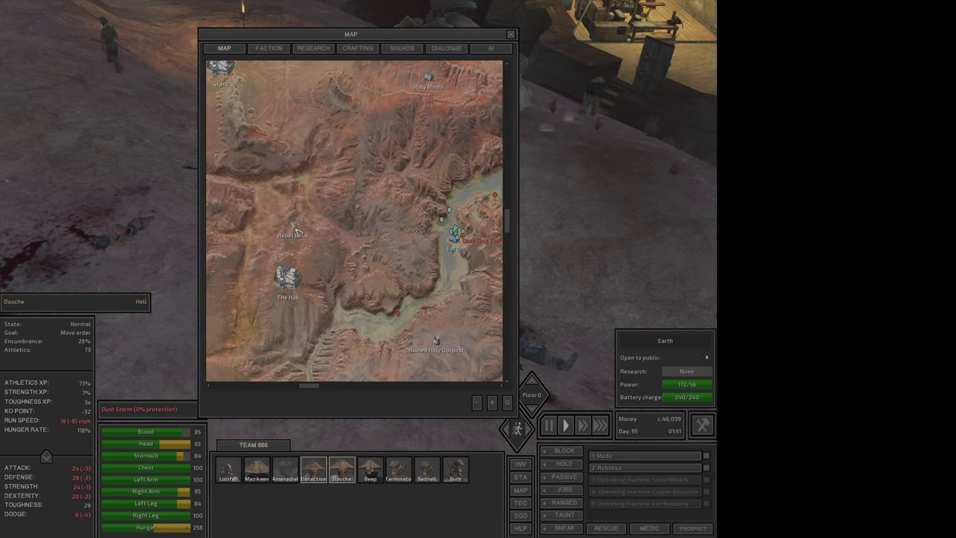
pyautogui.press('m')
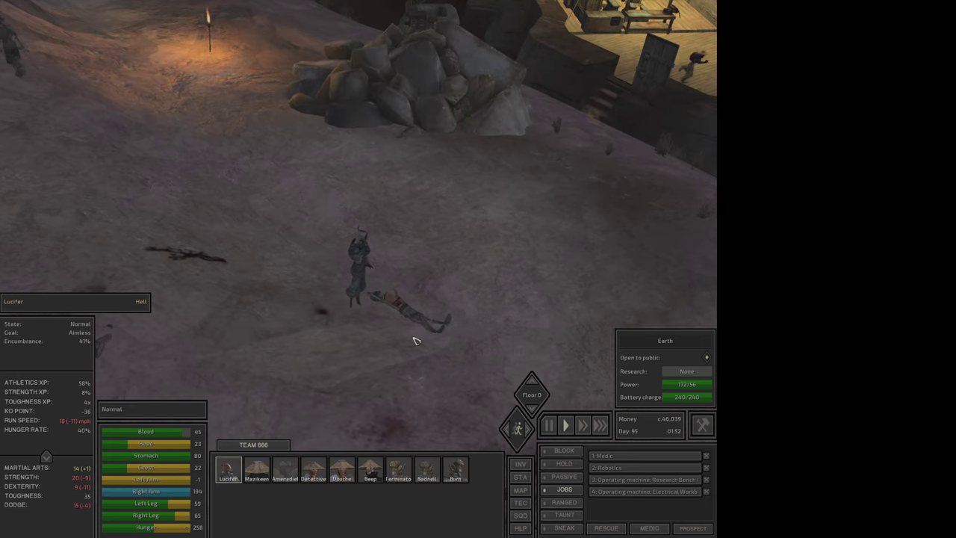
# Send Lucifer toward the torchlit path, inspect the downed bandit, and view Mazikeen's inventory
pyautogui.rightClick(384, 202)
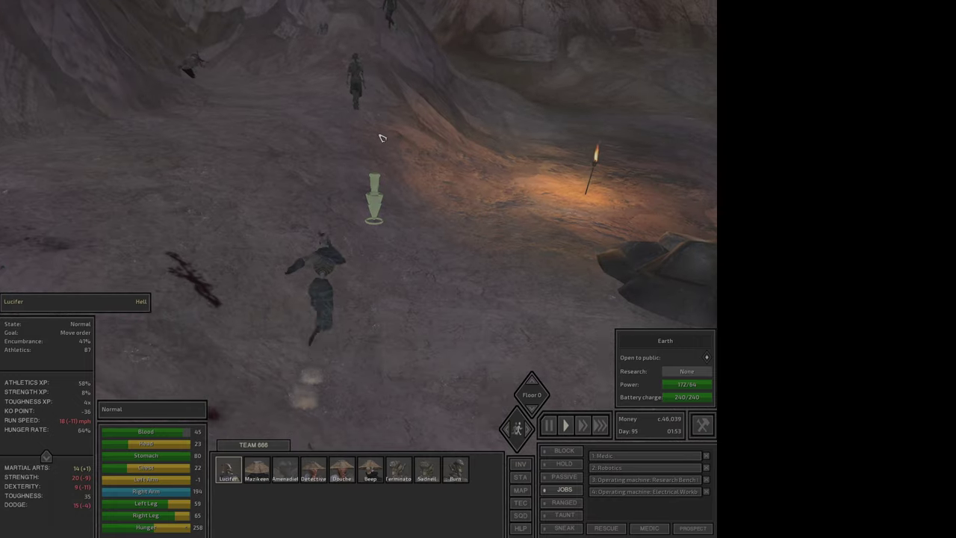
pyautogui.click(147, 59)
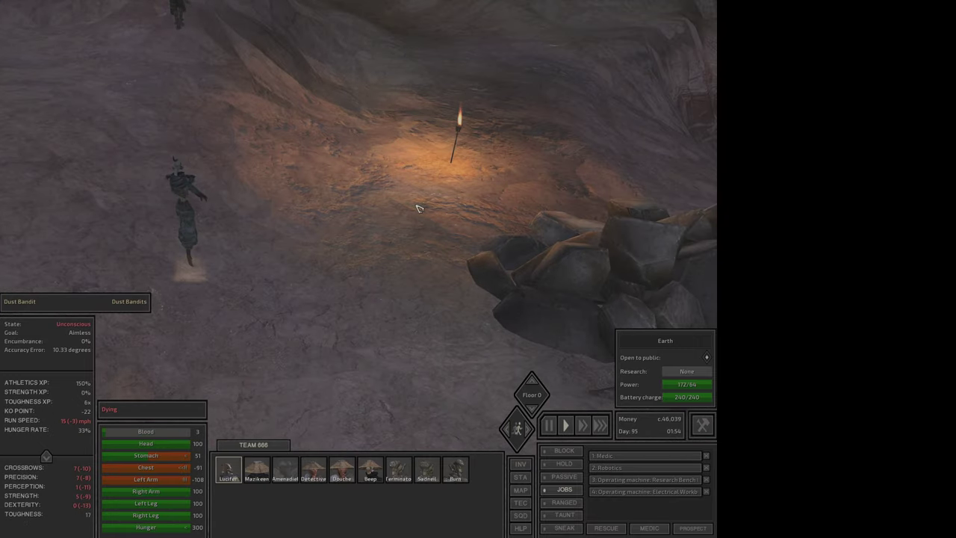
pyautogui.press('q')
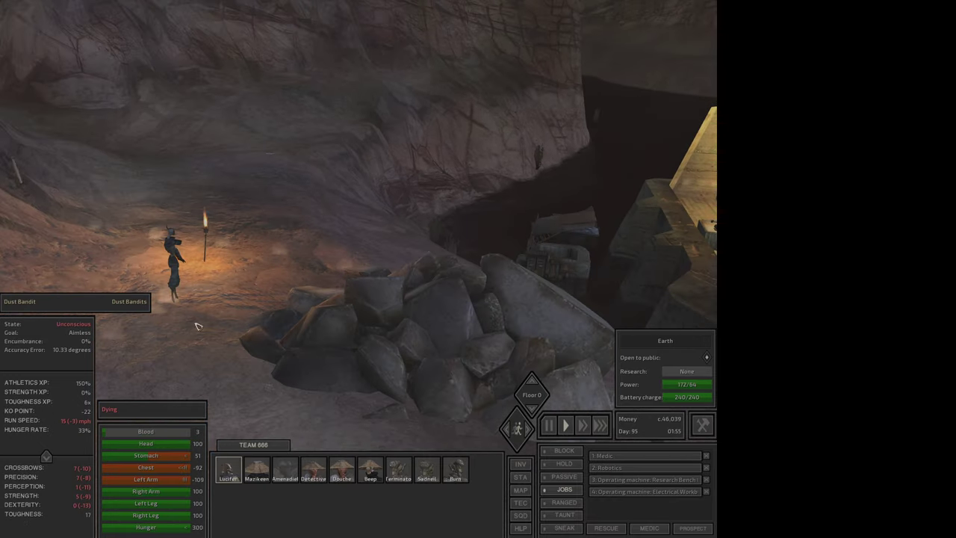
pyautogui.click(266, 476)
pyautogui.press('i')
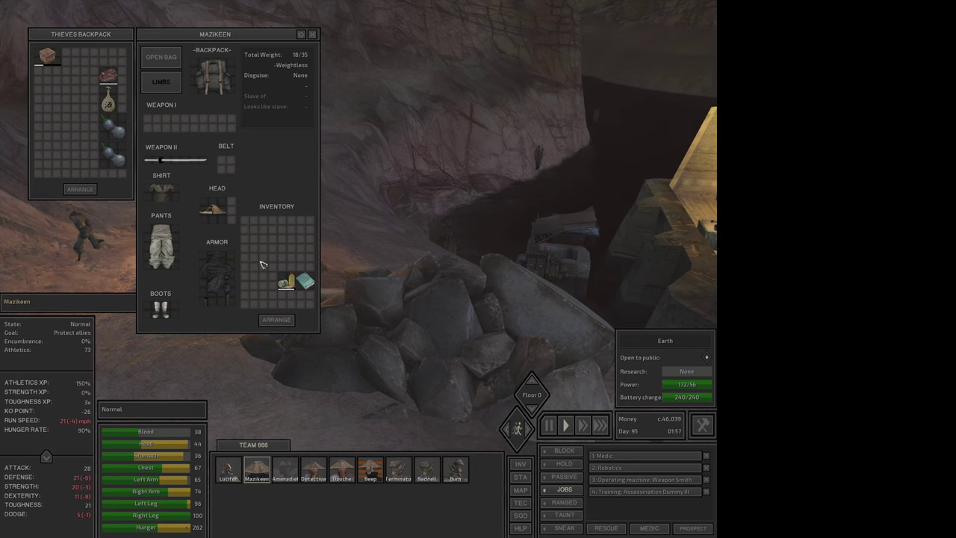
# Try adding an item to Amenadiel's full inventory, then bring up Mazikeen's inventory again
pyautogui.press('e')
pyautogui.click(284, 469)
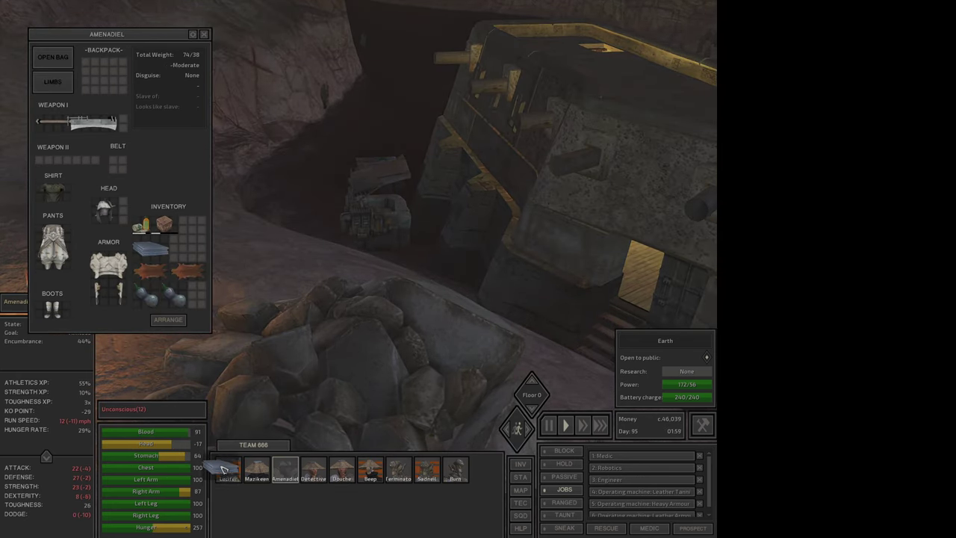
pyautogui.moveTo(186, 249); pyautogui.dragTo(228, 469)
pyautogui.press('e')
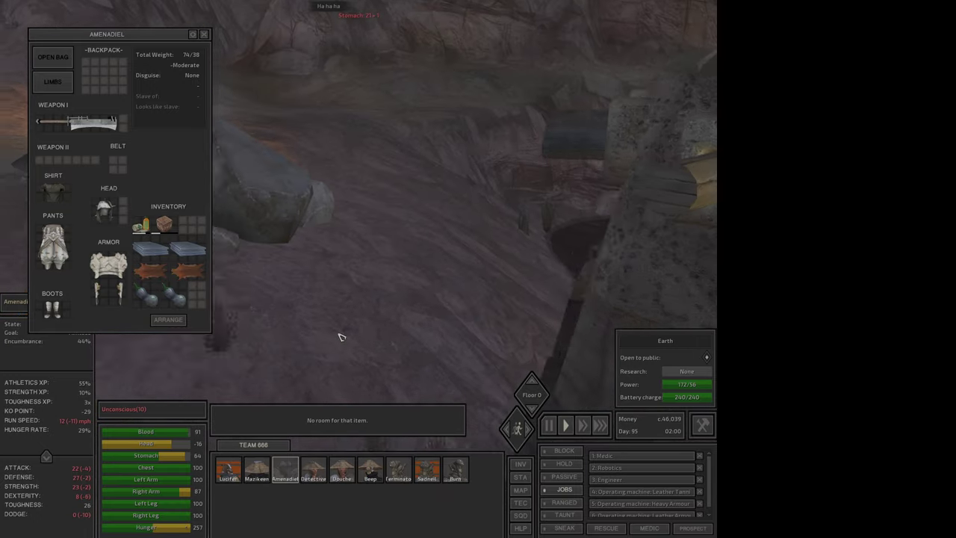
pyautogui.press('Tab')
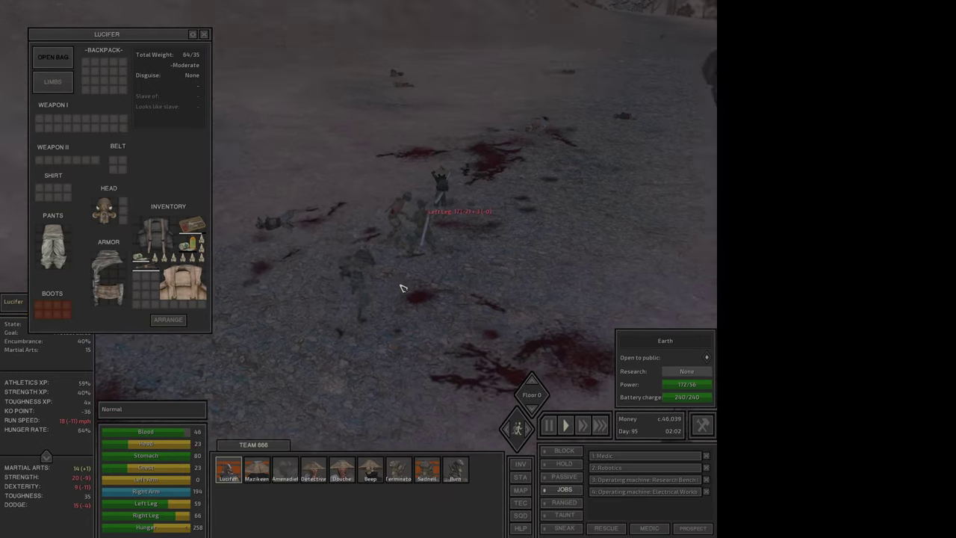
pyautogui.press('i')
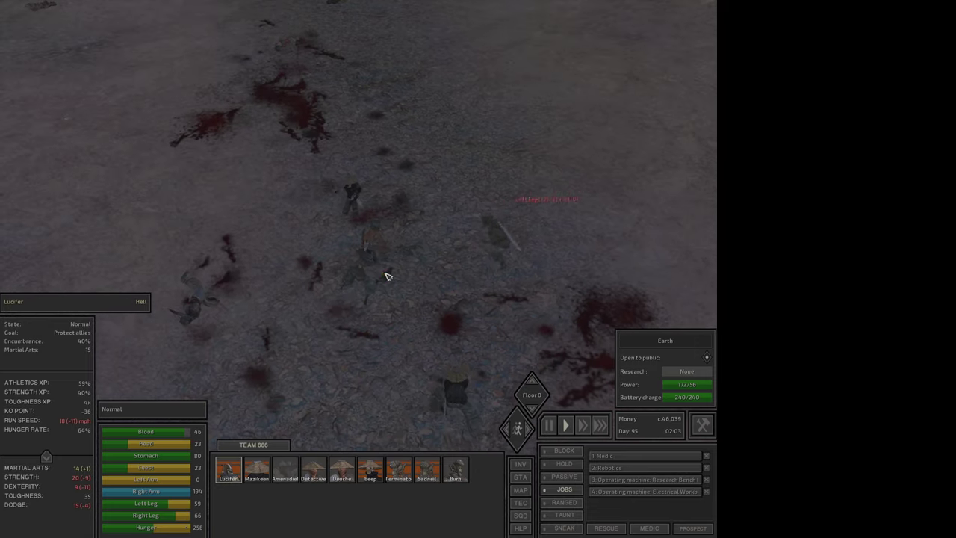
pyautogui.press('F1')
pyautogui.press('F1')
pyautogui.press('F1')
pyautogui.press('F1')
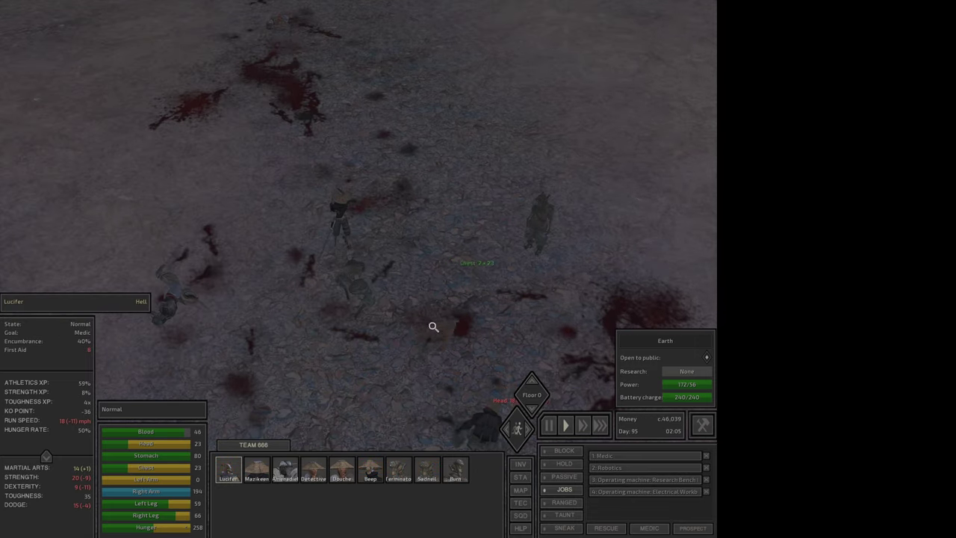
pyautogui.click(257, 469)
pyautogui.press('i')
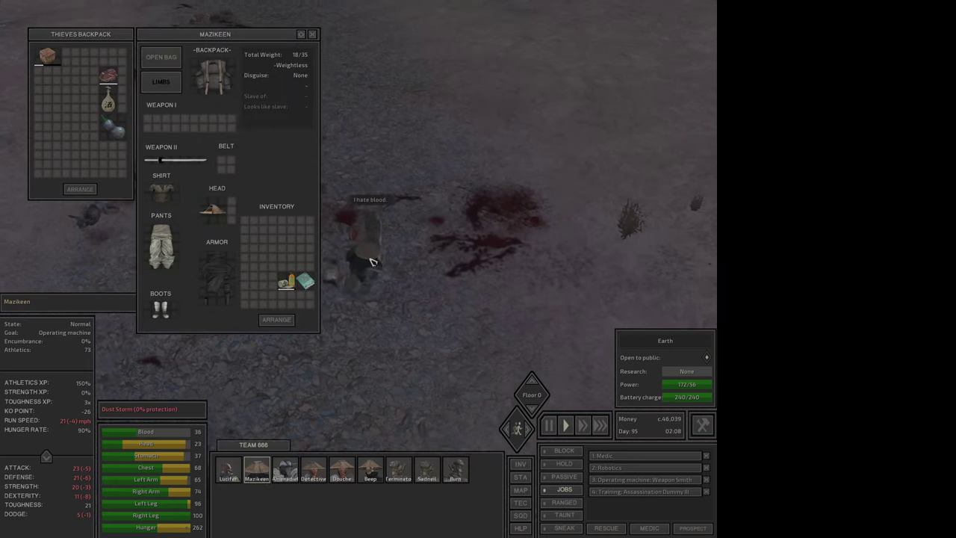
# Walk Mazikeen to the base building and move her first aid kit to the top slot
pyautogui.press('i')
pyautogui.press('i')
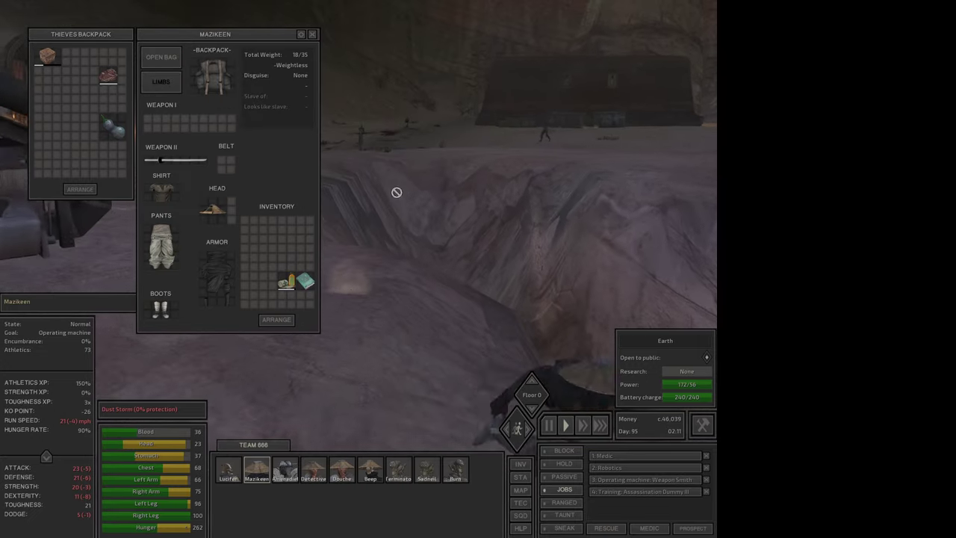
pyautogui.rightClick(489, 153)
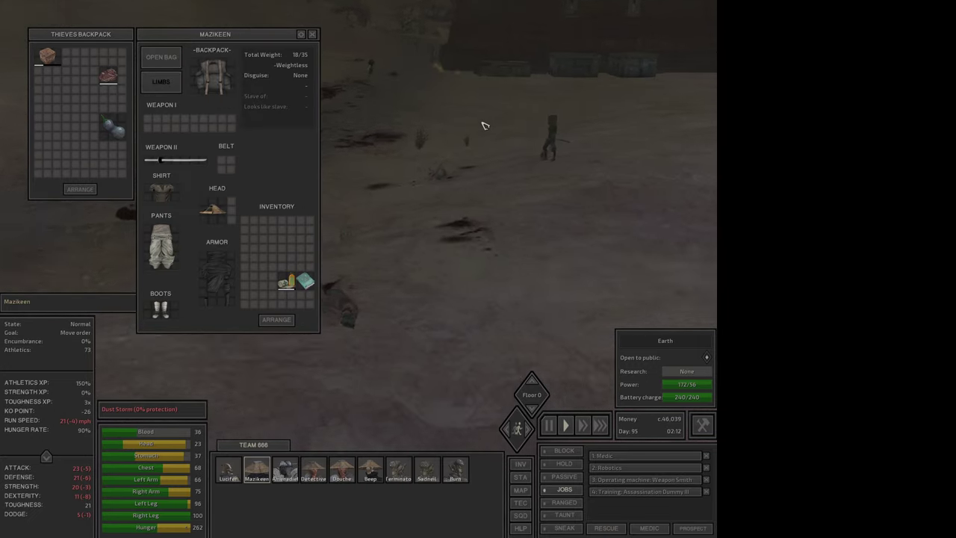
pyautogui.rightClick(564, 98)
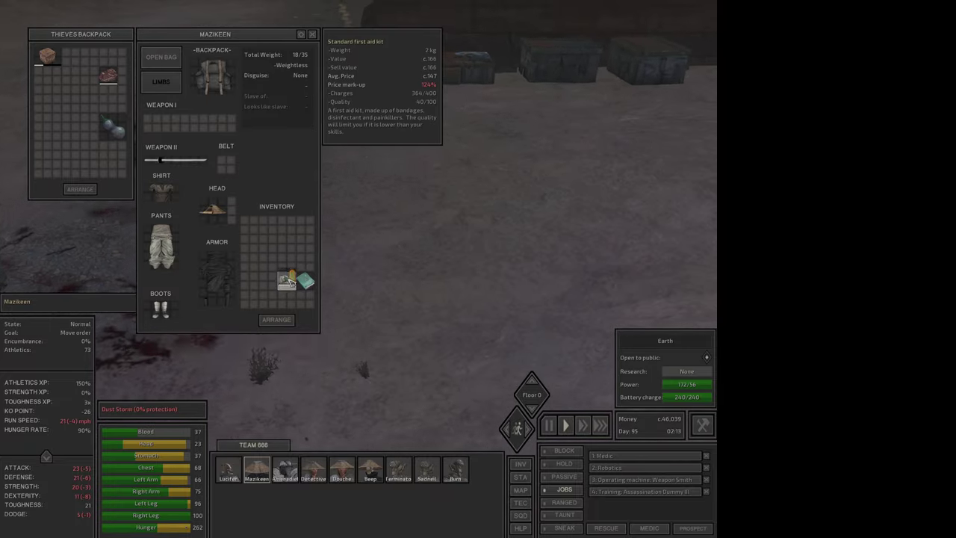
pyautogui.moveTo(286, 283); pyautogui.dragTo(305, 228)
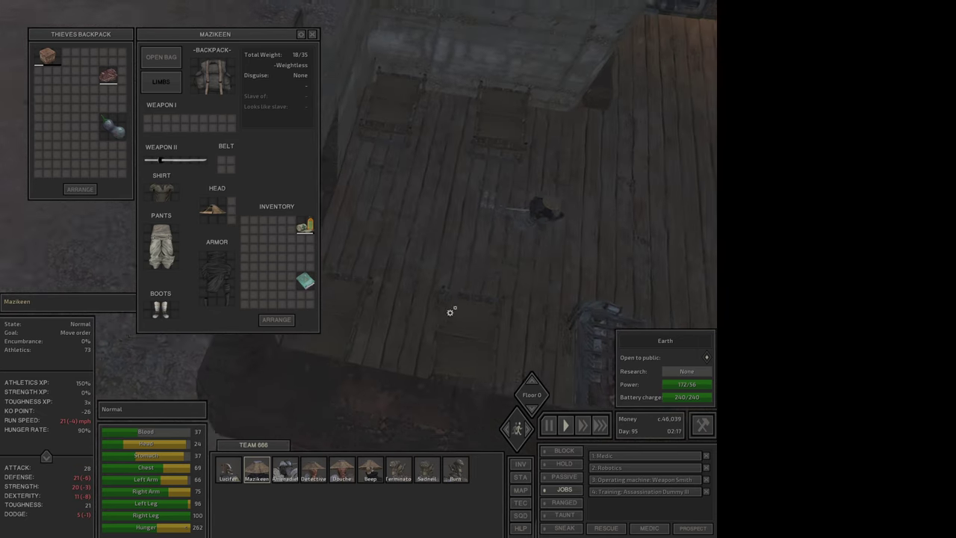
# Have Mazikeen use Research Bench IV and put the green book into it
pyautogui.press('space')
pyautogui.rightClick(347, 117)
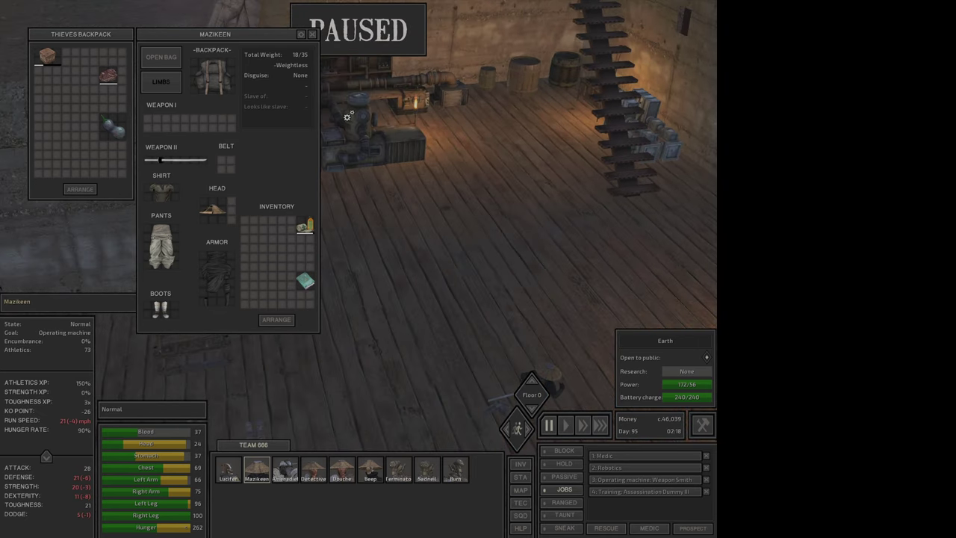
pyautogui.click(347, 116)
pyautogui.keyDown('ctrl'); pyautogui.click(305, 281); pyautogui.keyUp('ctrl')
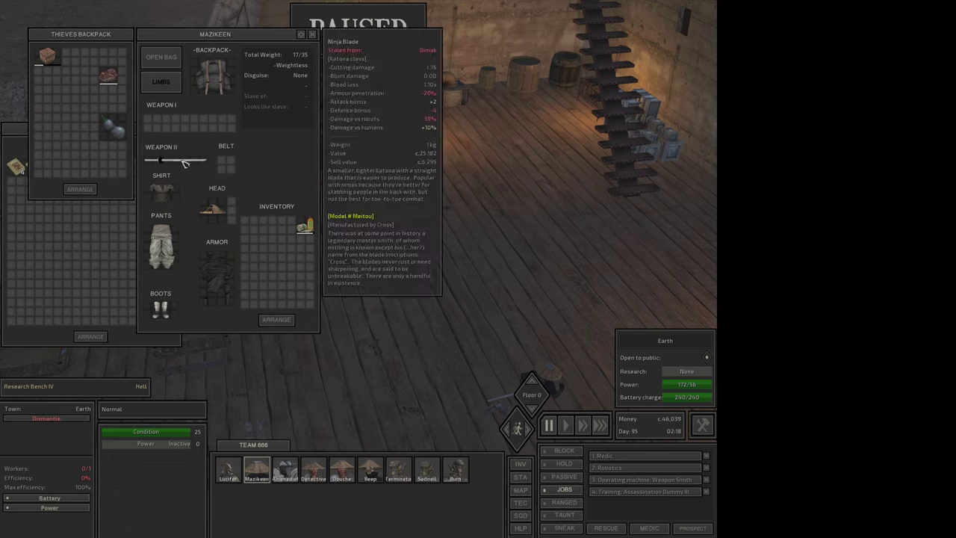
pyautogui.moveTo(47, 56); pyautogui.dragTo(284, 478)
# Deposit Amenadiel's iron plates into the Iron Plates storage
pyautogui.click(284, 478)
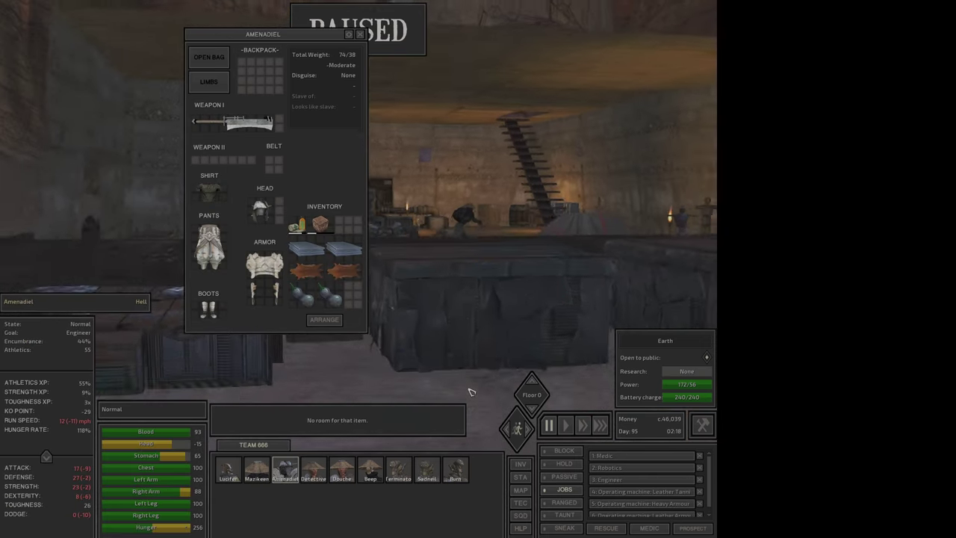
pyautogui.click(438, 281)
pyautogui.keyDown('ctrl'); pyautogui.click(344, 249); pyautogui.keyUp('ctrl')
pyautogui.keyDown('ctrl'); pyautogui.click(306, 249); pyautogui.keyUp('ctrl')
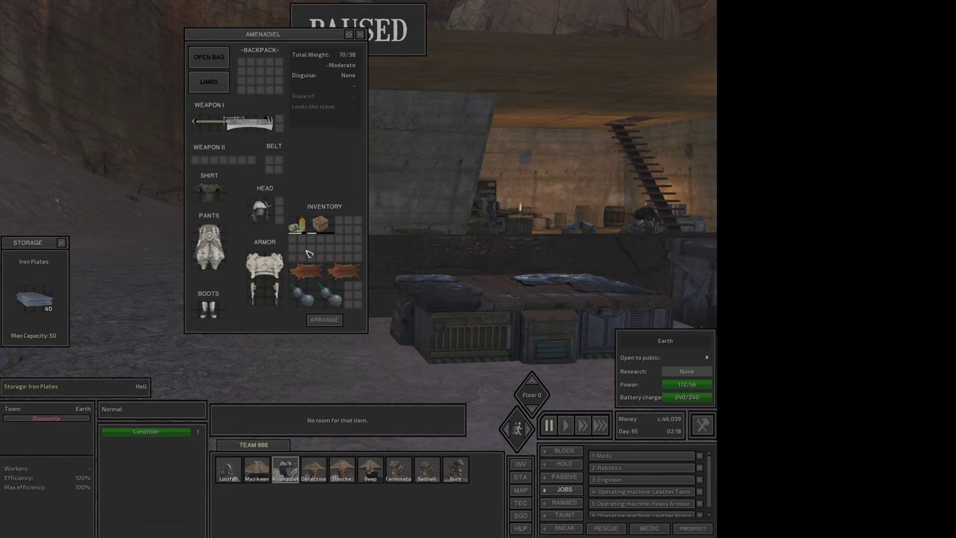
# Store the crate and meat from Mazikeen's backpack in the Food Store
pyautogui.click(256, 471)
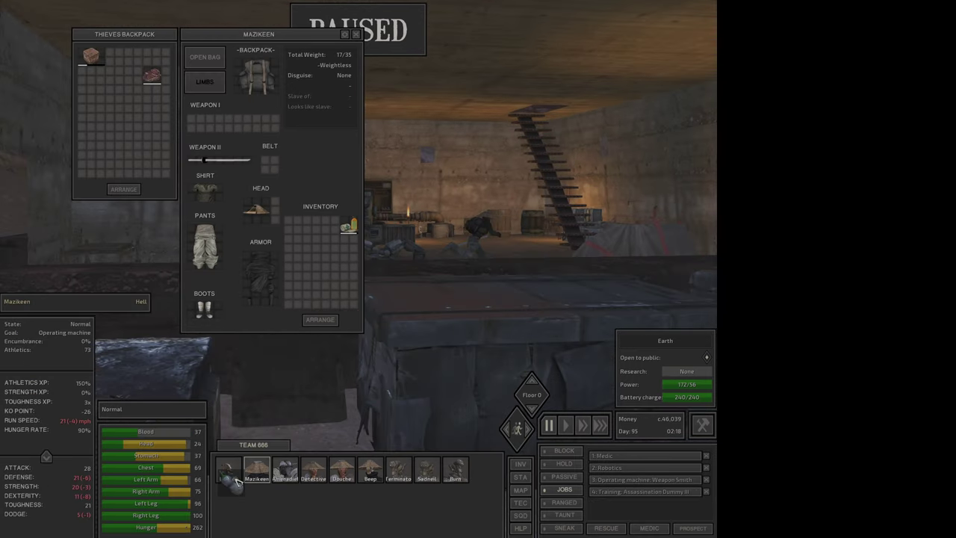
pyautogui.click(441, 236)
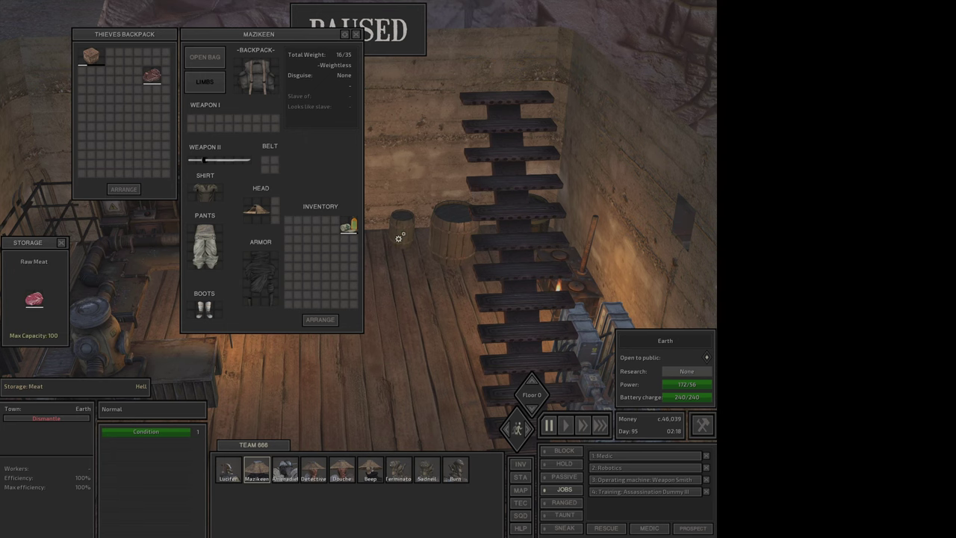
pyautogui.click(437, 224)
pyautogui.keyDown('ctrl'); pyautogui.click(152, 75); pyautogui.keyUp('ctrl')
pyautogui.keyDown('ctrl'); pyautogui.click(91, 57); pyautogui.keyUp('ctrl')
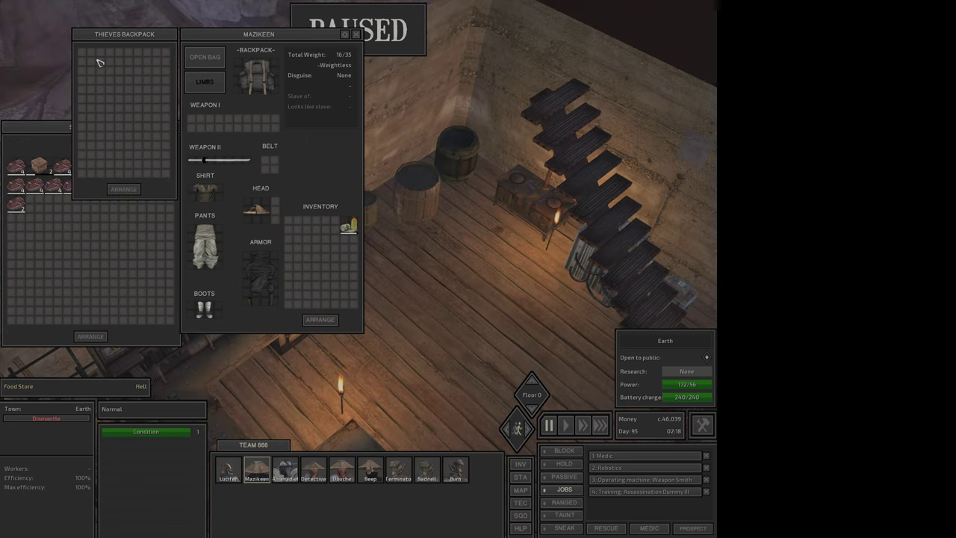
pyautogui.click(356, 34)
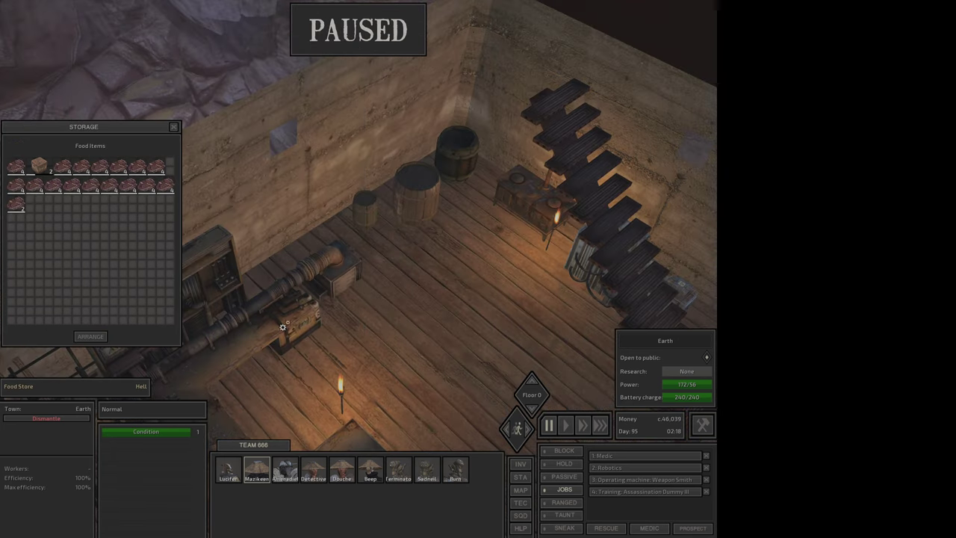
pyautogui.click(286, 477)
# Resume the game and check Amenadiel's, Douche's and Terminator's inventories
pyautogui.press('space')
pyautogui.press('i')
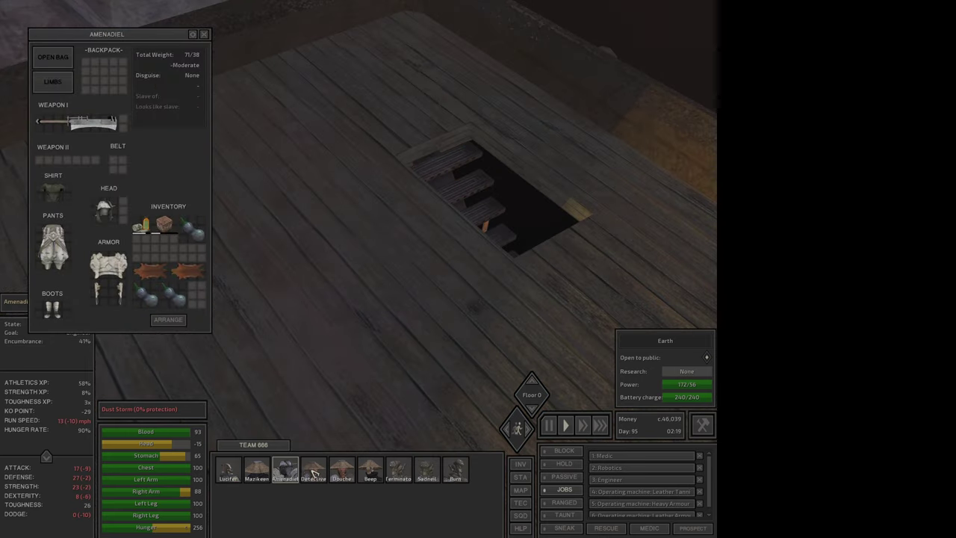
pyautogui.click(344, 472)
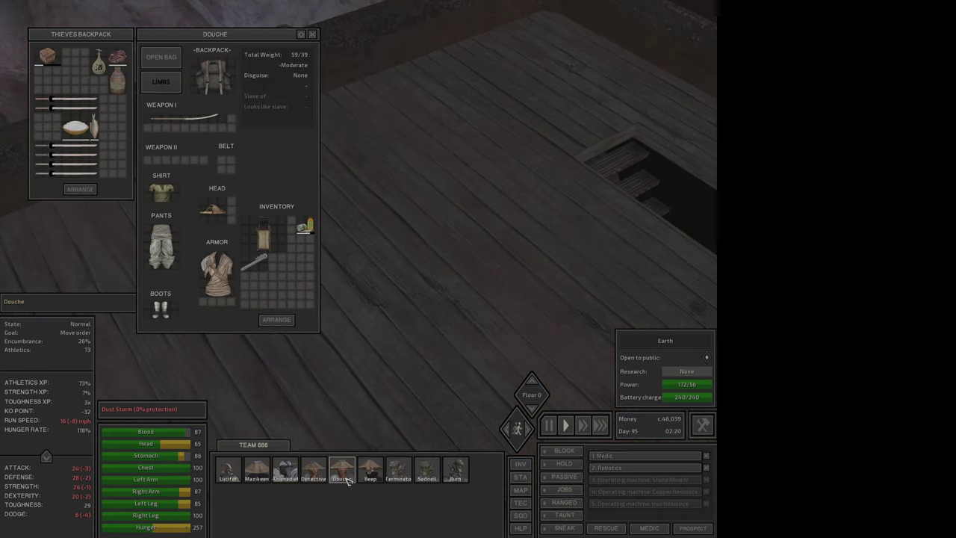
pyautogui.click(372, 478)
pyautogui.click(400, 476)
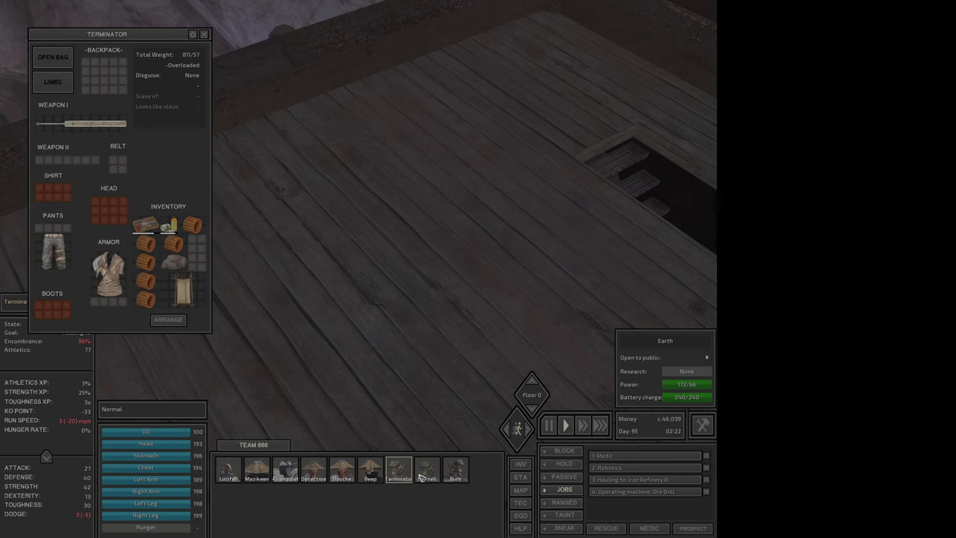
pyautogui.click(257, 473)
# Check the world map around Dust King Tower and Beep's inventory, then close both
pyautogui.press('i')
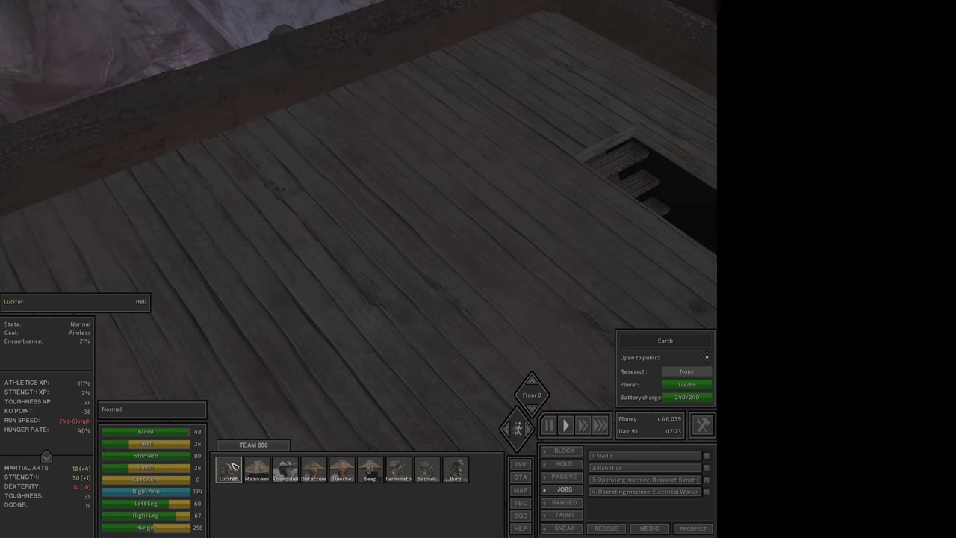
pyautogui.press('m')
pyautogui.moveTo(351, 237); pyautogui.dragTo(389, 263)
pyautogui.moveTo(261, 231); pyautogui.dragTo(298, 257)
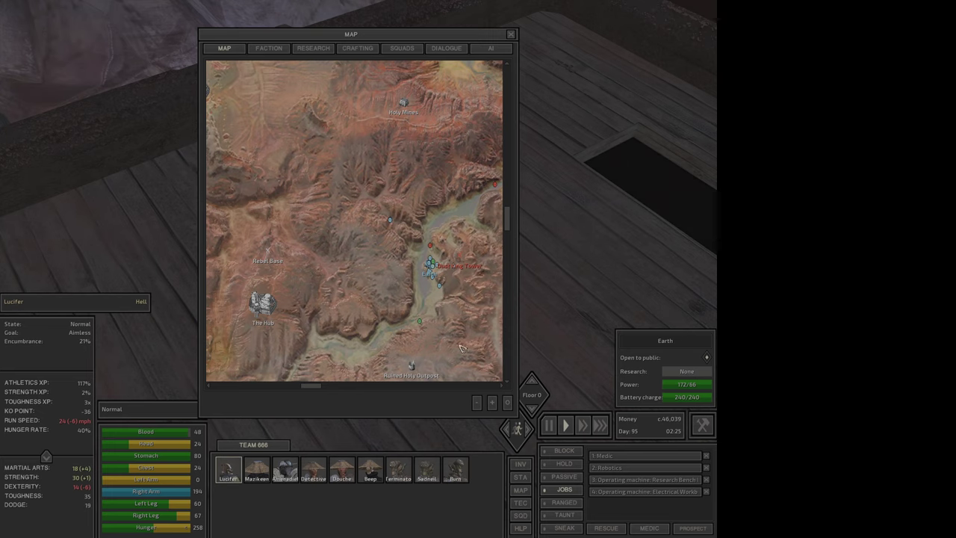
pyautogui.moveTo(461, 348); pyautogui.dragTo(458, 342)
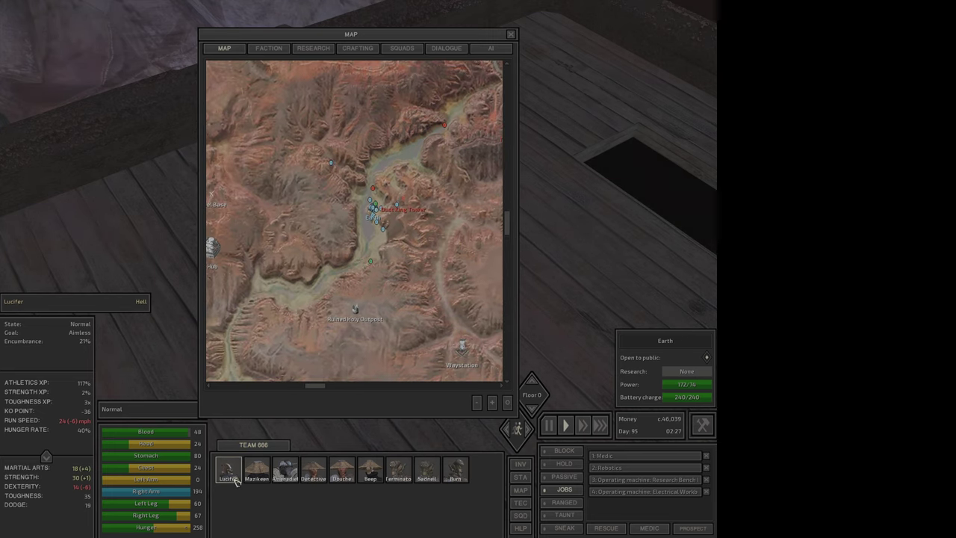
pyautogui.doubleClick(370, 471)
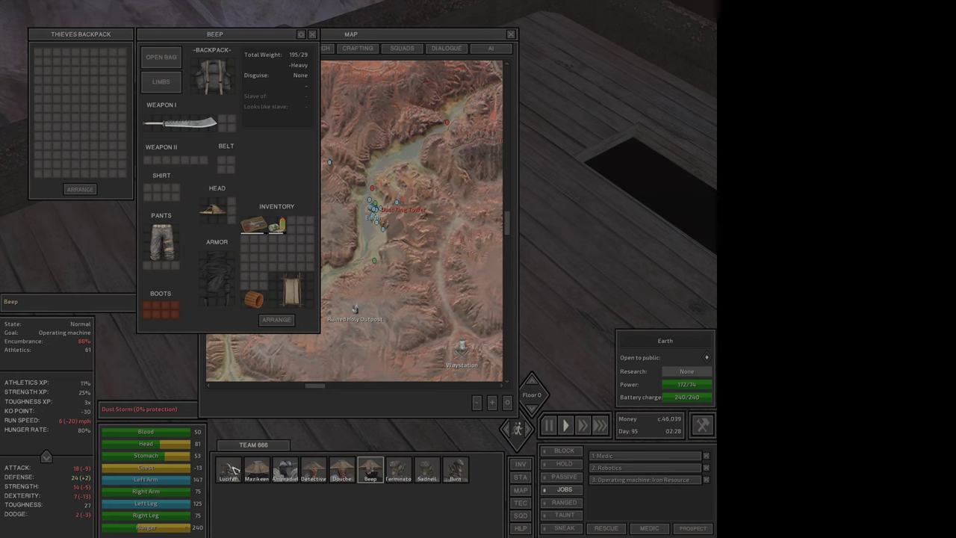
pyautogui.doubleClick(233, 471)
pyautogui.press('Escape')
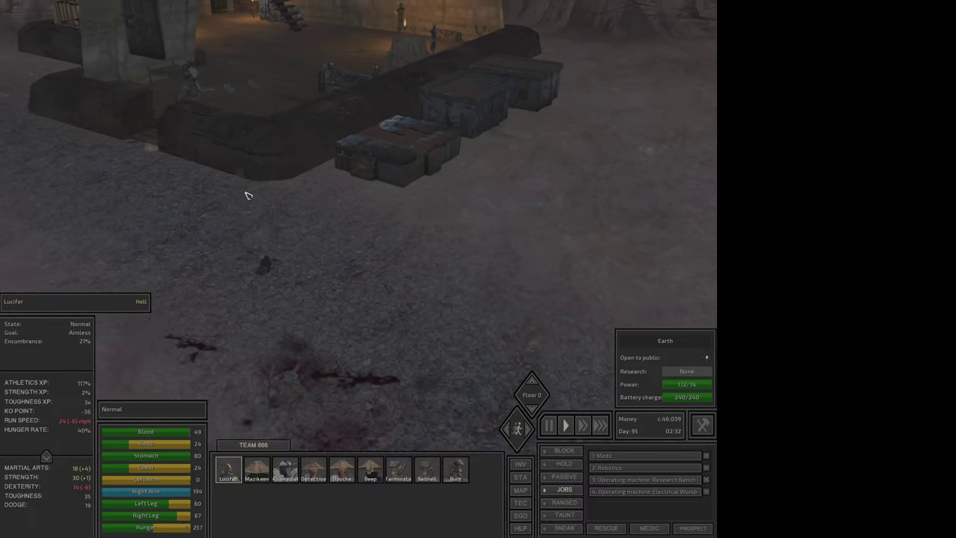
pyautogui.scroll(2, 249, 195)
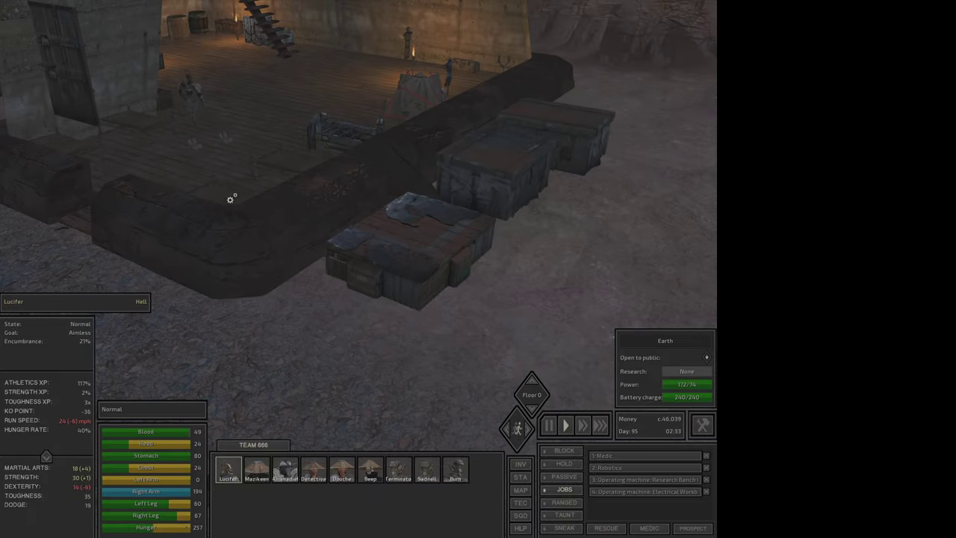
pyautogui.scroll(5, 231, 199)
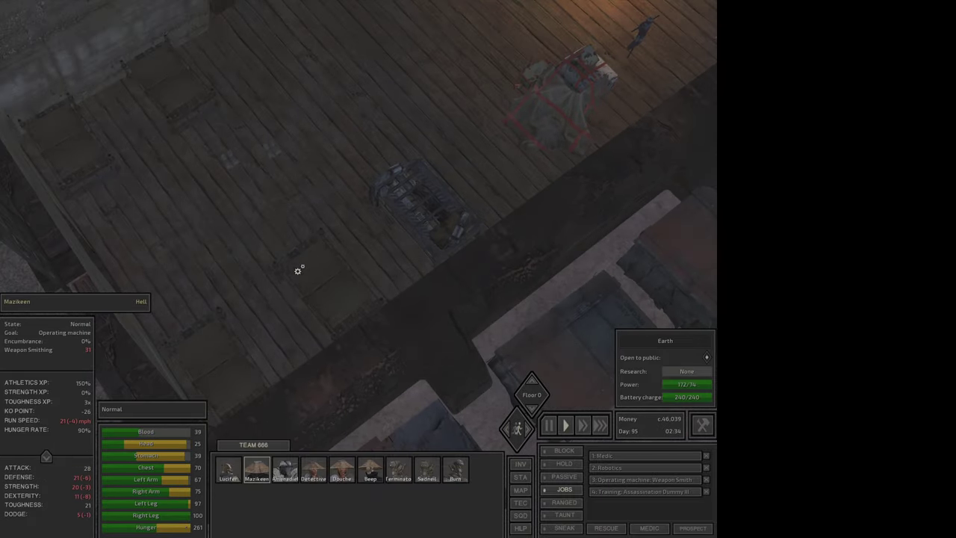
# Check on Amenadiel, Douche, Beep, Terminator and Burn in turn, then centre on Lucifer
pyautogui.press('3')
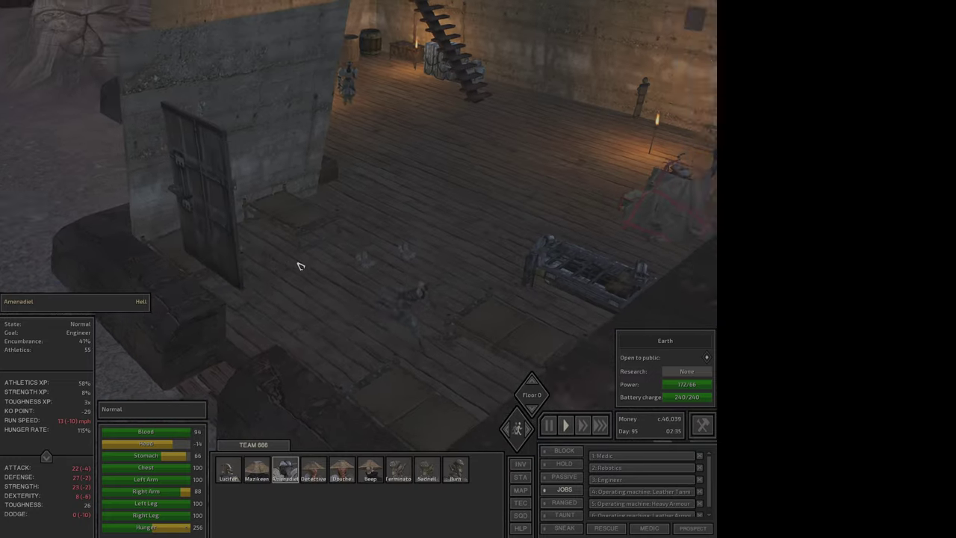
pyautogui.press('5')
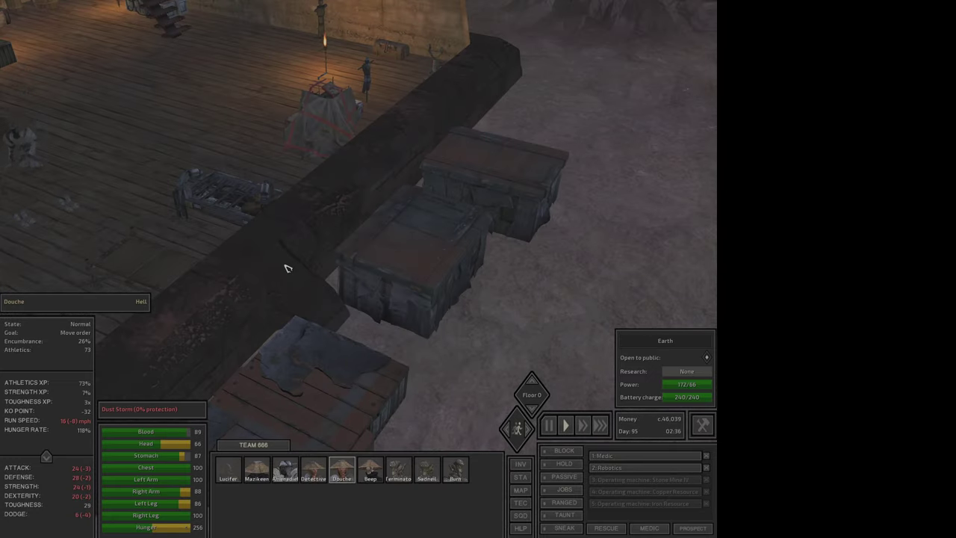
pyautogui.press('6')
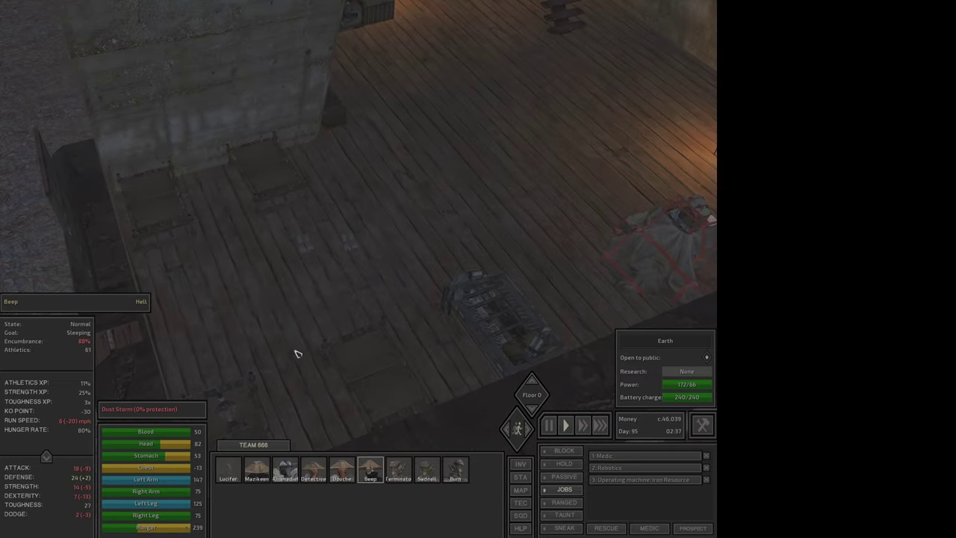
pyautogui.press('7')
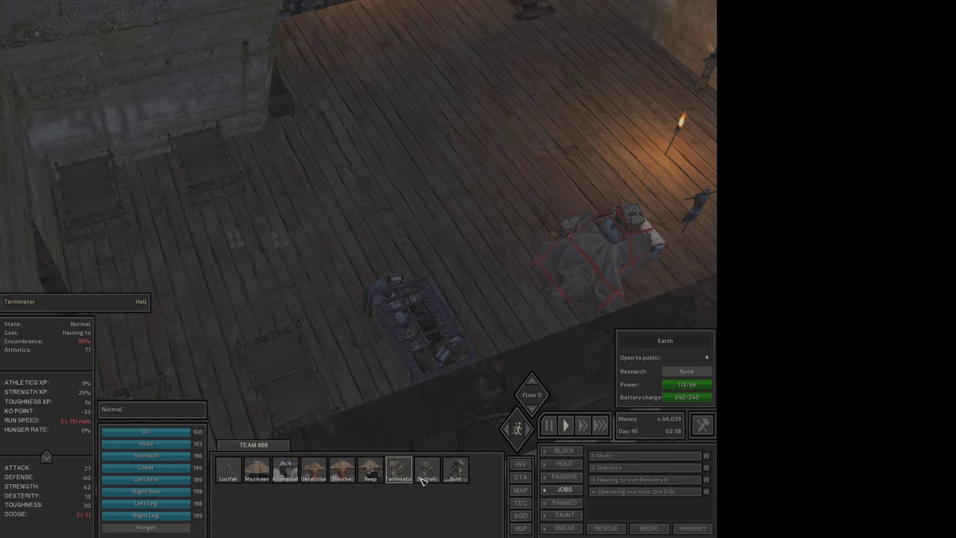
pyautogui.click(423, 478)
pyautogui.click(457, 470)
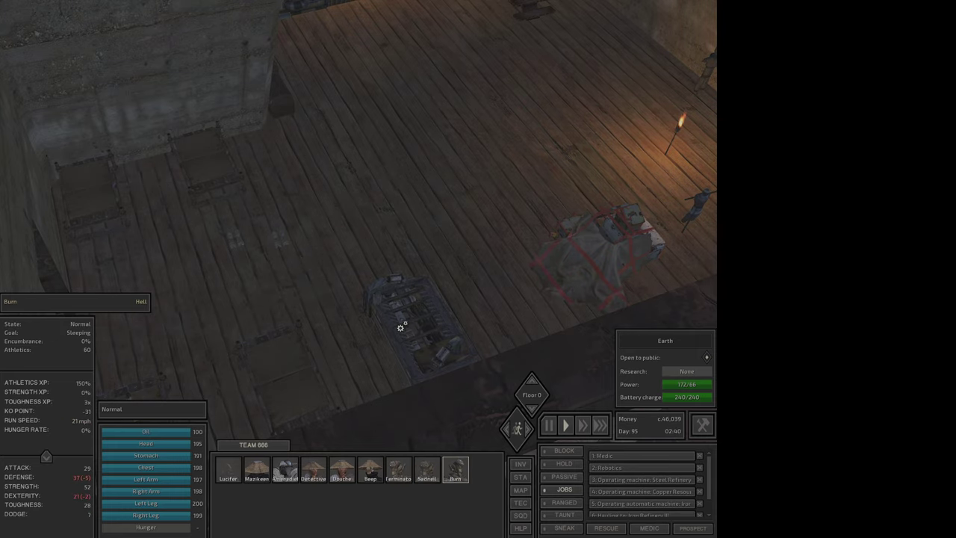
pyautogui.press('e')
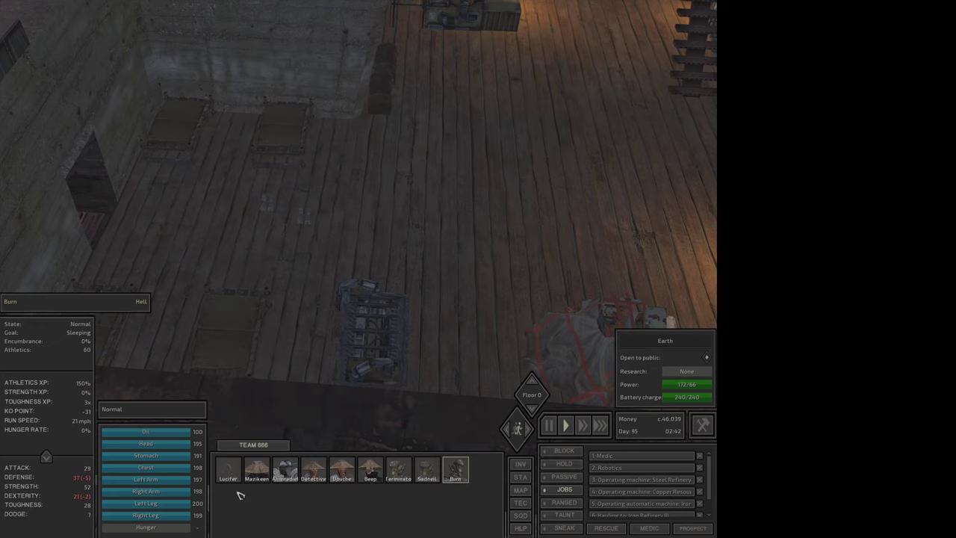
pyautogui.doubleClick(229, 475)
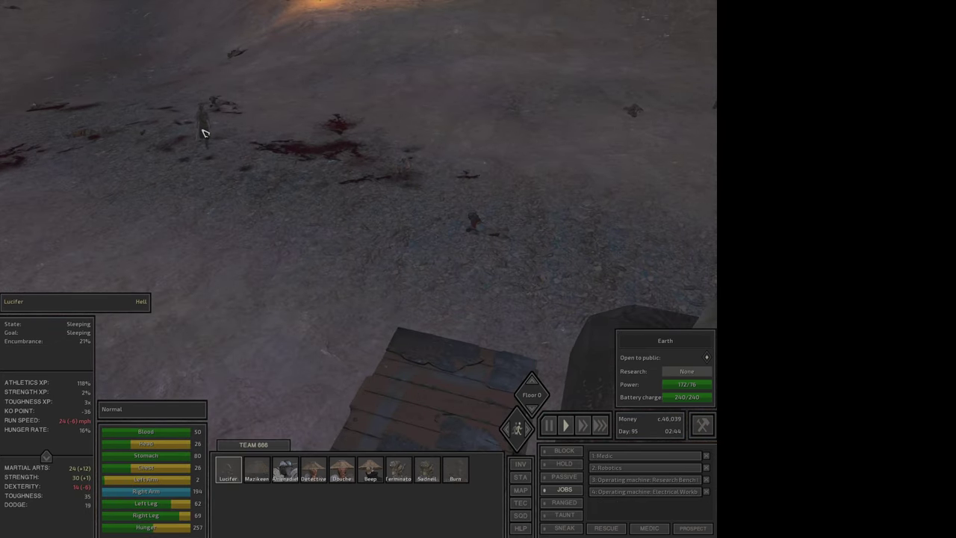
# View Terminator's character details, switch to fast-forward, and select Error Code 0xFFFFFF
pyautogui.click(205, 133)
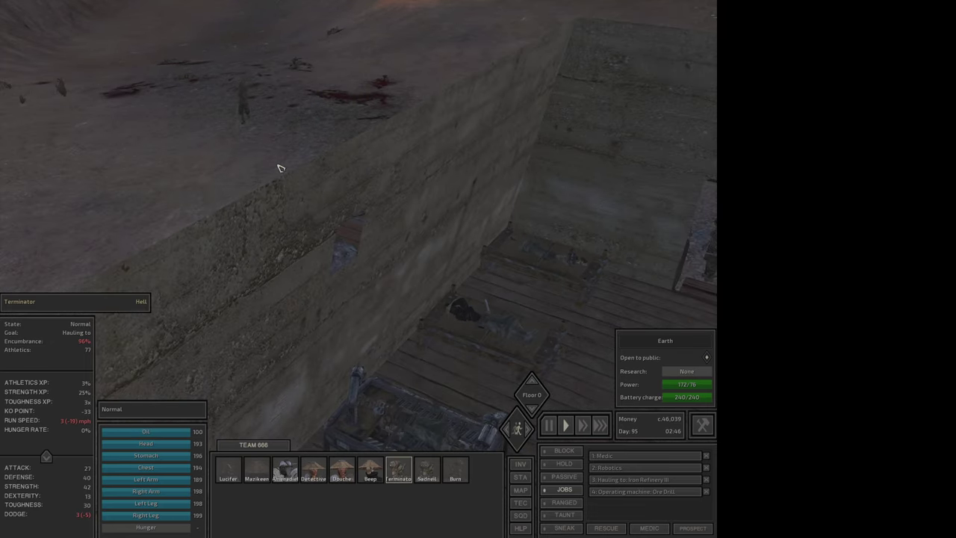
pyautogui.press('c')
pyautogui.press('c')
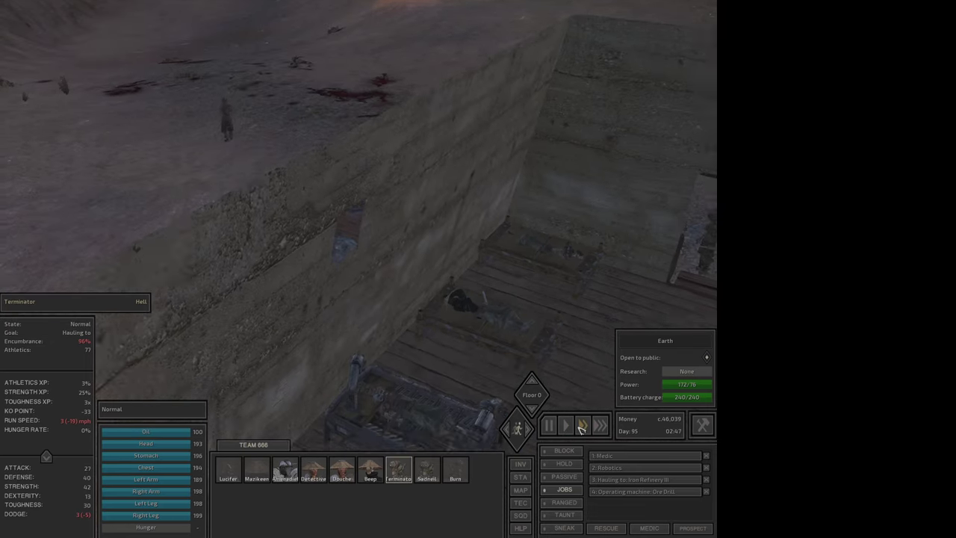
pyautogui.click(582, 426)
pyautogui.click(264, 322)
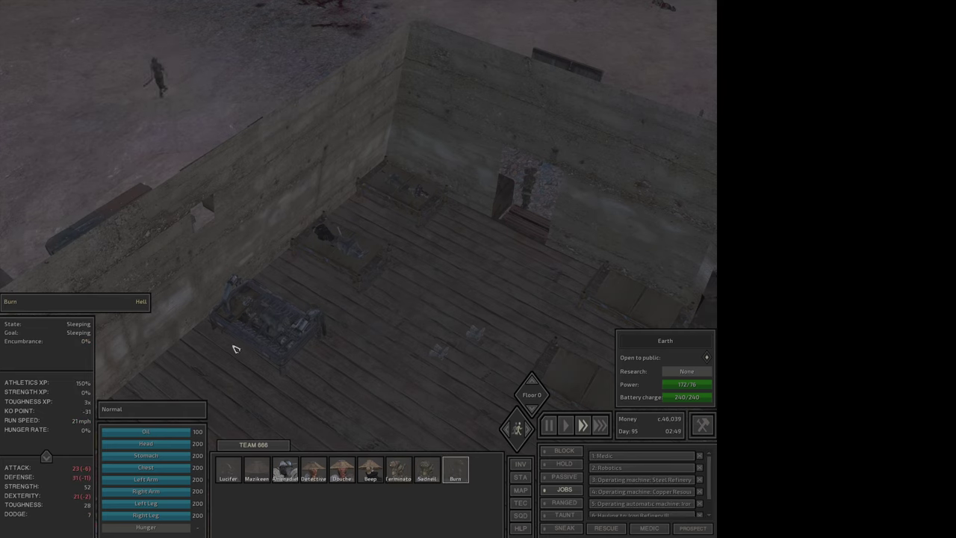
pyautogui.click(341, 342)
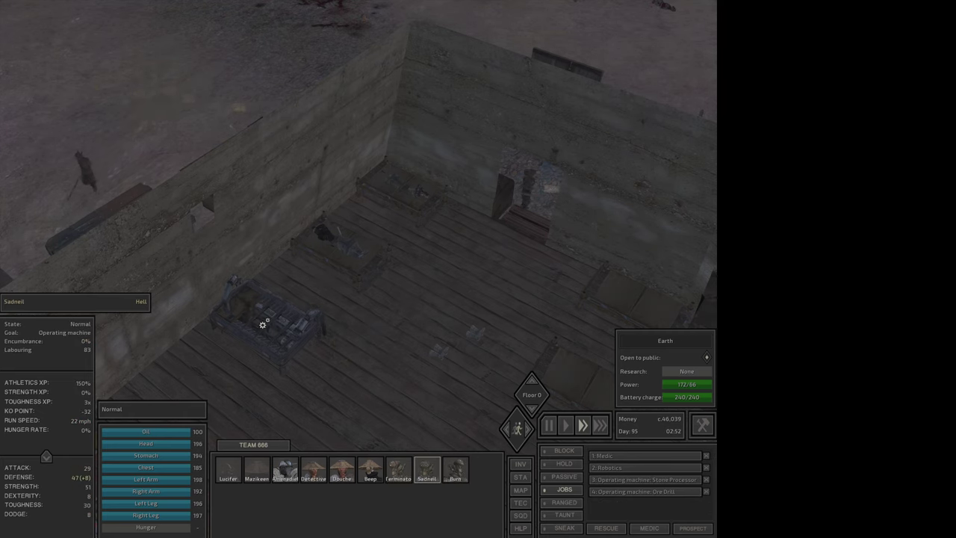
pyautogui.click(544, 207)
pyautogui.click(479, 235)
# Order Error Code to follow, then review Terminator's and Douche's inventories
pyautogui.rightClick(445, 222)
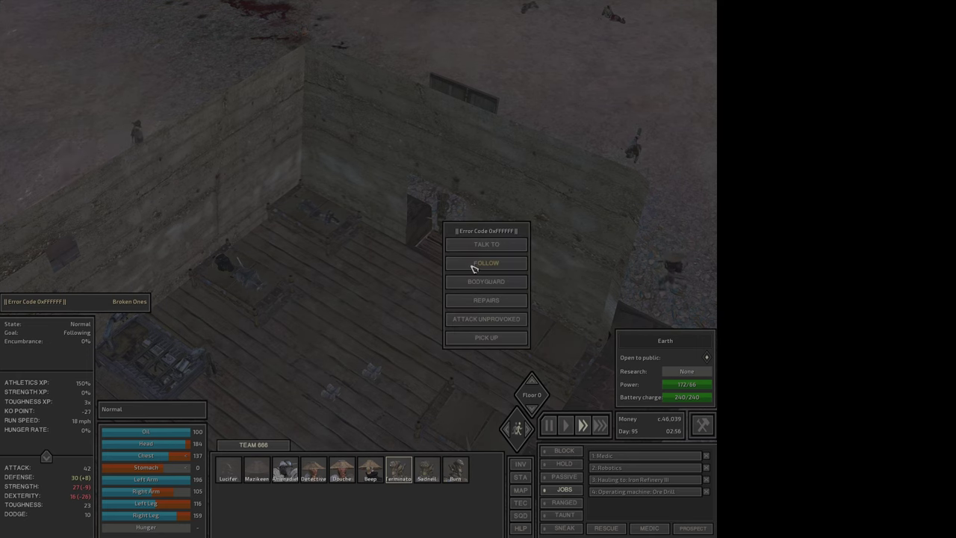
pyautogui.click(493, 300)
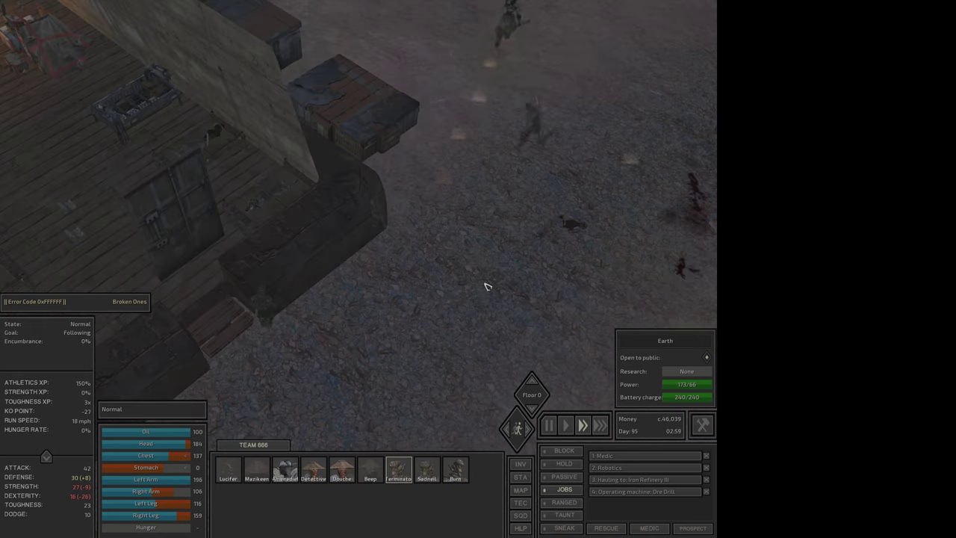
pyautogui.press('i')
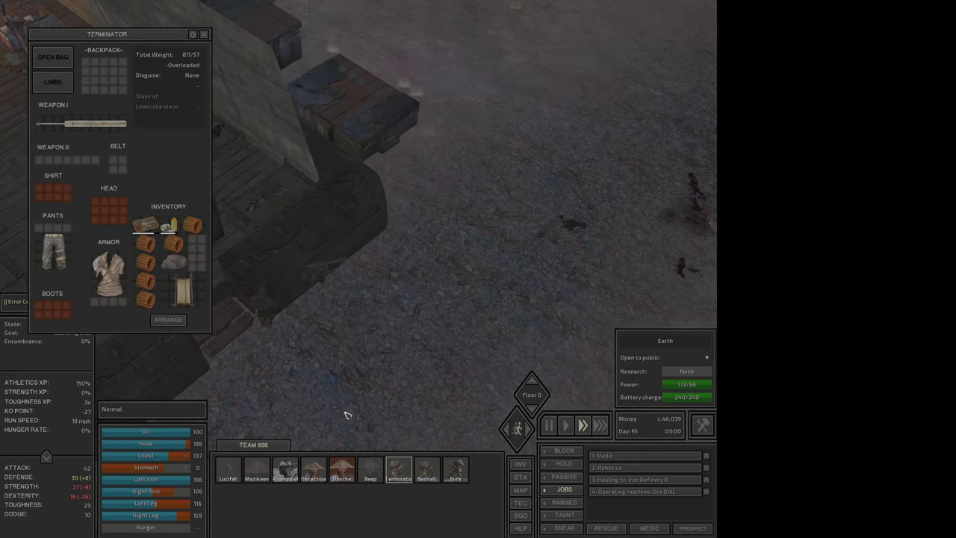
pyautogui.click(343, 469)
pyautogui.click(342, 475)
pyautogui.press('m')
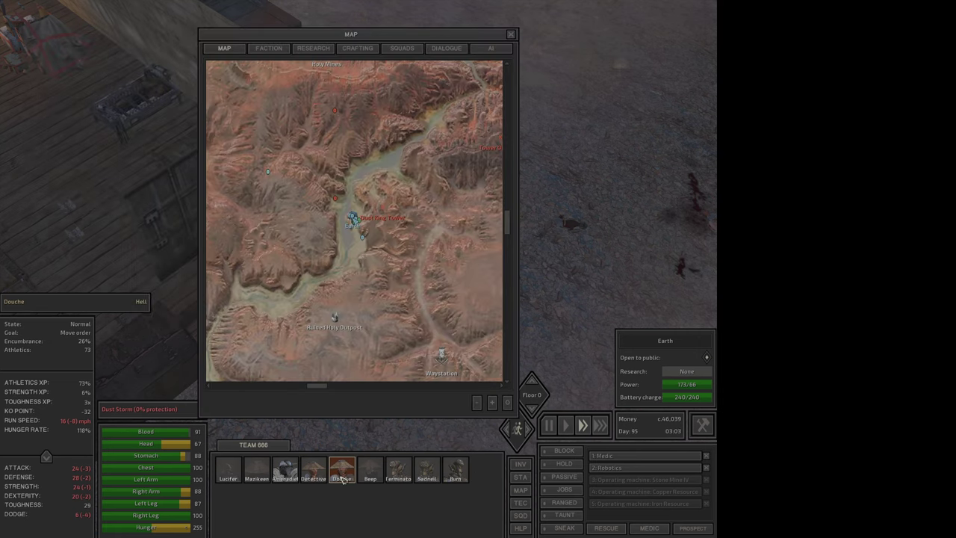
pyautogui.scroll(-2, 313, 208)
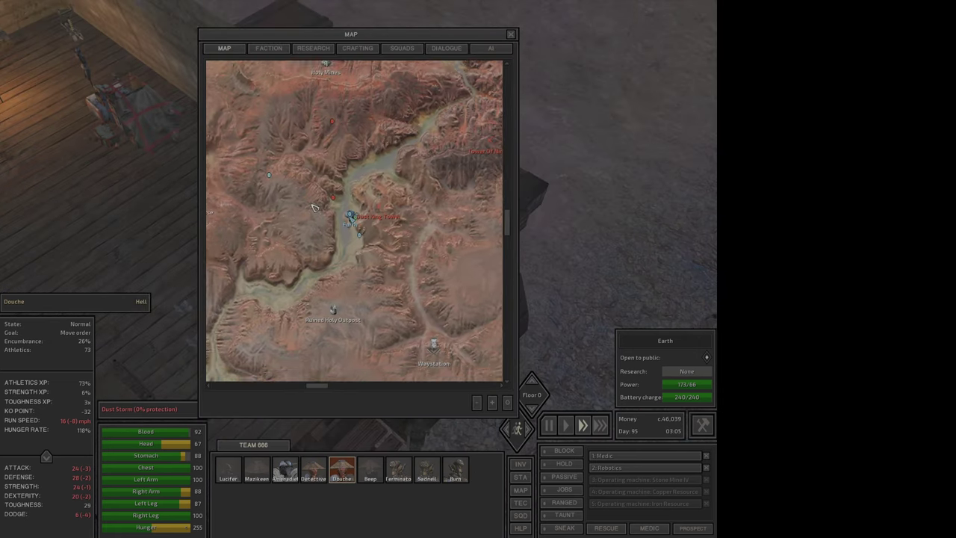
# Close the world map and review Terminator's attributes and skills
pyautogui.moveTo(314, 208); pyautogui.dragTo(290, 211)
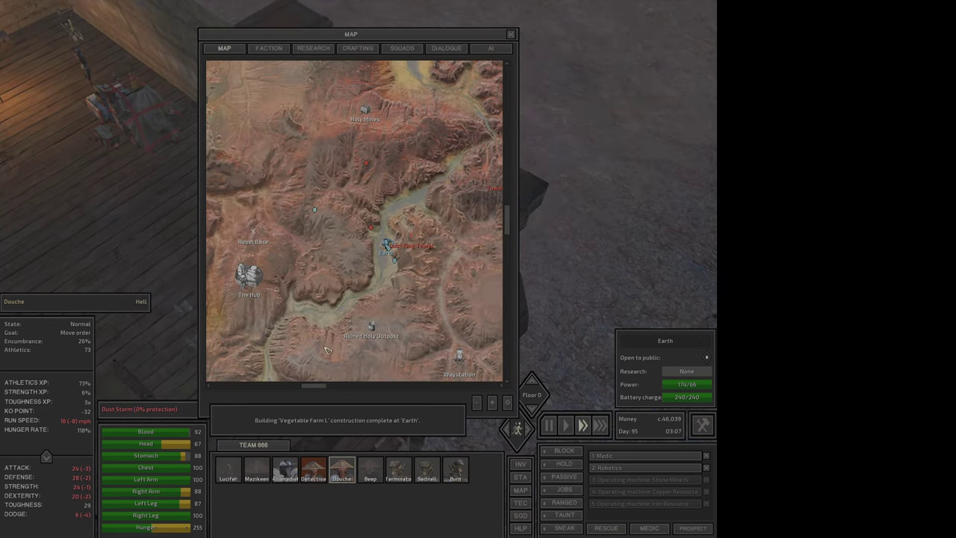
pyautogui.click(326, 474)
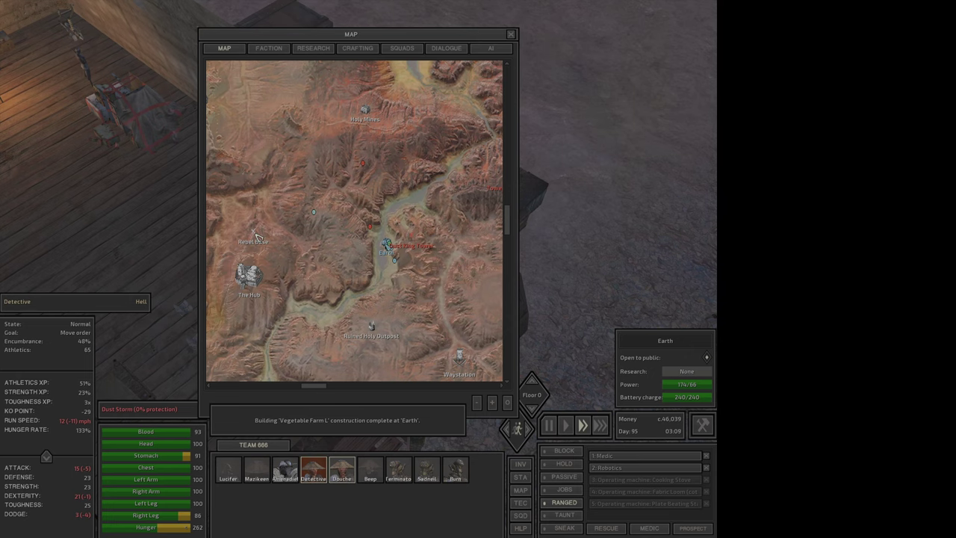
pyautogui.moveTo(253, 236)
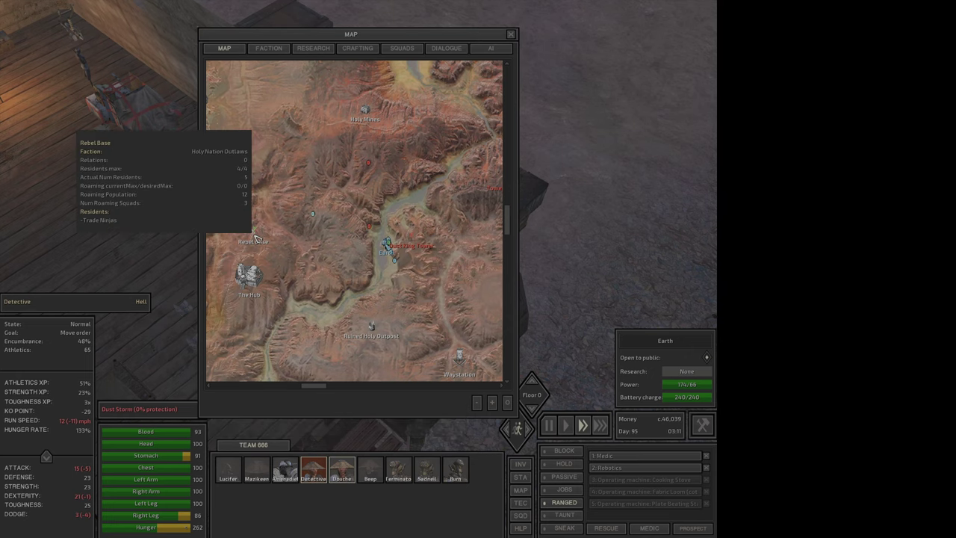
pyautogui.press('Tab')
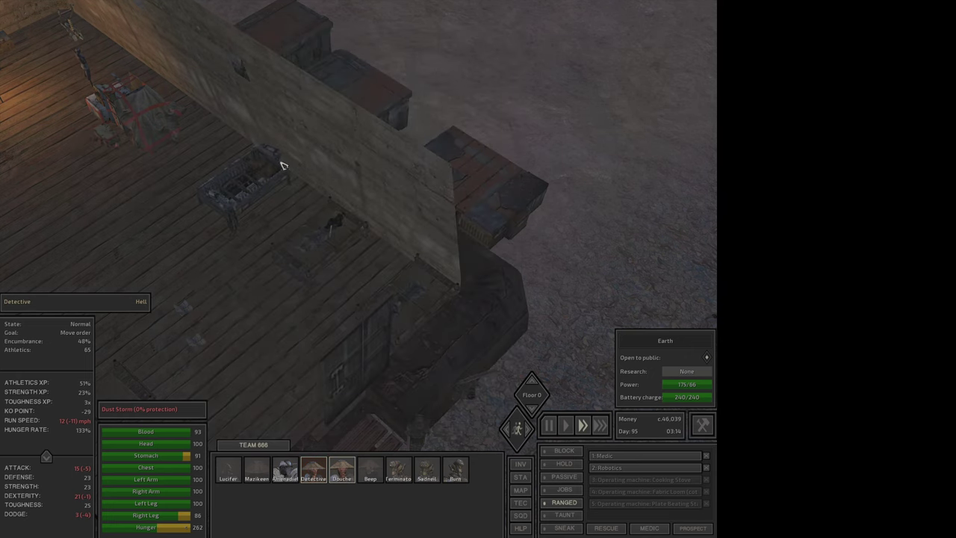
pyautogui.press('e')
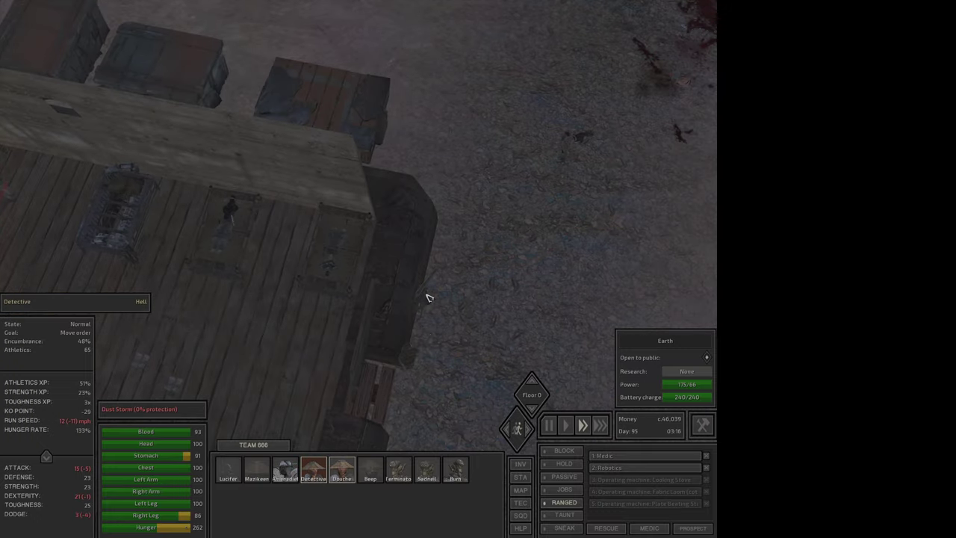
pyautogui.click(428, 298)
pyautogui.click(339, 352)
pyautogui.press('Tab')
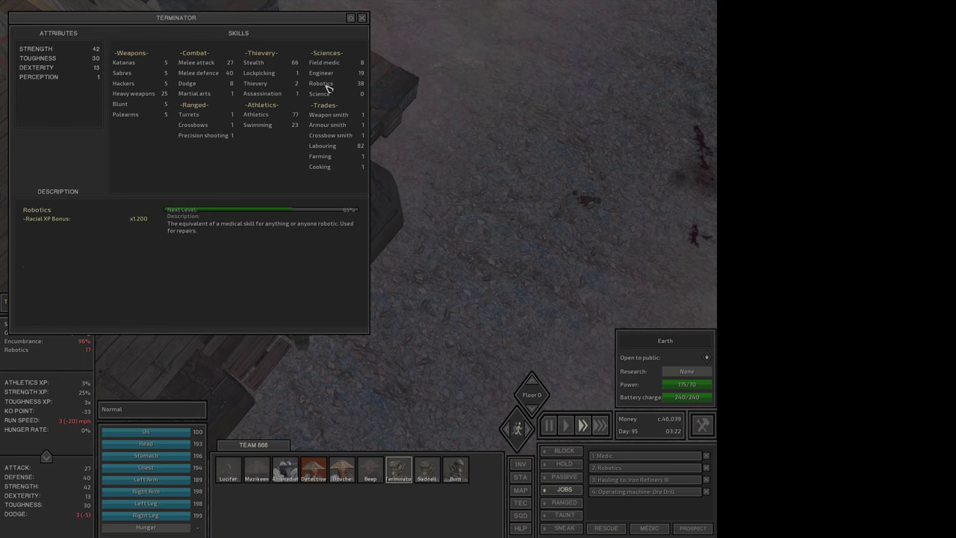
pyautogui.press('Tab')
# Order the unconscious Dust Boss looted, then start building at Earth with Amenadiel
pyautogui.press('s')
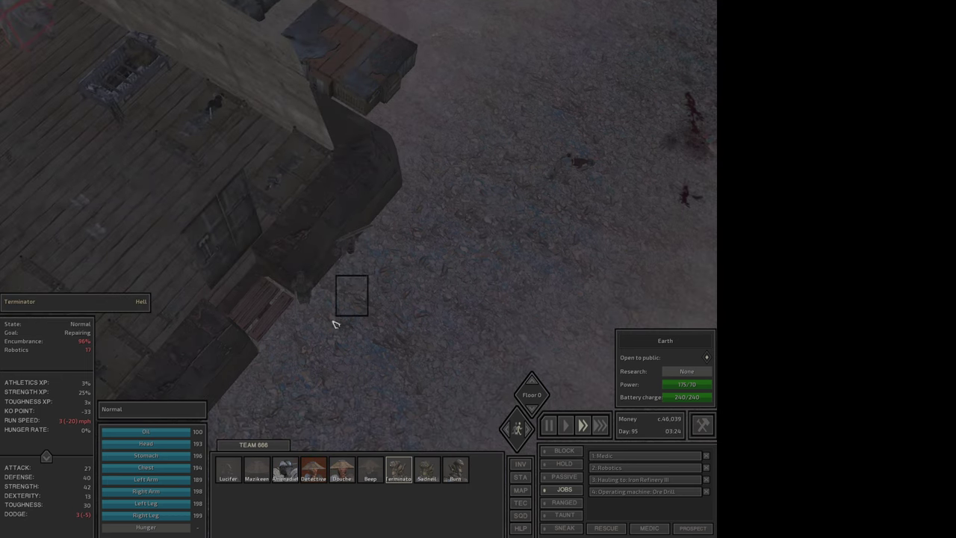
pyautogui.click(309, 298)
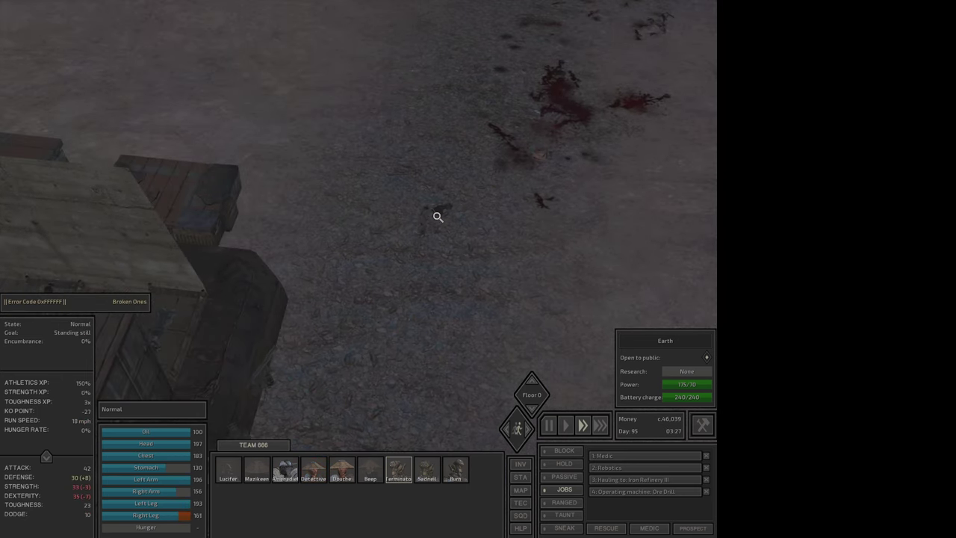
pyautogui.click(438, 217)
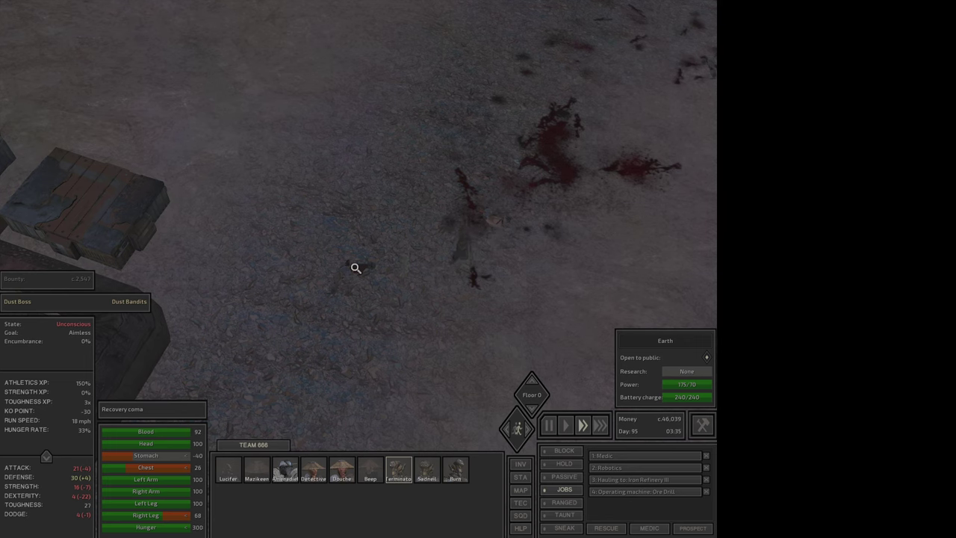
pyautogui.rightClick(357, 270)
pyautogui.click(403, 314)
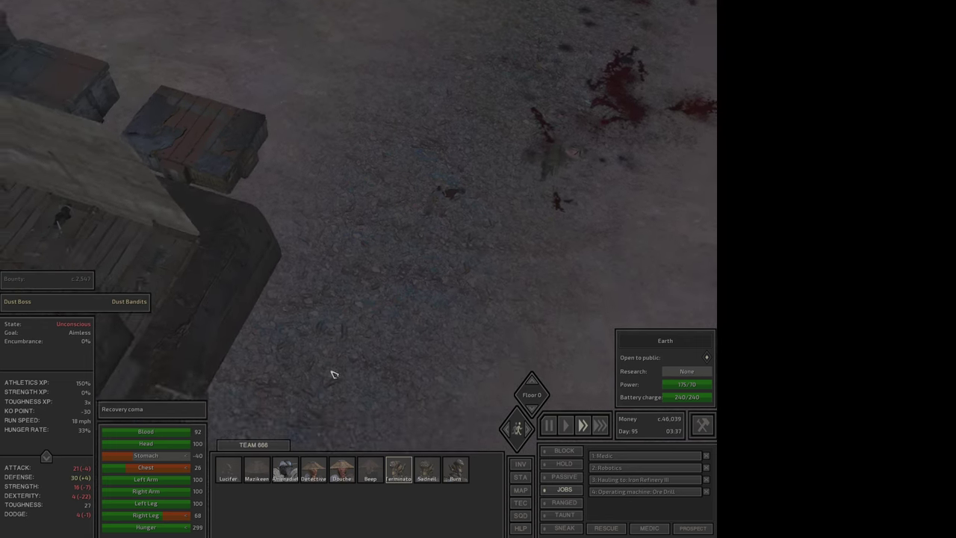
pyautogui.click(285, 469)
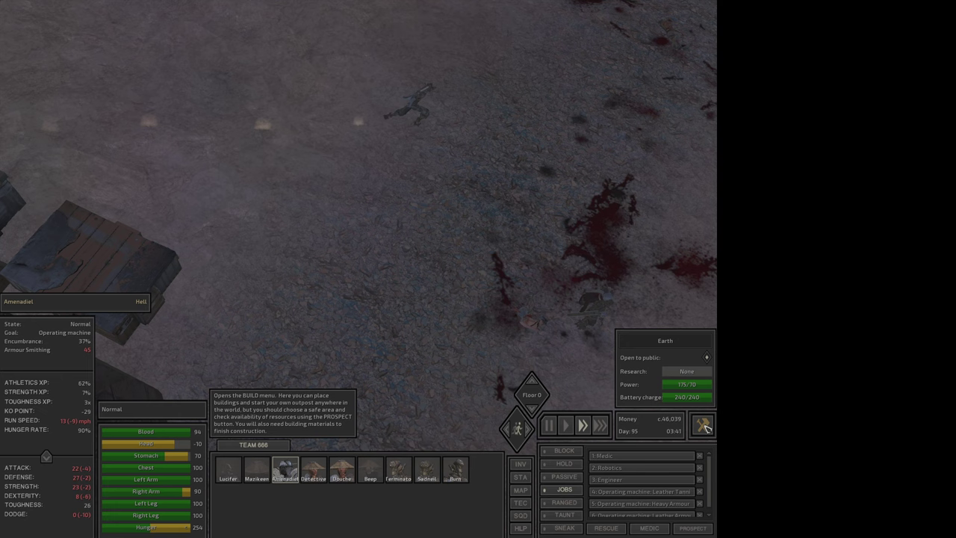
pyautogui.click(706, 427)
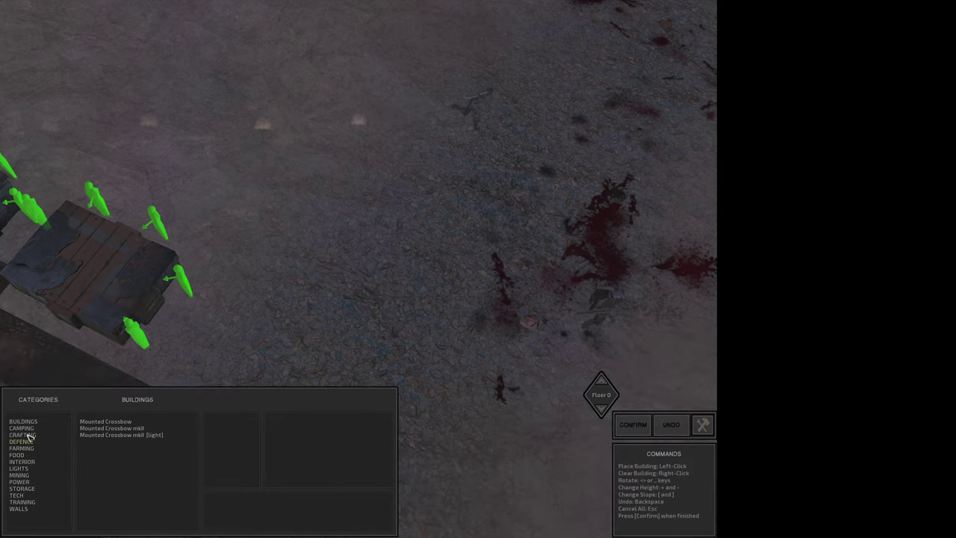
# Browse the storage, tech, general, crafting, defence and farming building categories
pyautogui.click(27, 489)
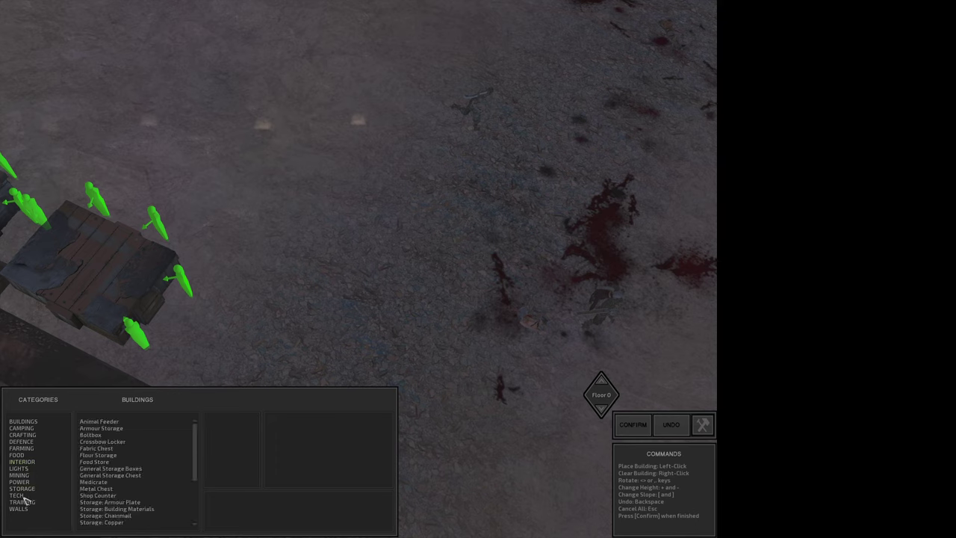
pyautogui.click(24, 497)
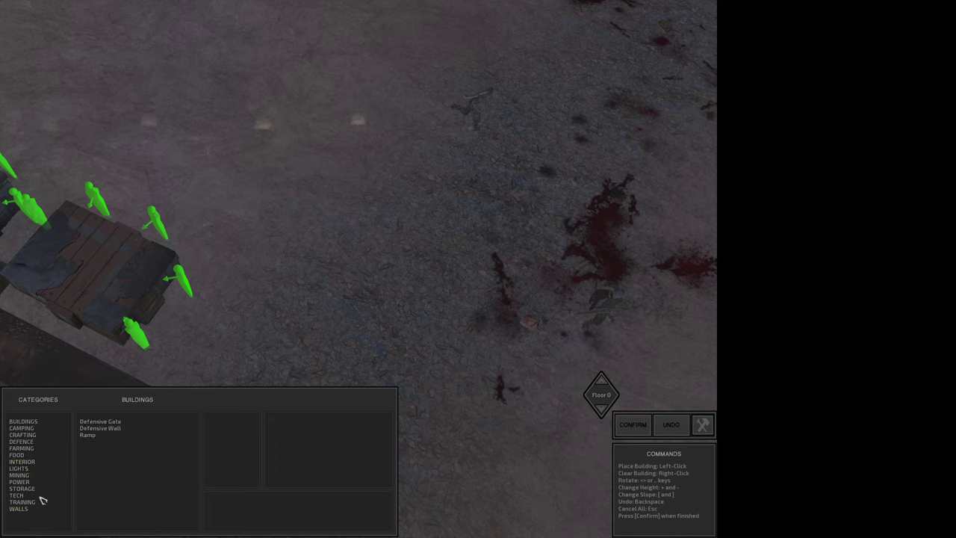
pyautogui.click(27, 423)
pyautogui.click(31, 437)
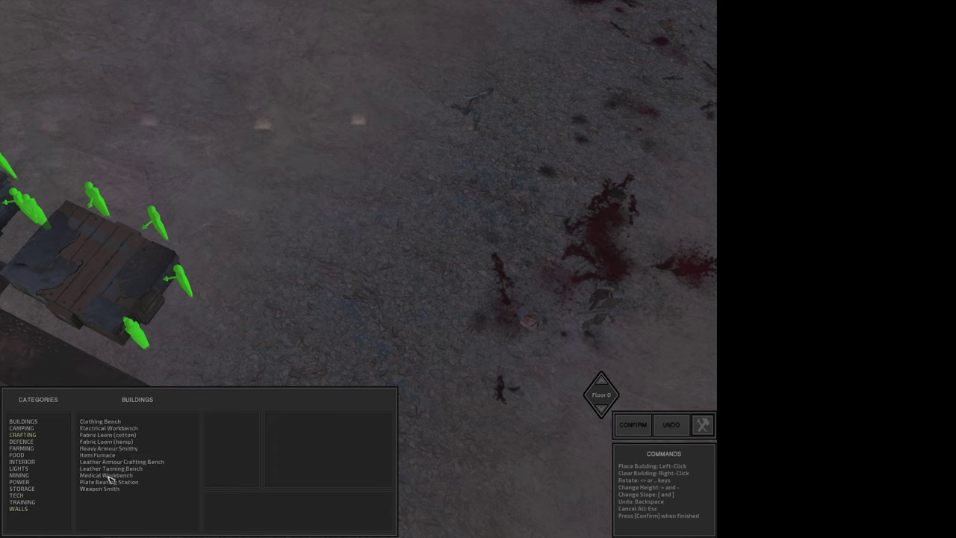
pyautogui.click(29, 443)
pyautogui.click(28, 450)
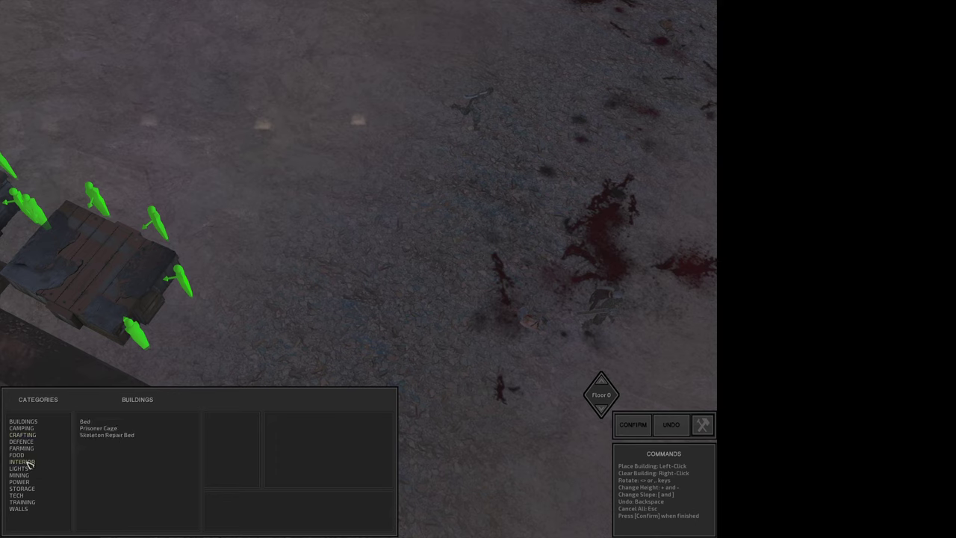
# Place a Prisoner Cage blueprint by the base wall and remove the stray copy
pyautogui.click(104, 429)
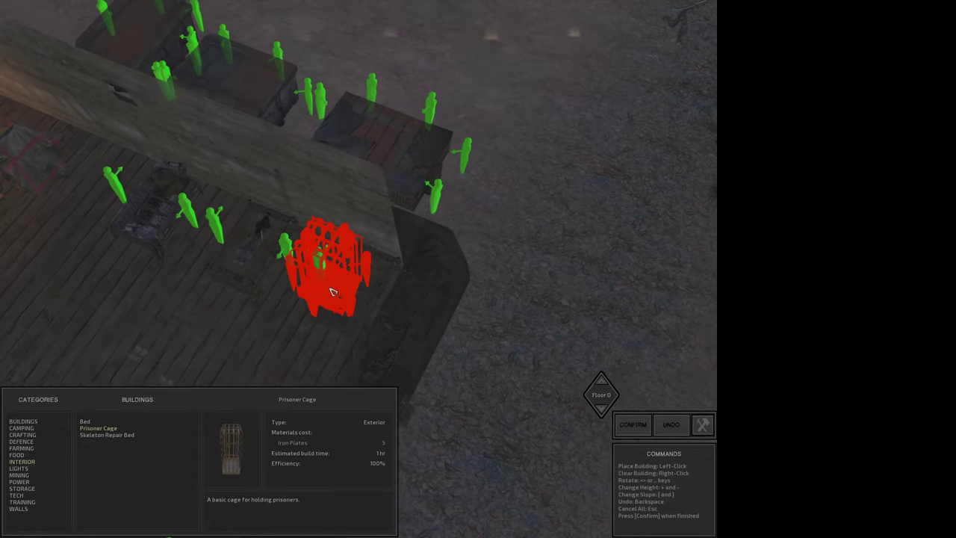
pyautogui.press('w')
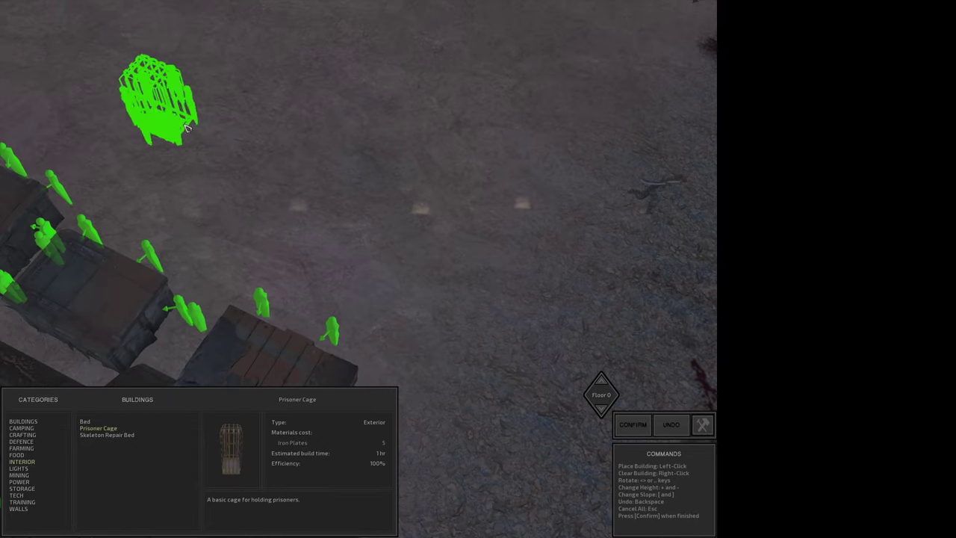
pyautogui.press('d')
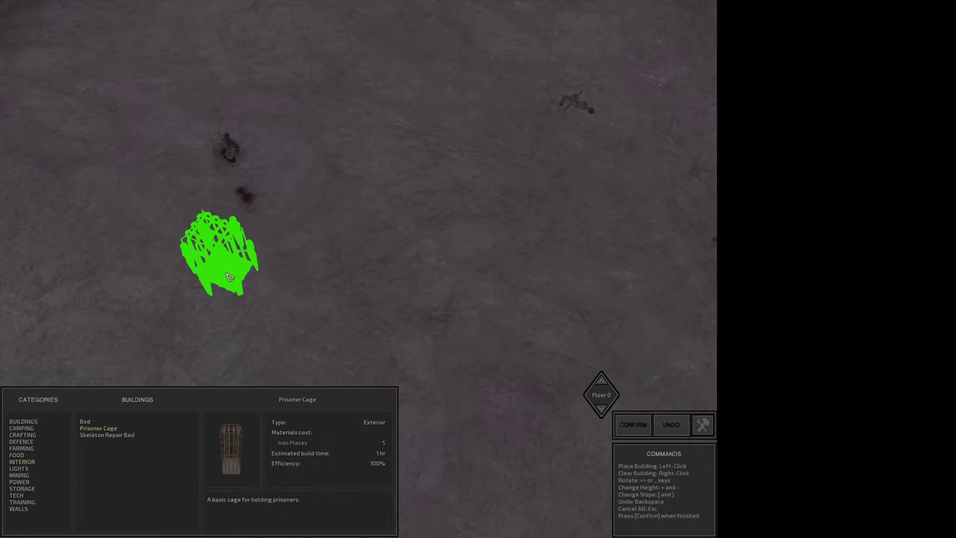
pyautogui.click(233, 269)
pyautogui.rightClick(270, 269)
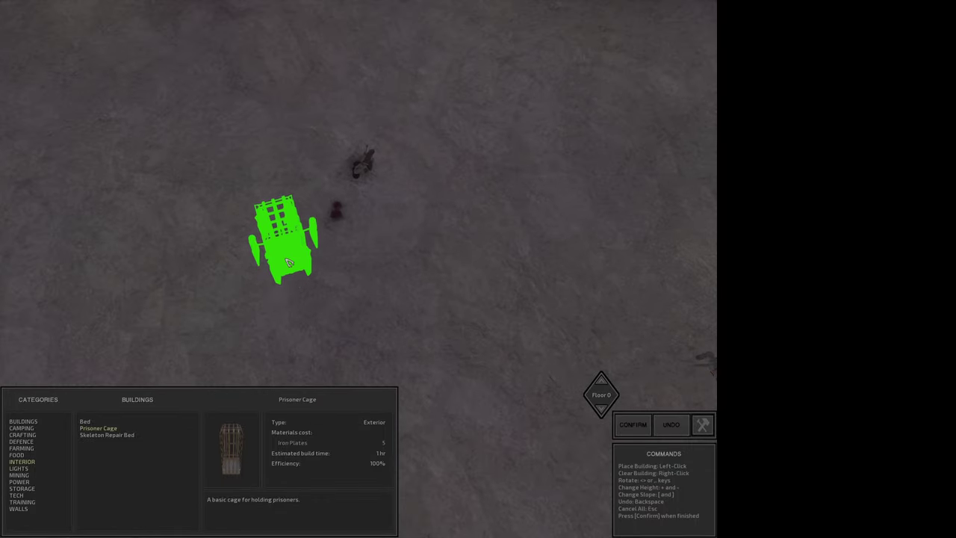
pyautogui.press('w')
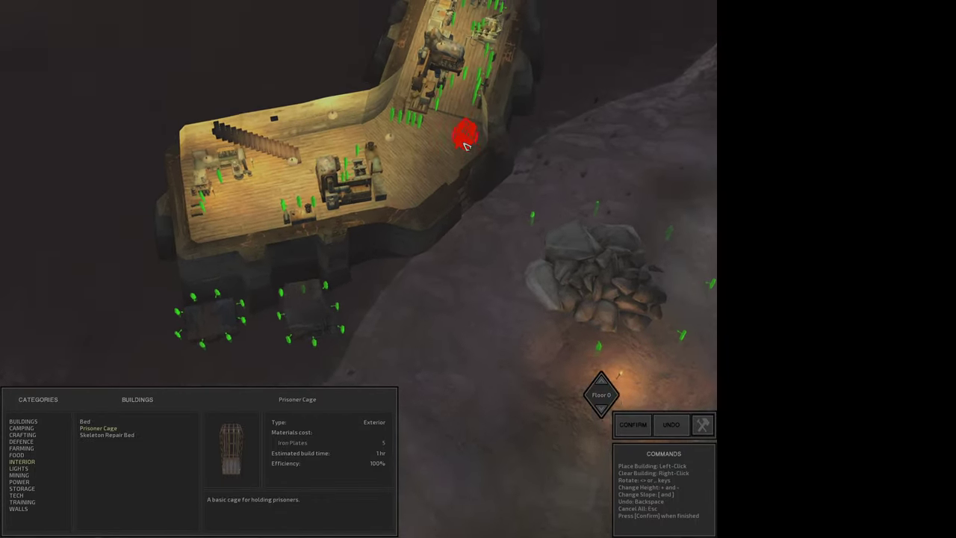
pyautogui.scroll(3, 441, 261)
pyautogui.scroll(-3, 431, 313)
pyautogui.press('e')
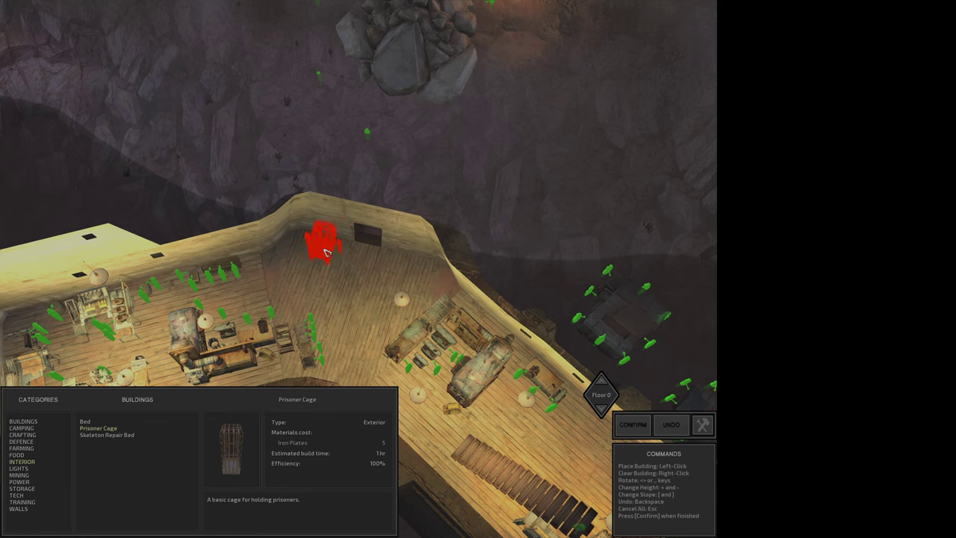
# Confirm the prisoner cage placement and review Amenadiel's and Douche's inventories
pyautogui.click(628, 425)
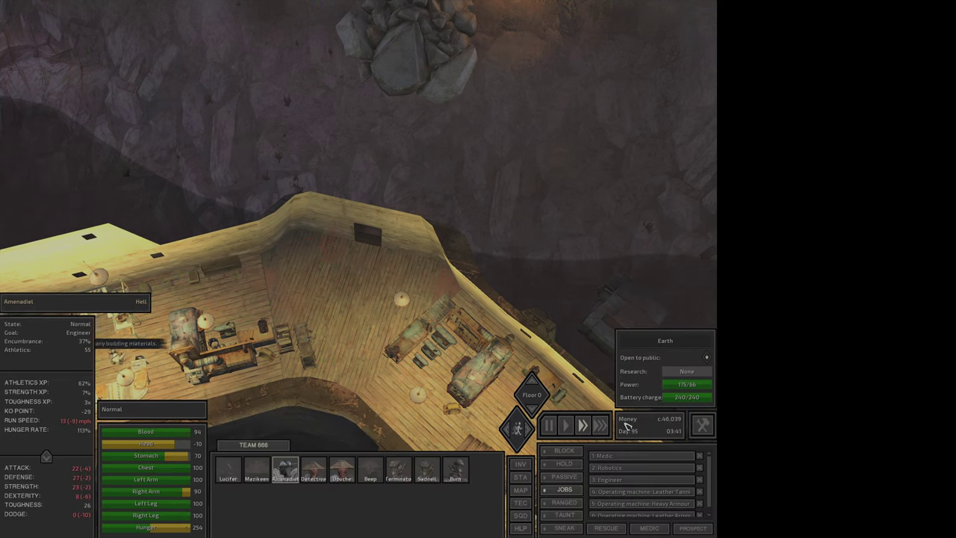
pyautogui.doubleClick(285, 476)
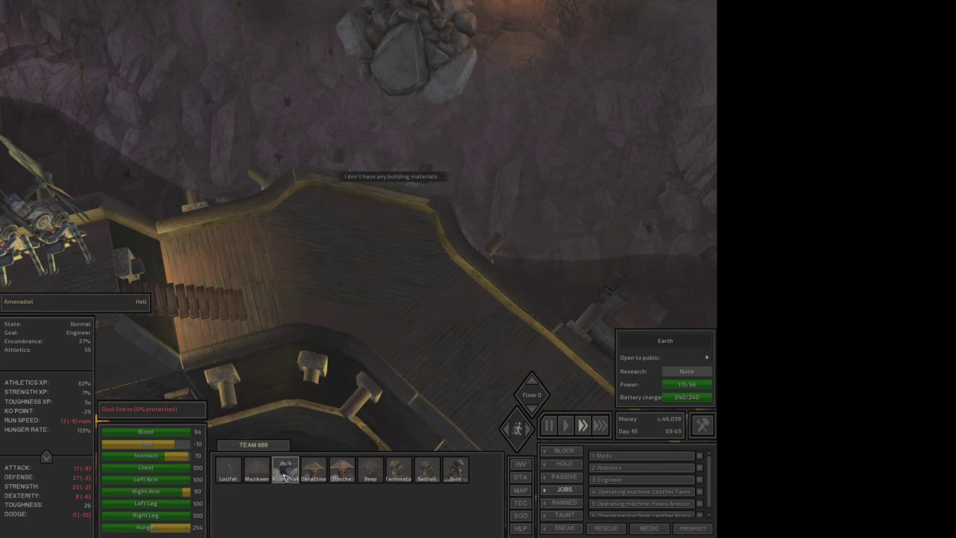
pyautogui.press('i')
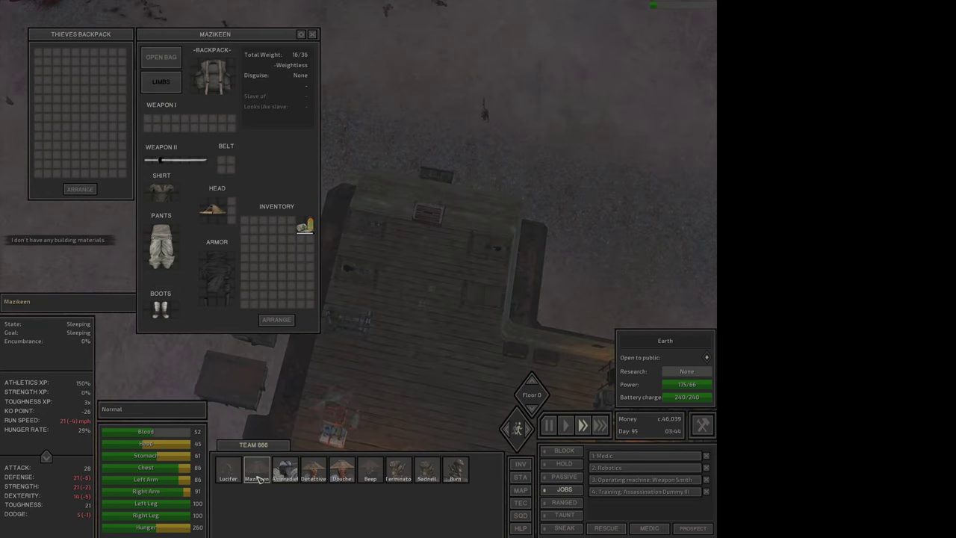
pyautogui.click(296, 474)
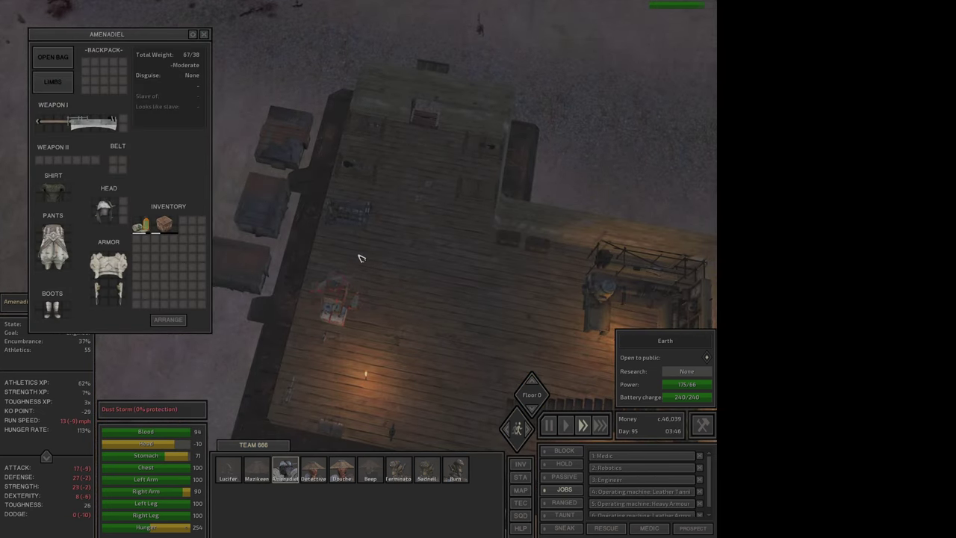
pyautogui.press('w')
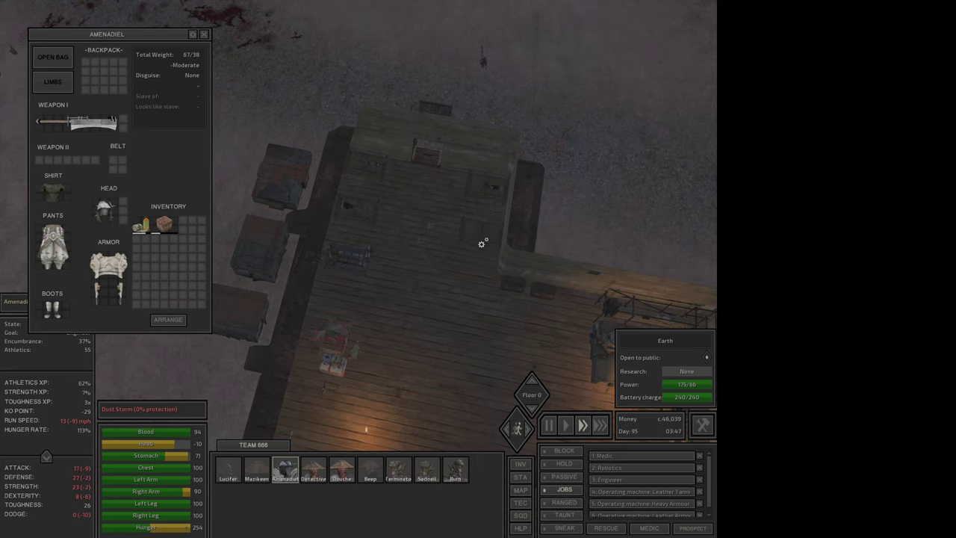
pyautogui.press('w')
pyautogui.press('d')
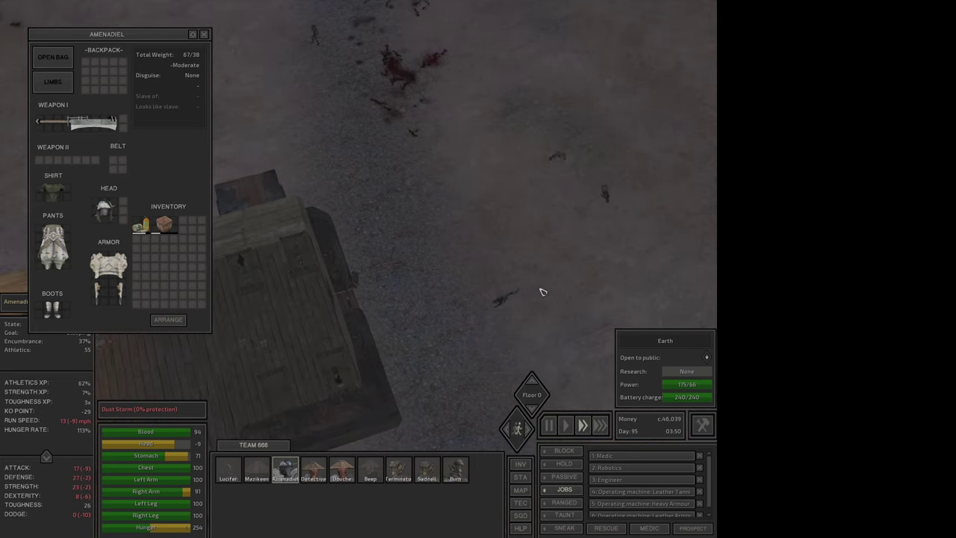
pyautogui.scroll(2, 431, 188)
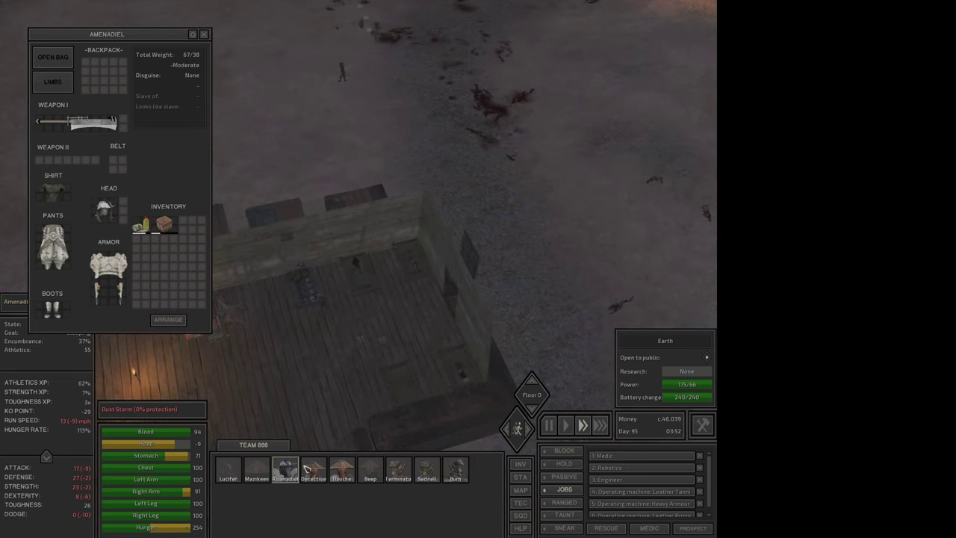
pyautogui.click(342, 472)
# Check the world map around Stack and The Hub, then inspect the unconscious Dust Bandit
pyautogui.press('m')
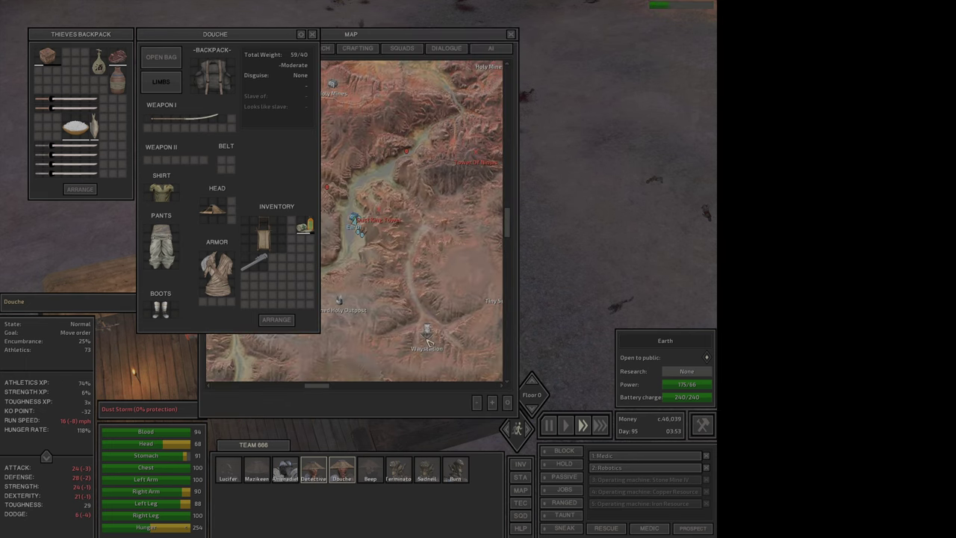
pyautogui.scroll(2, 427, 331)
pyautogui.moveTo(420, 240)
pyautogui.mouseDown()
pyautogui.moveTo(413, 320)
pyautogui.moveTo(401, 310)
pyautogui.mouseUp()
pyautogui.press('F1')
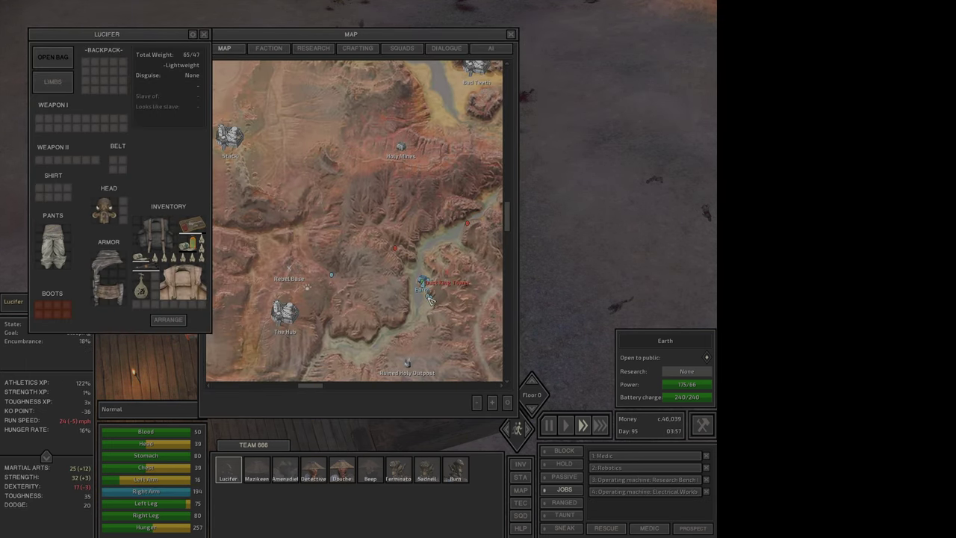
pyautogui.press('Escape')
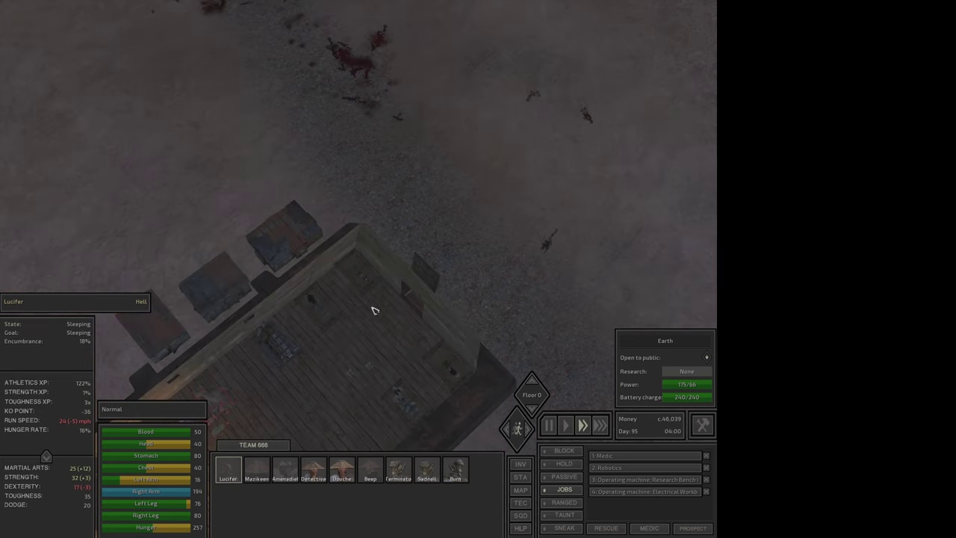
pyautogui.press('F3')
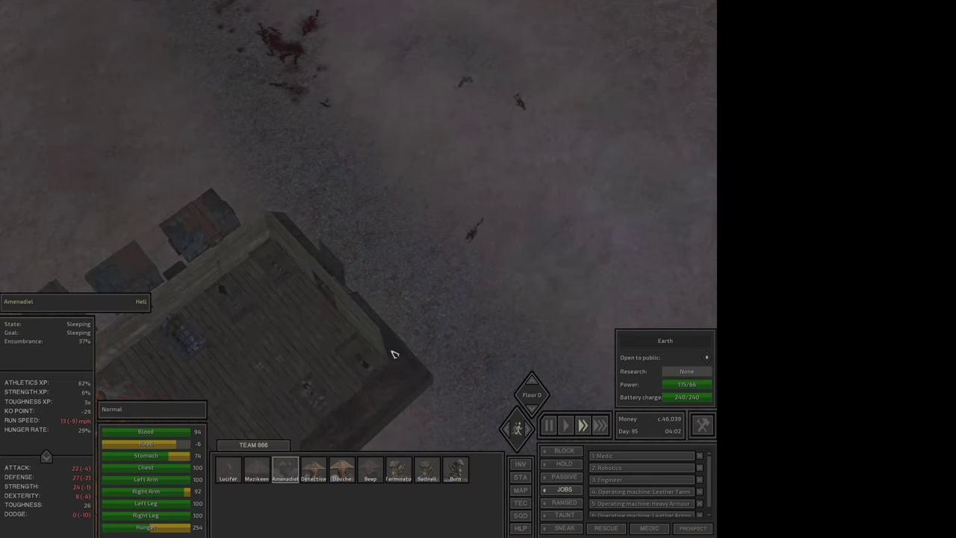
pyautogui.press('F1')
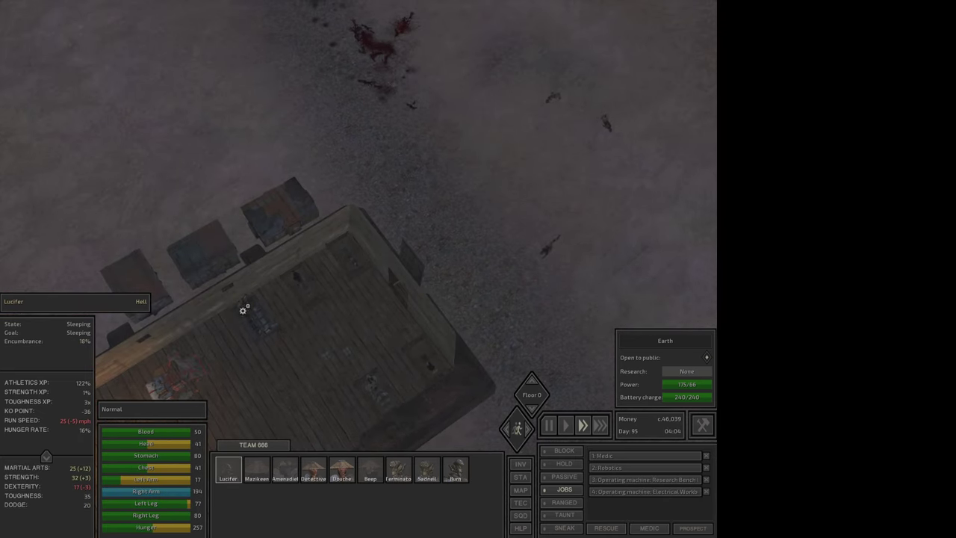
pyautogui.click(430, 475)
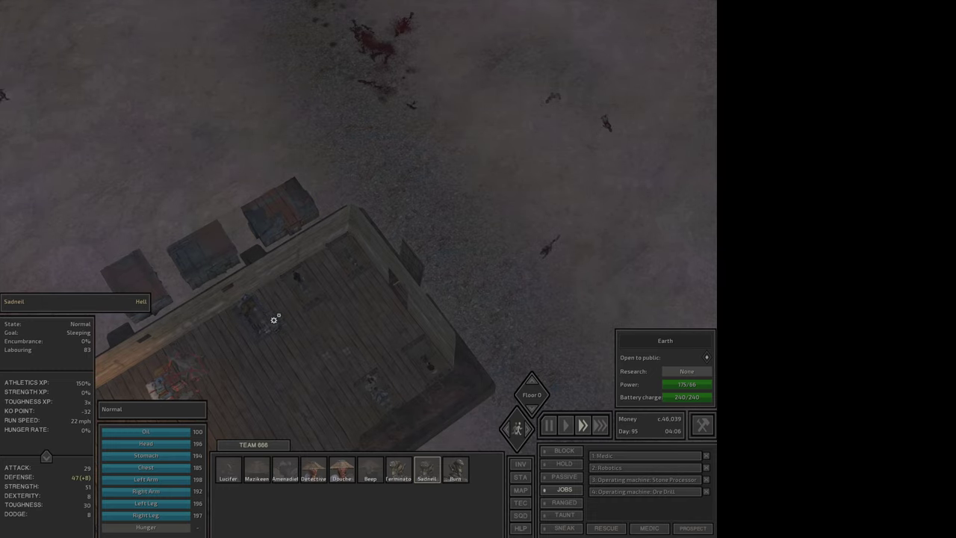
pyautogui.press('e')
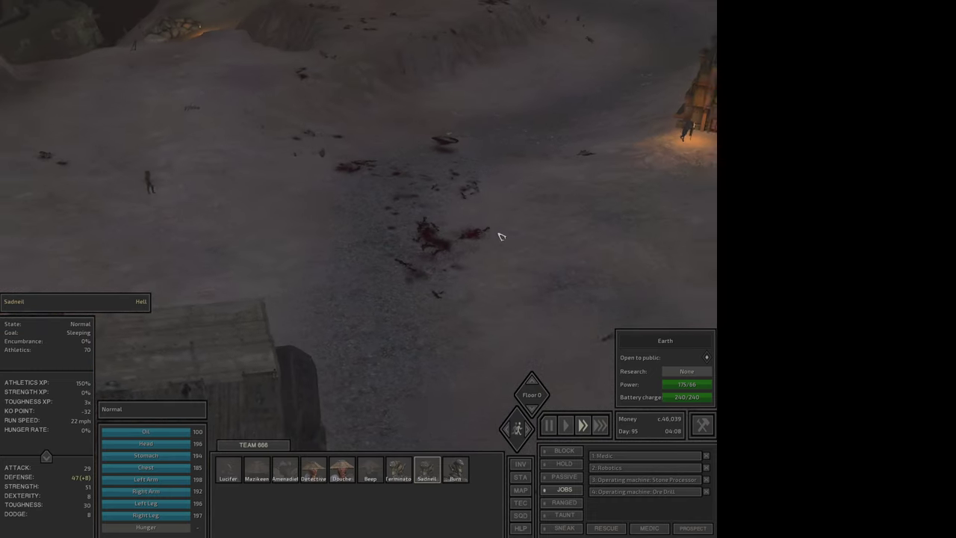
pyautogui.click(470, 284)
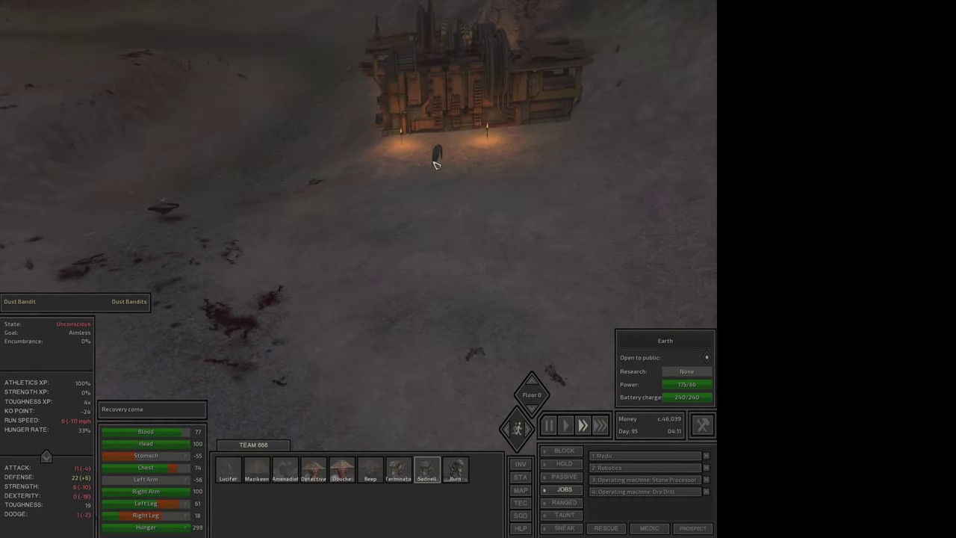
# Send Terminator on a move order back toward the refinery
pyautogui.click(436, 165)
pyautogui.press('e')
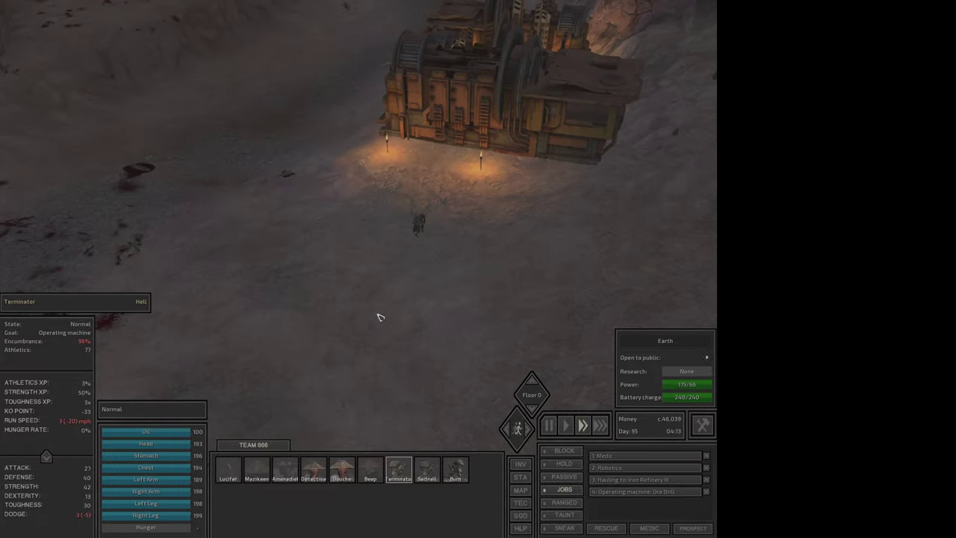
pyautogui.rightClick(445, 250)
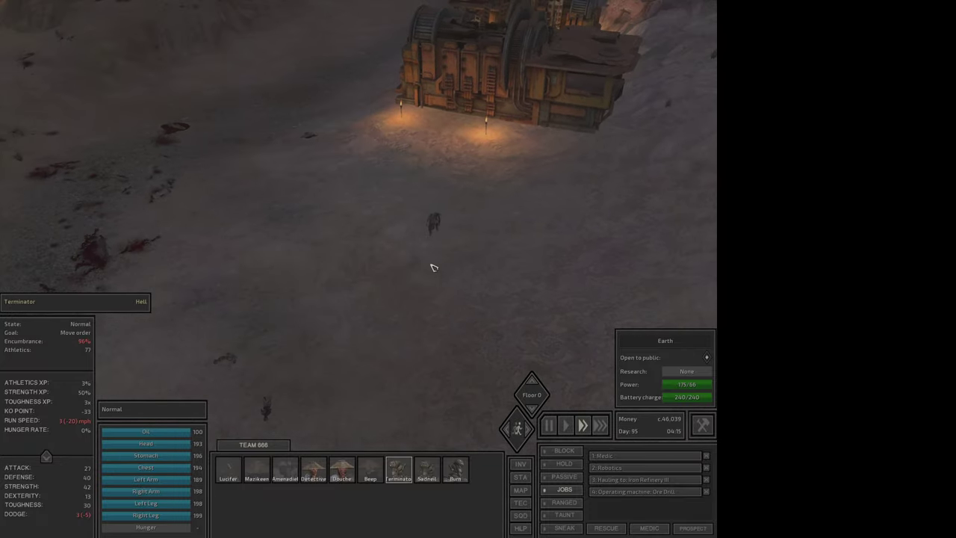
# Wake the sleeping Sadneil with a move order across the base
pyautogui.press('s')
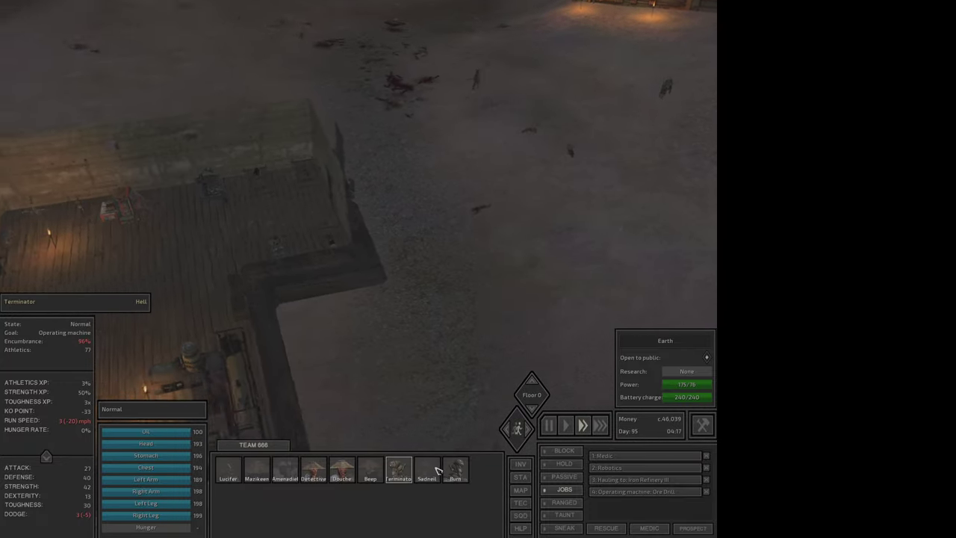
pyautogui.doubleClick(427, 469)
pyautogui.press('e')
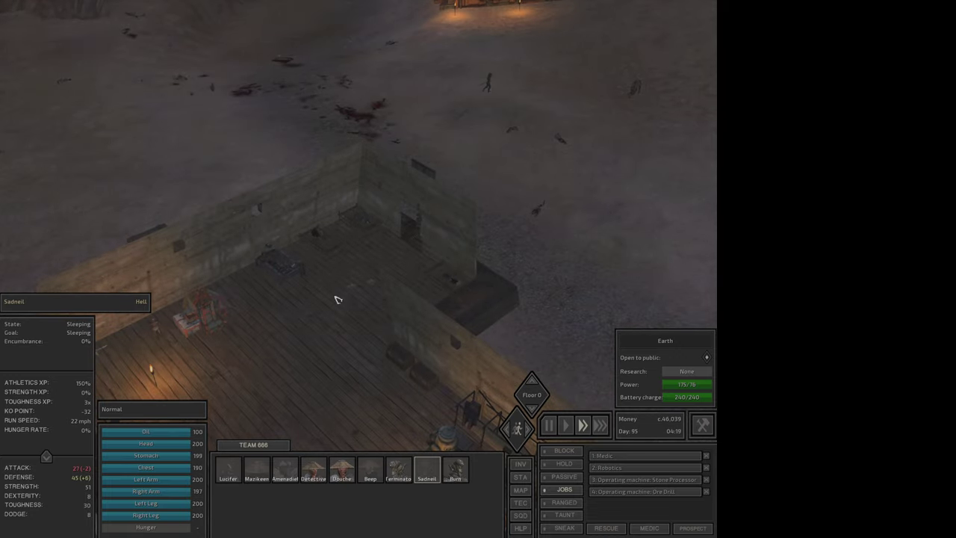
pyautogui.press('e')
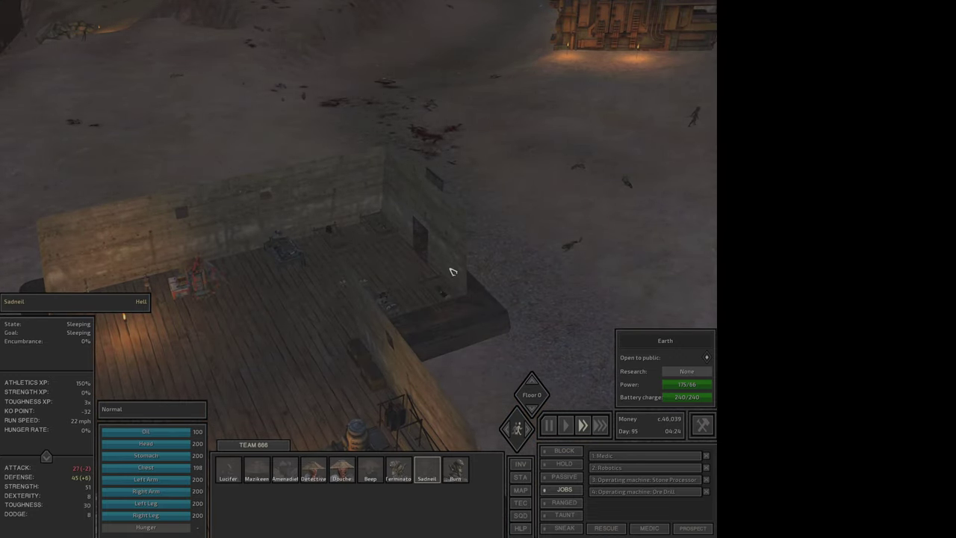
pyautogui.rightClick(545, 252)
pyautogui.doubleClick(313, 470)
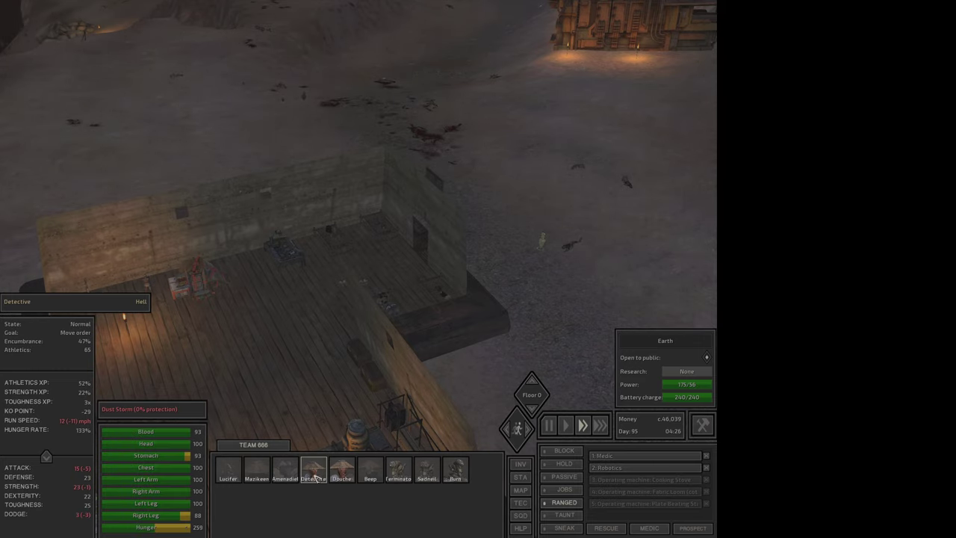
# Group Detective and Douche and walk them from Earth to the bar
pyautogui.press('Tab')
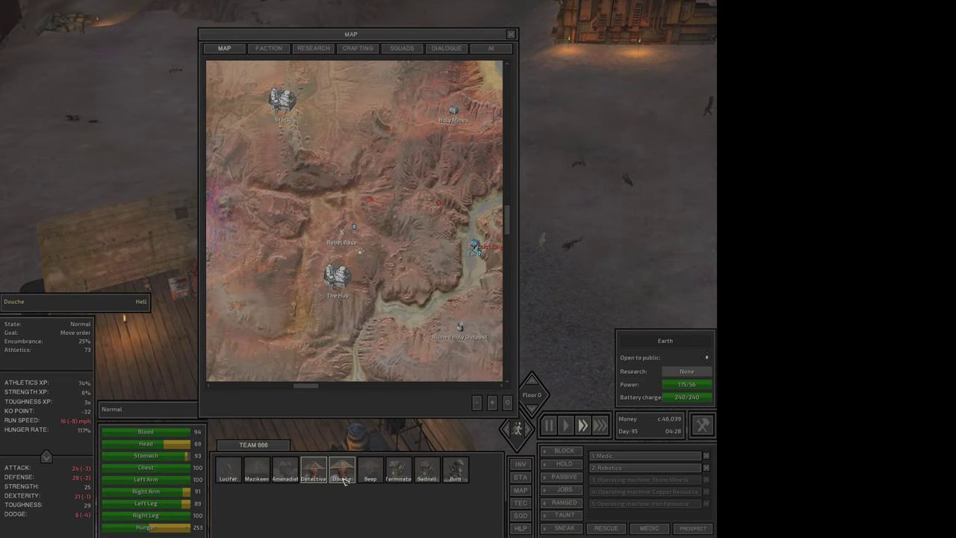
pyautogui.doubleClick(344, 477)
pyautogui.press('Tab')
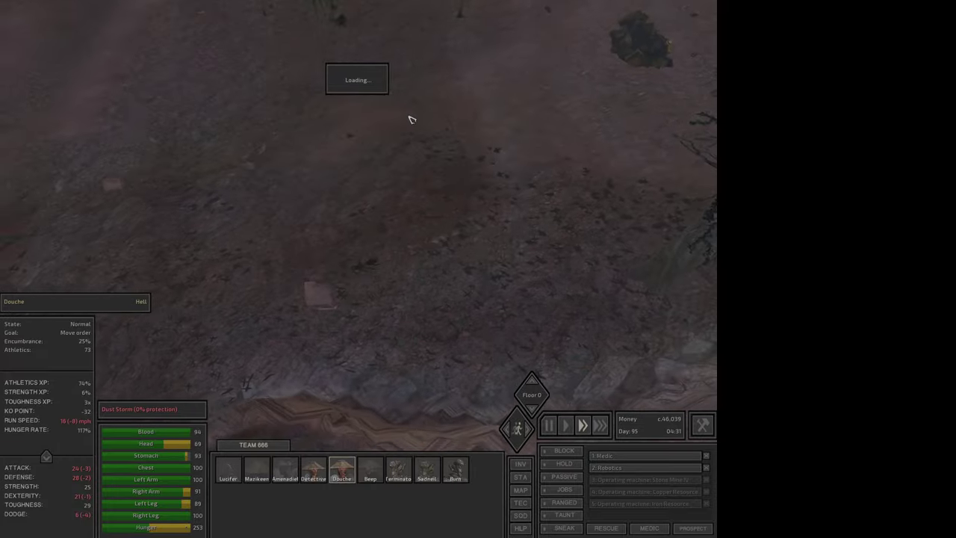
pyautogui.moveTo(476, 160); pyautogui.dragTo(196, 336)
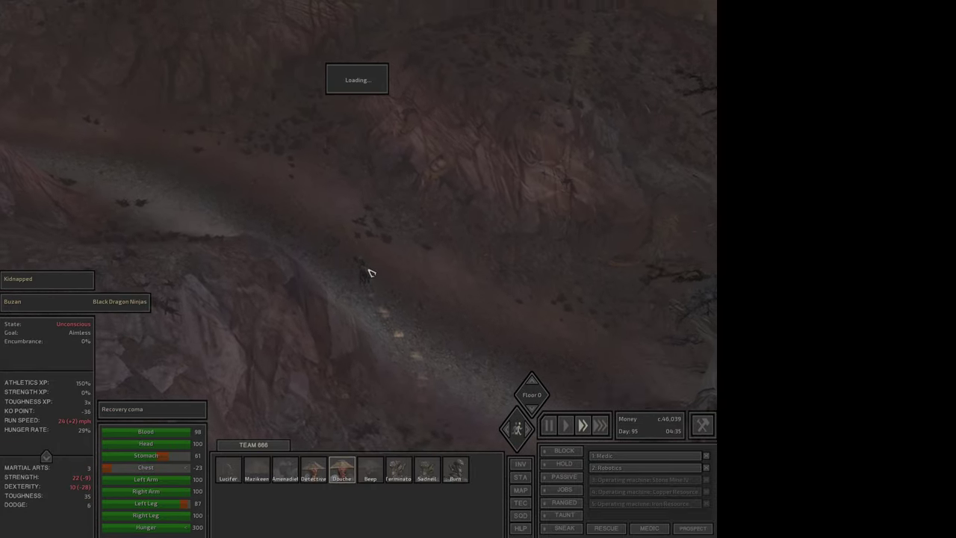
pyautogui.moveTo(440, 216); pyautogui.dragTo(237, 341)
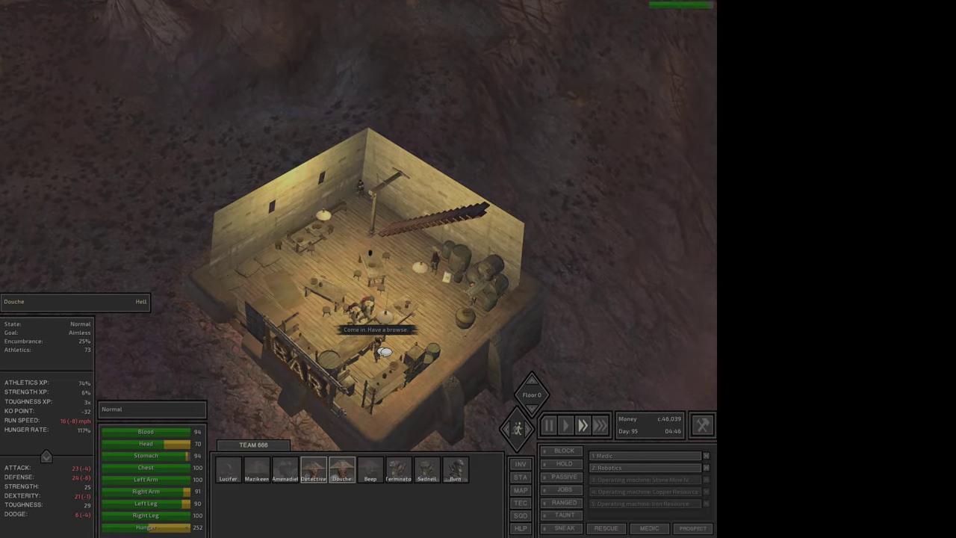
# Trade with the barman, selling the Wrench, Ninja Blades and Sake, then close trading
pyautogui.rightClick(384, 351)
pyautogui.click(362, 437)
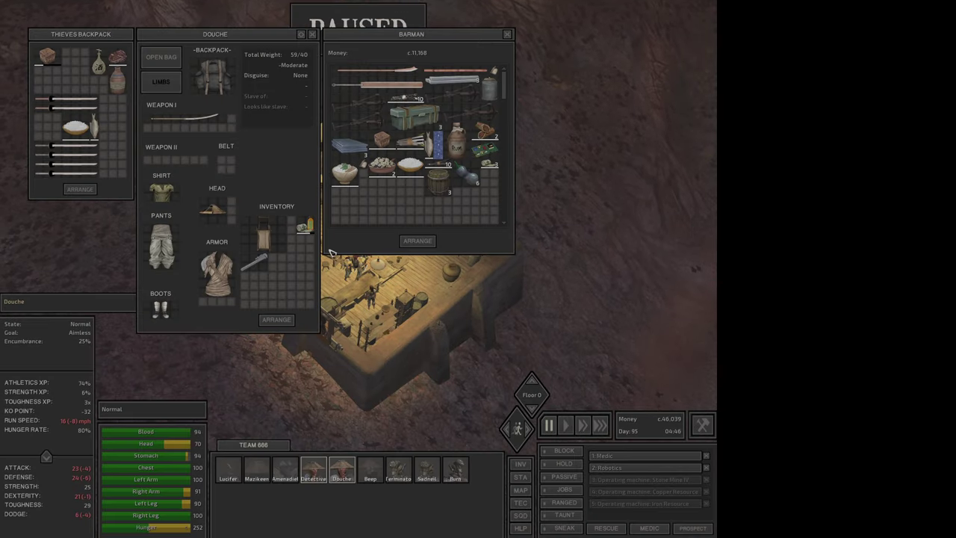
pyautogui.keyDown('ctrl'); pyautogui.click(262, 267); pyautogui.keyUp('ctrl')
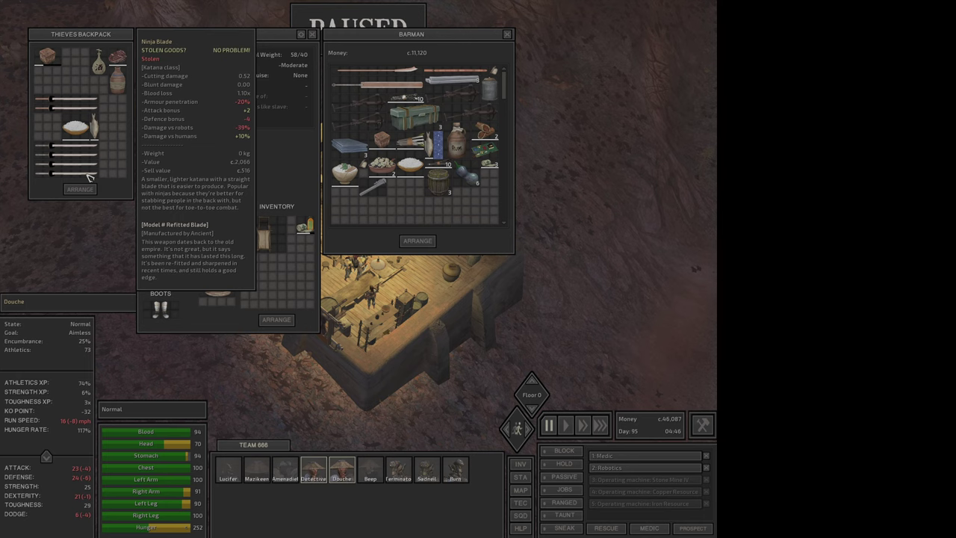
pyautogui.keyDown('ctrl'); pyautogui.click(88, 177); pyautogui.keyUp('ctrl')
pyautogui.keyDown('ctrl'); pyautogui.click(88, 157); pyautogui.keyUp('ctrl')
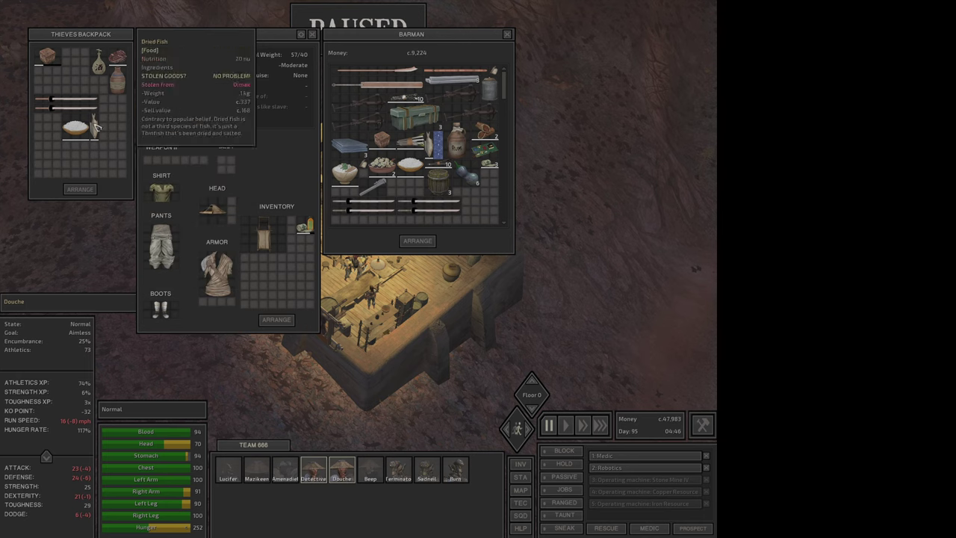
pyautogui.keyDown('ctrl'); pyautogui.click(93, 108); pyautogui.keyUp('ctrl')
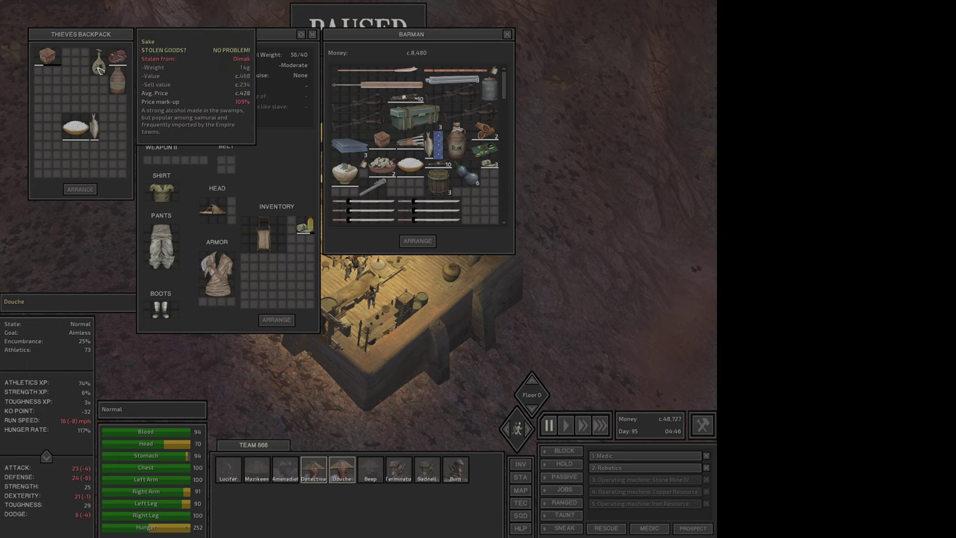
pyautogui.keyDown('ctrl'); pyautogui.click(99, 69); pyautogui.keyUp('ctrl')
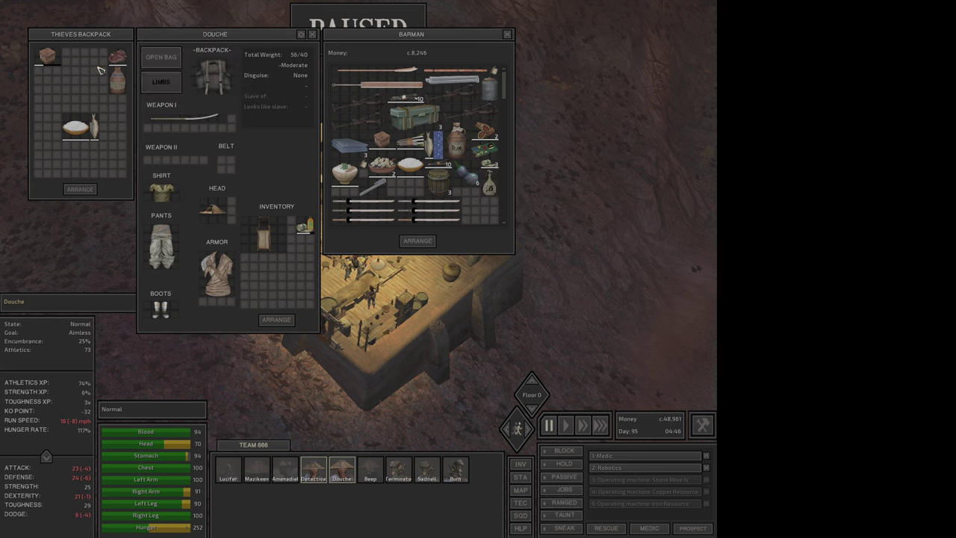
pyautogui.click(324, 474)
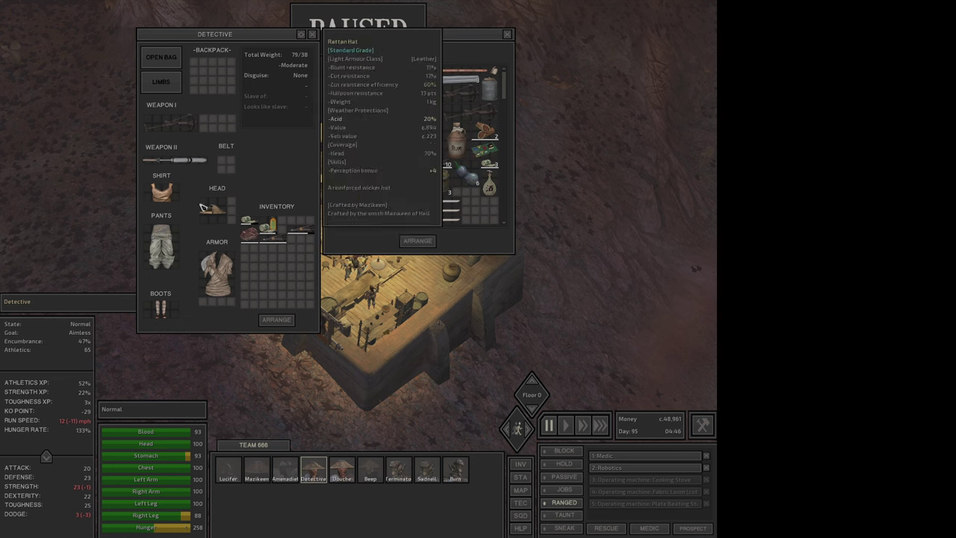
pyautogui.click(335, 482)
pyautogui.press('Escape')
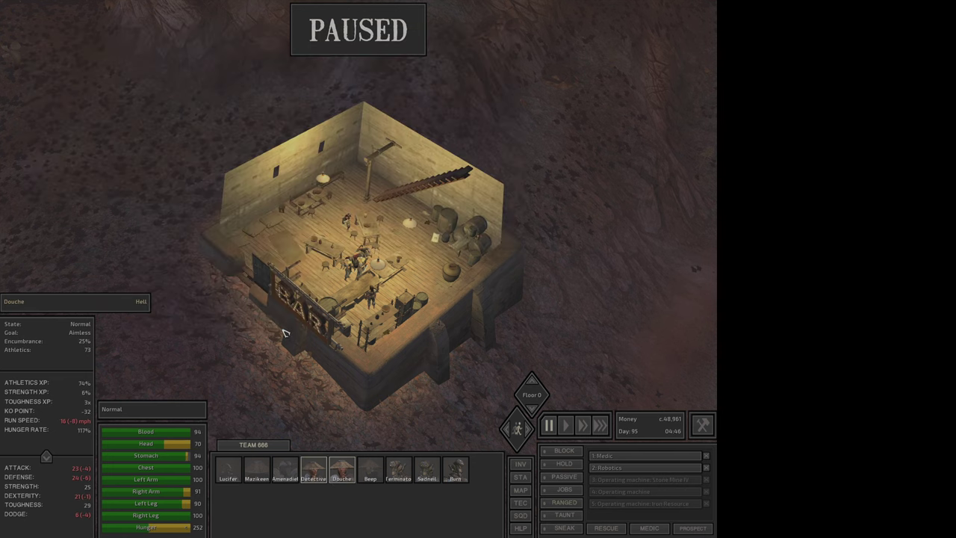
# Unpause at fast speed with F3 and put Douche into sneak mode
pyautogui.press('F3')
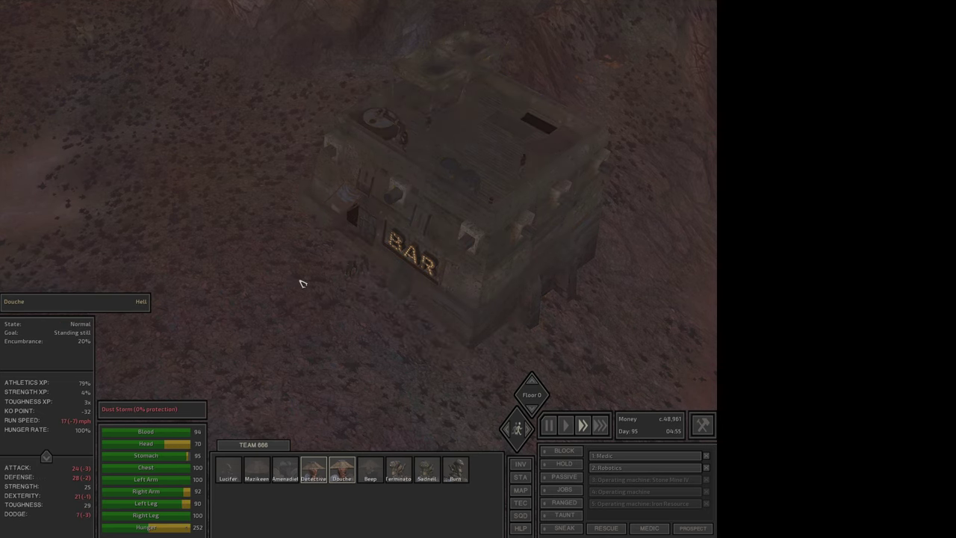
pyautogui.scroll(3, 380, 299)
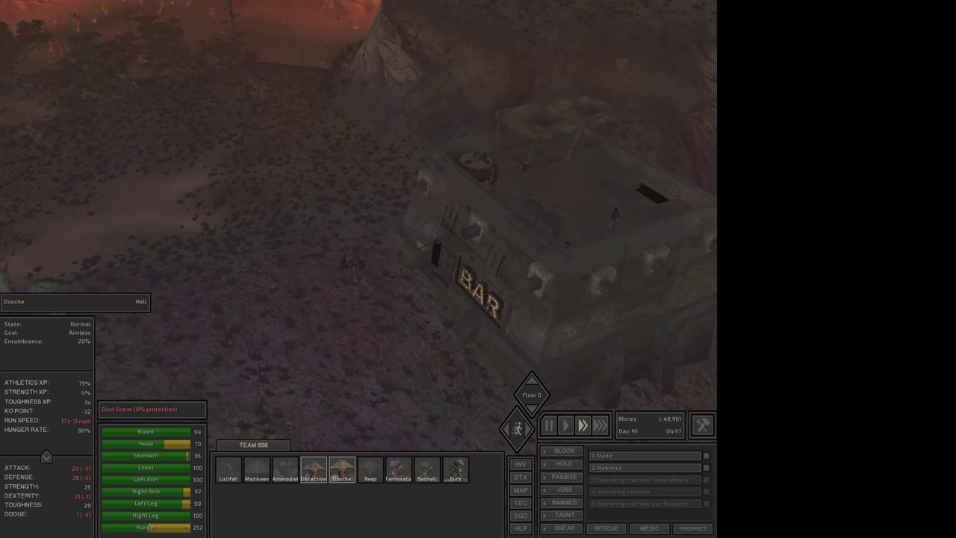
pyautogui.click(565, 529)
pyautogui.scroll(-3, 419, 355)
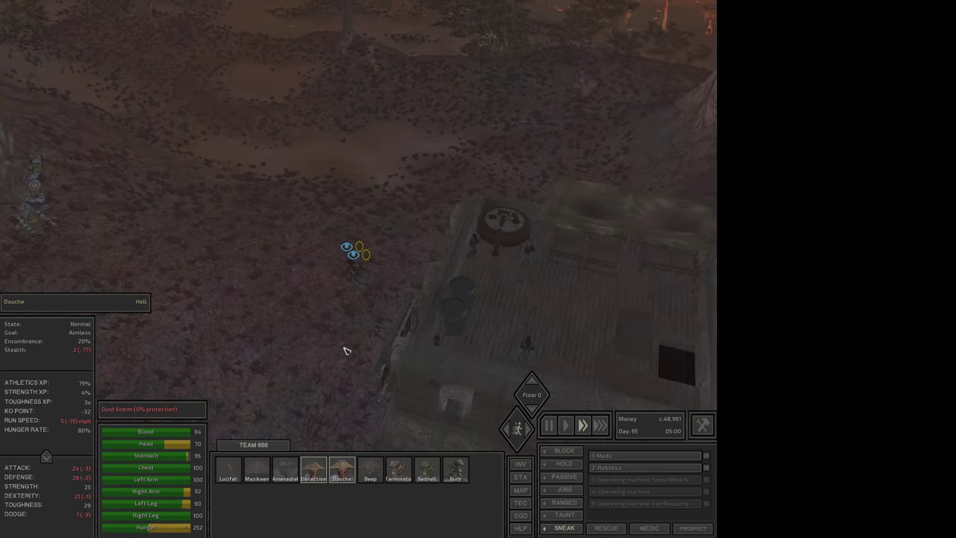